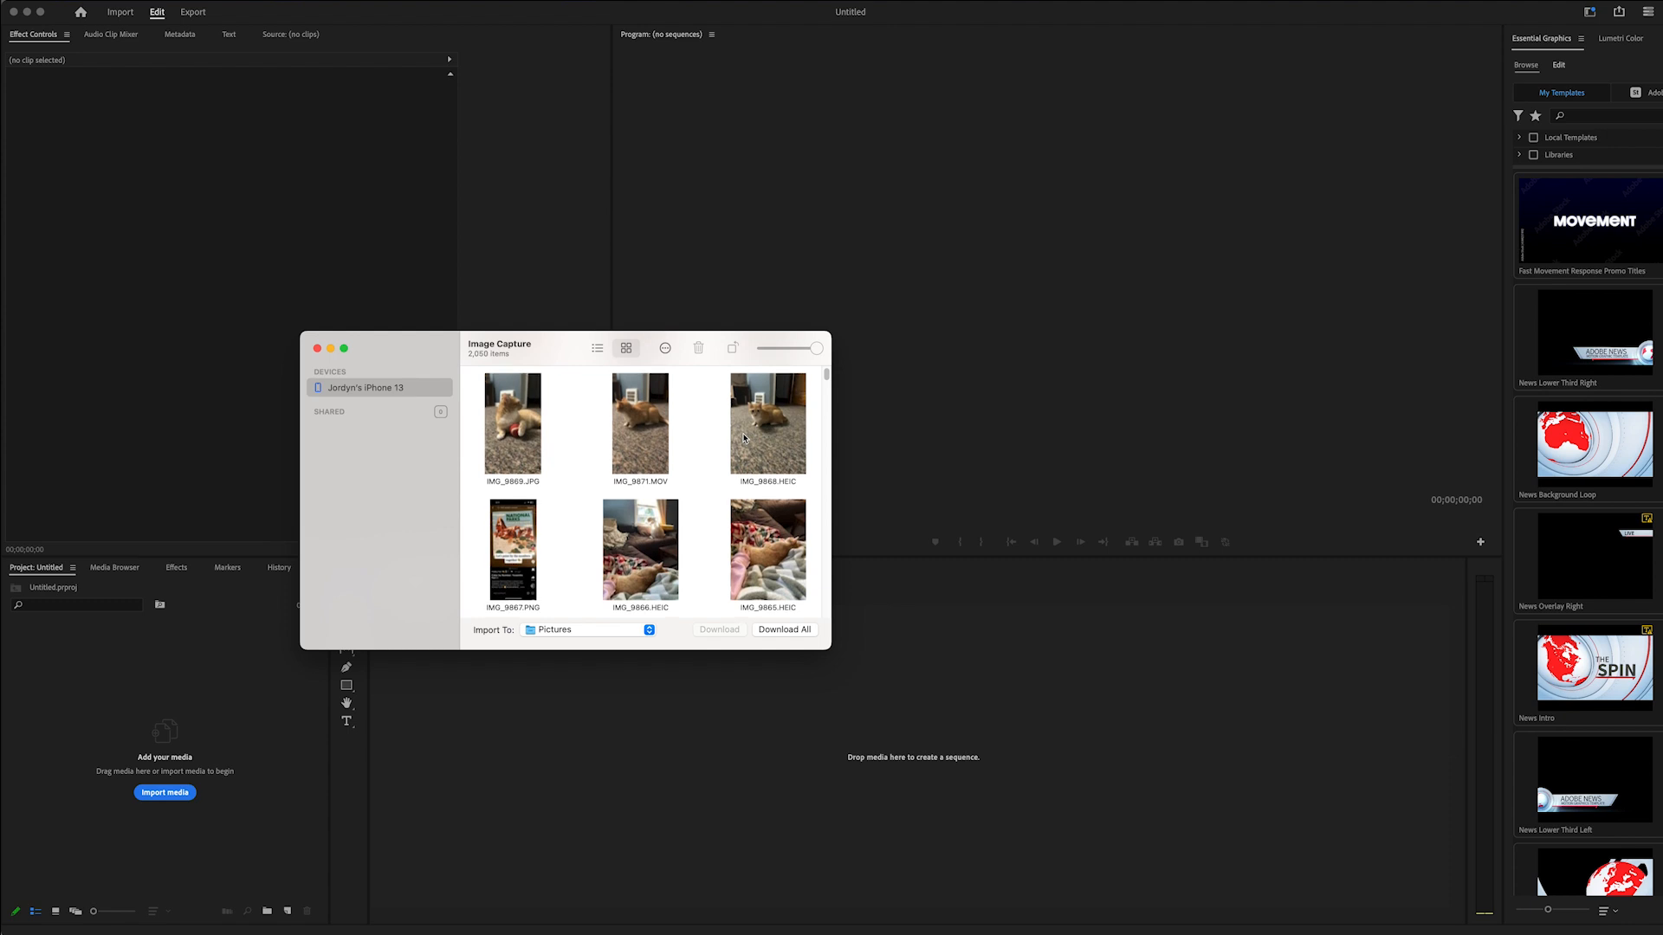
Select the phone photos from IMG_9868.HEIC through IMG_9865.HEIC in Image Capture.
{"action": "scroll", "coordinate": [744, 438], "scroll_direction": "down", "scroll_amount": 1}
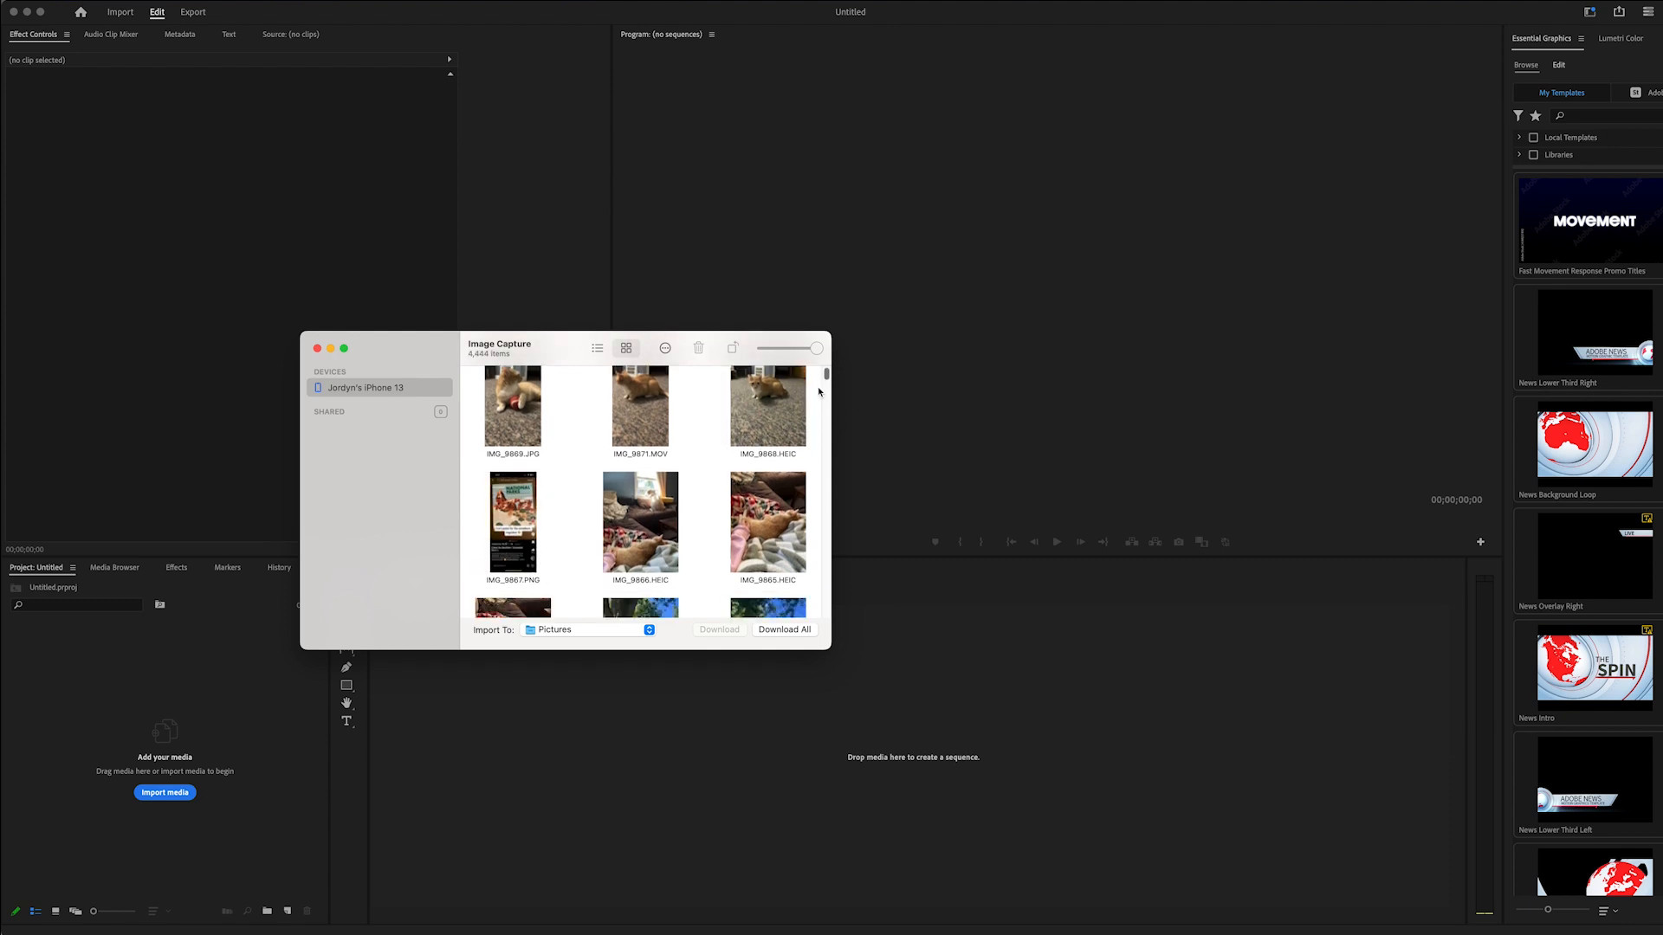
{"action": "left_click", "coordinate": [774, 430]}
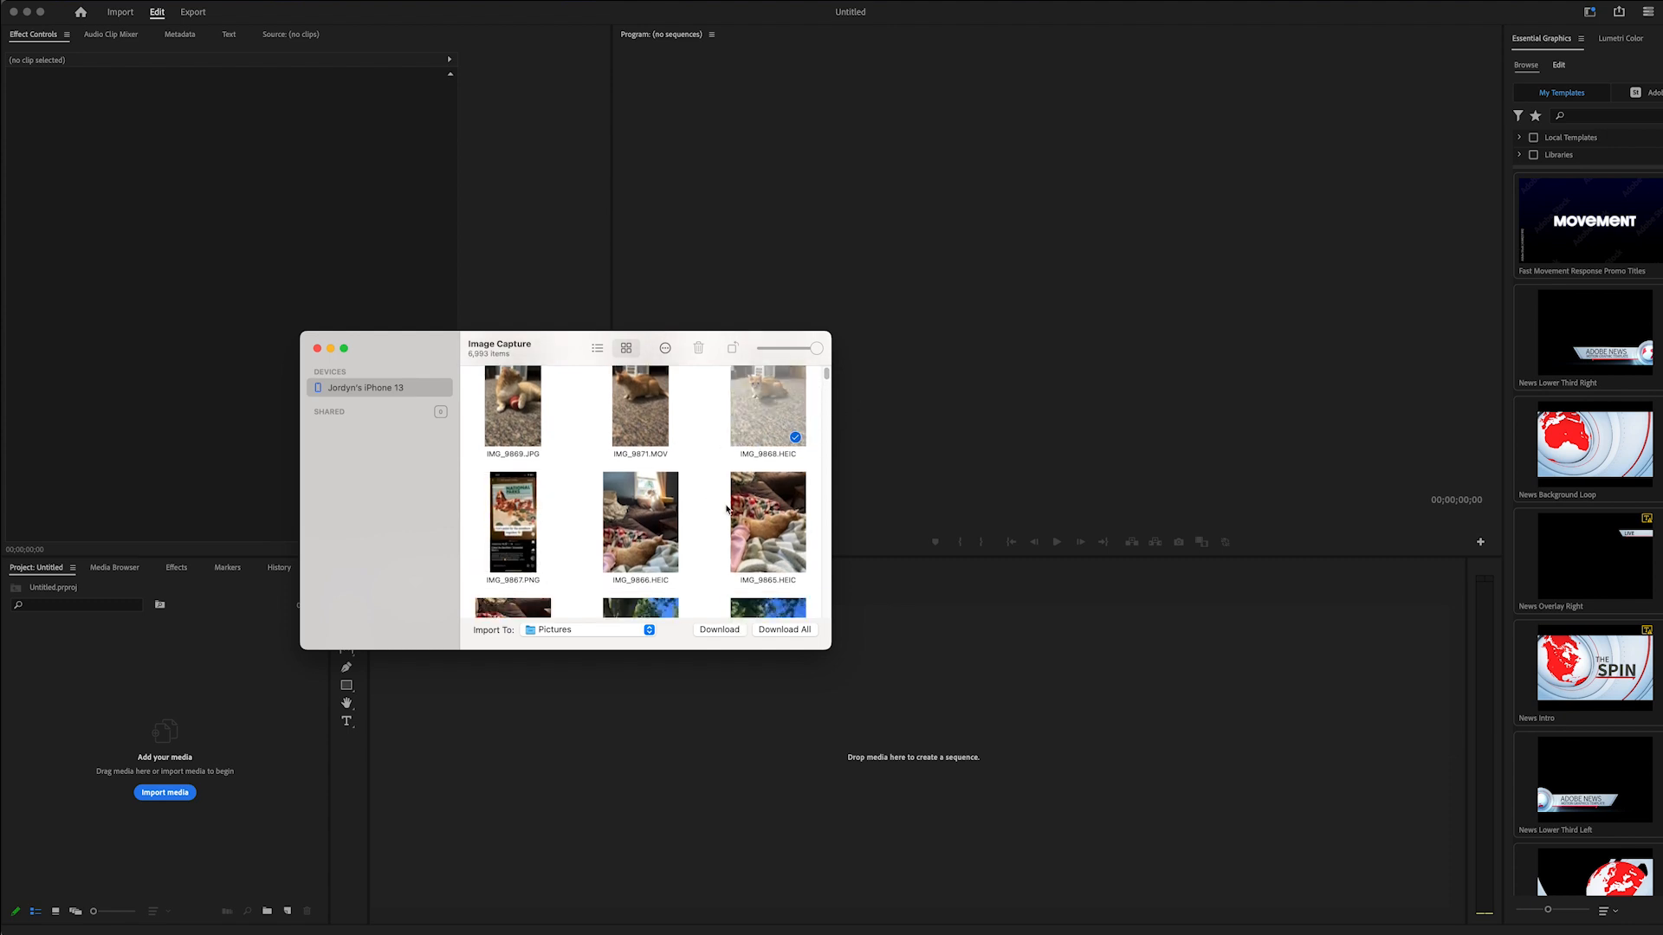
{"action": "left_click", "coordinate": [761, 520], "text": "shift"}
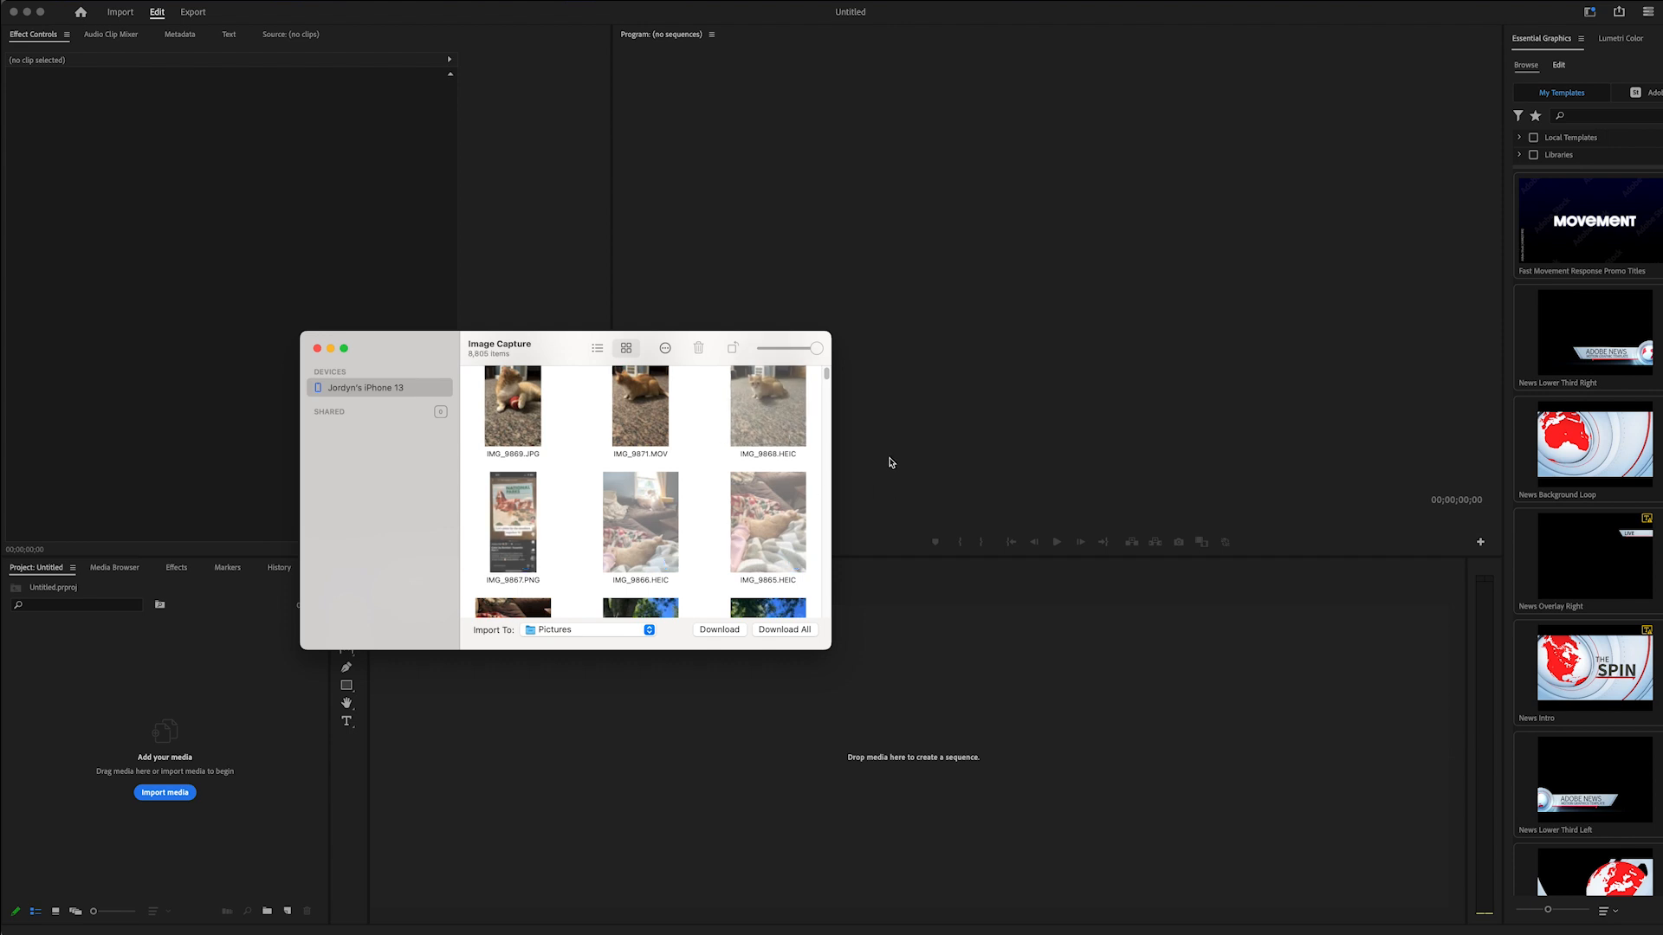
{"action": "left_click", "coordinate": [785, 501], "text": "super"}
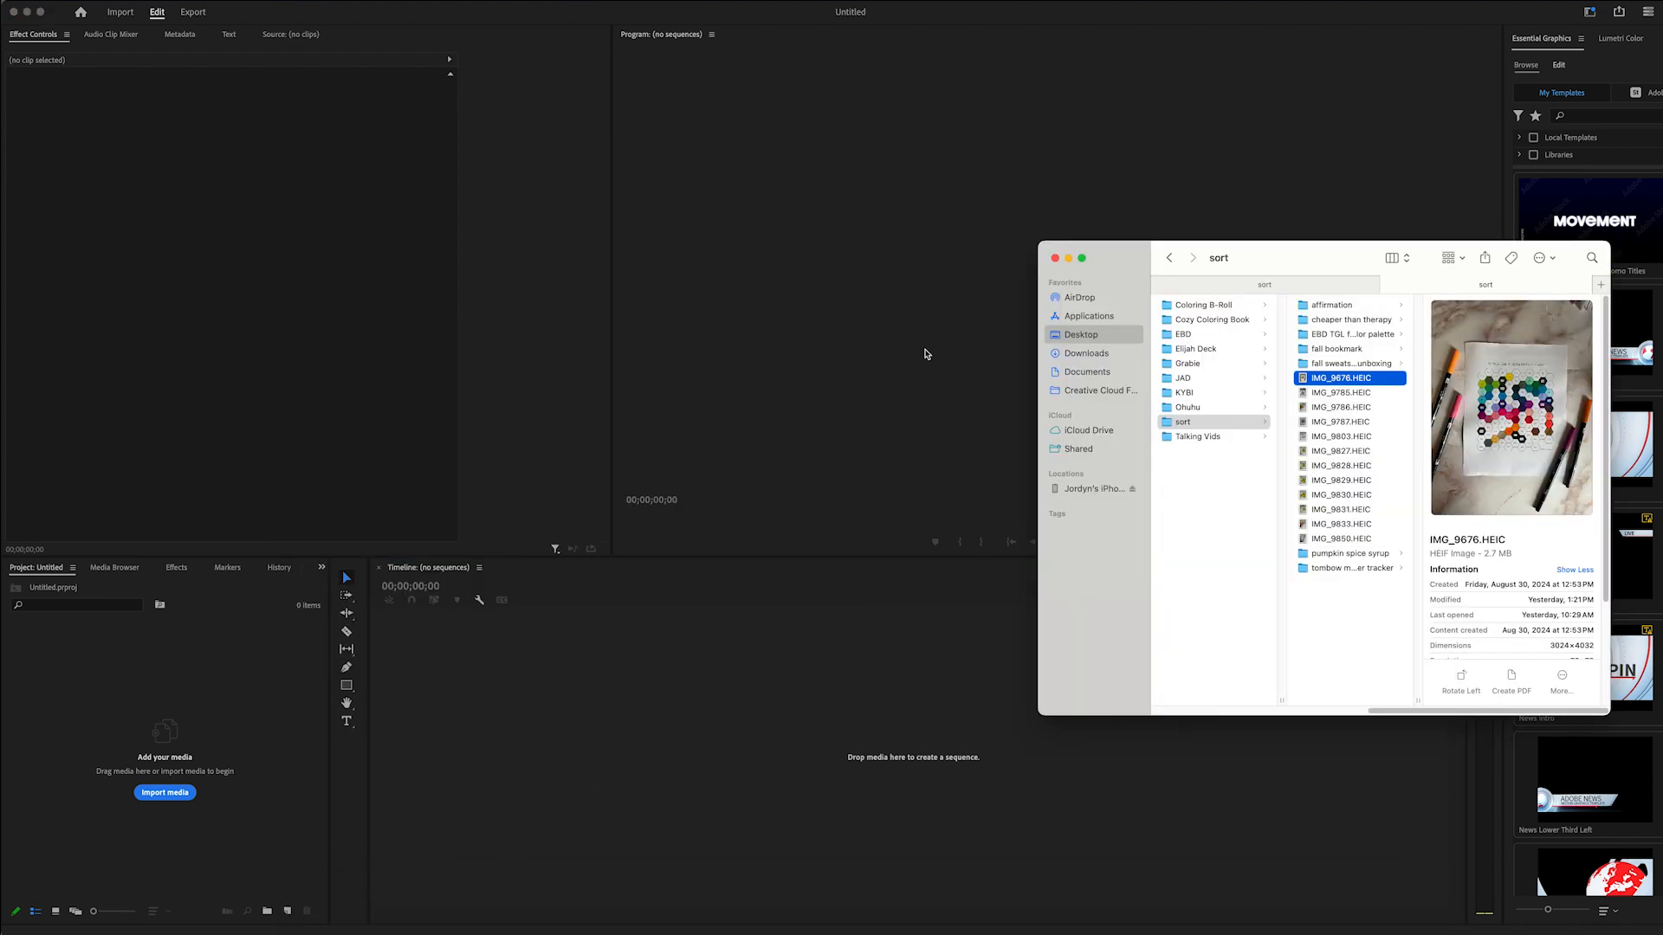
Switch to Finder and place all 22 MOV clips from the "cheaper than therapy" folder into Premiere Pro's empty timeline.
{"action": "left_click", "coordinate": [524, 125]}
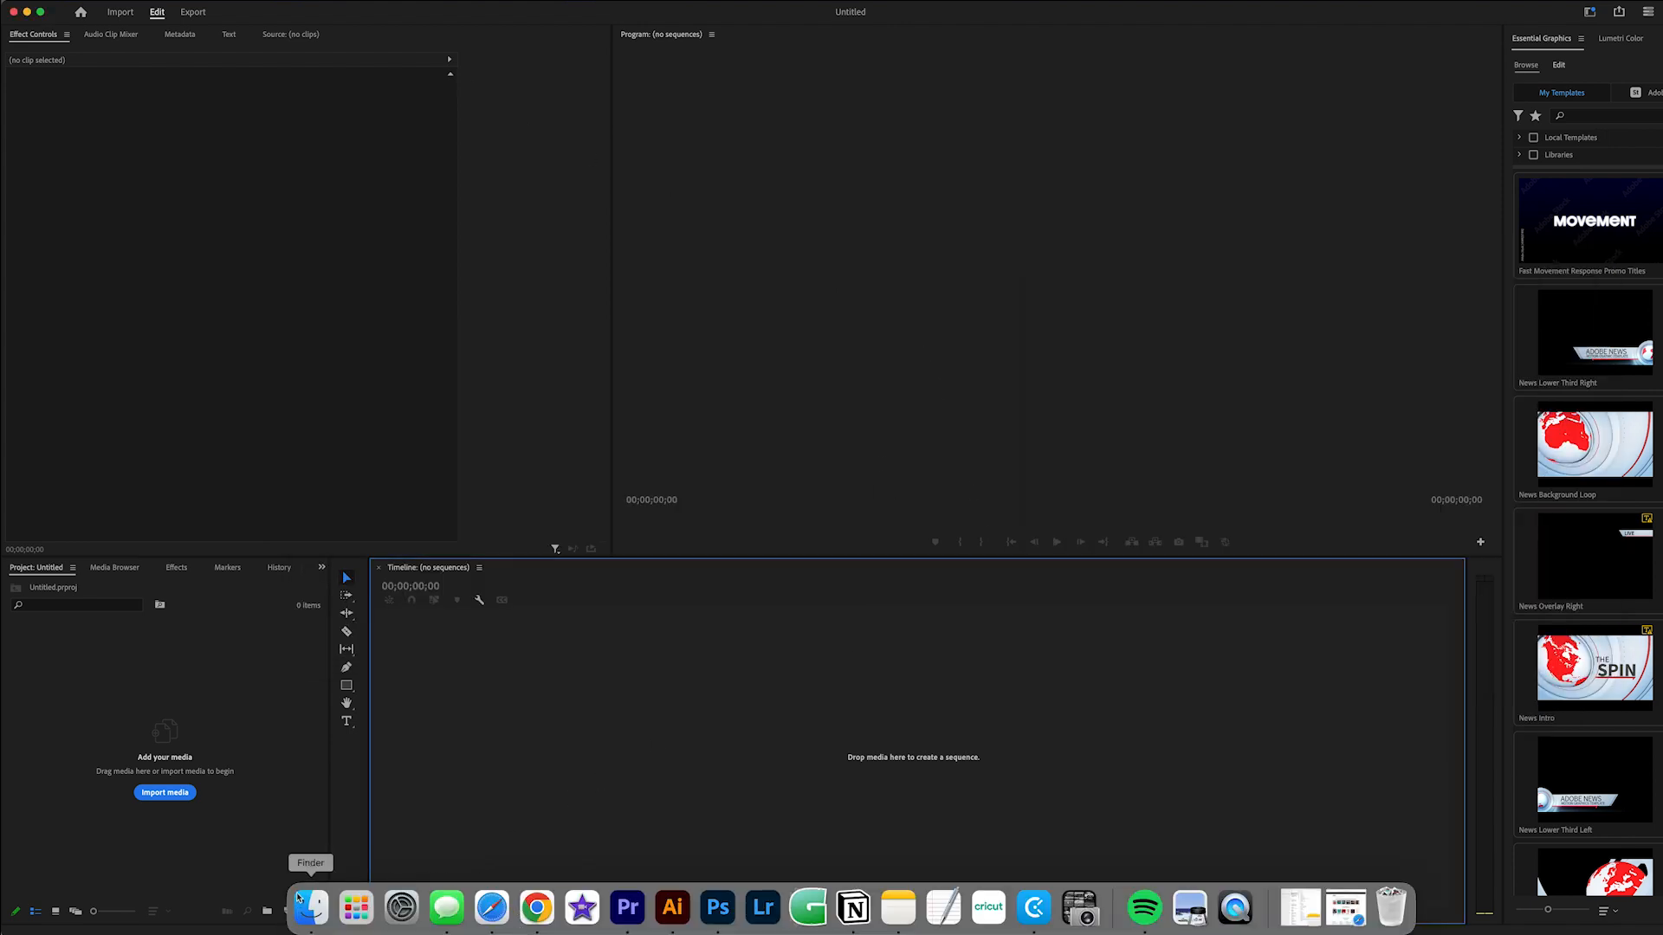
{"action": "left_click", "coordinate": [296, 892]}
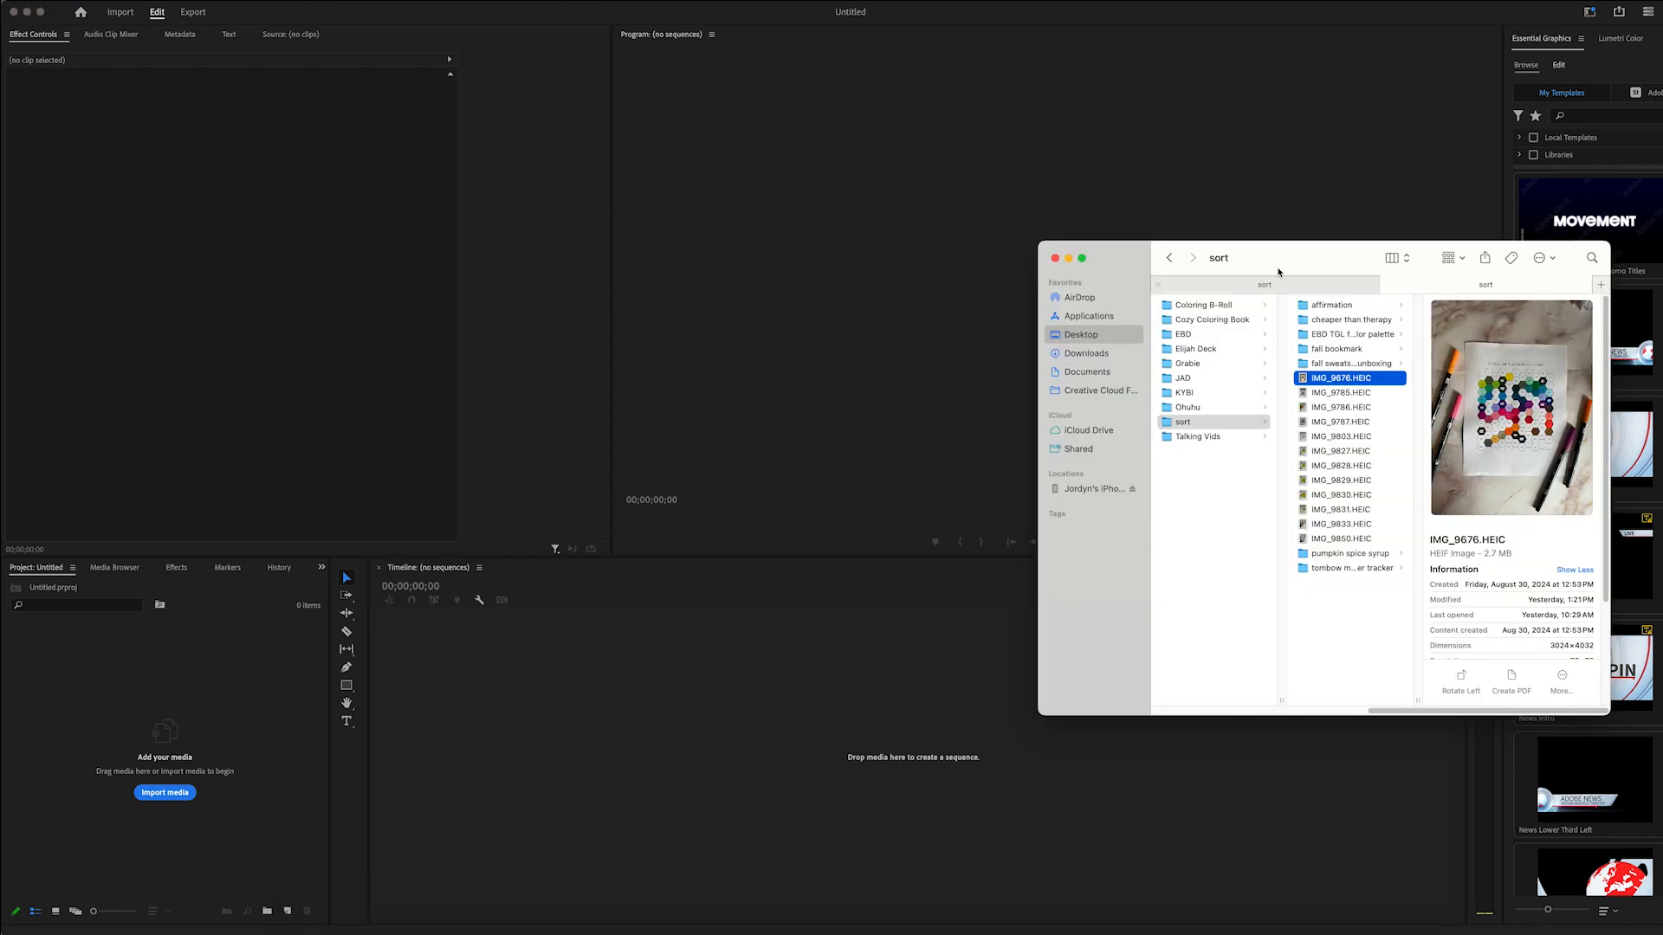
{"action": "left_click_drag", "start_coordinate": [1280, 264], "coordinate": [645, 327]}
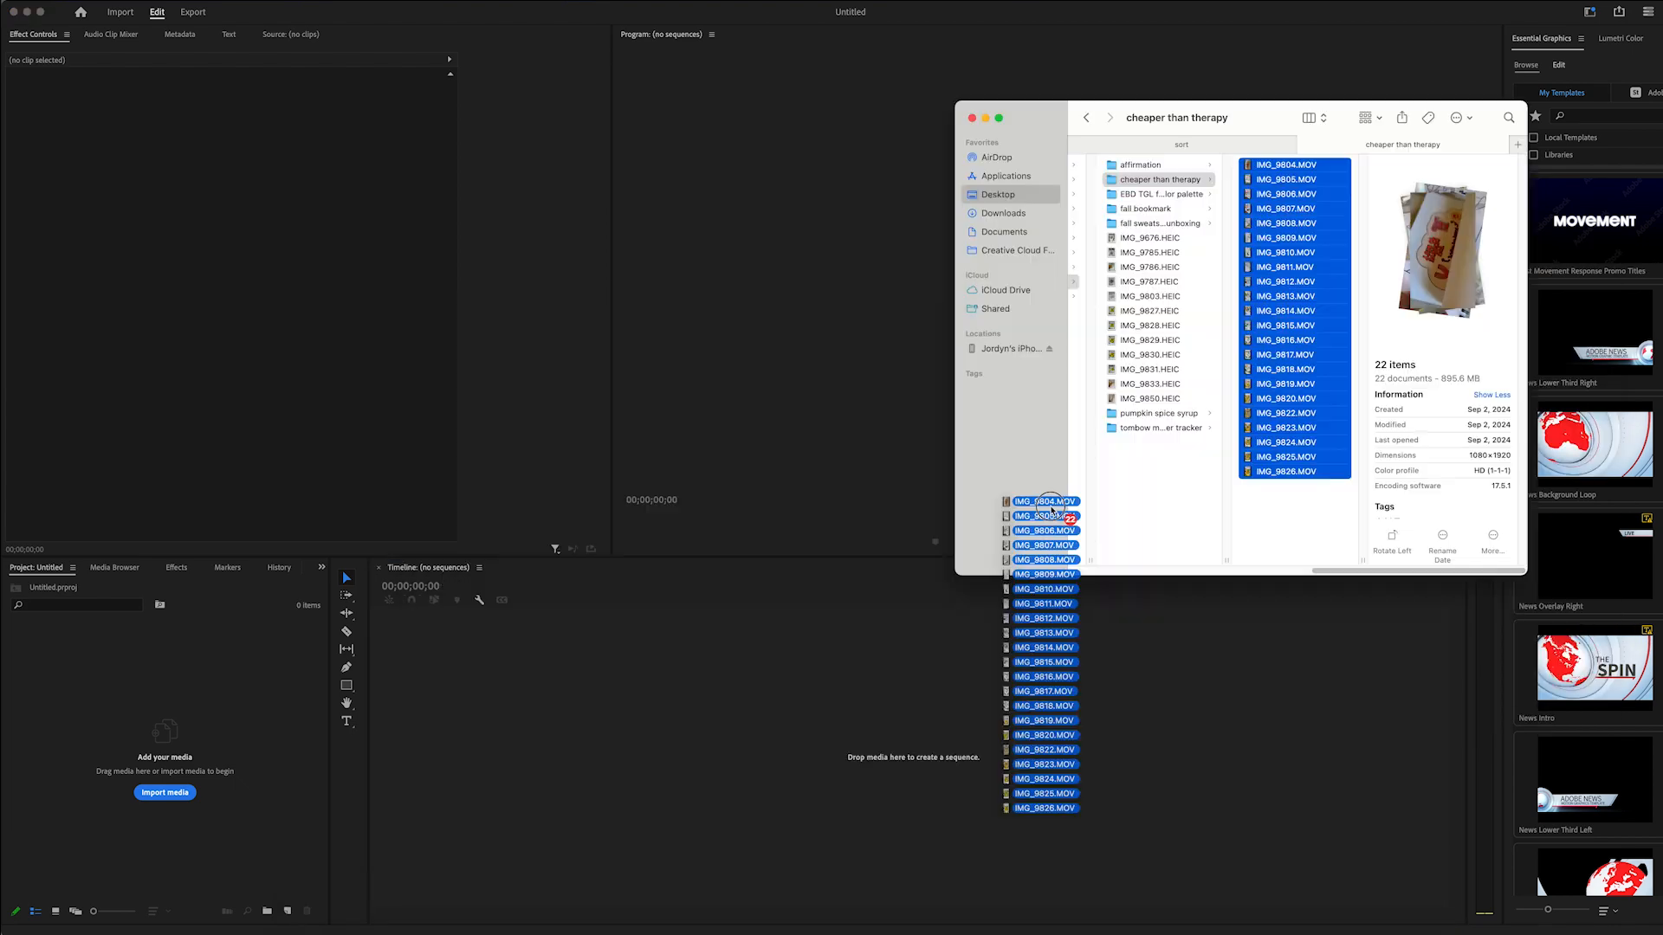
{"action": "left_click_drag", "start_coordinate": [1043, 494], "coordinate": [892, 757]}
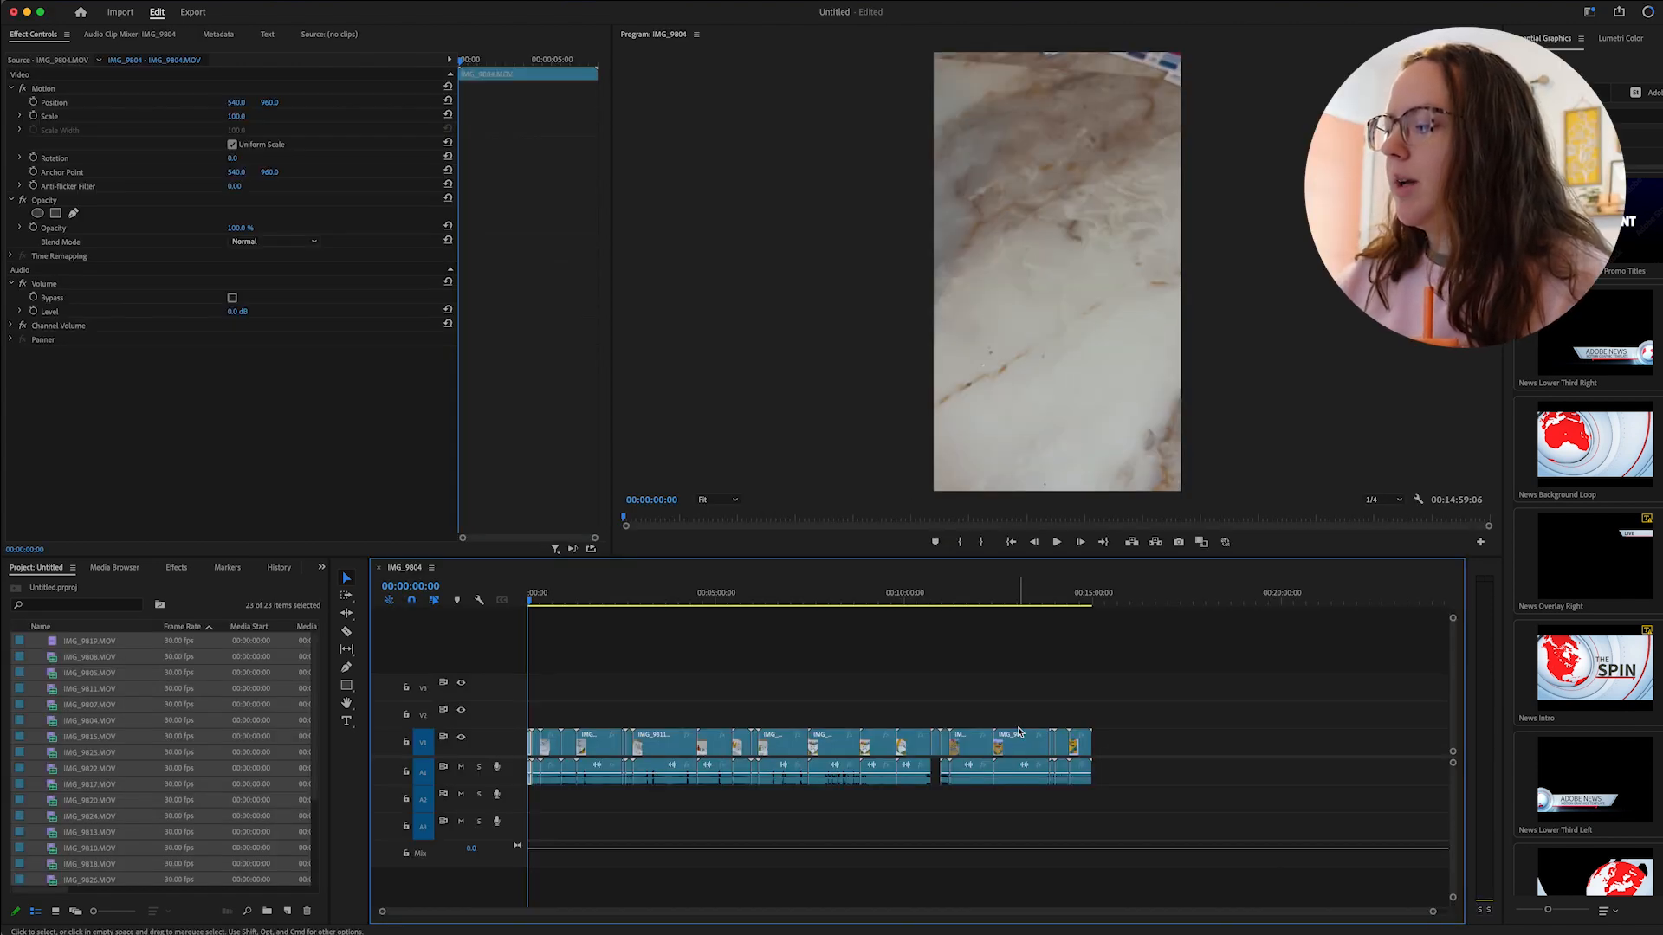
Rename the IMG_9804 sequence in the project as "Cheaper Than Therapy CP".
{"action": "key", "text": "backslash"}
{"action": "key", "text": "backslash"}
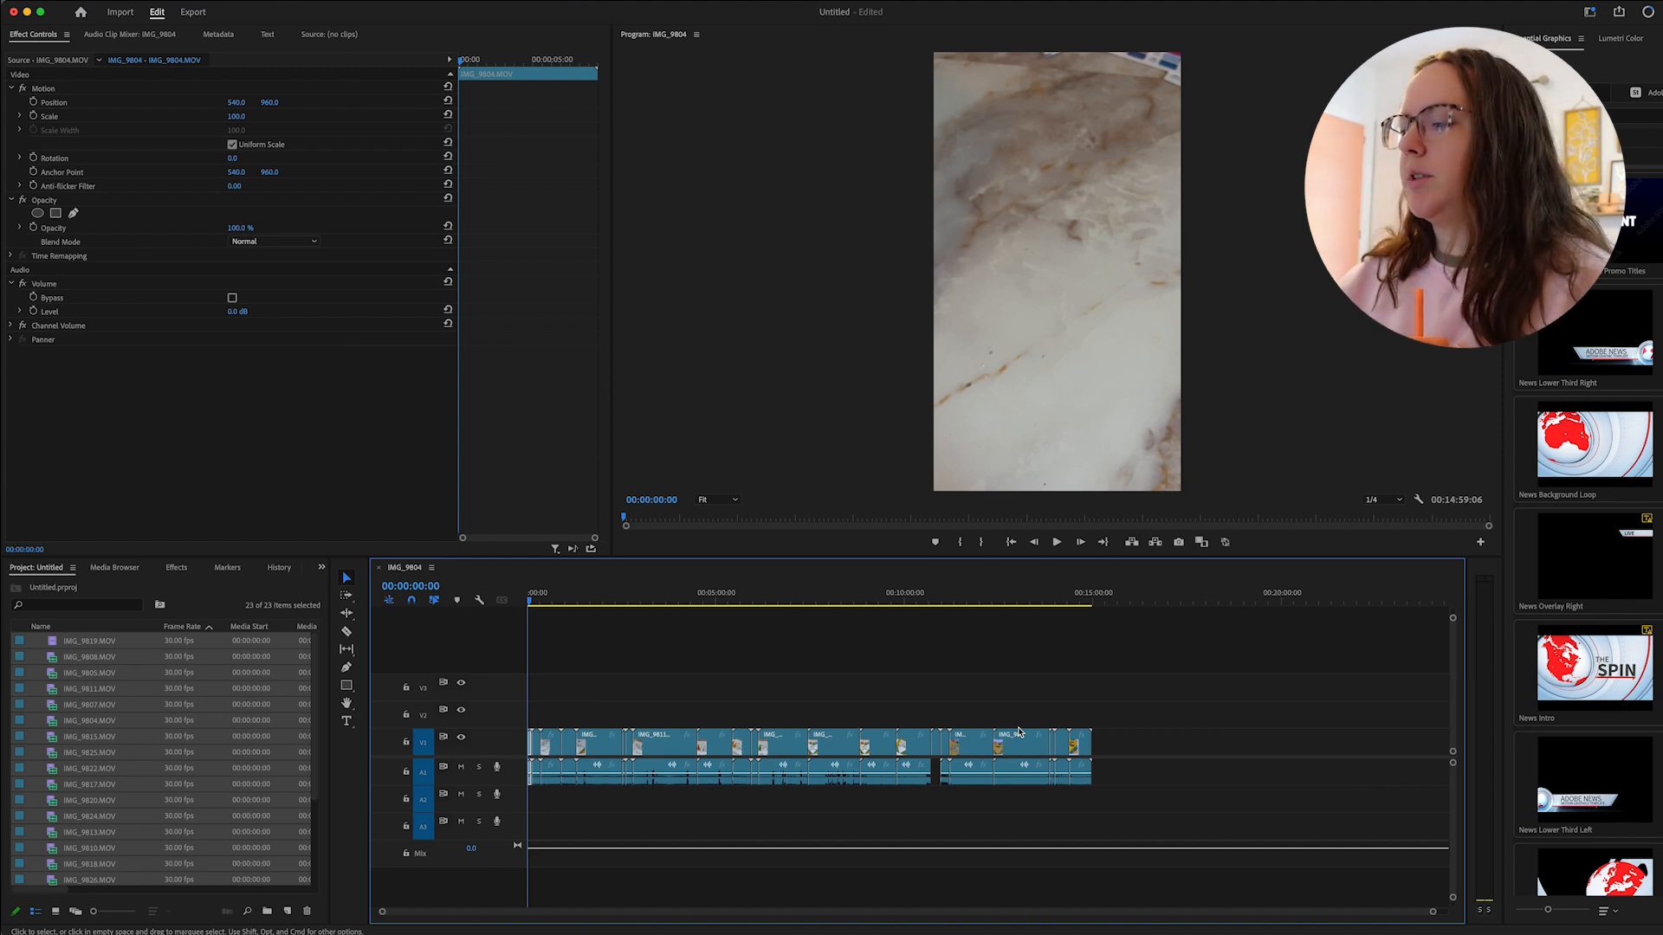
{"action": "key", "text": "equal"}
{"action": "key", "text": "equal"}
{"action": "key", "text": "equal"}
{"action": "key", "text": "equal"}
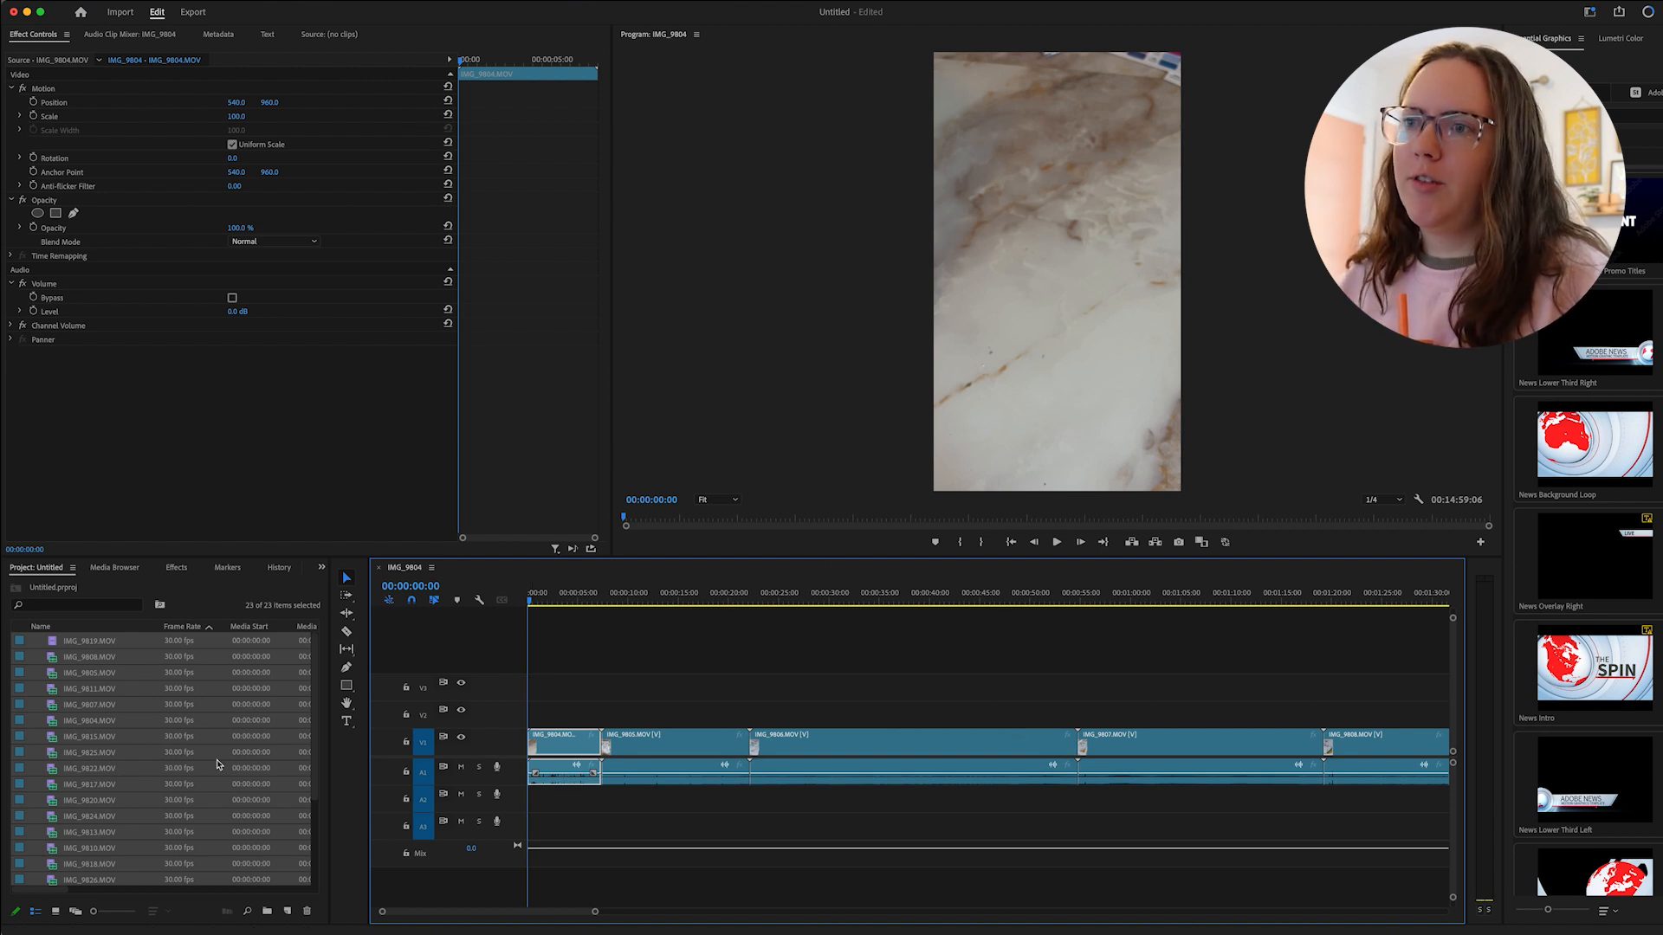
{"action": "scroll", "coordinate": [150, 837], "scroll_direction": "down", "scroll_amount": 3}
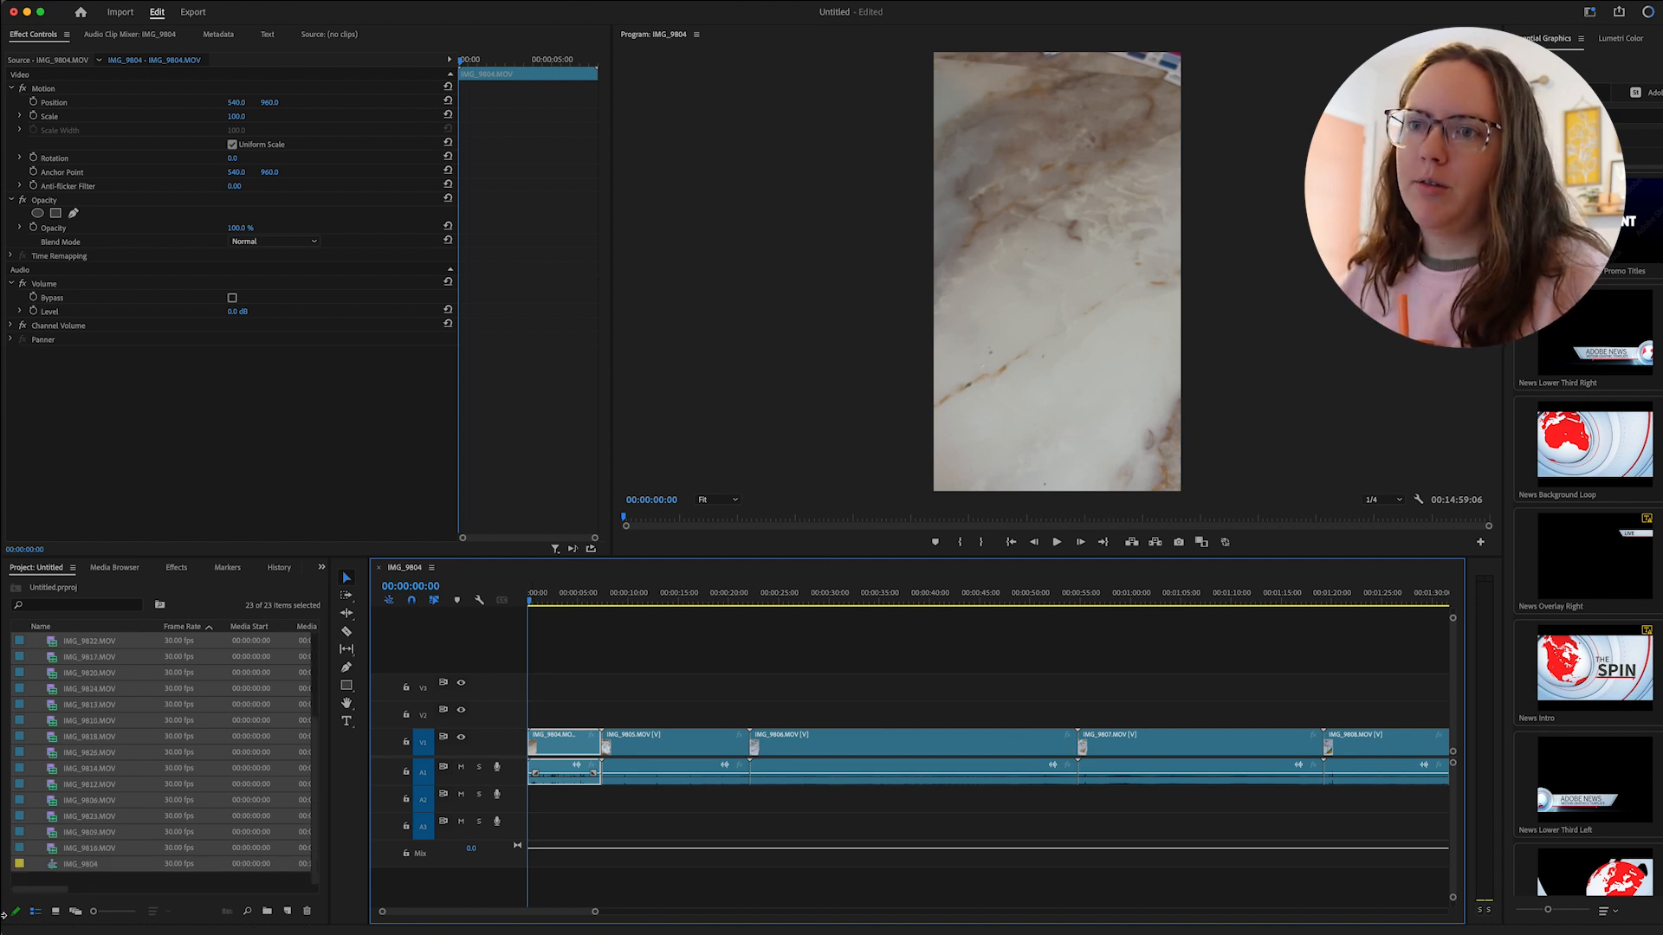
{"action": "left_click", "coordinate": [19, 866]}
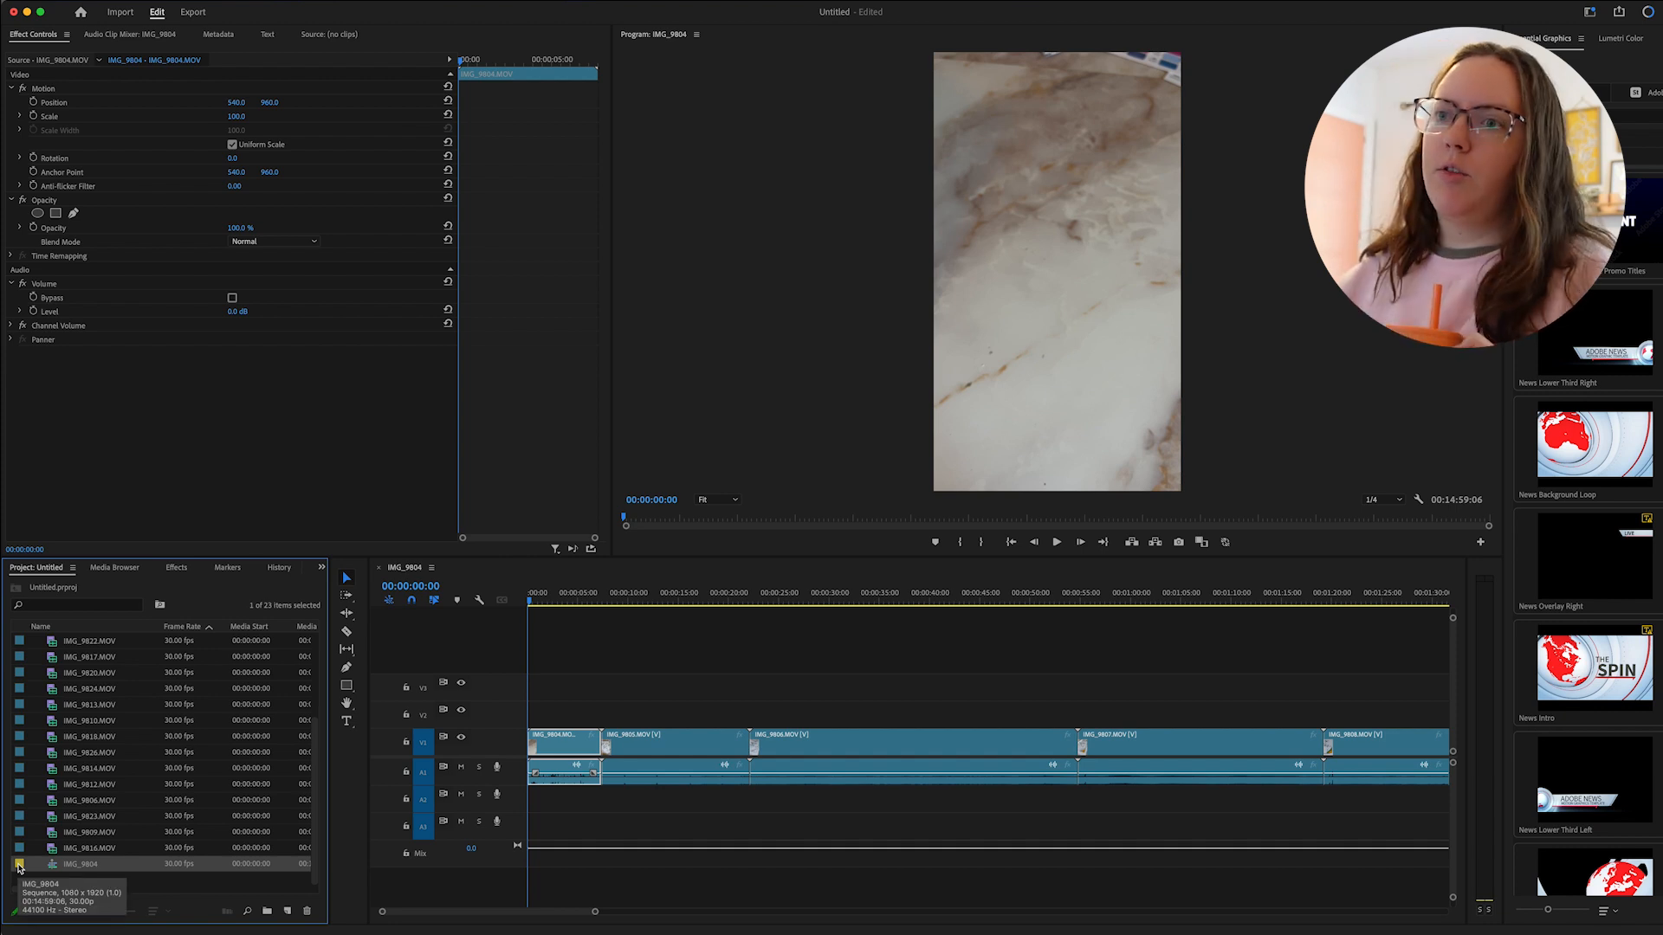
{"action": "left_click", "coordinate": [97, 868]}
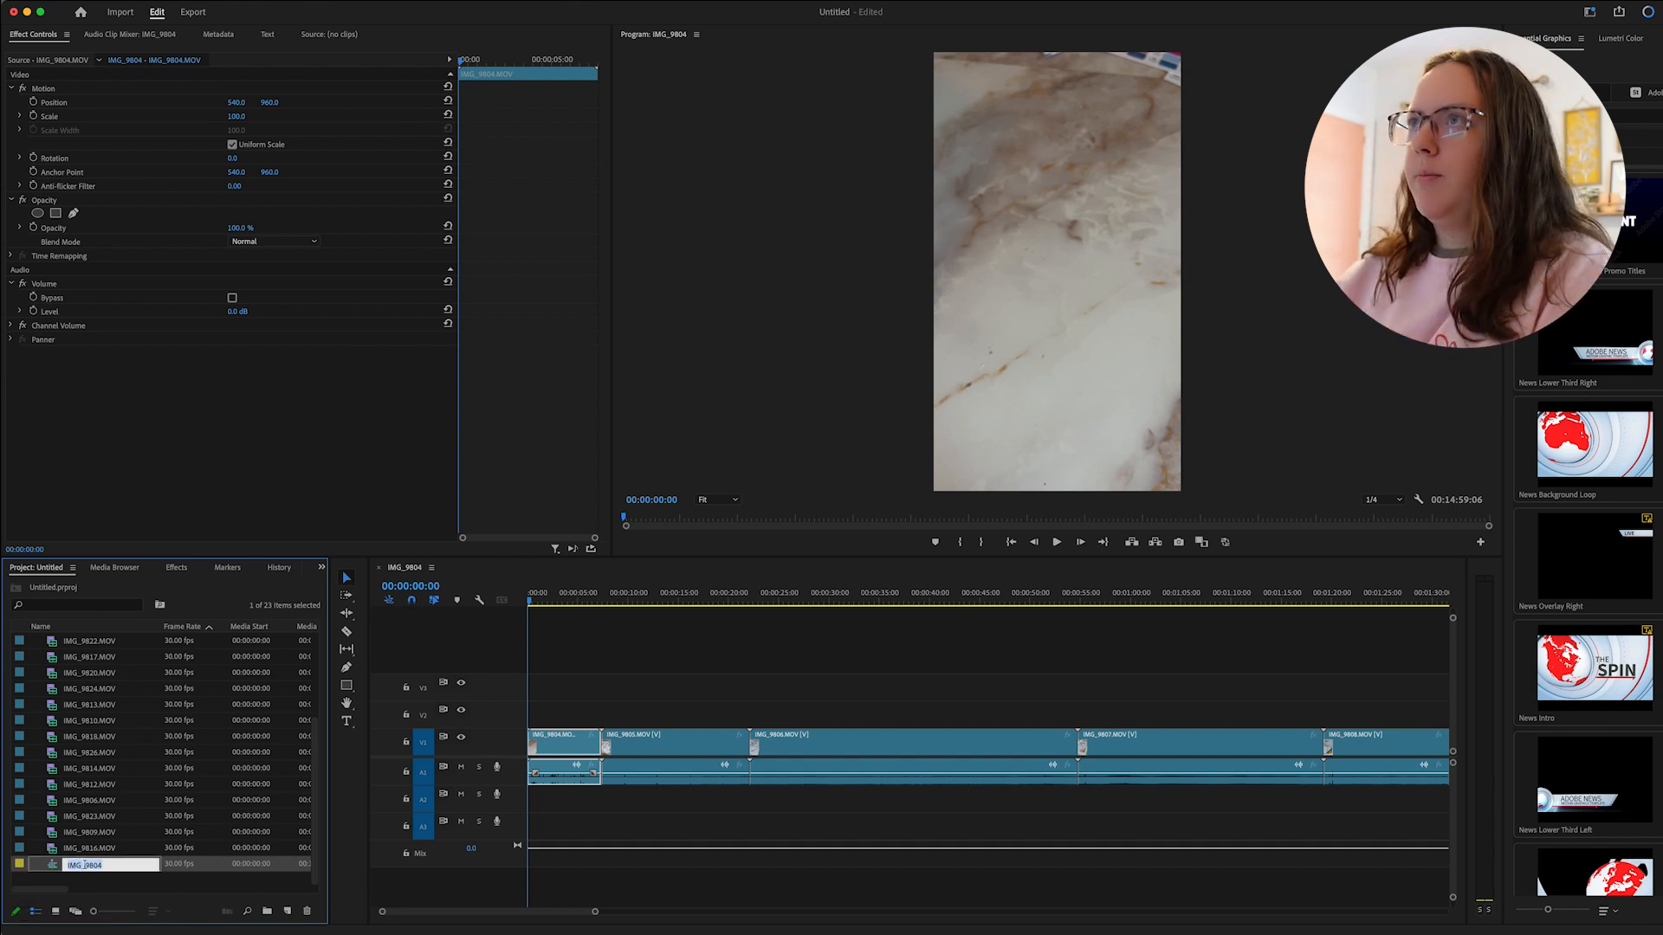
{"action": "type", "text": "Cheaper Than Therapy CP"}
{"action": "key", "text": "Return"}
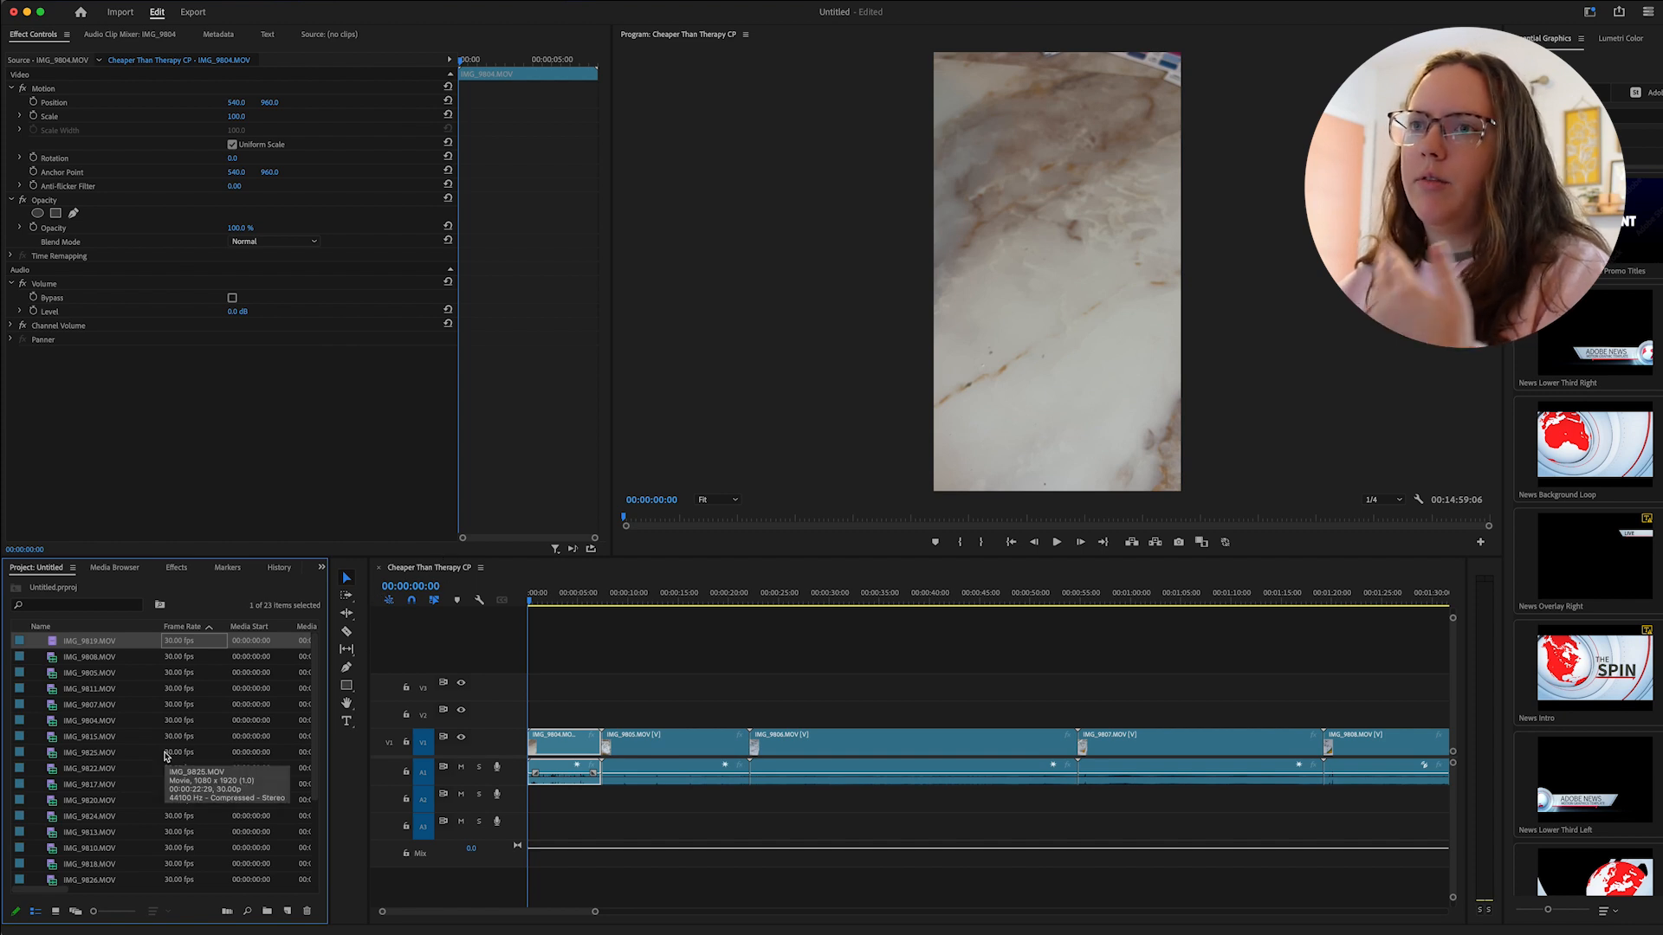
{"action": "scroll", "coordinate": [165, 755], "scroll_direction": "down", "scroll_amount": 4}
Try splitting the first clip, IMG_9804.MOV, at two points with the Razor tool, and undo both cuts.
{"action": "left_click", "coordinate": [1009, 680]}
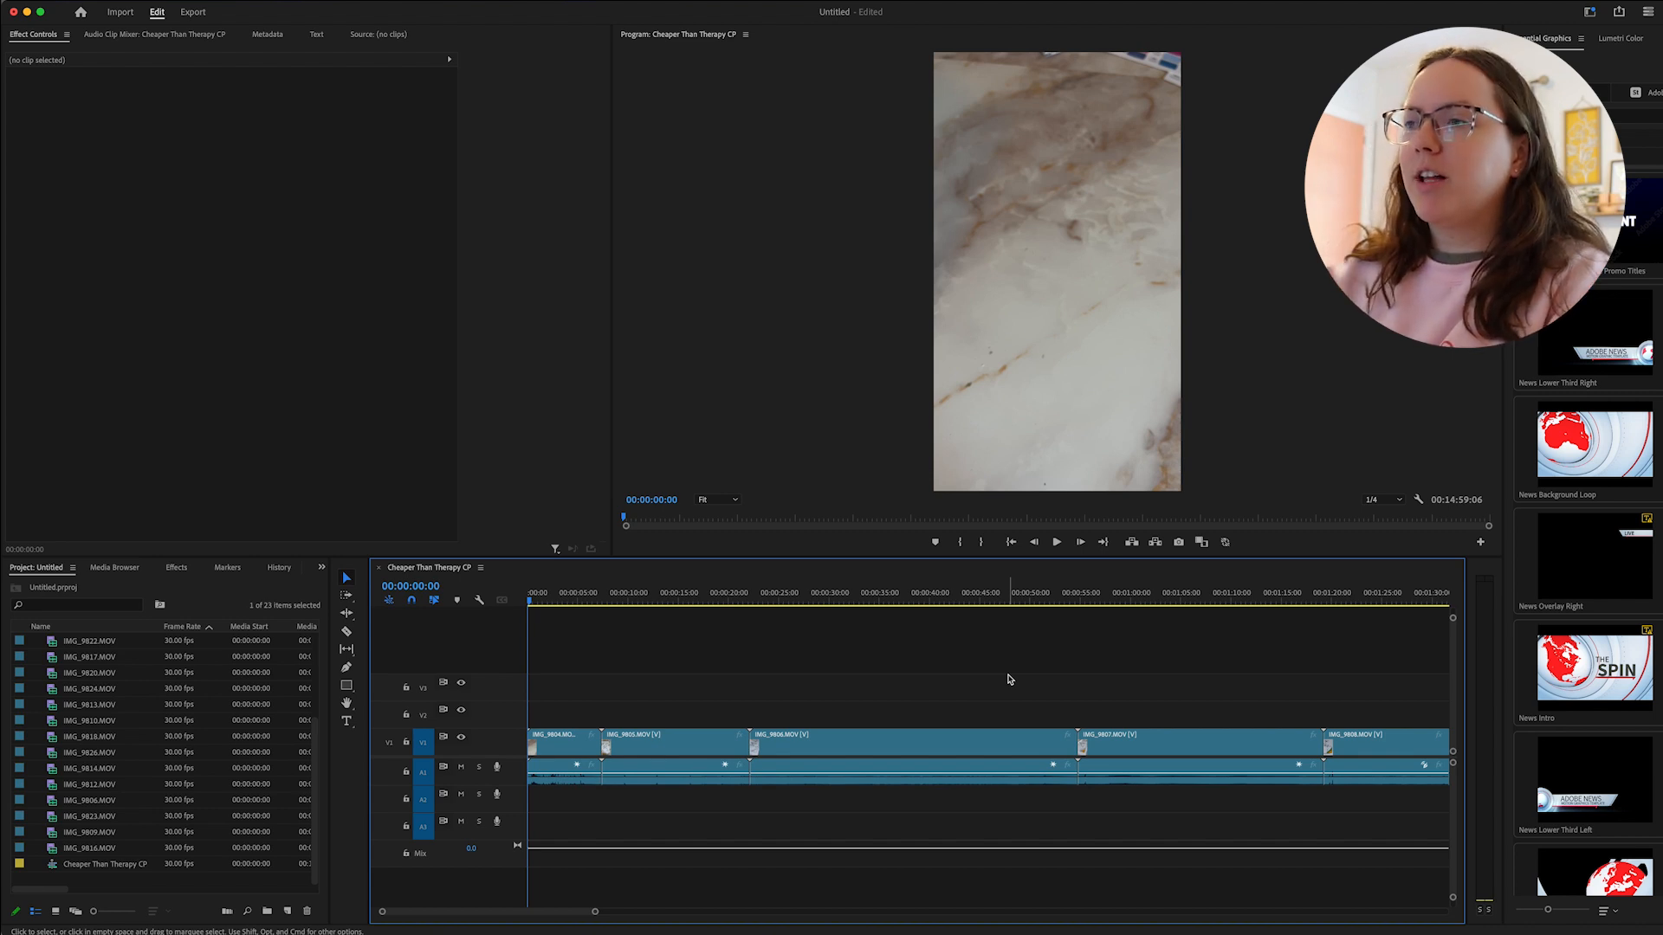
{"action": "key", "text": "equal"}
{"action": "key", "text": "equal"}
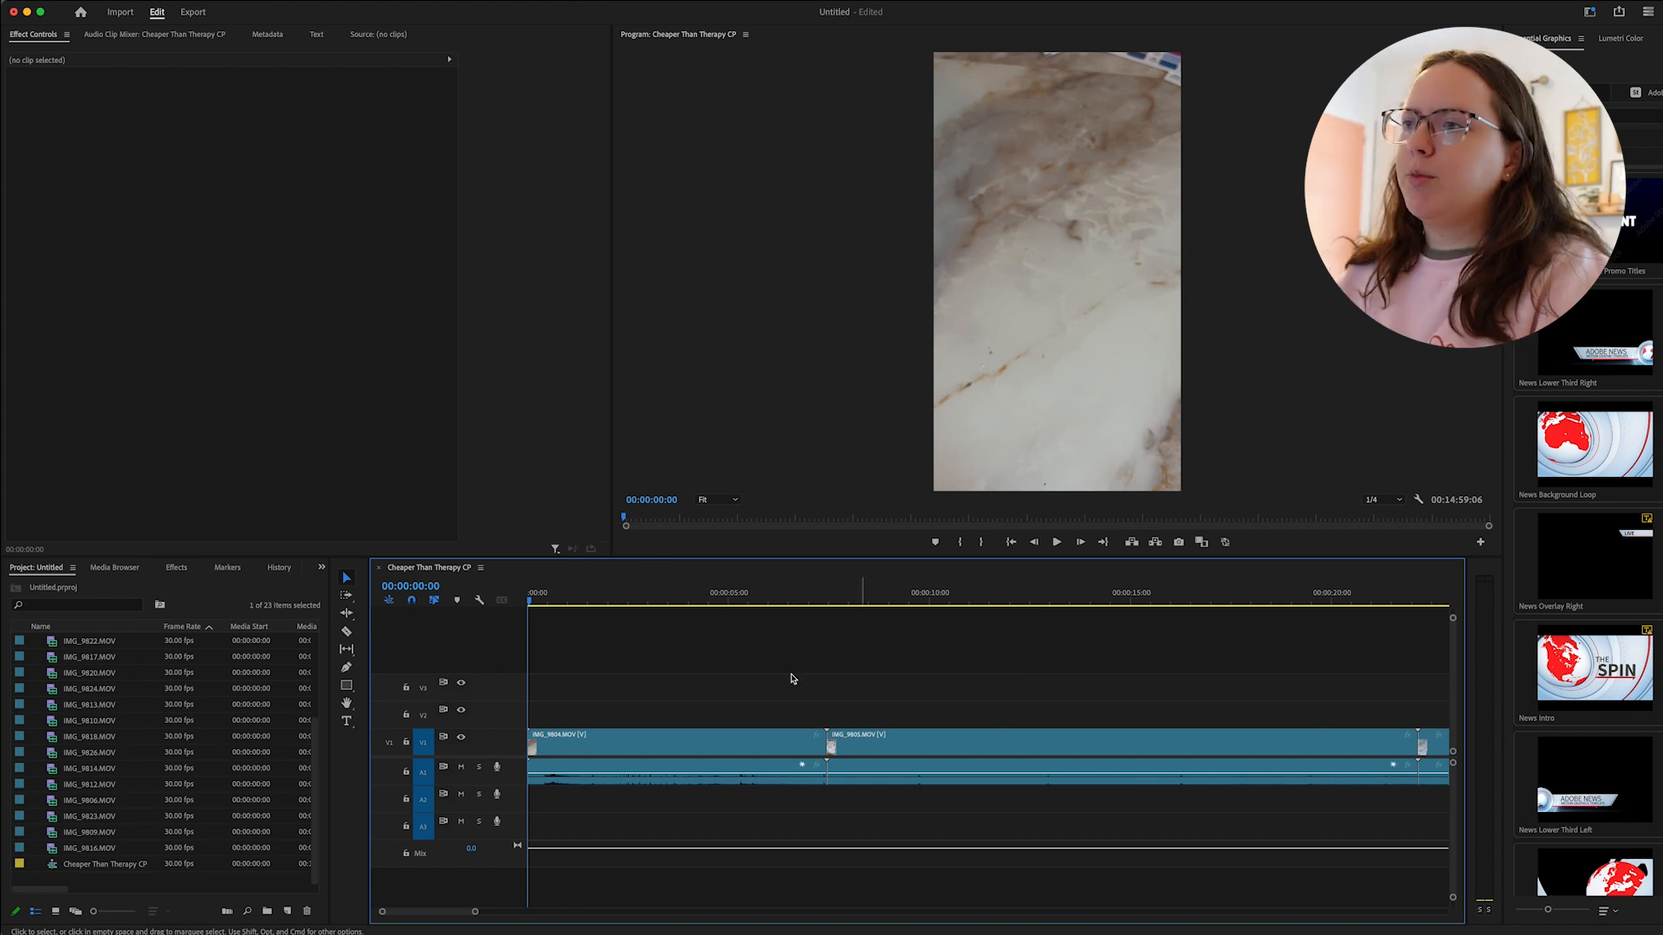
{"action": "key", "text": "c"}
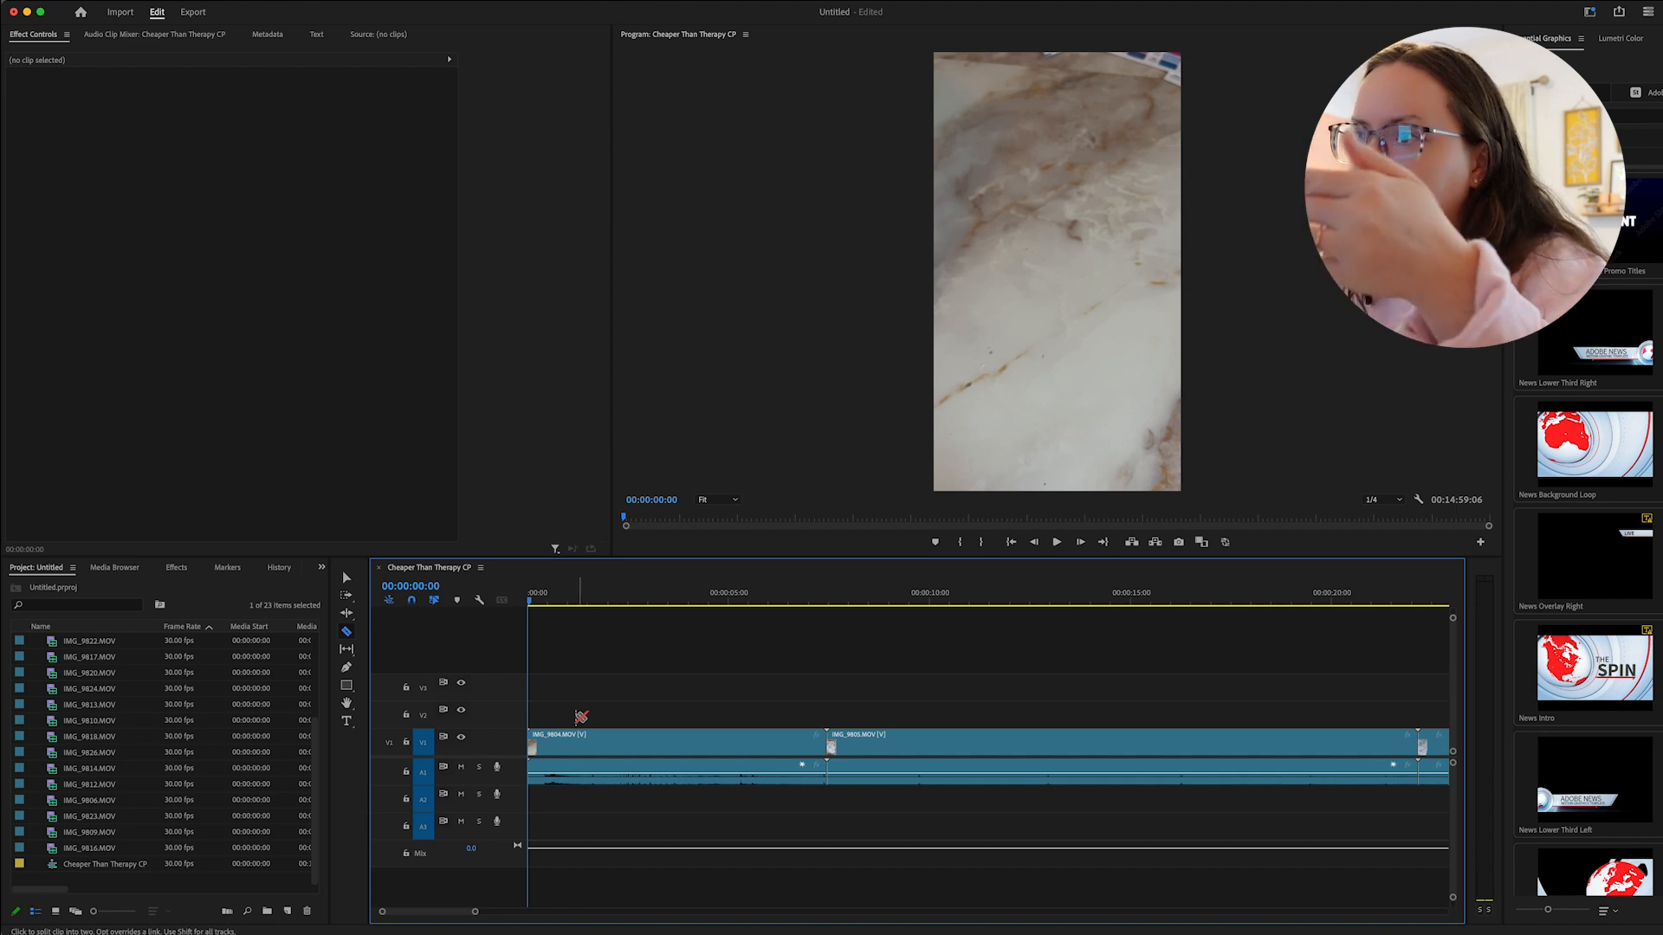
{"action": "left_click", "coordinate": [652, 736]}
{"action": "left_click", "coordinate": [730, 736]}
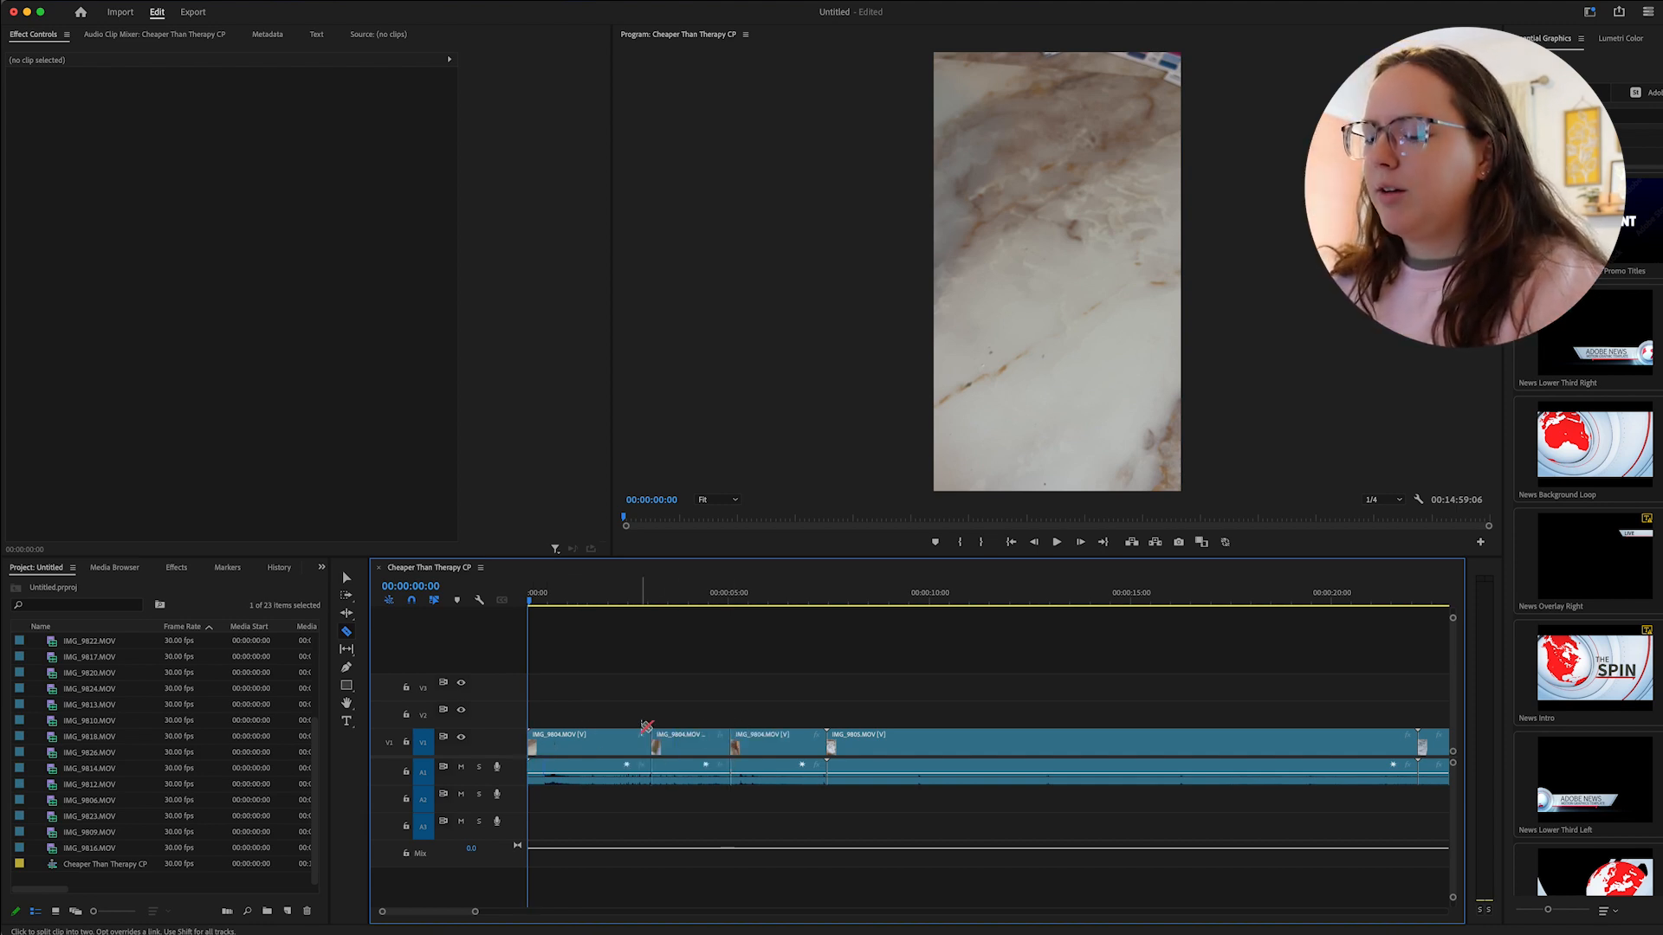
{"action": "key", "text": "super+z"}
{"action": "key", "text": "super+z"}
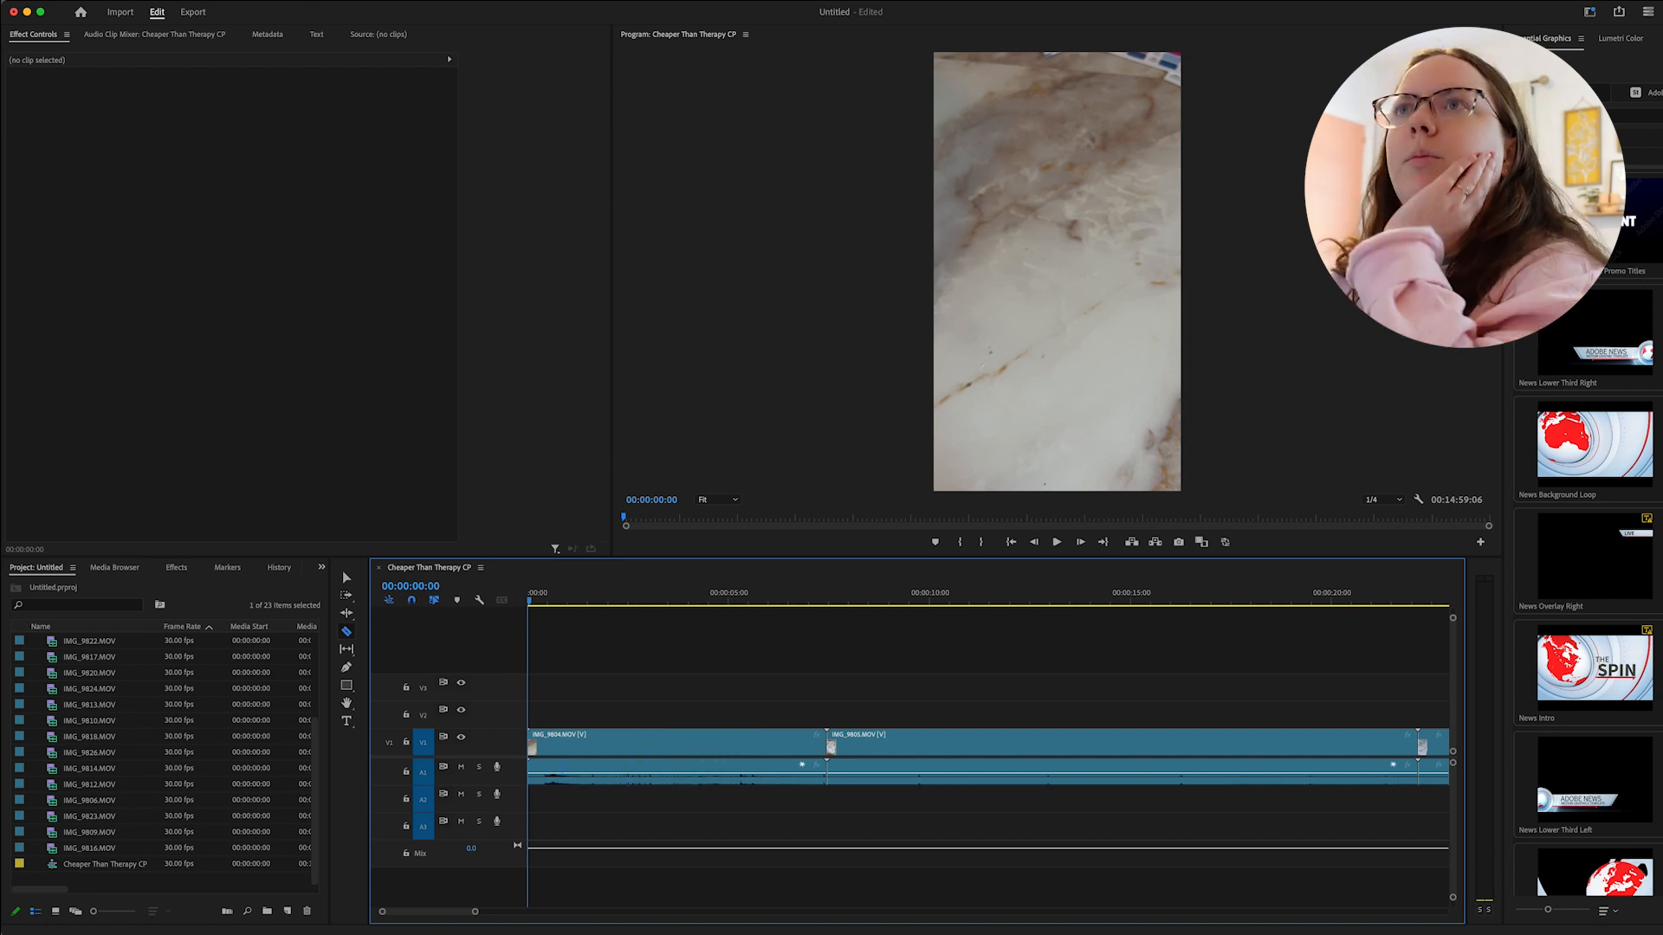
Look up the keyboard shortcut for Move Playhead to Cursor by searching "move play", and close the shortcut settings without changes.
{"action": "left_click", "coordinate": [61, 0]}
{"action": "mouse_move", "coordinate": [89, 79]}
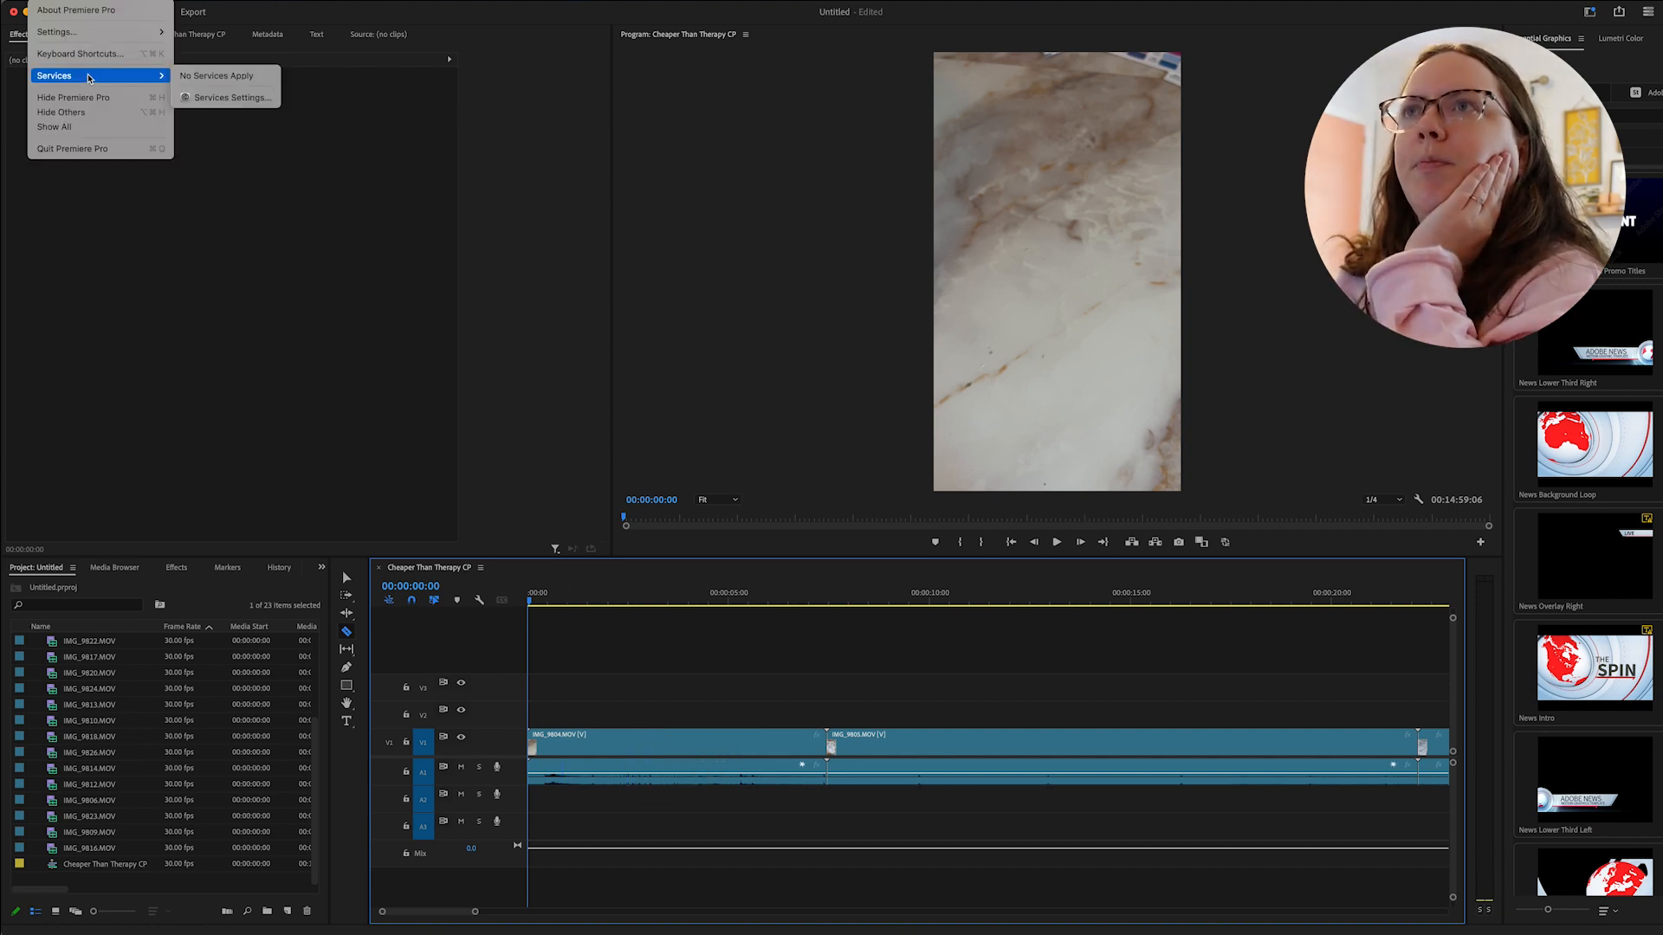
{"action": "mouse_move", "coordinate": [88, 35]}
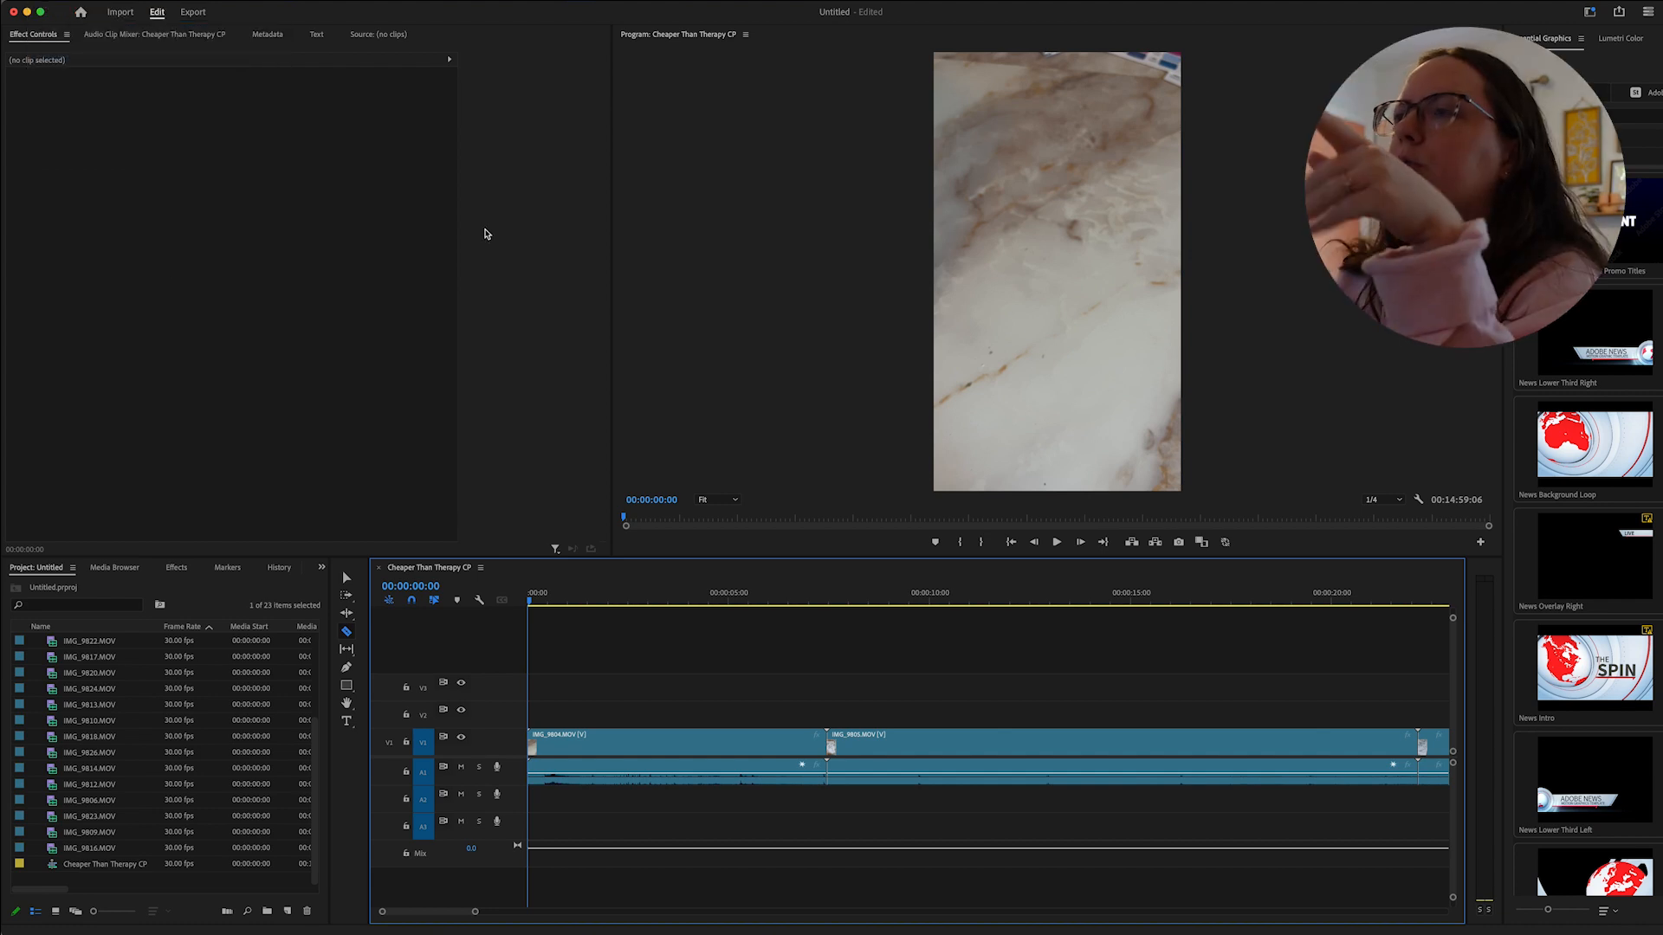
{"action": "key", "text": "super+alt+k"}
{"action": "left_click", "coordinate": [460, 558]}
{"action": "type", "text": "move play"}
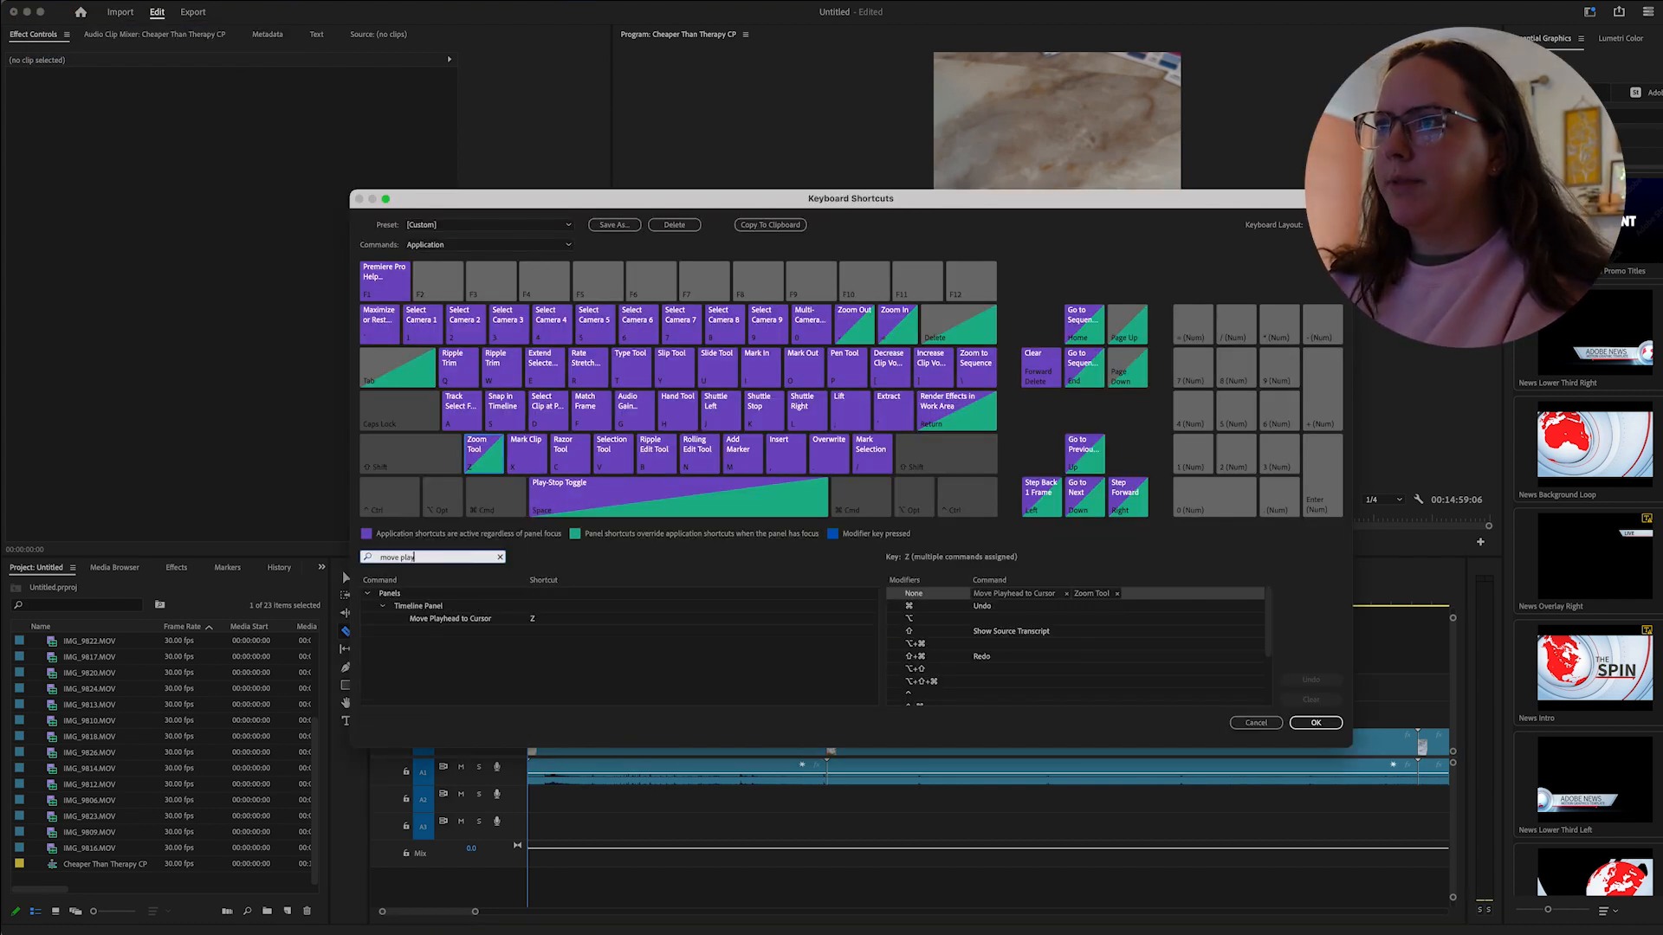
{"action": "left_click", "coordinate": [468, 618]}
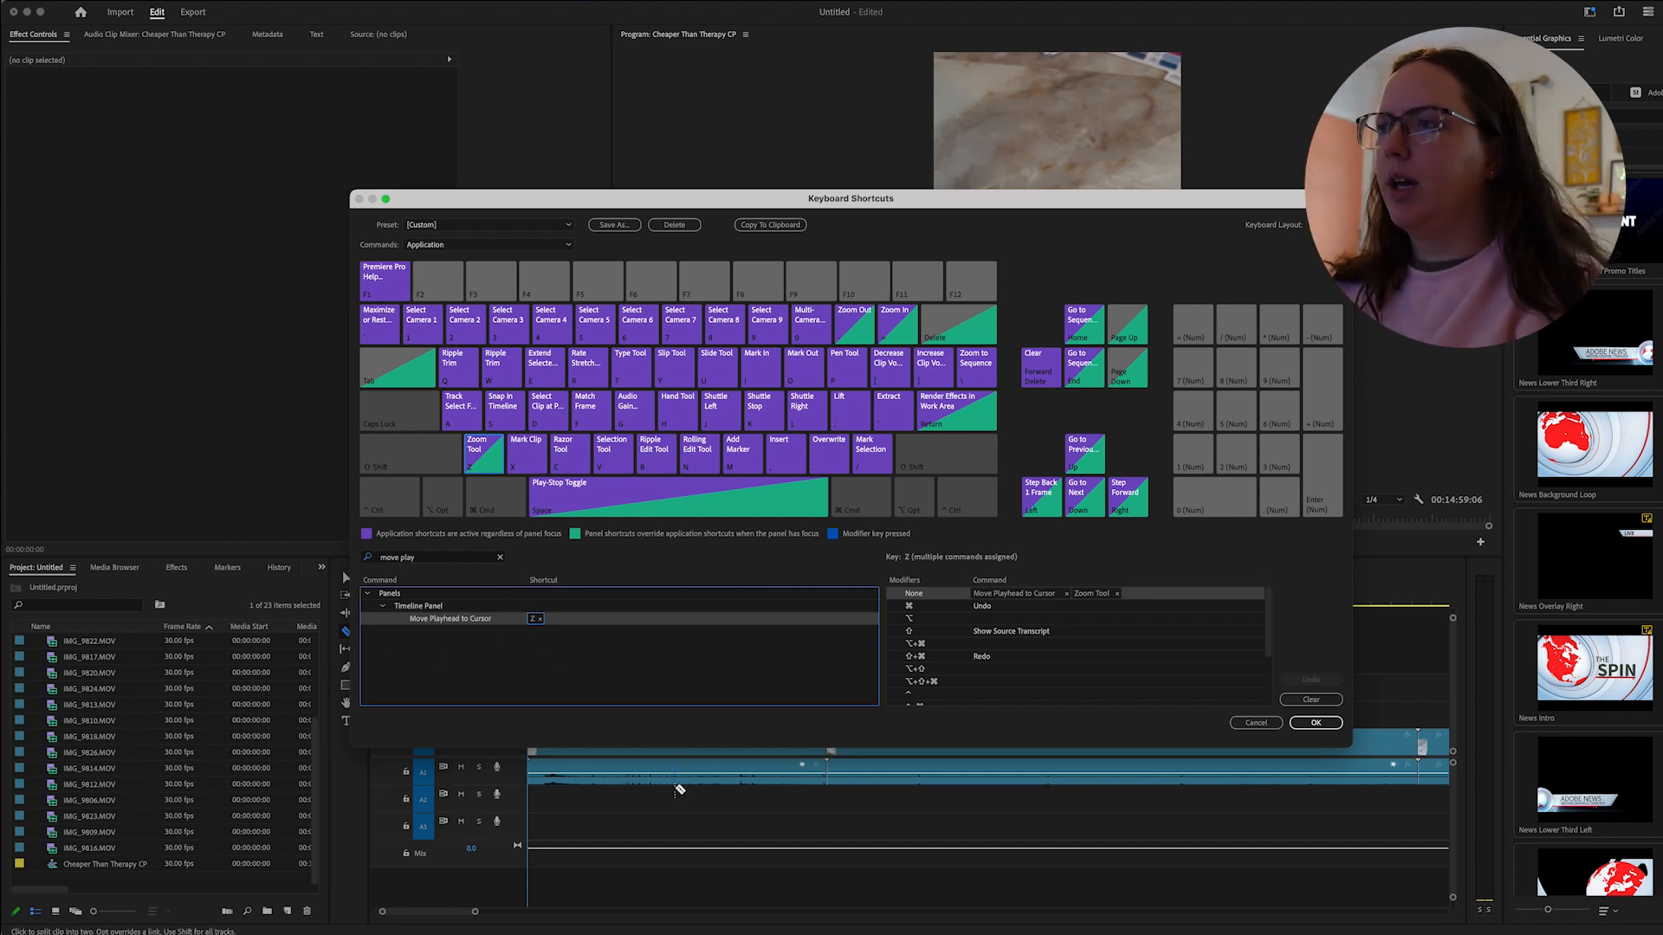
{"action": "left_click", "coordinate": [1245, 726]}
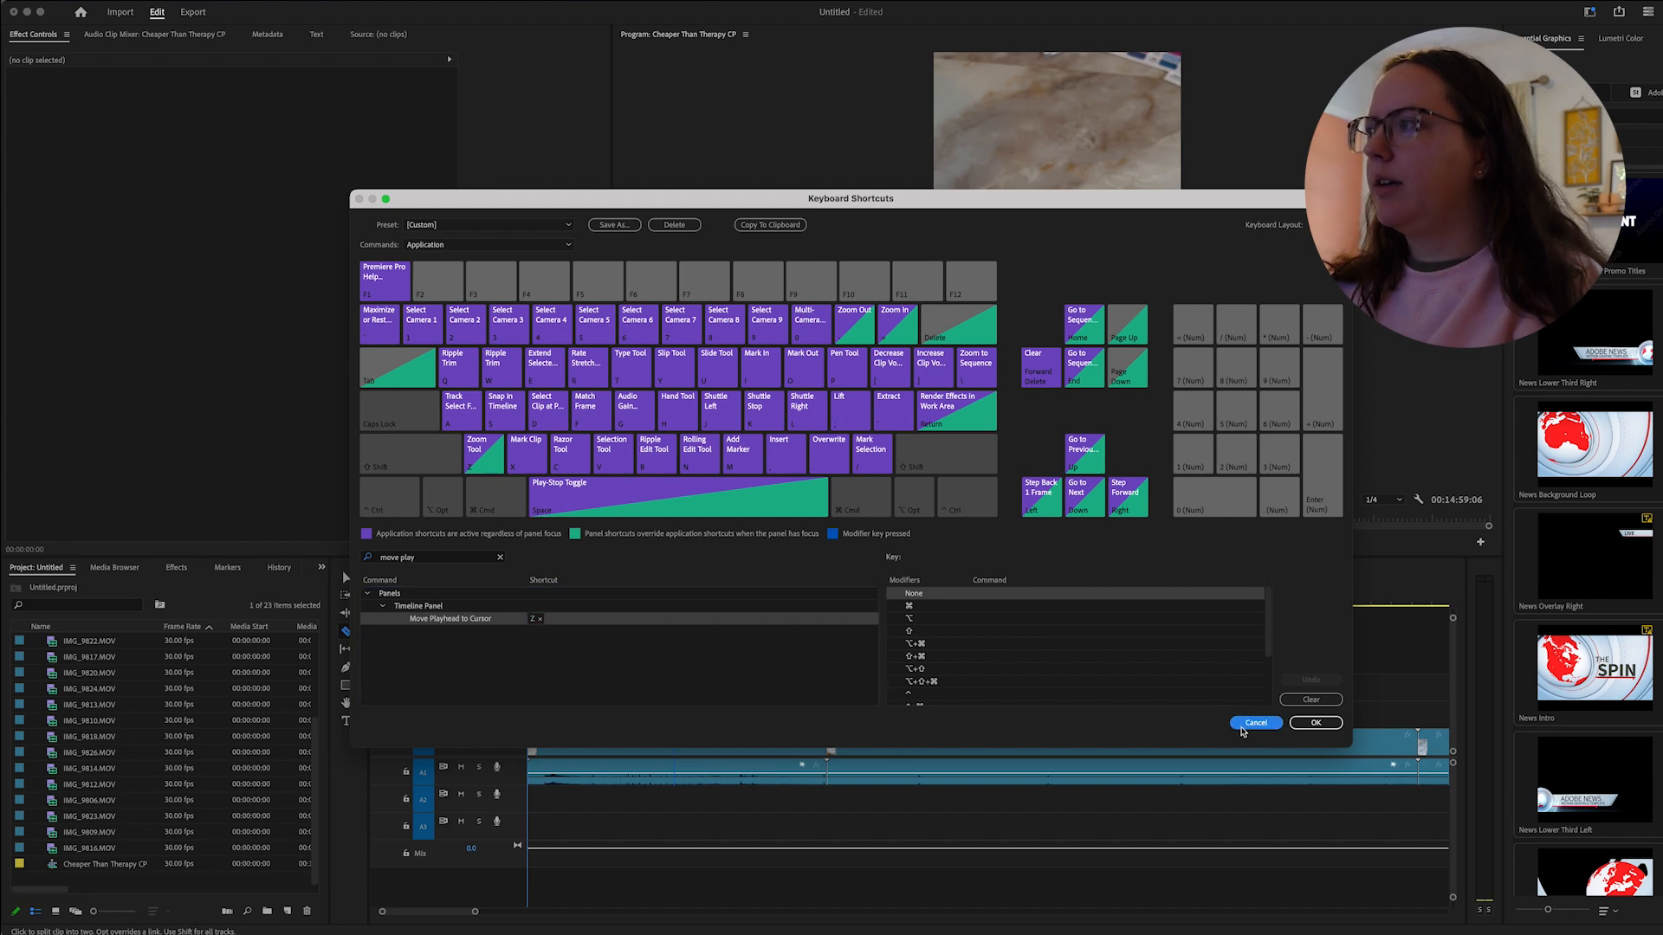
Scrub through the second clip, IMG_9805.MOV, by moving the playhead to the cursor at several points.
{"action": "key", "text": "z"}
{"action": "key", "text": "z"}
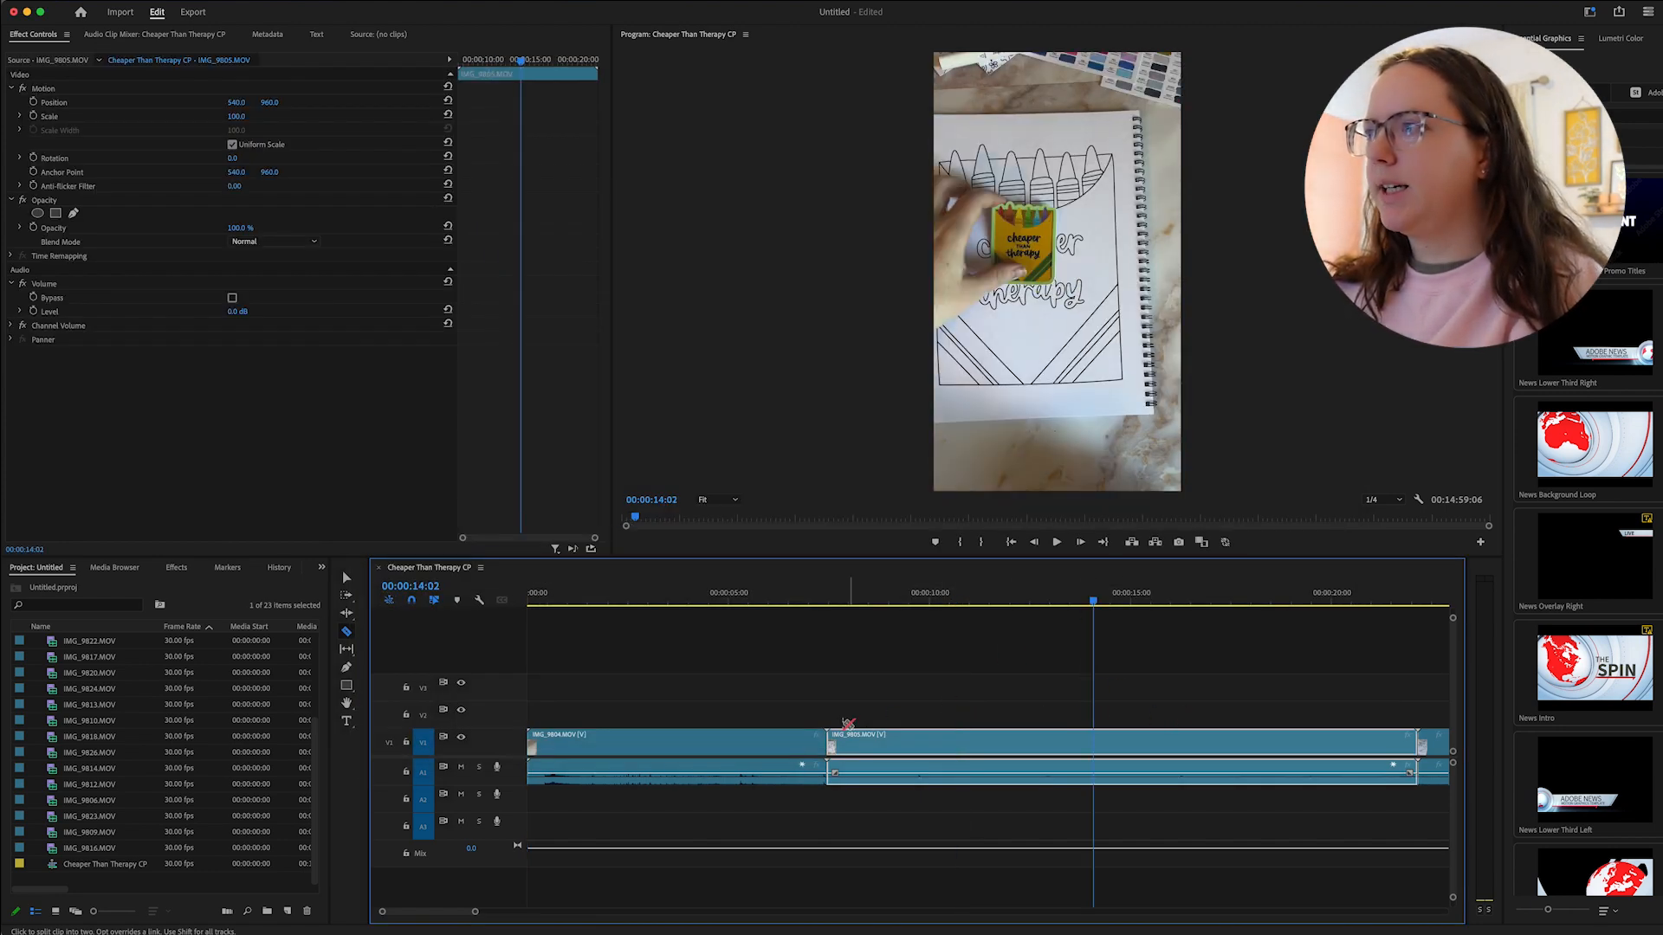
{"action": "key", "text": "z"}
{"action": "key", "text": "z"}
{"action": "key", "text": "z"}
{"action": "key", "text": "z"}
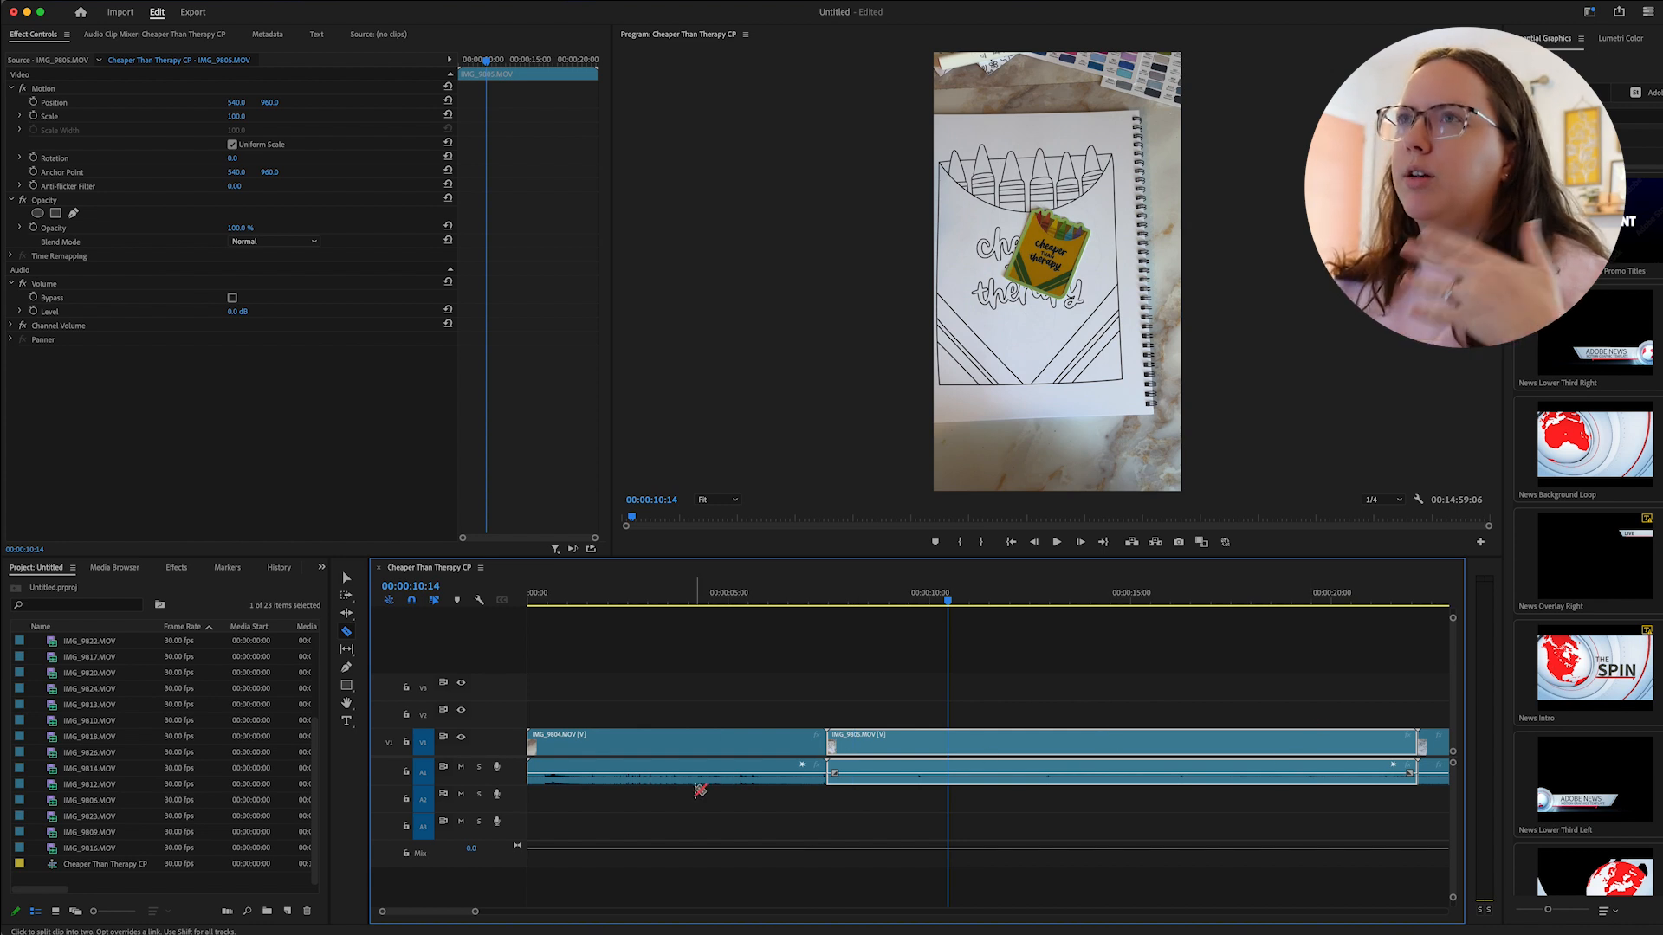
{"action": "mouse_move", "coordinate": [872, 709]}
{"action": "left_mouse_down"}
{"action": "mouse_move", "coordinate": [996, 688]}
{"action": "mouse_move", "coordinate": [885, 699]}
{"action": "left_mouse_up"}
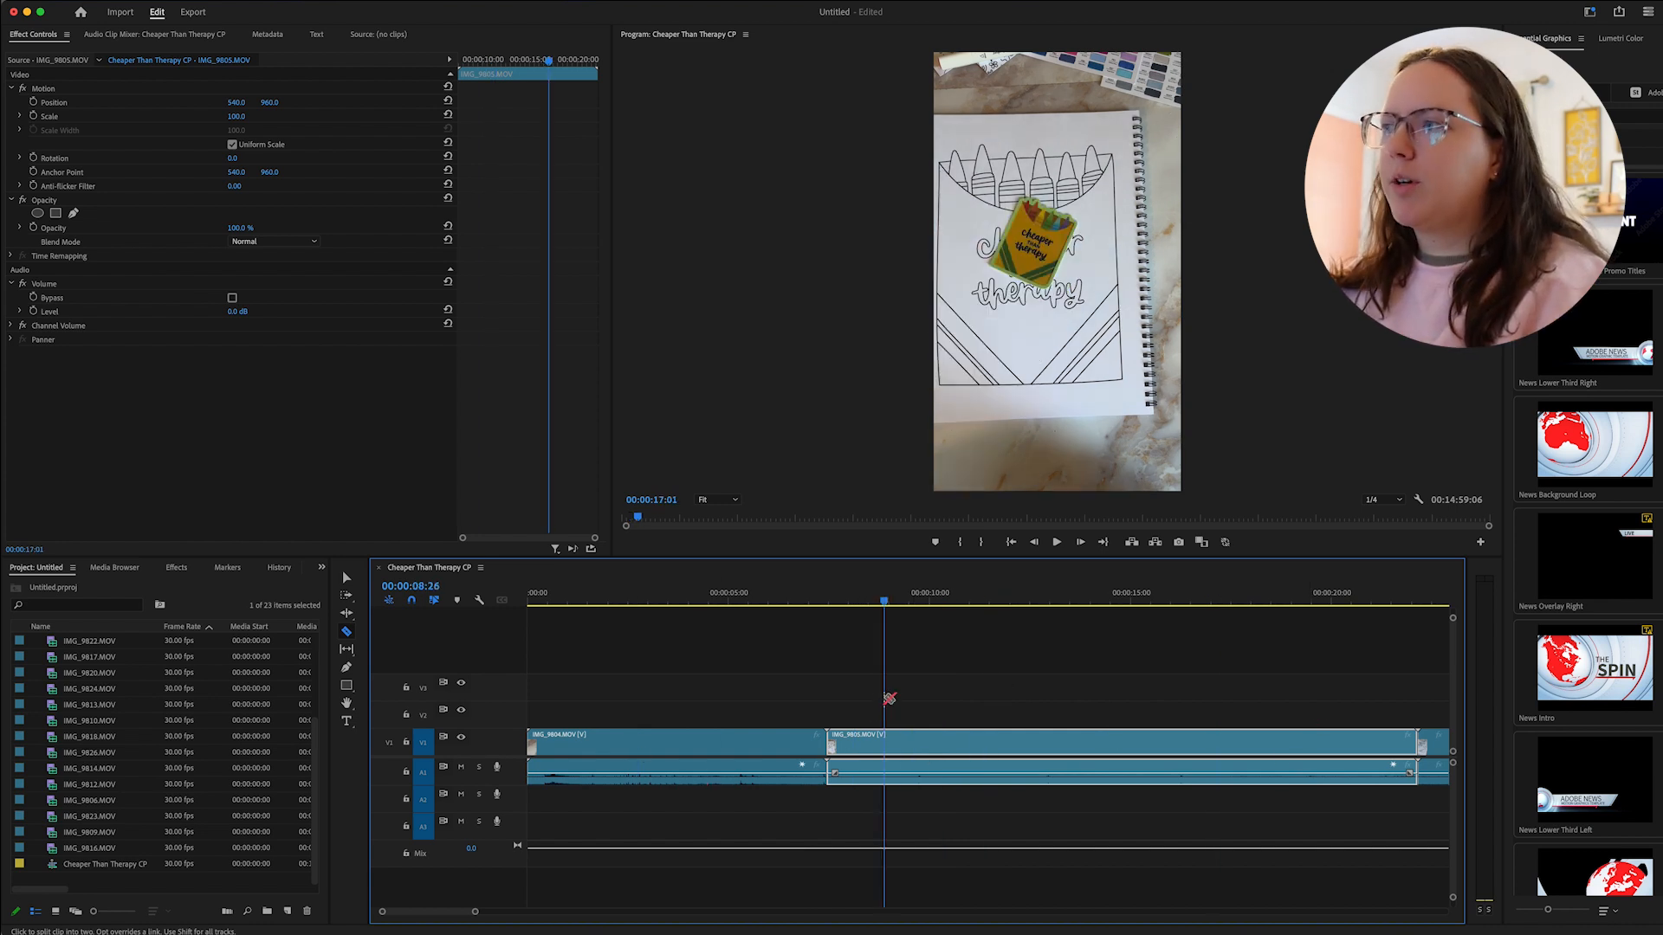
{"action": "left_click", "coordinate": [1152, 694]}
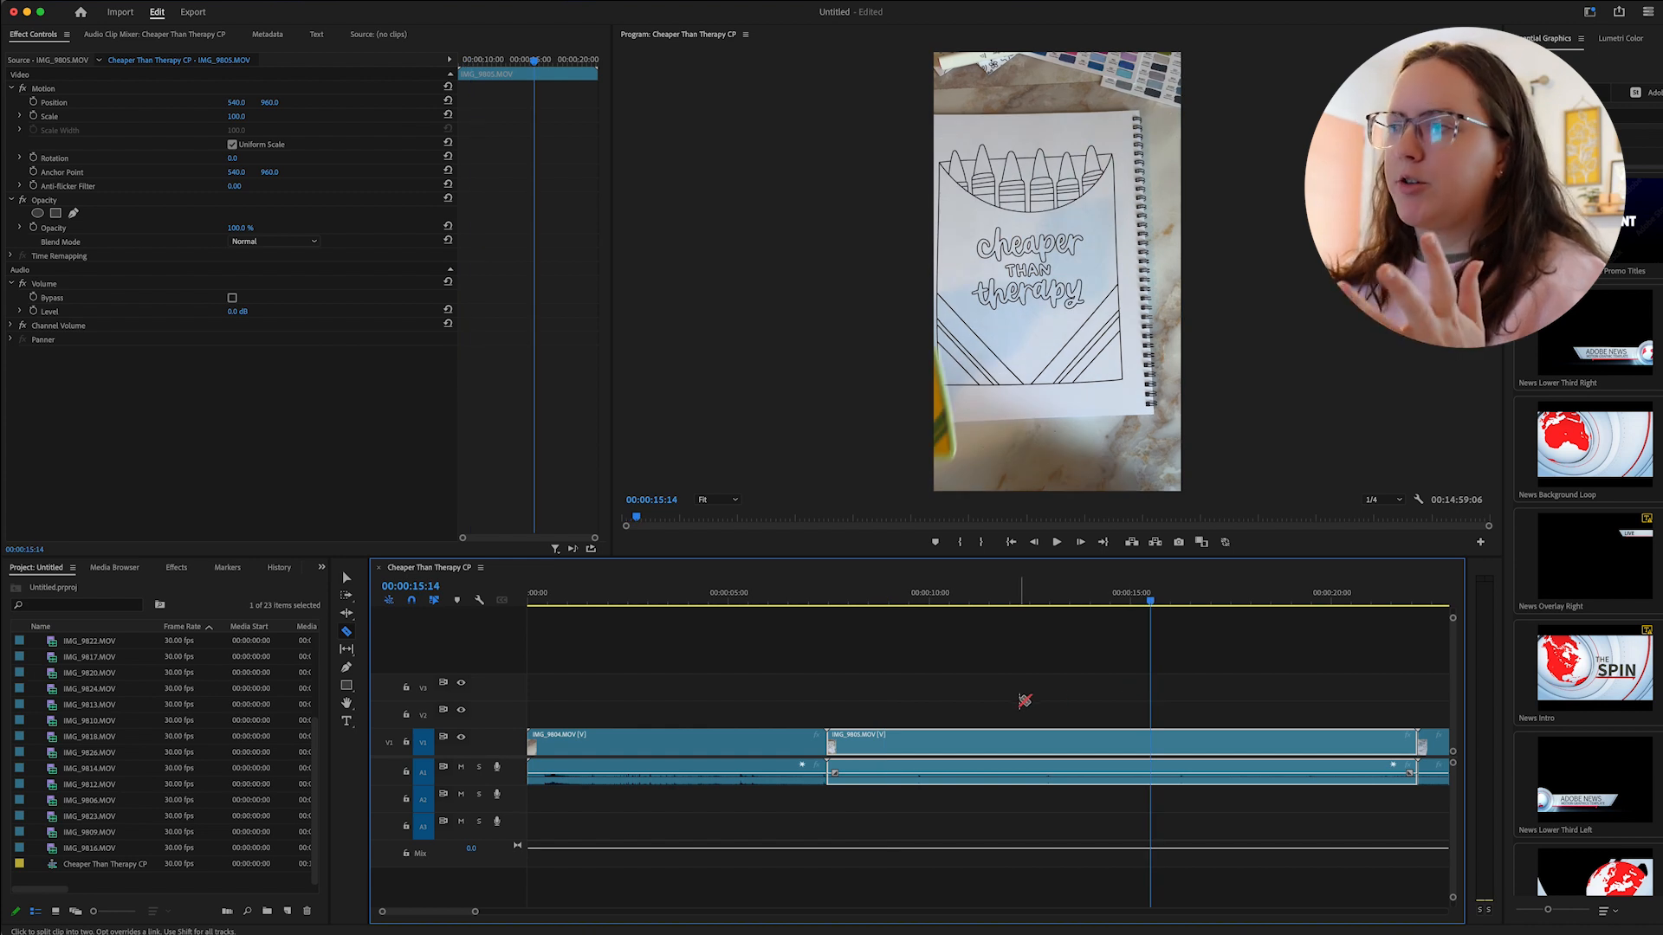
Ripple trim the blank opening of IMG_9804.MOV up to 00:00:00:12.
{"action": "left_click", "coordinate": [541, 696]}
{"action": "key", "text": "equal"}
{"action": "key", "text": "equal"}
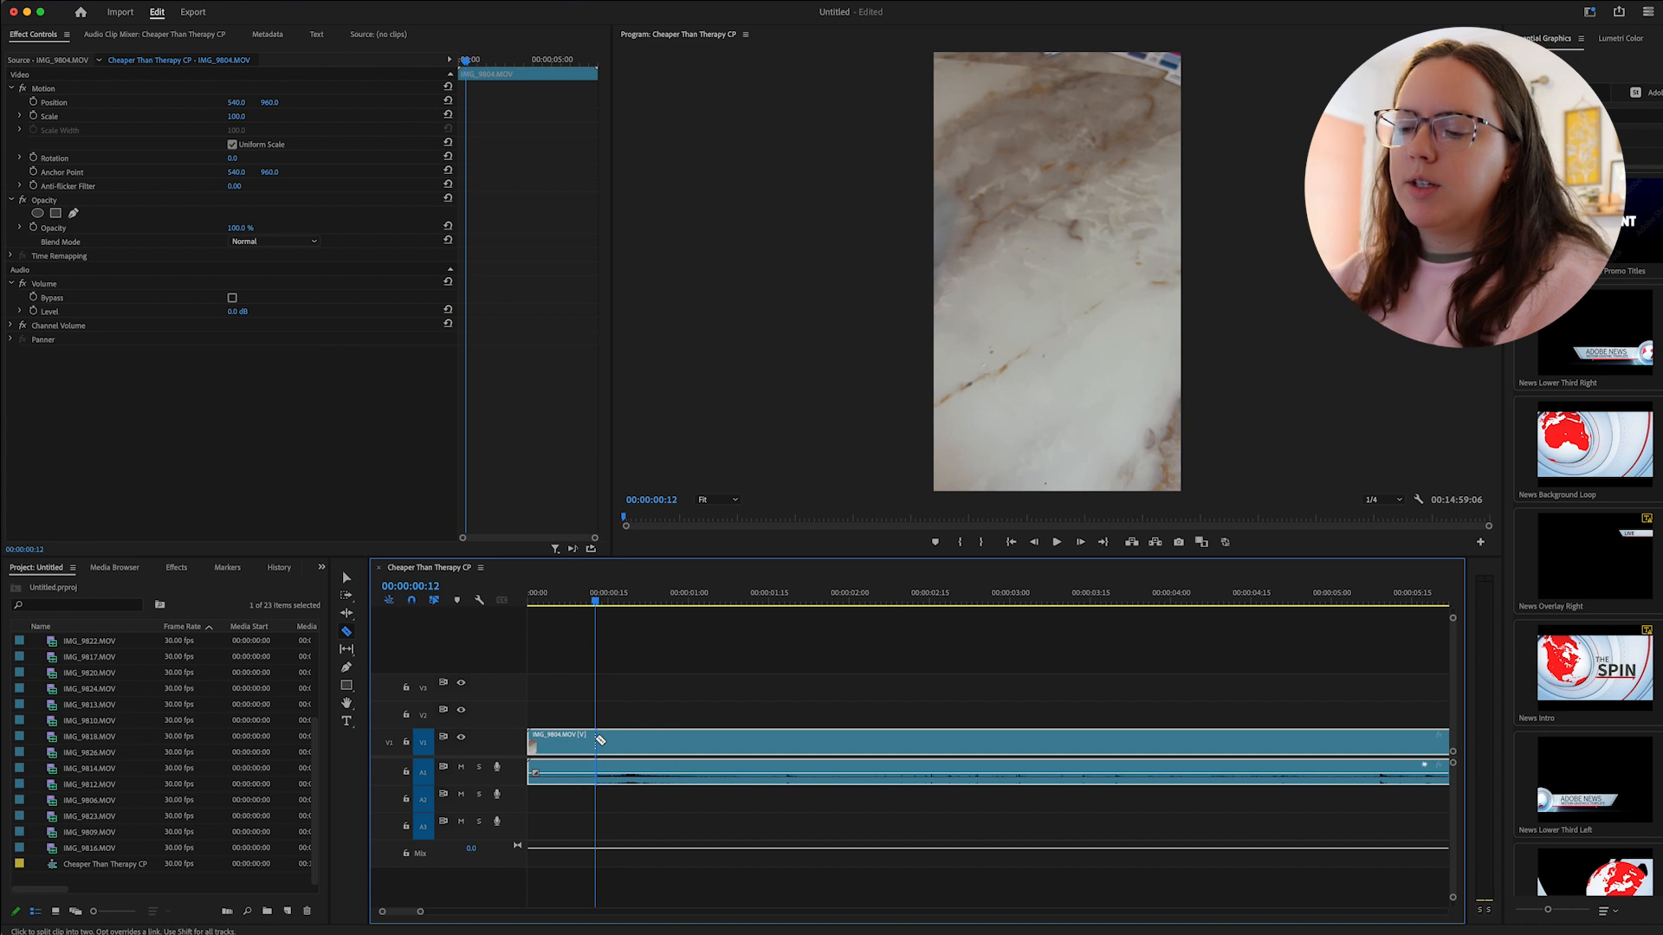
{"action": "key", "text": "Home"}
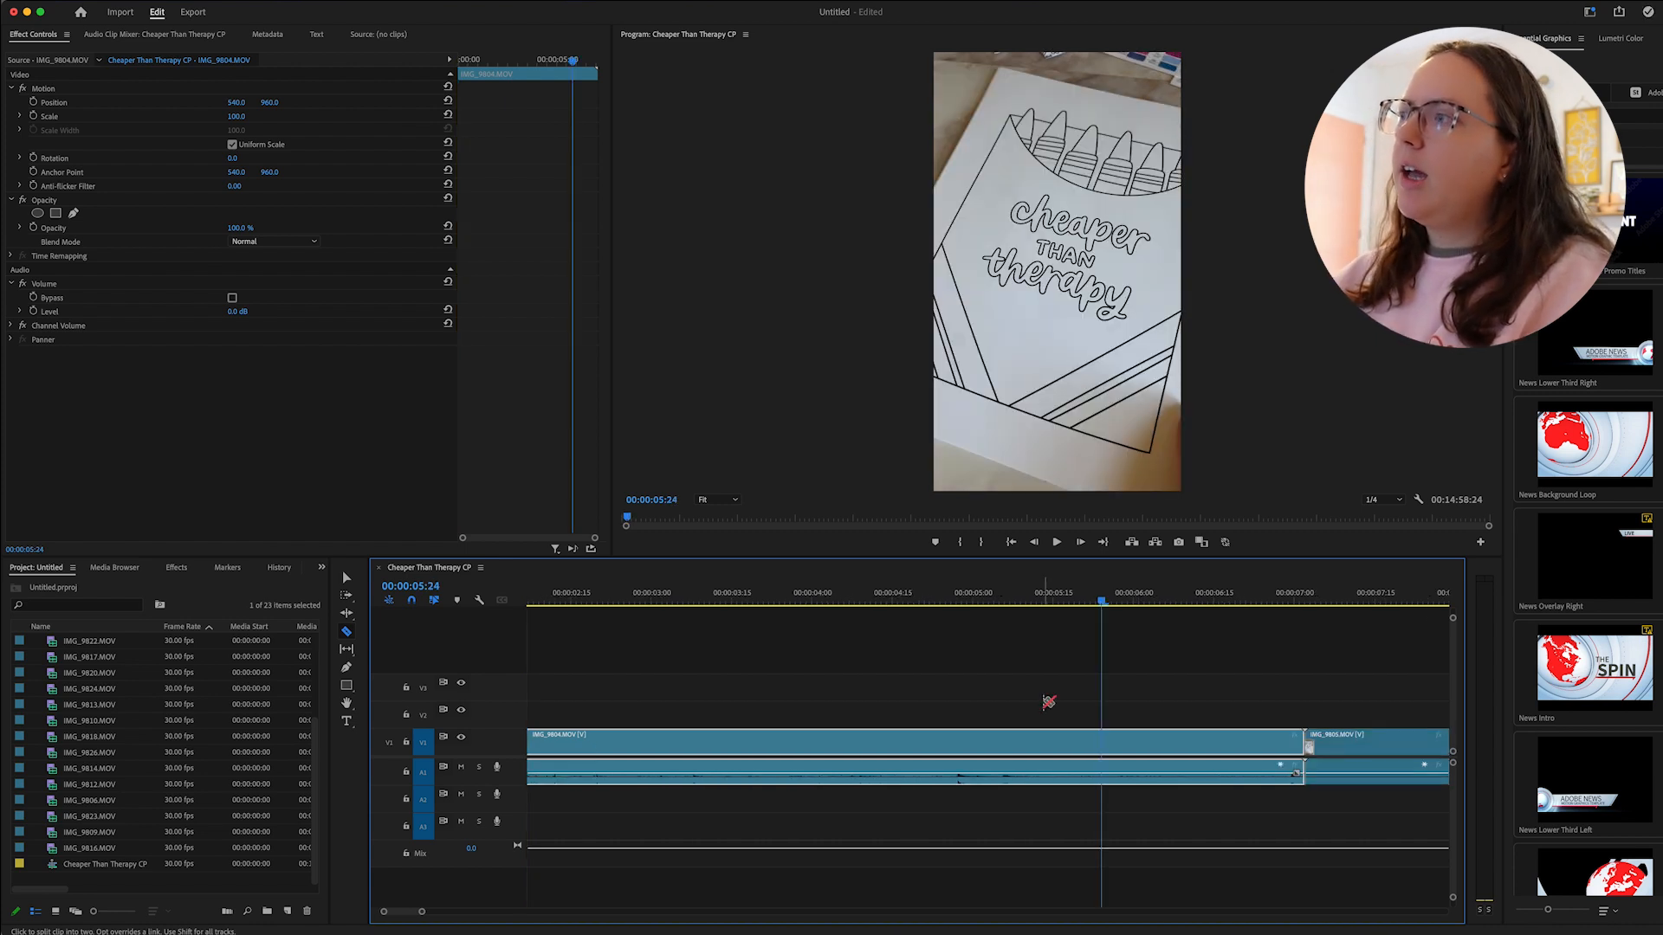
Try splitting IMG_9804.MOV at 00:00:05:24 and deleting the piece after the cut, and undo the edits.
{"action": "left_click", "coordinate": [1105, 738]}
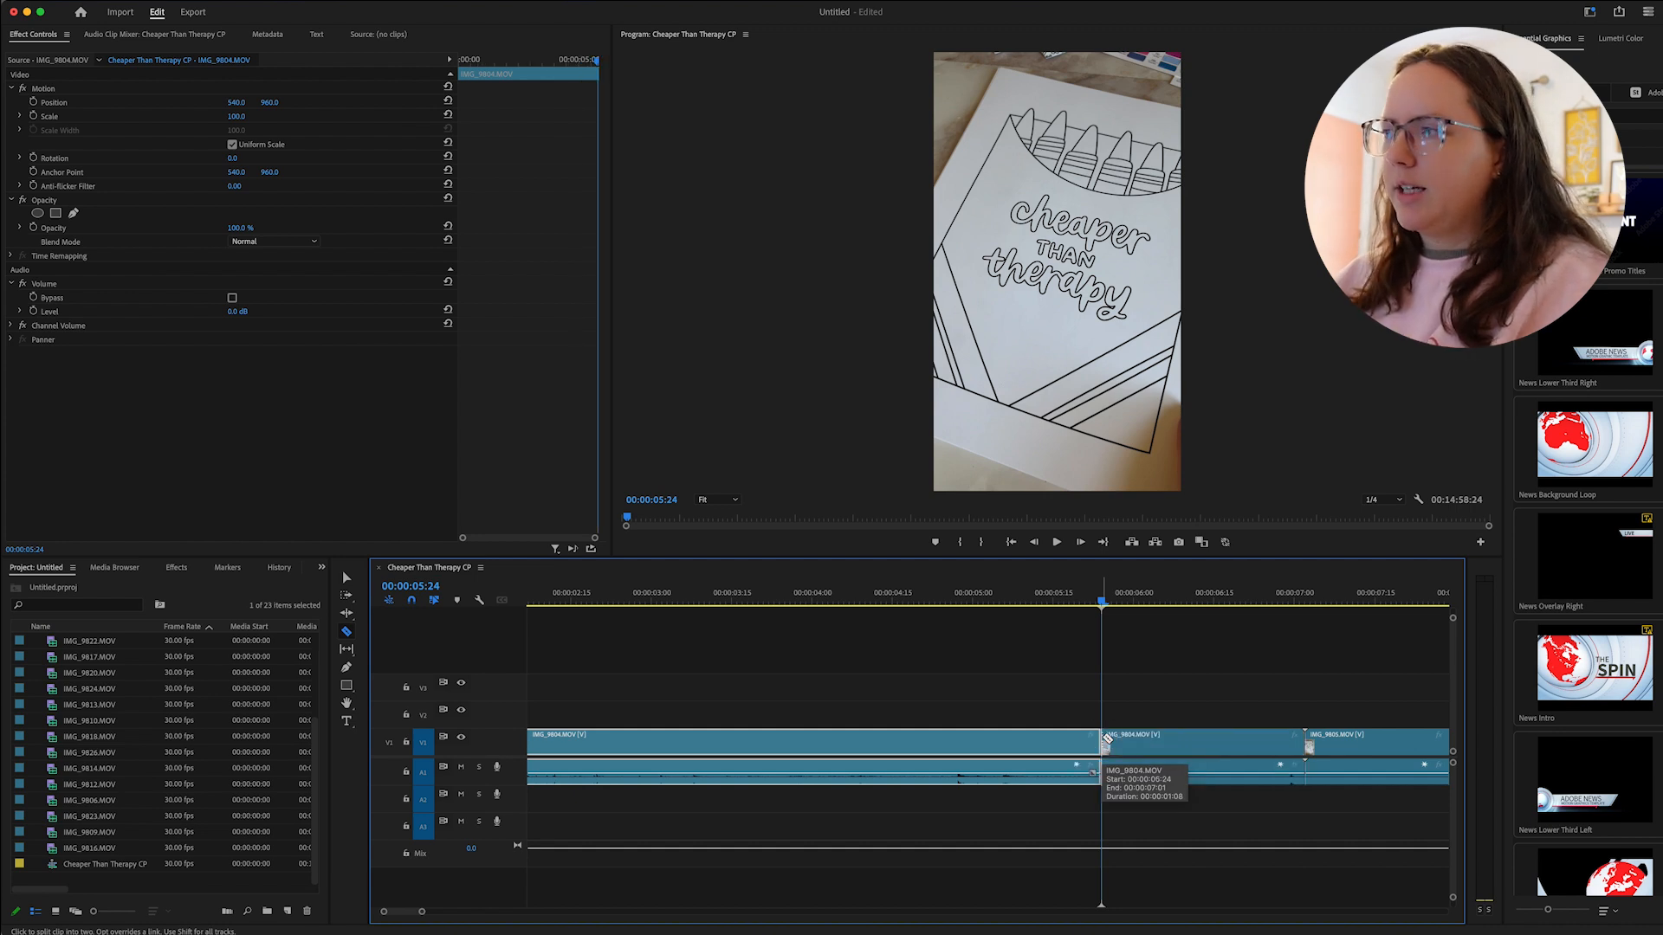
{"action": "key", "text": "v"}
{"action": "left_click", "coordinate": [1171, 741]}
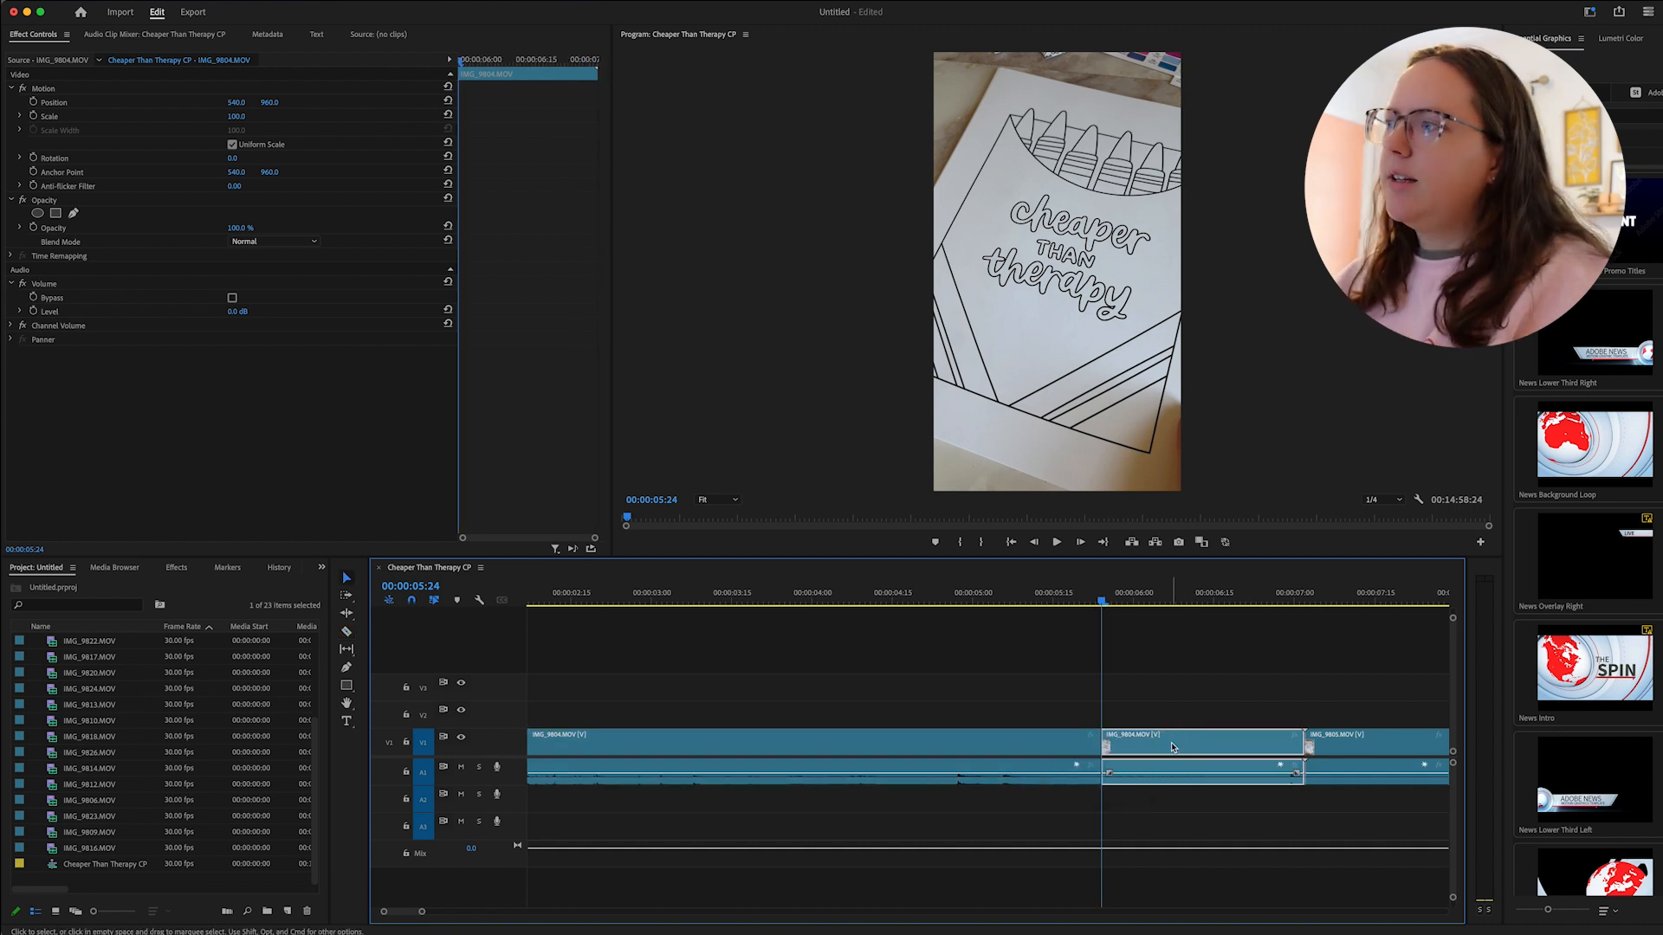
{"action": "key", "text": "Delete"}
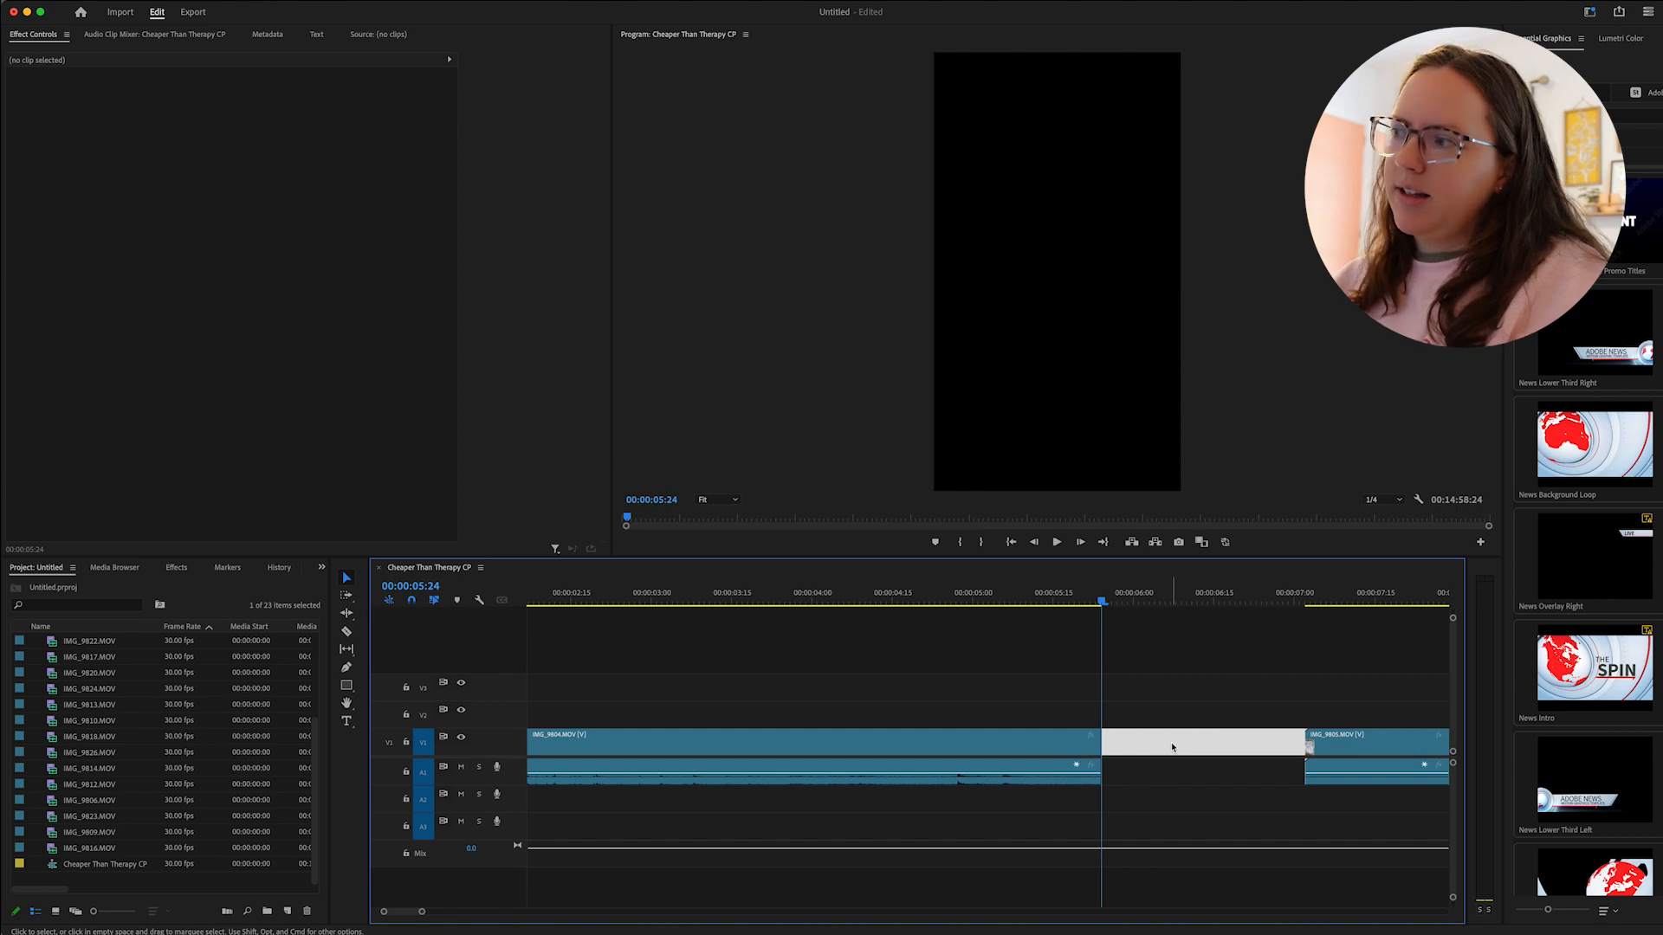
{"action": "key", "text": "super+z"}
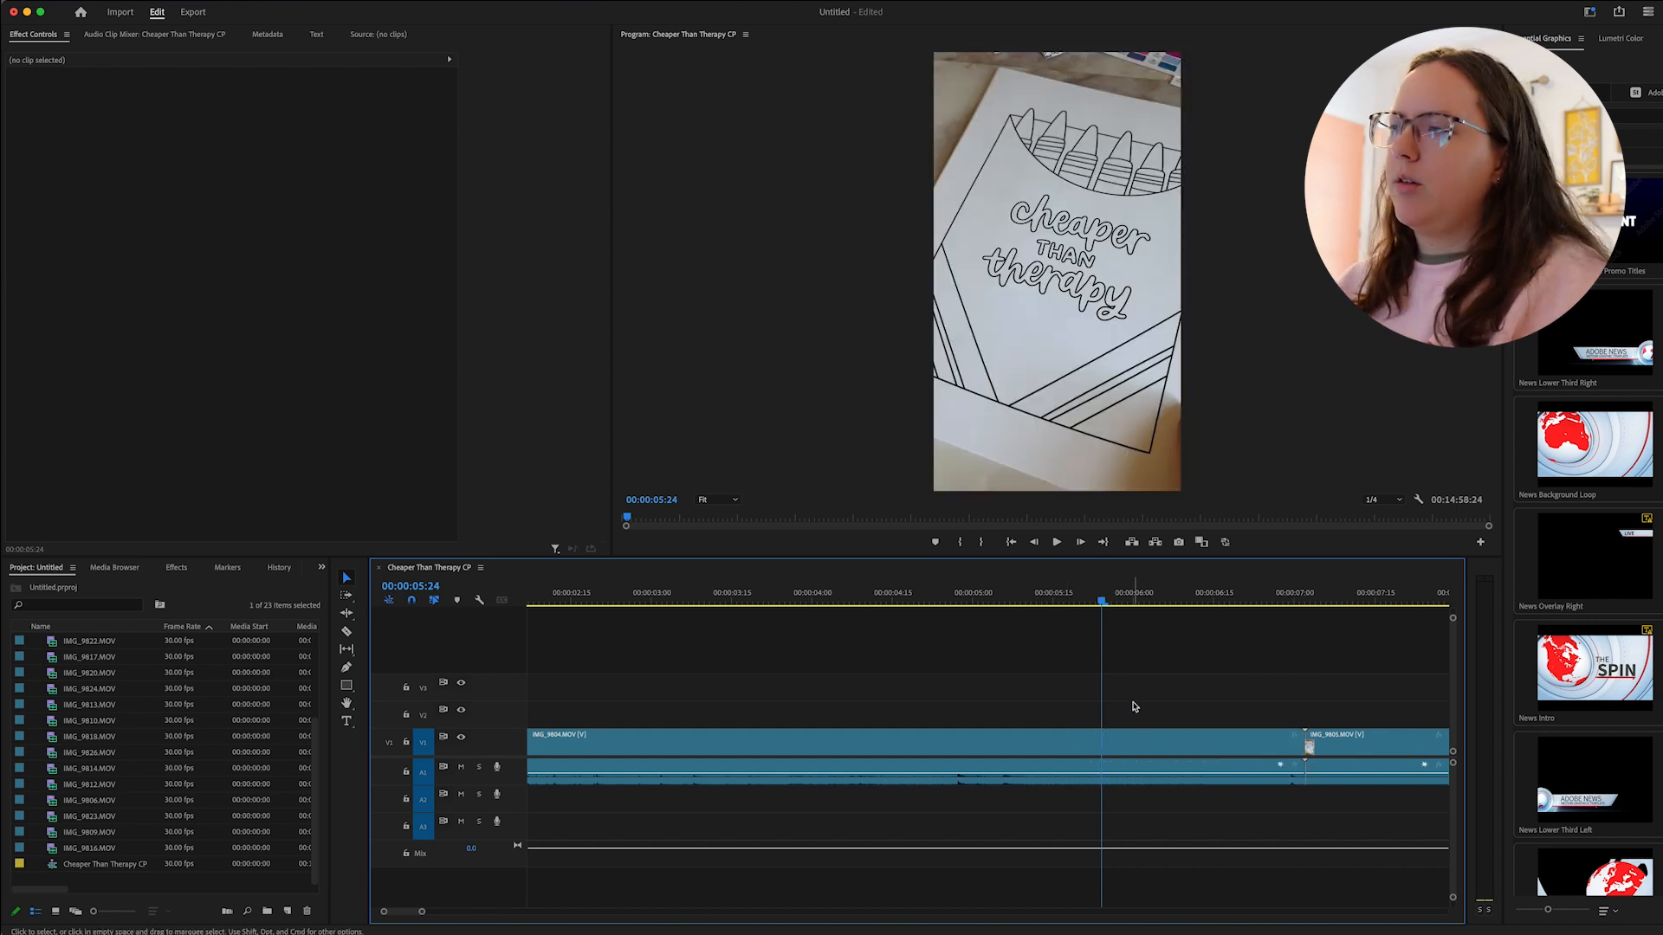
Ripple trim the end of IMG_9804.MOV to the playhead at 00:00:05:24, and scrub into IMG_9805.MOV to about 00:00:07:09.
{"action": "key", "text": "shift+Delete"}
{"action": "scroll", "coordinate": [1135, 707], "scroll_direction": "right", "scroll_amount": 4}
{"action": "left_click_drag", "start_coordinate": [1156, 601], "coordinate": [979, 665]}
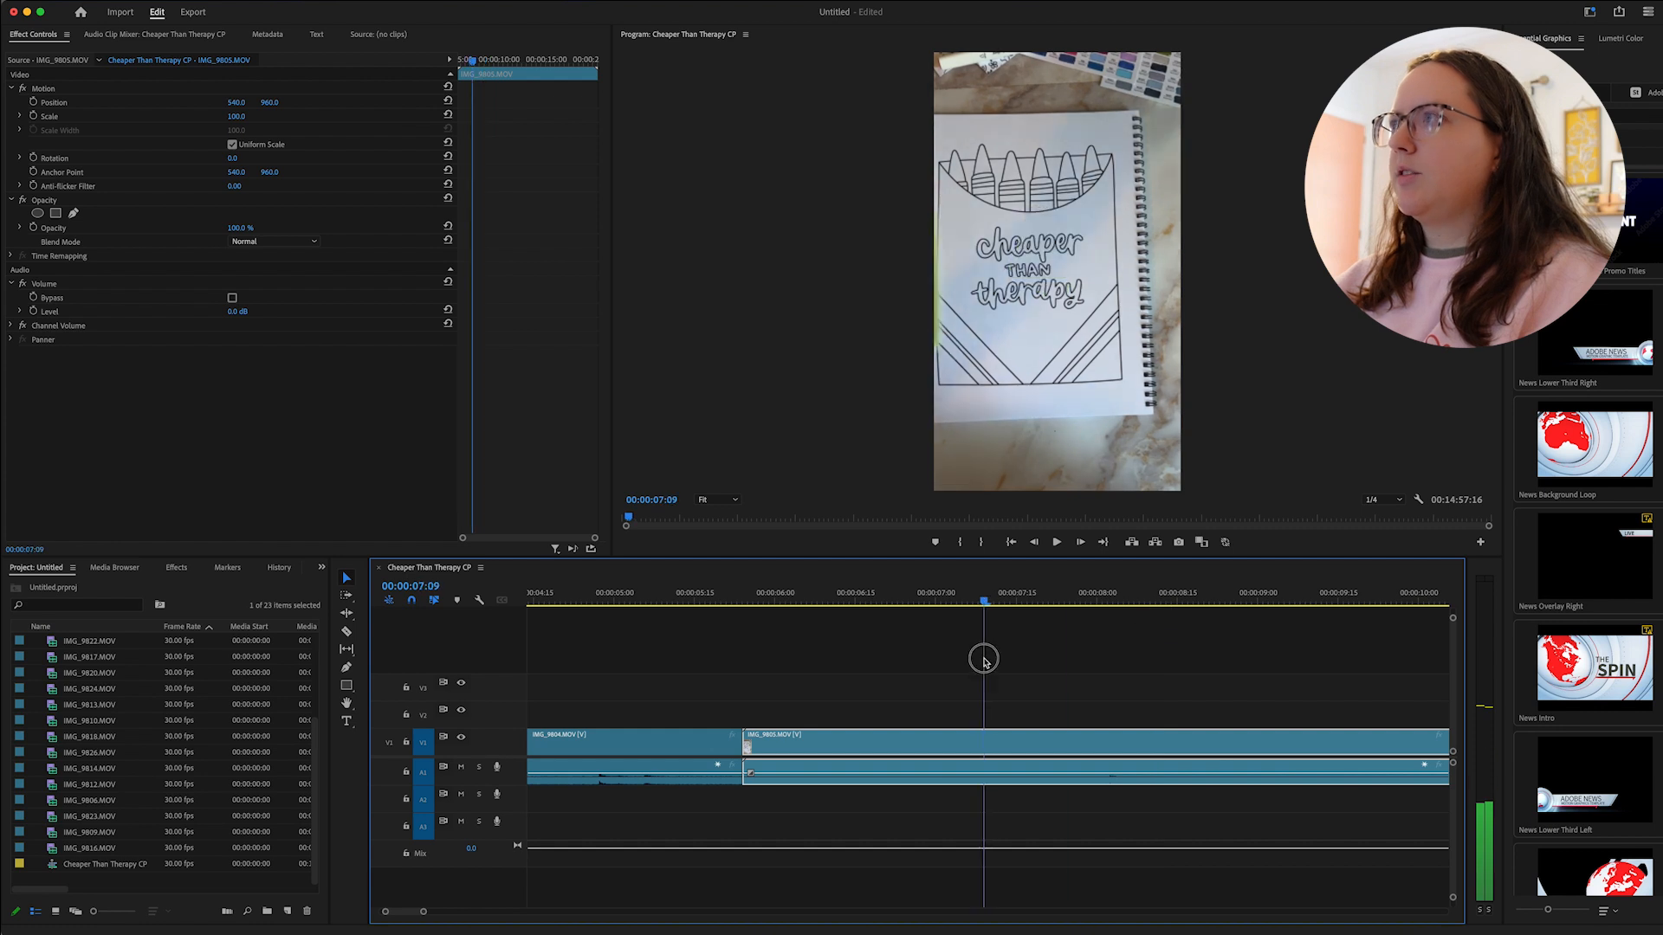
Ripple trim the start of IMG_9805.MOV up to 00:00:07:09 and the start of IMG_9806.MOV up to 00:00:23:13.
{"action": "key", "text": "Up"}
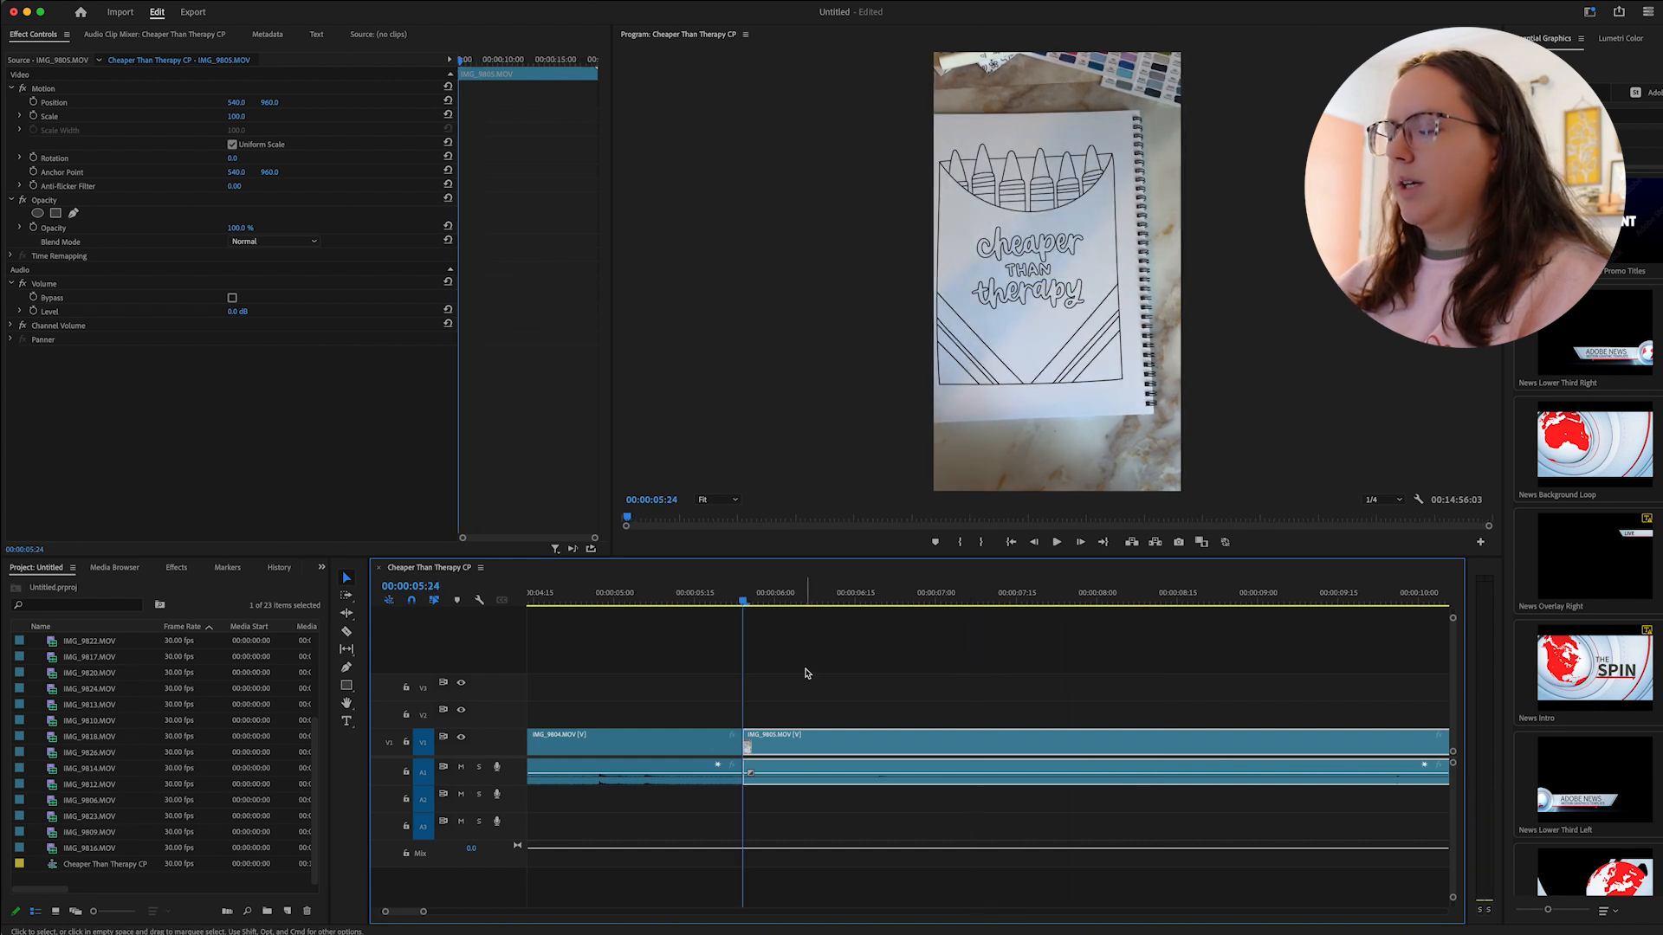
{"action": "key", "text": "minus"}
{"action": "key", "text": "minus"}
{"action": "key", "text": "minus"}
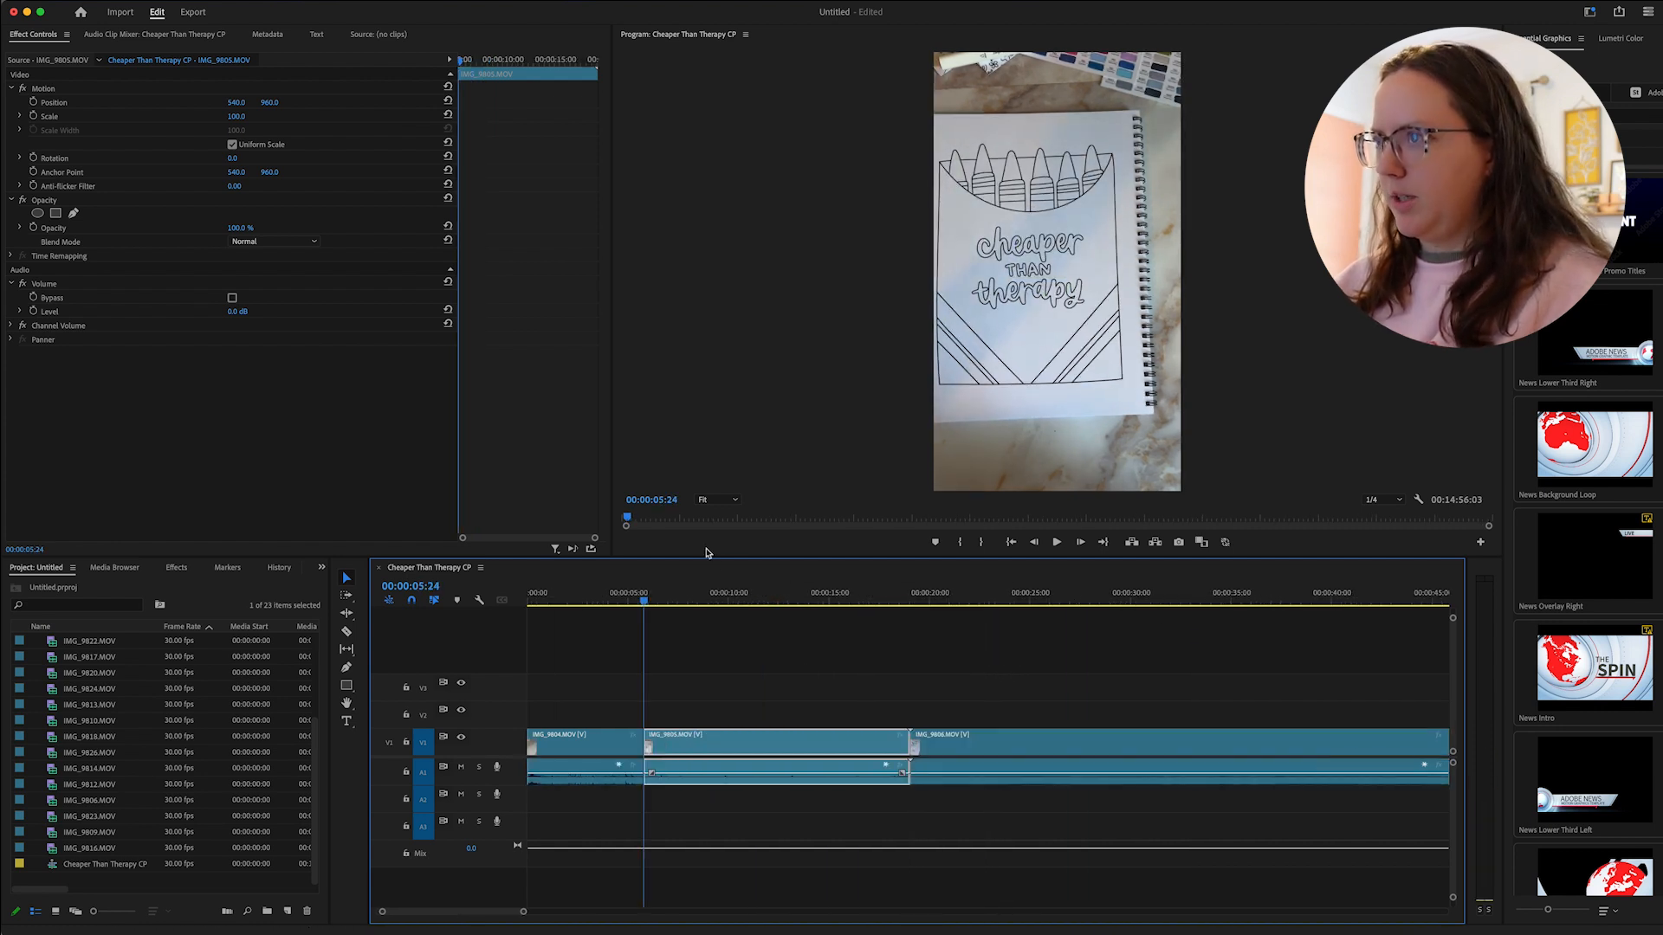
{"action": "left_click_drag", "start_coordinate": [652, 604], "coordinate": [818, 629]}
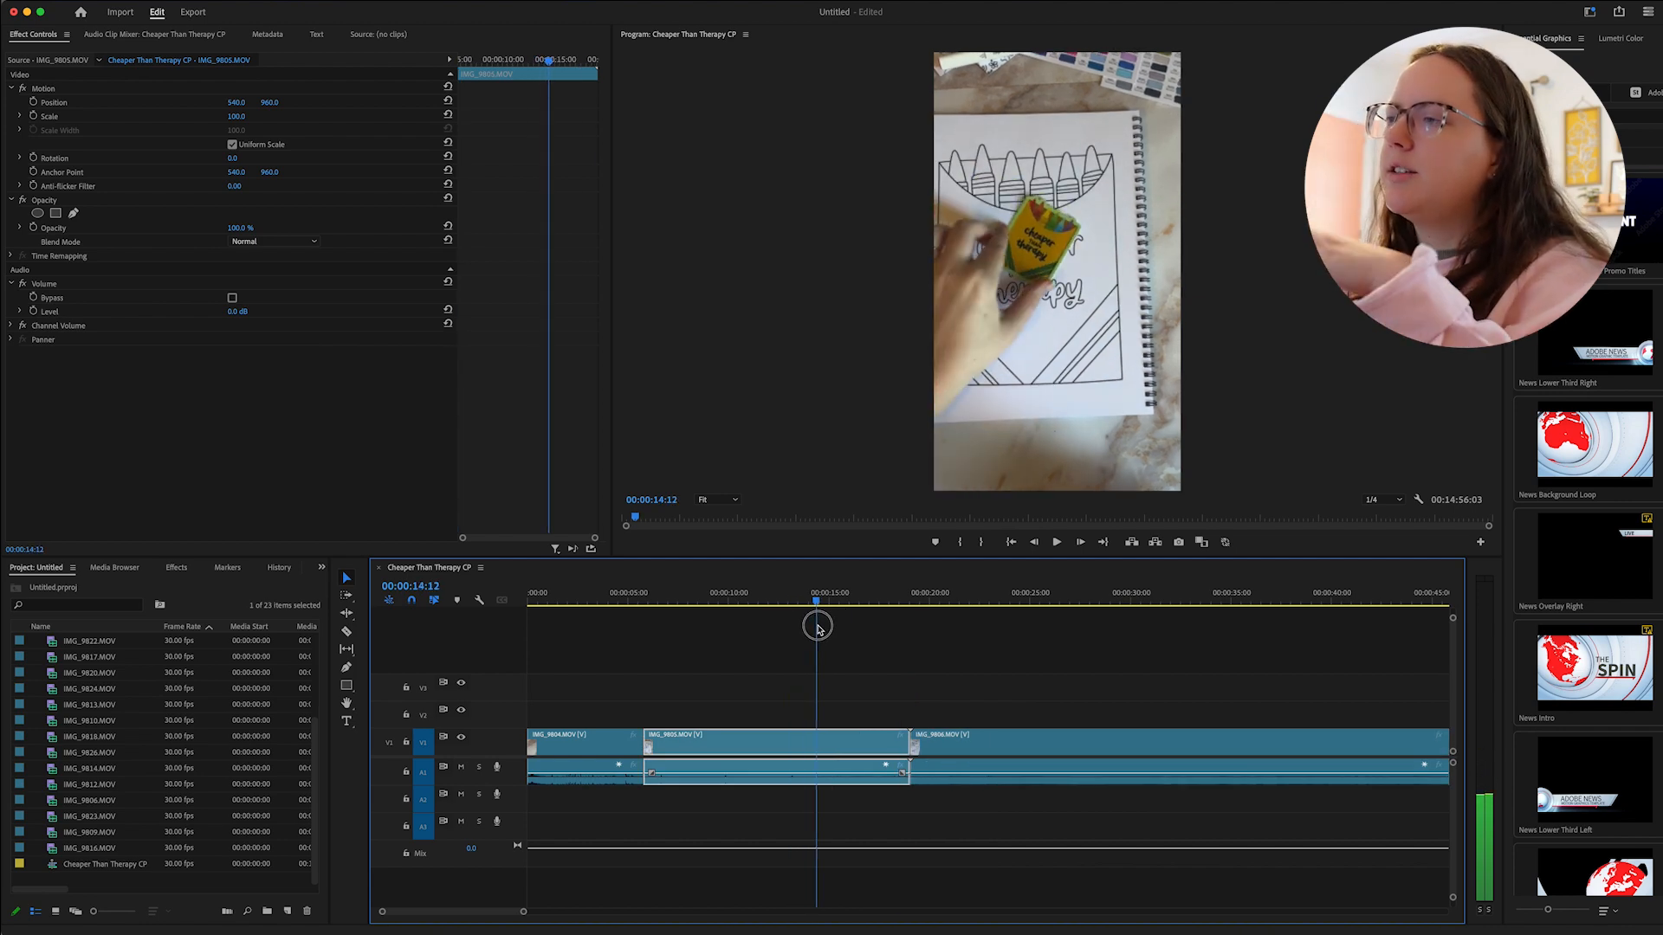
{"action": "left_click_drag", "start_coordinate": [817, 627], "coordinate": [1000, 646]}
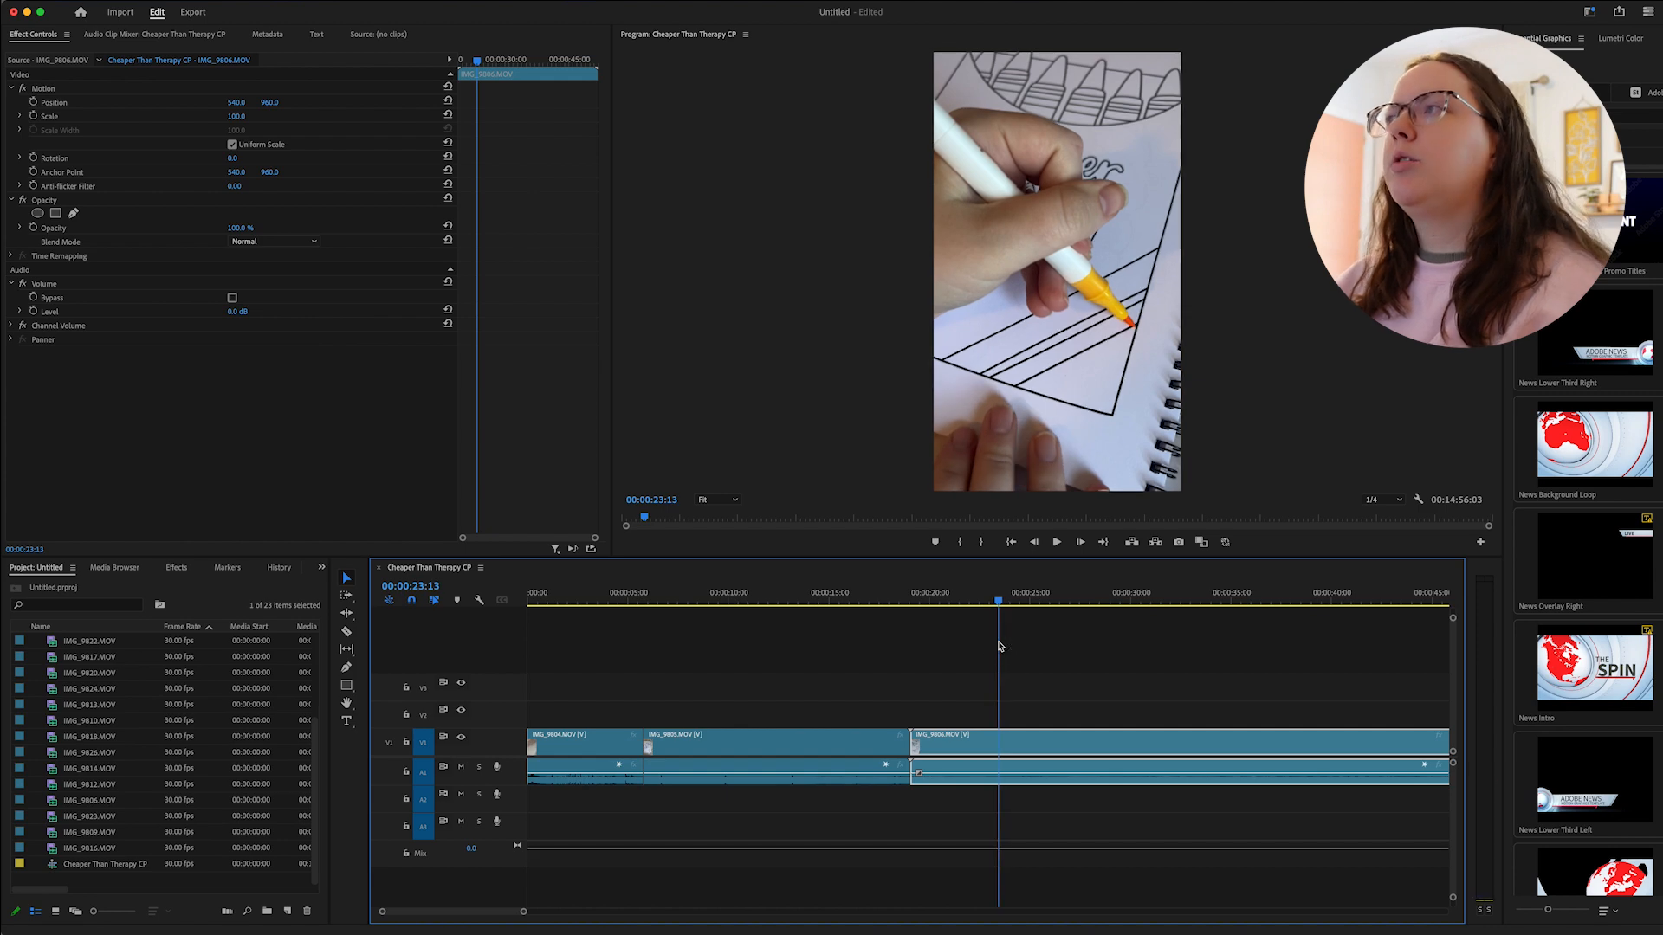
{"action": "scroll", "coordinate": [784, 671], "scroll_direction": "right", "scroll_amount": 5}
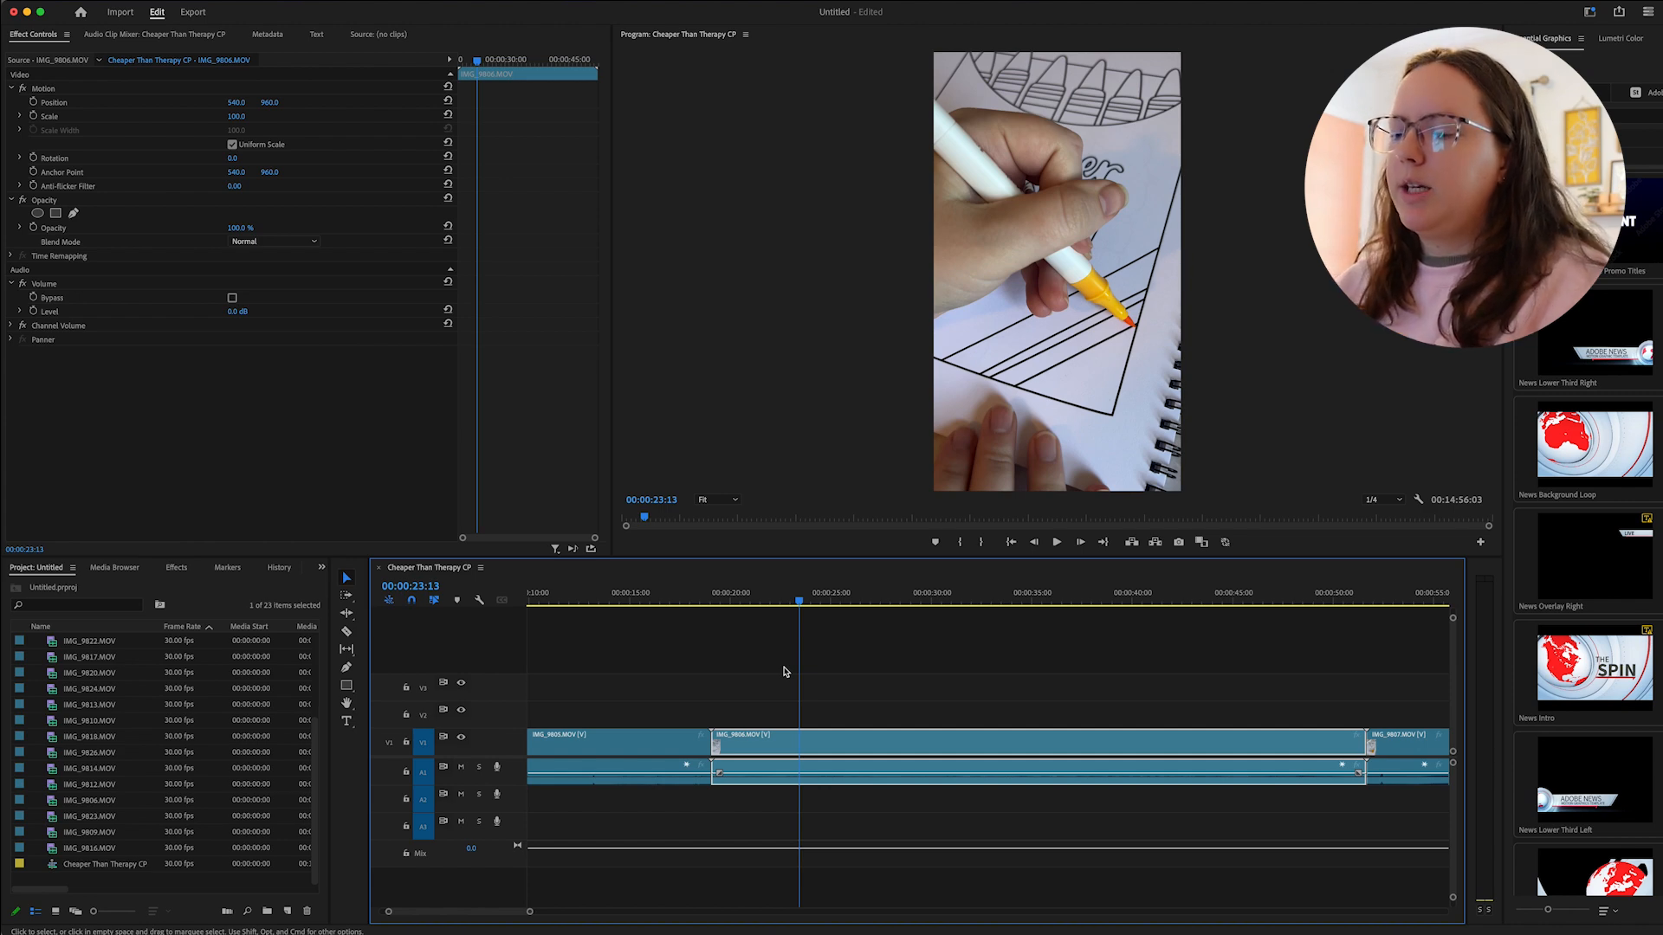
{"action": "key", "text": "q"}
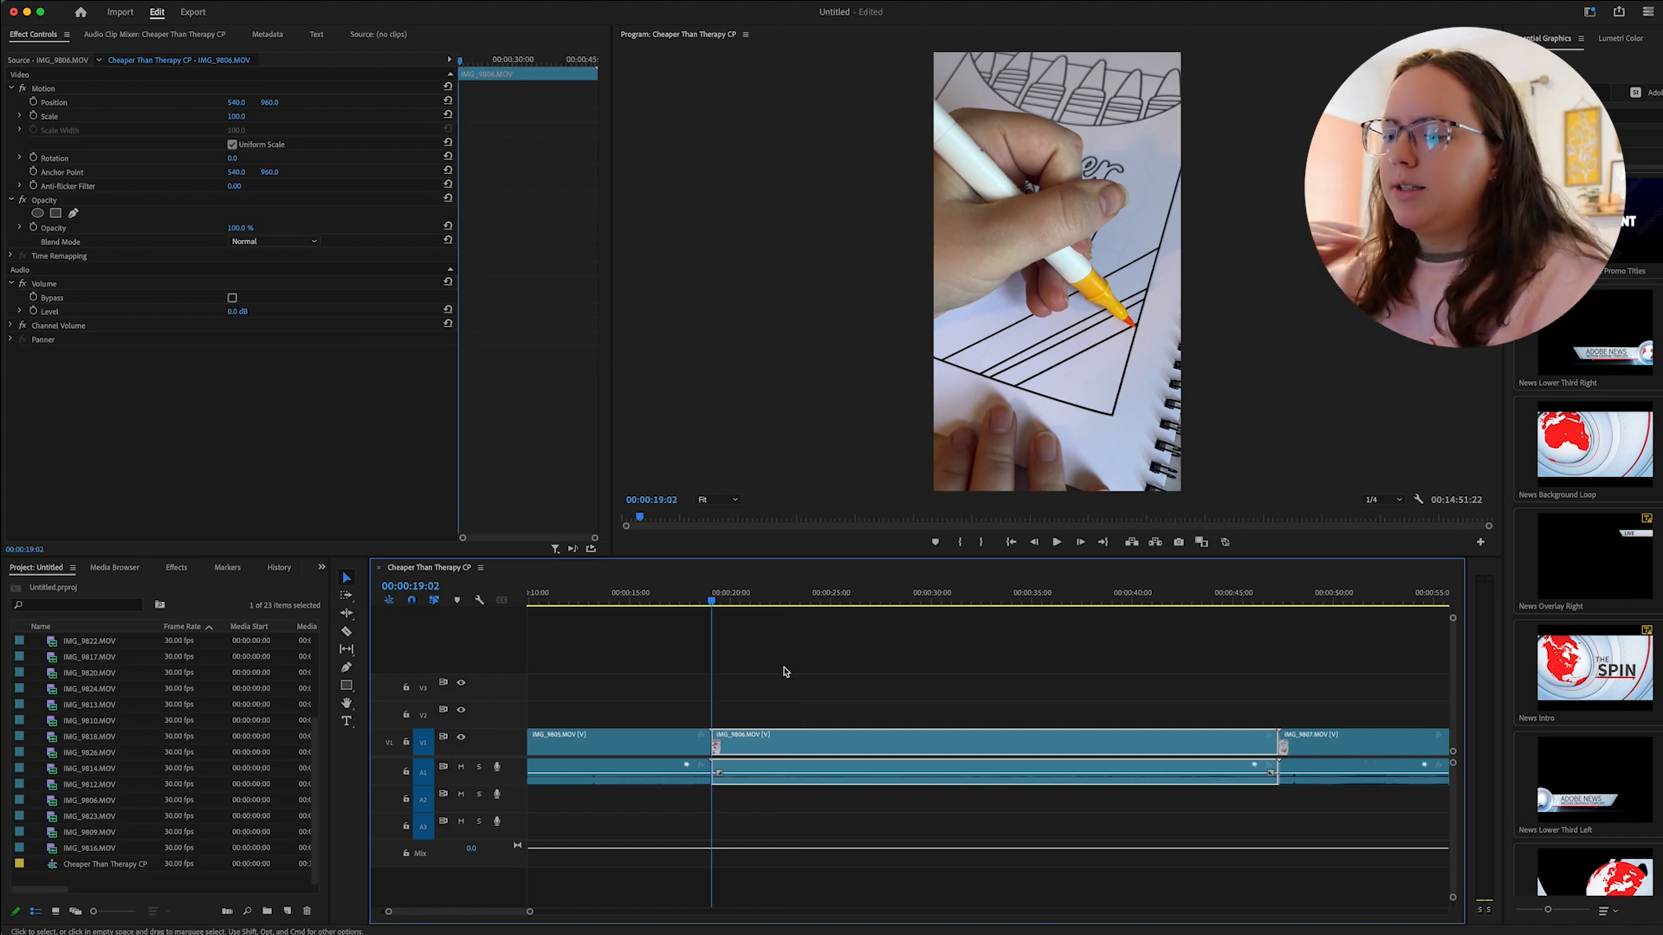
Preview IMG_9806.MOV and ripple trim its end at 00:00:44:23.
{"action": "key", "text": "space"}
{"action": "left_click", "coordinate": [884, 601]}
{"action": "left_click_drag", "start_coordinate": [887, 603], "coordinate": [1231, 598]}
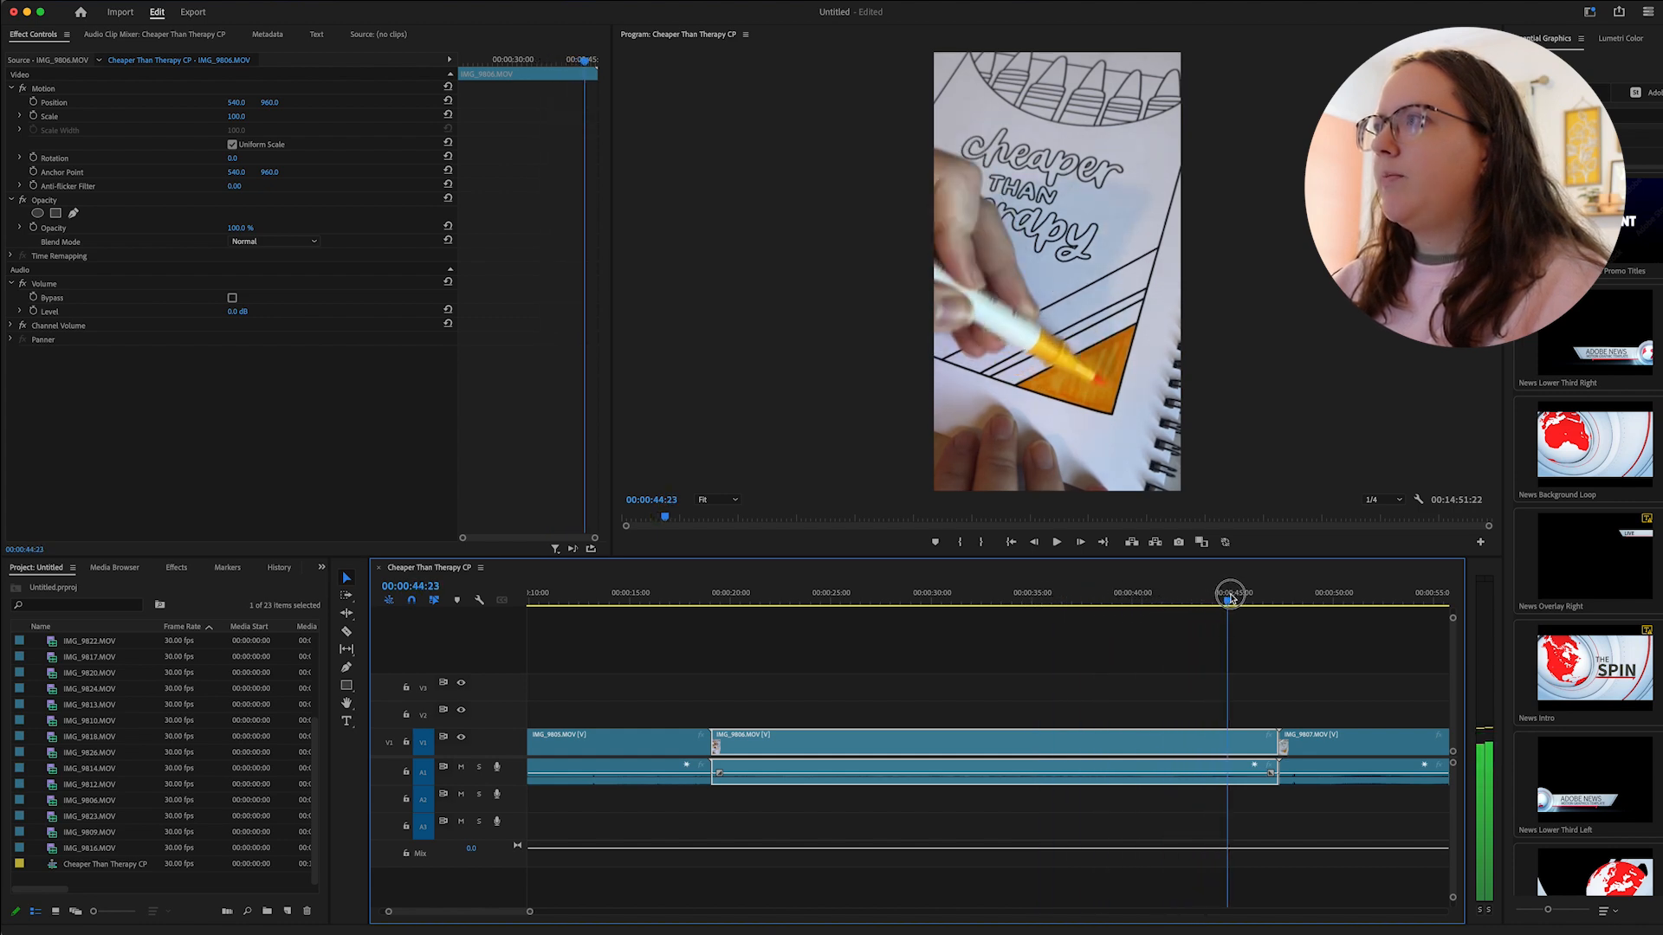
{"action": "key", "text": "w"}
Ripple trim IMG_9807.MOV so it ends at 00:00:59:09, and ripple trim the start of IMG_9808.MOV.
{"action": "scroll", "coordinate": [931, 633], "scroll_direction": "right", "scroll_amount": 5}
{"action": "left_click_drag", "start_coordinate": [711, 601], "coordinate": [1002, 601]}
{"action": "key", "text": "q"}
{"action": "key", "text": "w"}
{"action": "left_click_drag", "start_coordinate": [1042, 600], "coordinate": [1061, 608]}
{"action": "key", "text": "q"}
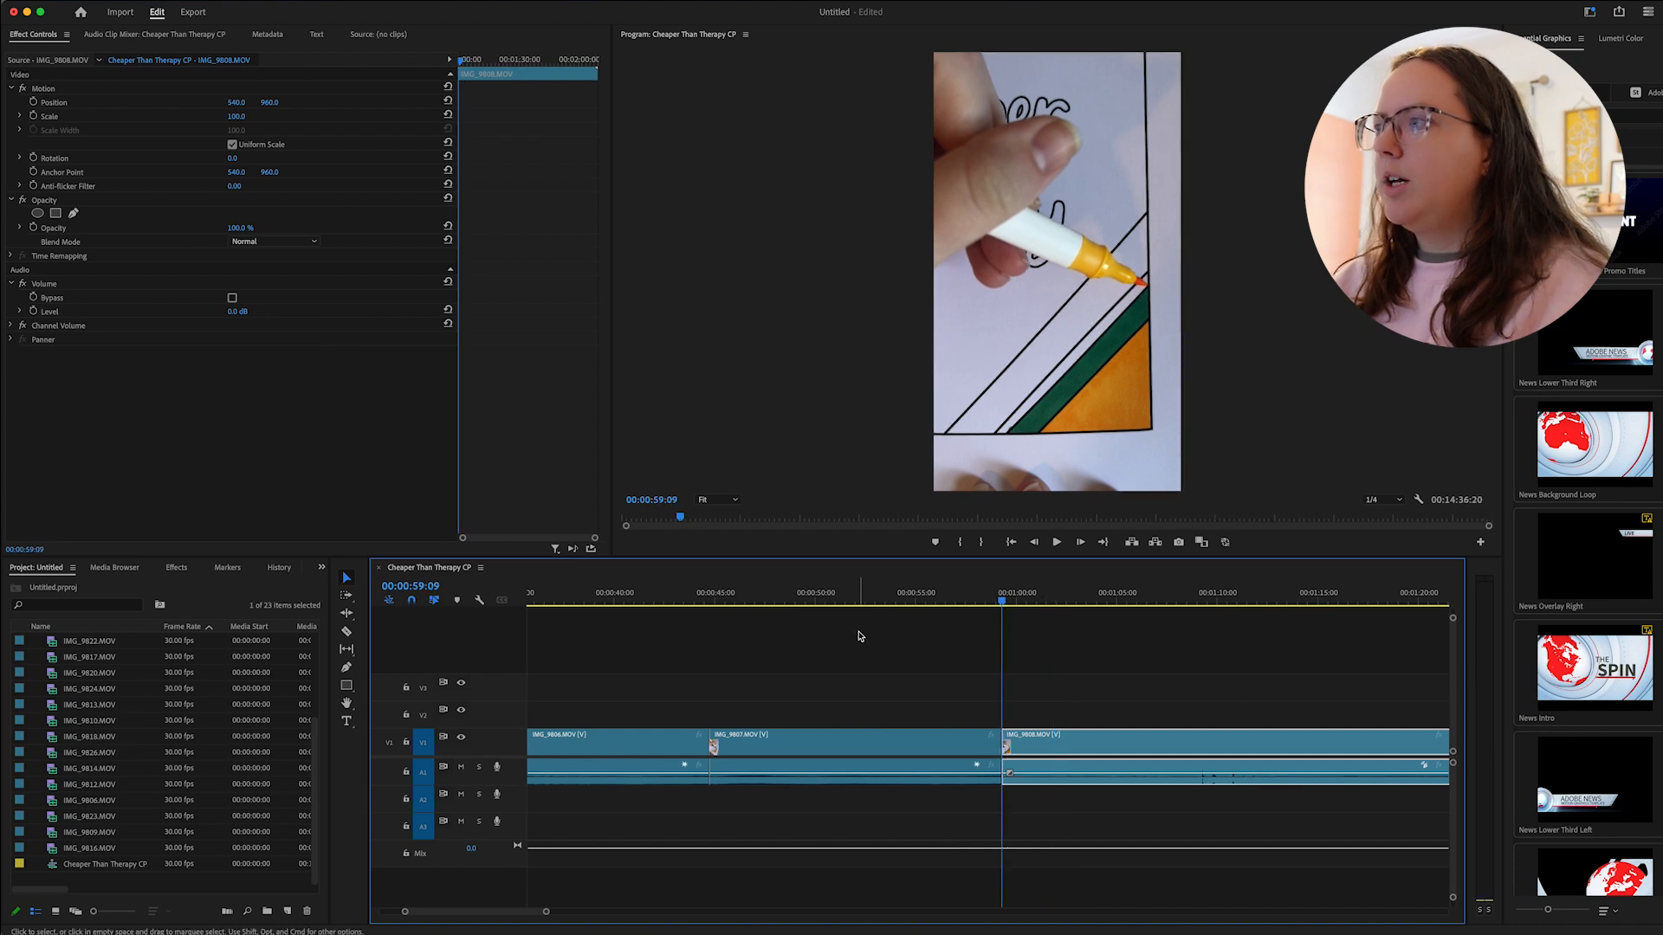
Split IMG_9808.MOV at 00:01:06:02 and ripple trim the start of the second piece up to 00:01:12:28.
{"action": "scroll", "coordinate": [861, 638], "scroll_direction": "right", "scroll_amount": 5}
{"action": "scroll", "coordinate": [860, 636], "scroll_direction": "left", "scroll_amount": 3}
{"action": "left_click_drag", "start_coordinate": [743, 604], "coordinate": [1007, 606]}
{"action": "key", "text": "c"}
{"action": "left_click", "coordinate": [880, 740]}
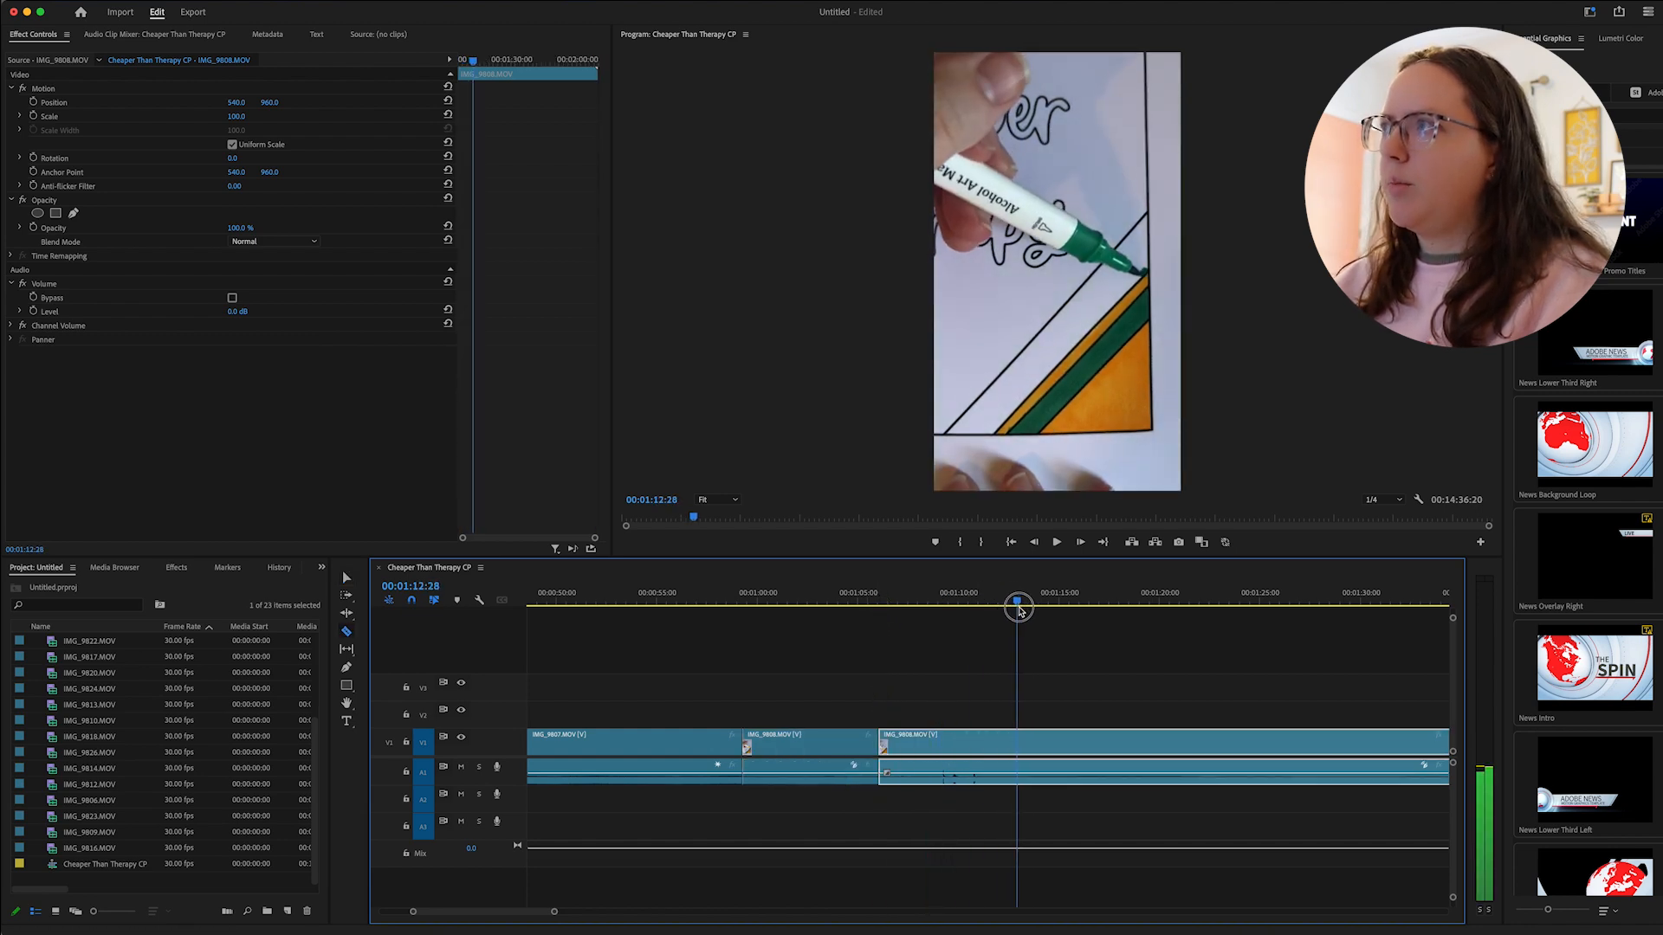
{"action": "key", "text": "Up"}
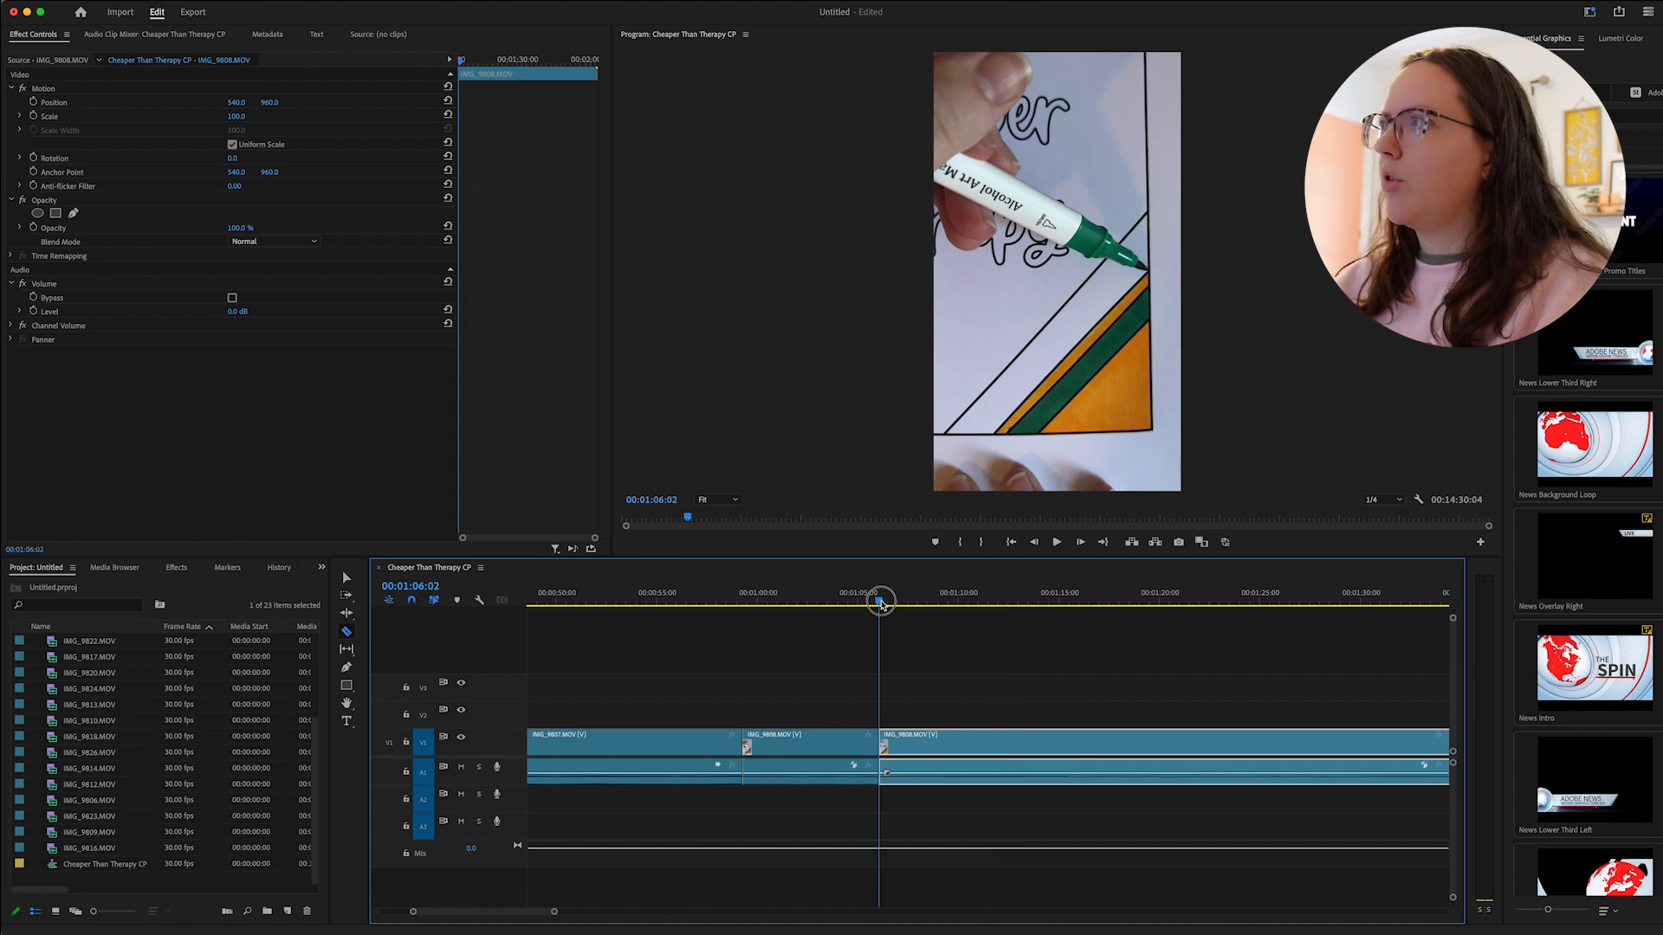
Split IMG_9808.MOV again at 00:01:33:04 and delete the piece after the cut, leaving a gap.
{"action": "left_click_drag", "start_coordinate": [882, 604], "coordinate": [1427, 585]}
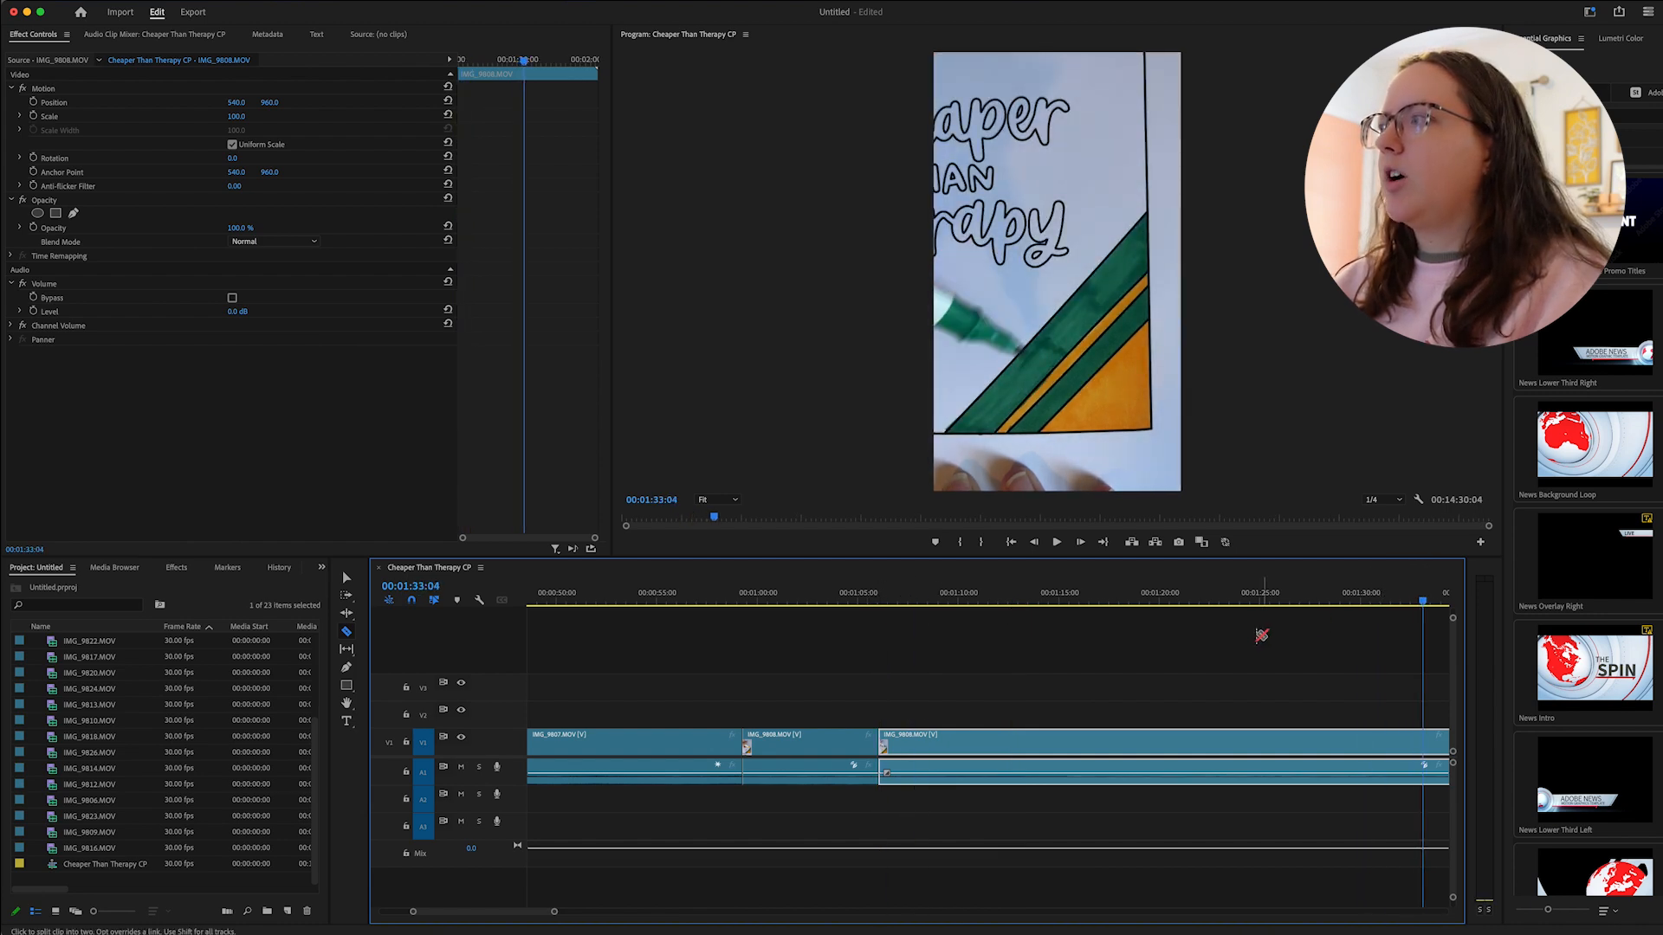
{"action": "scroll", "coordinate": [1222, 710], "scroll_direction": "down", "scroll_amount": 4}
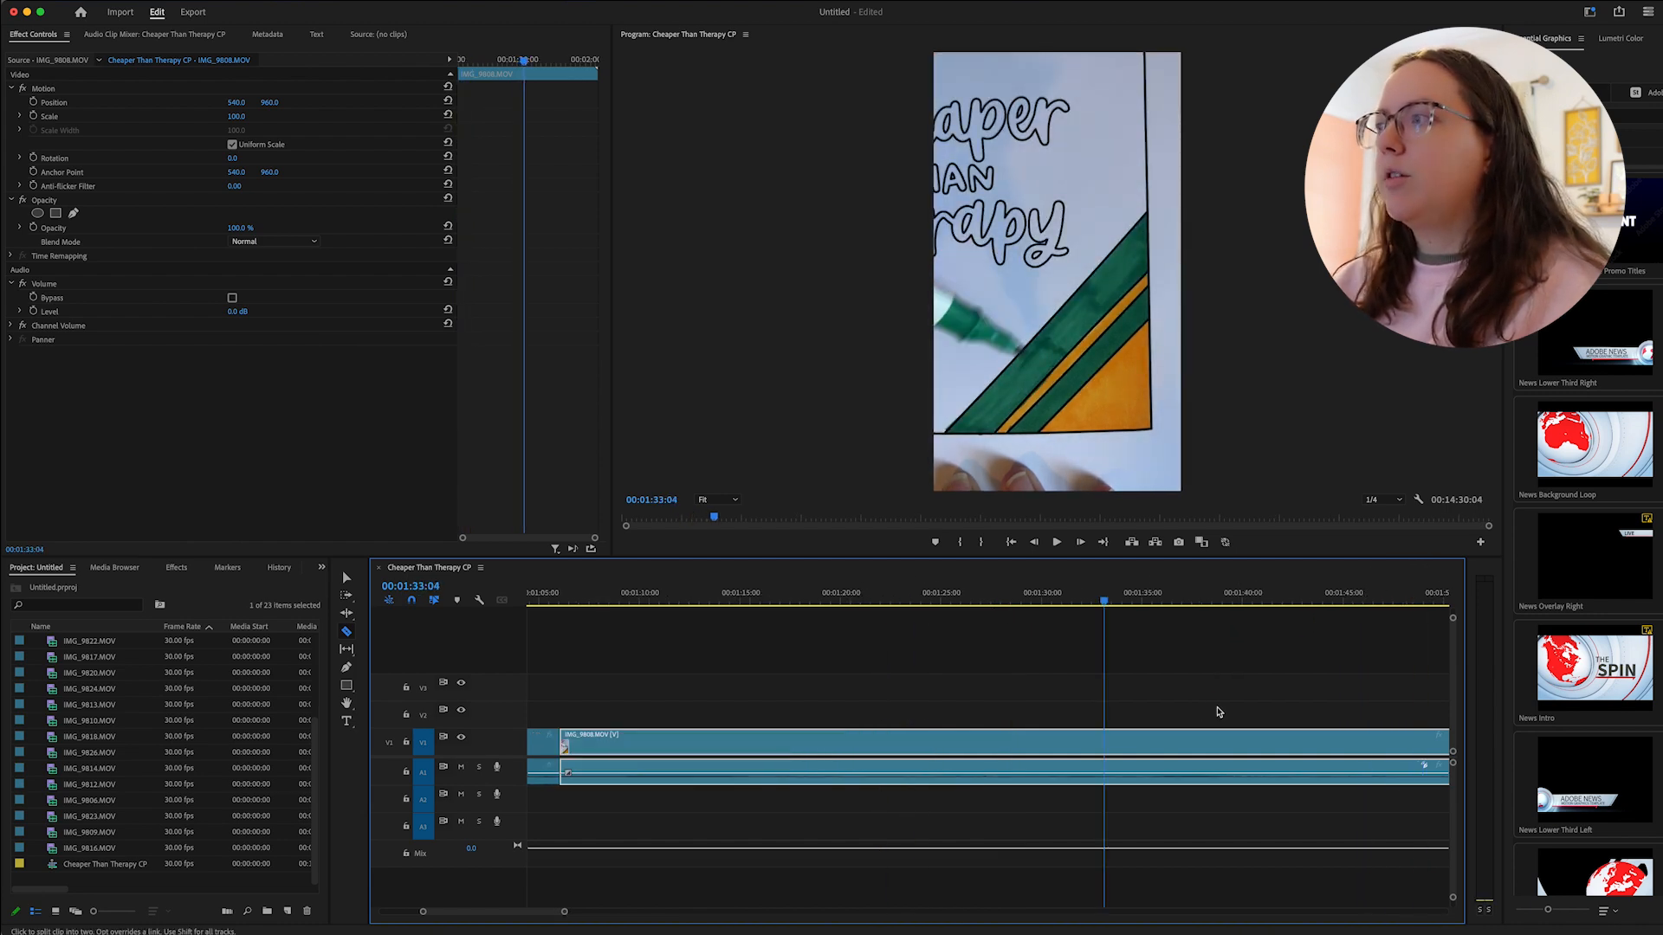
{"action": "left_click", "coordinate": [1026, 735]}
{"action": "scroll", "coordinate": [1005, 754], "scroll_direction": "down", "scroll_amount": 2}
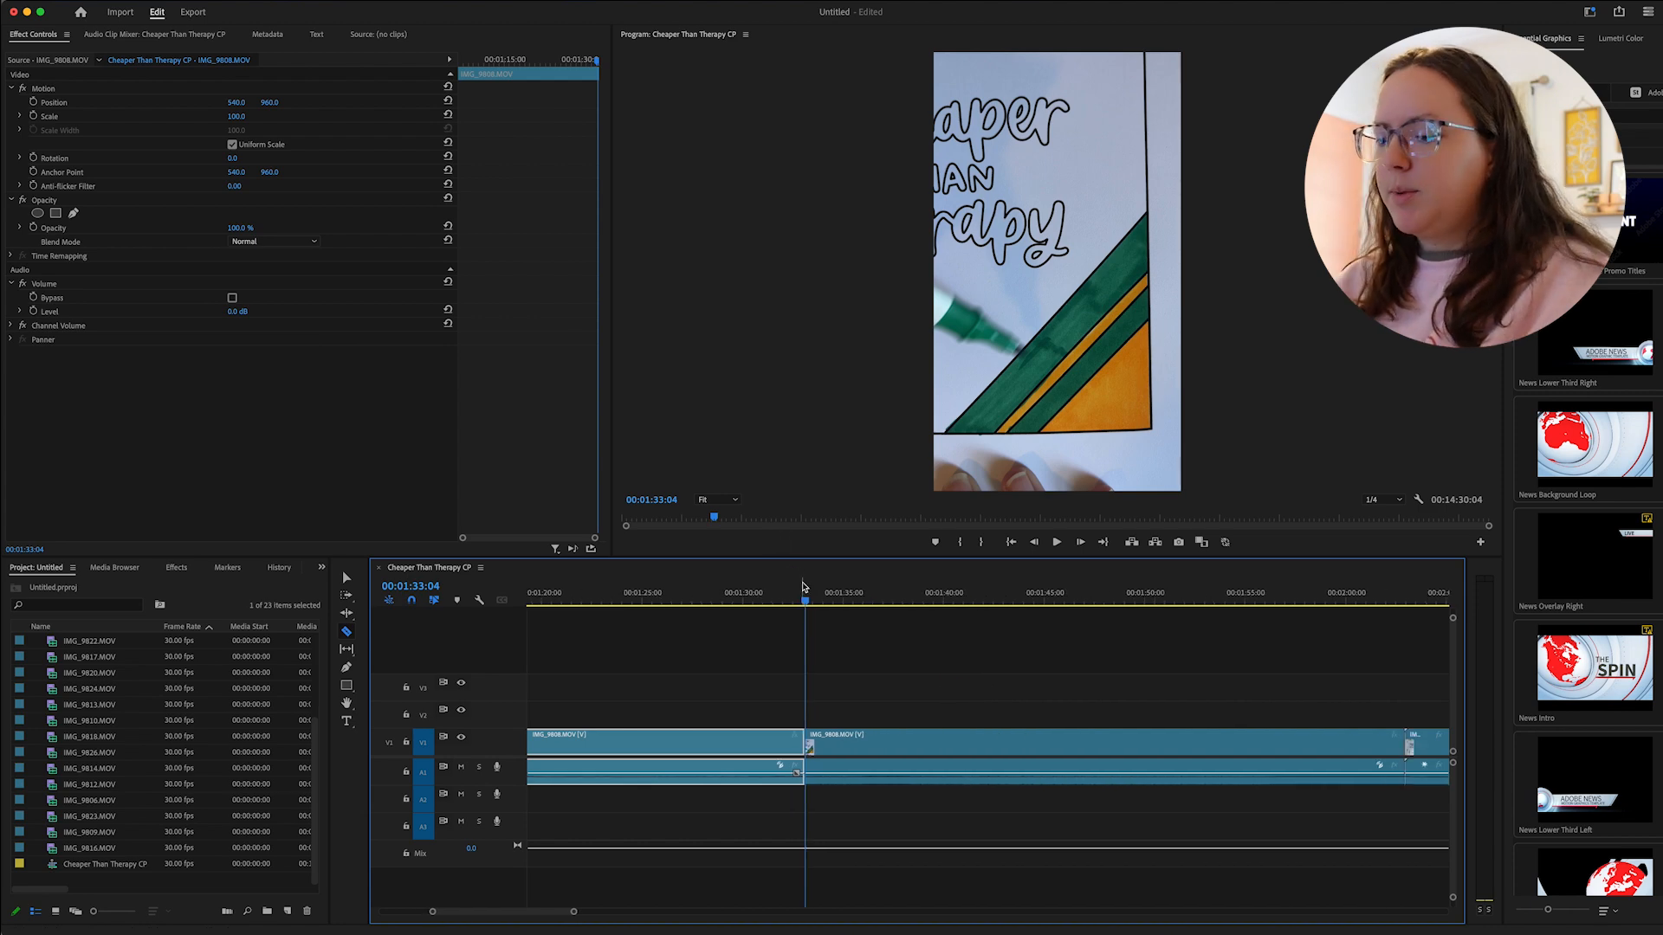
{"action": "left_click_drag", "start_coordinate": [806, 604], "coordinate": [1287, 589]}
{"action": "key", "text": "Delete"}
Scrub into IMG_9809.MOV and ripple trim its start up to 00:02:05:23.
{"action": "scroll", "coordinate": [1287, 594], "scroll_direction": "down", "scroll_amount": 6}
{"action": "left_click_drag", "start_coordinate": [750, 604], "coordinate": [865, 657]}
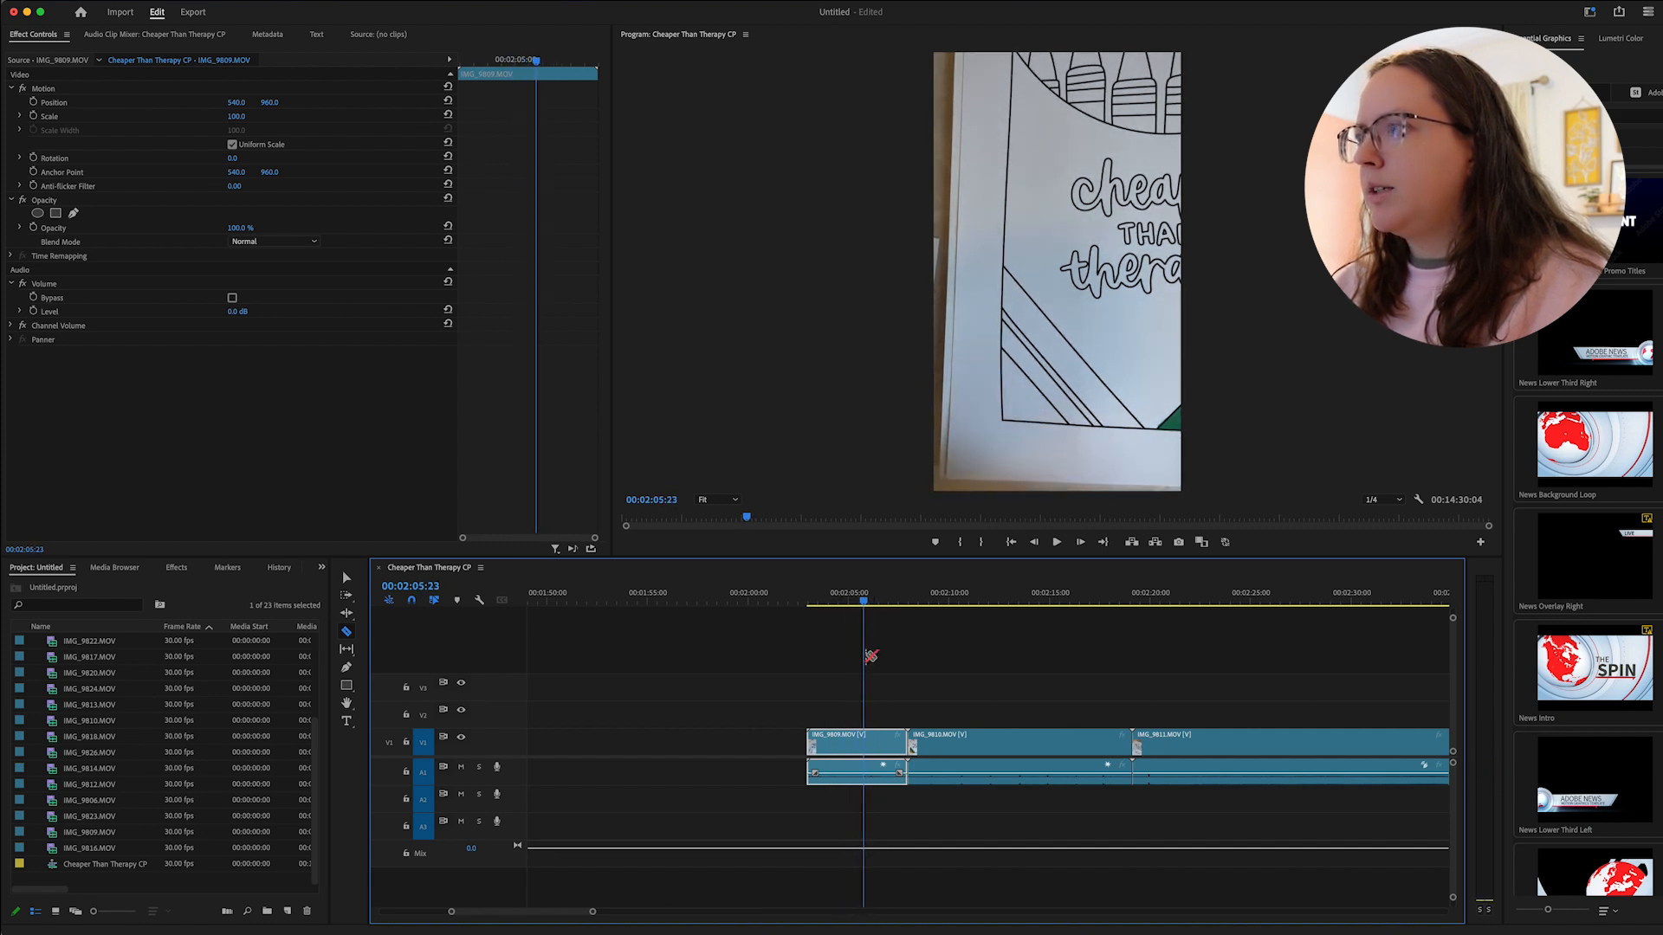
{"action": "key", "text": "Up"}
Play IMG_9809.MOV until the finger tap and ripple trim its end at 00:02:03:17.
{"action": "key", "text": "equal"}
{"action": "key", "text": "equal"}
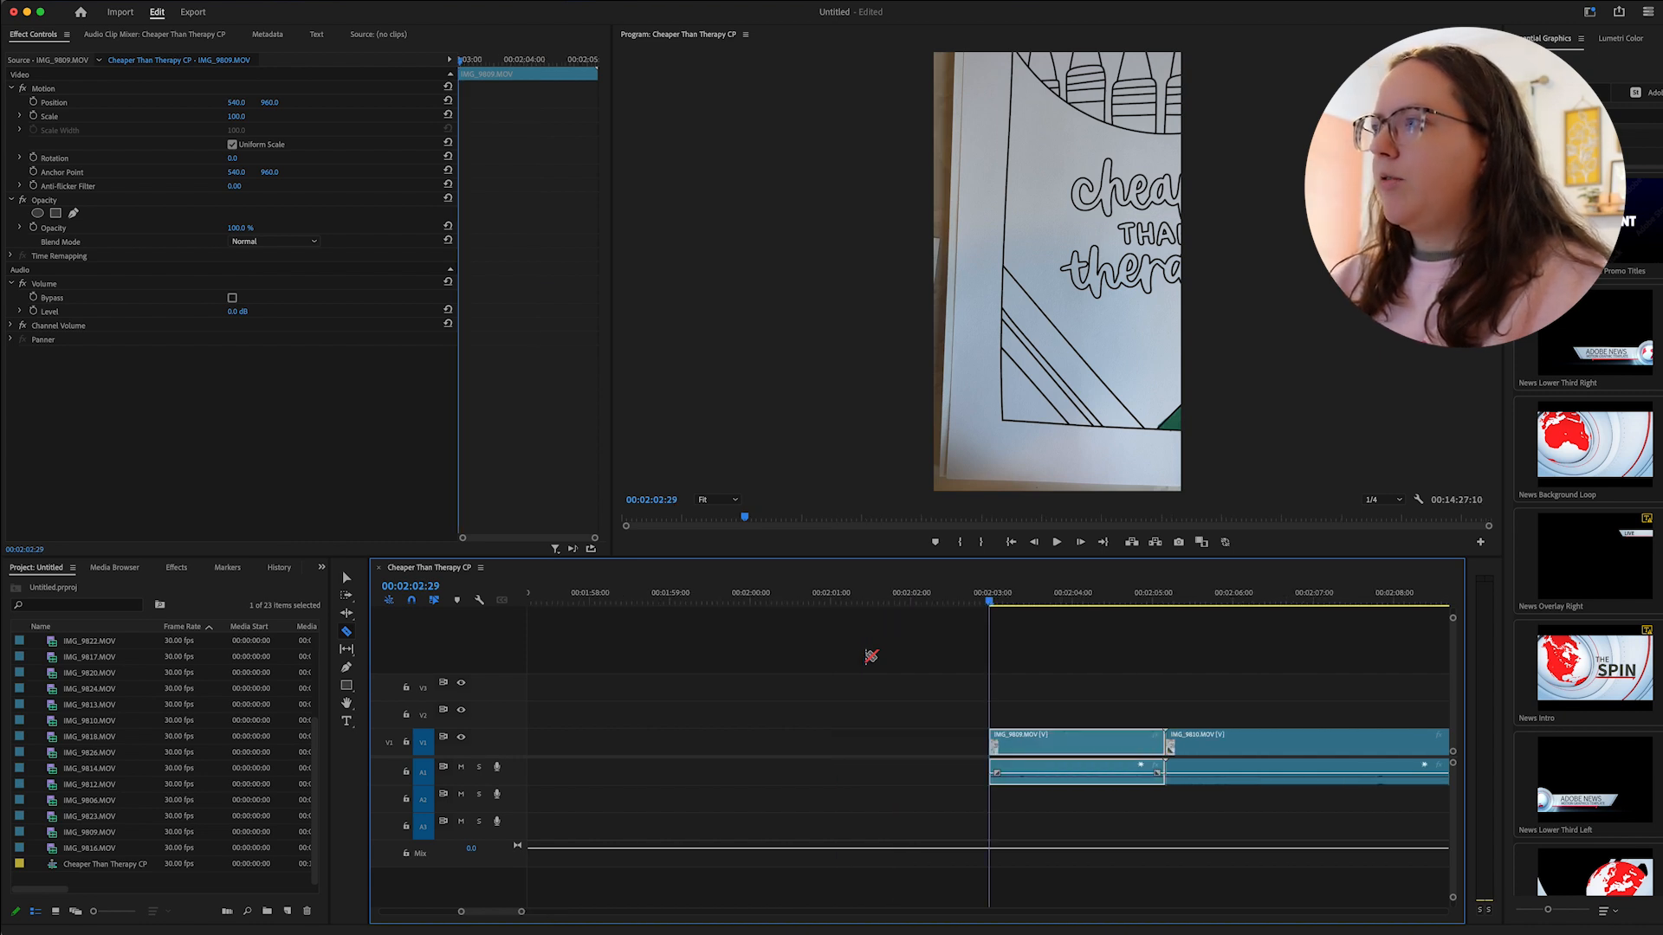
{"action": "key", "text": "equal"}
{"action": "key", "text": "equal"}
{"action": "key", "text": "space"}
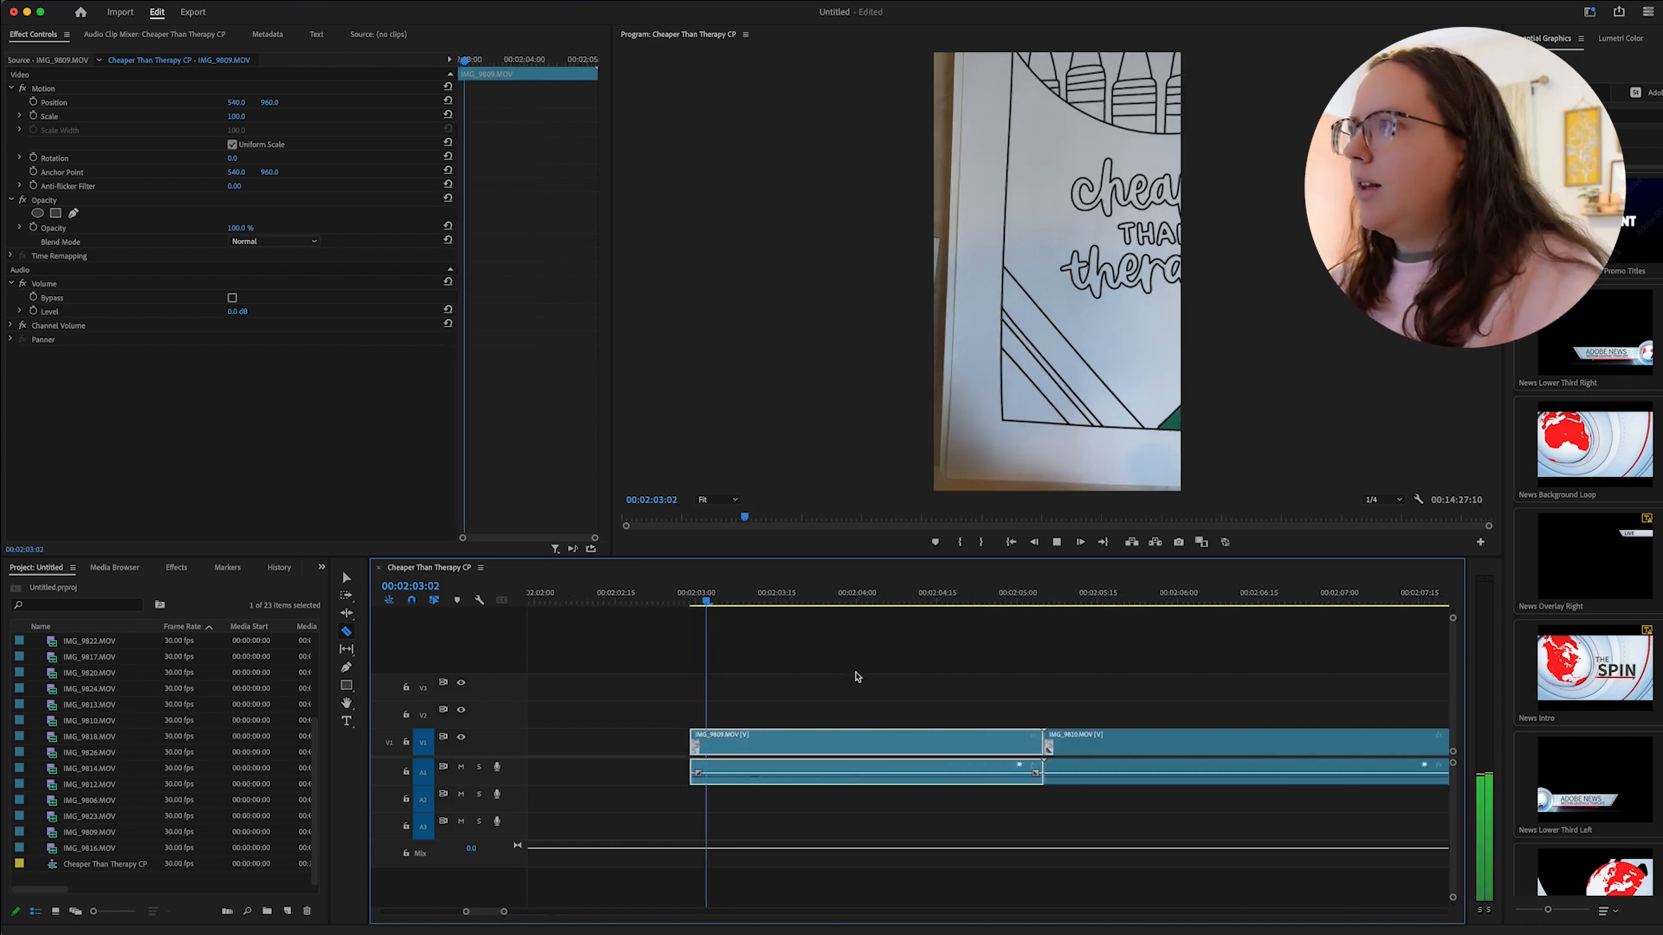
{"action": "key", "text": "space"}
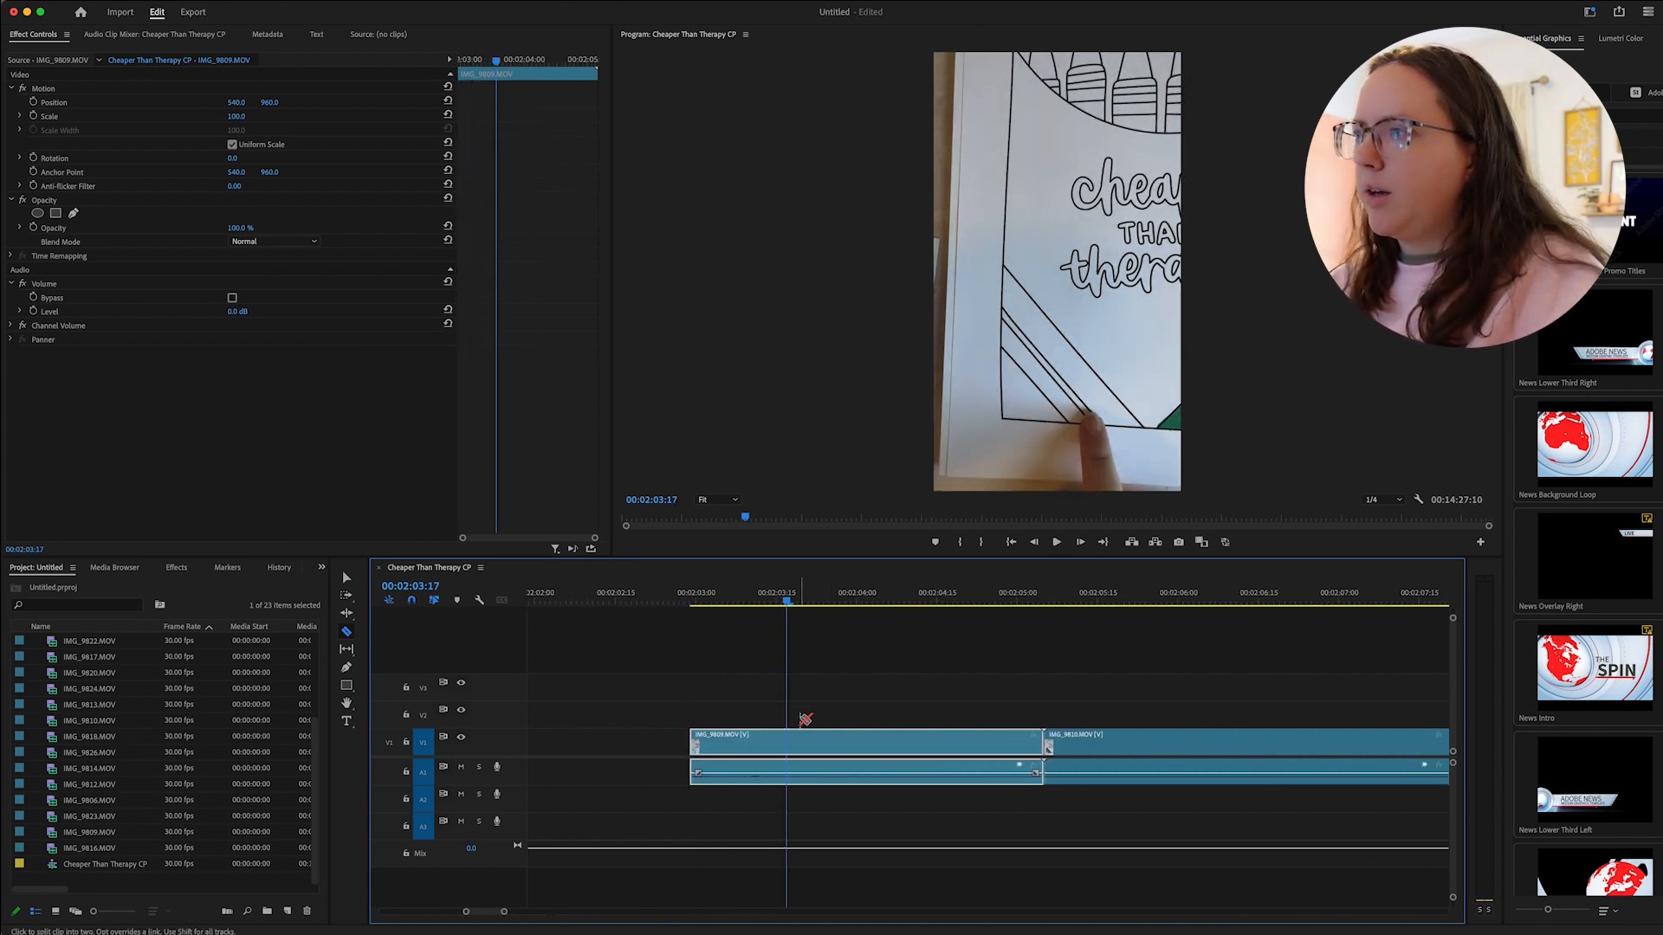
{"action": "key", "text": "w"}
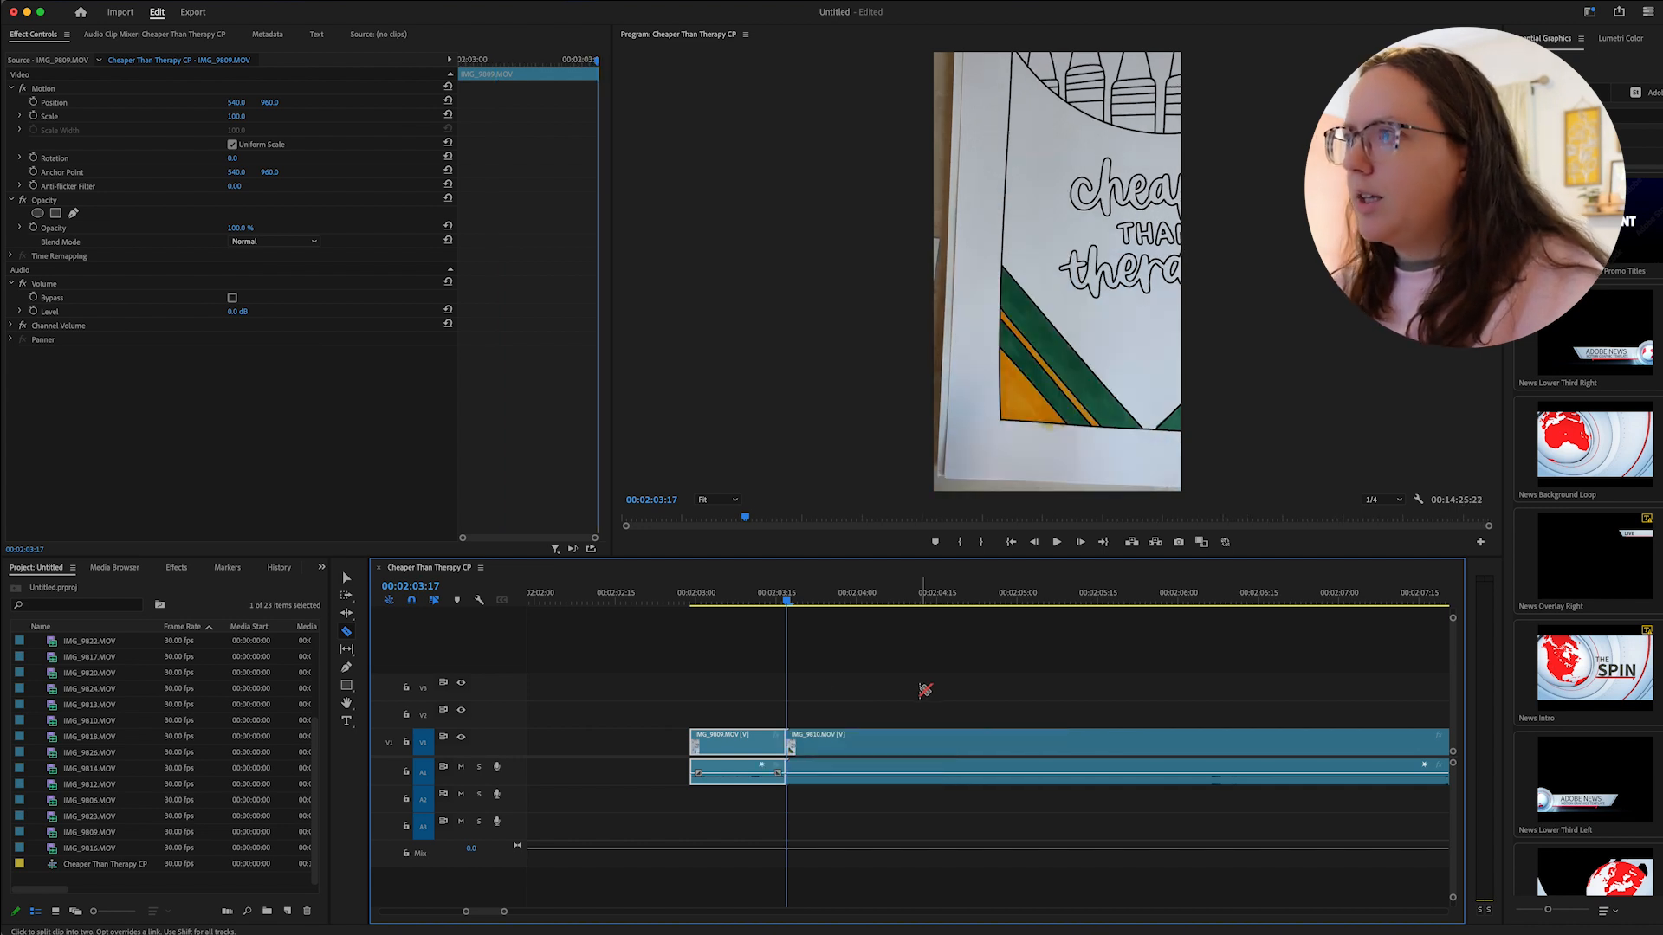
Ripple trim the start of IMG_9810.MOV up to 00:02:06:10, and split the clip at 00:02:04:00.
{"action": "left_click_drag", "start_coordinate": [782, 612], "coordinate": [1232, 635]}
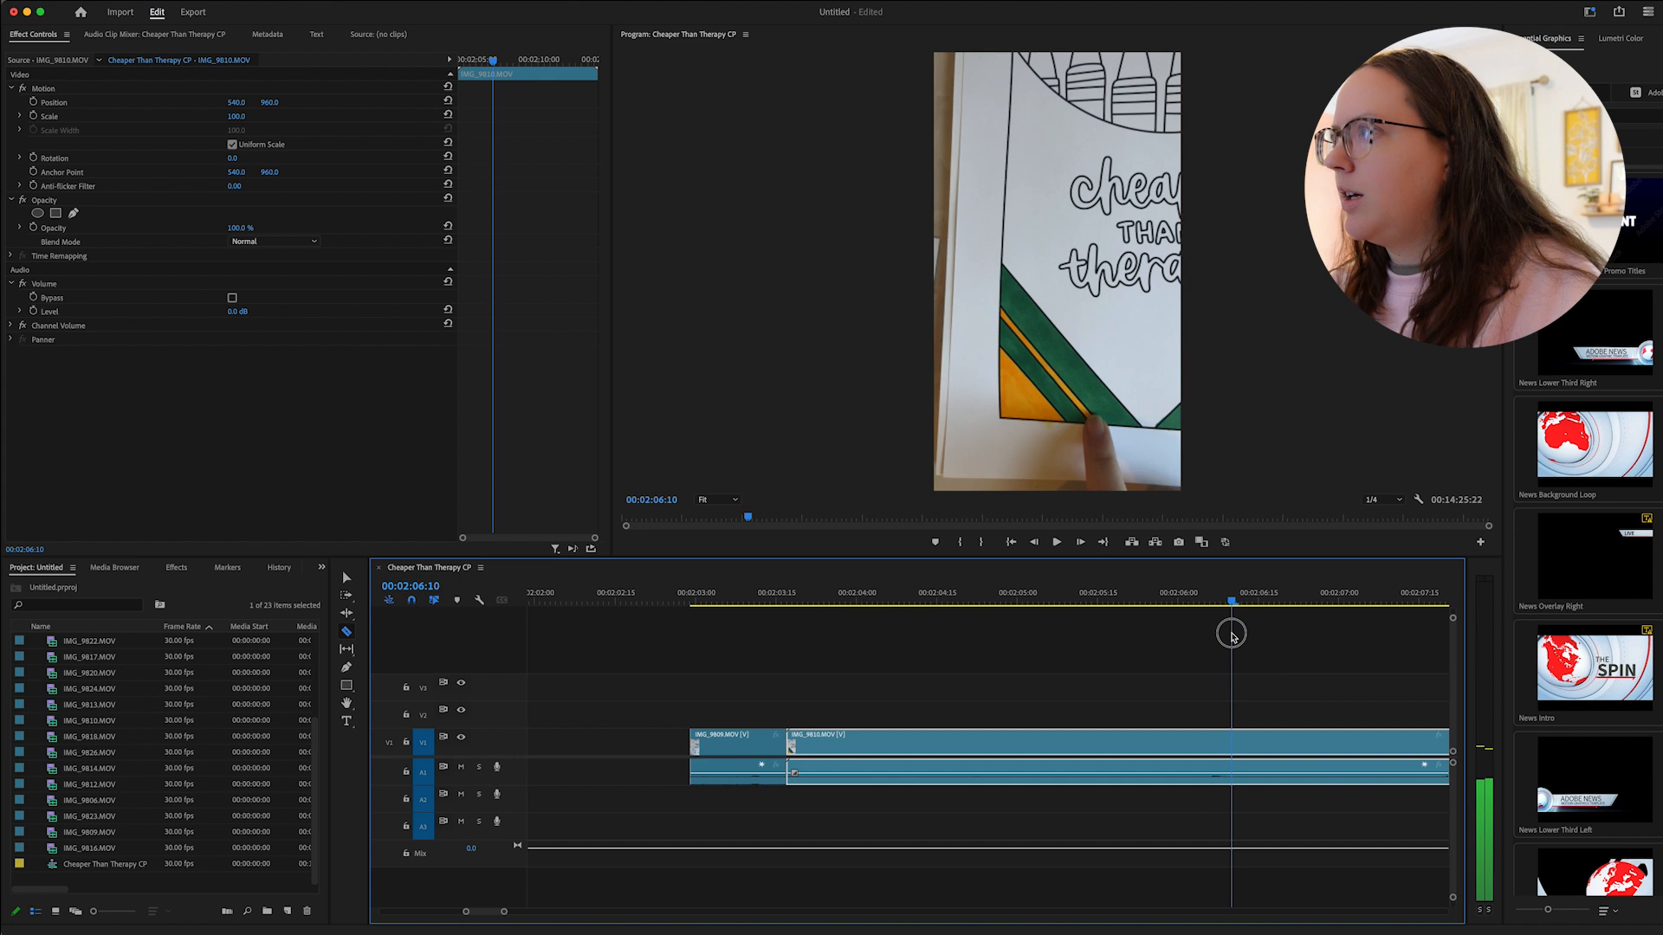
{"action": "key", "text": "Up"}
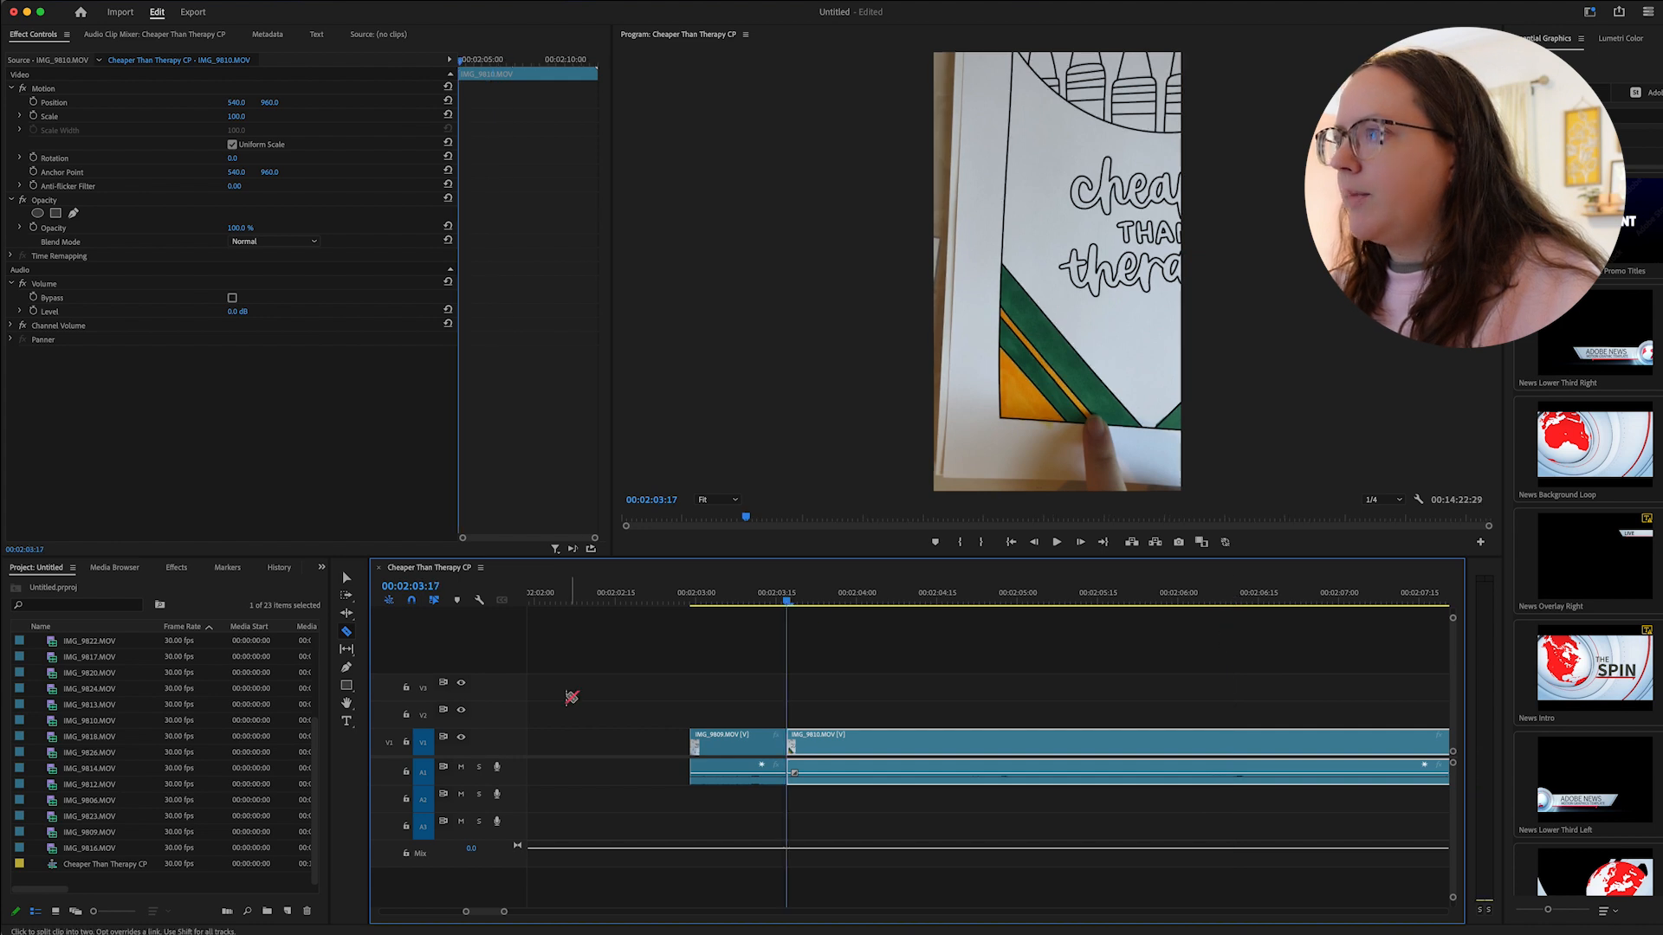
{"action": "left_click", "coordinate": [789, 605]}
{"action": "left_click_drag", "start_coordinate": [788, 610], "coordinate": [856, 613]}
{"action": "left_click", "coordinate": [861, 745]}
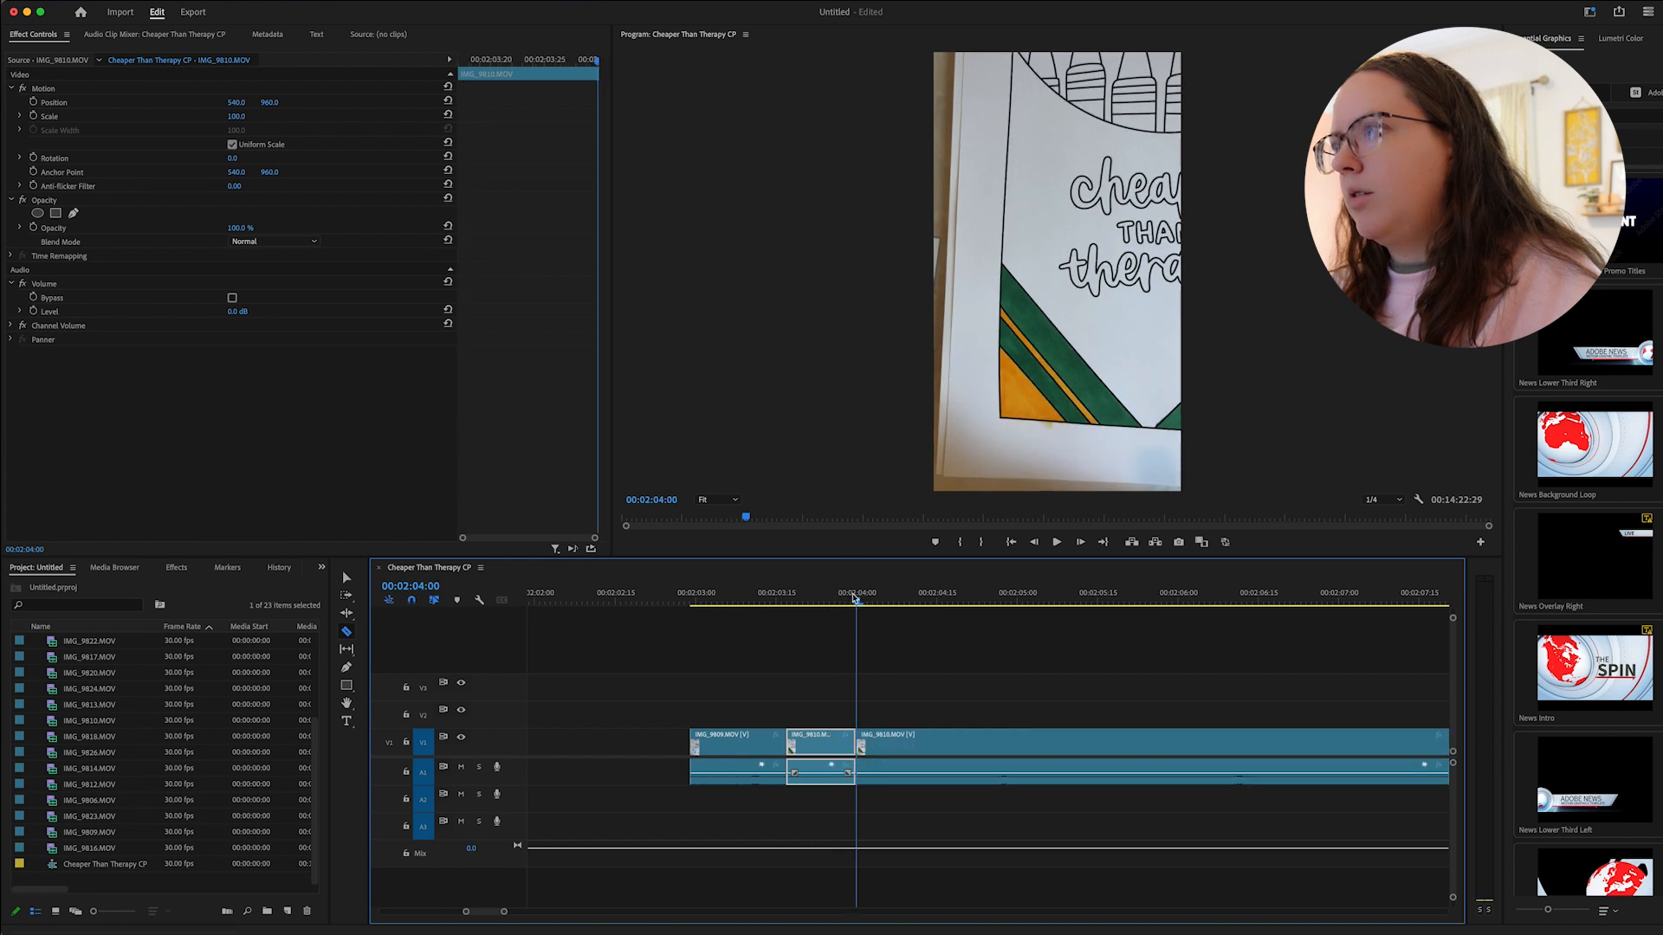
Move the short first piece of IMG_9810.MOV aside and delete it, placing IMG_9809.MOV directly against the remaining IMG_9810.MOV piece.
{"action": "mouse_move", "coordinate": [853, 607]}
{"action": "left_mouse_down"}
{"action": "mouse_move", "coordinate": [1064, 611]}
{"action": "mouse_move", "coordinate": [856, 610]}
{"action": "left_mouse_up"}
{"action": "left_click_drag", "start_coordinate": [806, 738], "coordinate": [597, 743]}
{"action": "left_click_drag", "start_coordinate": [742, 746], "coordinate": [811, 747]}
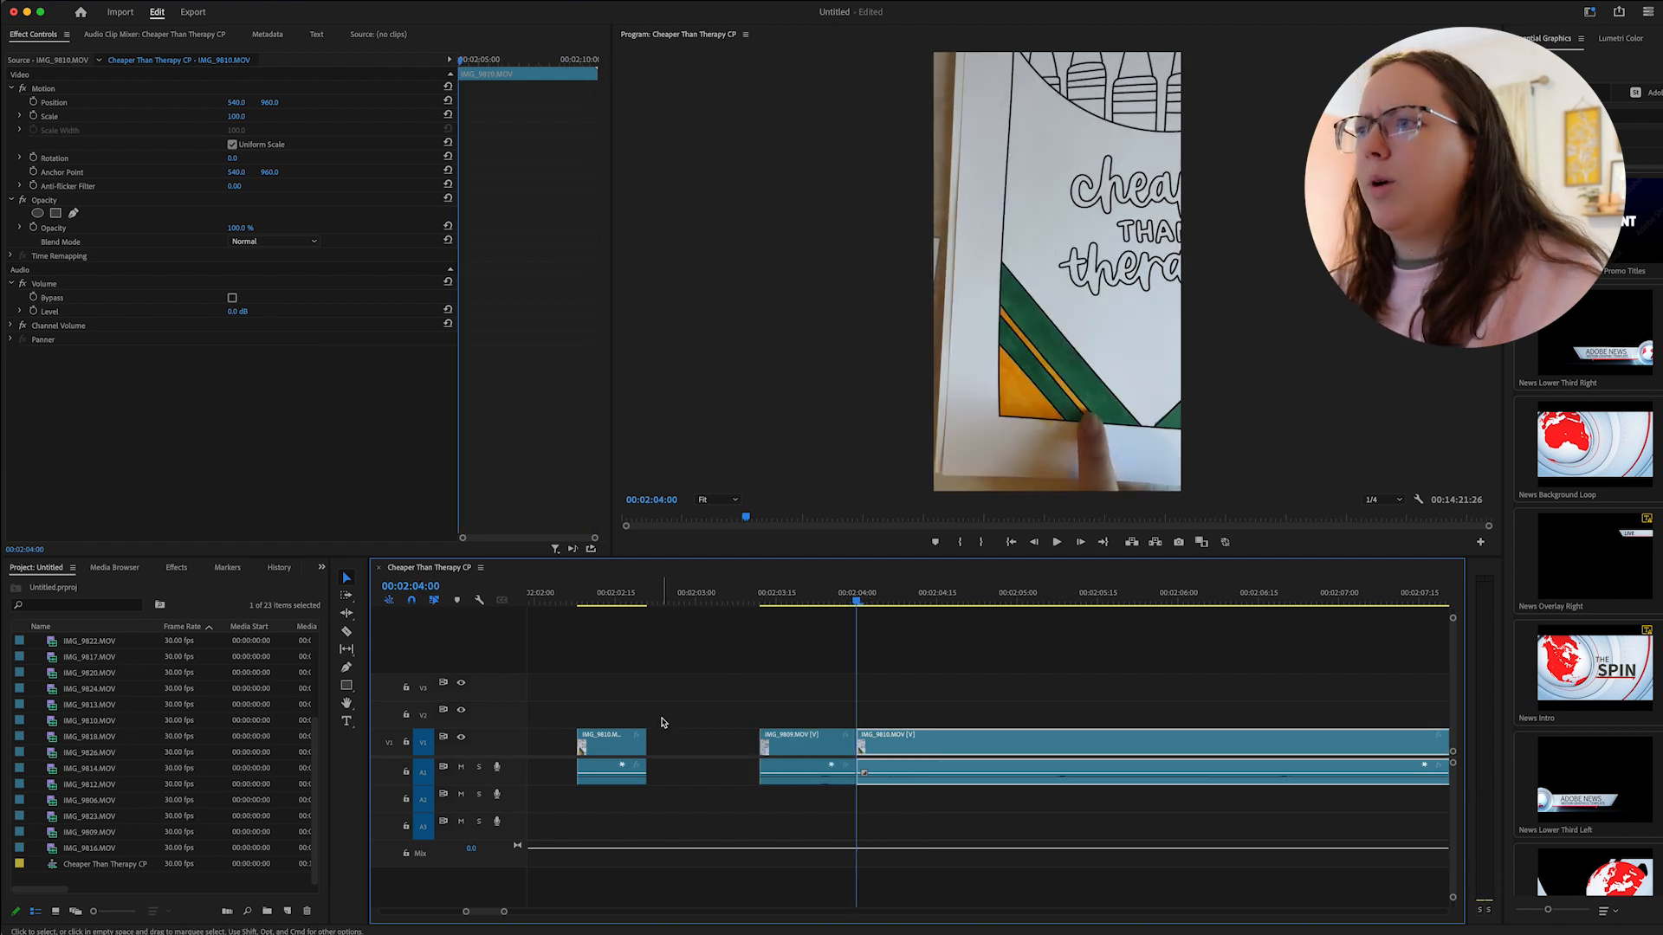
{"action": "left_click", "coordinate": [624, 766]}
{"action": "key", "text": "Delete"}
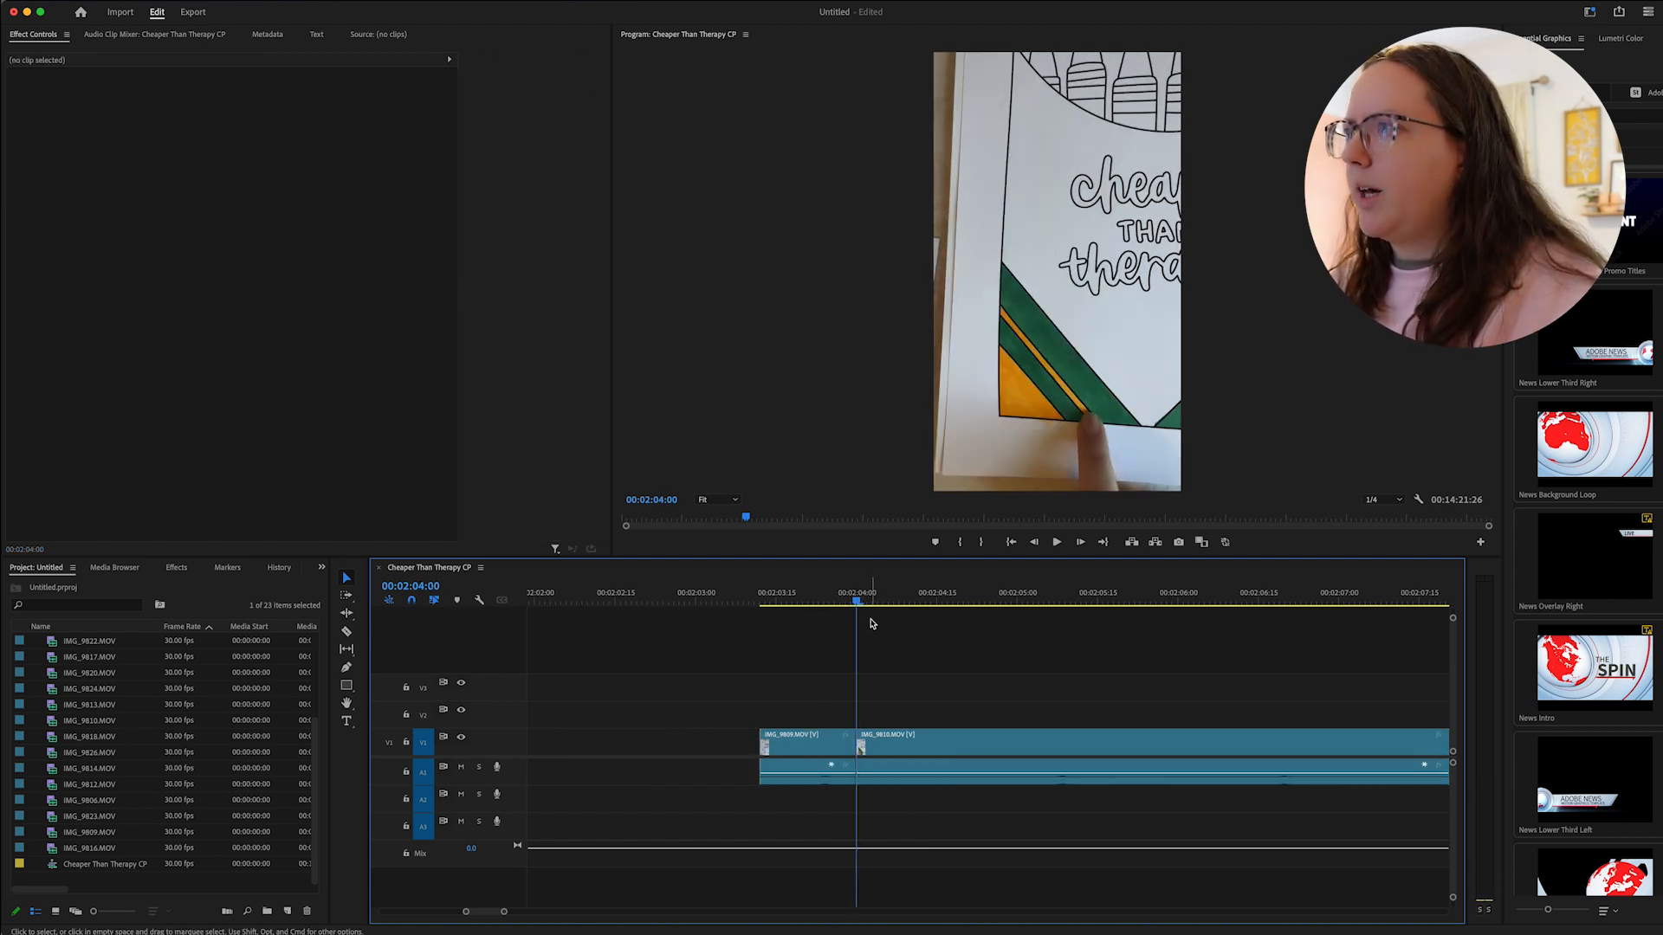
Split IMG_9810.MOV at 00:02:04:12 and delete the piece after the cut, leaving a gap before IMG_9811.MOV.
{"action": "left_click_drag", "start_coordinate": [855, 599], "coordinate": [919, 627]}
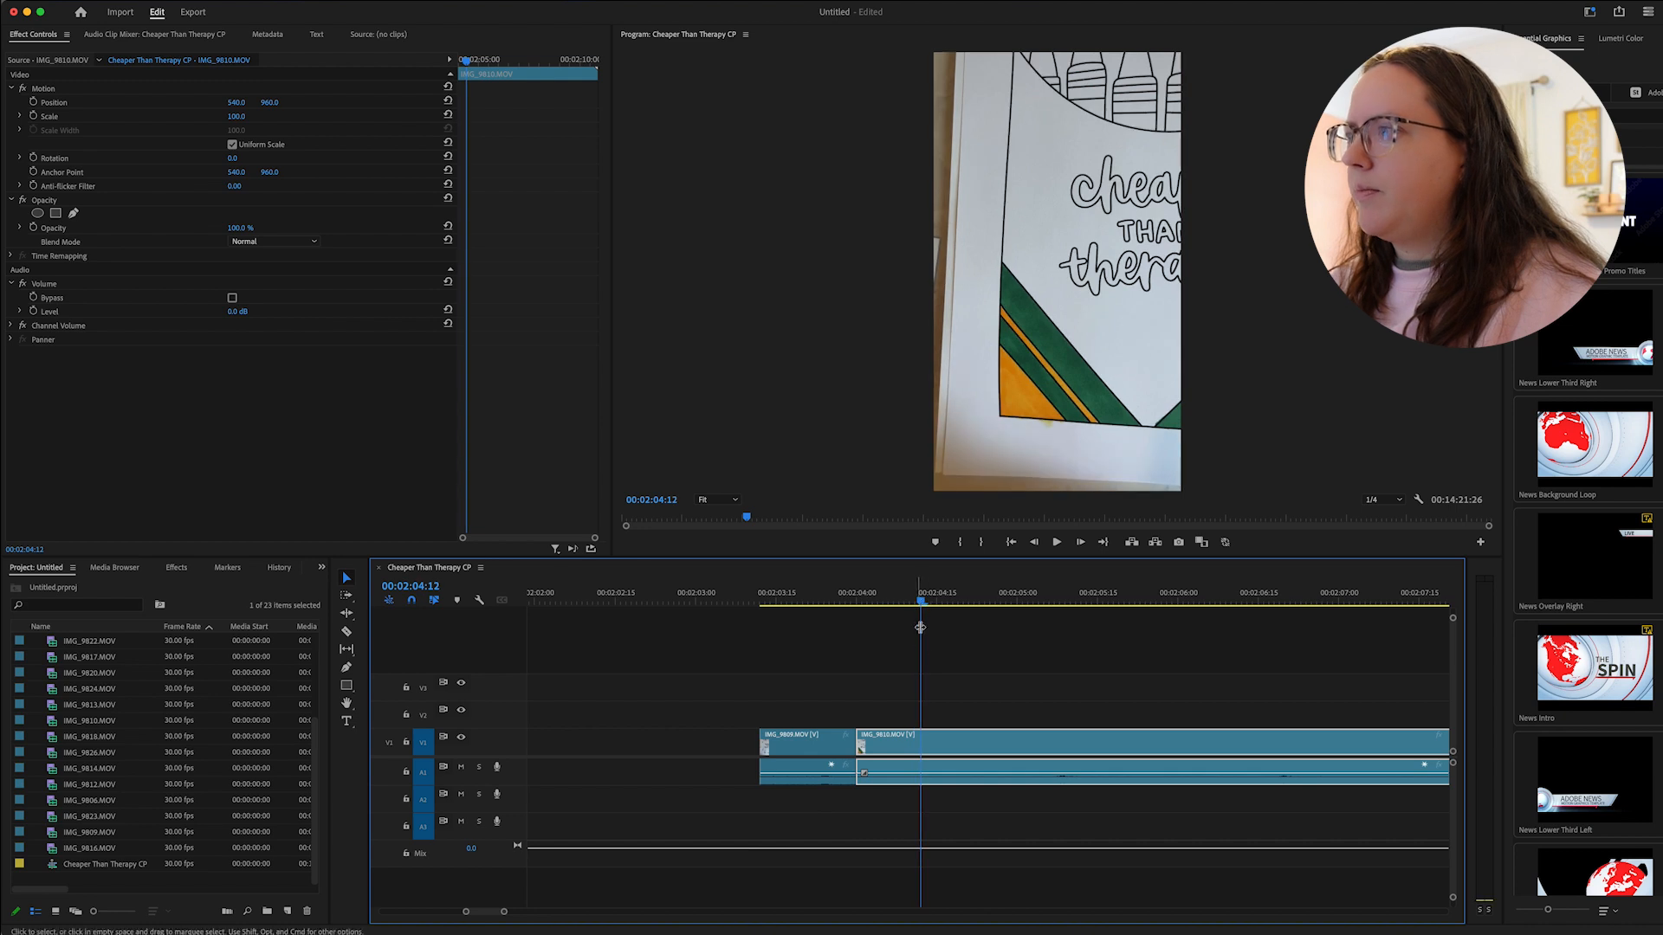
{"action": "key", "text": "c"}
{"action": "left_click", "coordinate": [924, 740]}
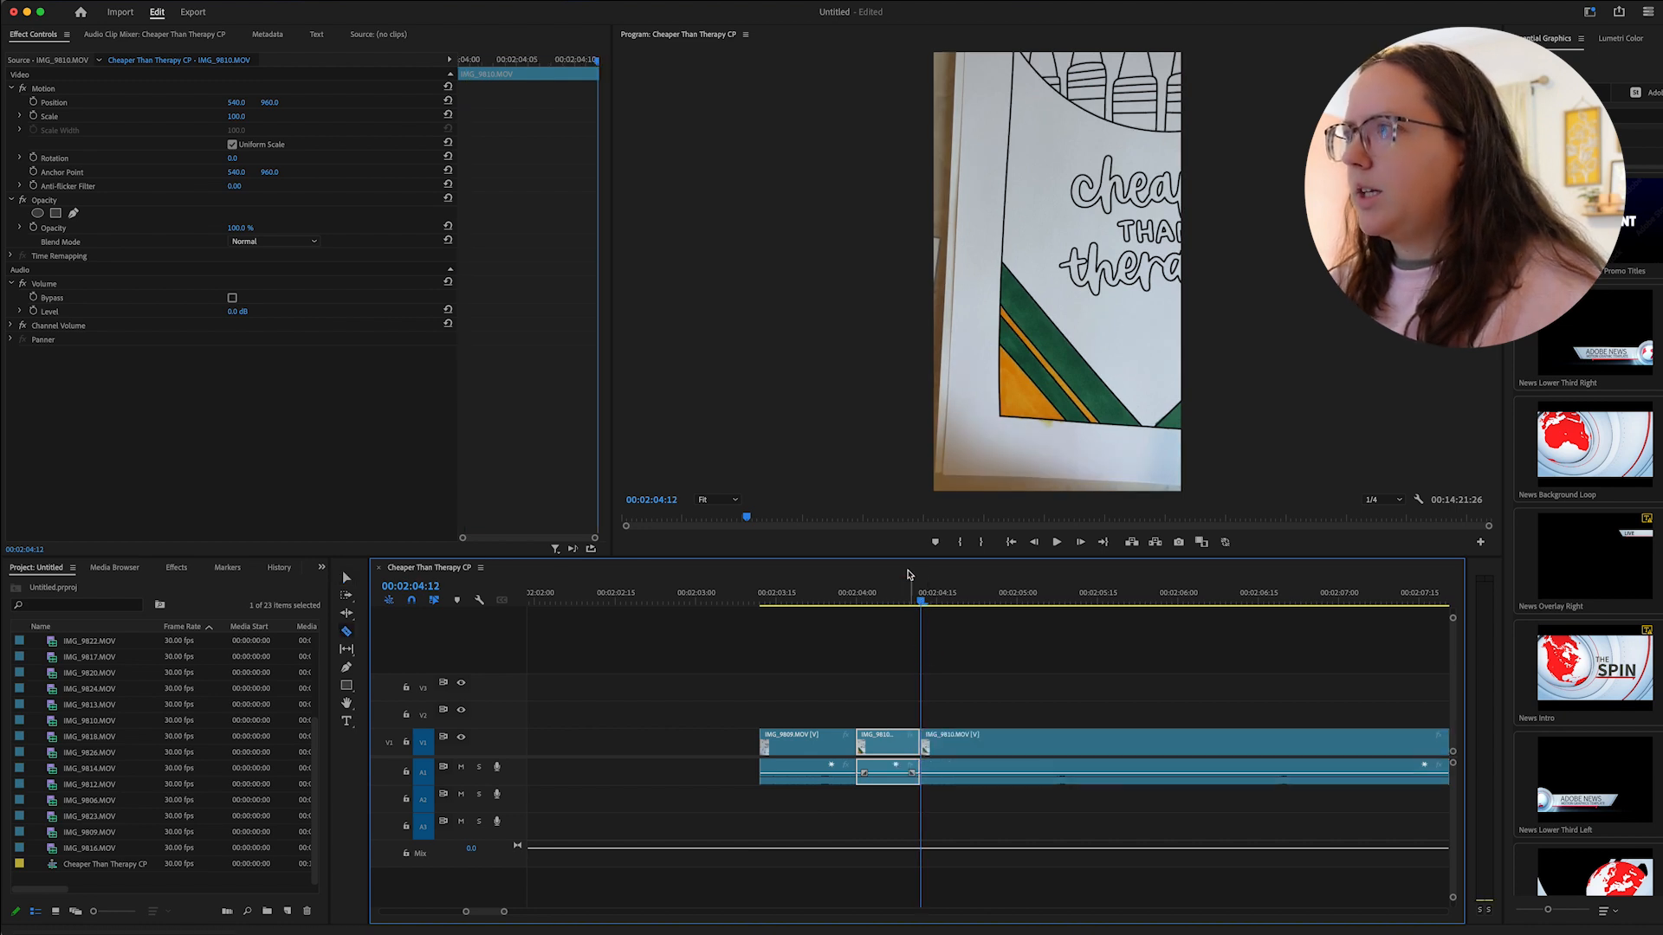
{"action": "left_click_drag", "start_coordinate": [970, 604], "coordinate": [1333, 603]}
{"action": "scroll", "coordinate": [1017, 655], "scroll_direction": "right", "scroll_amount": 3}
{"action": "scroll", "coordinate": [1050, 670], "scroll_direction": "down", "scroll_amount": 5}
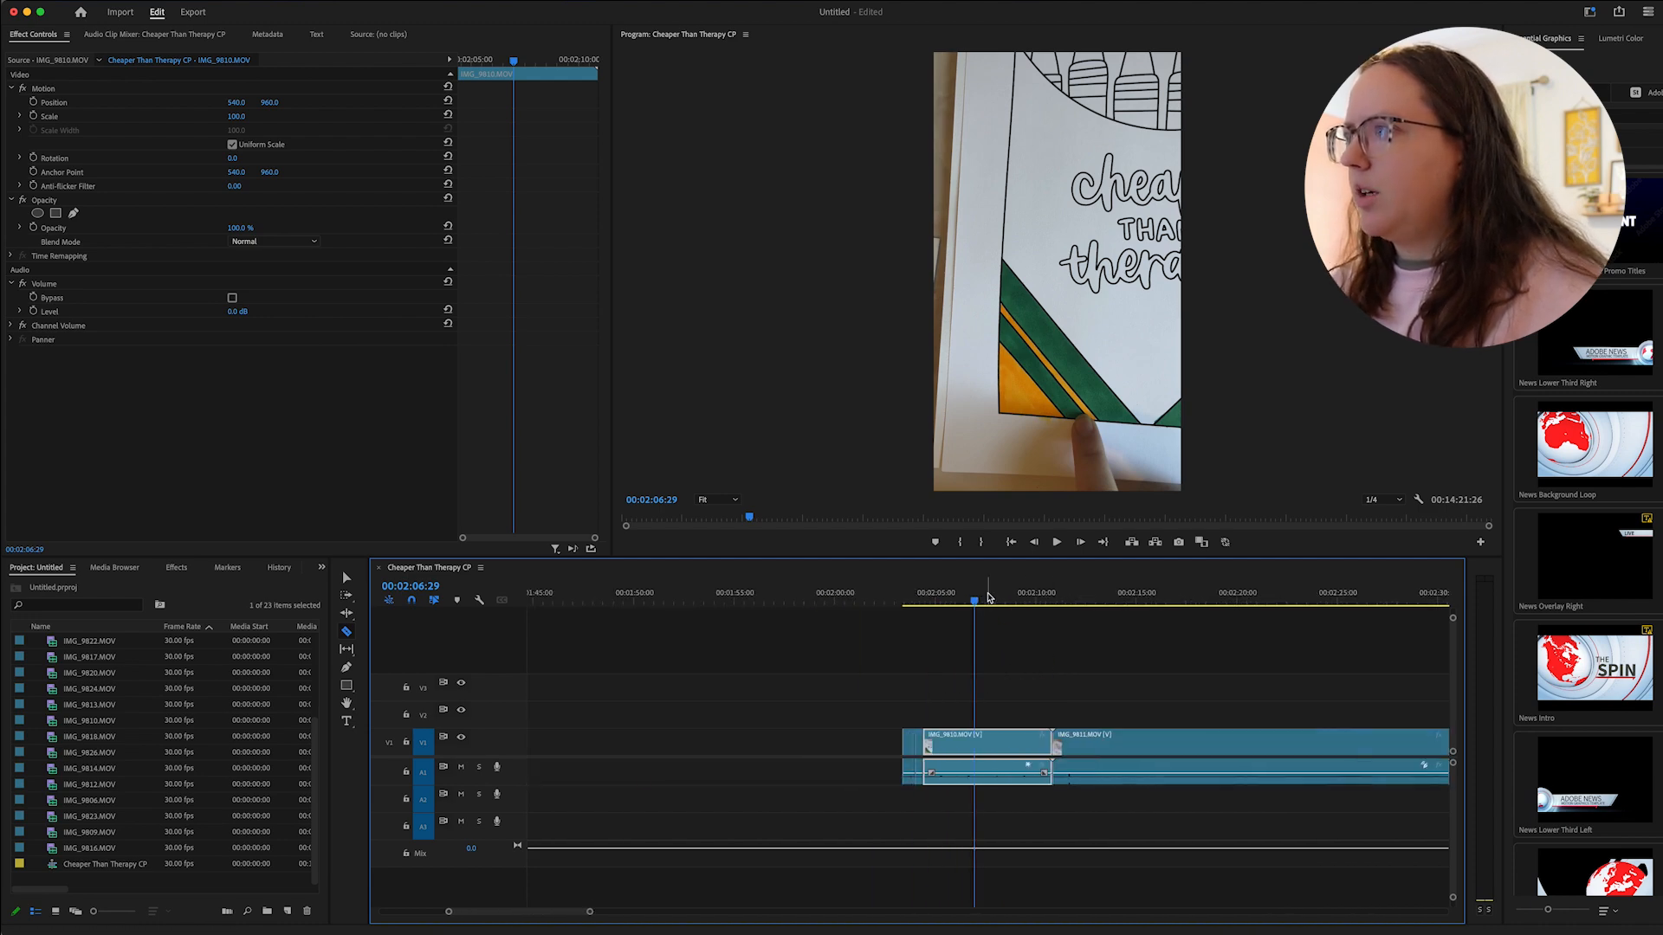
{"action": "left_click_drag", "start_coordinate": [969, 604], "coordinate": [1003, 604]}
{"action": "key", "text": "Delete"}
Play back the transition between IMG_9809.MOV and IMG_9810.MOV, and ripple trim the start of IMG_9809.MOV up to 00:02:03:18.
{"action": "scroll", "coordinate": [1003, 604], "scroll_direction": "up", "scroll_amount": 4}
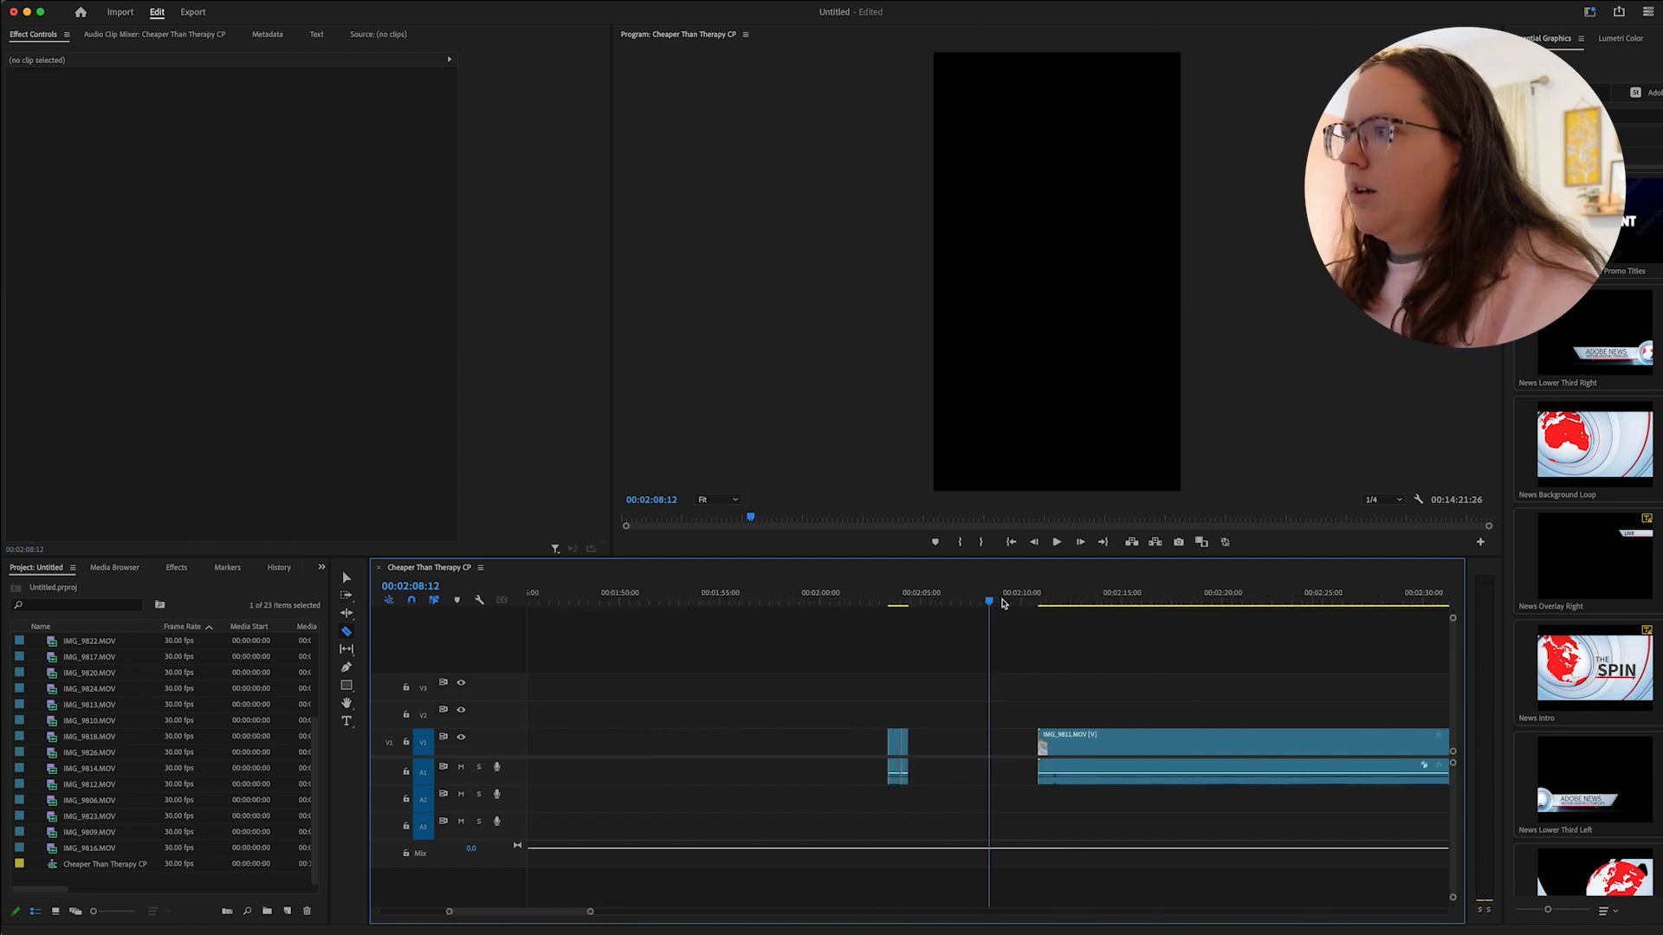
{"action": "scroll", "coordinate": [796, 598], "scroll_direction": "left", "scroll_amount": 3}
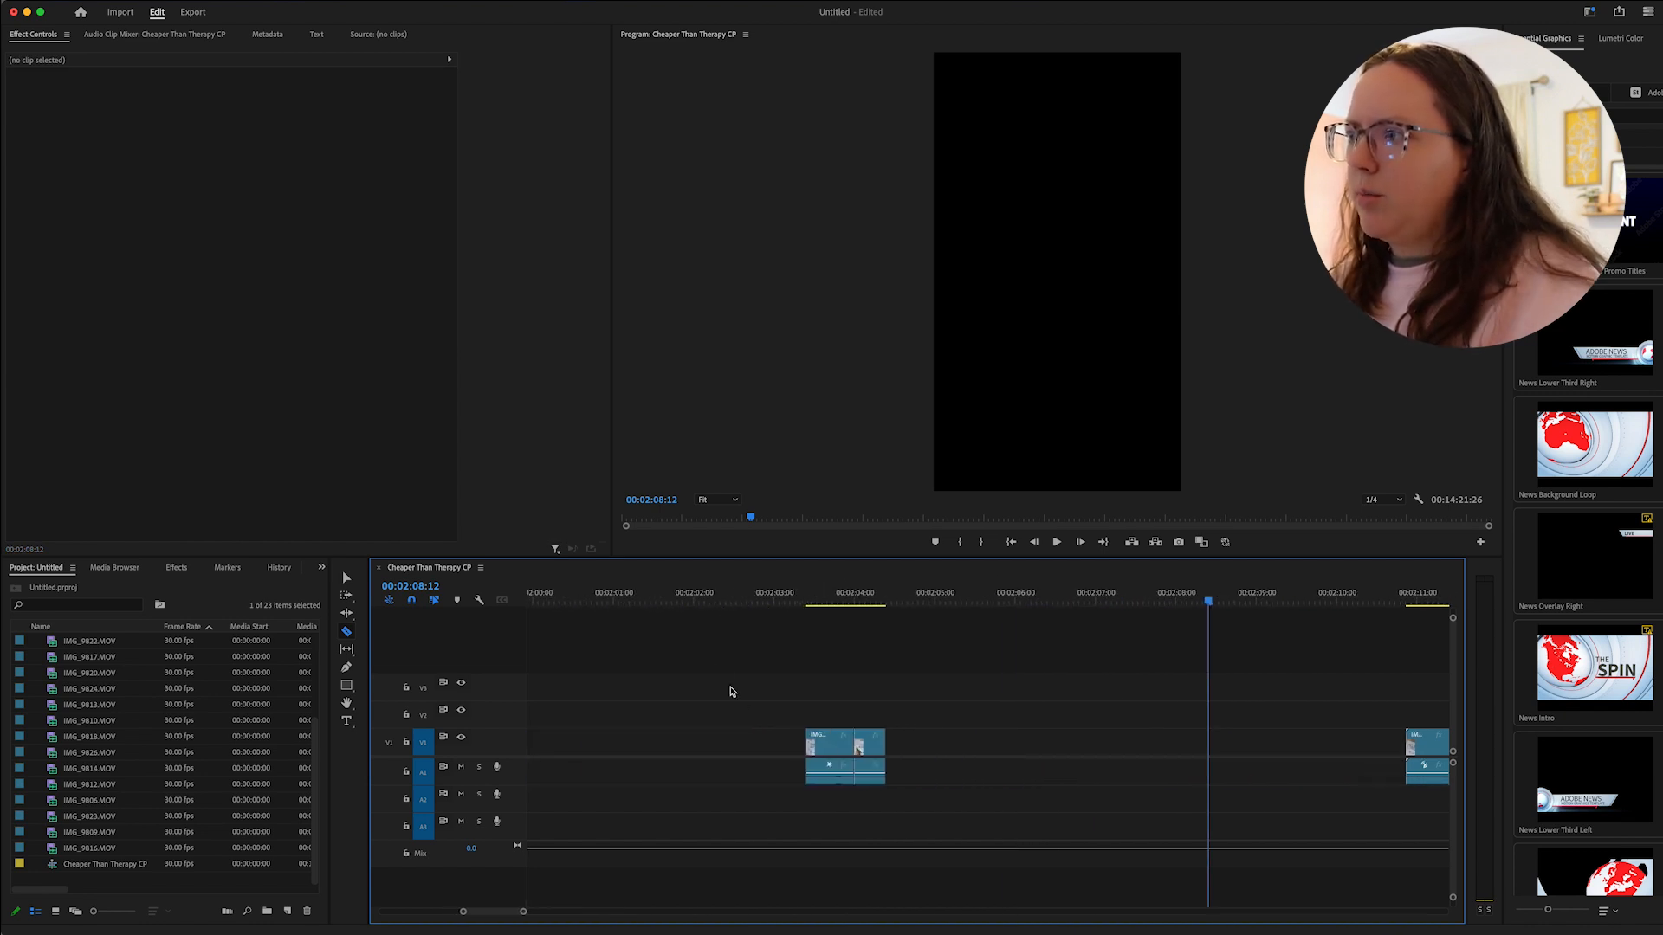
{"action": "left_click", "coordinate": [811, 719]}
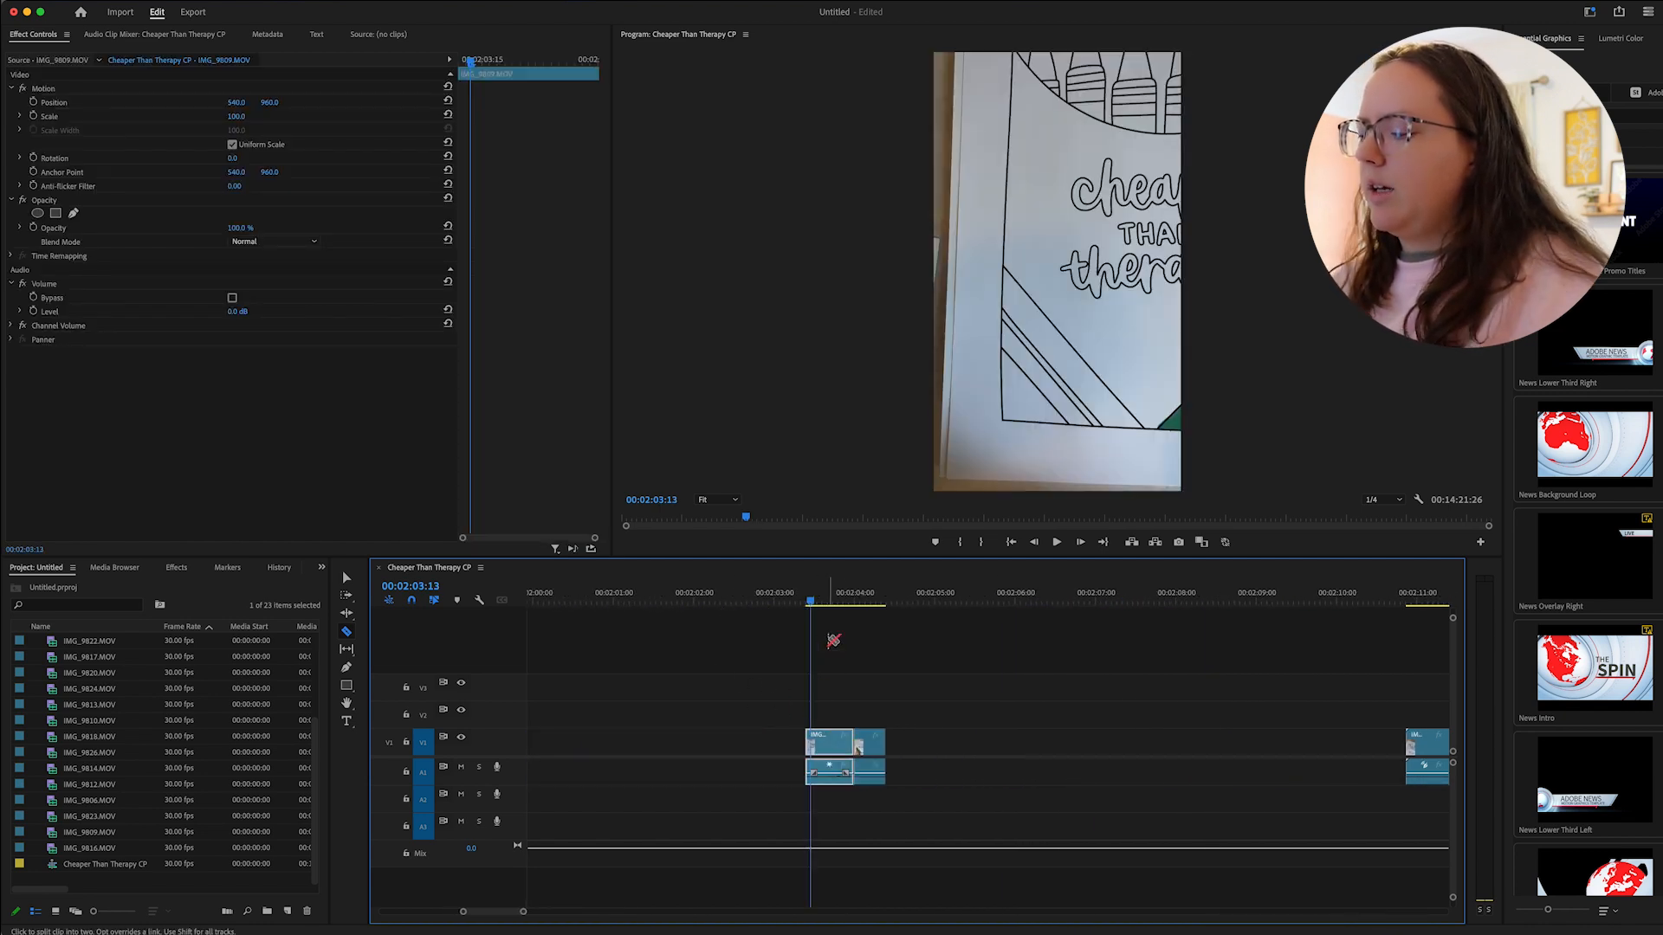
{"action": "scroll", "coordinate": [833, 641], "scroll_direction": "up", "scroll_amount": 4}
{"action": "scroll", "coordinate": [832, 641], "scroll_direction": "right", "scroll_amount": 3}
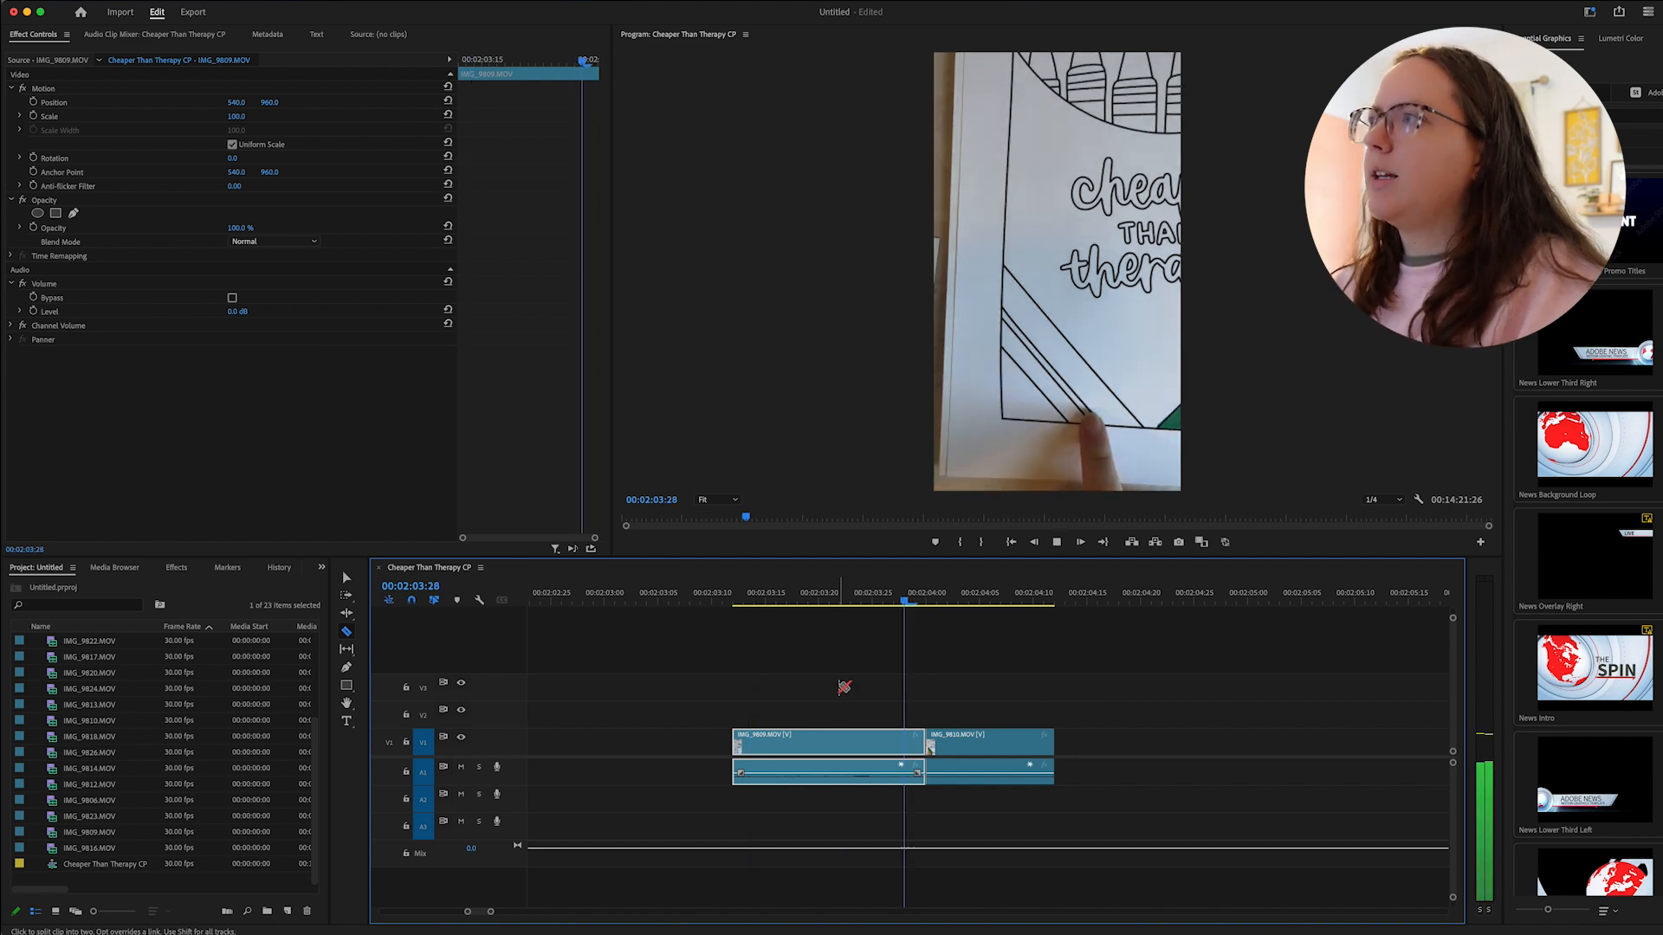
{"action": "key", "text": "space"}
{"action": "left_click", "coordinate": [905, 735]}
{"action": "key", "text": "space"}
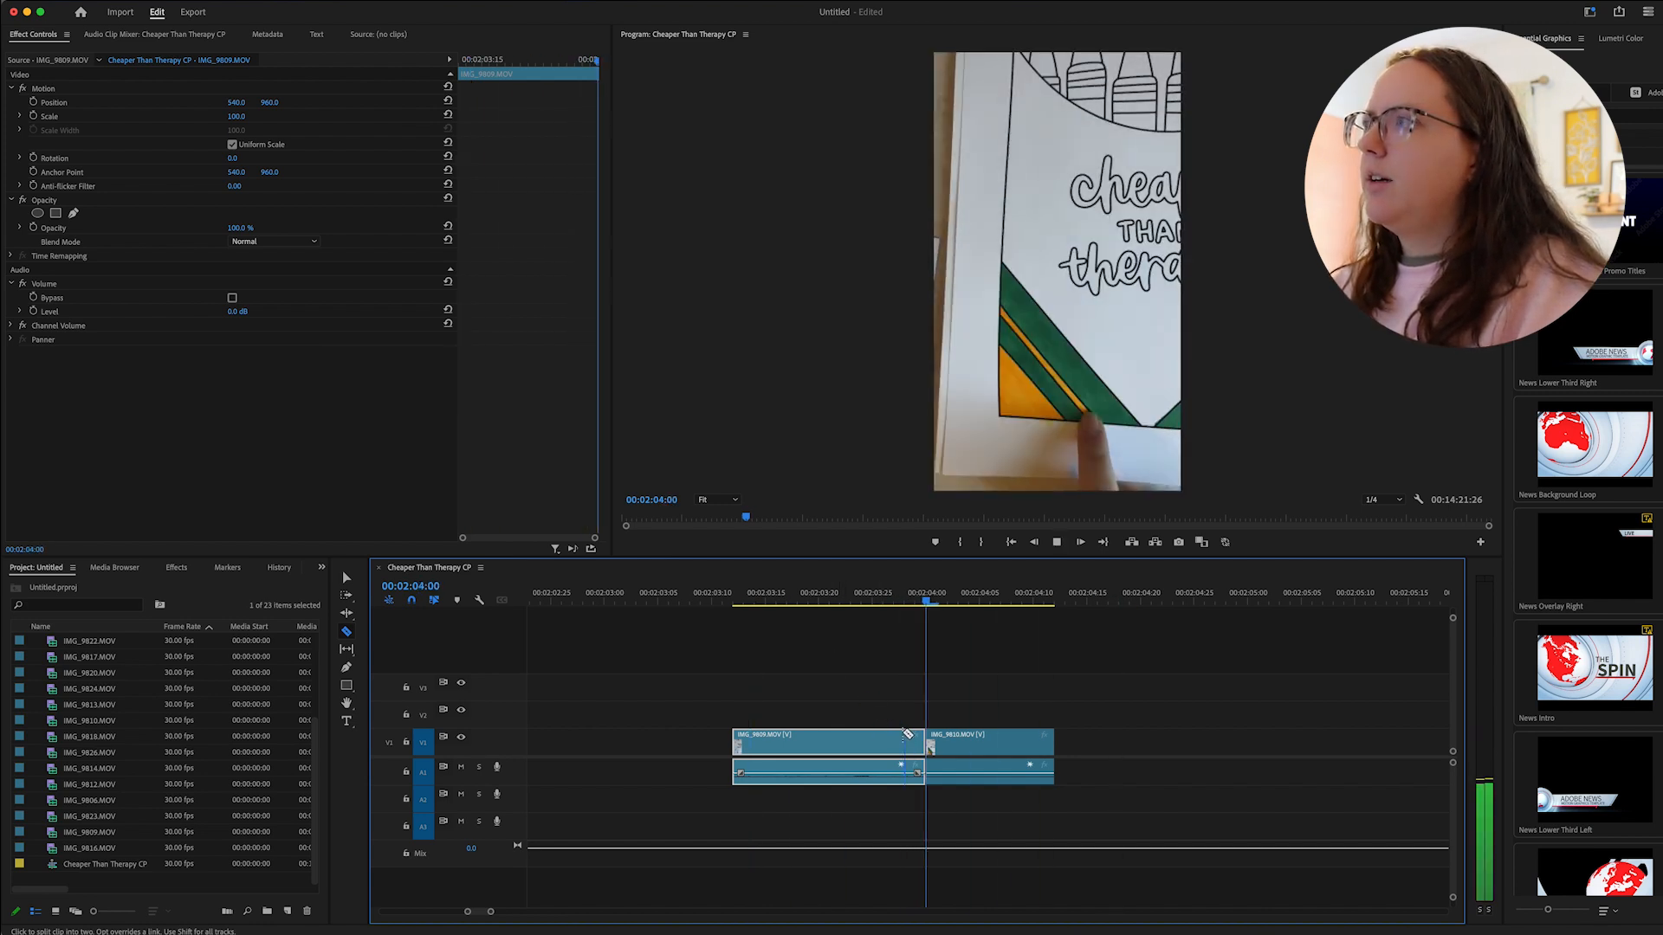
{"action": "key", "text": "space"}
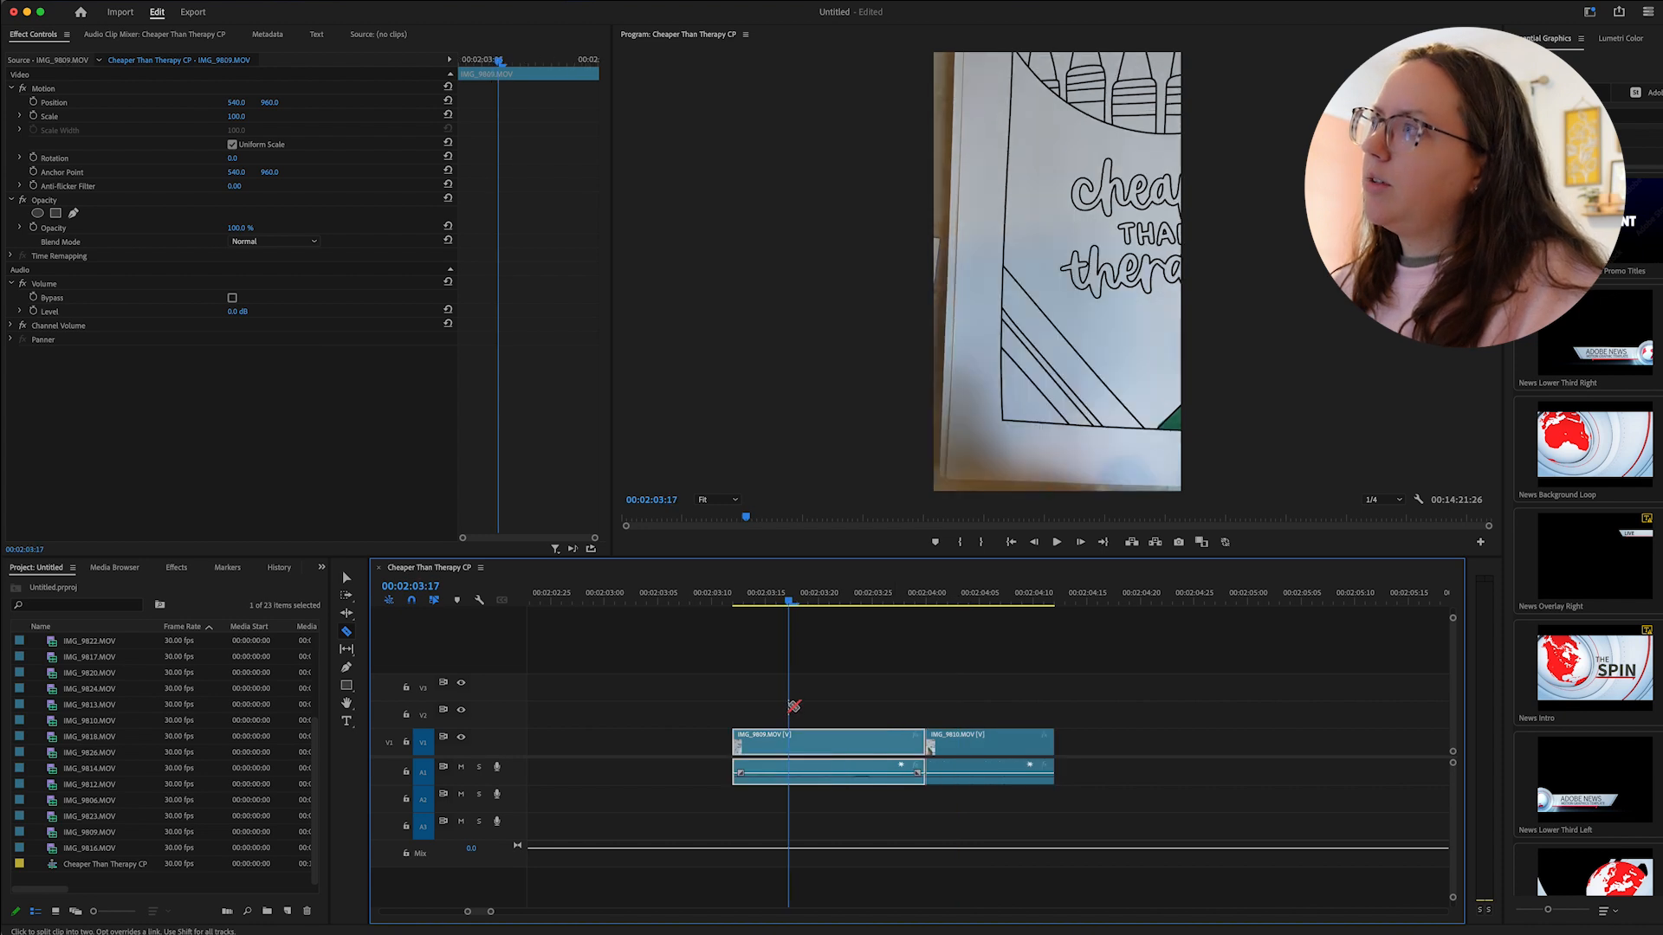
{"action": "key", "text": "Left"}
{"action": "key", "text": "Left"}
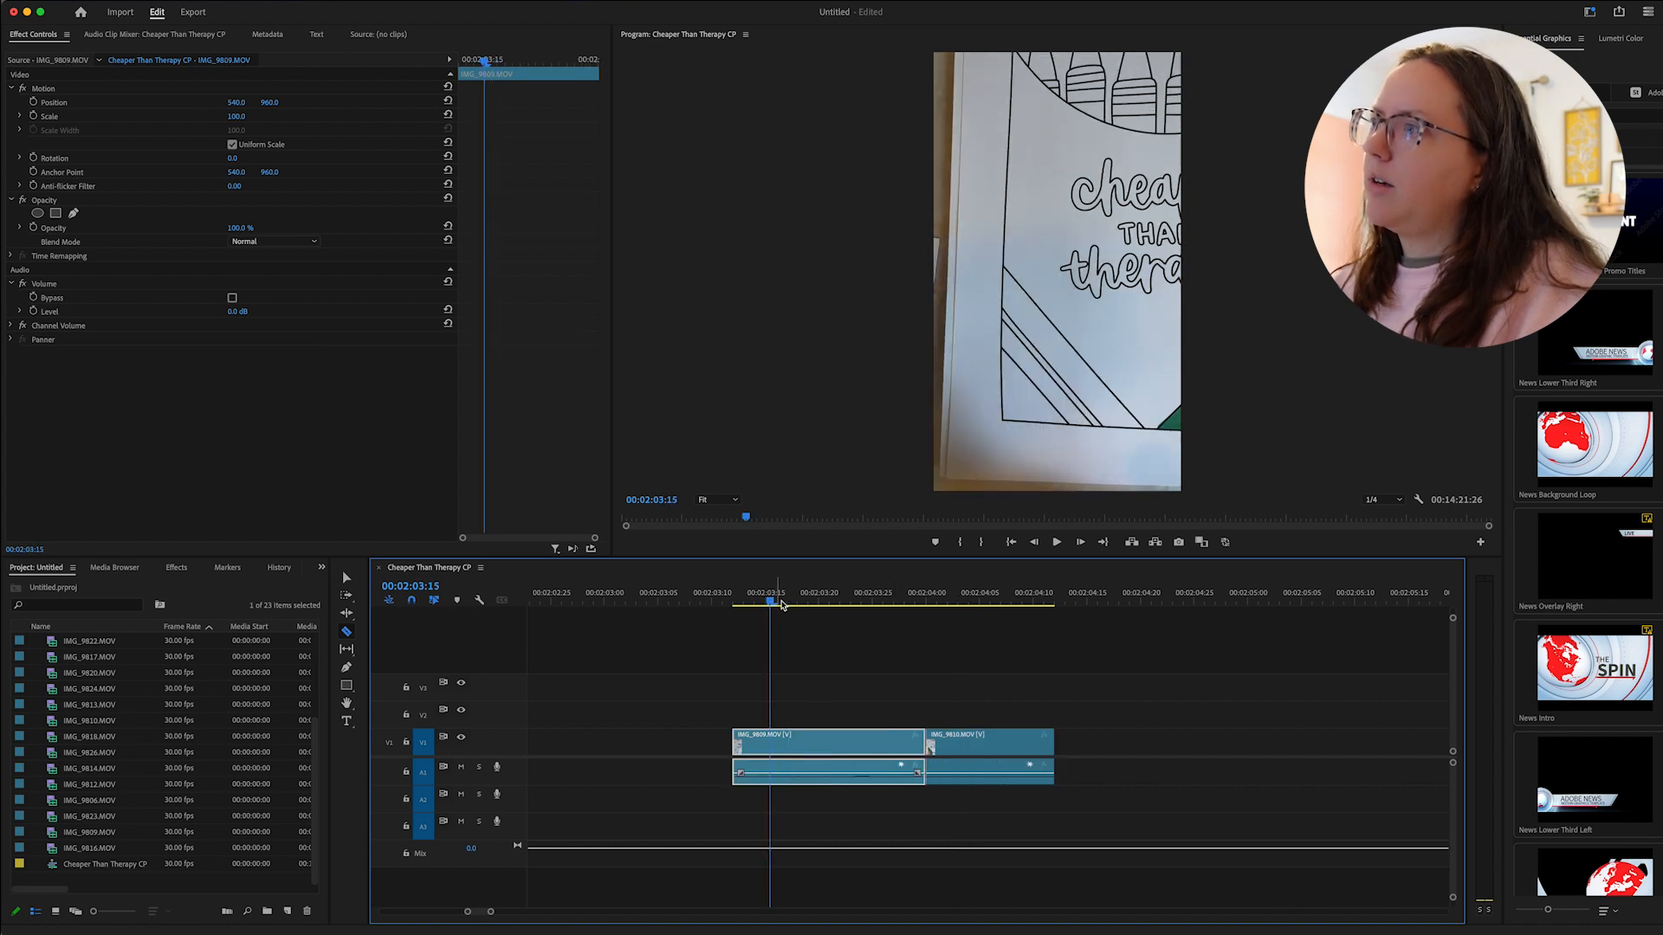
{"action": "left_click_drag", "start_coordinate": [768, 602], "coordinate": [799, 617]}
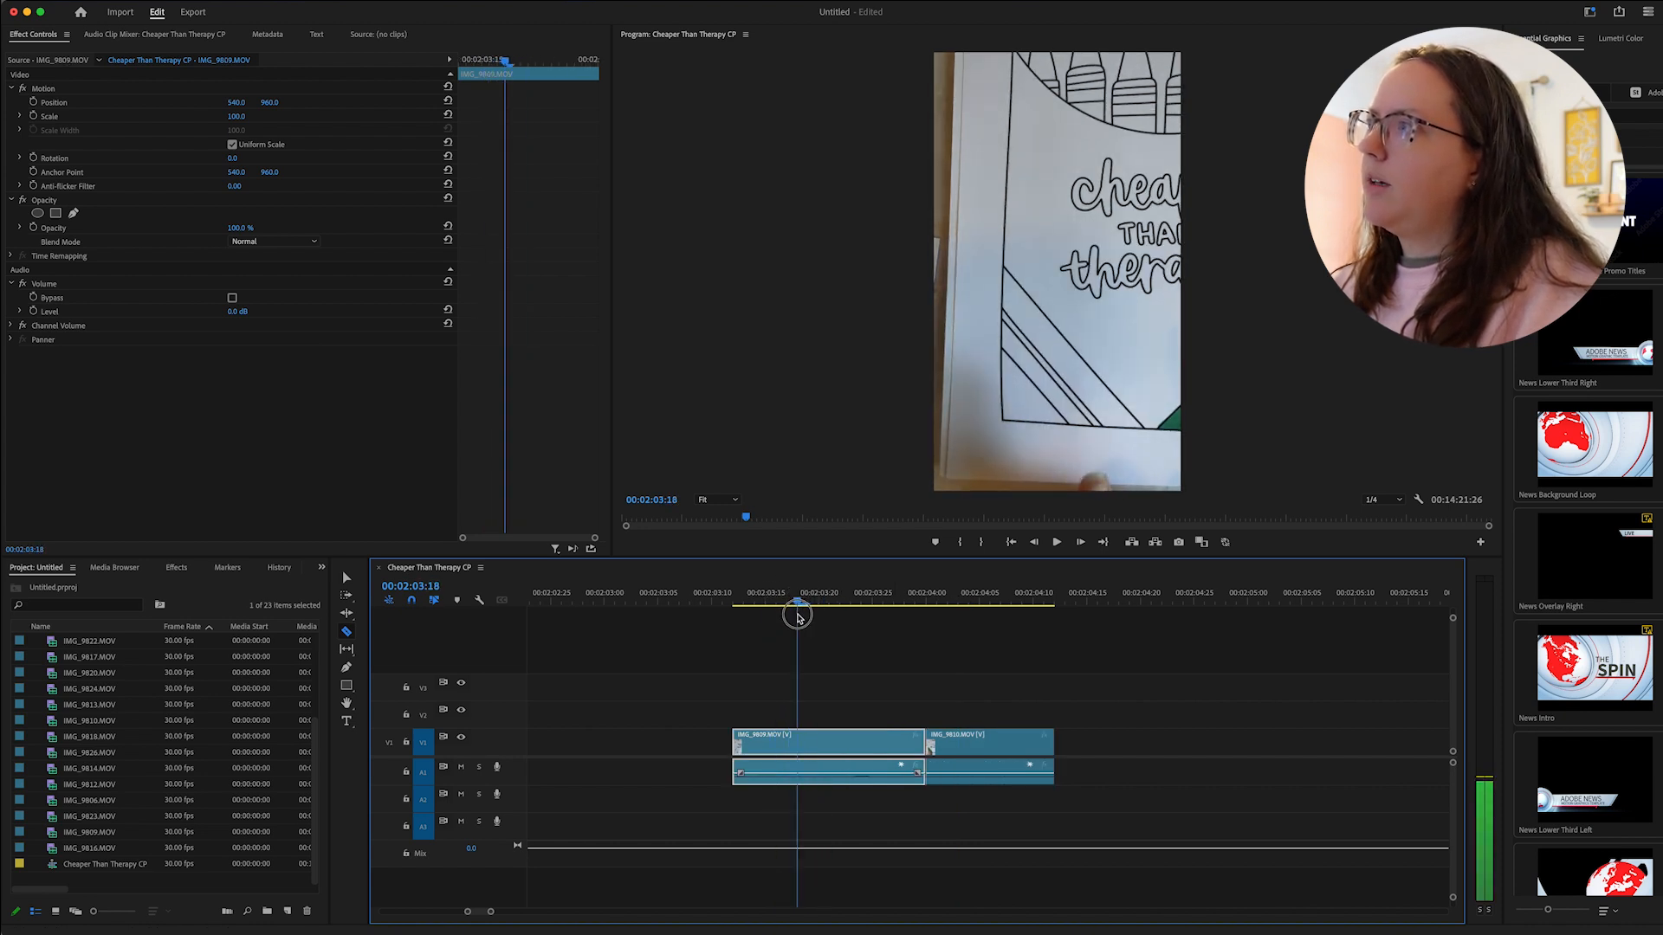
{"action": "key", "text": "q"}
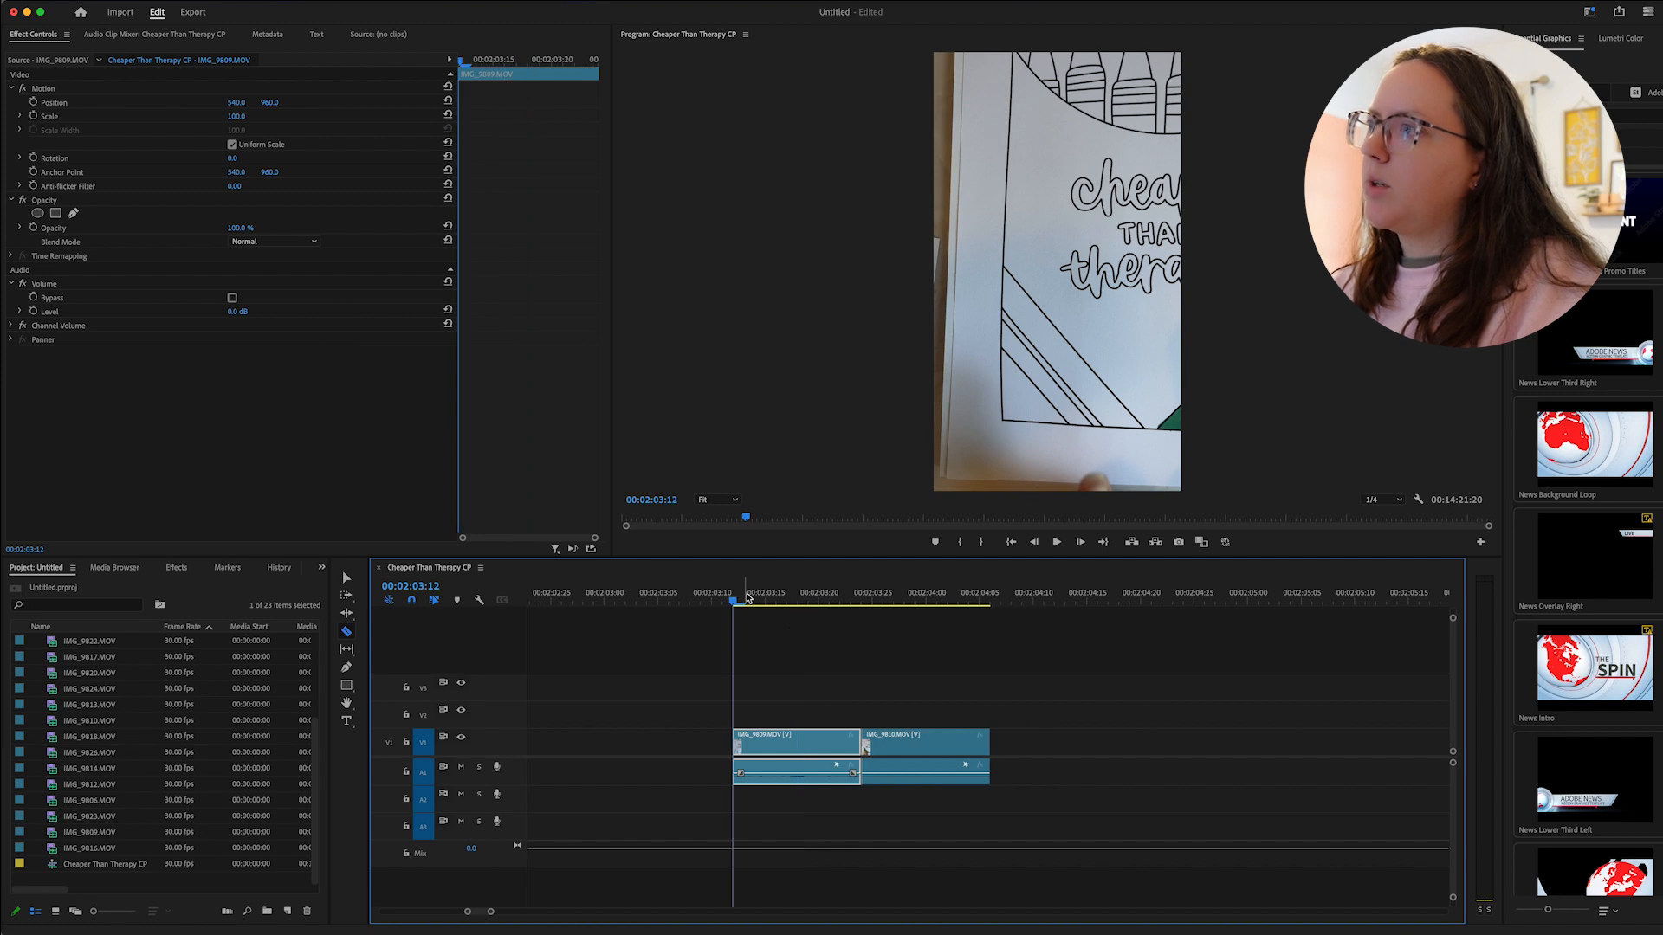
Play the transition from IMG_9809.MOV to IMG_9810.MOV, and ripple trim the start of IMG_9810.MOV up to 00:02:03:28.
{"action": "key", "text": "space"}
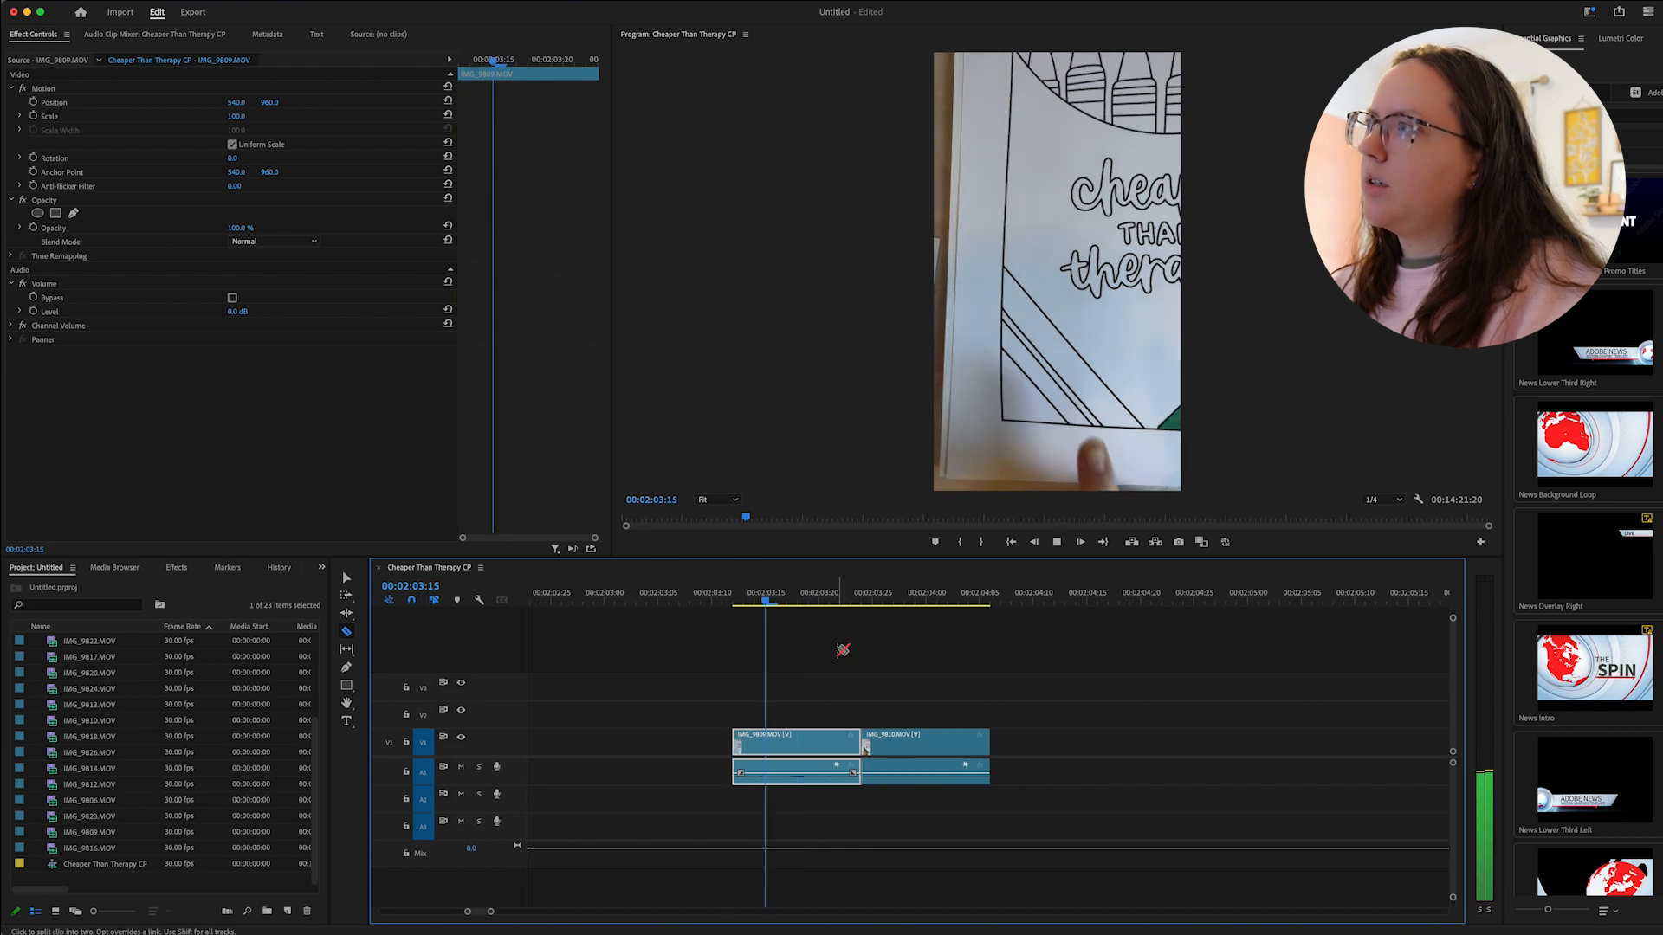
{"action": "left_click", "coordinate": [845, 711]}
{"action": "key", "text": "space"}
{"action": "key", "text": "space"}
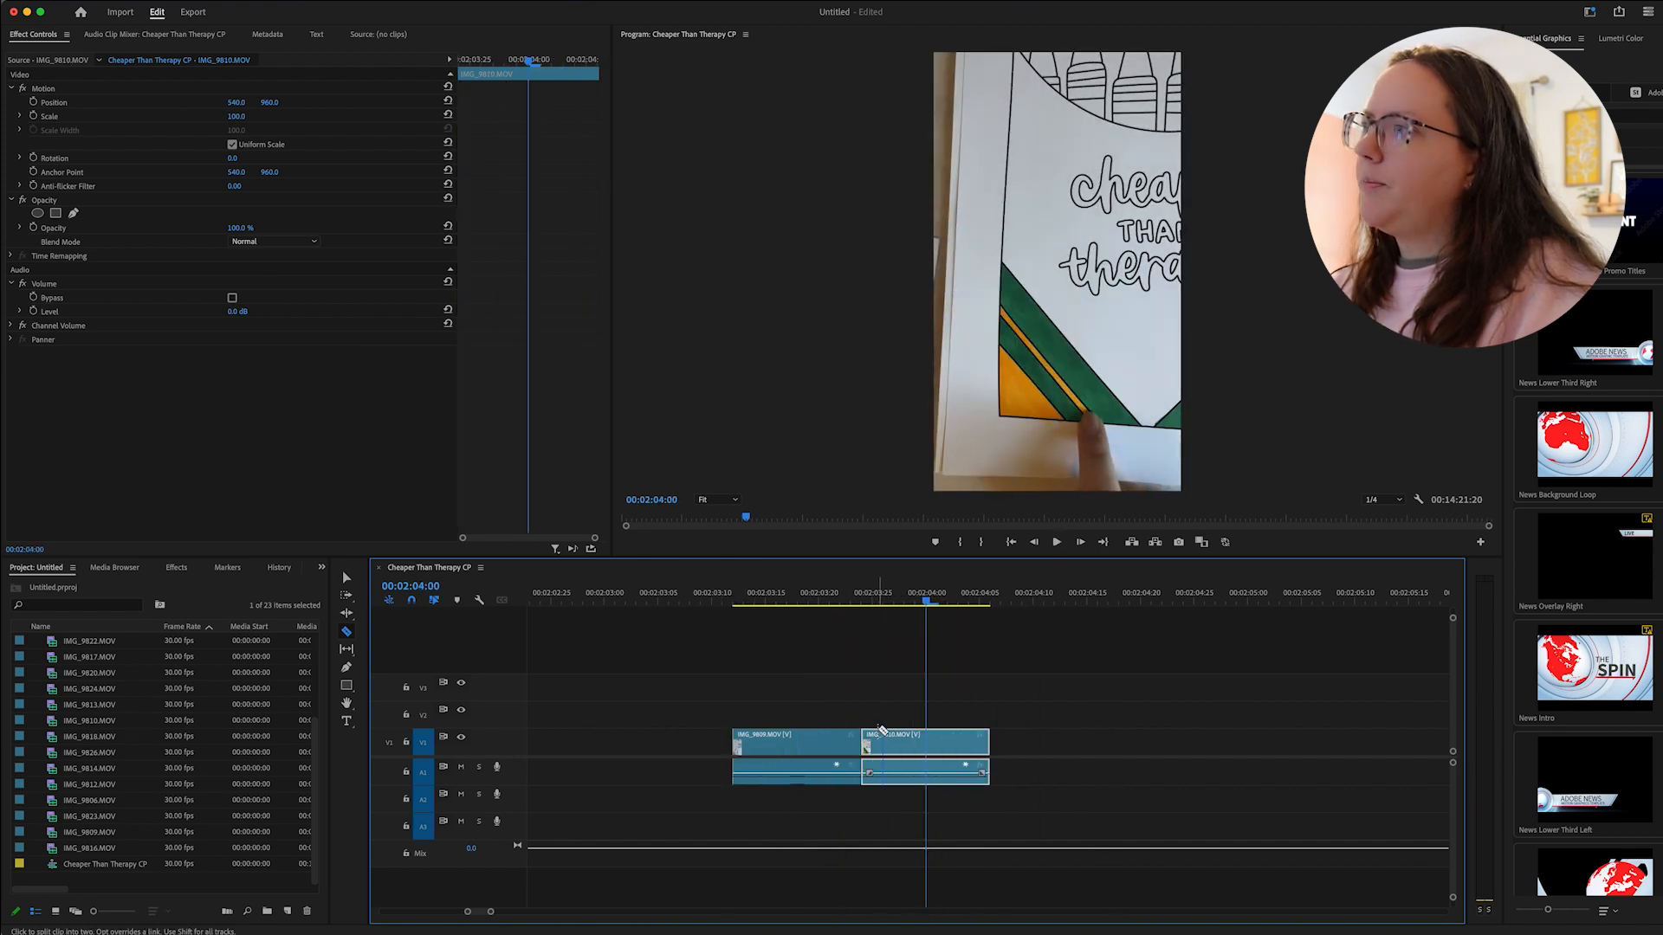
{"action": "key", "text": "Up"}
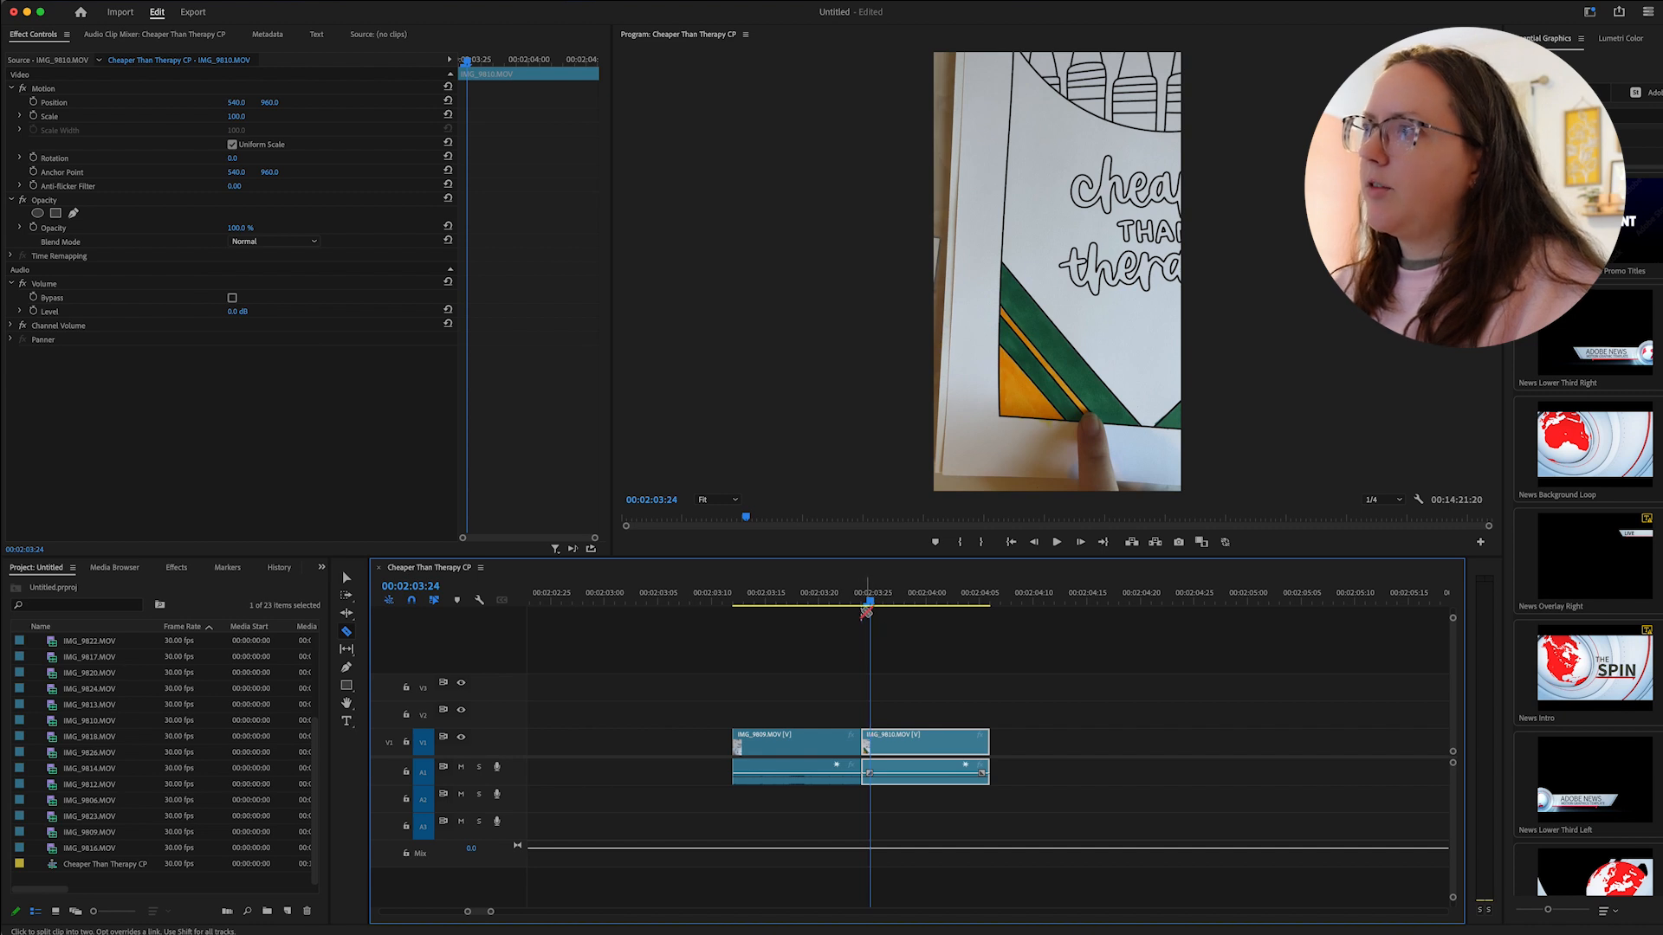
{"action": "left_click_drag", "start_coordinate": [869, 603], "coordinate": [907, 633]}
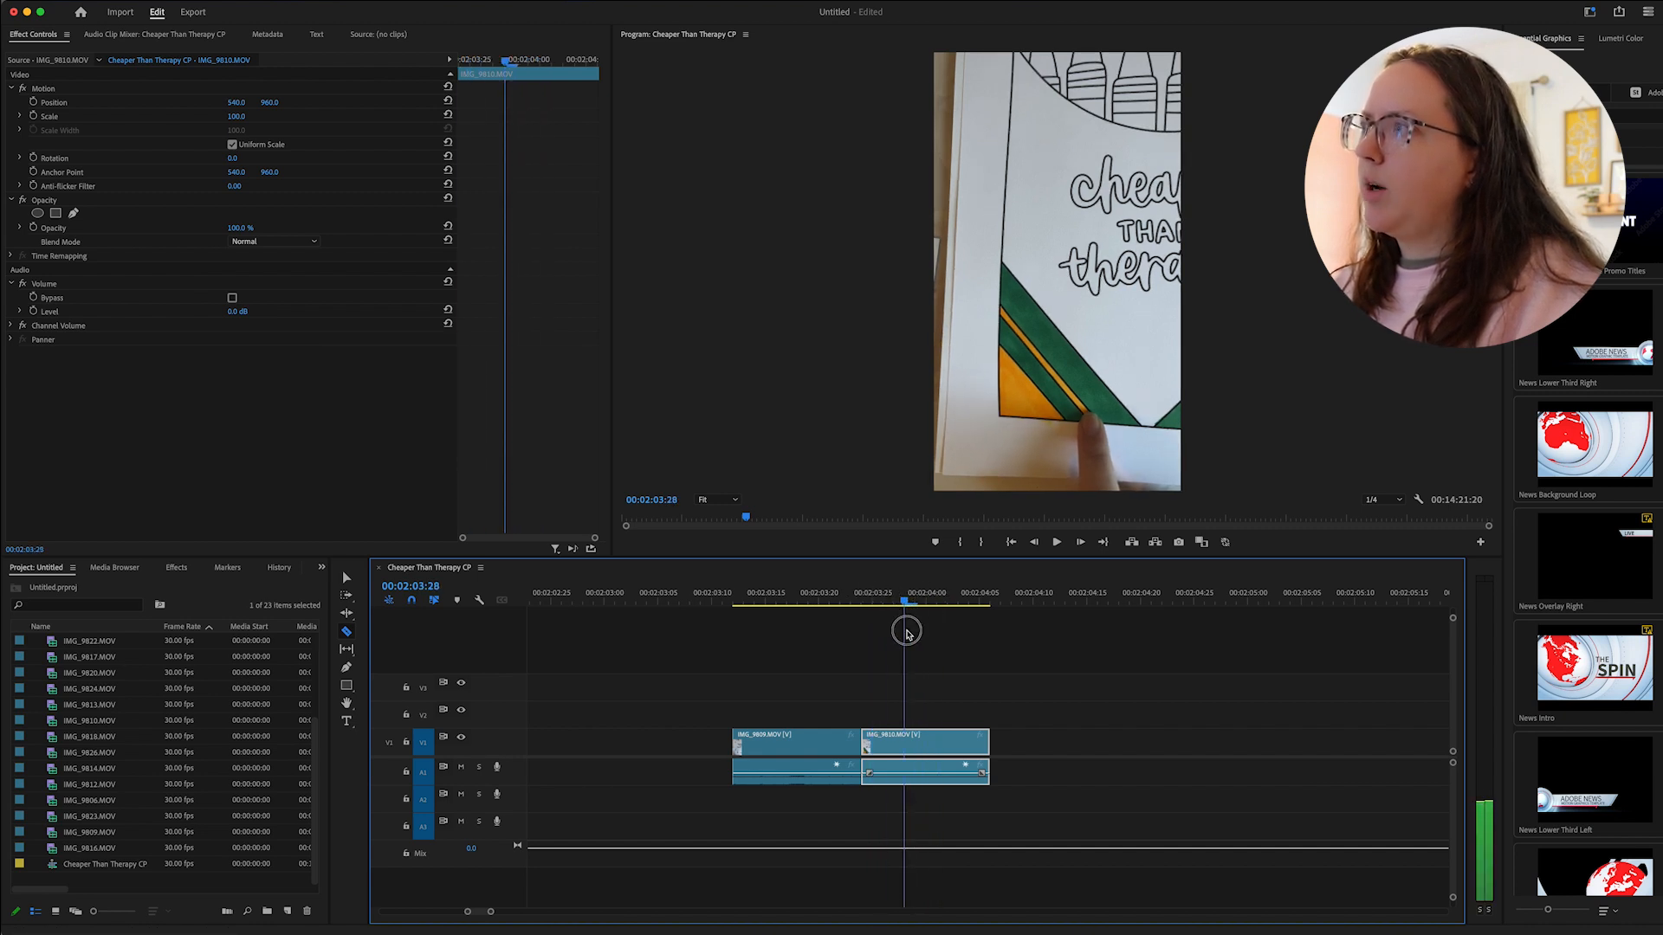
{"action": "key", "text": "q"}
{"action": "key", "text": "space"}
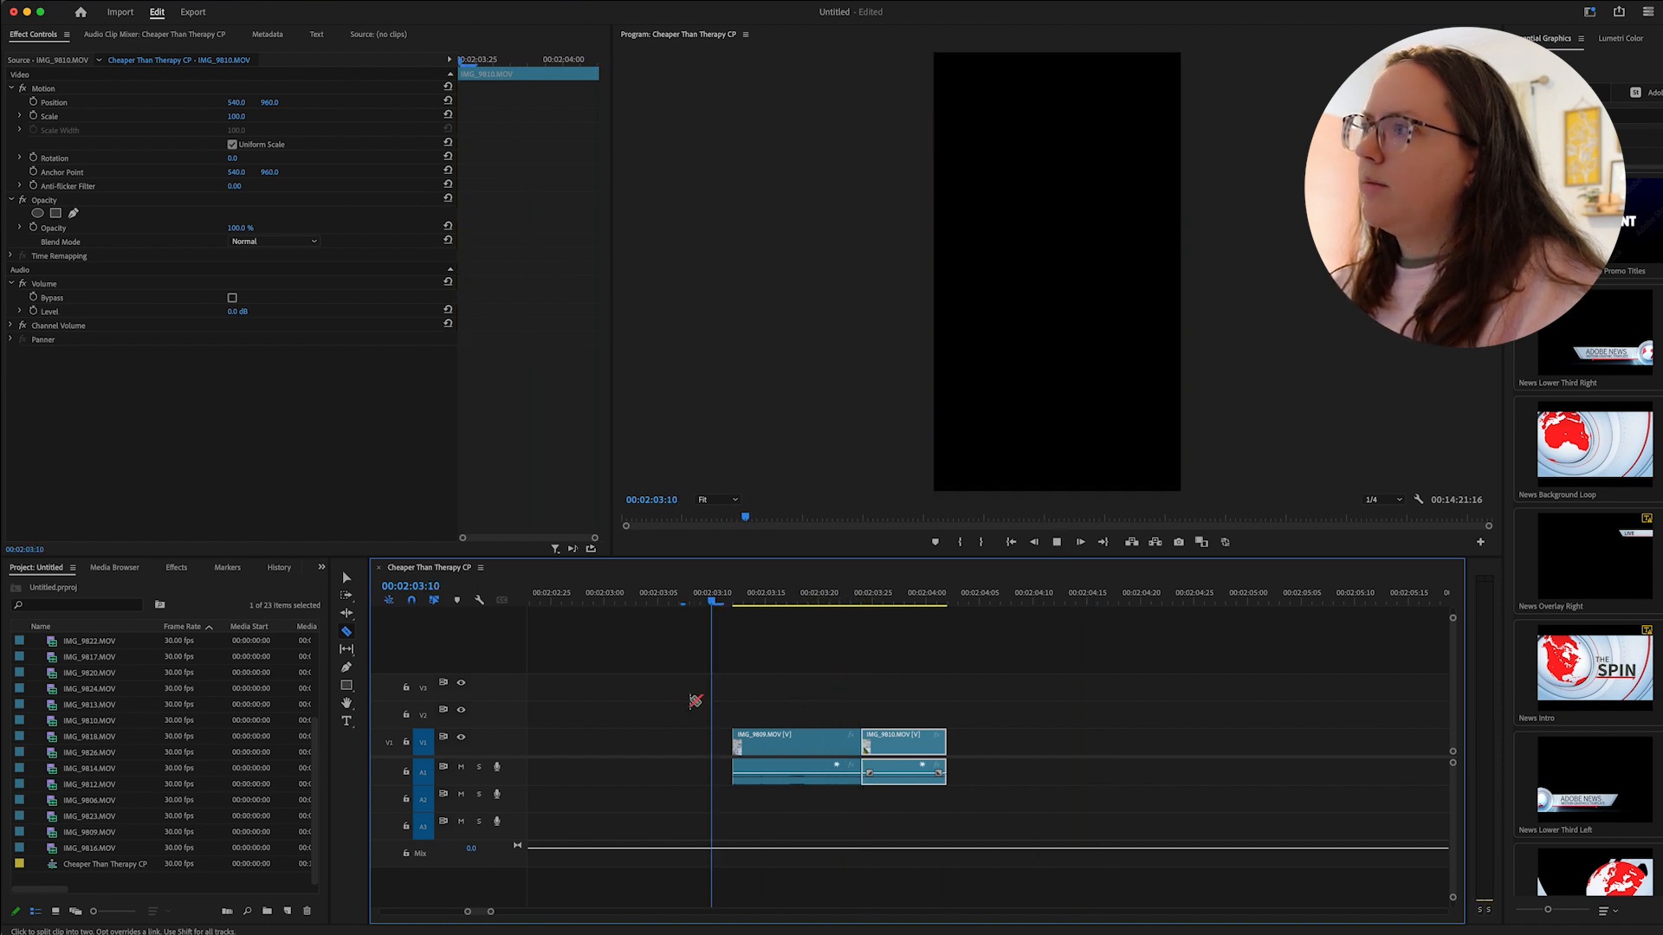
Find the frame where the finger touches the page, ripple trim the end of IMG_9809.MOV there, and play back the transition.
{"action": "left_click", "coordinate": [847, 719]}
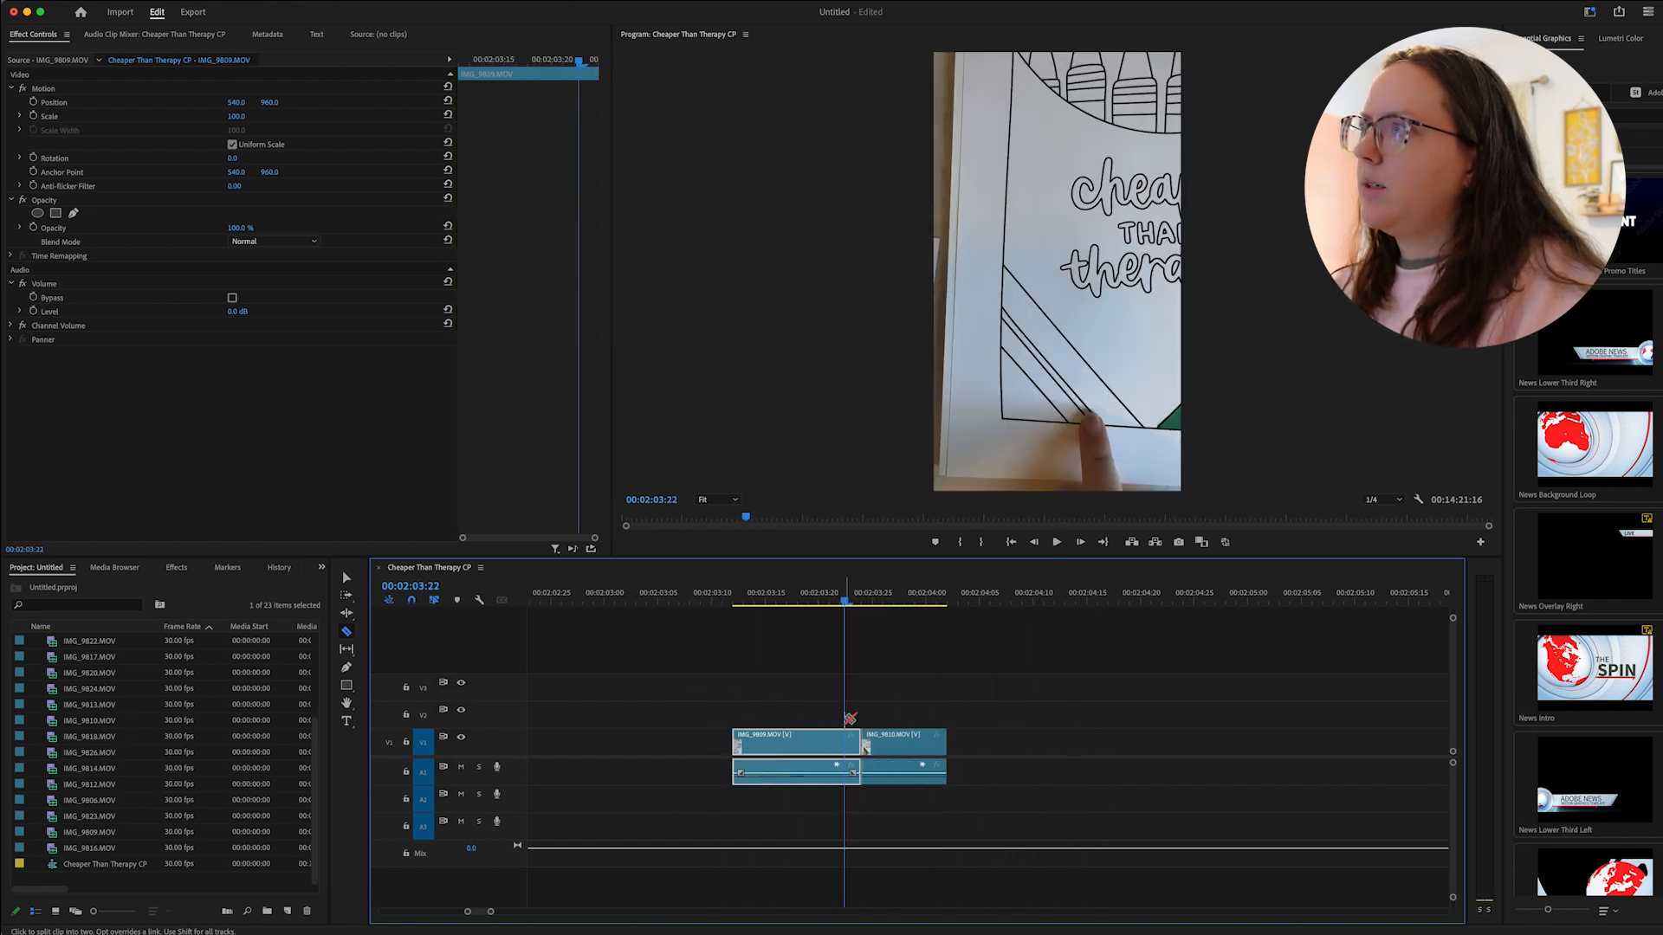
{"action": "key", "text": "Right"}
{"action": "key", "text": "Right"}
{"action": "key", "text": "Left"}
{"action": "key", "text": "Left"}
{"action": "key", "text": "Left"}
{"action": "key", "text": "Left"}
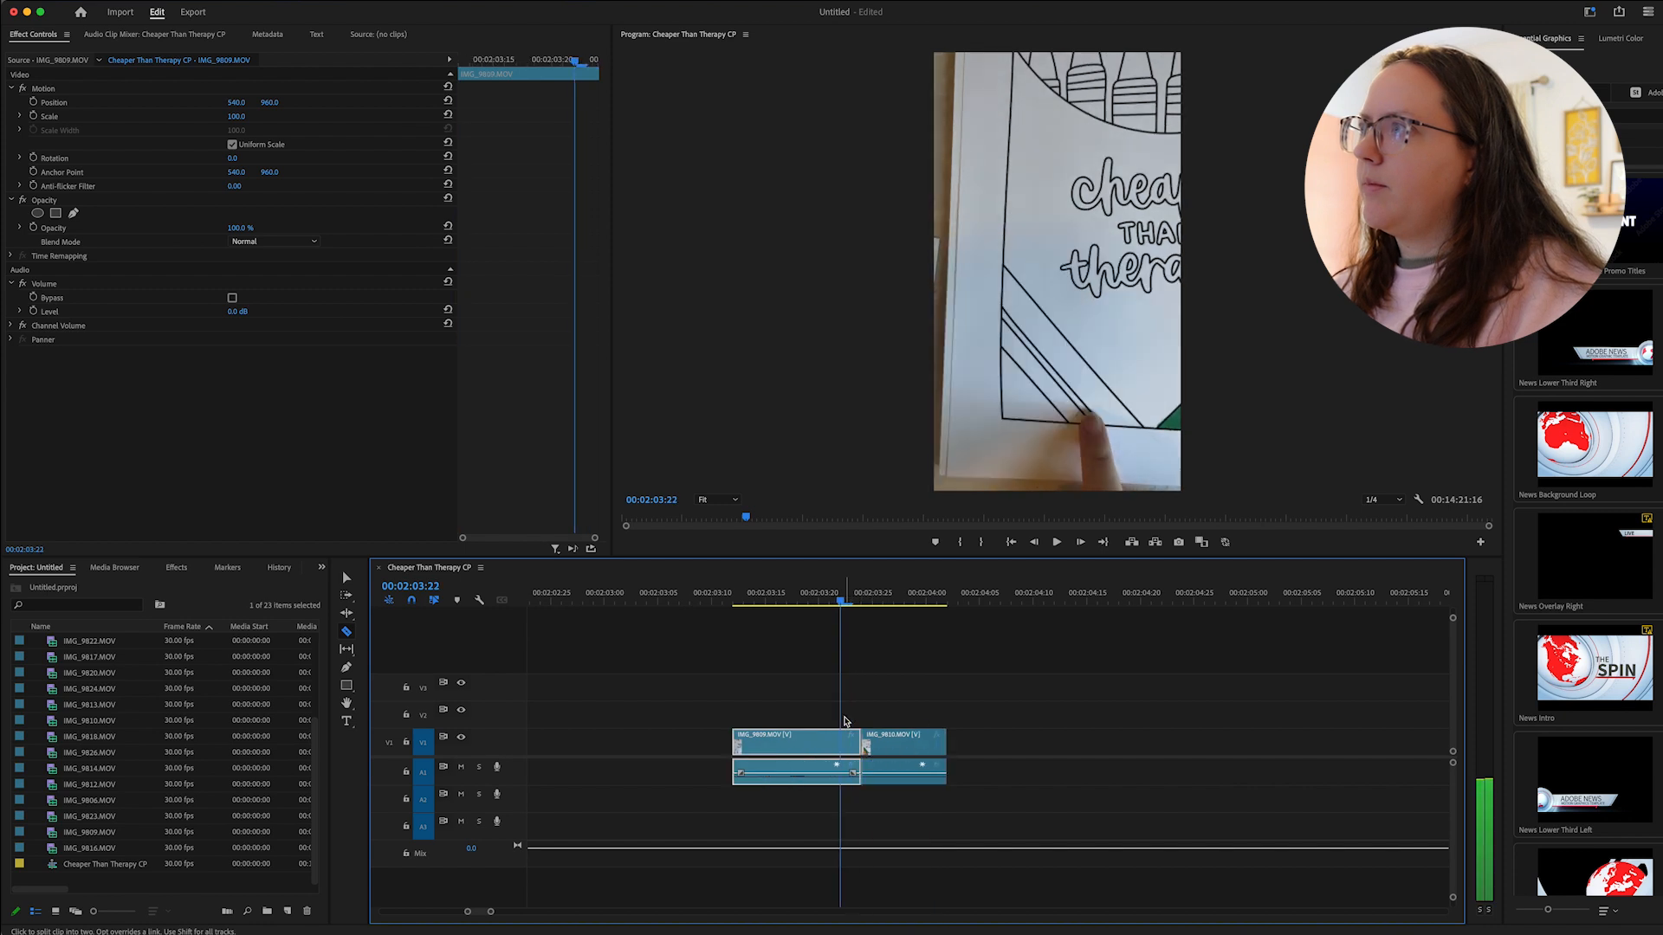
{"action": "key", "text": "Left"}
{"action": "key", "text": "Right"}
{"action": "key", "text": "Right"}
{"action": "key", "text": "Right"}
{"action": "key", "text": "w"}
{"action": "left_click", "coordinate": [690, 726]}
{"action": "key", "text": "space"}
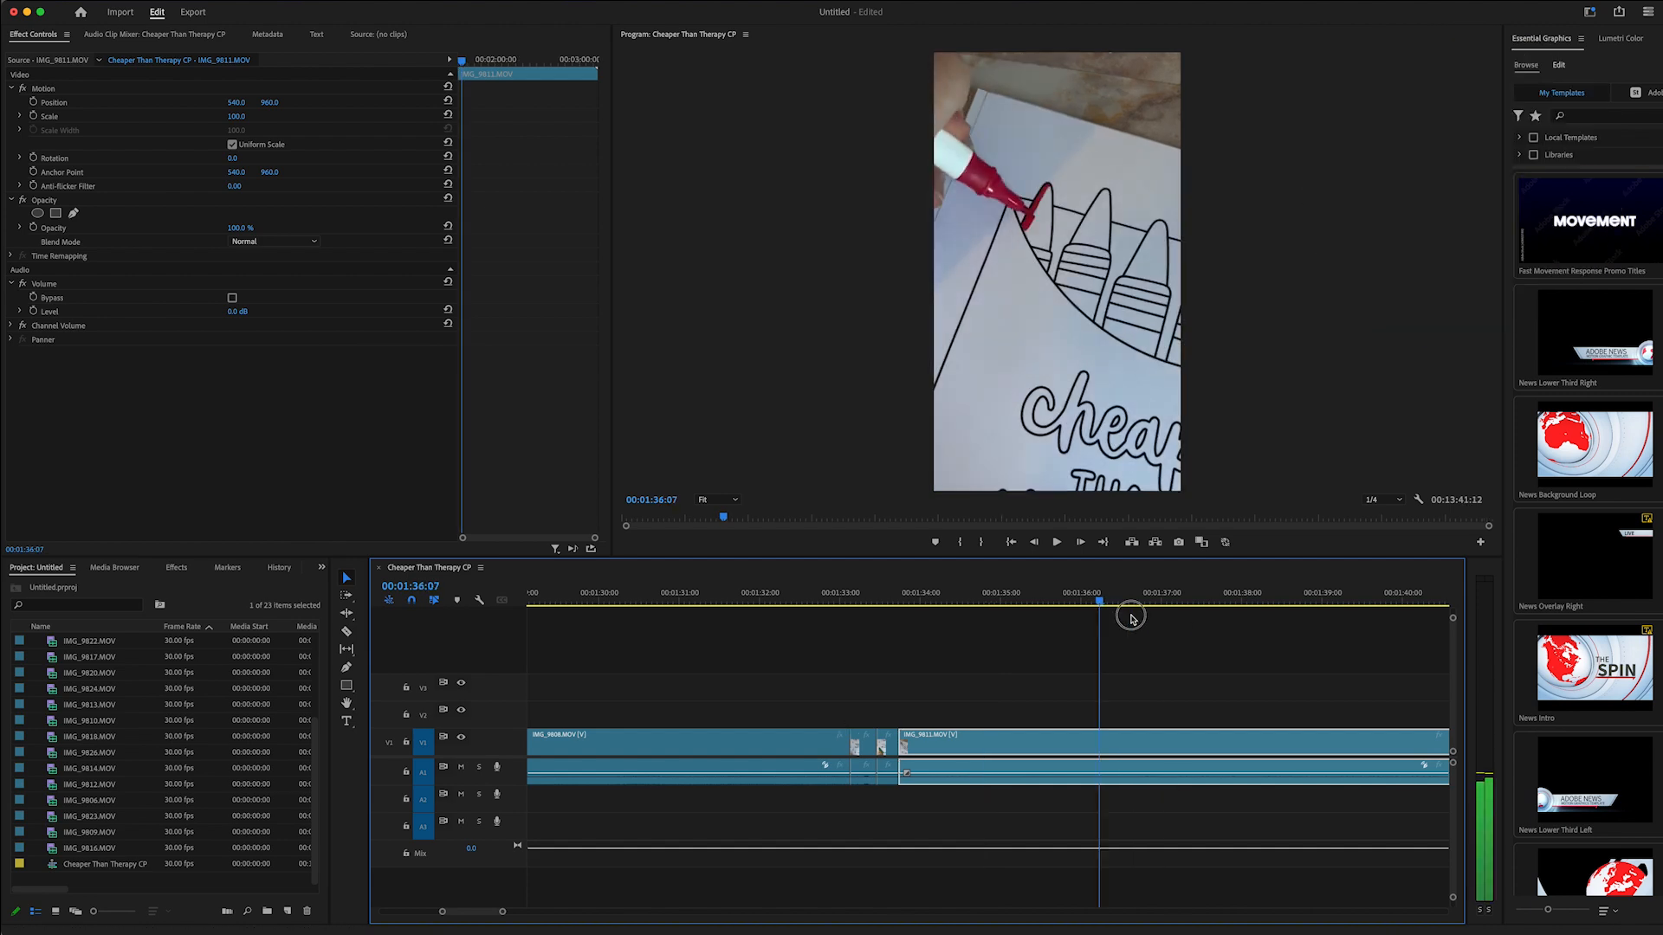
Review the footage near the end of the sequence, and delete the short IMG_9824.MOV piece directly before IMG_9825.MOV.
{"action": "left_click_drag", "start_coordinate": [1132, 616], "coordinate": [753, 609]}
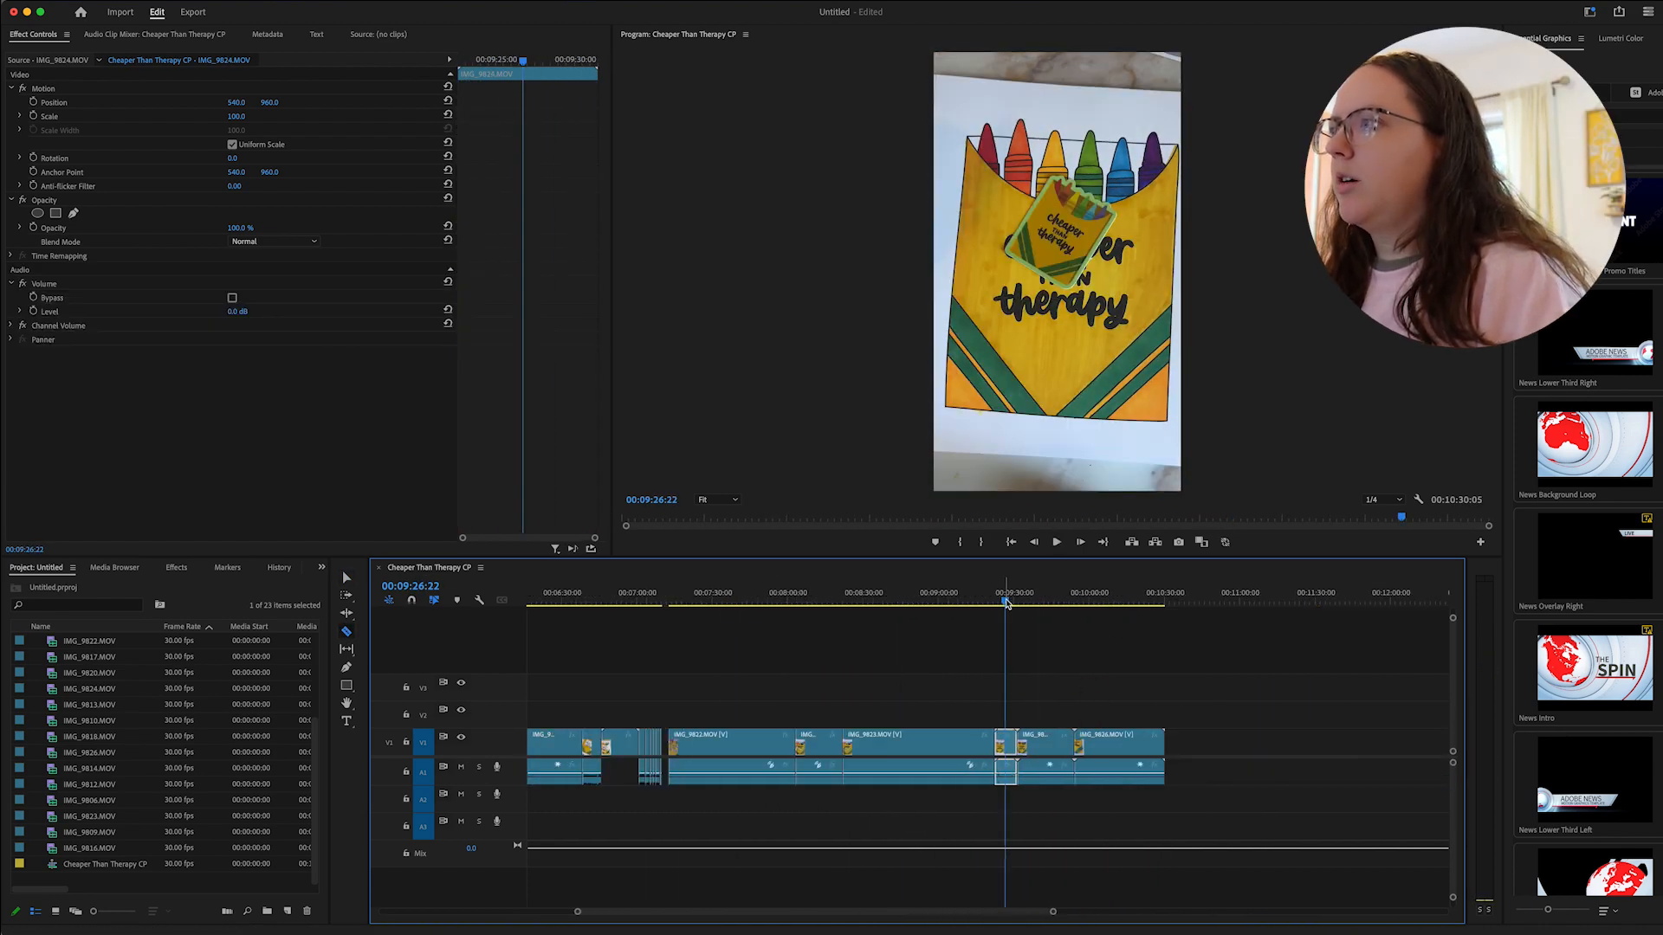
{"action": "left_click_drag", "start_coordinate": [1006, 604], "coordinate": [1067, 600]}
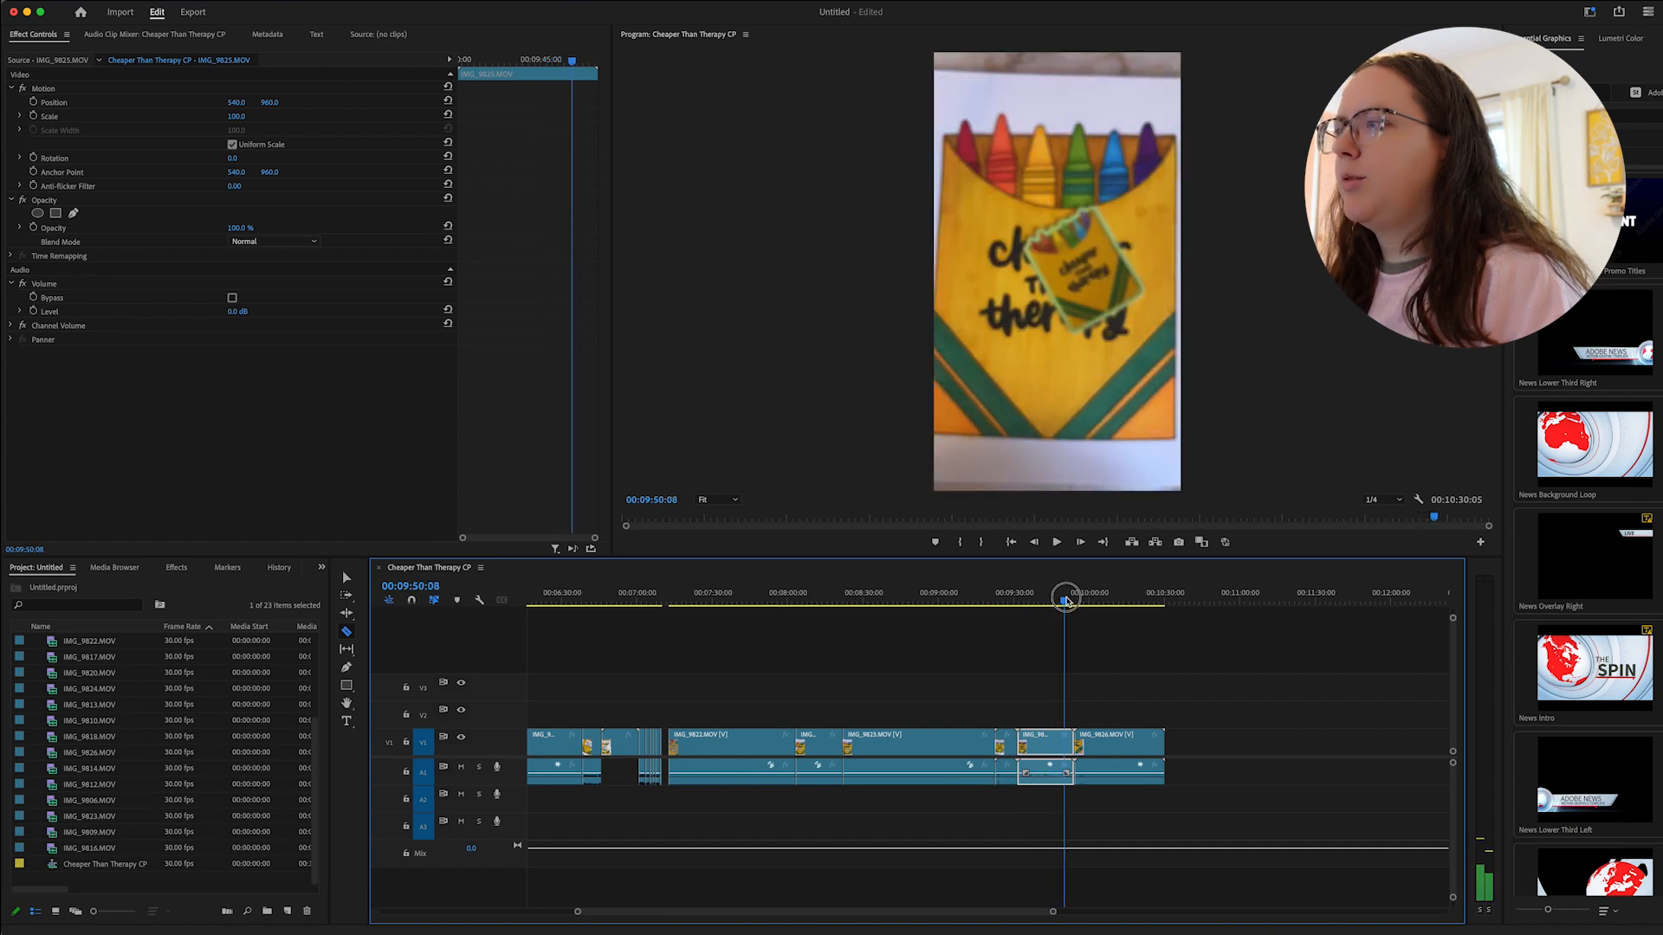
{"action": "key", "text": "v"}
{"action": "left_click", "coordinate": [1004, 734]}
{"action": "key", "text": "Delete"}
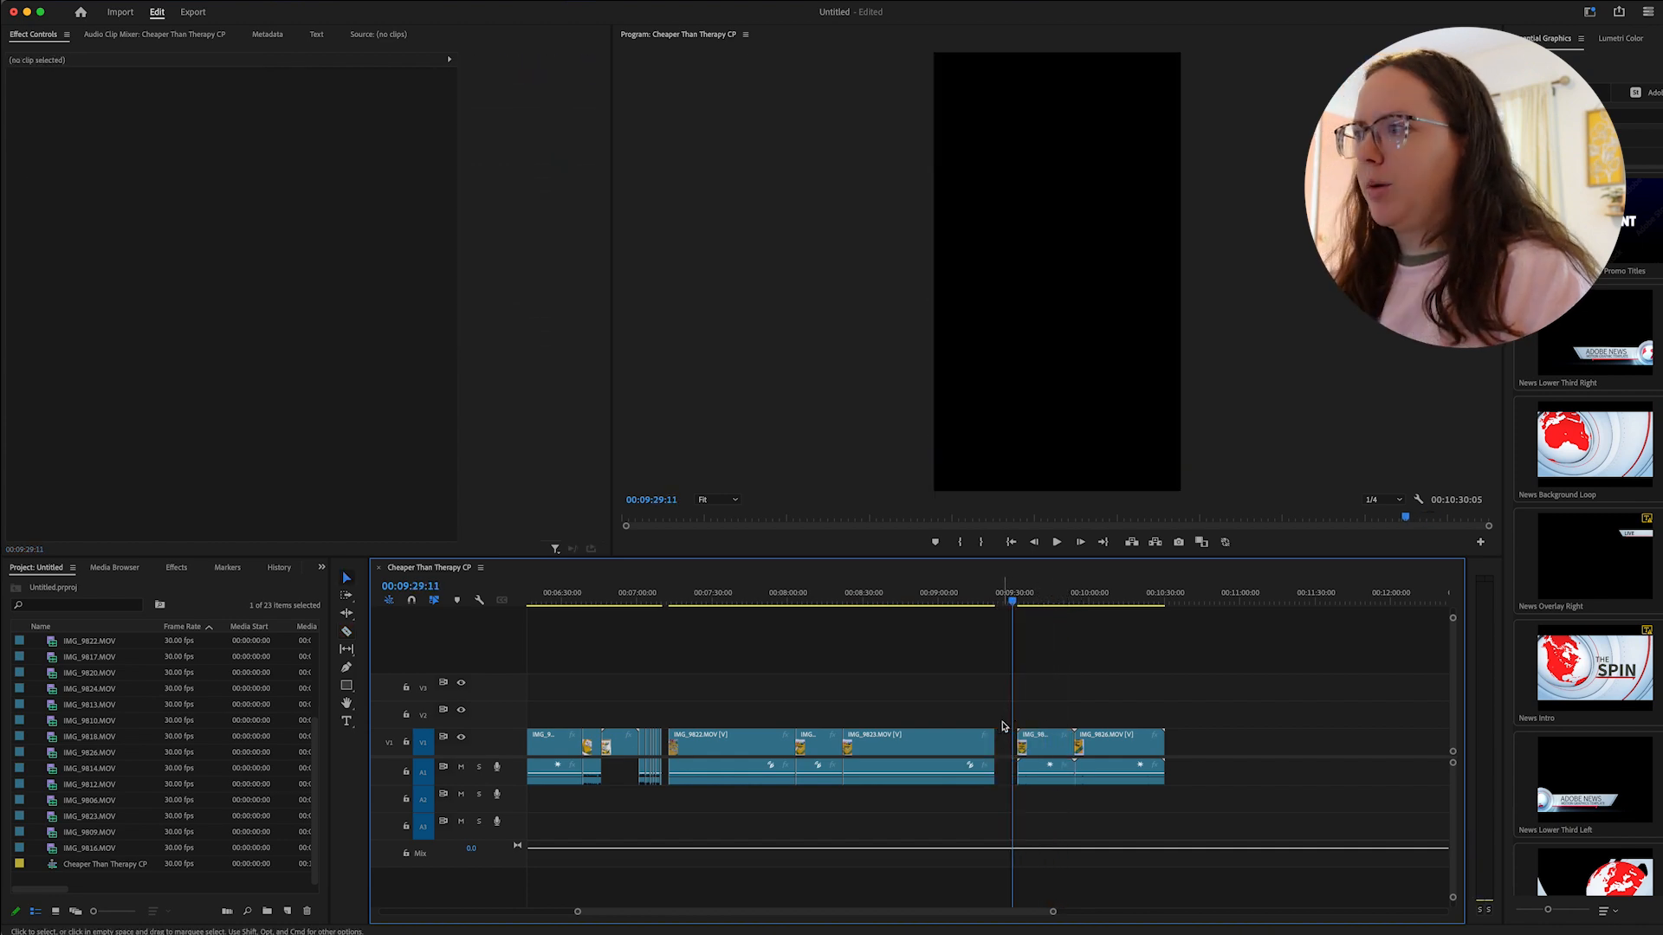
Set IMG_9805.MOV and IMG_9825.MOV next to each other past the end of the other clips.
{"action": "scroll", "coordinate": [996, 725], "scroll_direction": "left", "scroll_amount": 10}
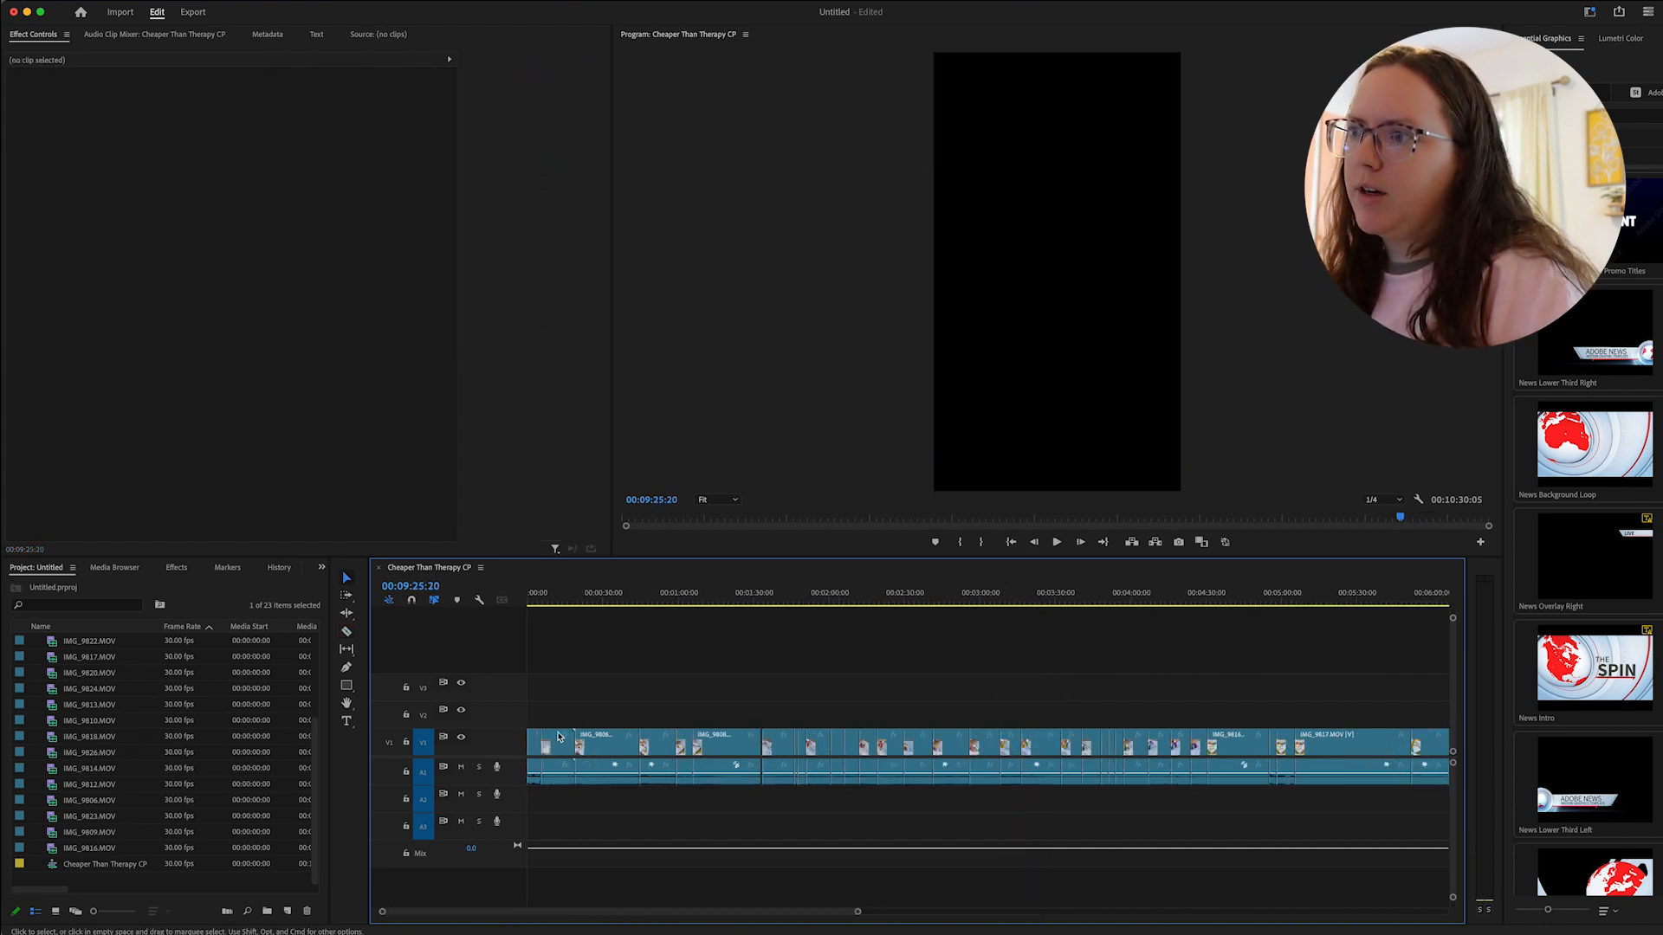
{"action": "scroll", "coordinate": [551, 743], "scroll_direction": "right", "scroll_amount": 10}
{"action": "left_click_drag", "start_coordinate": [835, 743], "coordinate": [1060, 751]}
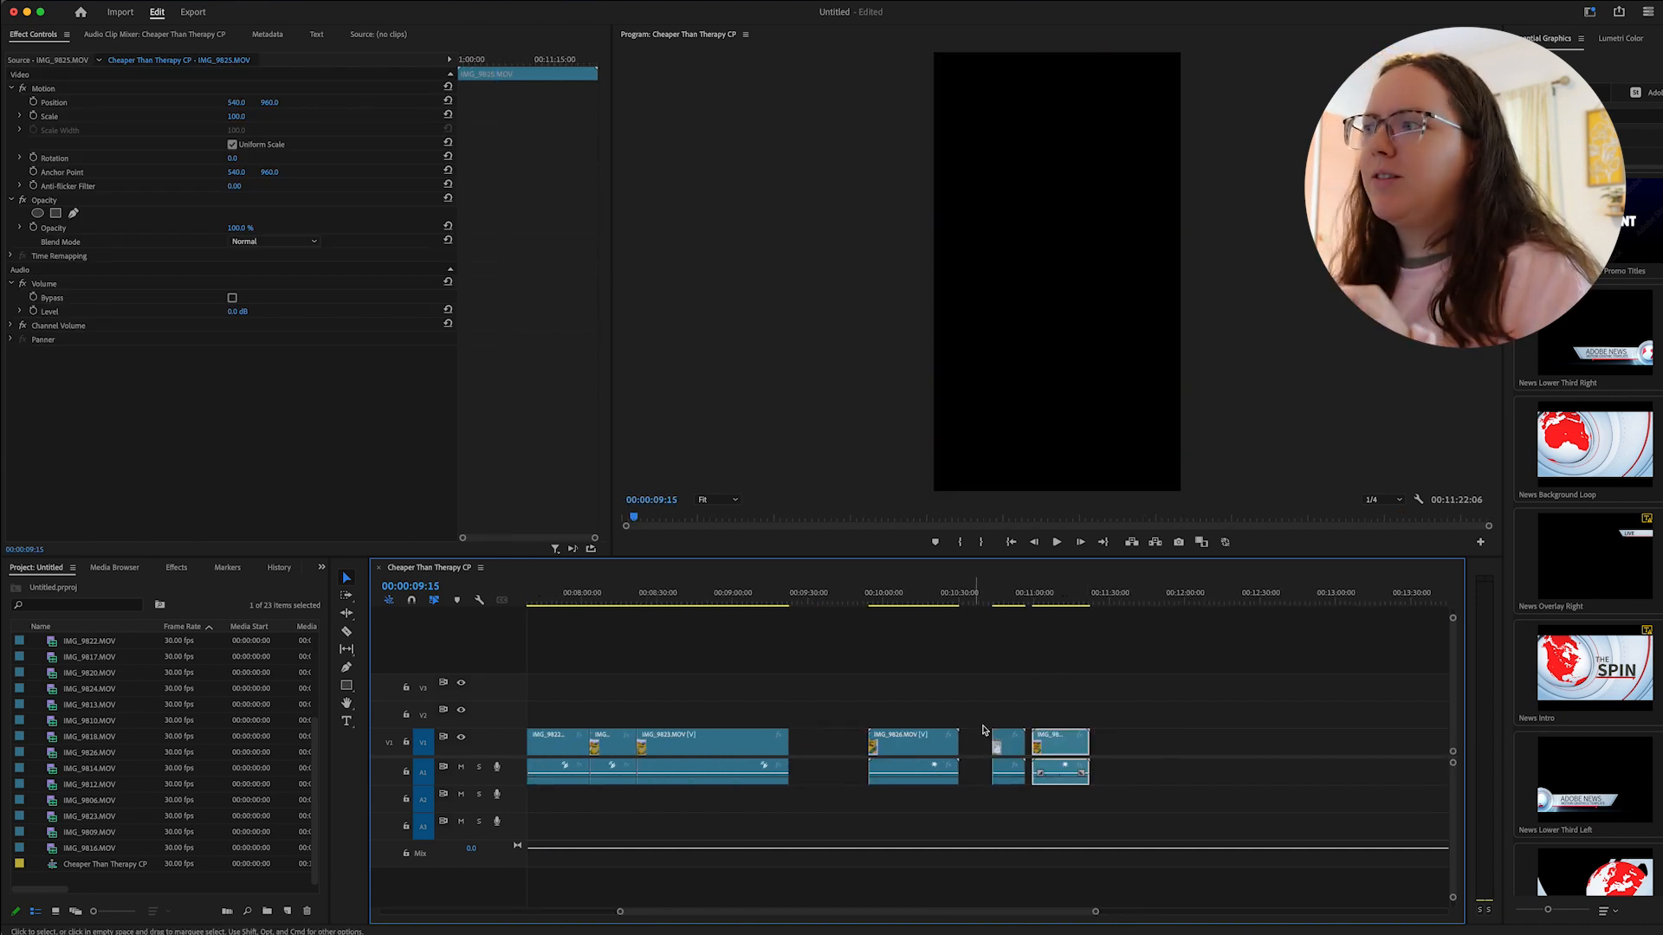
Ripple trim the start of IMG_9805.MOV up to the sticker coming into view over the uncolored page.
{"action": "left_click", "coordinate": [996, 714]}
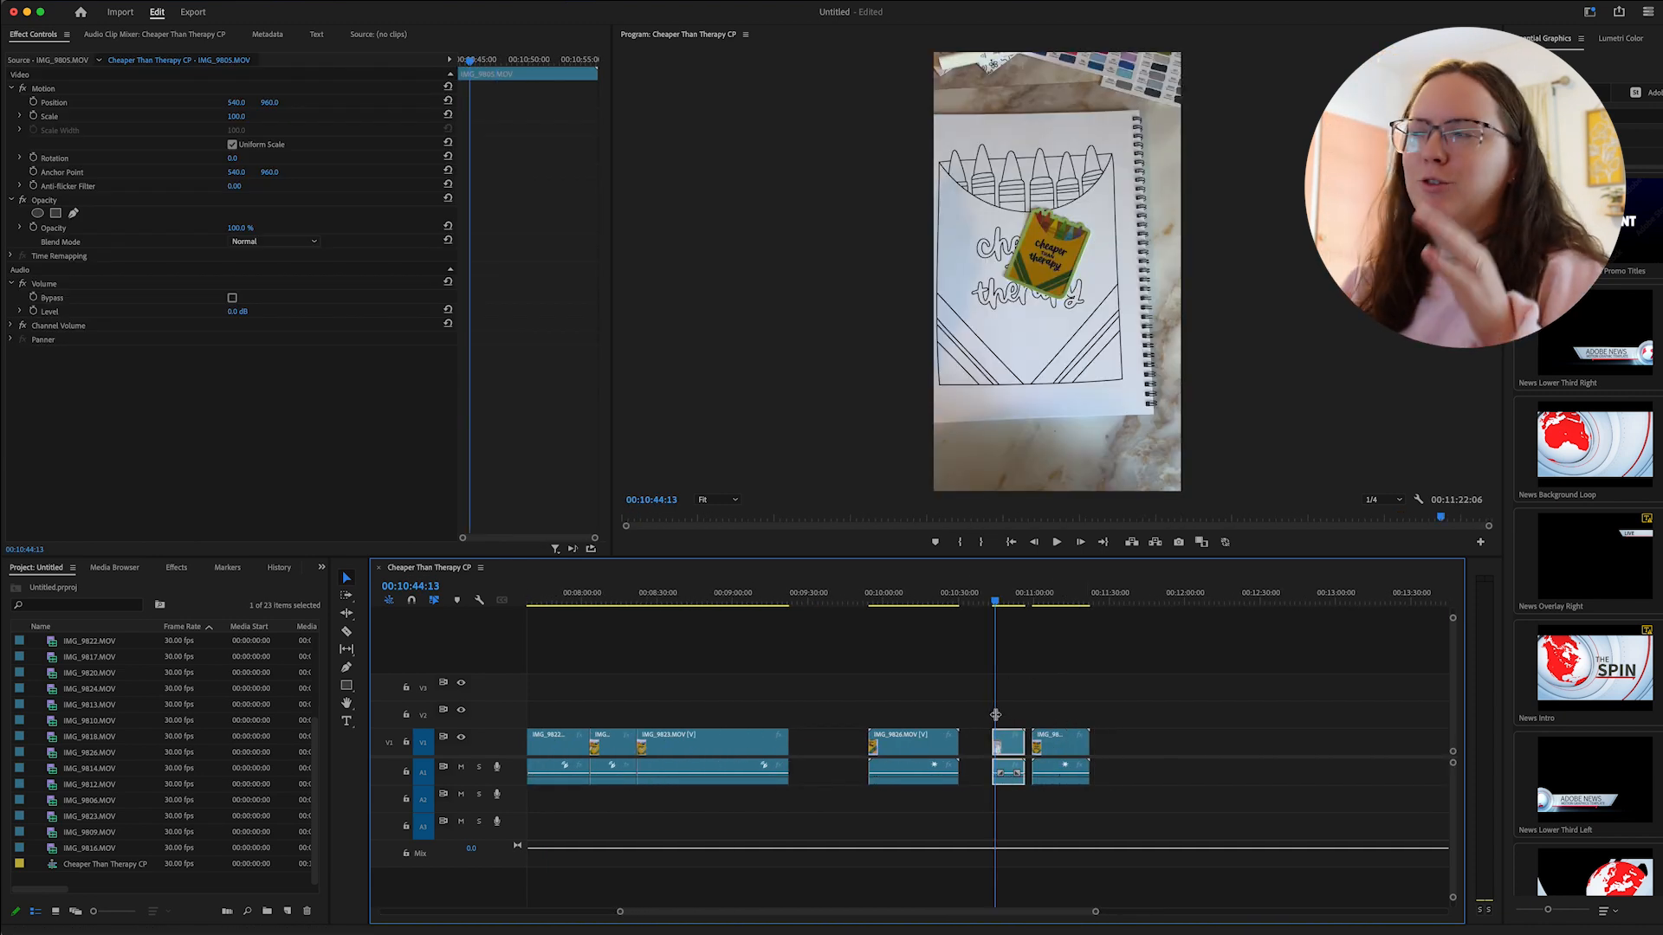
{"action": "key", "text": "="}
{"action": "key", "text": "="}
{"action": "key", "text": "="}
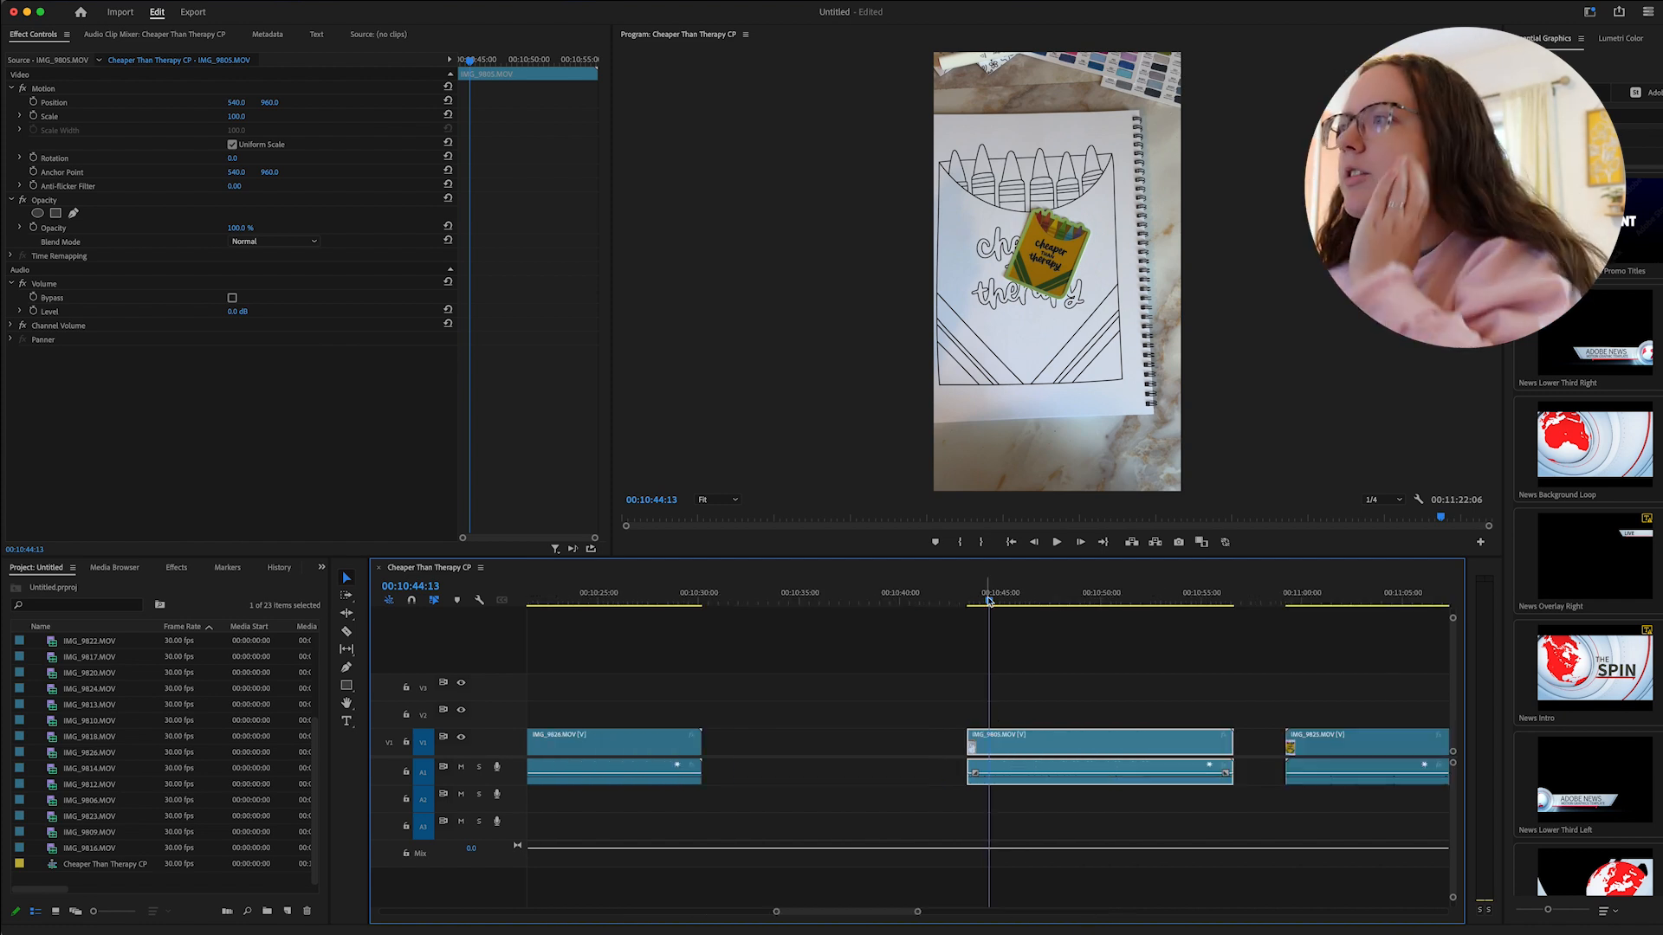
{"action": "left_click_drag", "start_coordinate": [975, 603], "coordinate": [1107, 643]}
{"action": "key", "text": "q"}
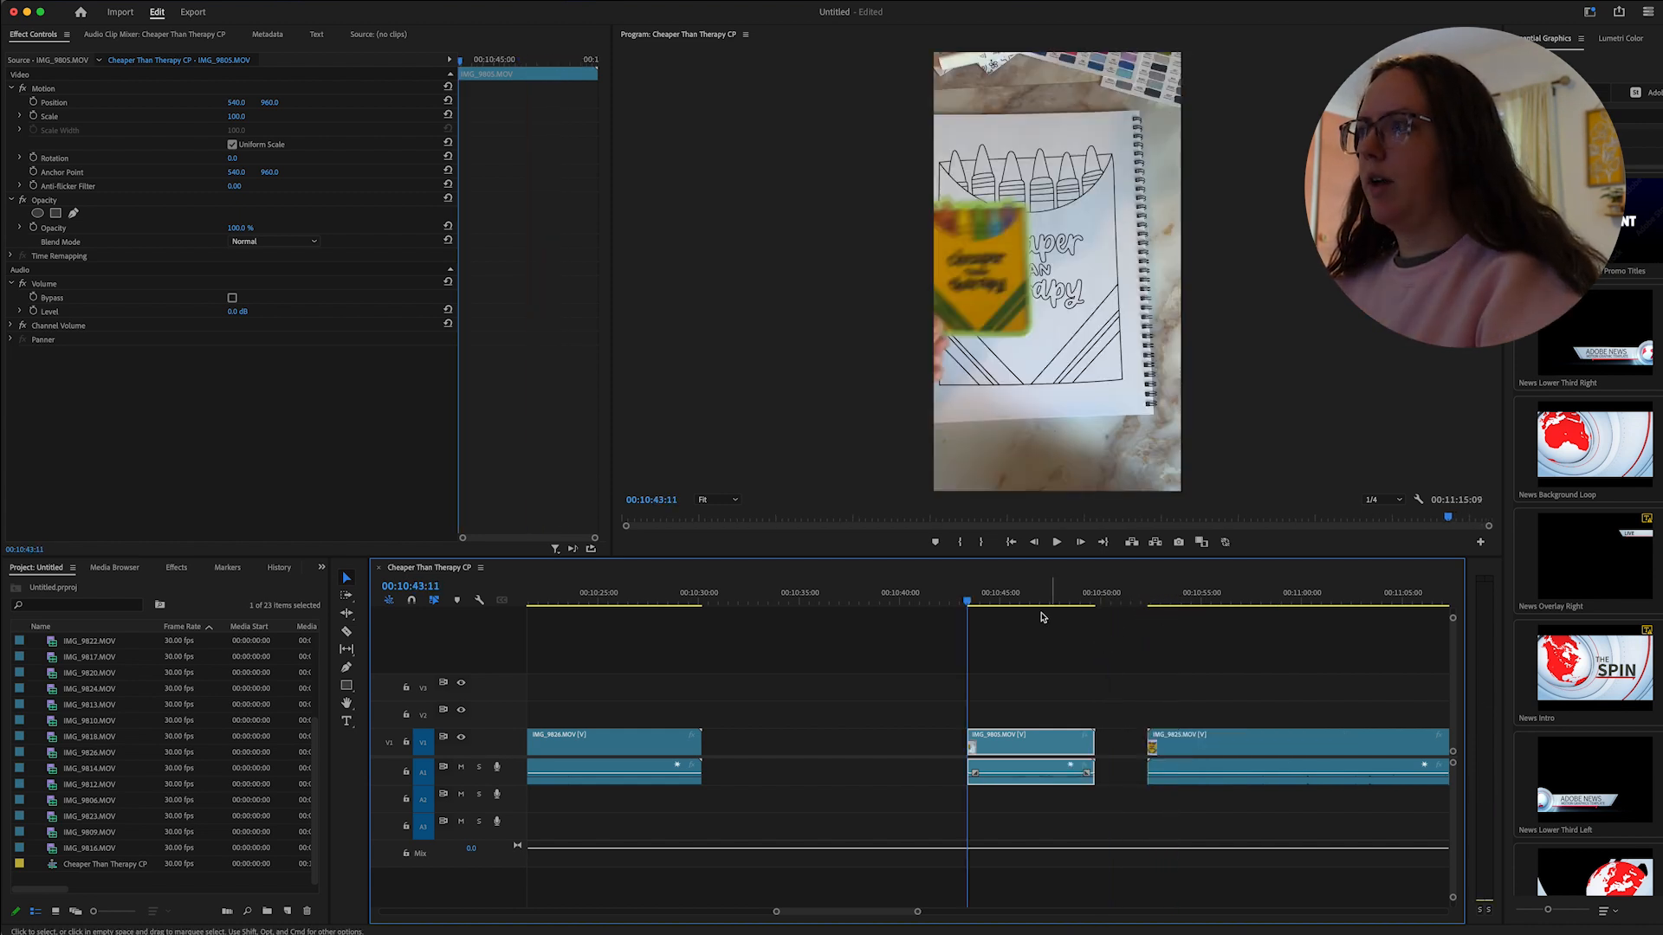
Compare the sticker placement in both clips, and ripple trim IMG_9825.MOV to a short section around the sticker landing on the colored page.
{"action": "left_click_drag", "start_coordinate": [967, 603], "coordinate": [1301, 636]}
{"action": "key", "text": "Up"}
{"action": "scroll", "coordinate": [1082, 658], "scroll_direction": "left", "scroll_amount": 5}
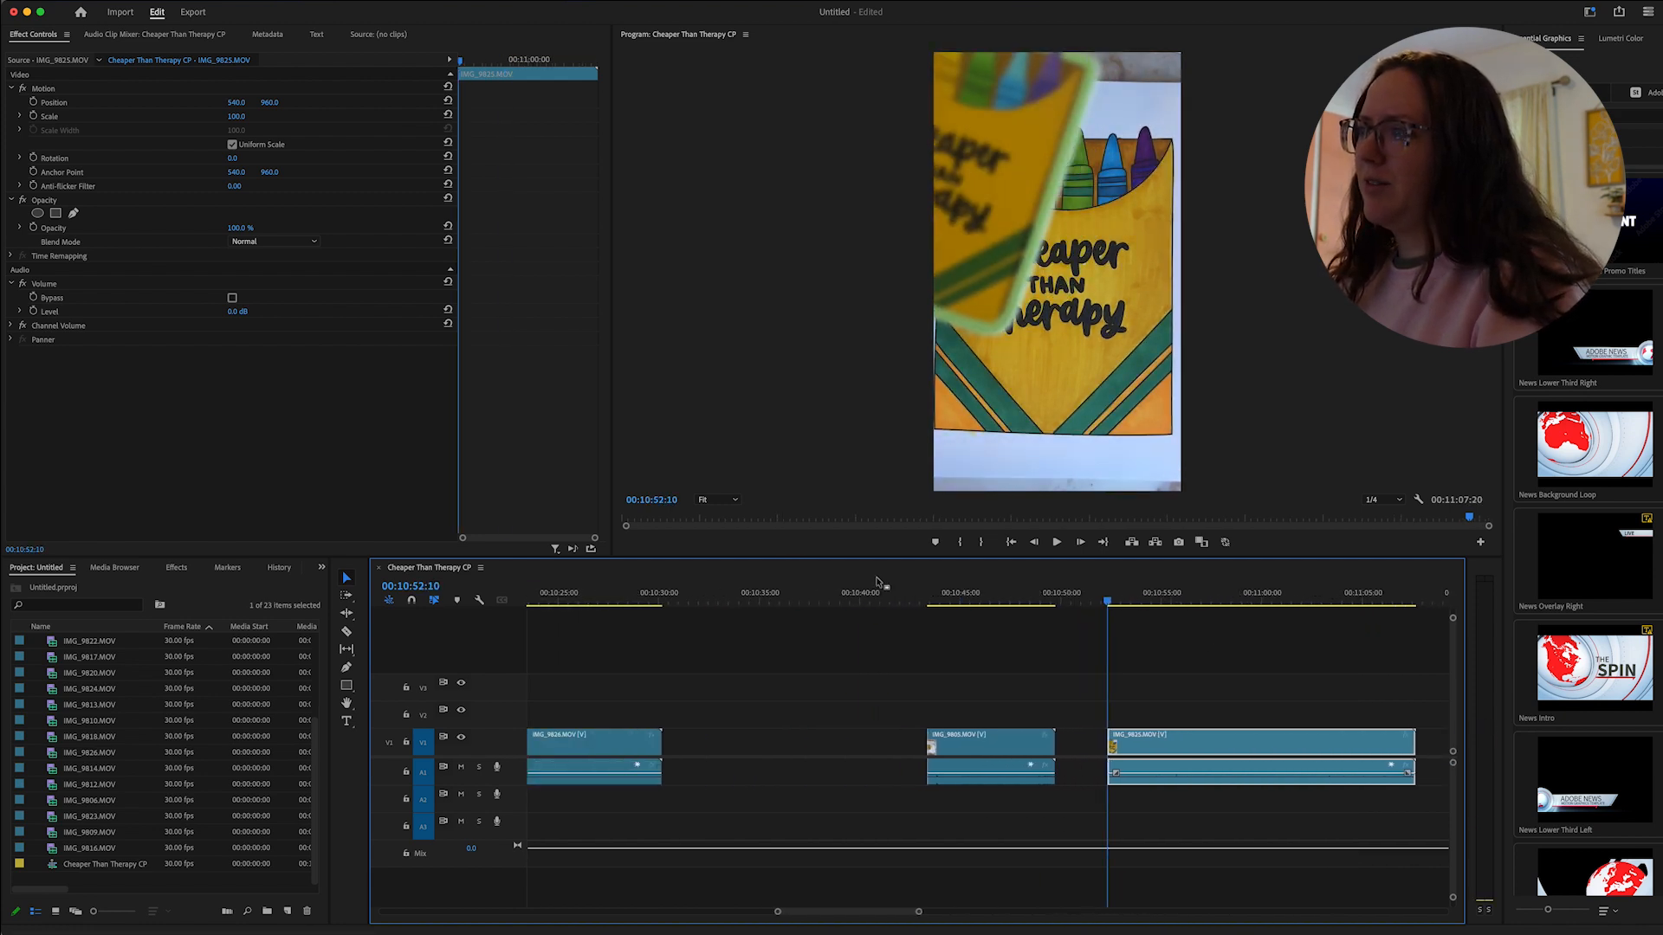
{"action": "scroll", "coordinate": [1083, 693], "scroll_direction": "right", "scroll_amount": 6}
{"action": "left_click_drag", "start_coordinate": [788, 600], "coordinate": [862, 614]}
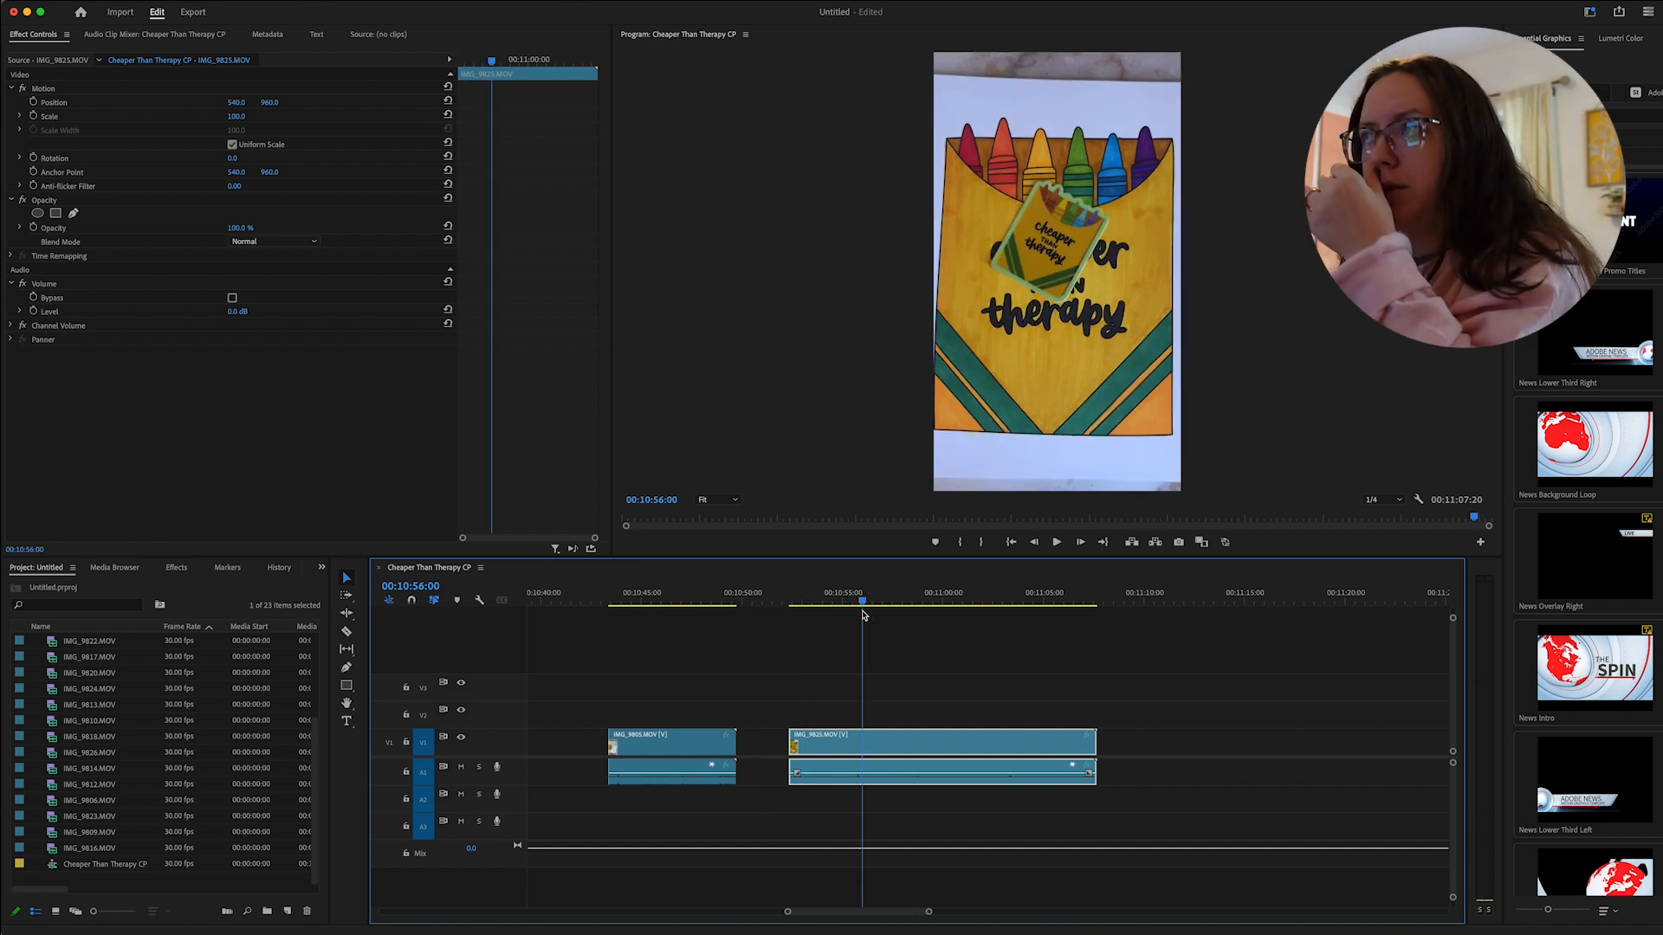
{"action": "left_click_drag", "start_coordinate": [862, 600], "coordinate": [650, 726]}
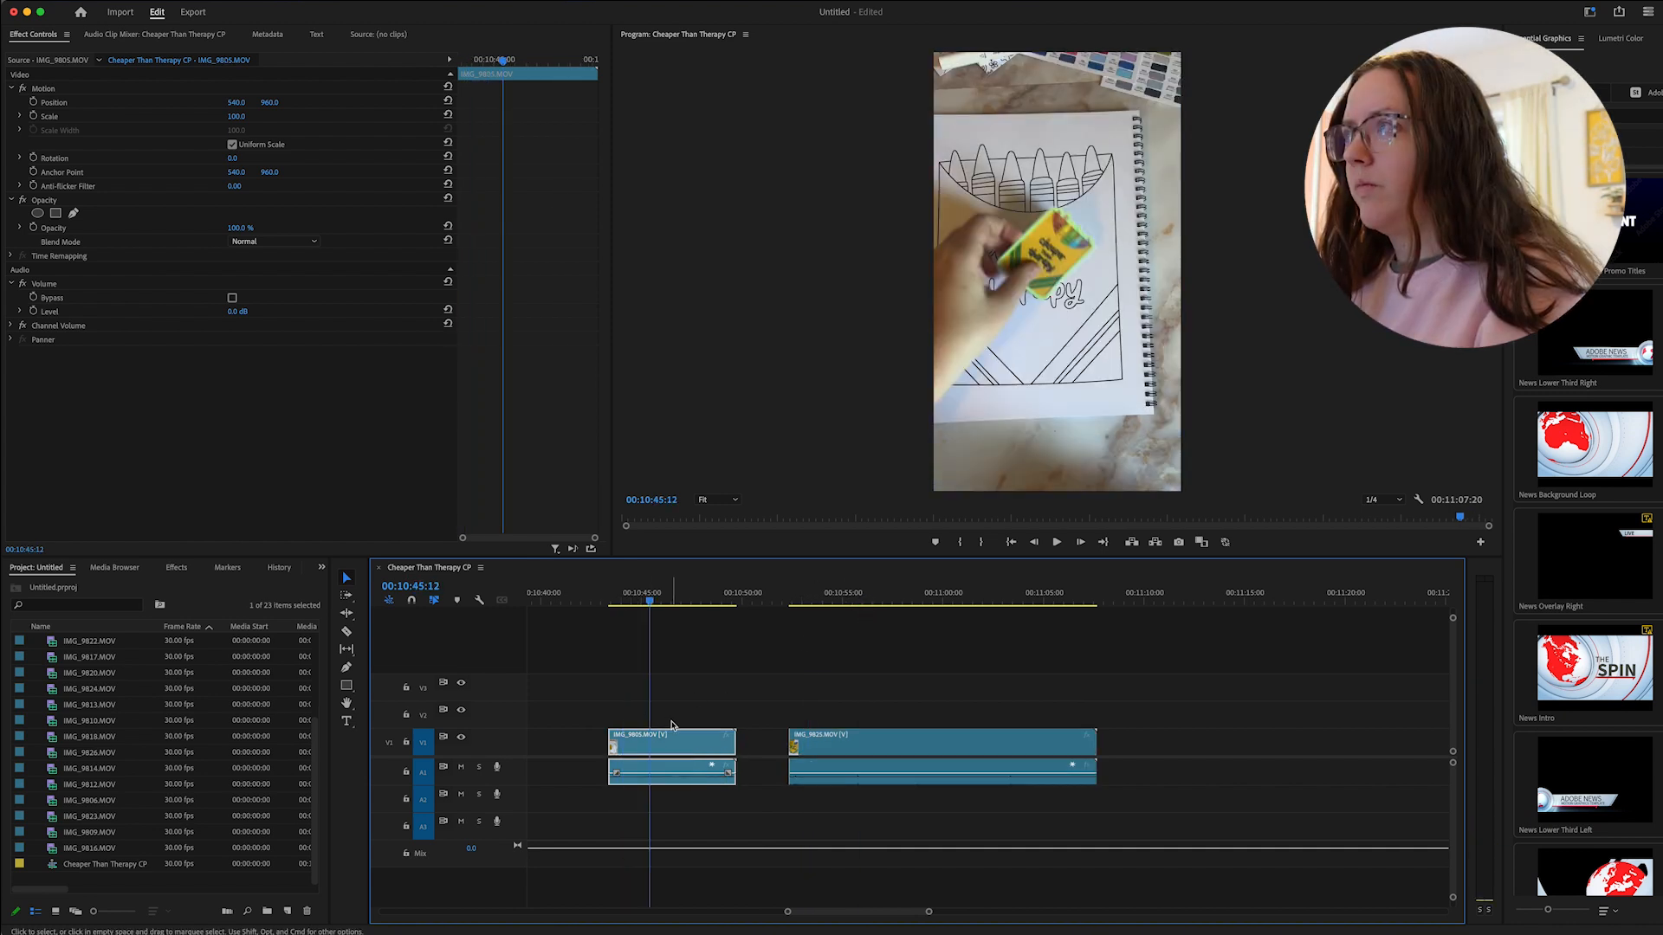
{"action": "left_click_drag", "start_coordinate": [873, 735], "coordinate": [955, 739]}
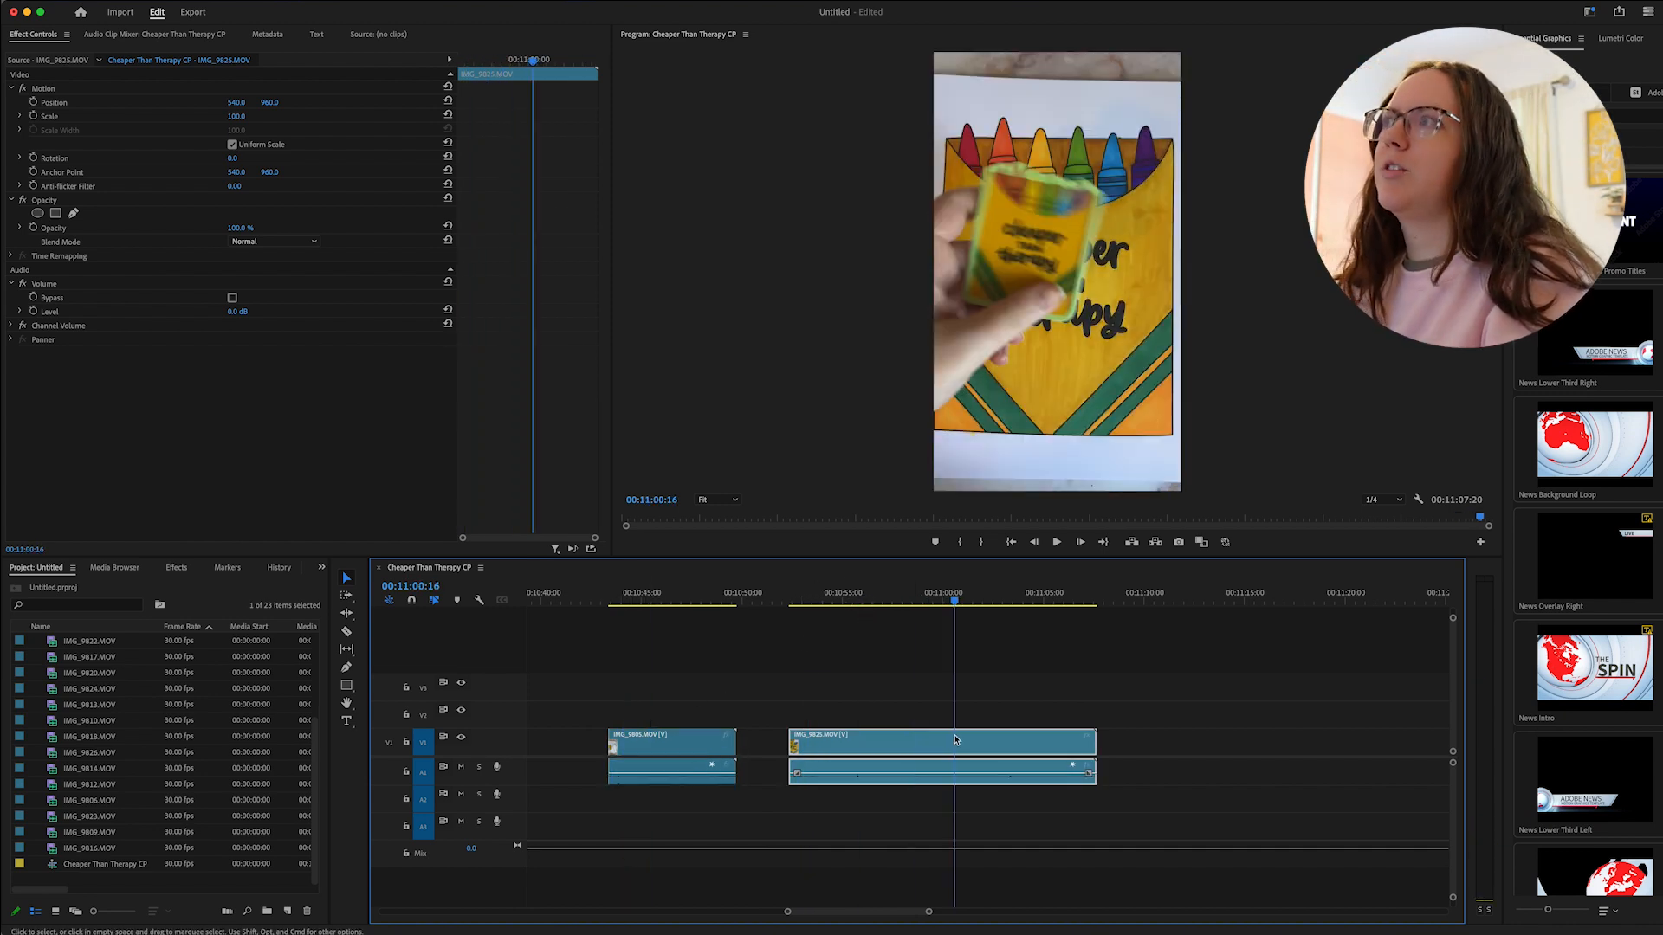
{"action": "left_click_drag", "start_coordinate": [959, 599], "coordinate": [872, 650]}
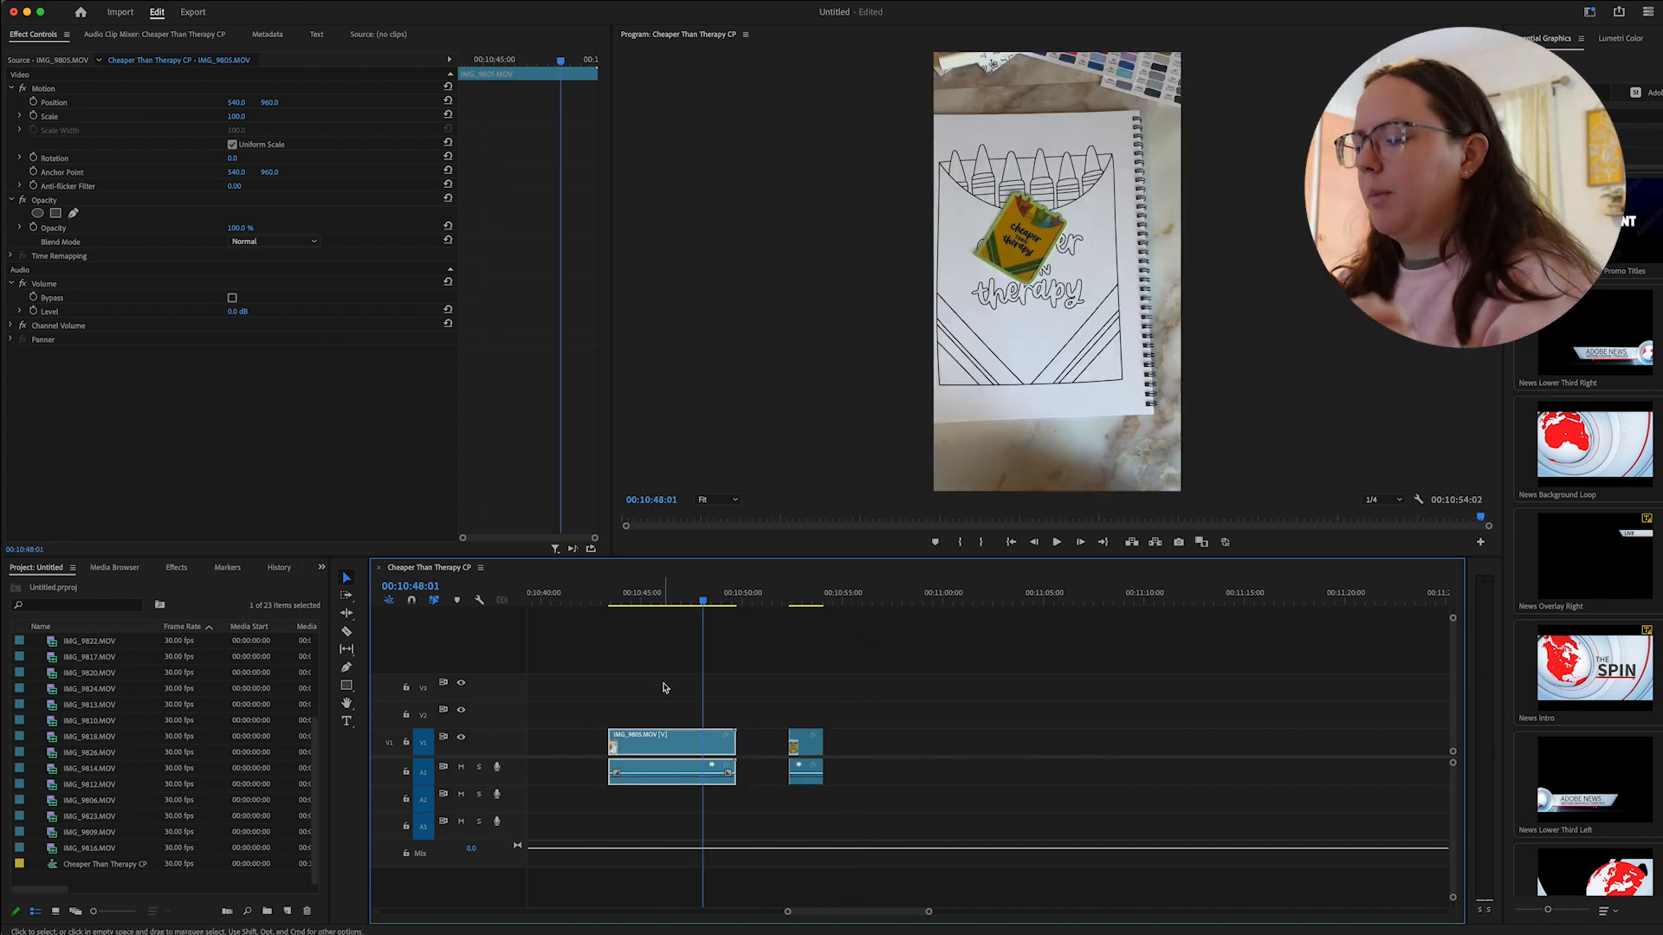
Shorten IMG_9805.MOV to end at 00:10:44:06, and close the gap before IMG_9825.MOV.
{"action": "key", "text": "="}
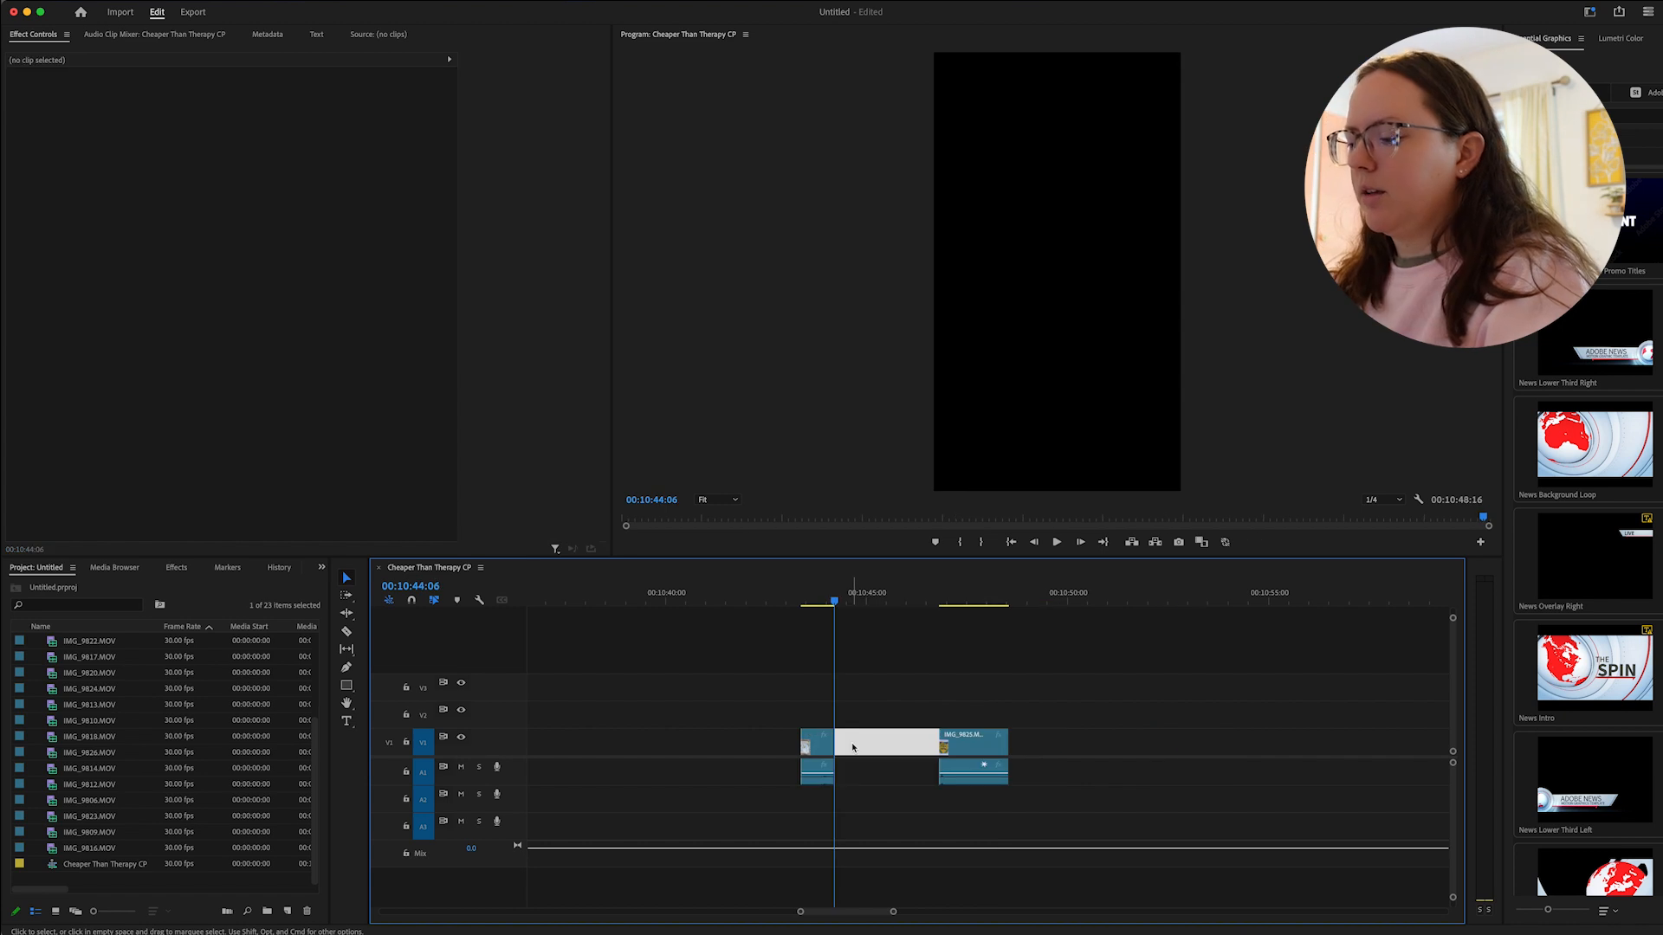
{"action": "key", "text": "="}
{"action": "key", "text": "="}
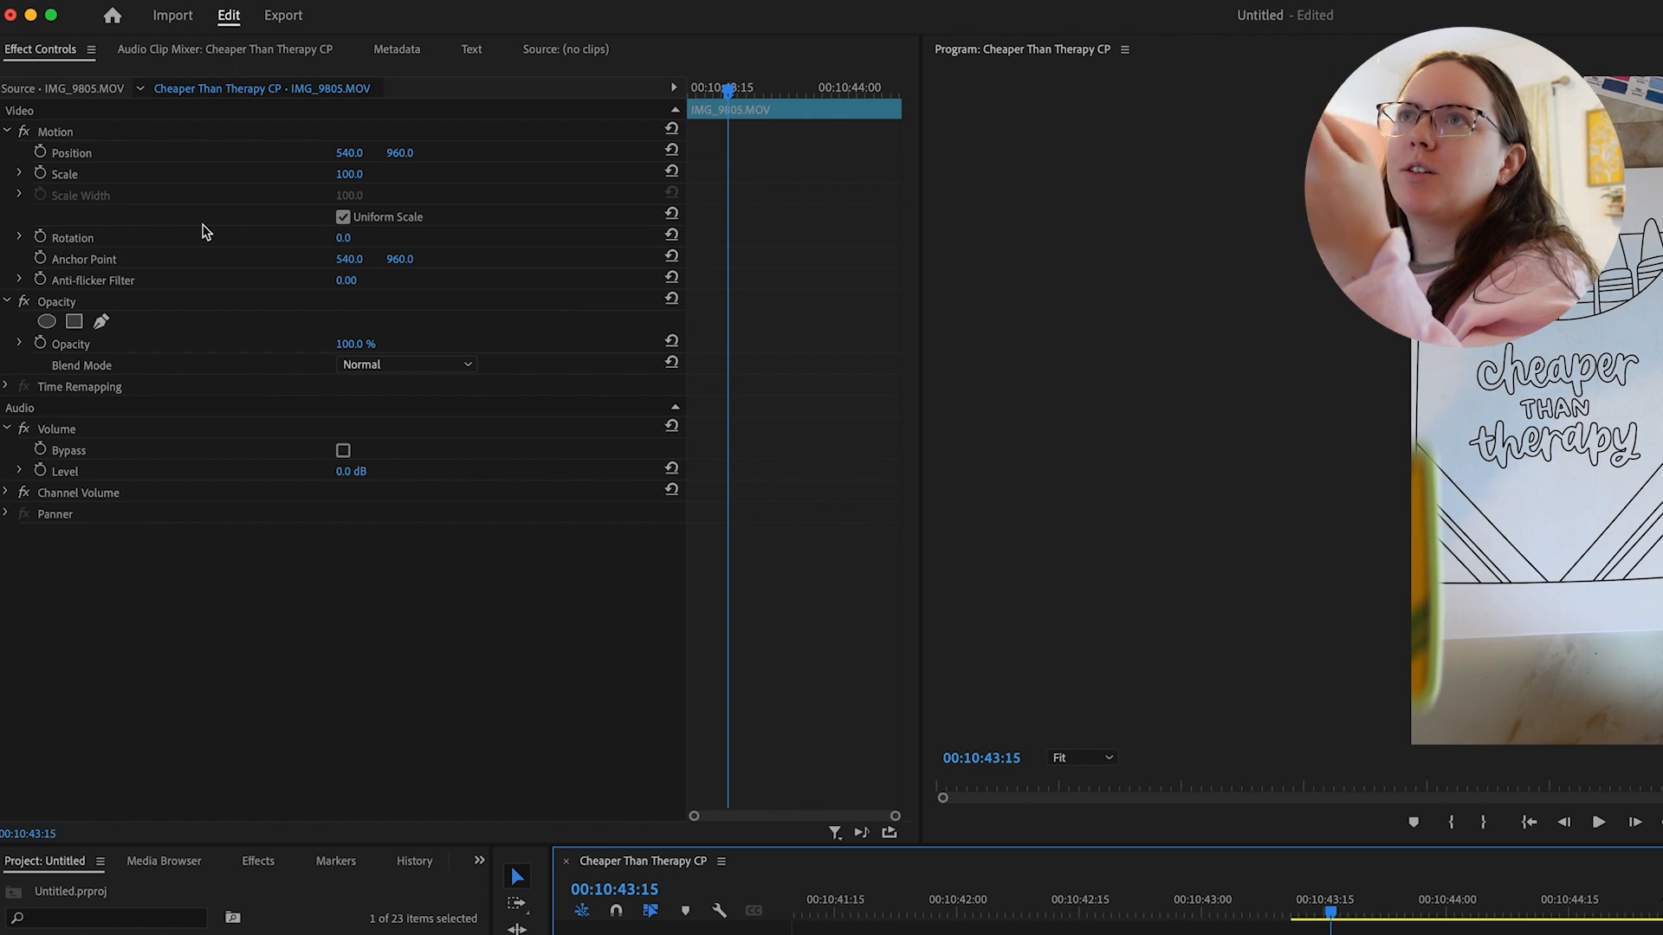
Enlarge IMG_9805.MOV in the frame to about 130% and reposition it to about 693.9, 1023.9 to match the colored page.
{"action": "left_click", "coordinate": [424, 1]}
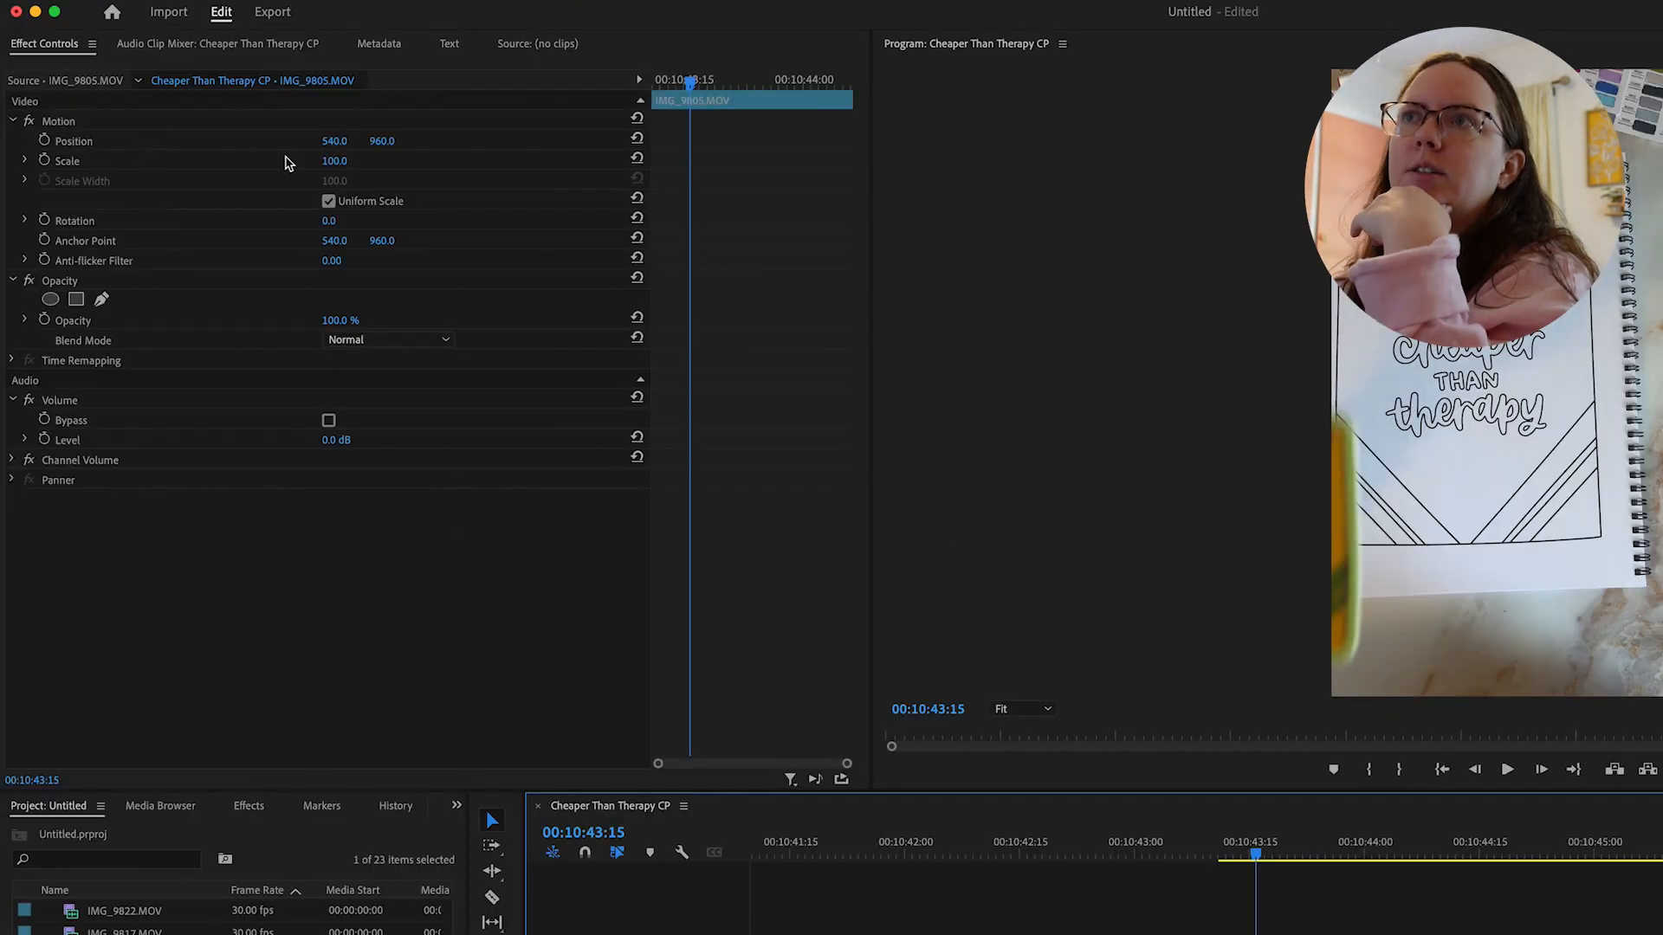
{"action": "left_click", "coordinate": [1111, 249]}
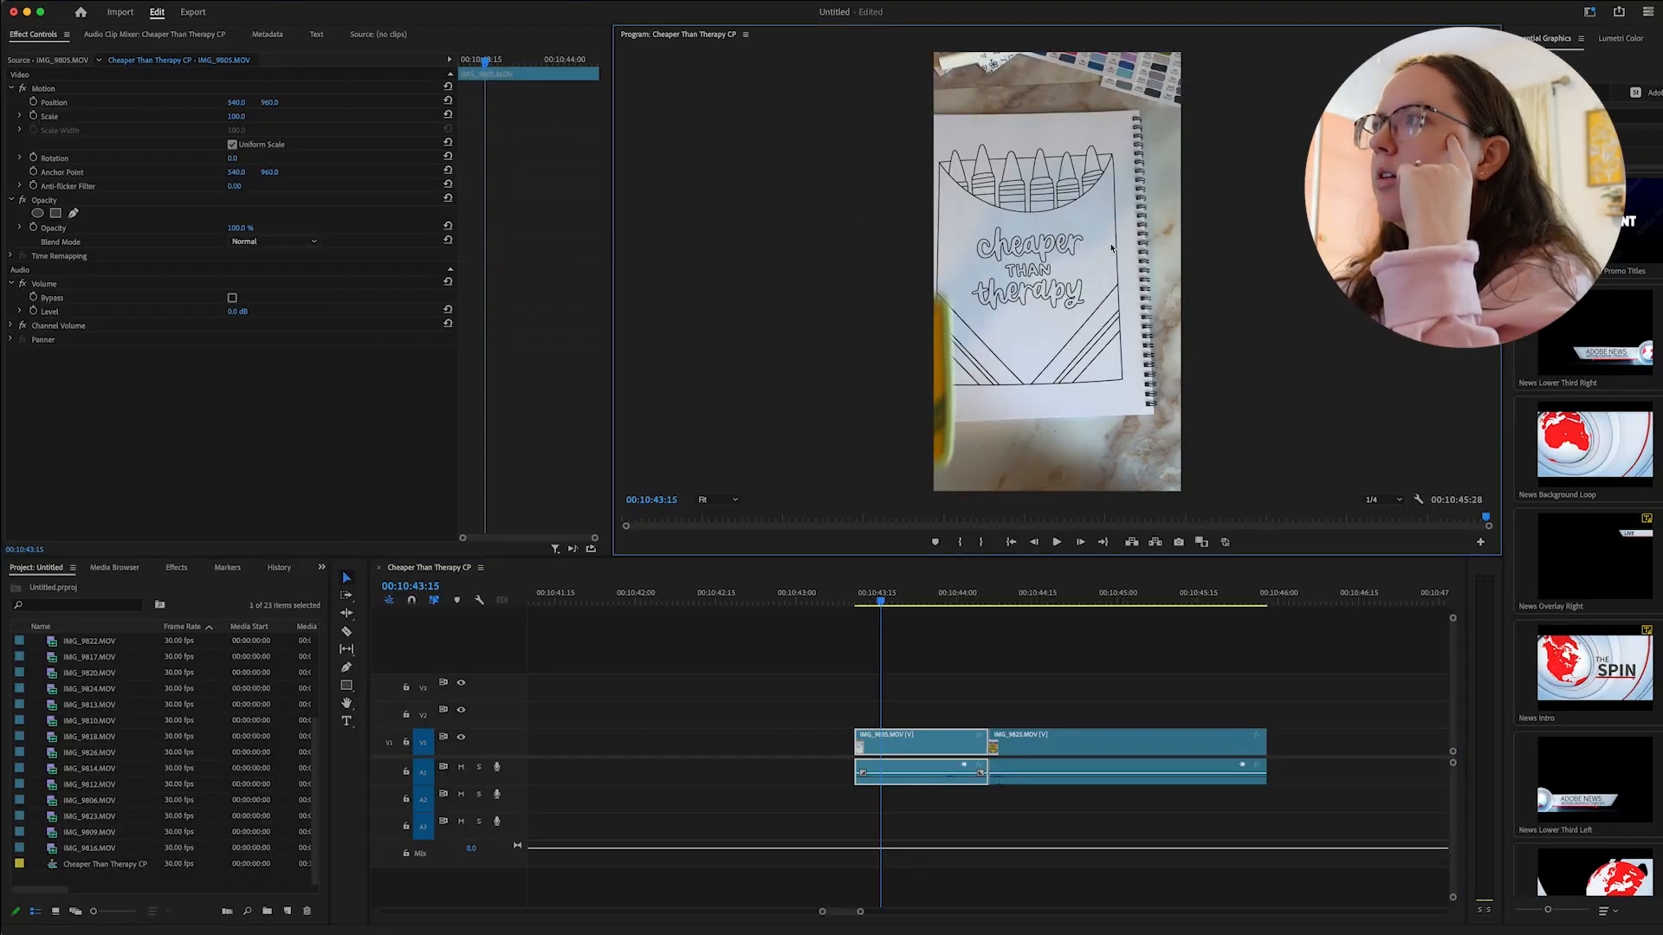
{"action": "left_click_drag", "start_coordinate": [1182, 272], "coordinate": [1253, 286]}
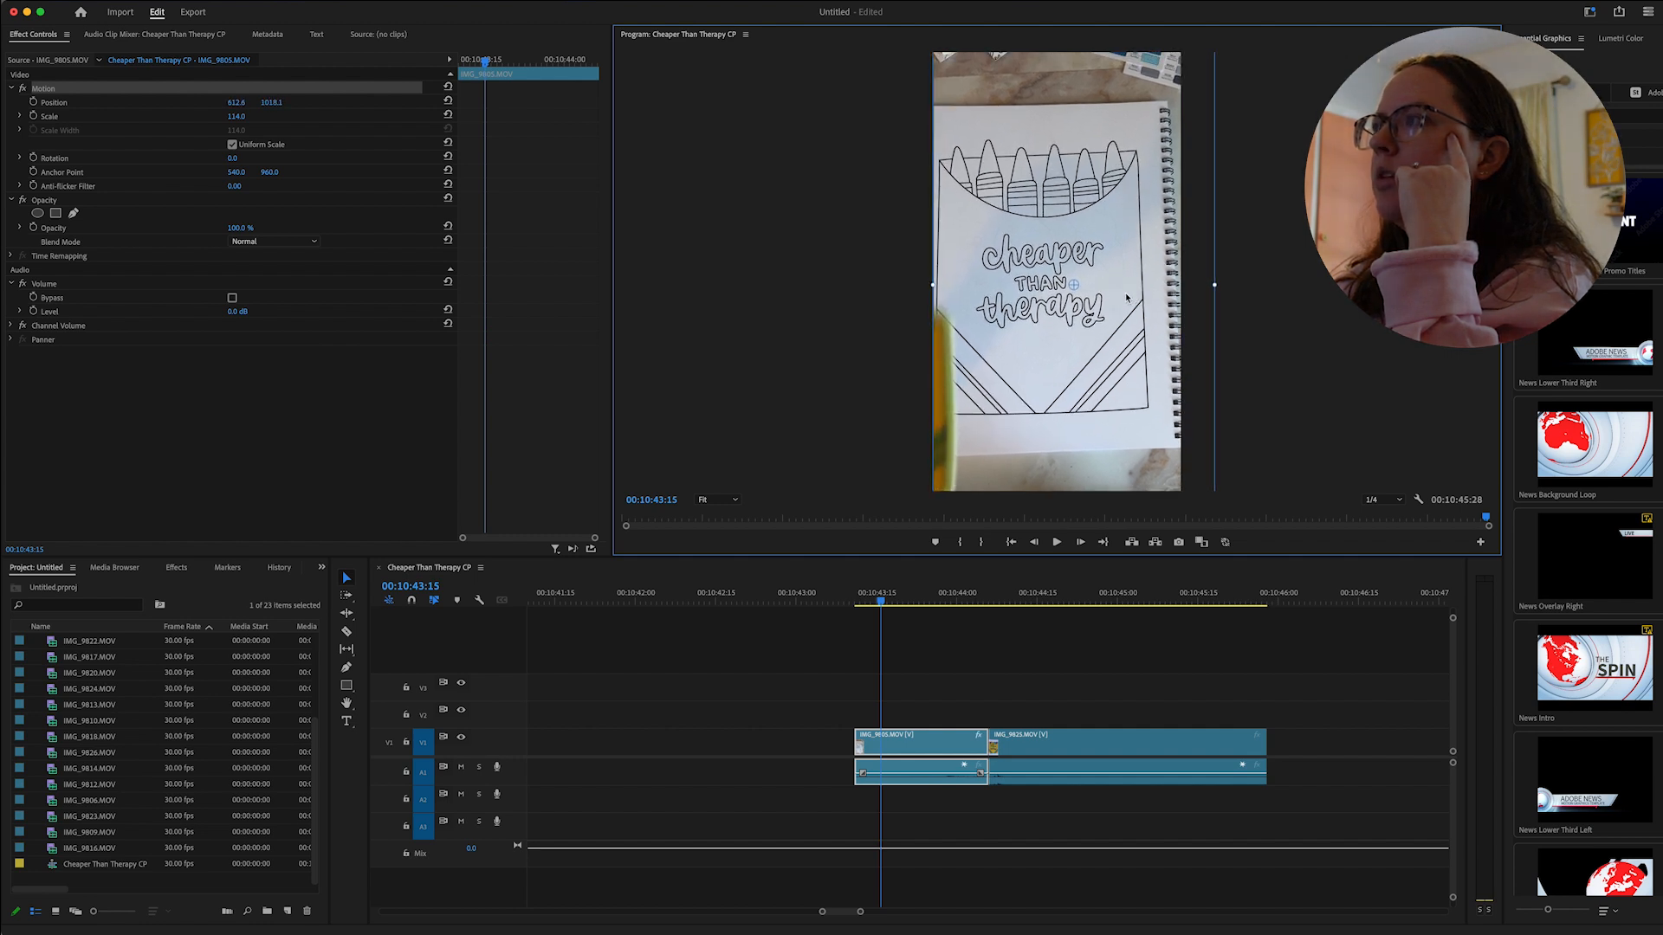
{"action": "key", "text": "space"}
Rotate IMG_9805.MOV by 2.0° and enlarge it to about 135.5% so the page aligns with the colored version.
{"action": "left_click", "coordinate": [233, 158]}
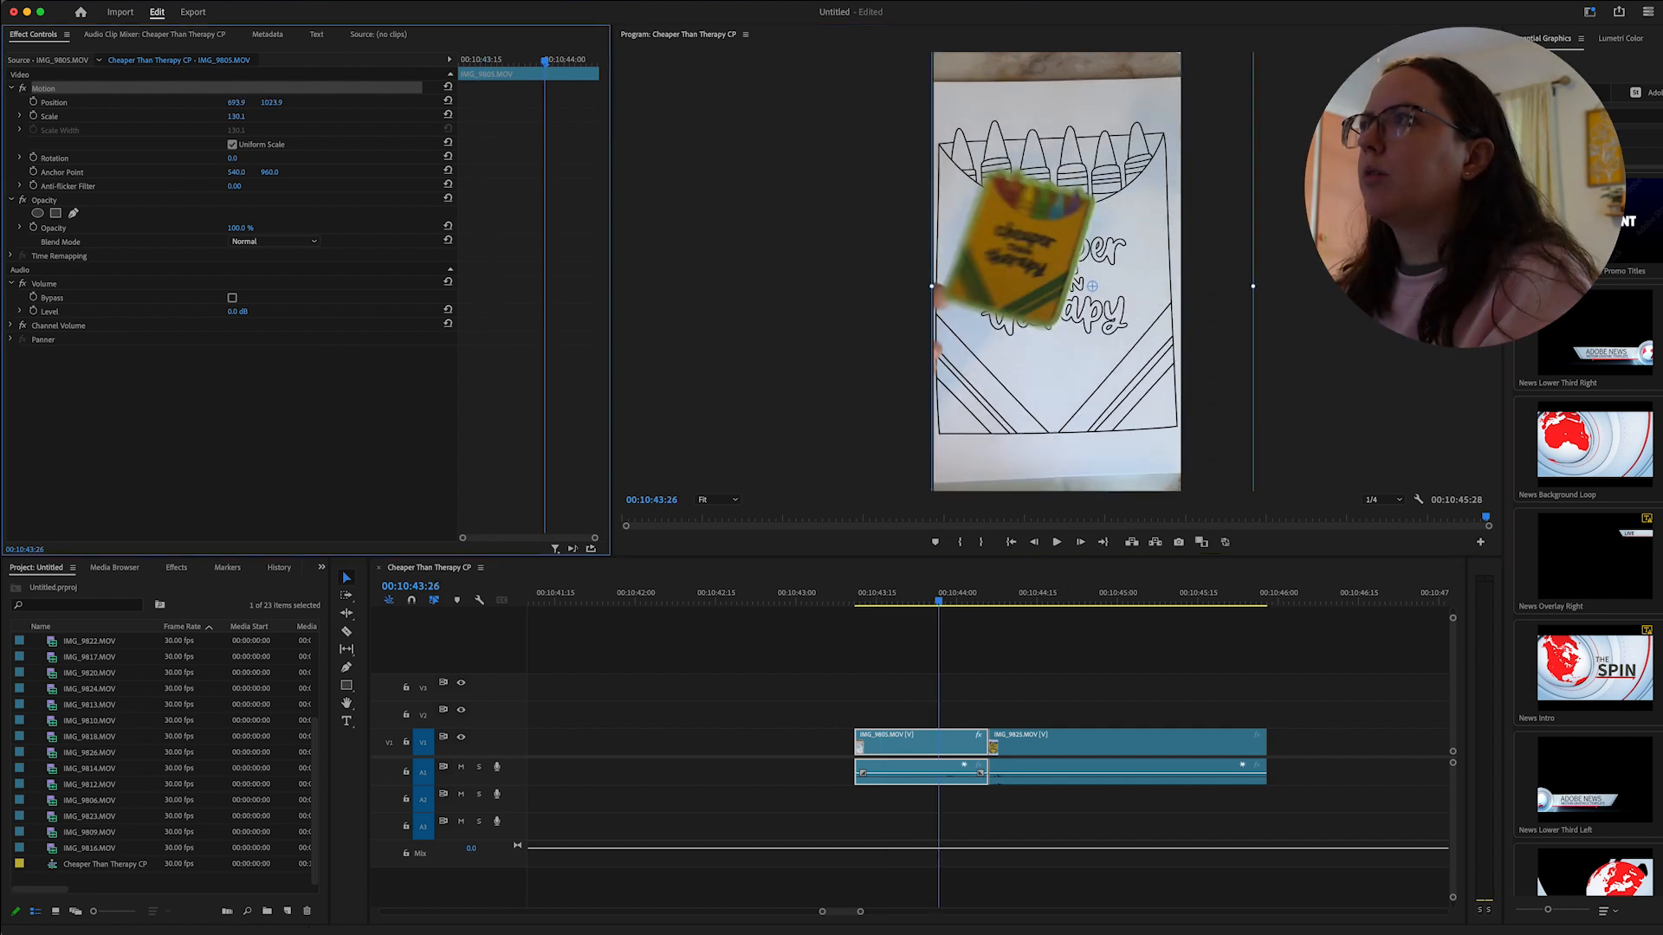
{"action": "left_click_drag", "start_coordinate": [233, 158], "coordinate": [235, 159]}
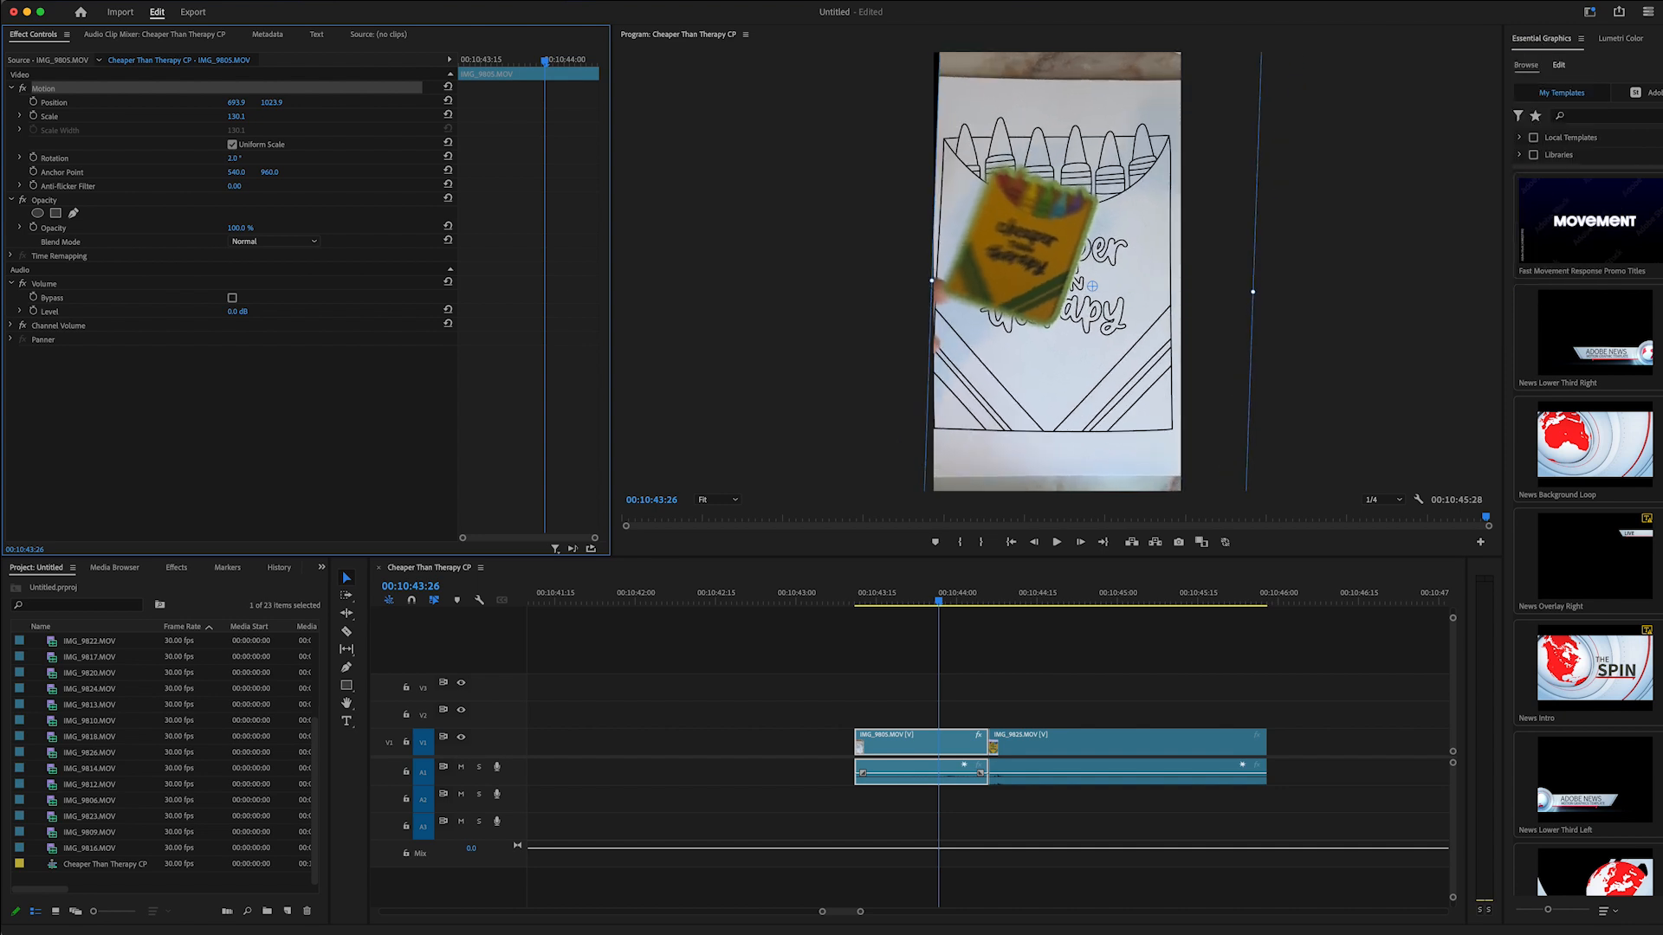
{"action": "left_click_drag", "start_coordinate": [1255, 293], "coordinate": [1262, 294]}
Play and step frame by frame through the sticker transition from IMG_9805.MOV to IMG_9825.MOV to examine the page alignment.
{"action": "left_click", "coordinate": [947, 733]}
{"action": "key", "text": "space"}
{"action": "key", "text": "space"}
{"action": "key", "text": "Left"}
{"action": "key", "text": "Left"}
{"action": "key", "text": "Left"}
{"action": "key", "text": "Left"}
{"action": "key", "text": "Left"}
{"action": "key", "text": "Left"}
{"action": "key", "text": "Left"}
{"action": "key", "text": "Left"}
{"action": "key", "text": "Left"}
{"action": "key", "text": "Left"}
{"action": "key", "text": "Left"}
{"action": "key", "text": "Left"}
{"action": "key", "text": "Left"}
{"action": "key", "text": "Left"}
{"action": "key", "text": "Left"}
{"action": "key", "text": "Left"}
{"action": "key", "text": "Left"}
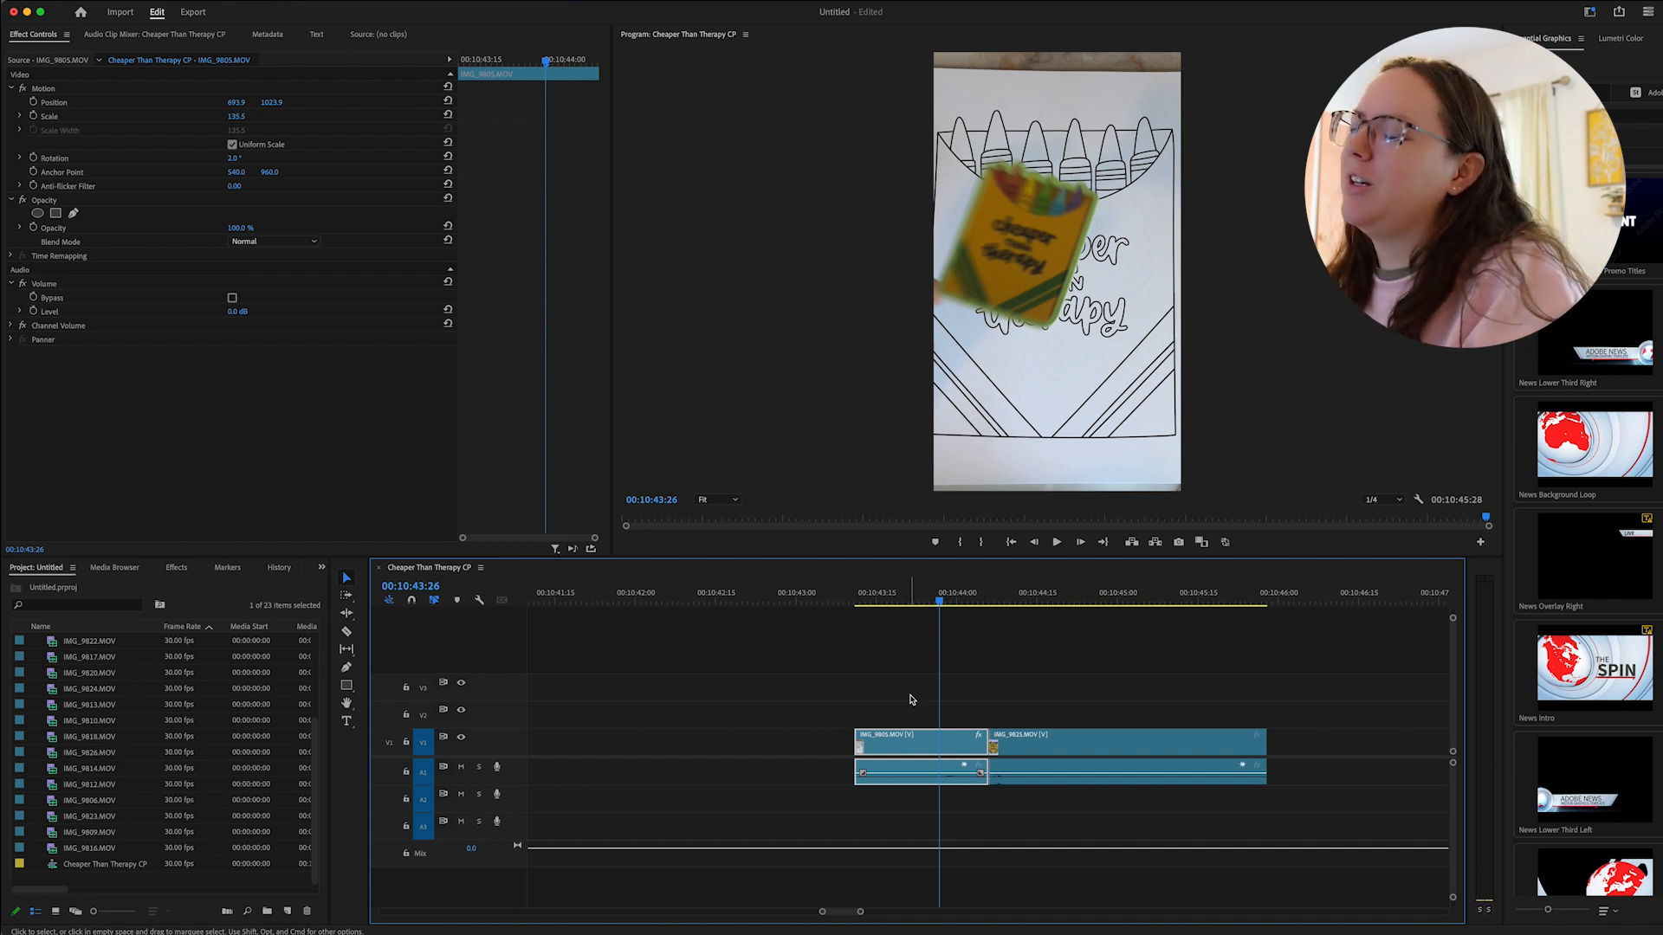
{"action": "key", "text": "space"}
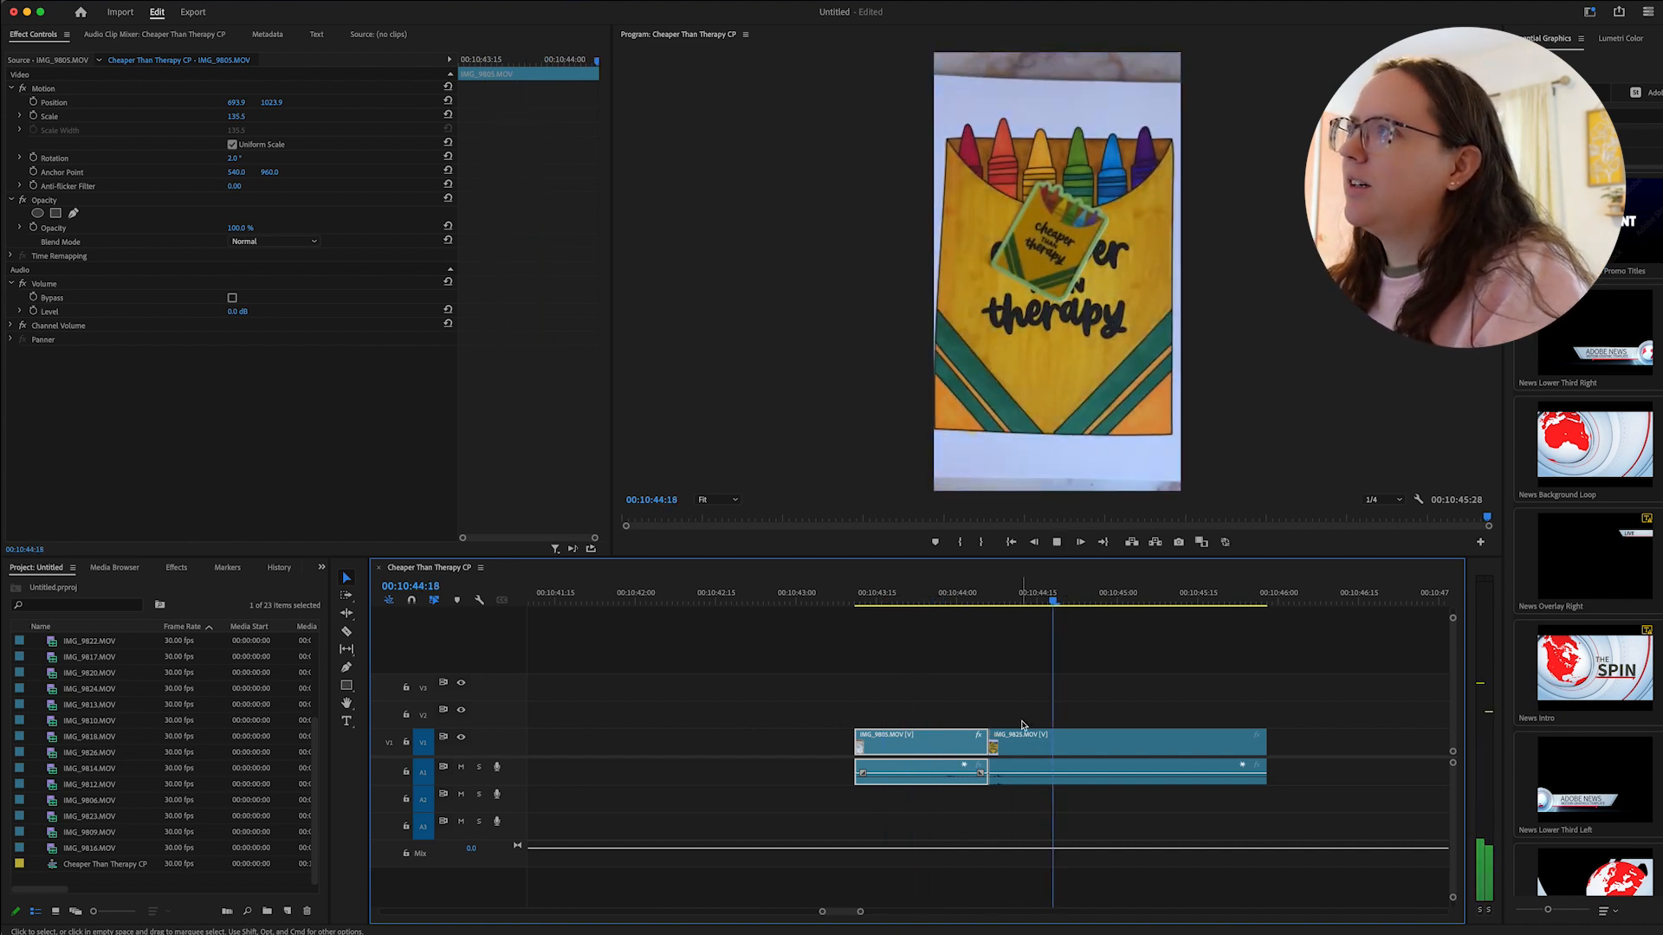
Ripple trim the start of IMG_9825.MOV to the sticker on the page, and the end of IMG_9805.MOV at 00:10:44:02.
{"action": "left_click", "coordinate": [1062, 599]}
{"action": "mouse_move", "coordinate": [1061, 604]}
{"action": "left_mouse_down"}
{"action": "mouse_move", "coordinate": [1021, 612]}
{"action": "mouse_move", "coordinate": [1102, 621]}
{"action": "mouse_move", "coordinate": [1071, 635]}
{"action": "left_mouse_up"}
{"action": "key", "text": "q"}
{"action": "left_click_drag", "start_coordinate": [995, 719], "coordinate": [912, 691]}
{"action": "key", "text": "space"}
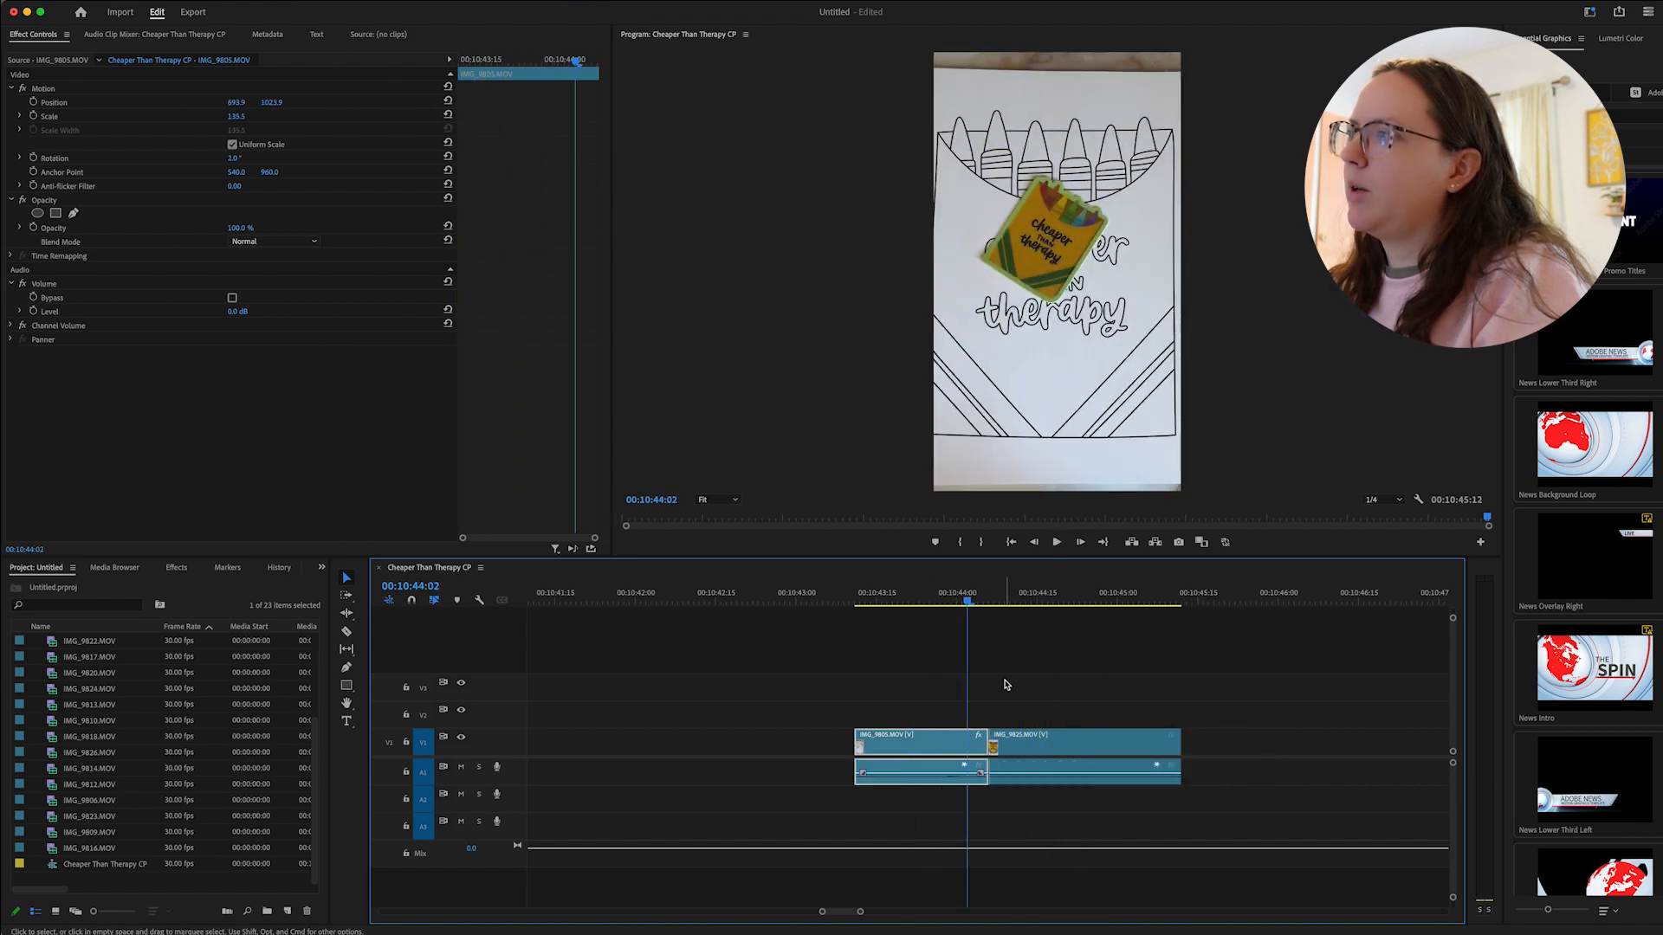
{"action": "key", "text": "w"}
Play back the trimmed sticker transition and examine the last frames of IMG_9805.MOV before the cut.
{"action": "left_click", "coordinate": [843, 712]}
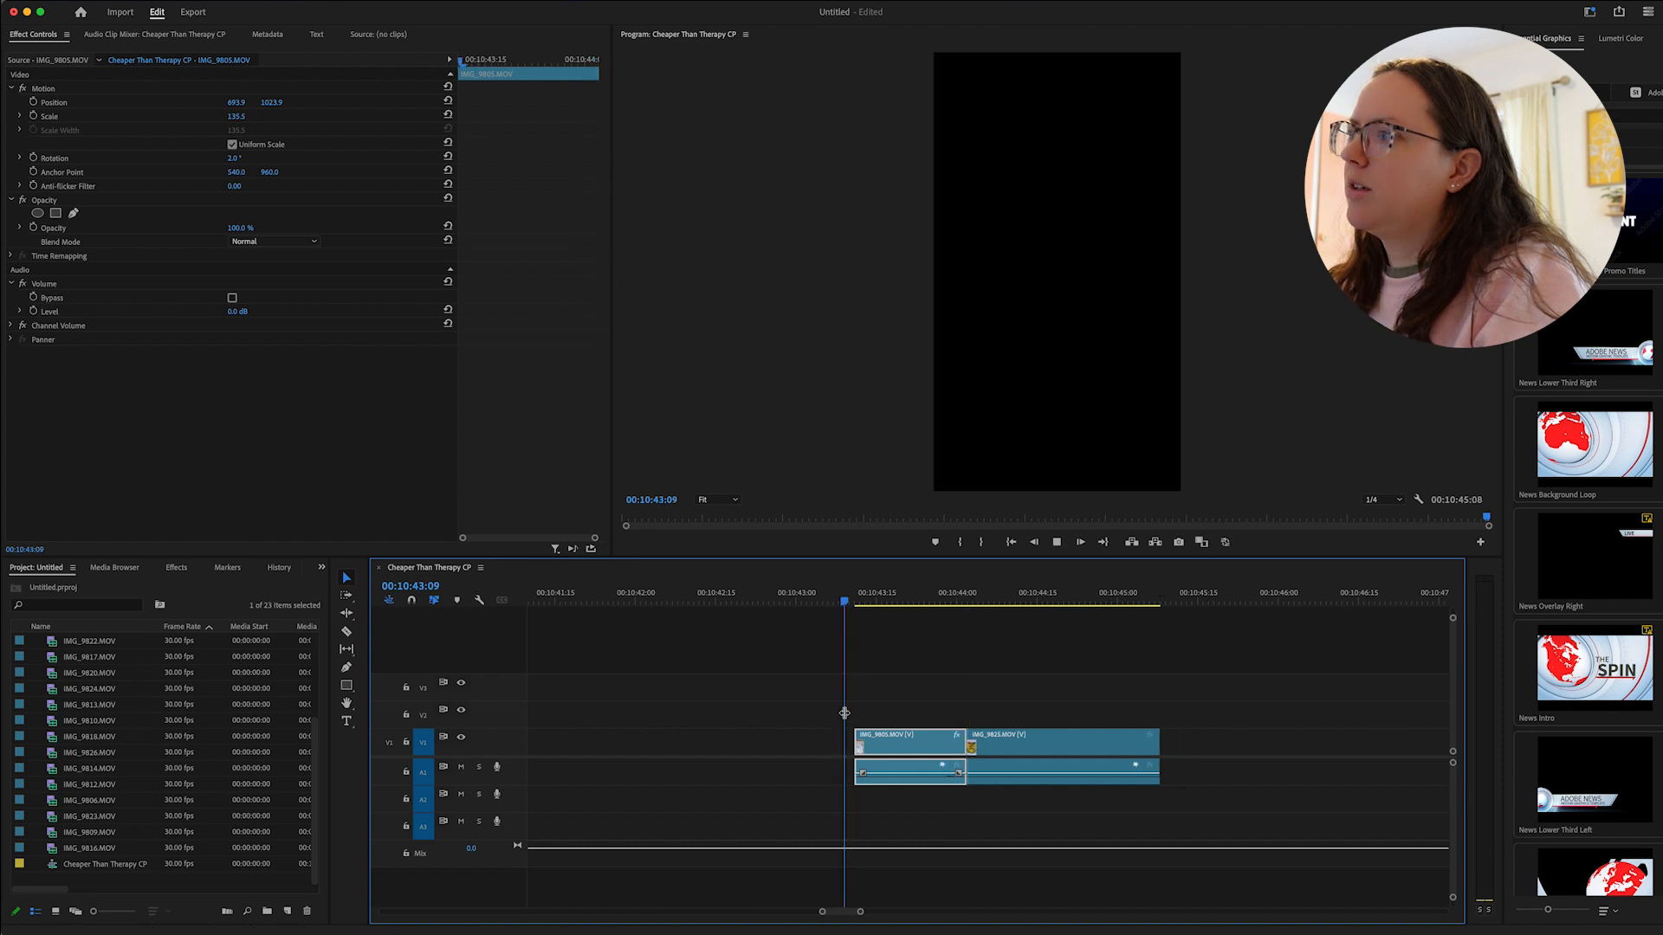
{"action": "key", "text": "space"}
{"action": "left_click", "coordinate": [953, 723]}
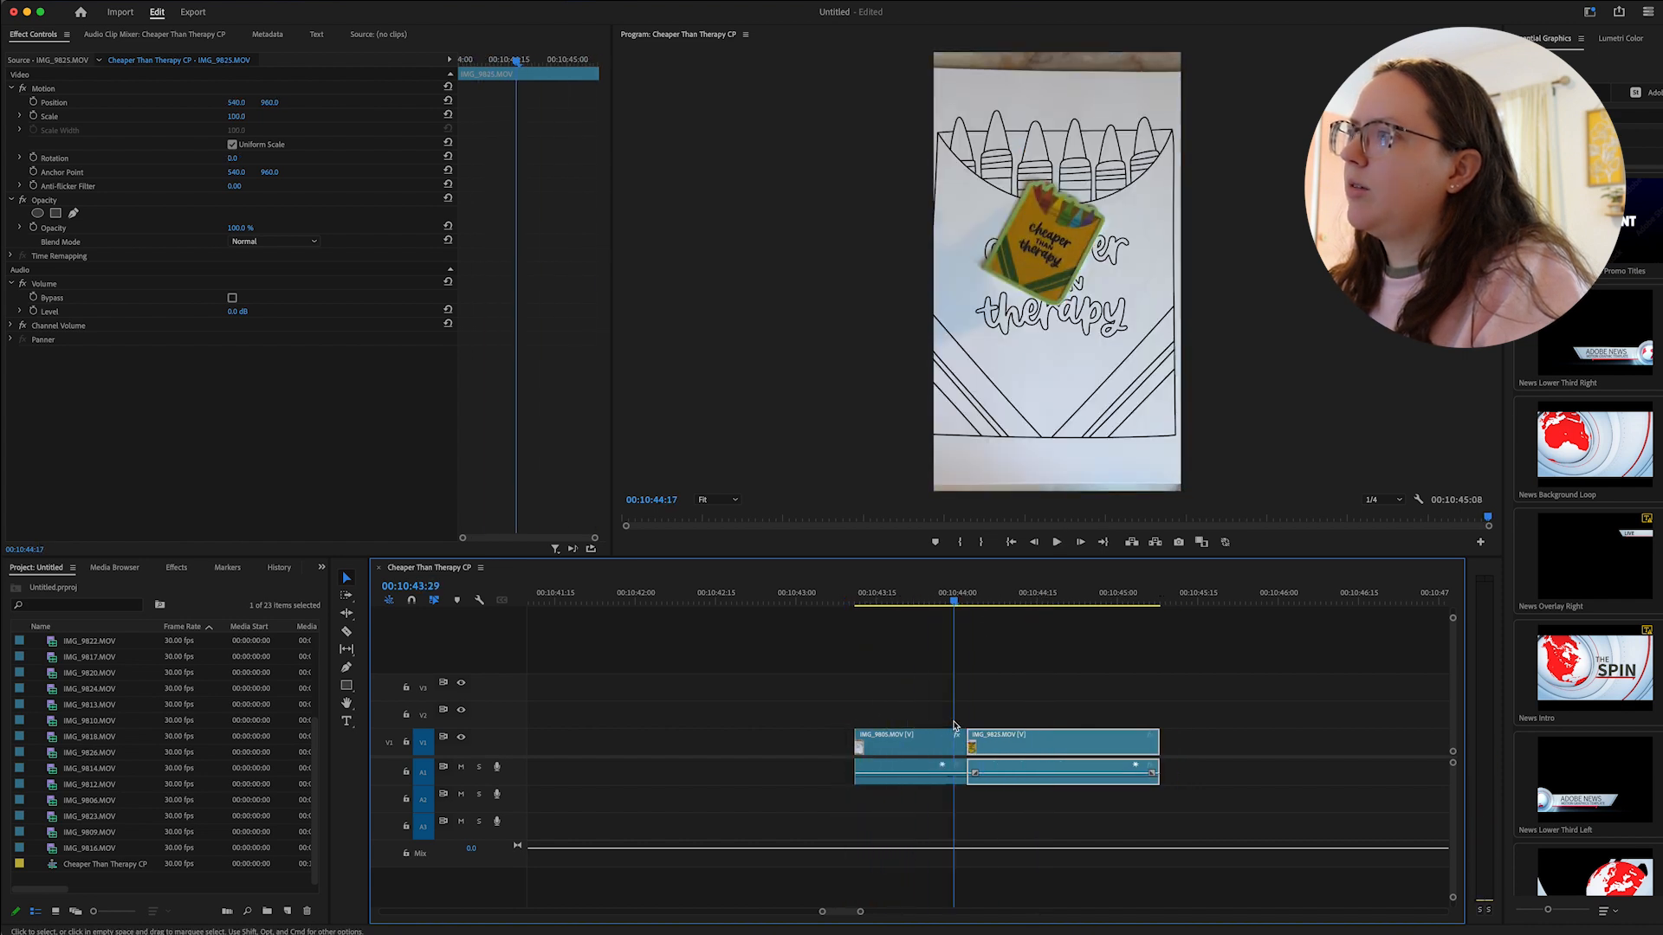
{"action": "left_click", "coordinate": [949, 723]}
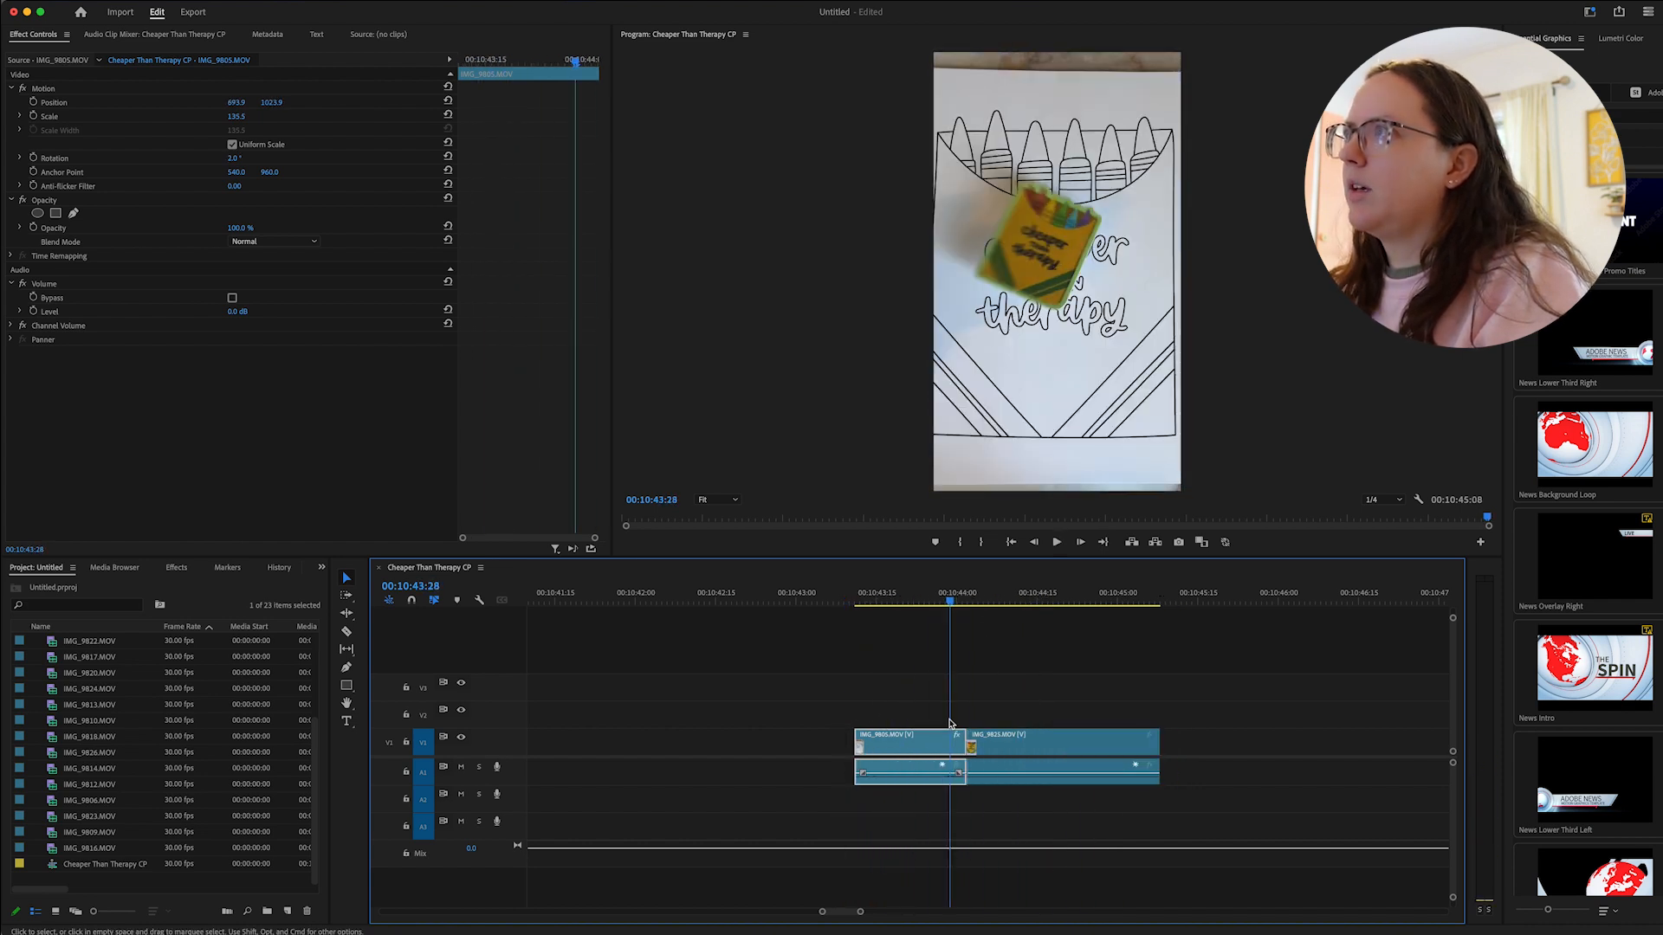
{"action": "left_click", "coordinate": [862, 727]}
{"action": "key", "text": "space"}
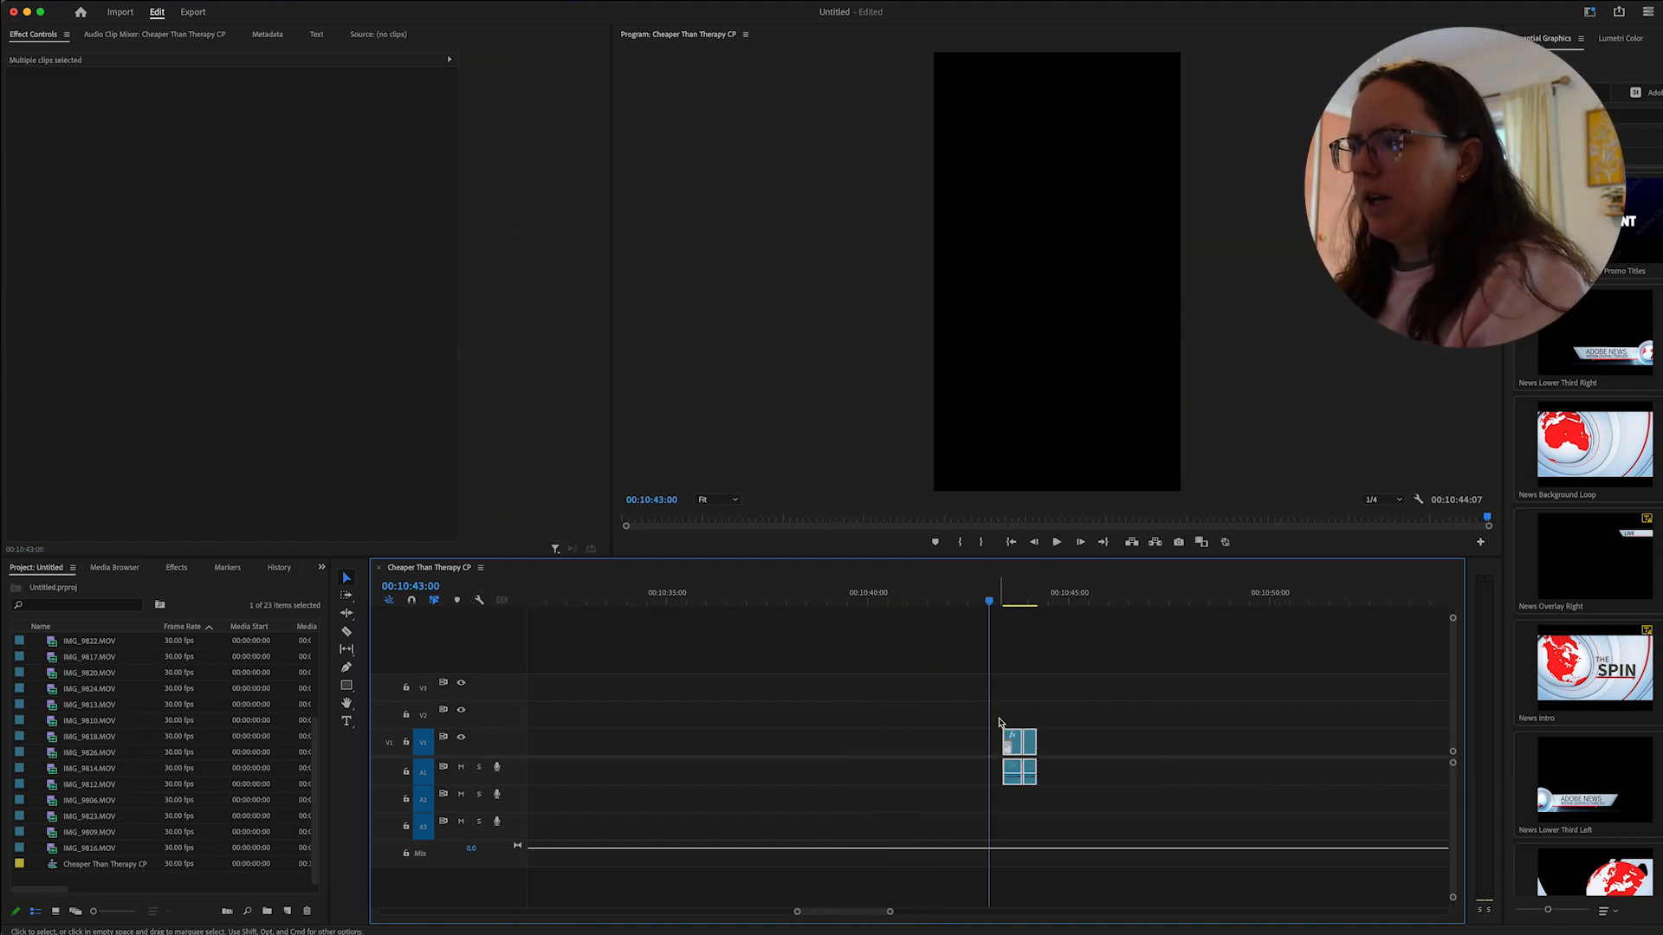
Move the sticker transition clips to the very start of the sequence and close all gaps between the clips.
{"action": "left_click_drag", "start_coordinate": [1033, 749], "coordinate": [1242, 764]}
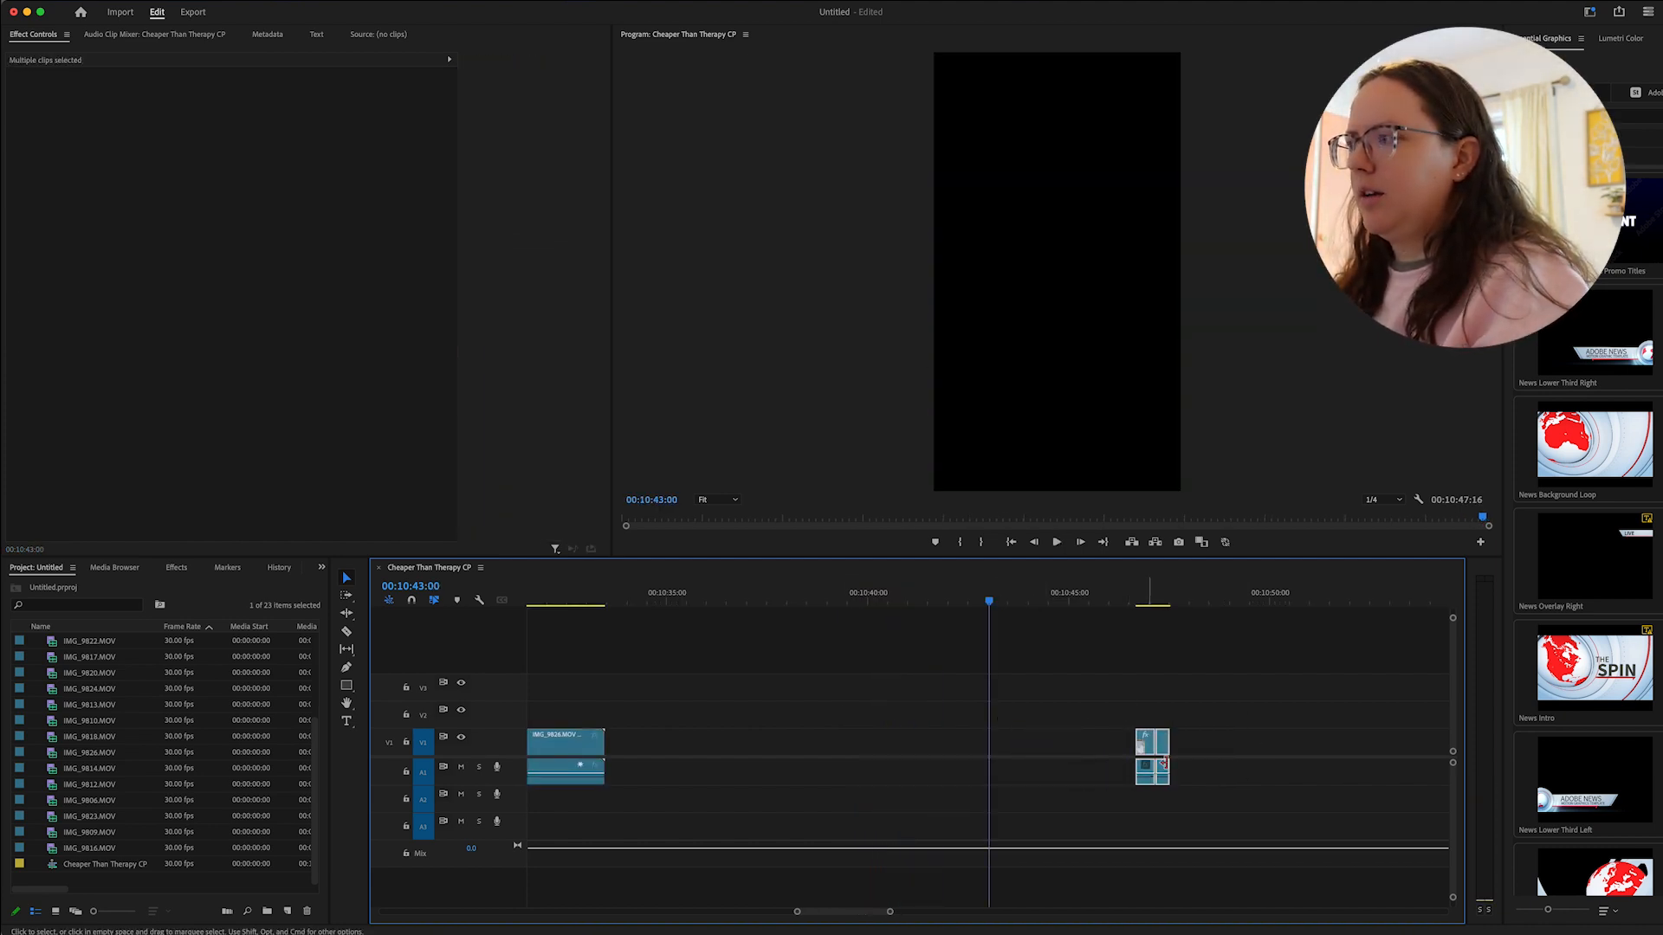
{"action": "left_click_drag", "start_coordinate": [1143, 745], "coordinate": [571, 754]}
{"action": "key", "text": "super+a"}
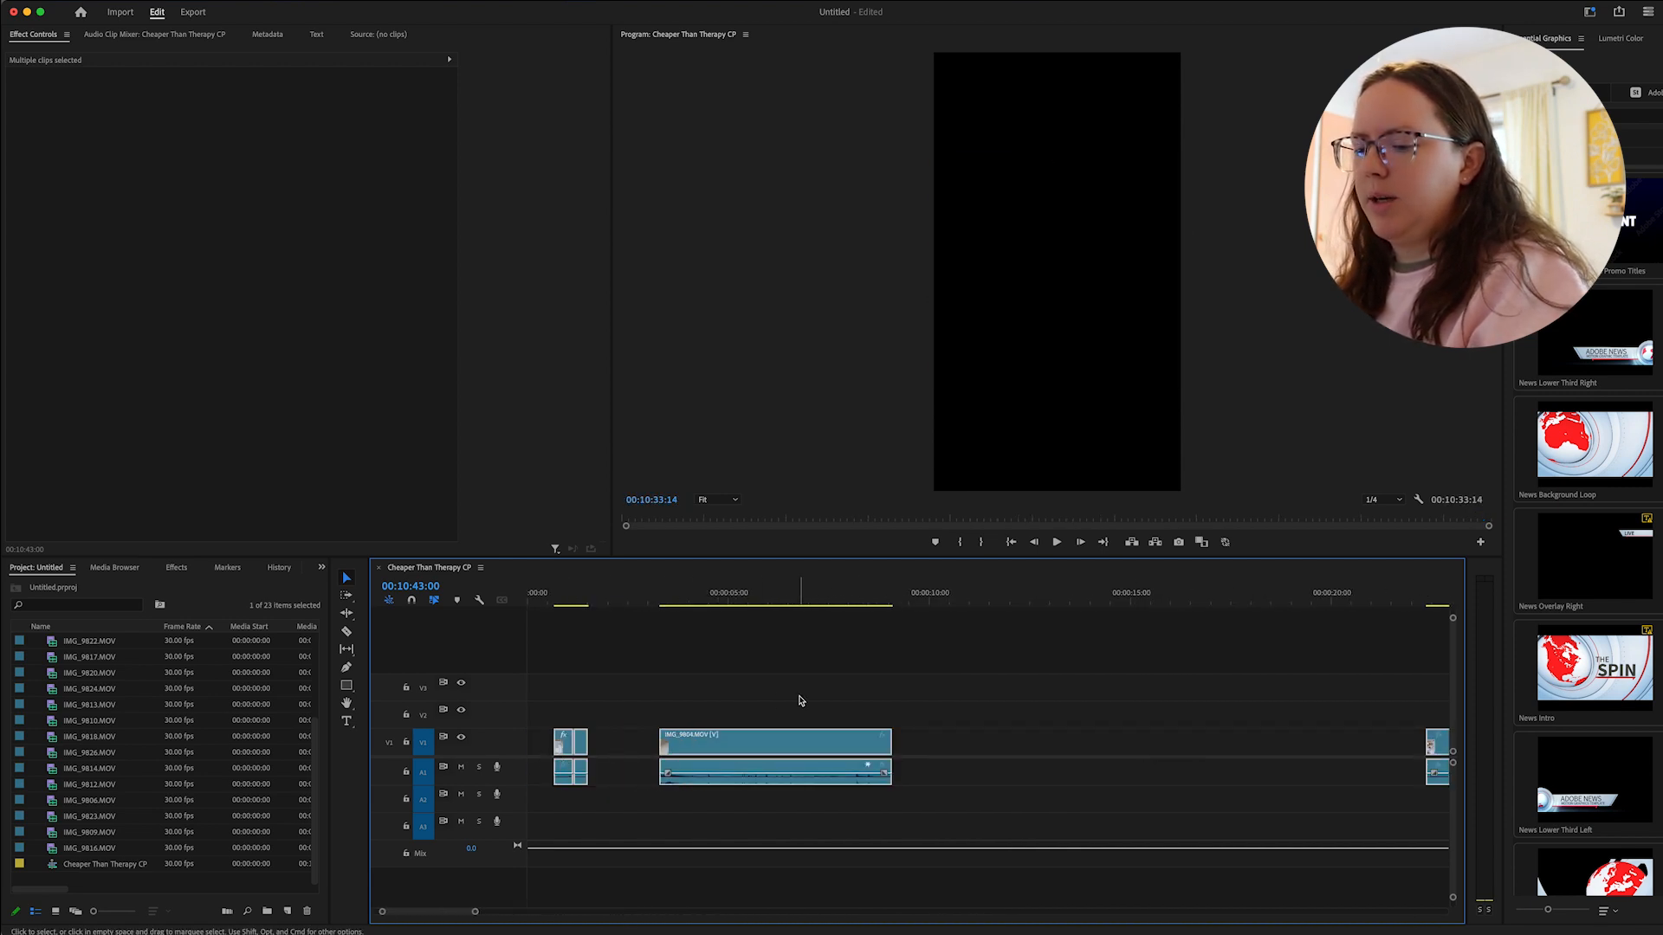
{"action": "key", "text": "shift+g"}
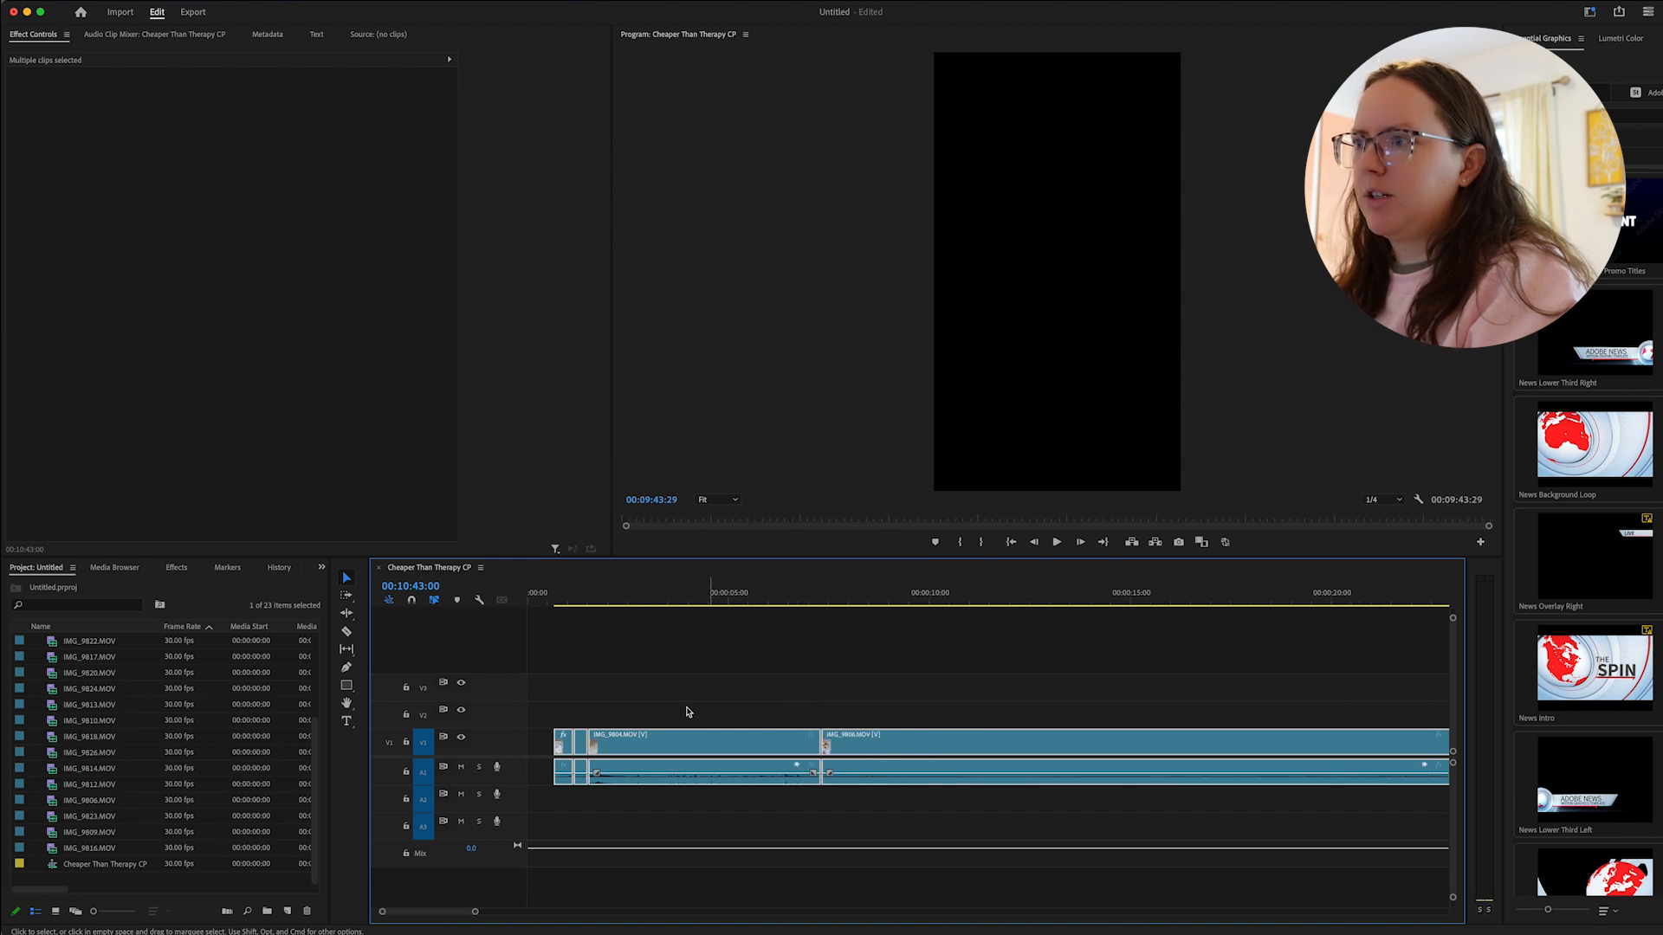
{"action": "left_click", "coordinate": [539, 742]}
{"action": "key", "text": "Delete"}
Play through the opening transition and ripple trim the end of IMG_9804.MOV at 00:00:03:10.
{"action": "left_click", "coordinate": [536, 604]}
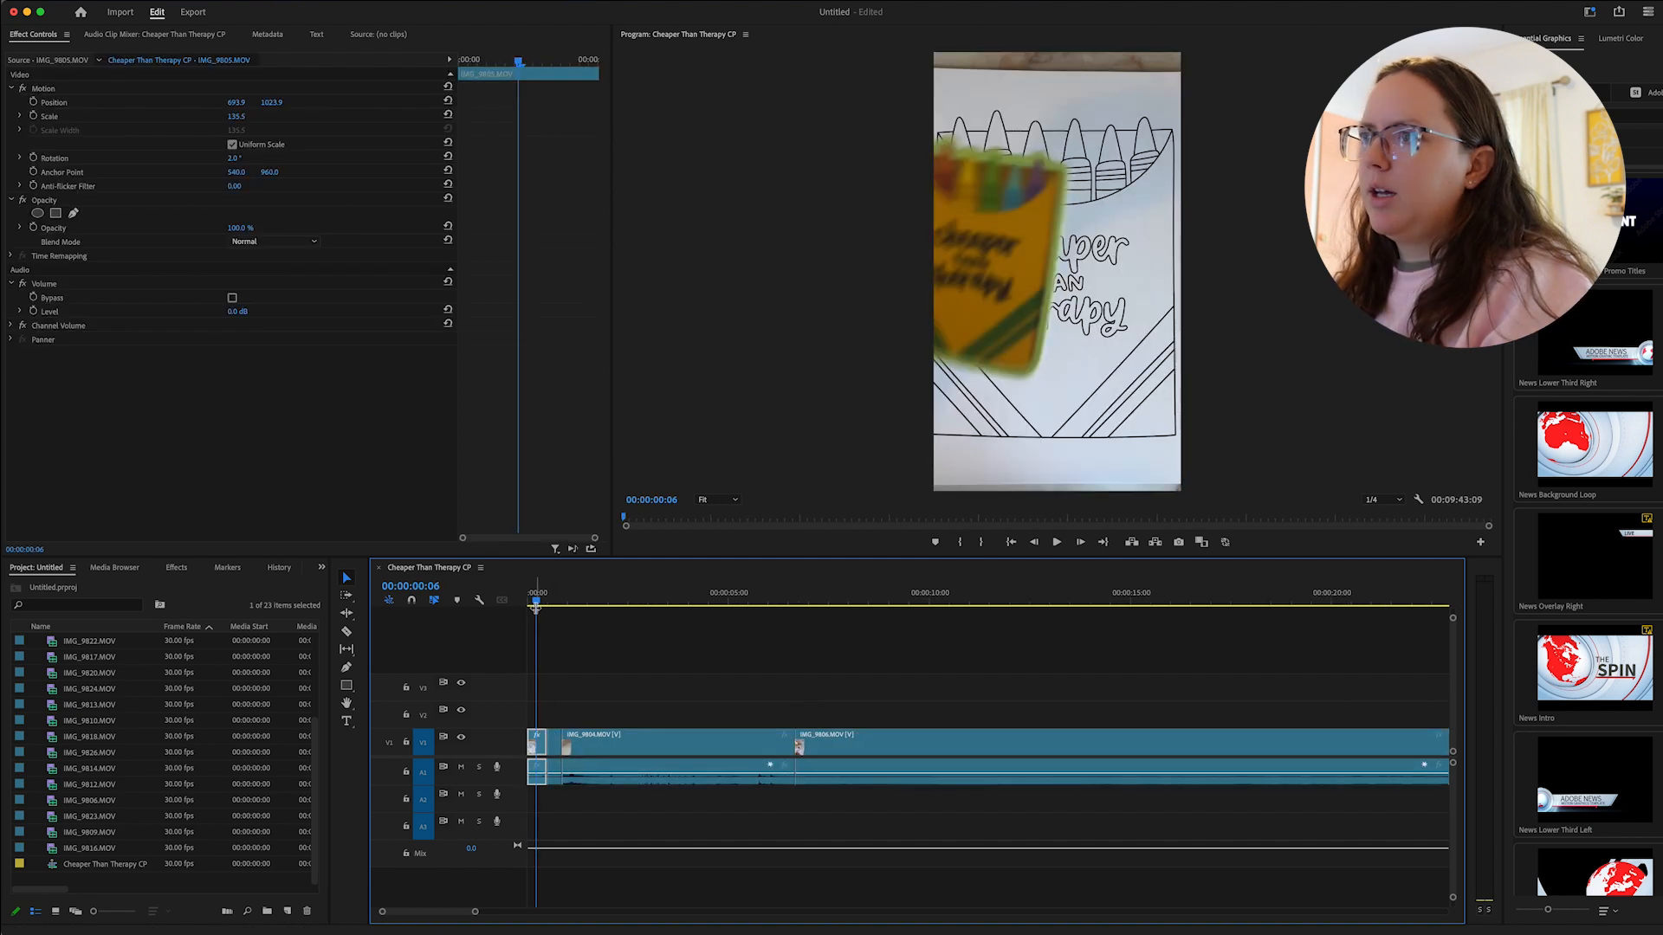
{"action": "key", "text": "space"}
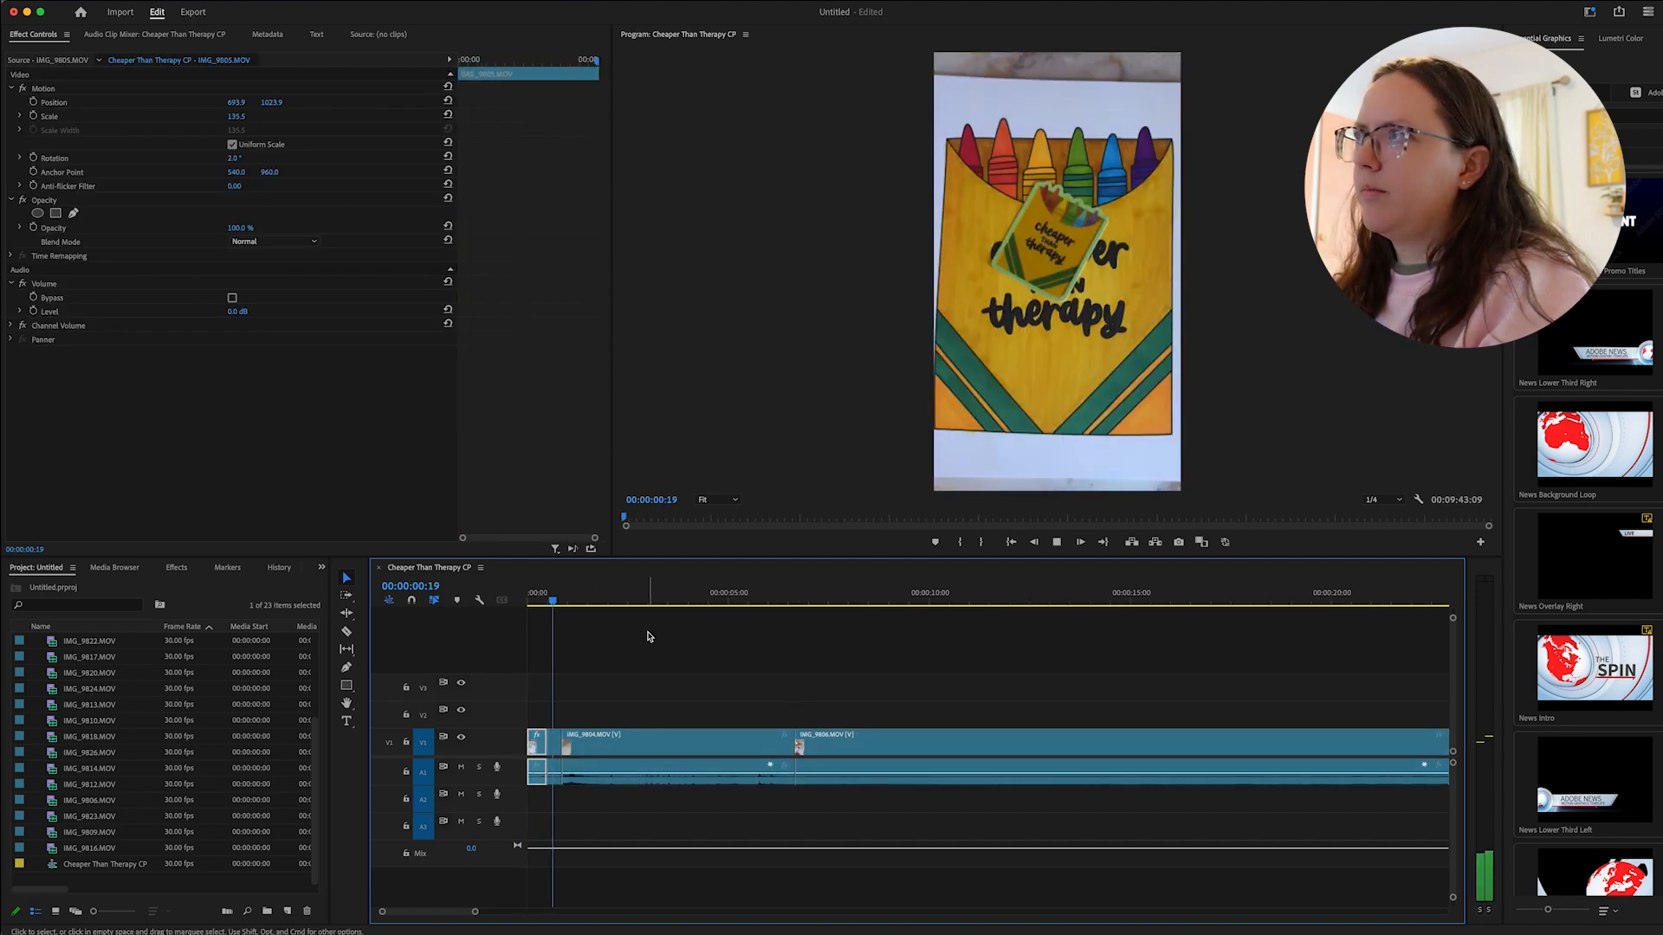
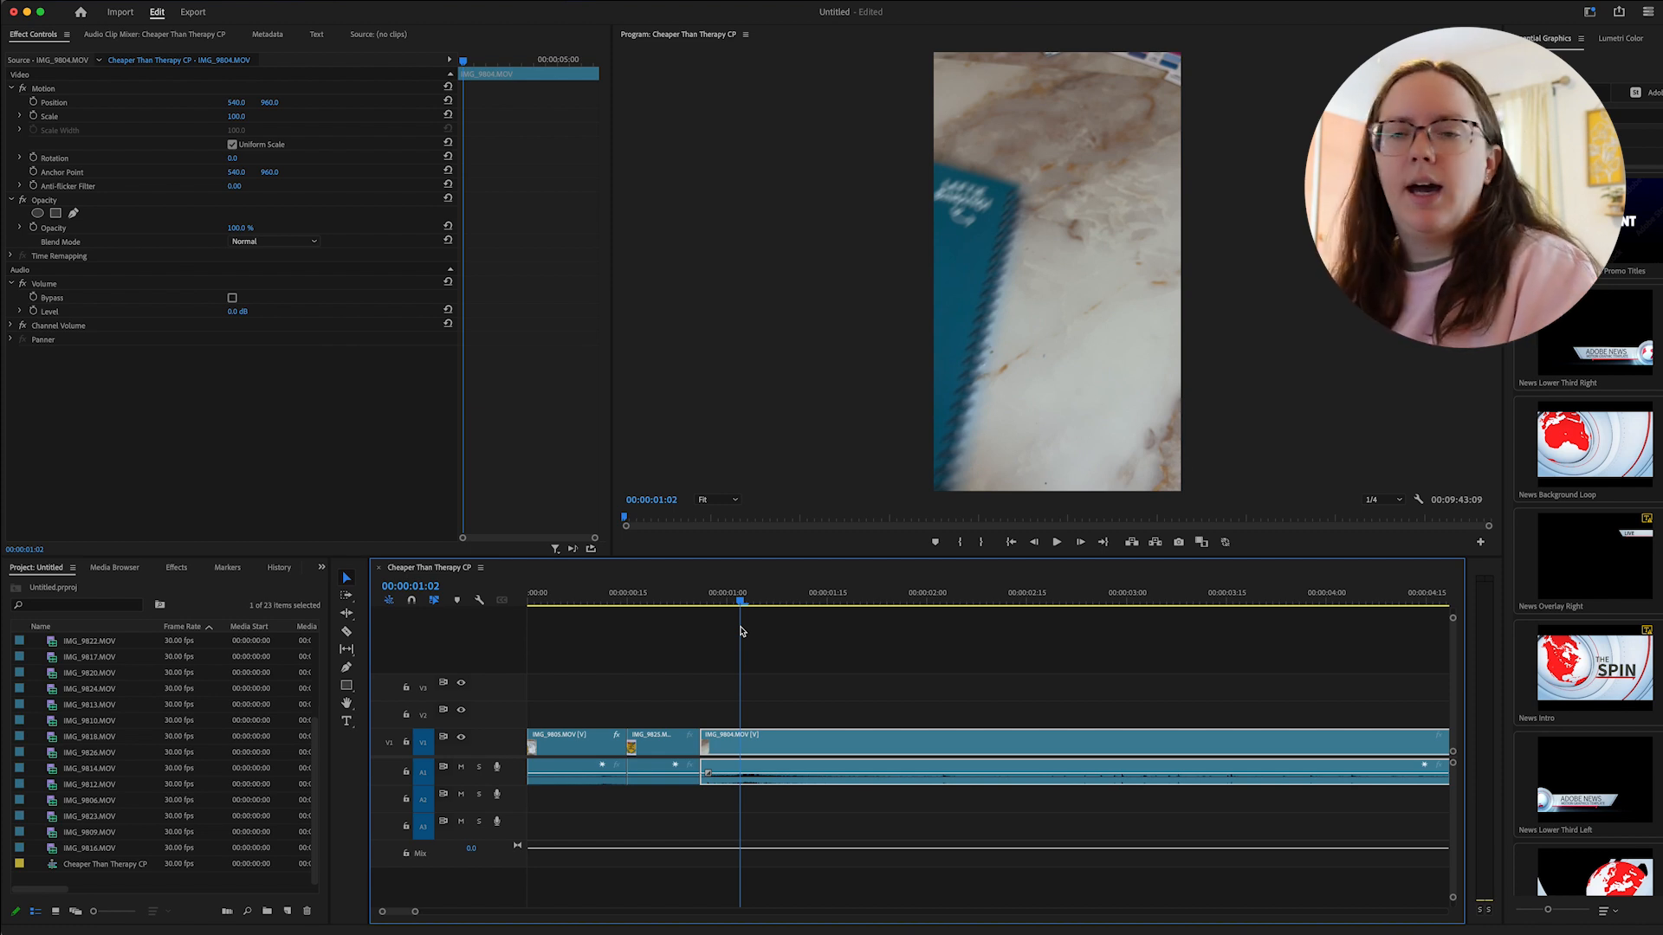
{"action": "key", "text": "space"}
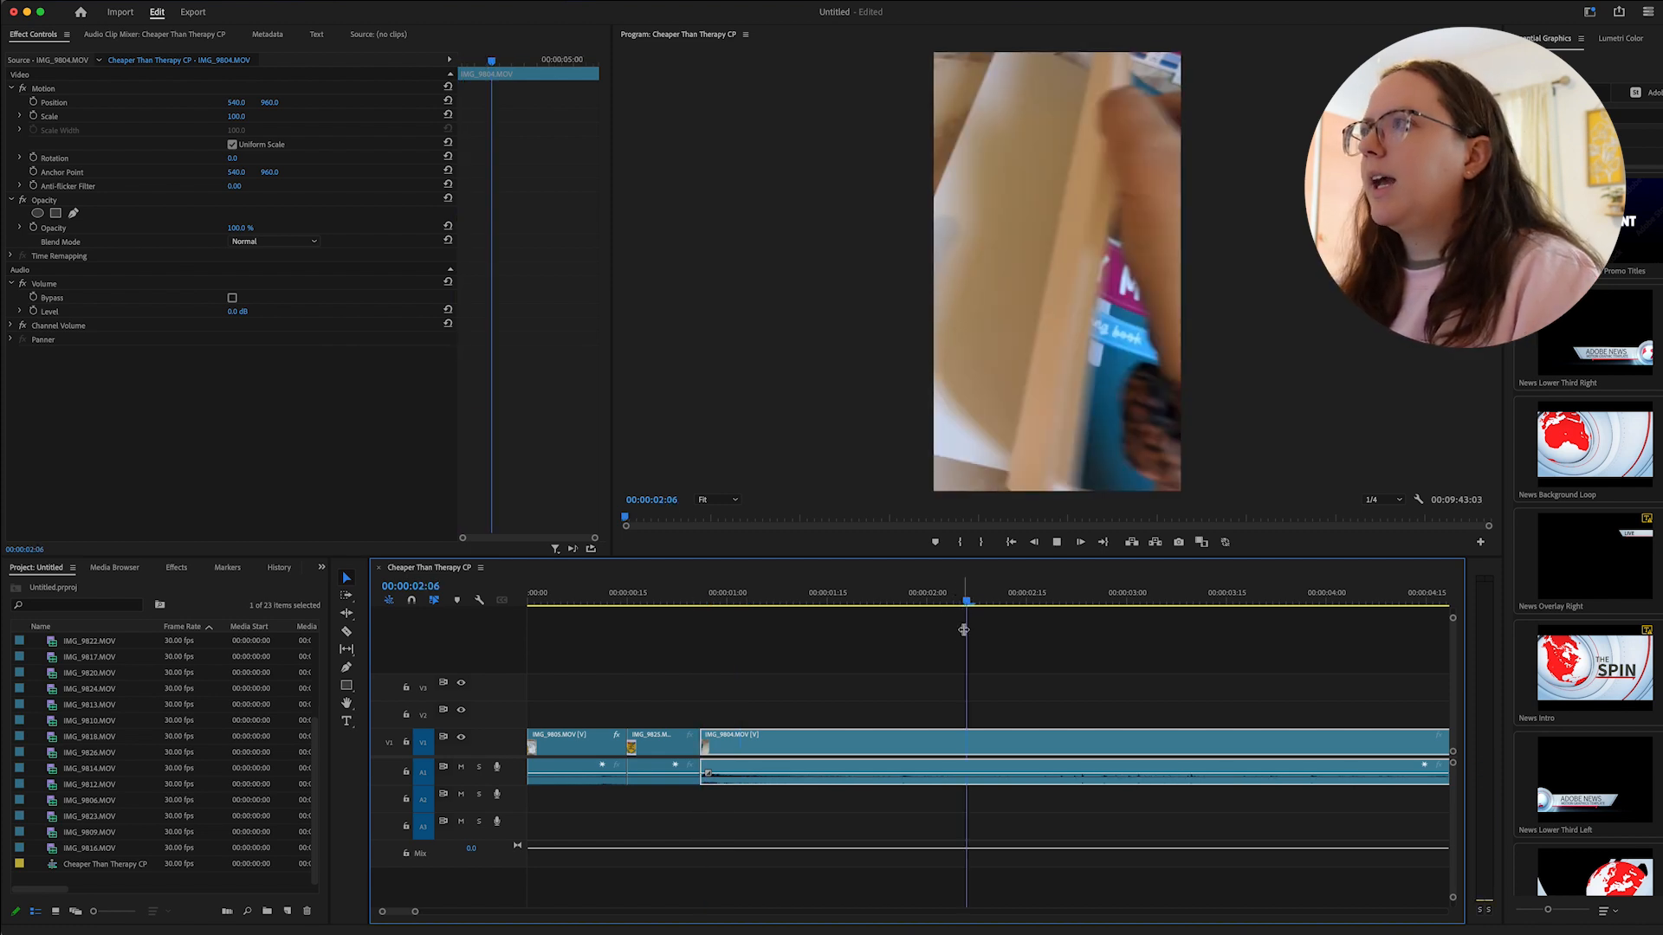
{"action": "key", "text": "space"}
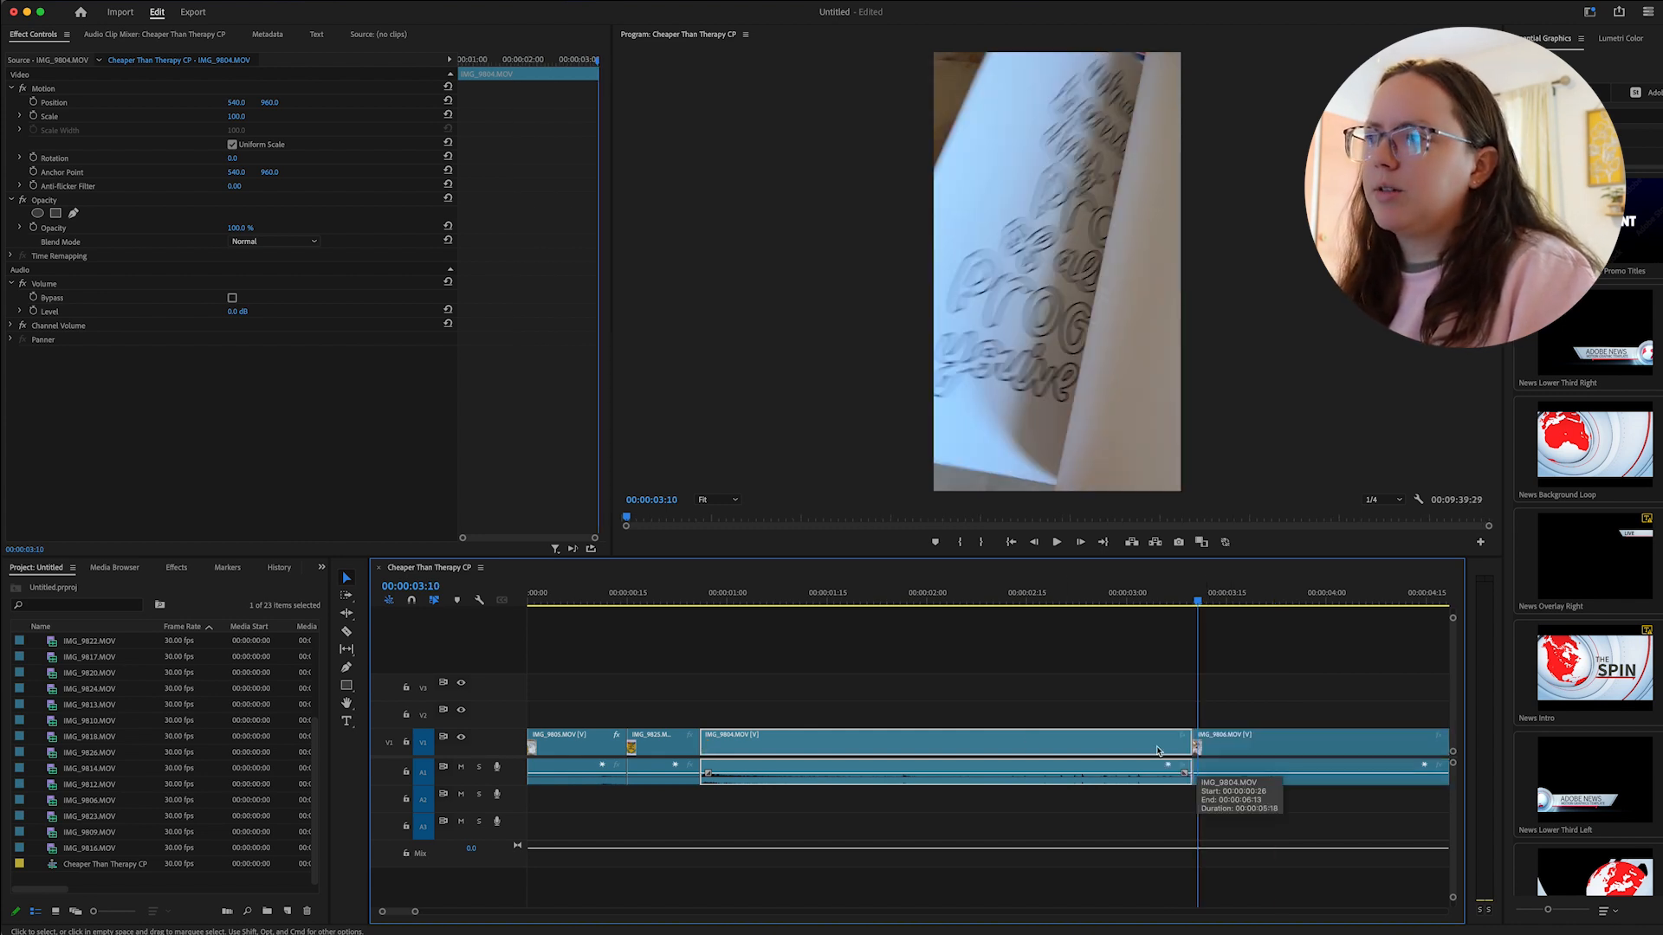
{"action": "key", "text": "w"}
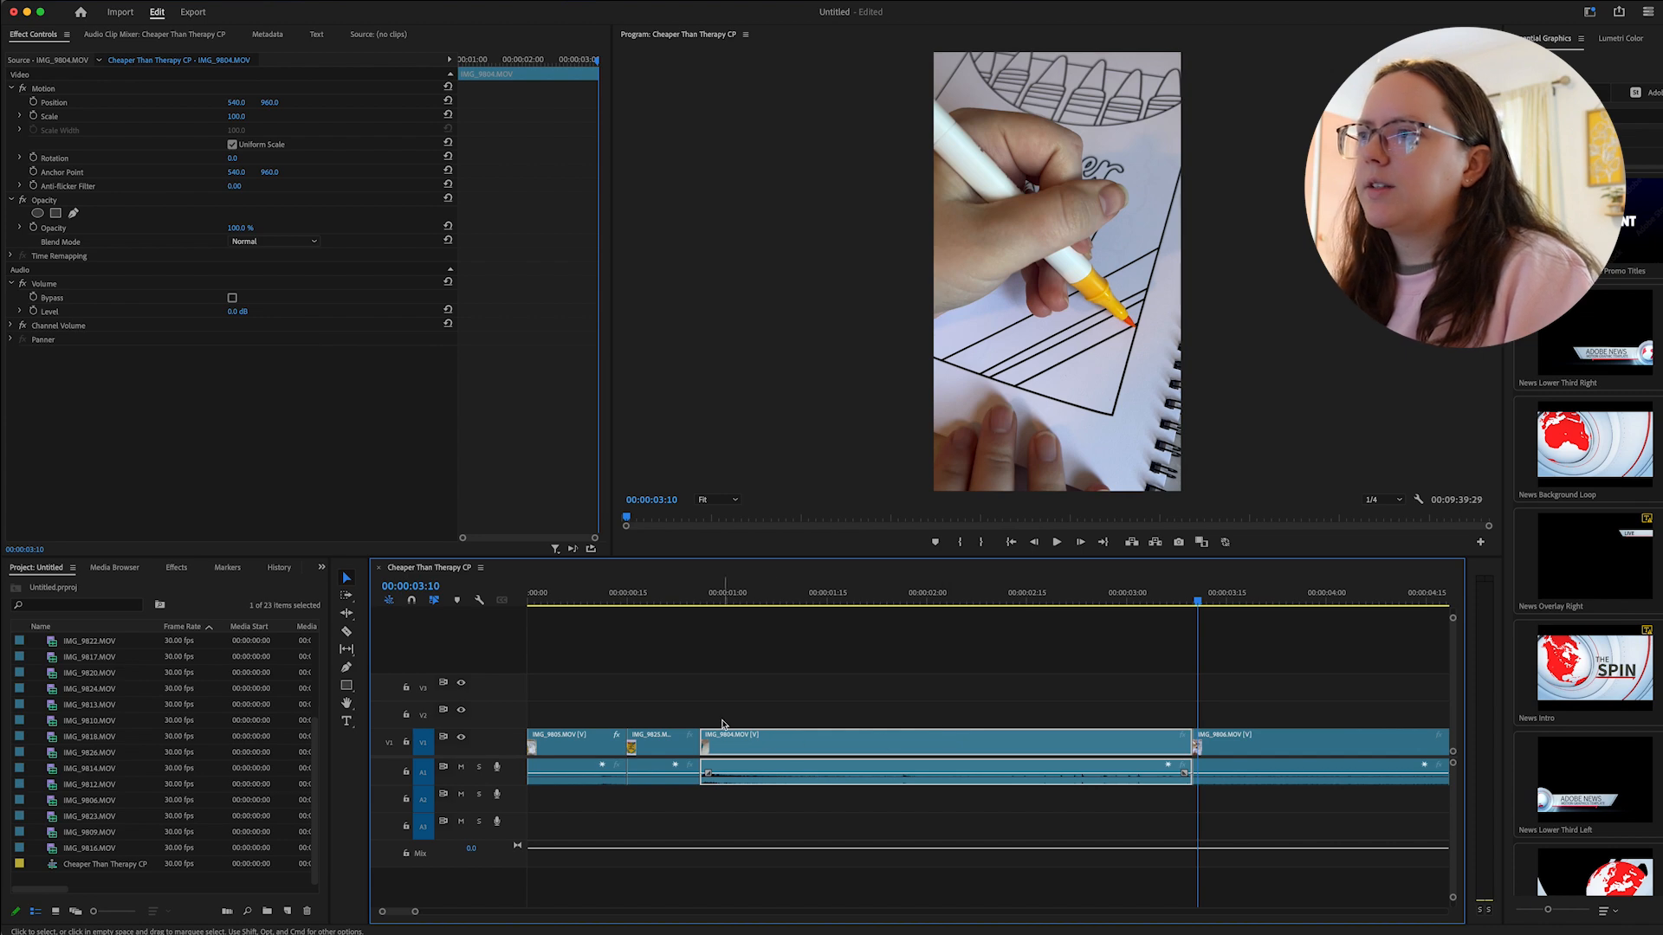
{"action": "key", "text": "Up"}
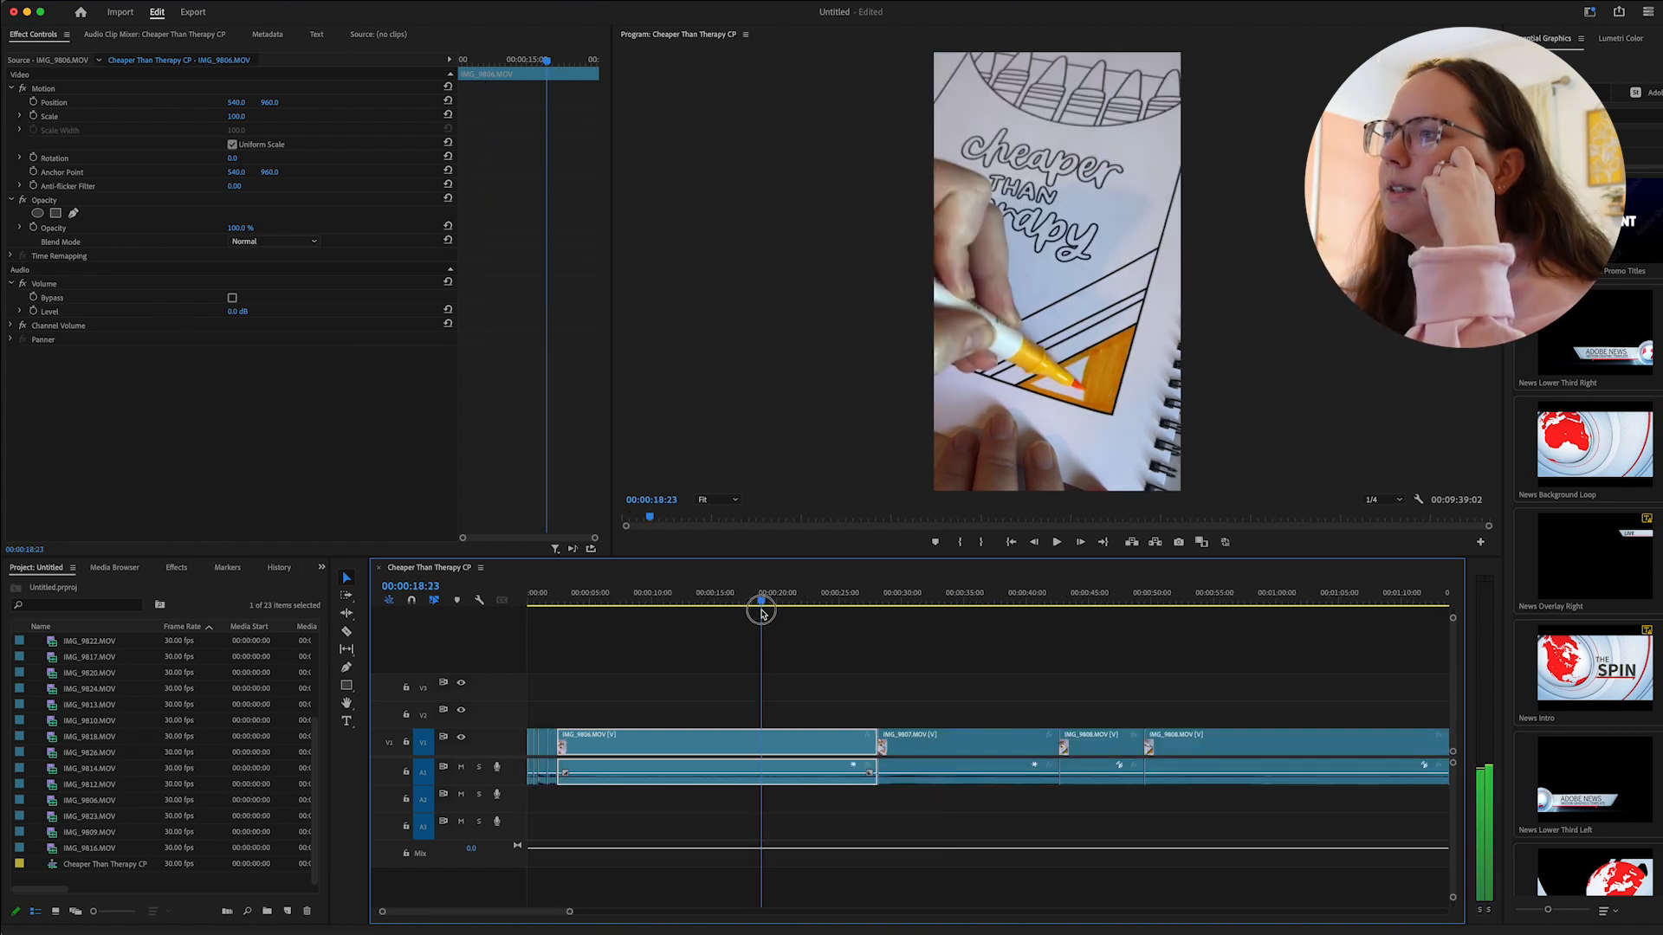
Split IMG_9806.MOV at 00:00:10:27, where the triangle's outline is colored.
{"action": "left_click_drag", "start_coordinate": [761, 609], "coordinate": [663, 641]}
{"action": "key", "text": "c"}
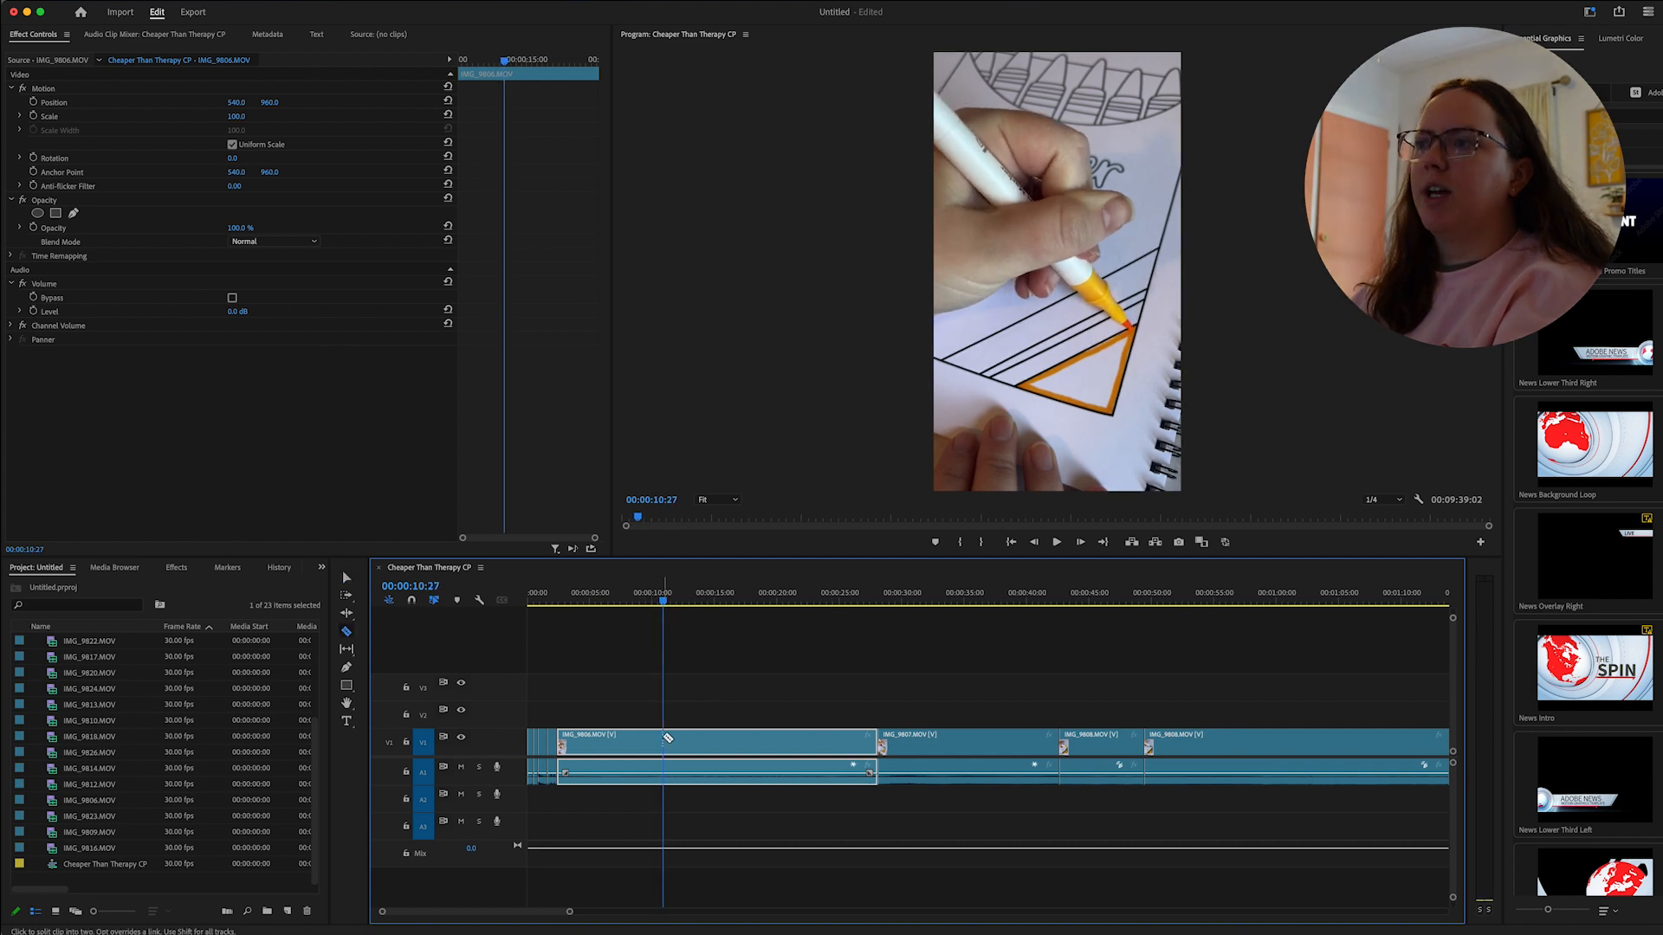
{"action": "left_click", "coordinate": [664, 738]}
{"action": "key", "text": "="}
{"action": "key", "text": "="}
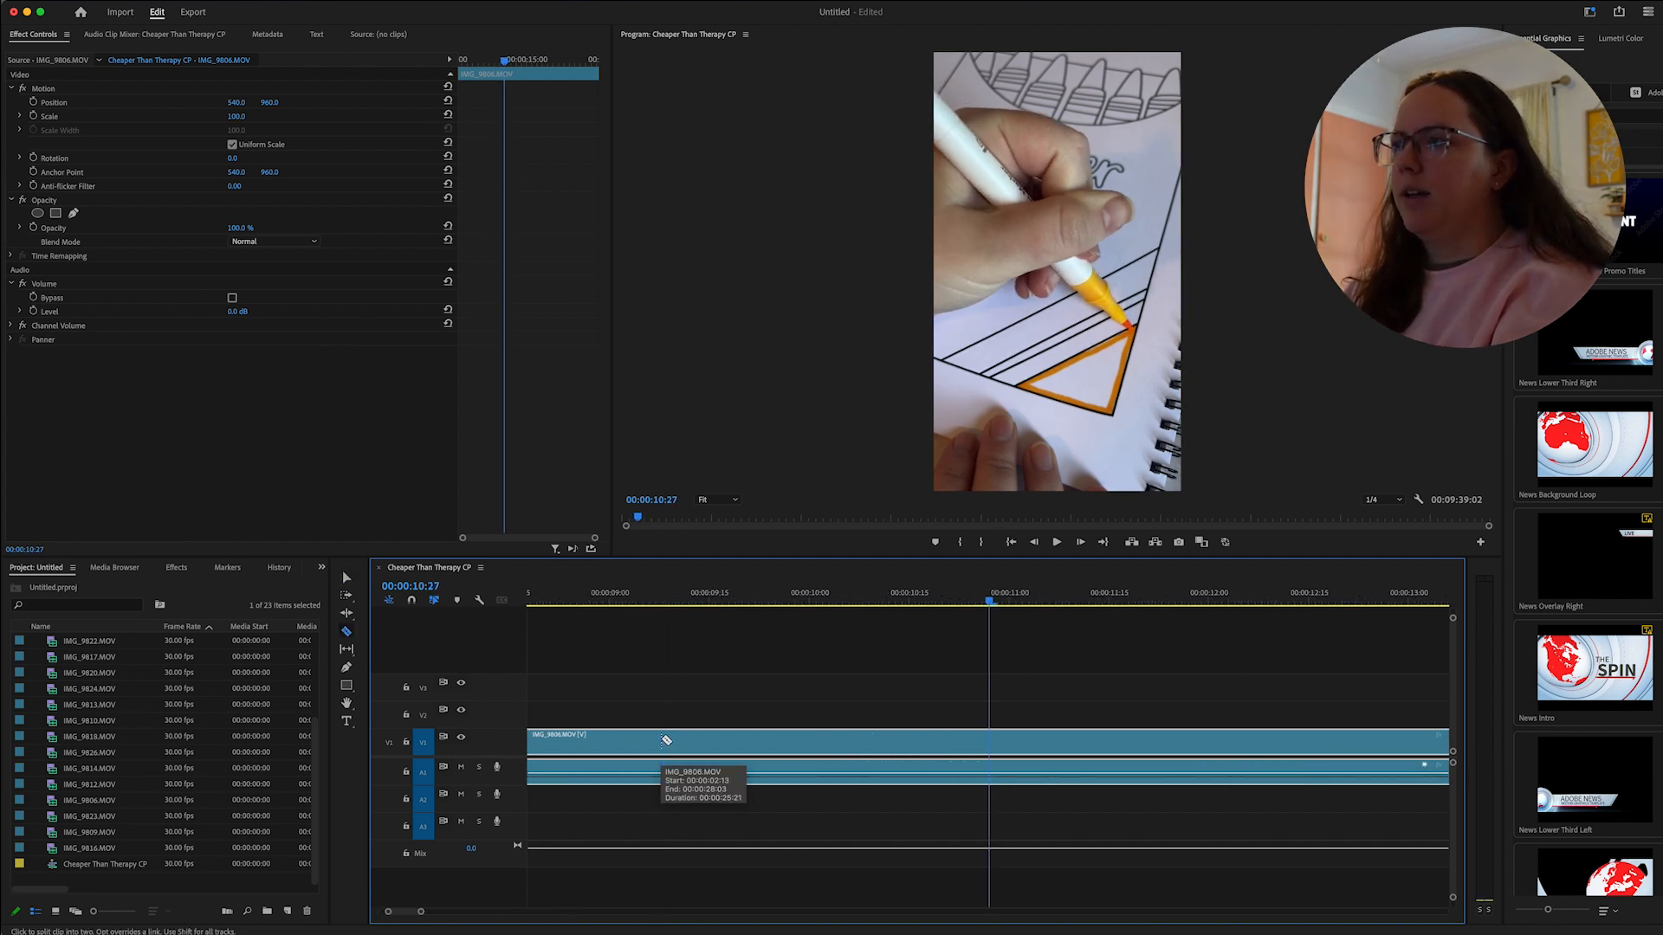
{"action": "scroll", "coordinate": [986, 598], "scroll_direction": "right", "scroll_amount": 5}
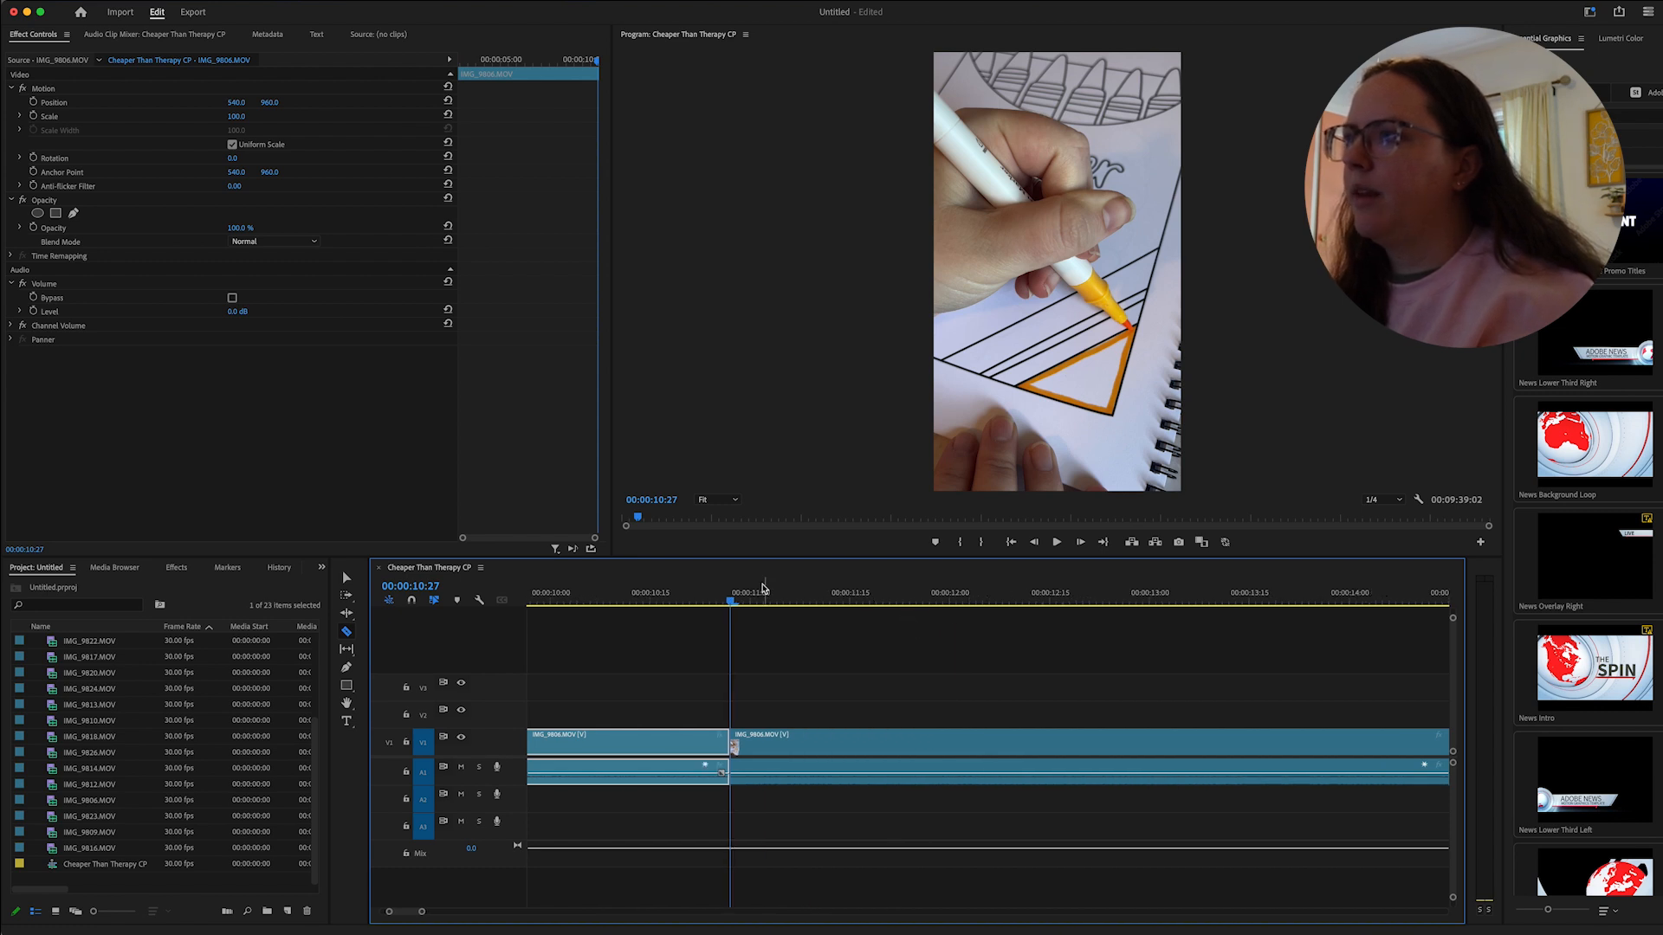
Ripple trim the start of the second IMG_9806.MOV piece to 00:00:13:08 and play across the cut.
{"action": "left_click", "coordinate": [732, 599]}
{"action": "left_click_drag", "start_coordinate": [732, 599], "coordinate": [1202, 607]}
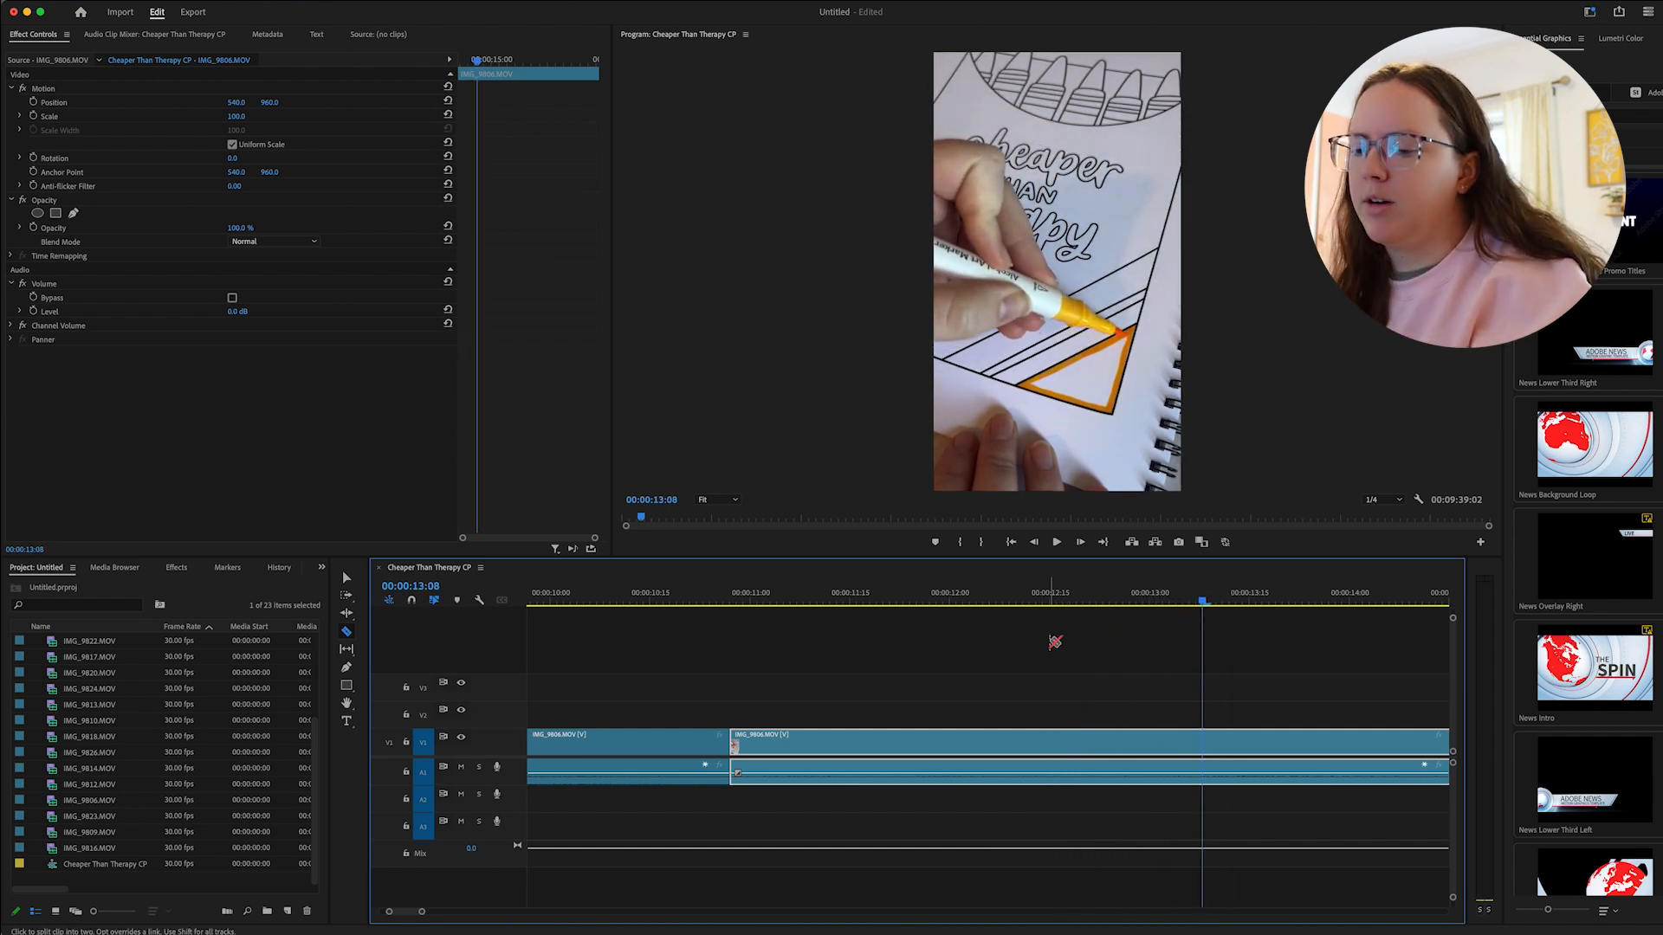
{"action": "key", "text": "Up"}
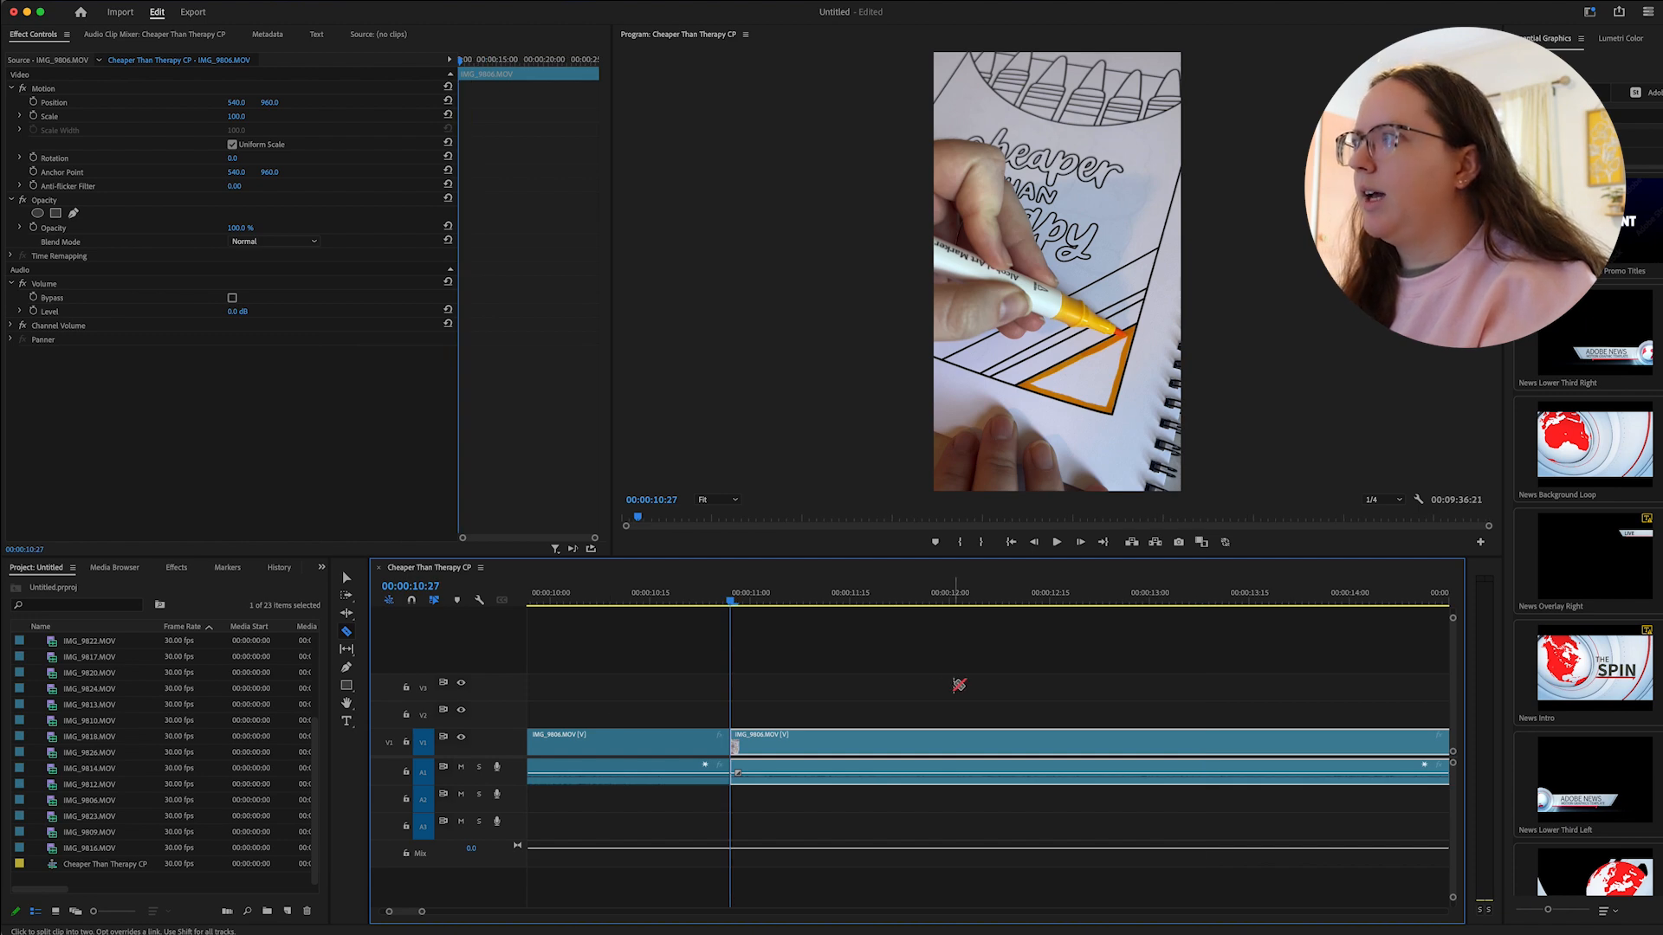
{"action": "key", "text": "v"}
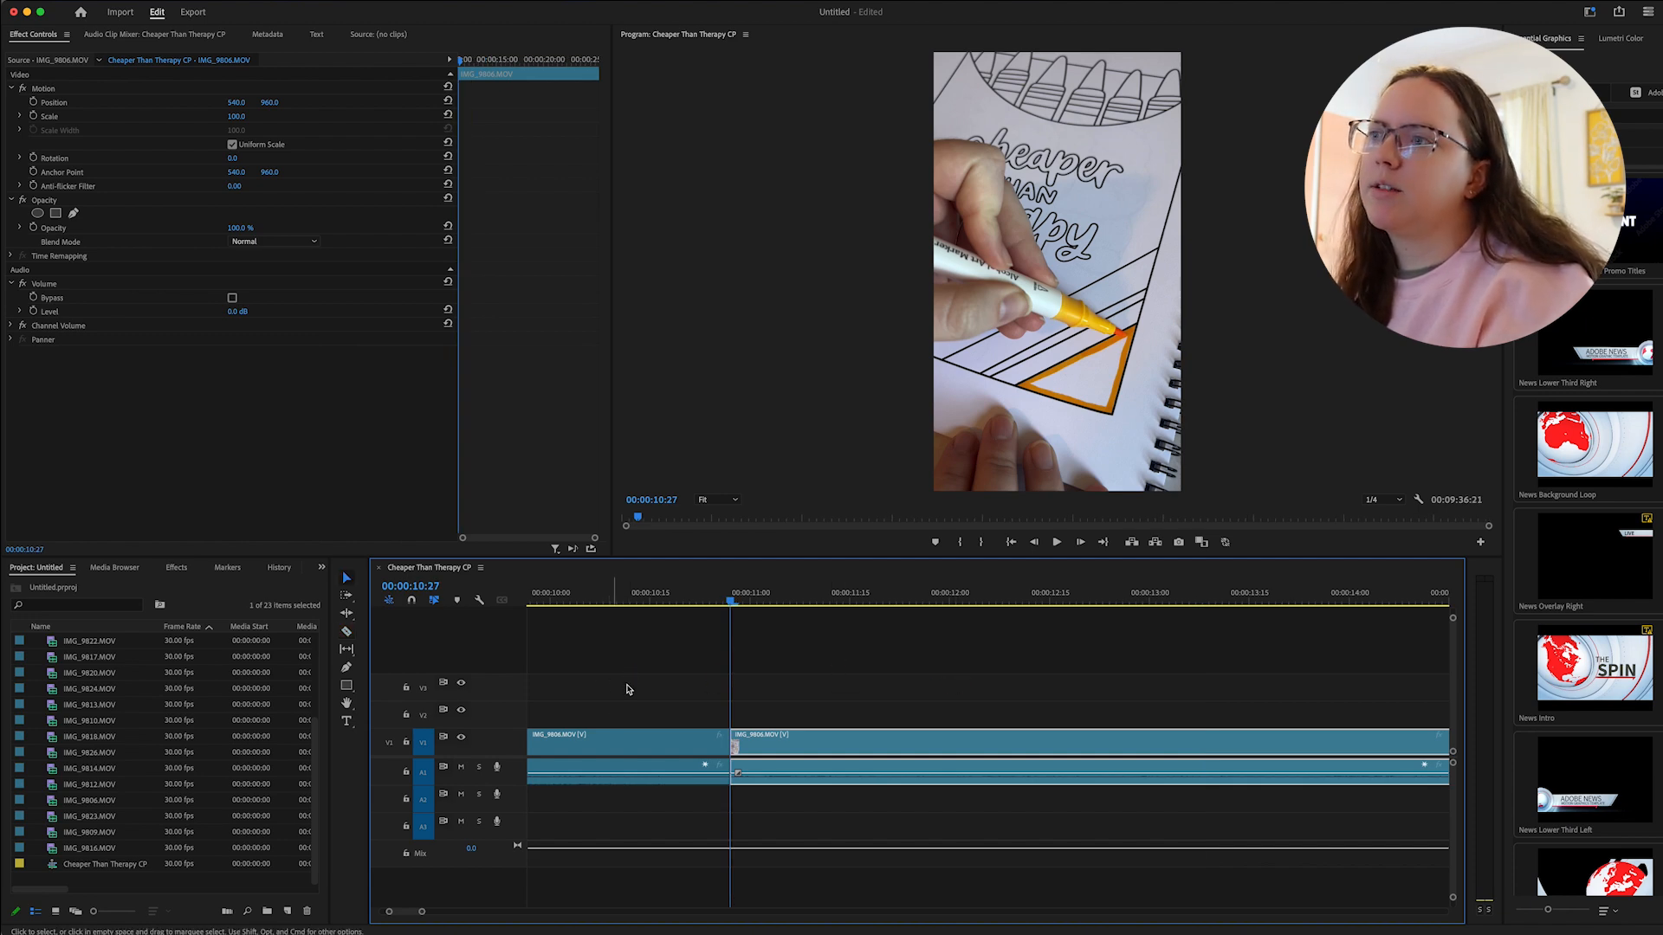
{"action": "key", "text": "space"}
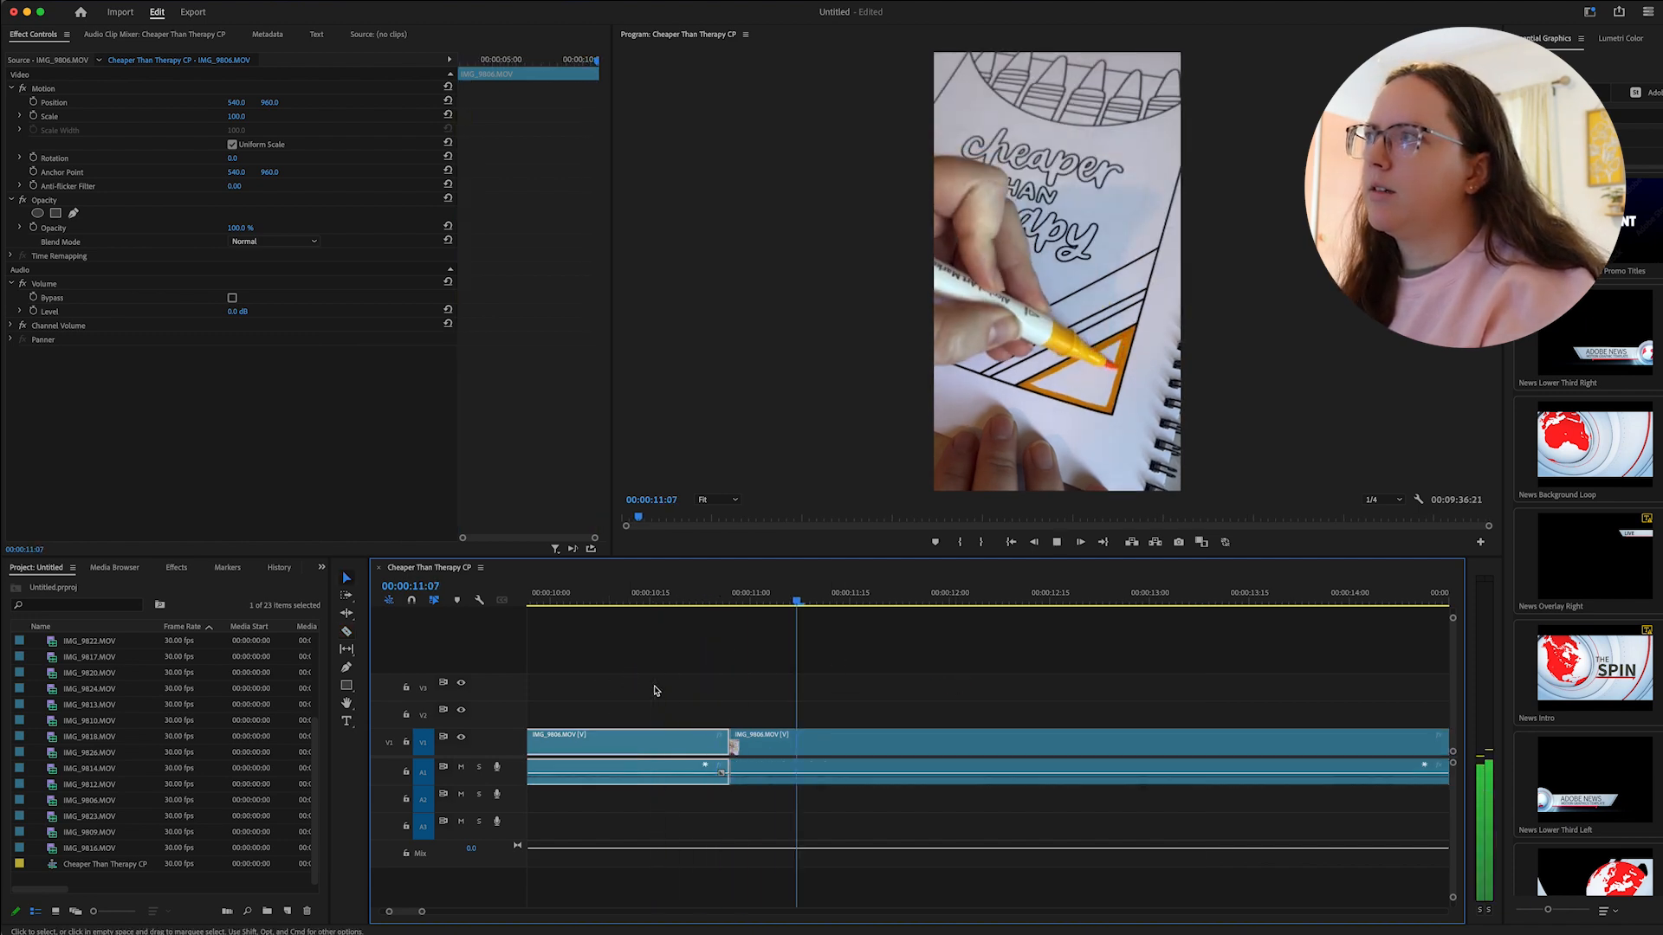
{"action": "key", "text": "space"}
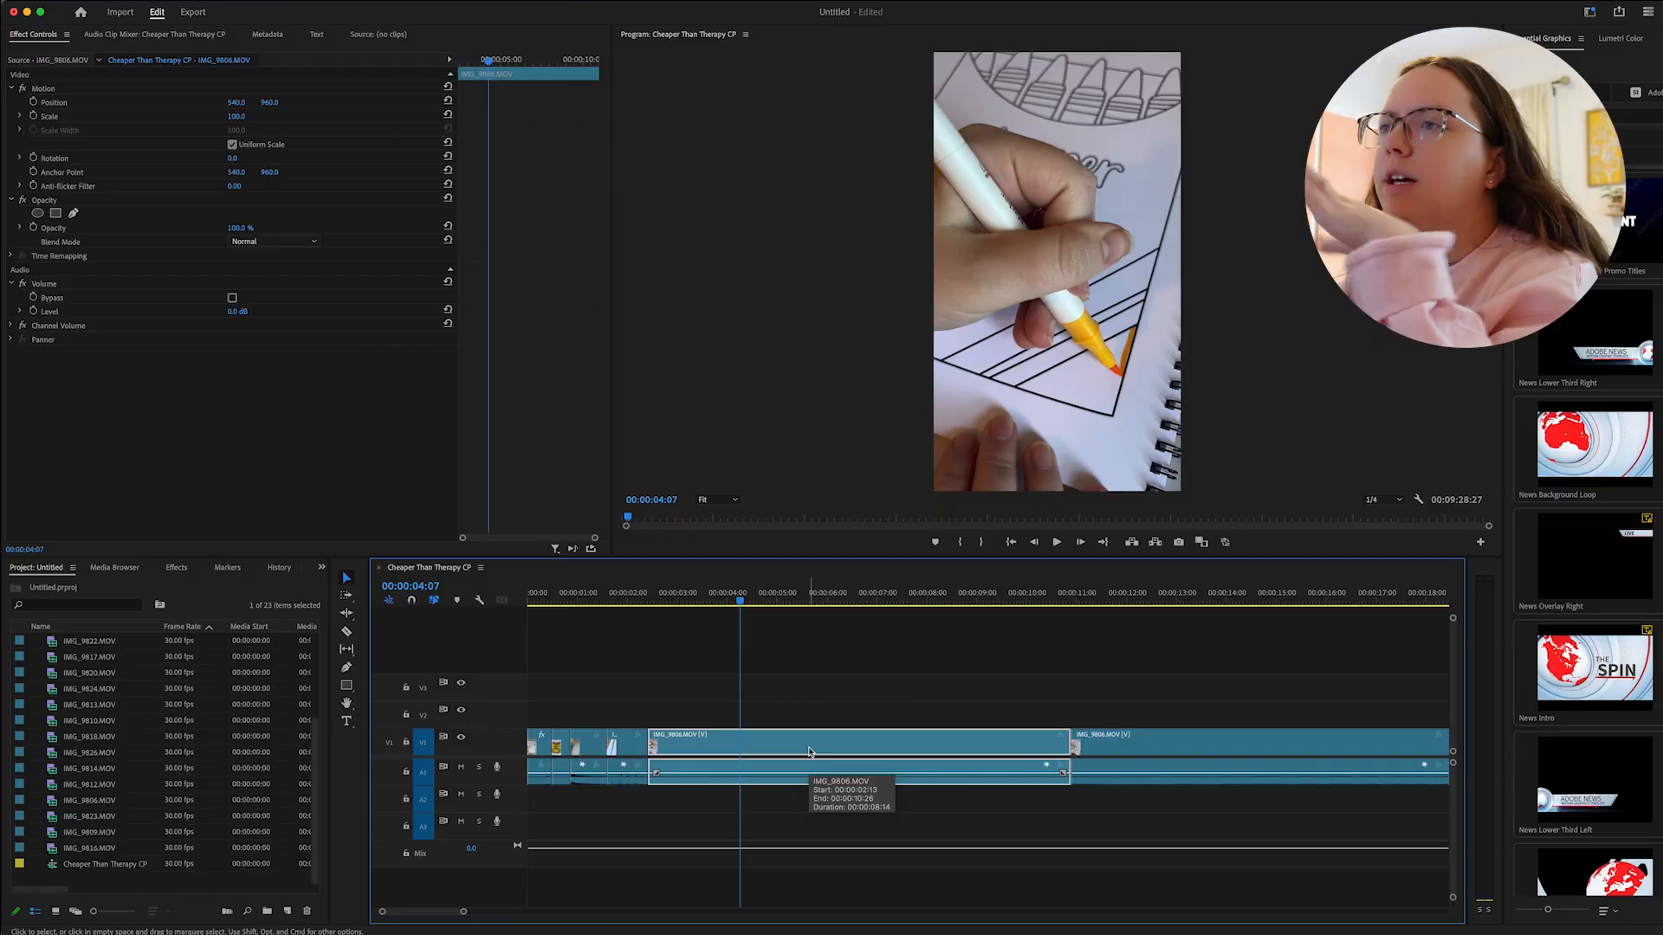
Set the speed of the first IMG_9806.MOV piece to 500% with the audio pitch maintained.
{"action": "right_click", "coordinate": [809, 751]}
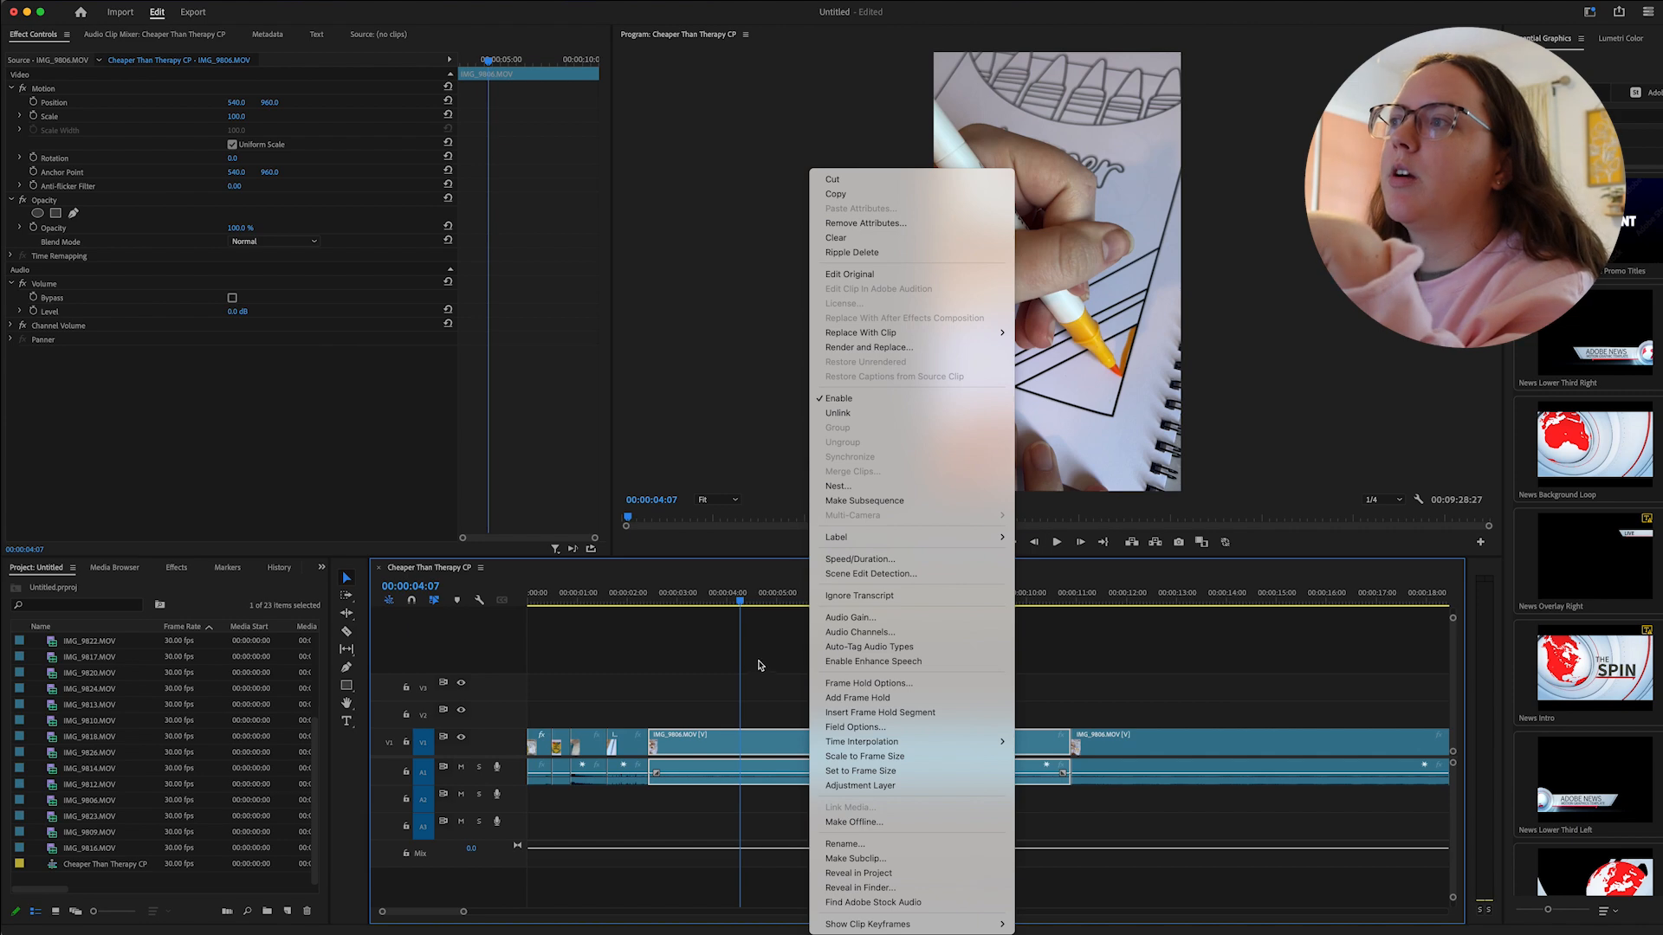
{"action": "left_click", "coordinate": [917, 563]}
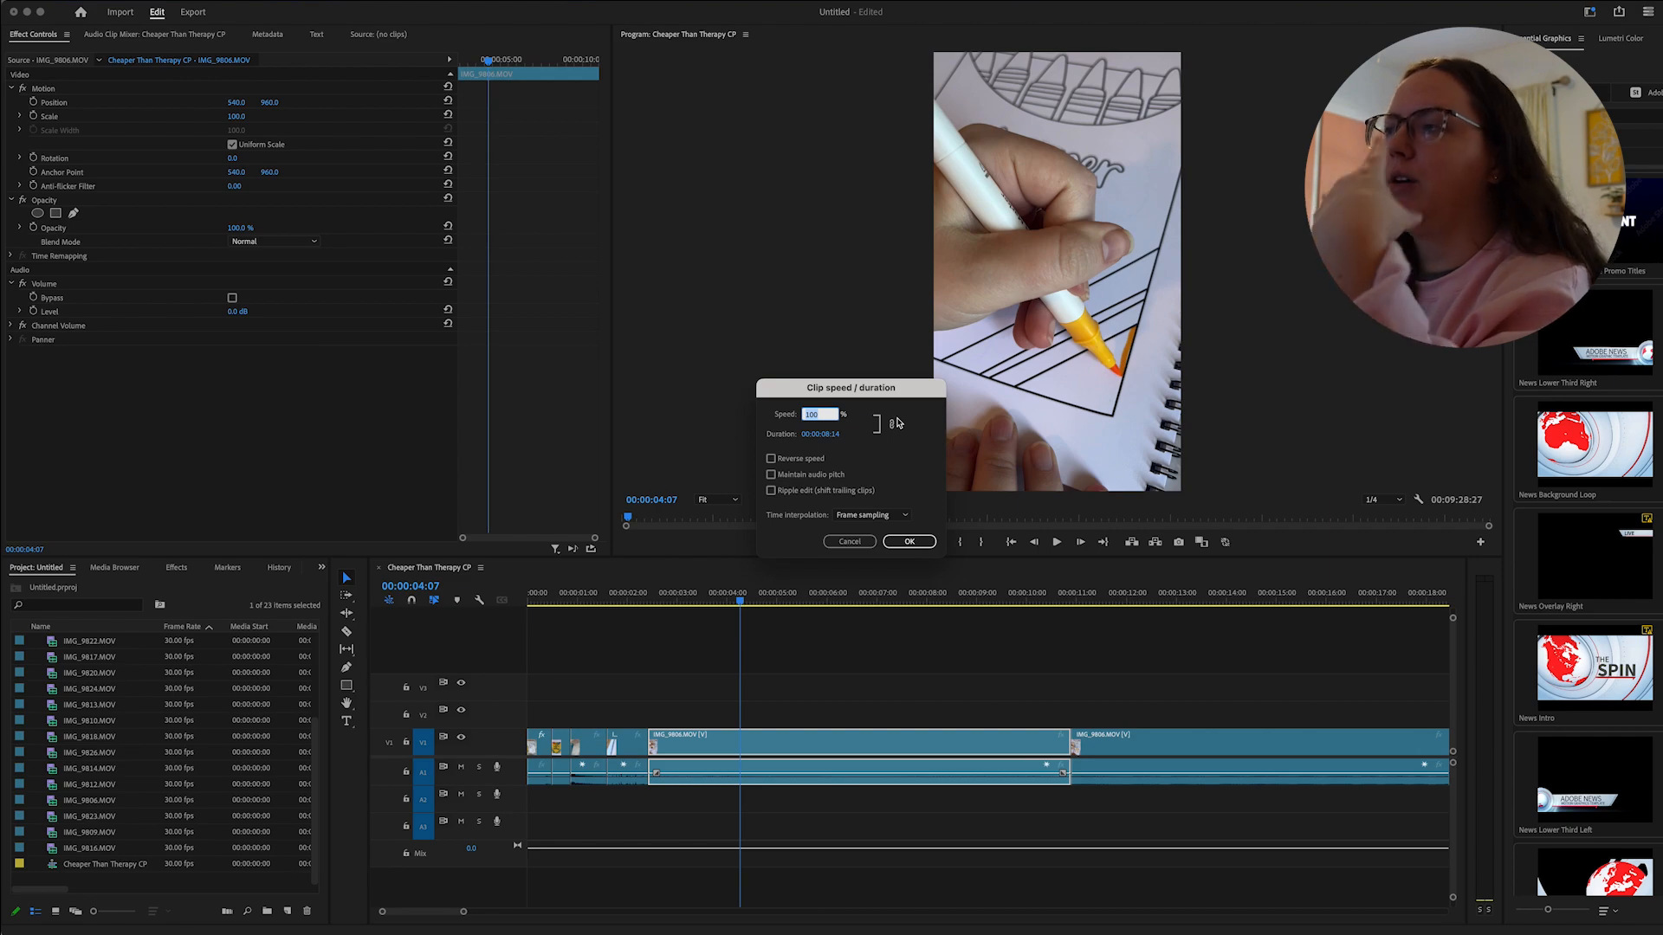
{"action": "type", "text": "500"}
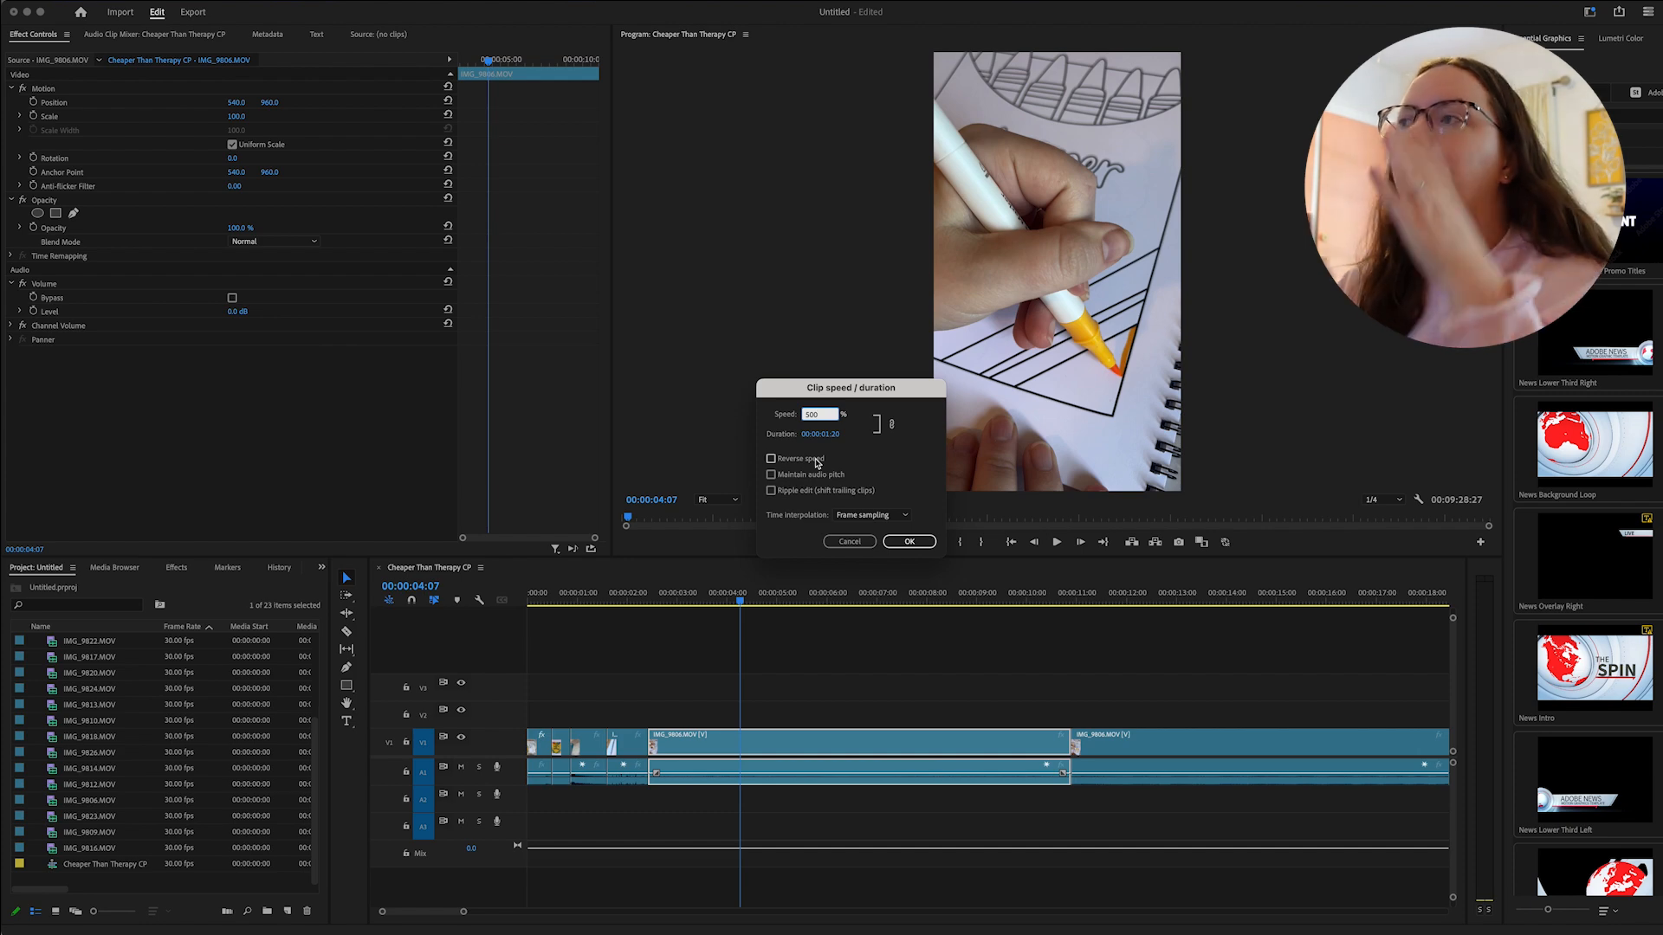
{"action": "left_click", "coordinate": [814, 475]}
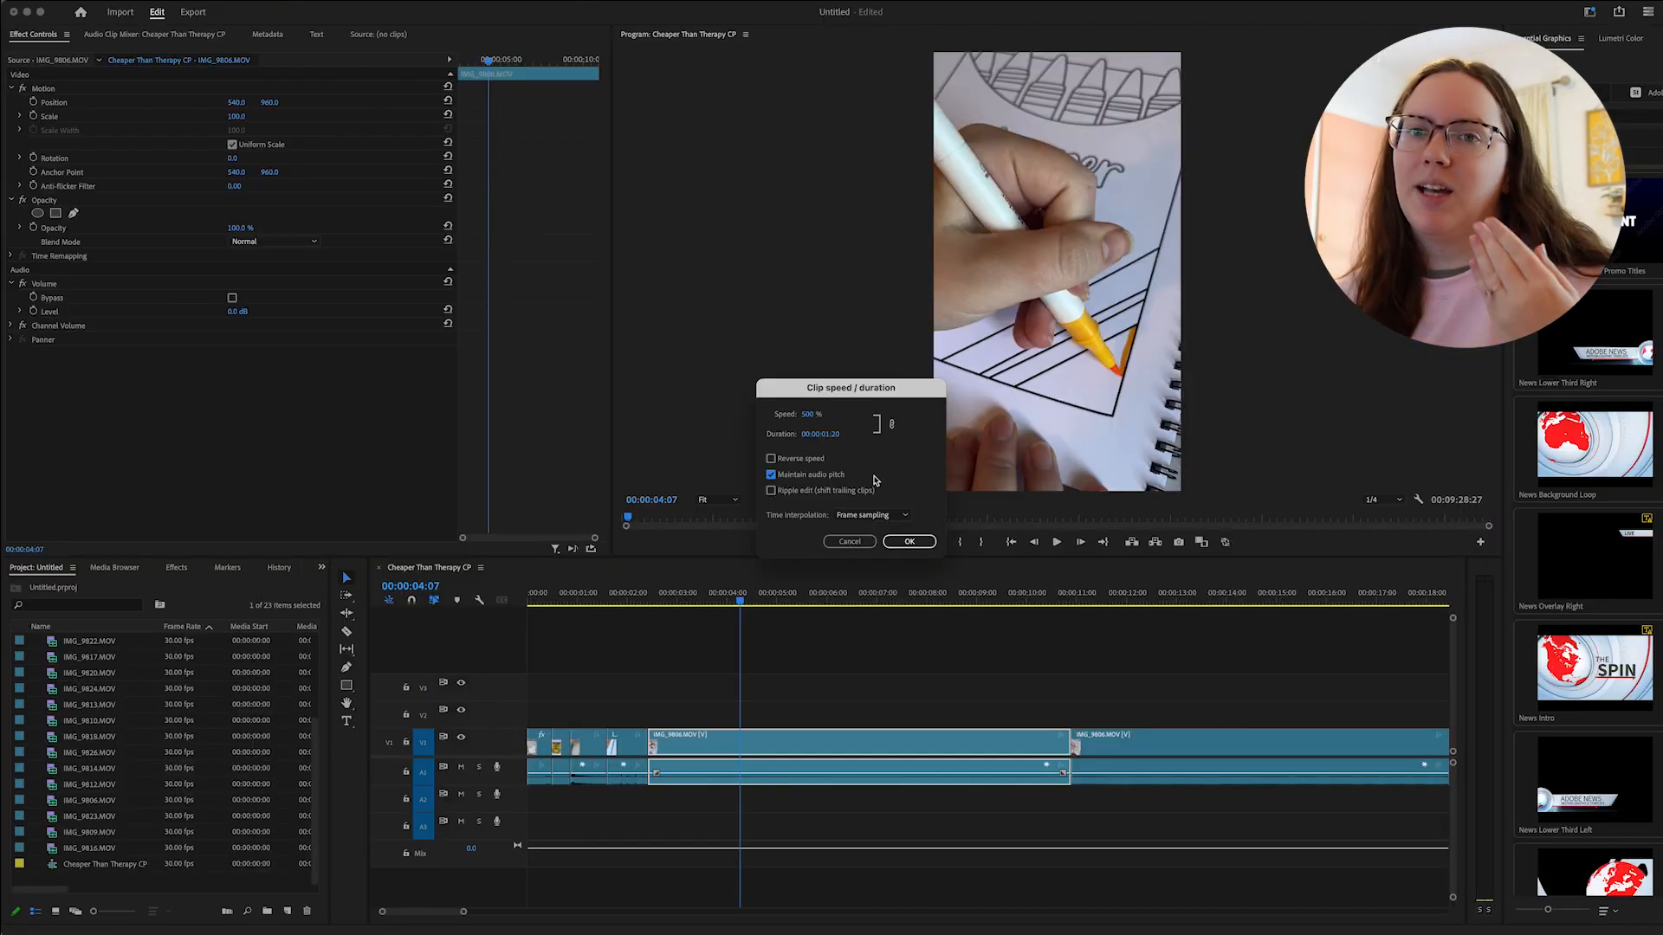
{"action": "left_click", "coordinate": [909, 541]}
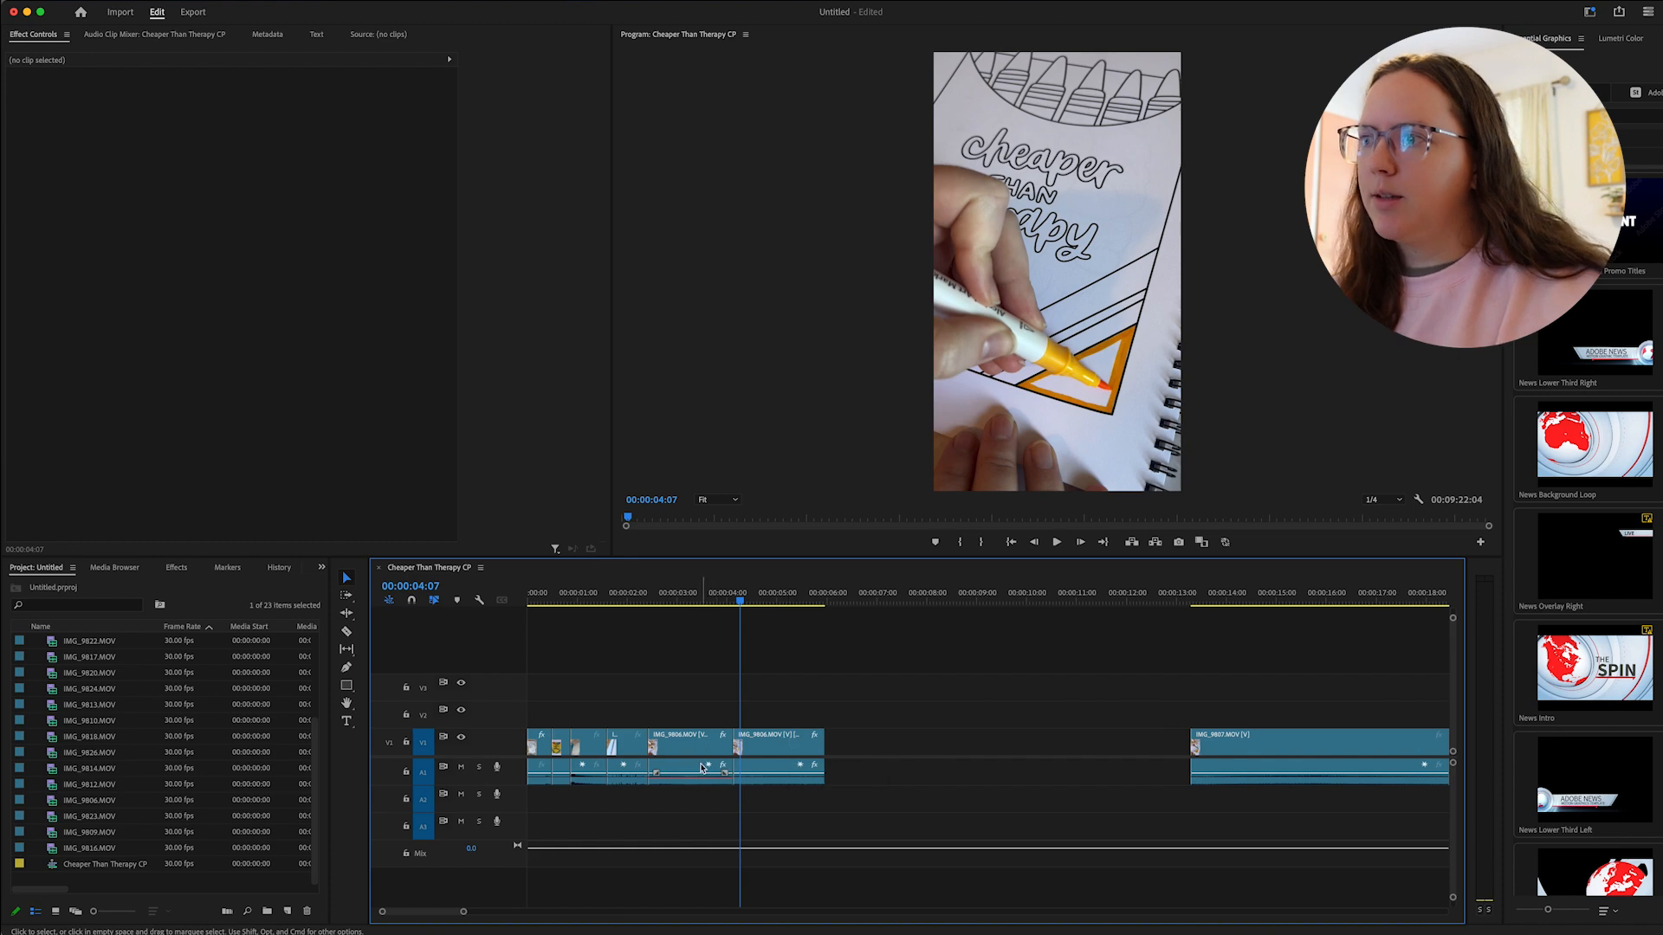
Play back the sped-up coloring clips from just before the first IMG_9806.MOV piece.
{"action": "key", "text": "Up"}
{"action": "key", "text": "Left"}
{"action": "key", "text": "space"}
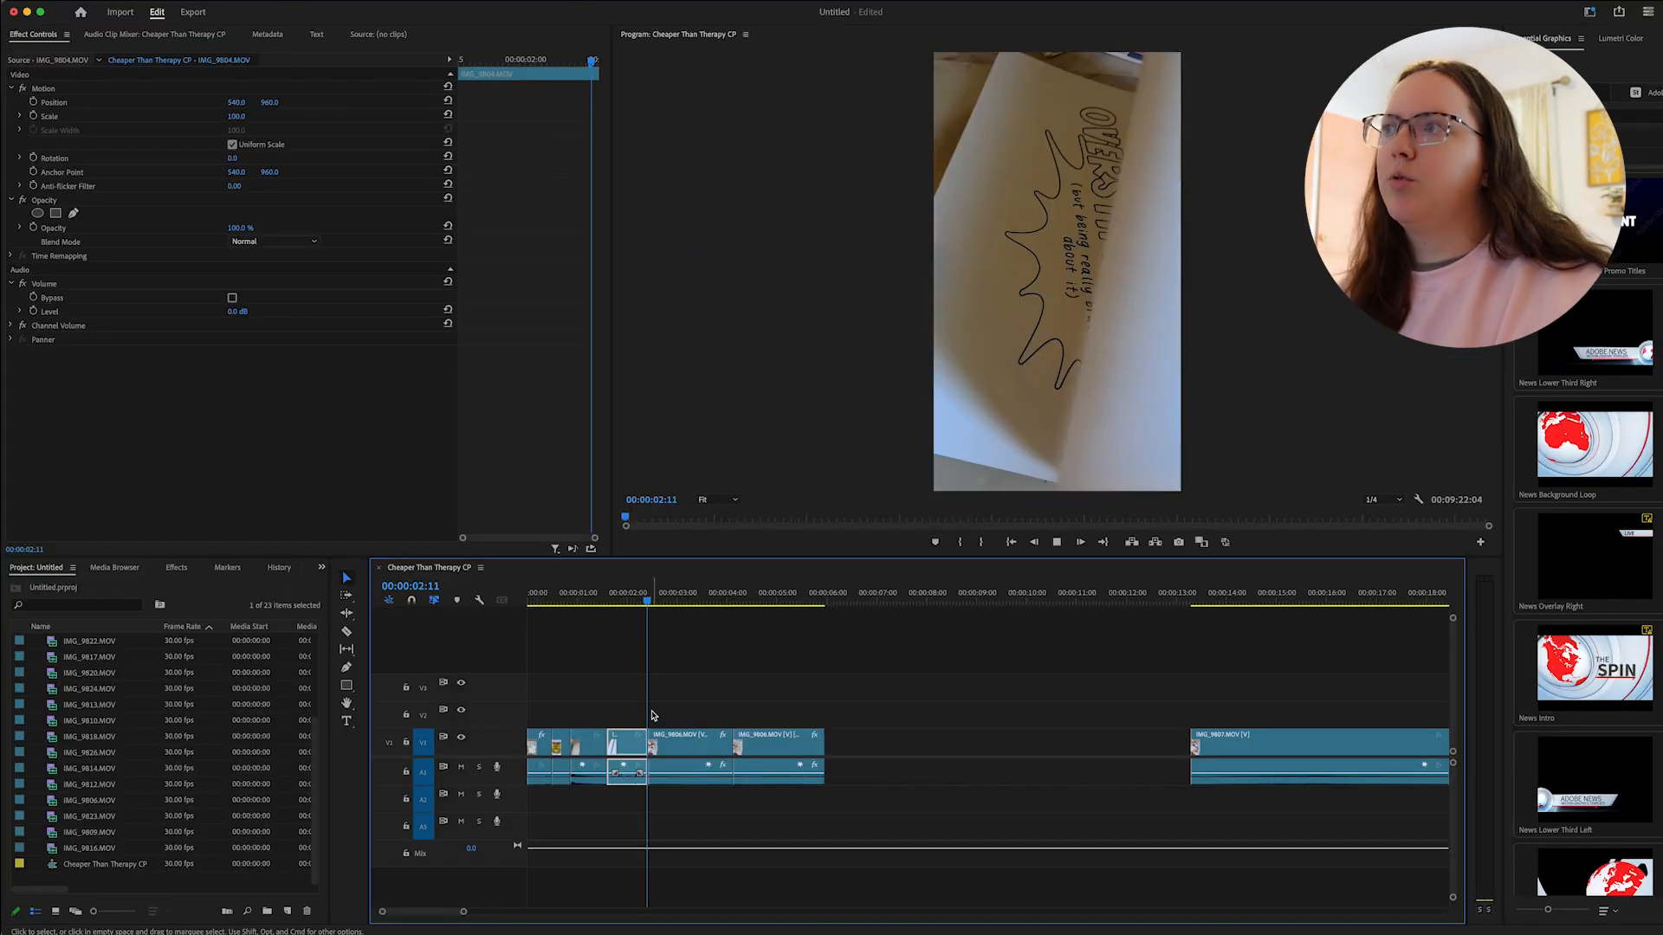
{"action": "key", "text": "space"}
{"action": "left_click_drag", "start_coordinate": [664, 715], "coordinate": [650, 712]}
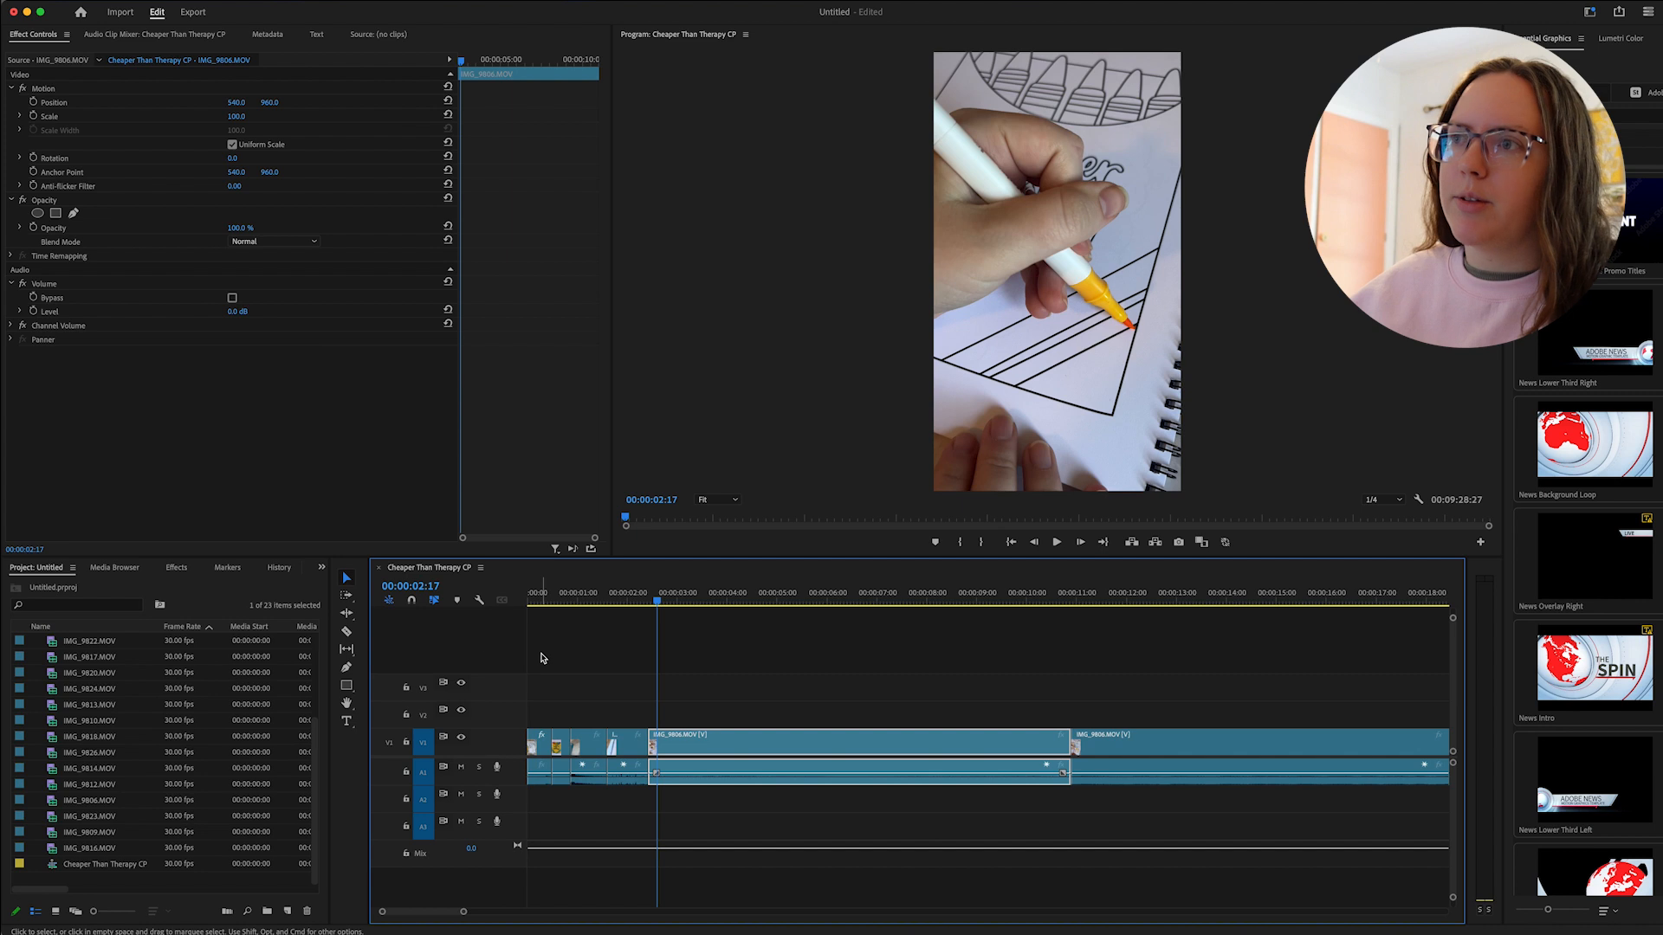
Apply the DeNoise effect from the Noise Reduction/Restoration audio effects to the first IMG_9806.MOV piece.
{"action": "left_click", "coordinate": [177, 567]}
{"action": "left_click", "coordinate": [49, 586]}
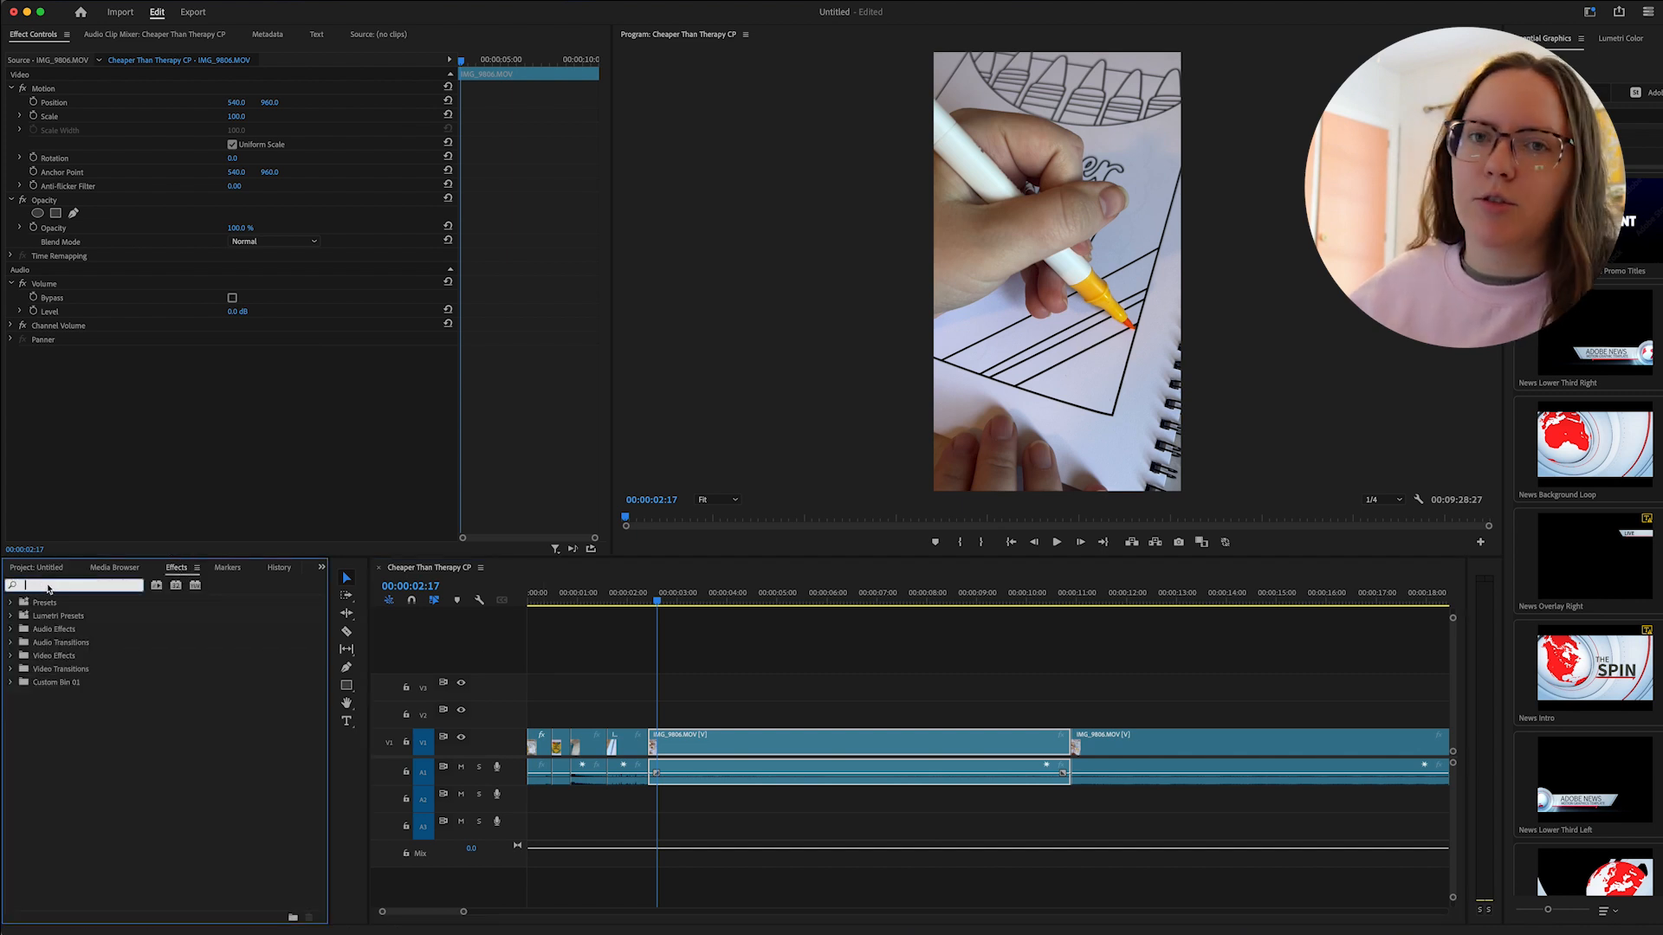
{"action": "type", "text": "trna"}
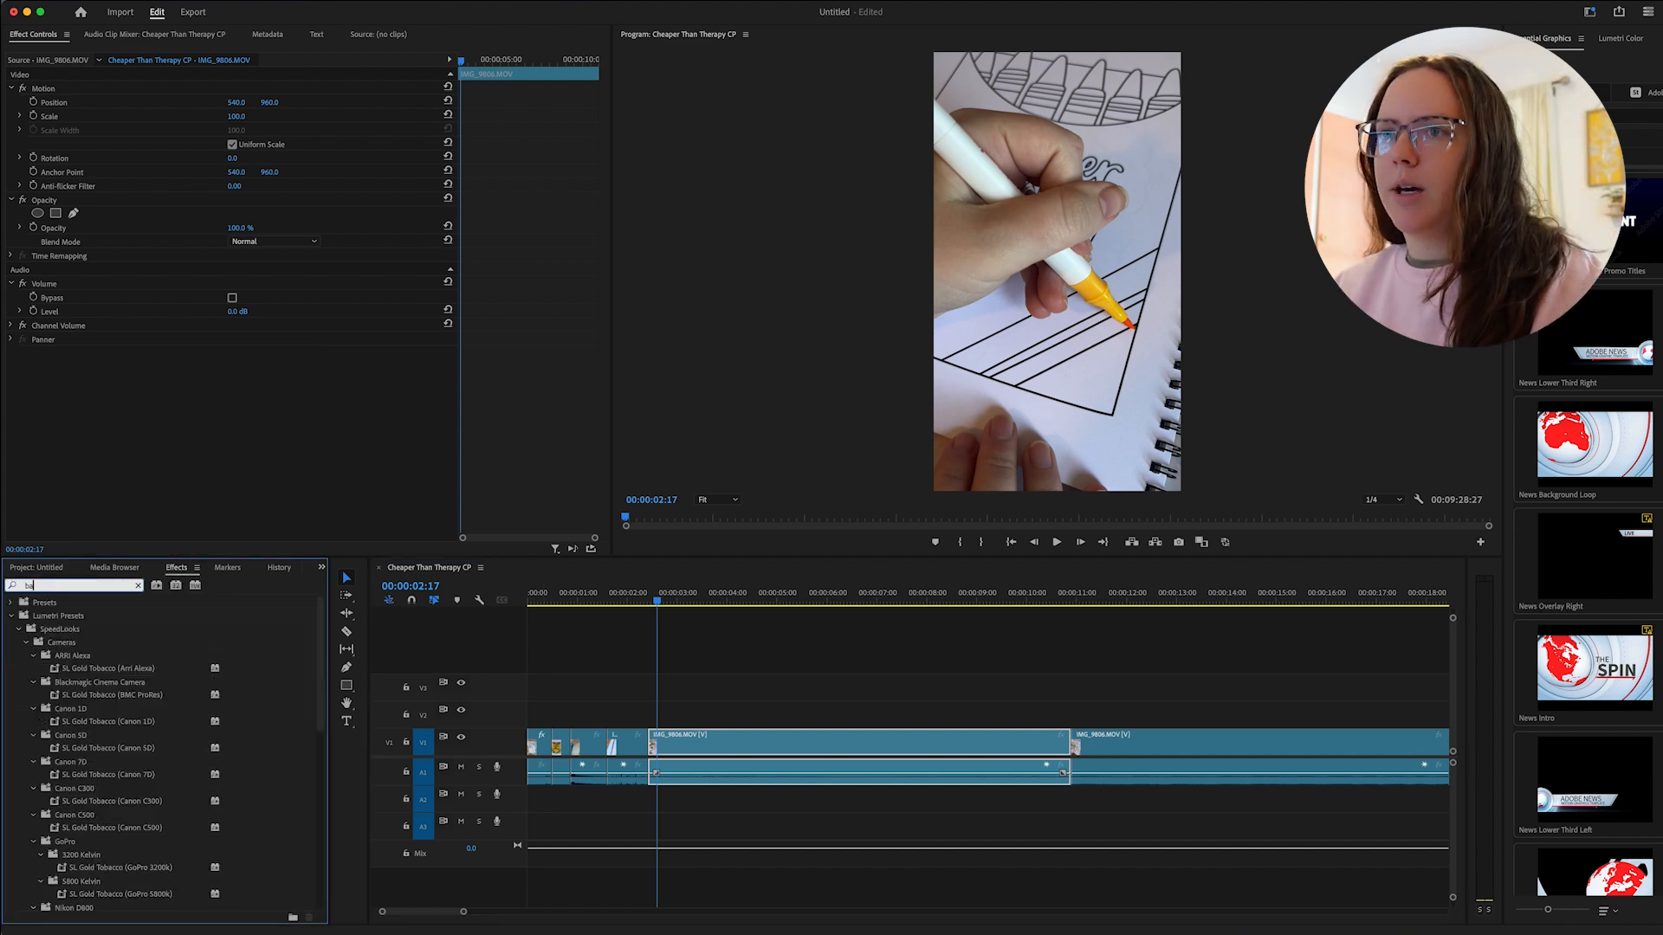
{"action": "key", "text": "super+a"}
{"action": "key", "text": "BackSpace"}
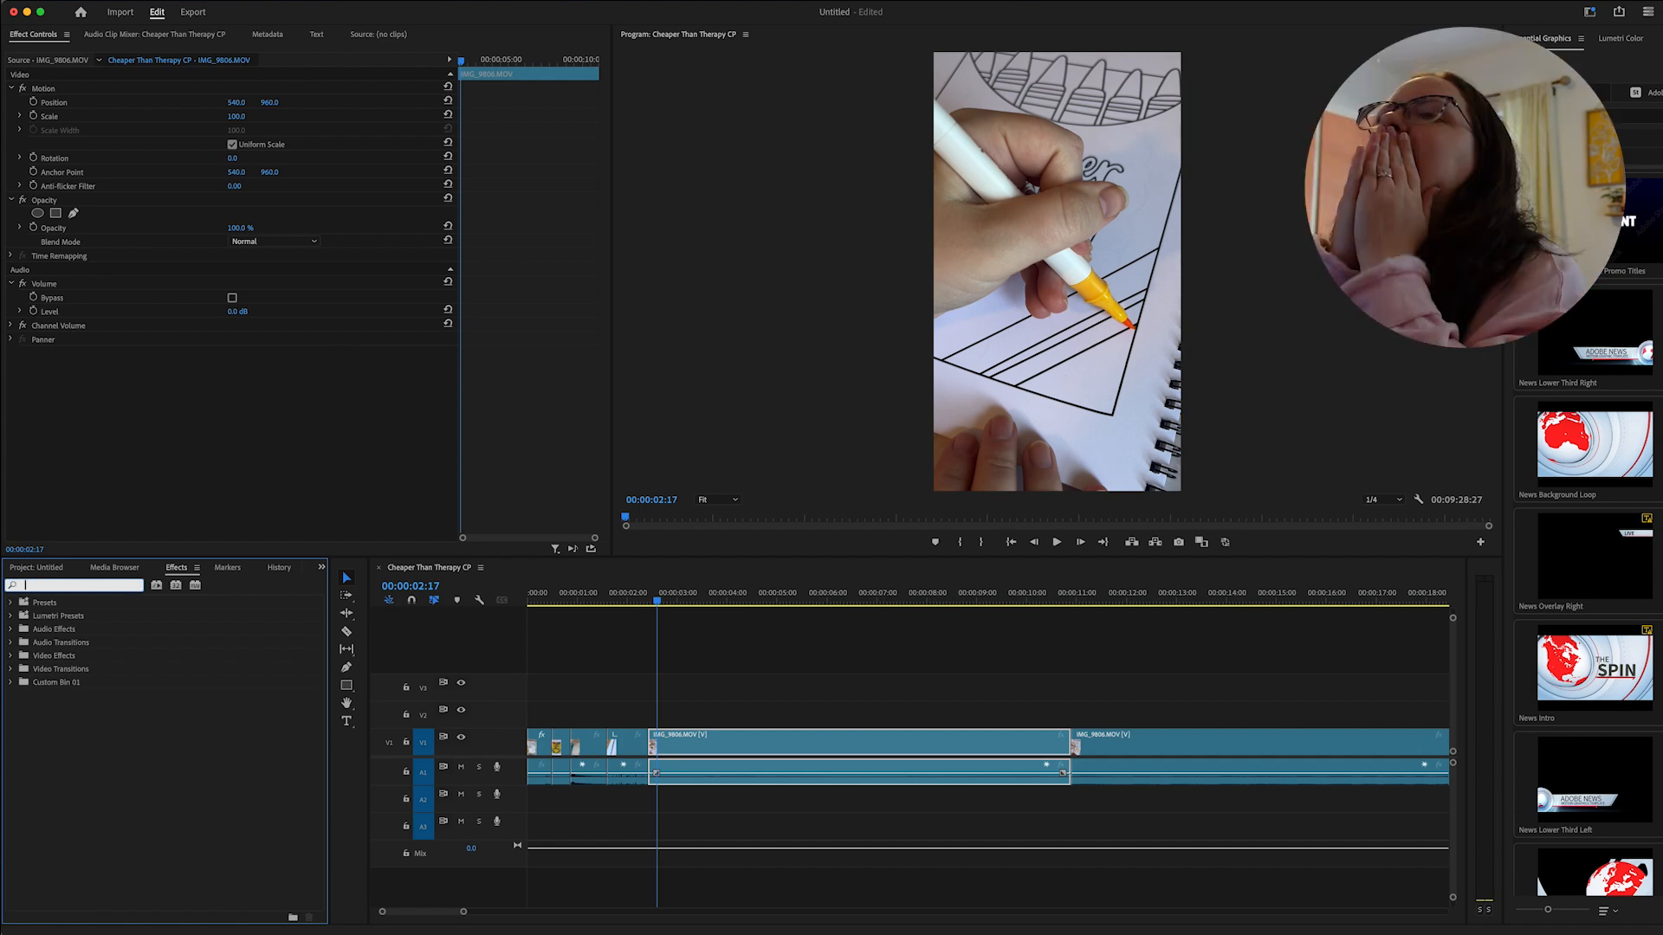
{"action": "left_click", "coordinate": [10, 630]}
{"action": "left_click", "coordinate": [18, 696]}
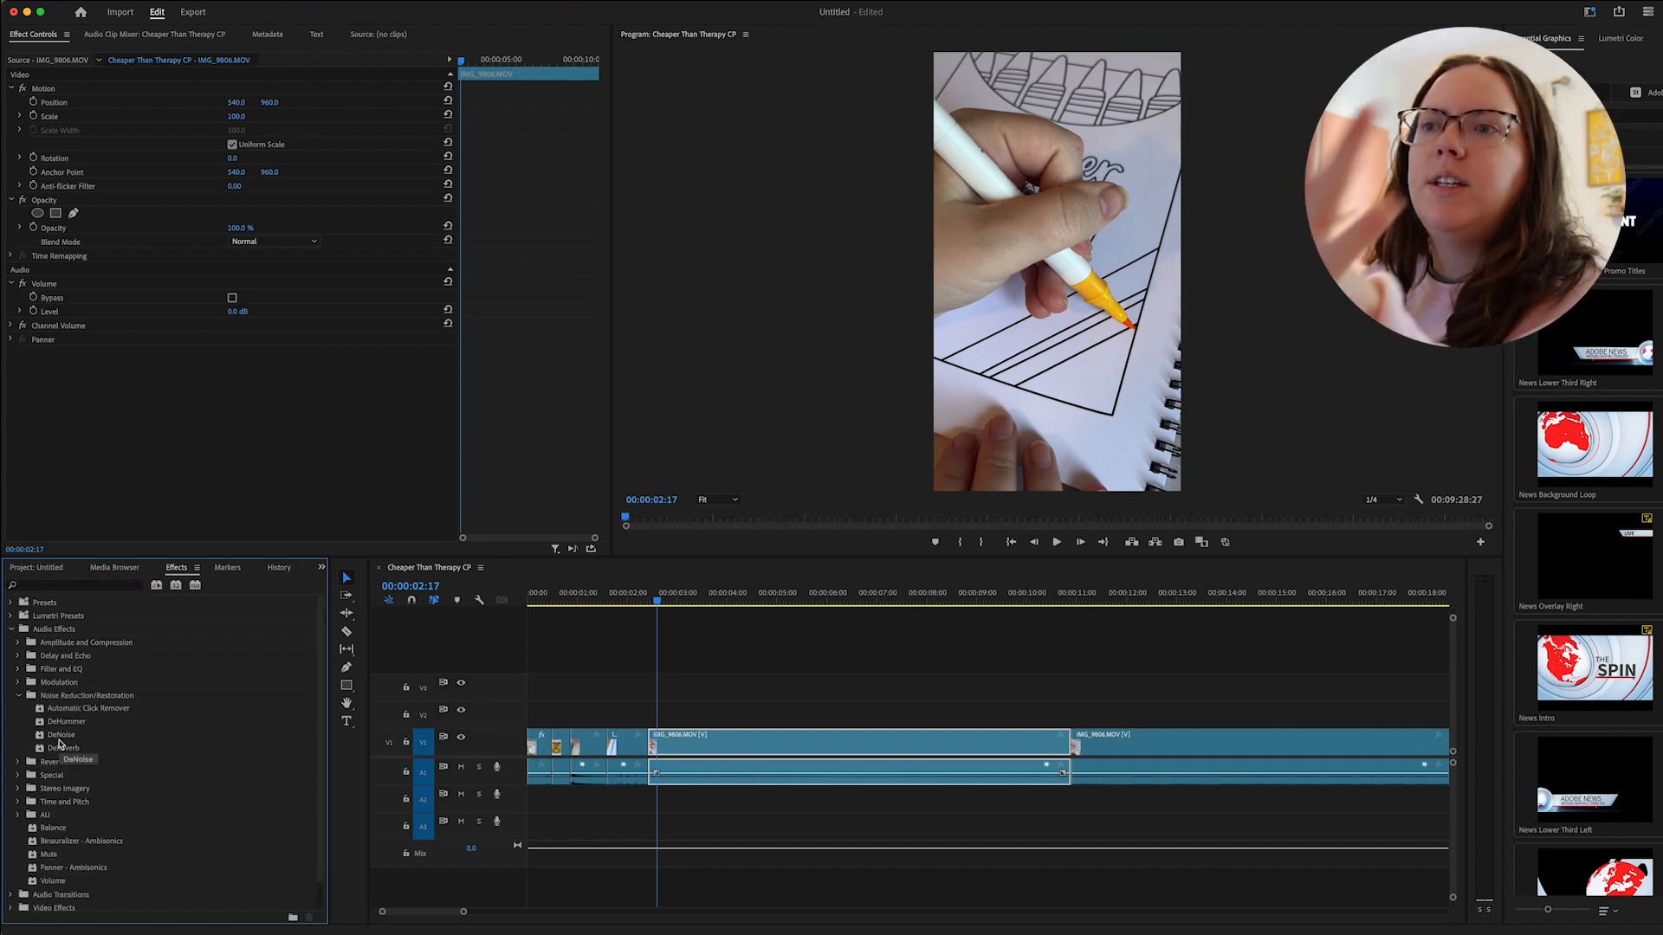
{"action": "left_click_drag", "start_coordinate": [59, 742], "coordinate": [267, 417]}
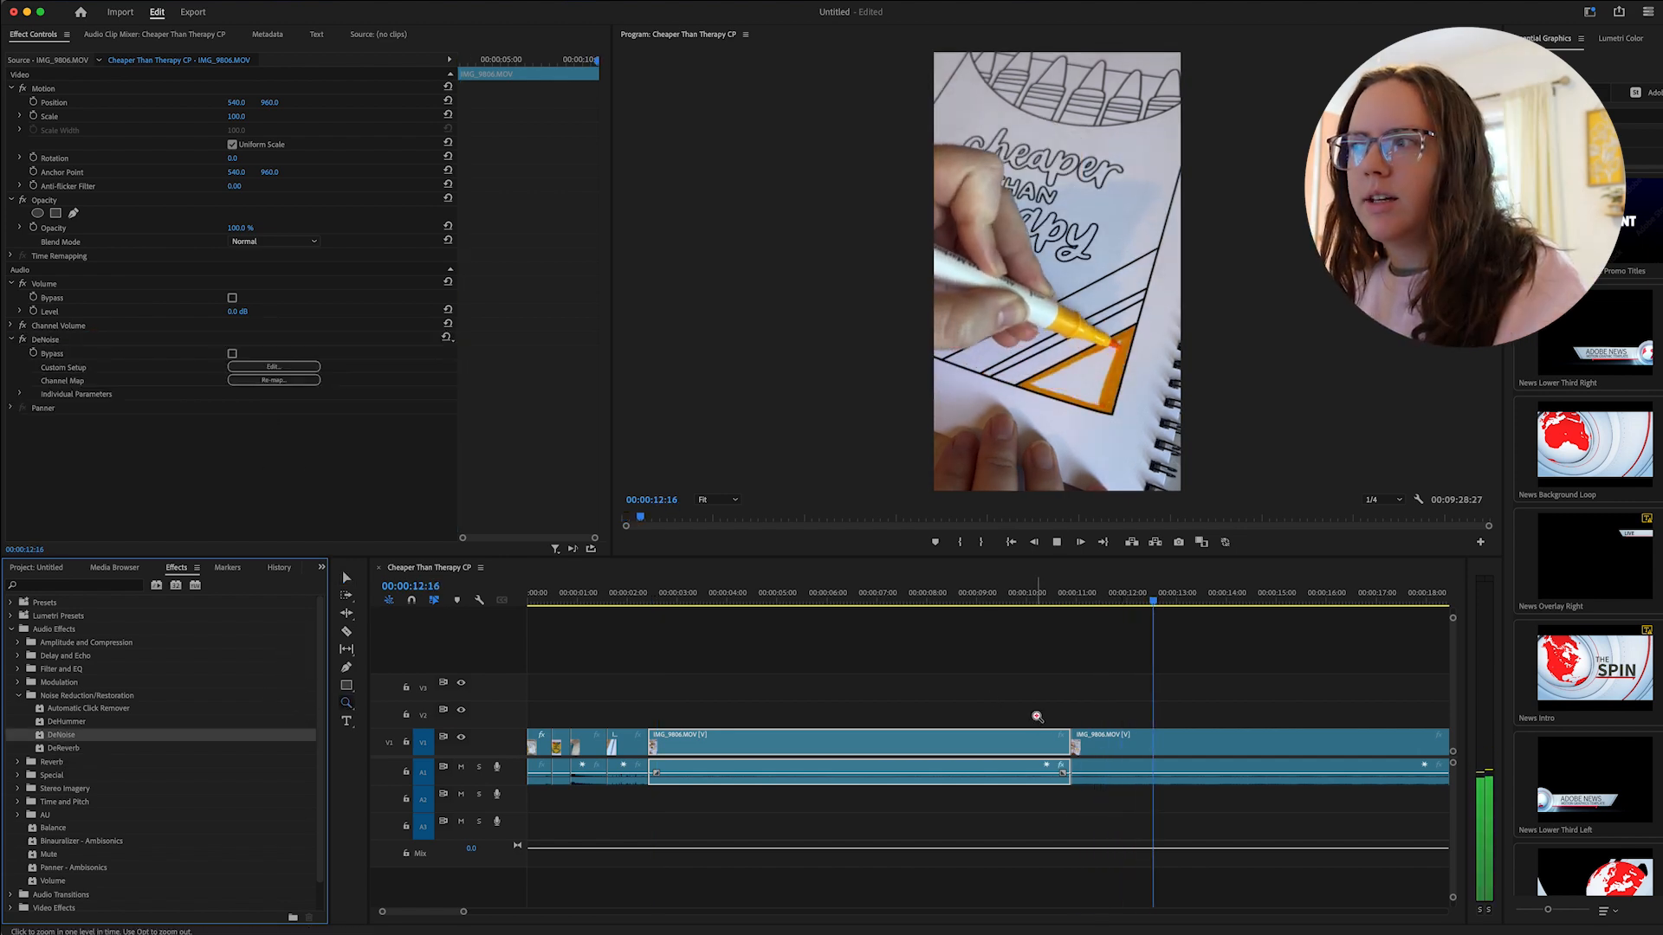
Play from the denoised IMG_9806.MOV piece across the cut to compare the sound, and undo the DeNoise effect.
{"action": "left_click", "coordinate": [1010, 694]}
{"action": "key", "text": "v"}
{"action": "left_click", "coordinate": [1027, 710]}
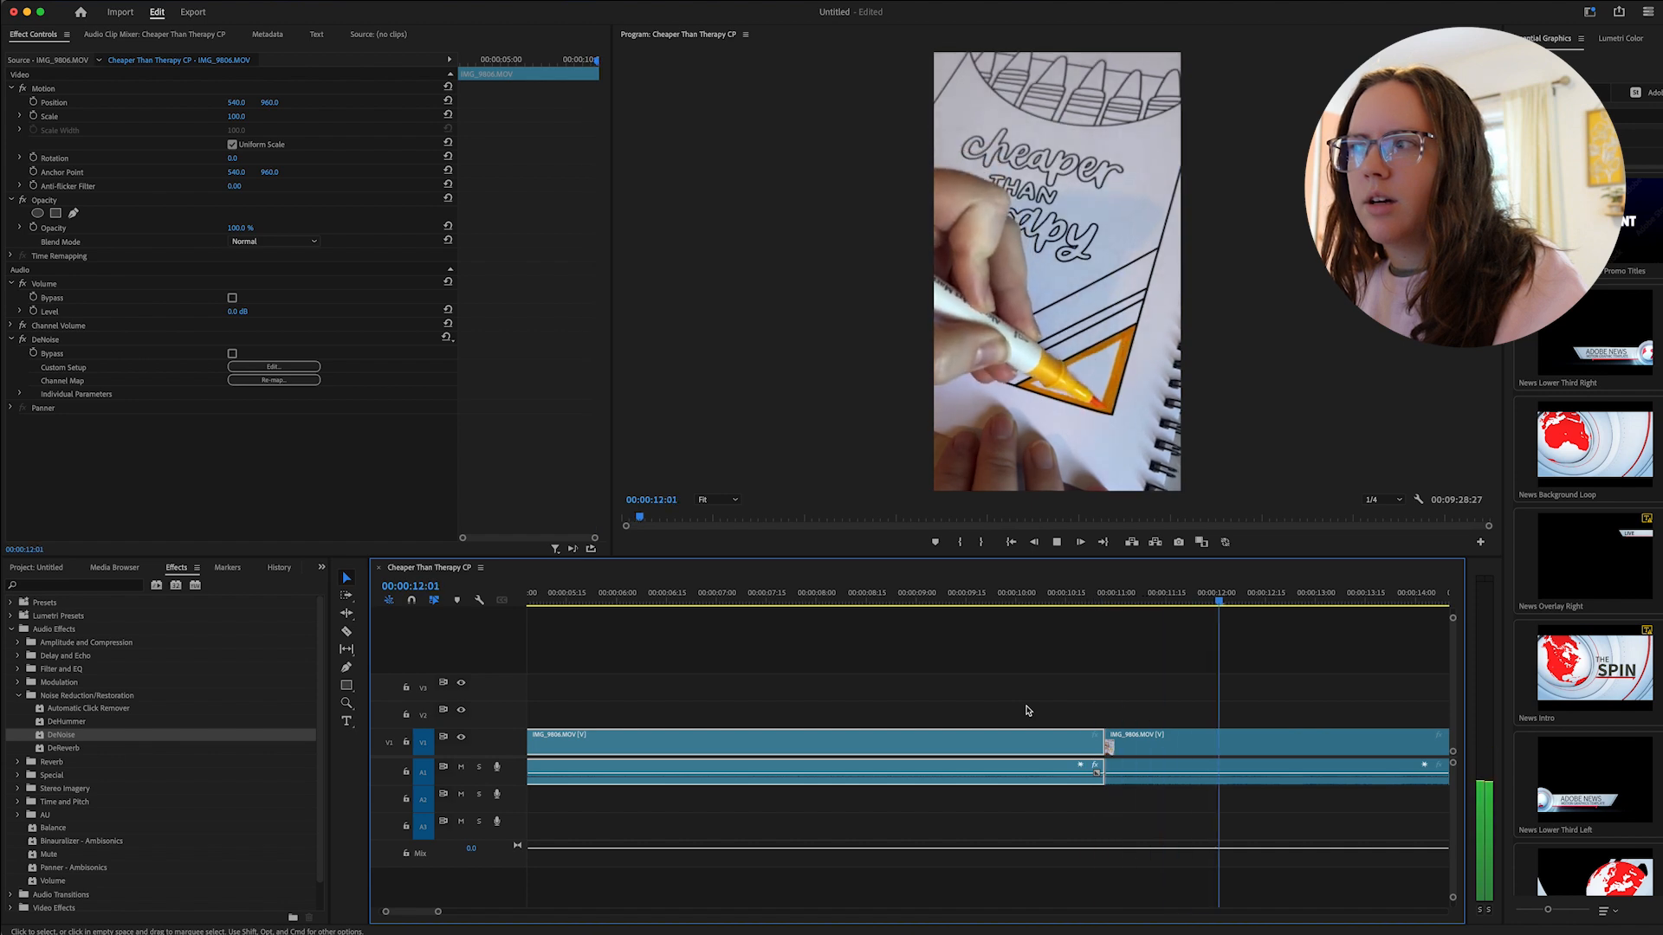
{"action": "left_click", "coordinate": [939, 708]}
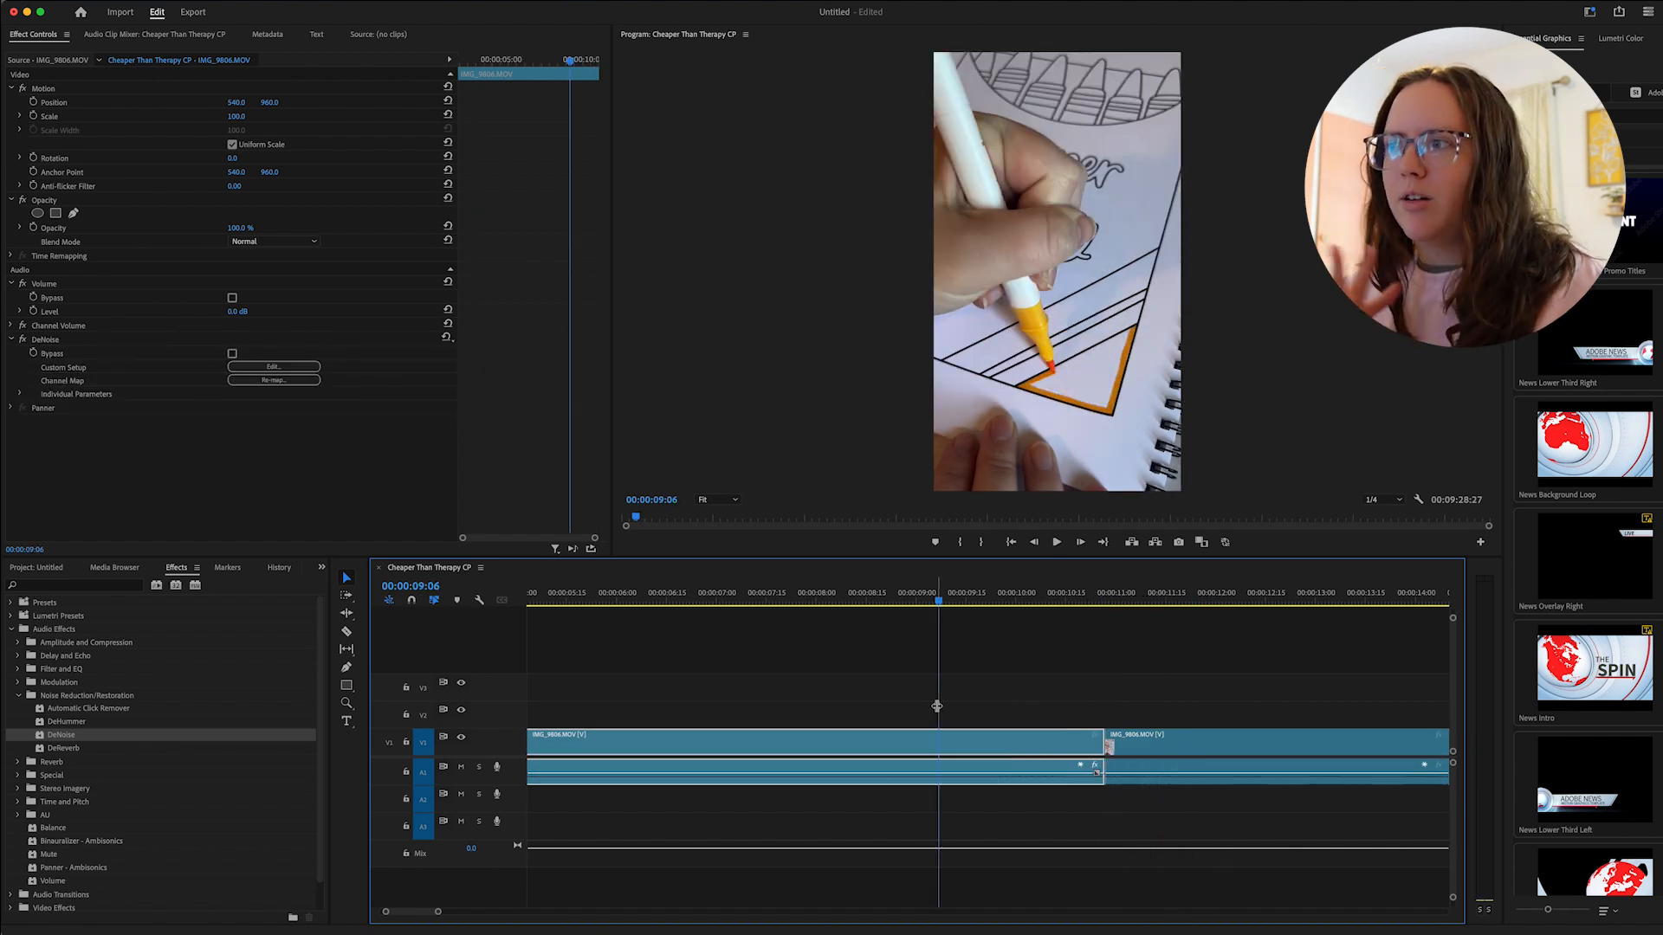
{"action": "key", "text": "space"}
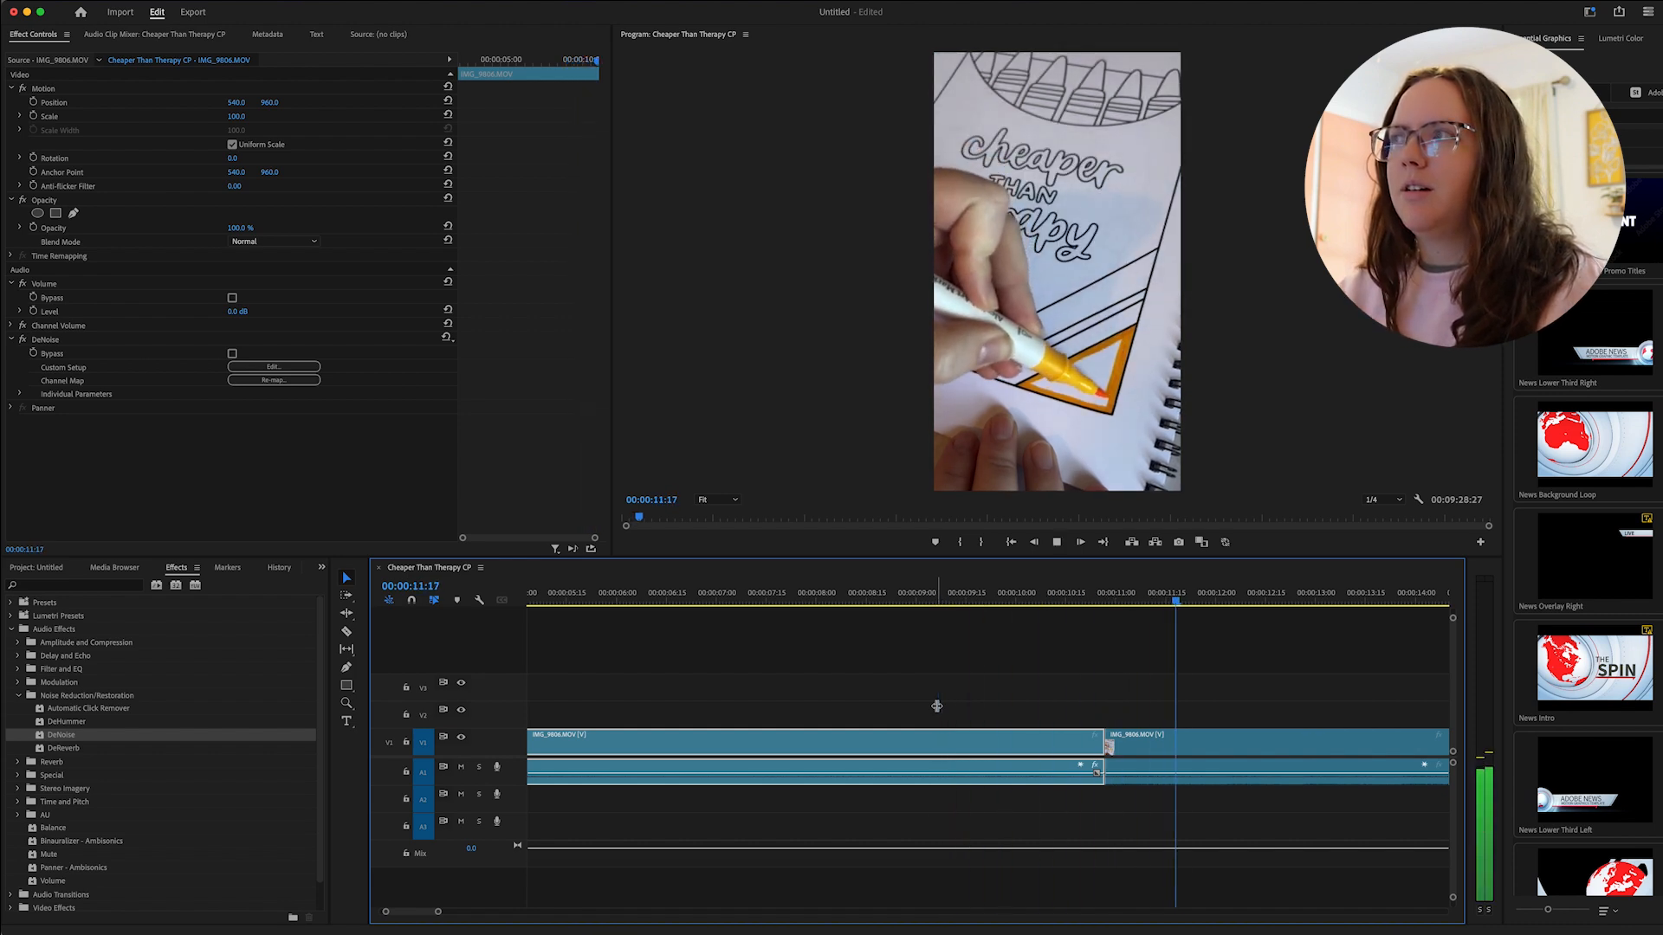
{"action": "left_click", "coordinate": [937, 708]}
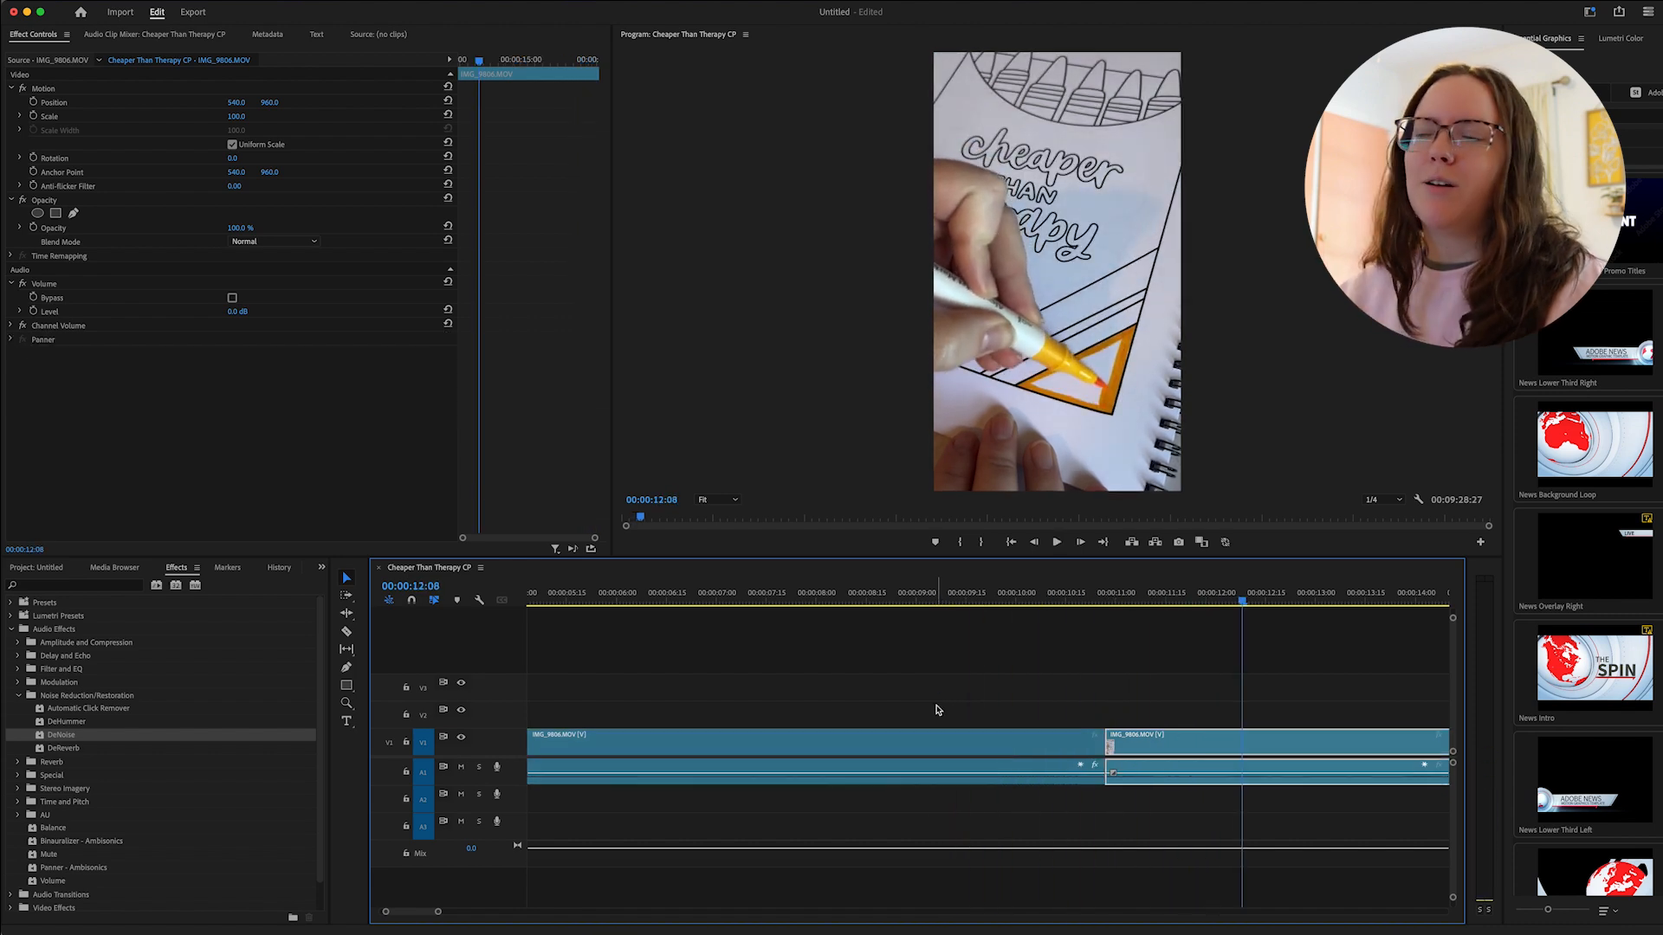
{"action": "key", "text": "super+z"}
{"action": "key", "text": "super+z"}
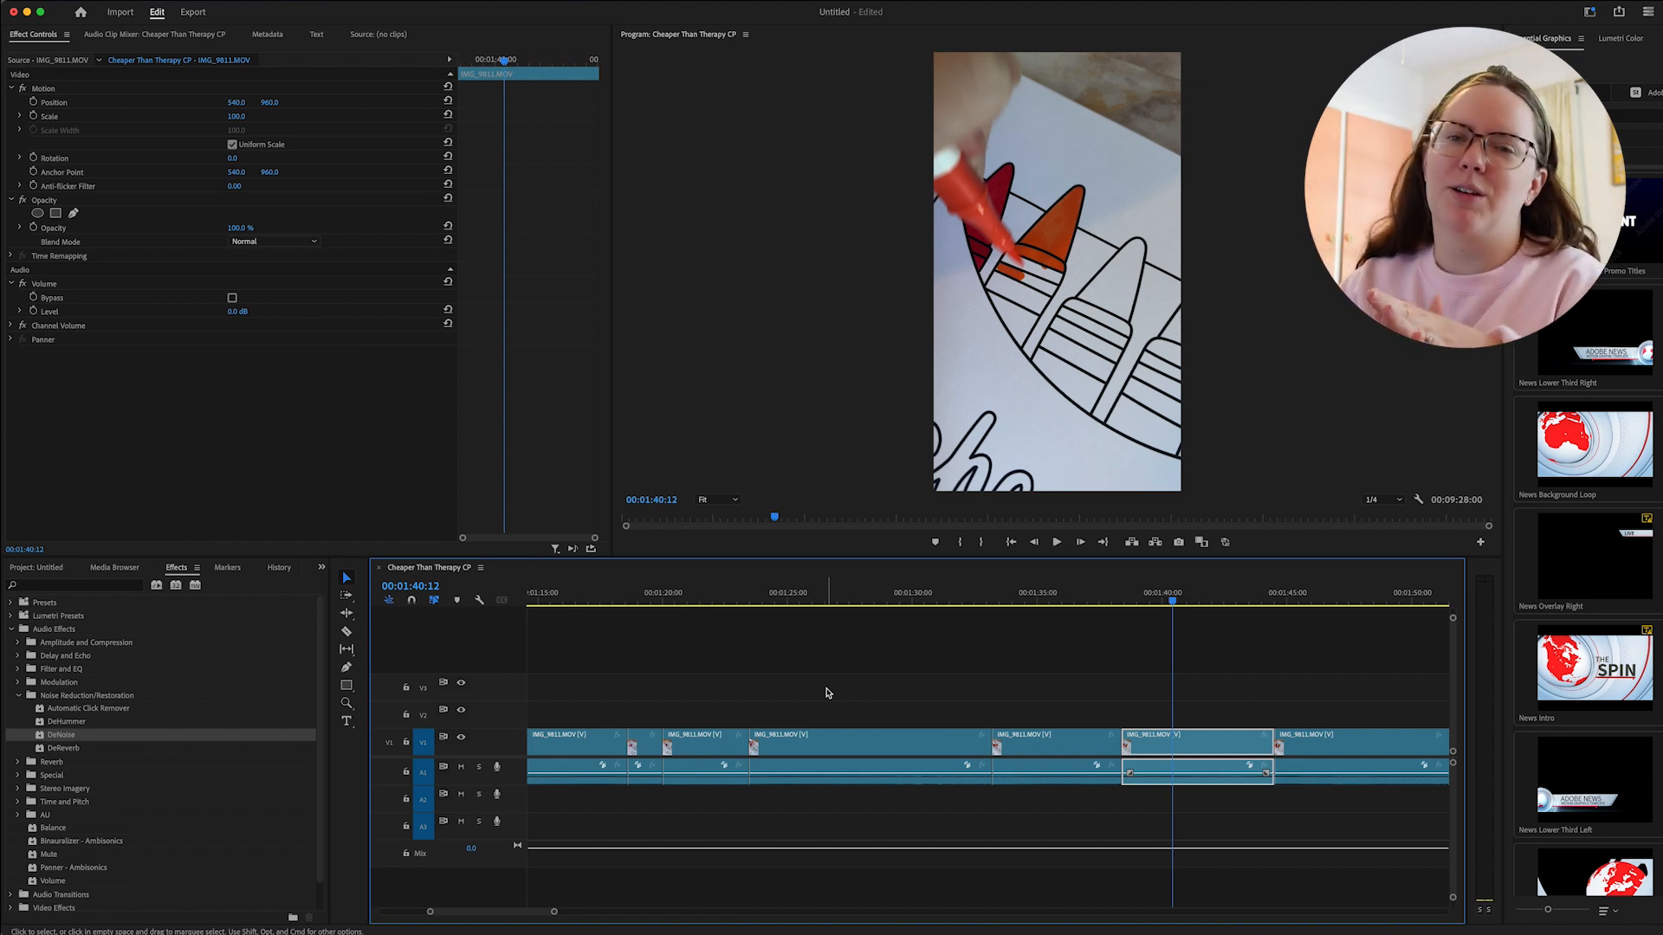
Scrub through the coloring footage between about 00:01:06 and 00:04:02 to look for sections to cut.
{"action": "key", "text": "minus"}
{"action": "key", "text": "minus"}
{"action": "key", "text": "minus"}
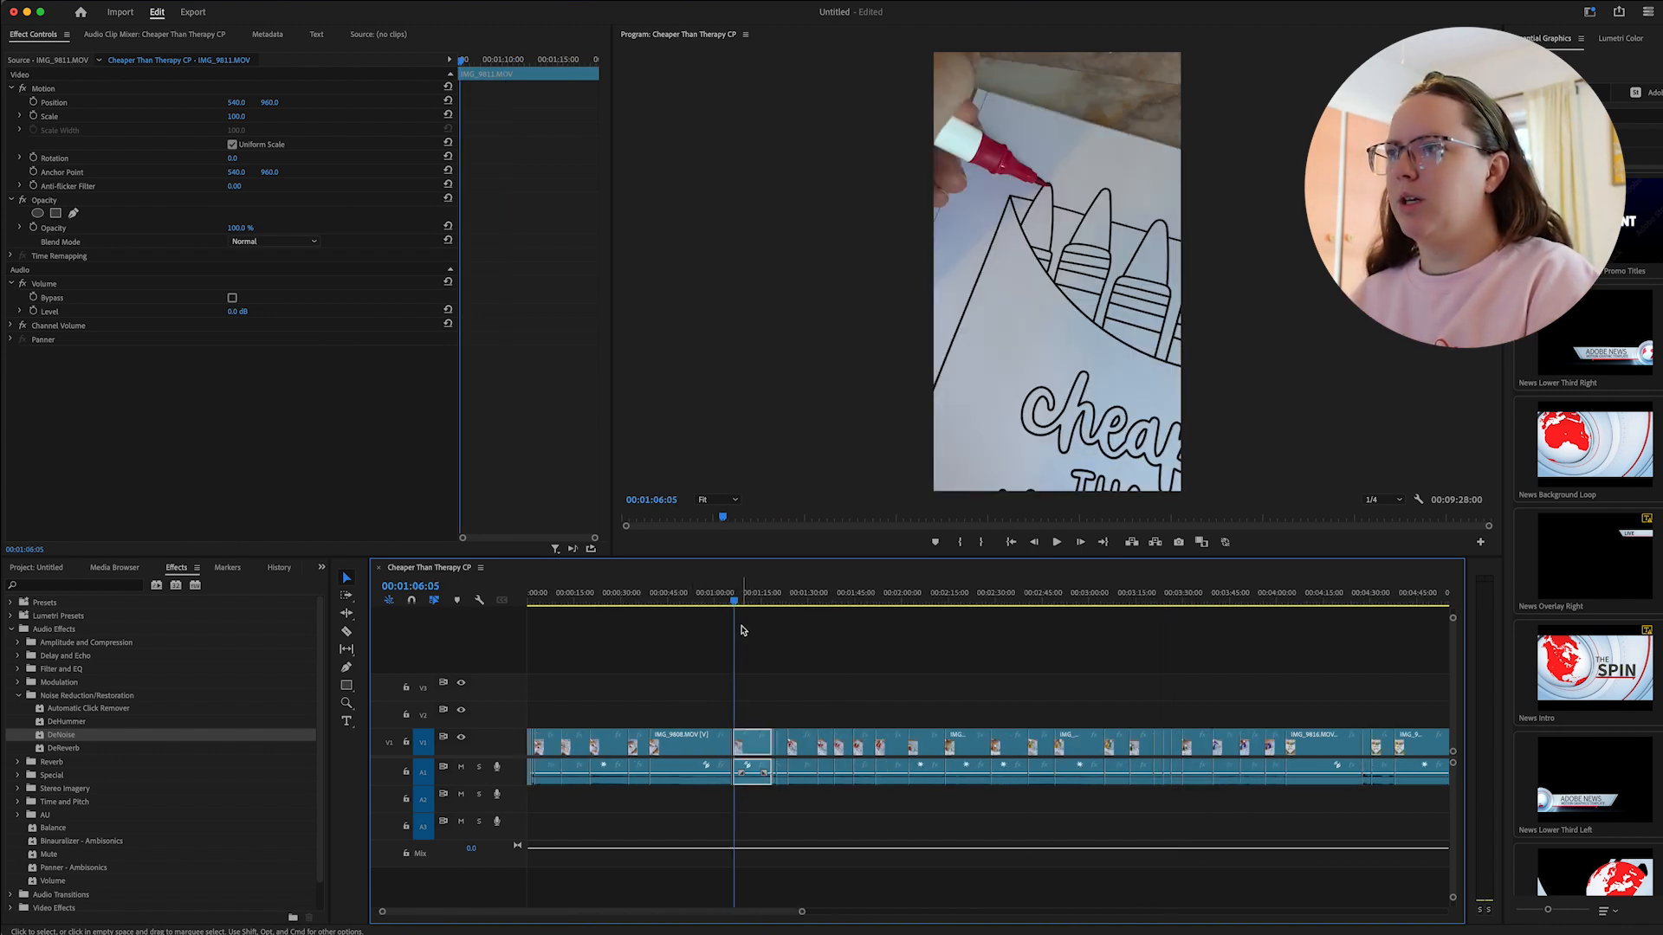
{"action": "left_click_drag", "start_coordinate": [735, 601], "coordinate": [1286, 643]}
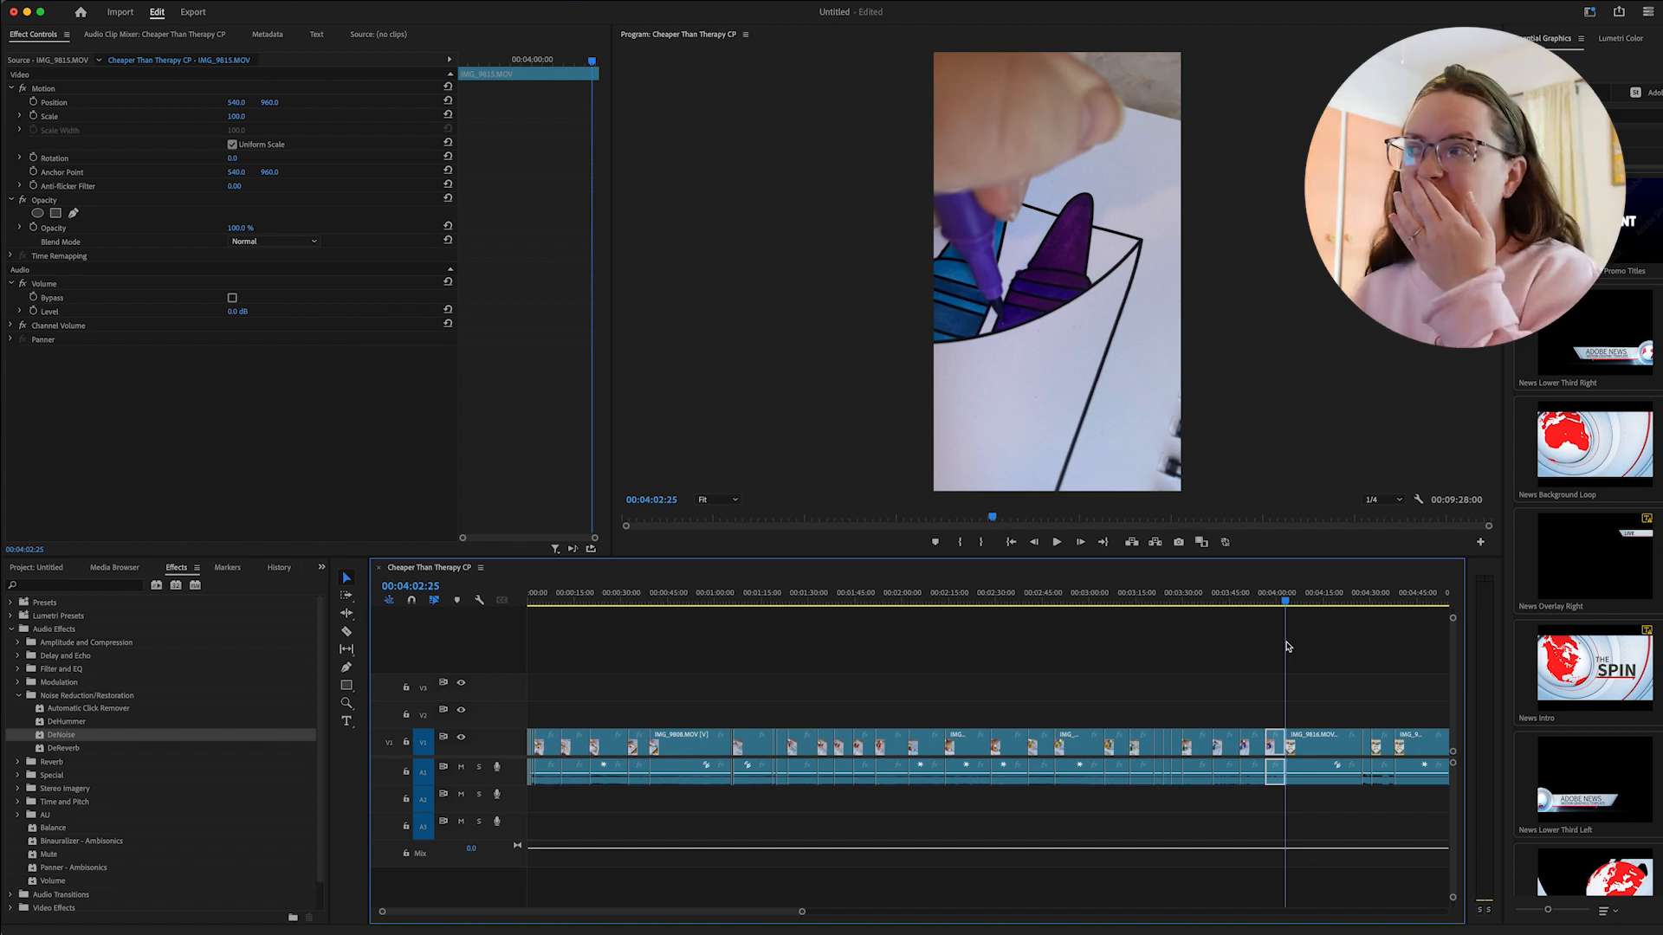
{"action": "left_click_drag", "start_coordinate": [799, 719], "coordinate": [936, 735]}
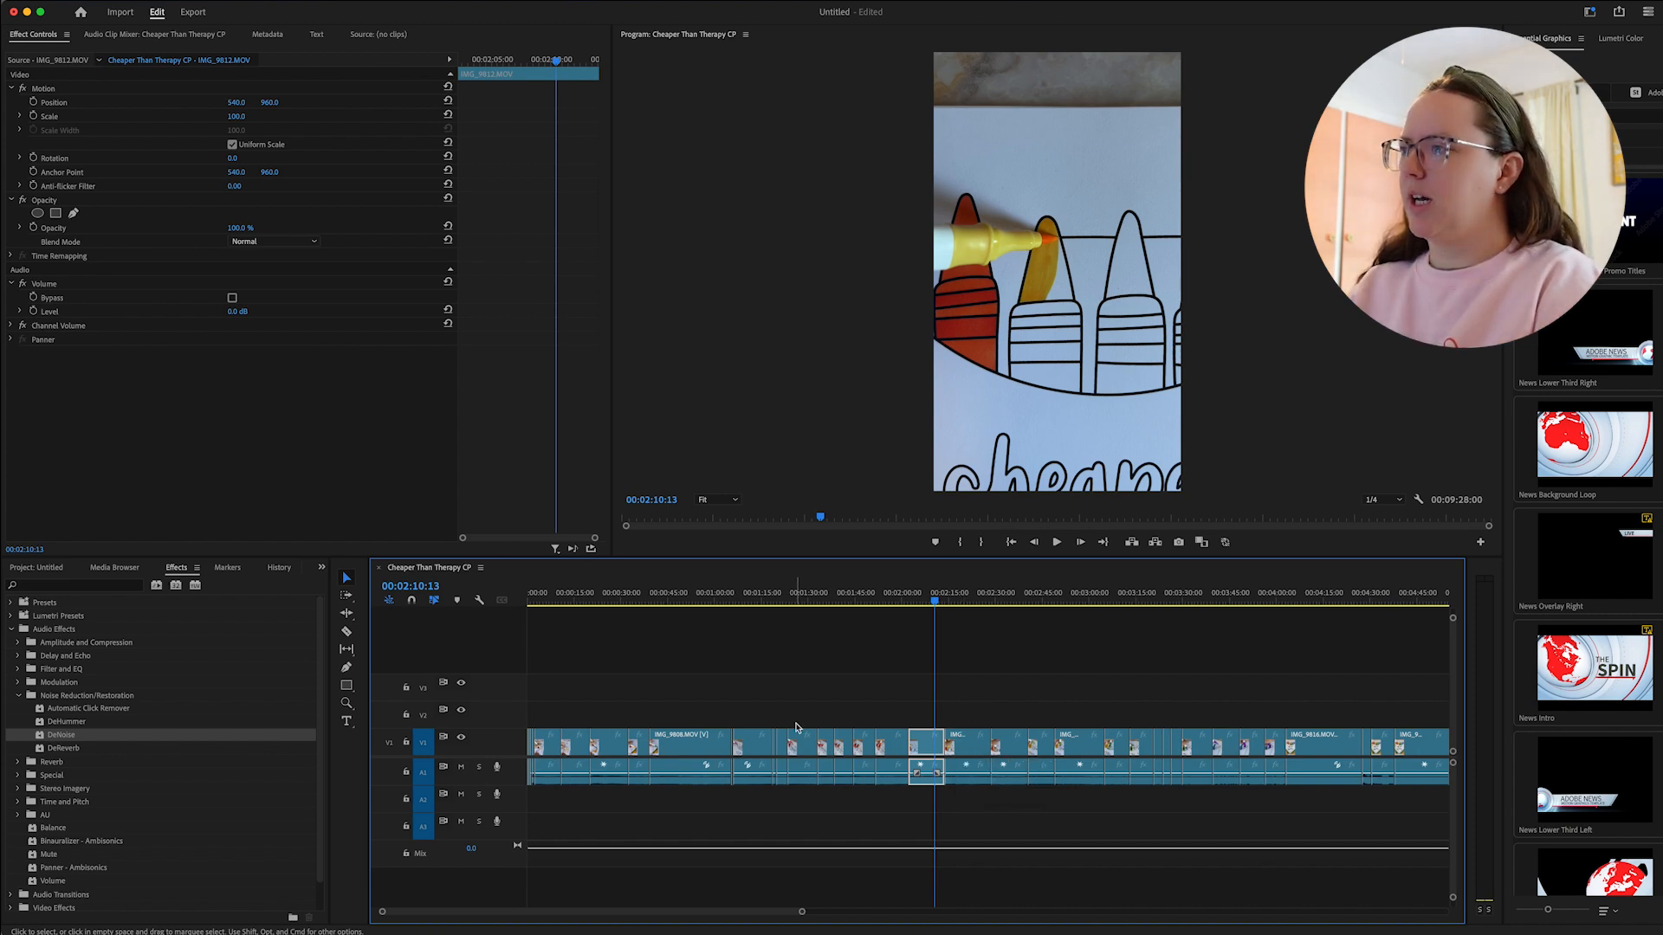
{"action": "key", "text": "="}
{"action": "key", "text": "="}
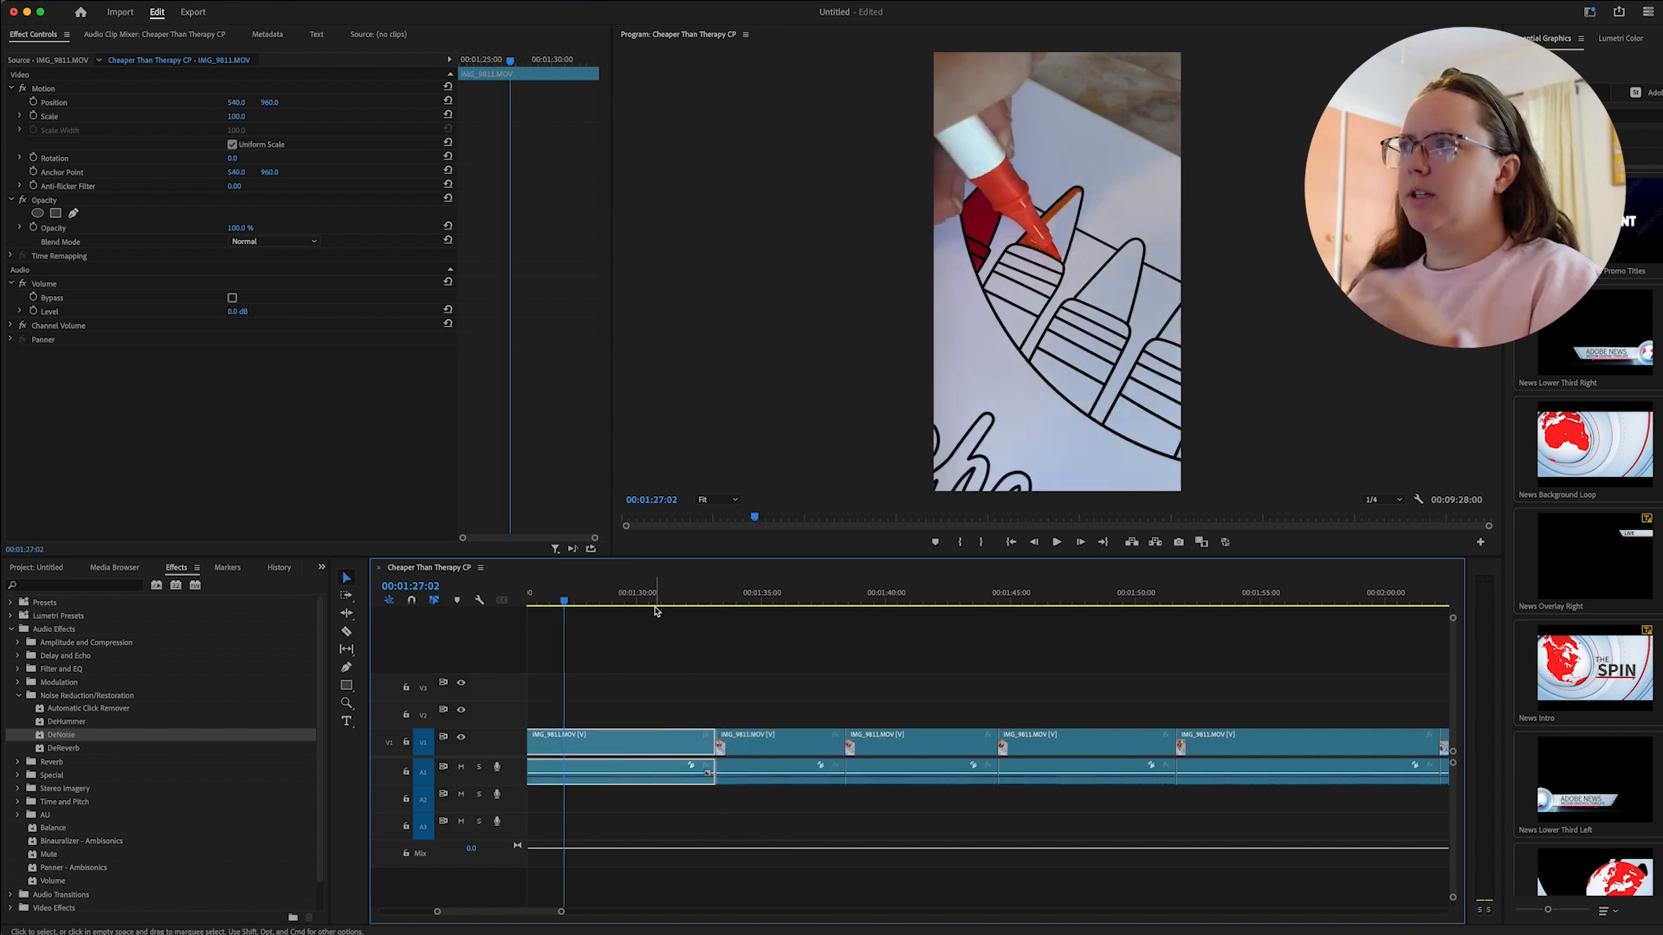
Delete the three consecutive IMG_9811.MOV pieces between about 00:01:33 and 00:01:52 and close the gap they leave.
{"action": "left_click_drag", "start_coordinate": [567, 602], "coordinate": [776, 613]}
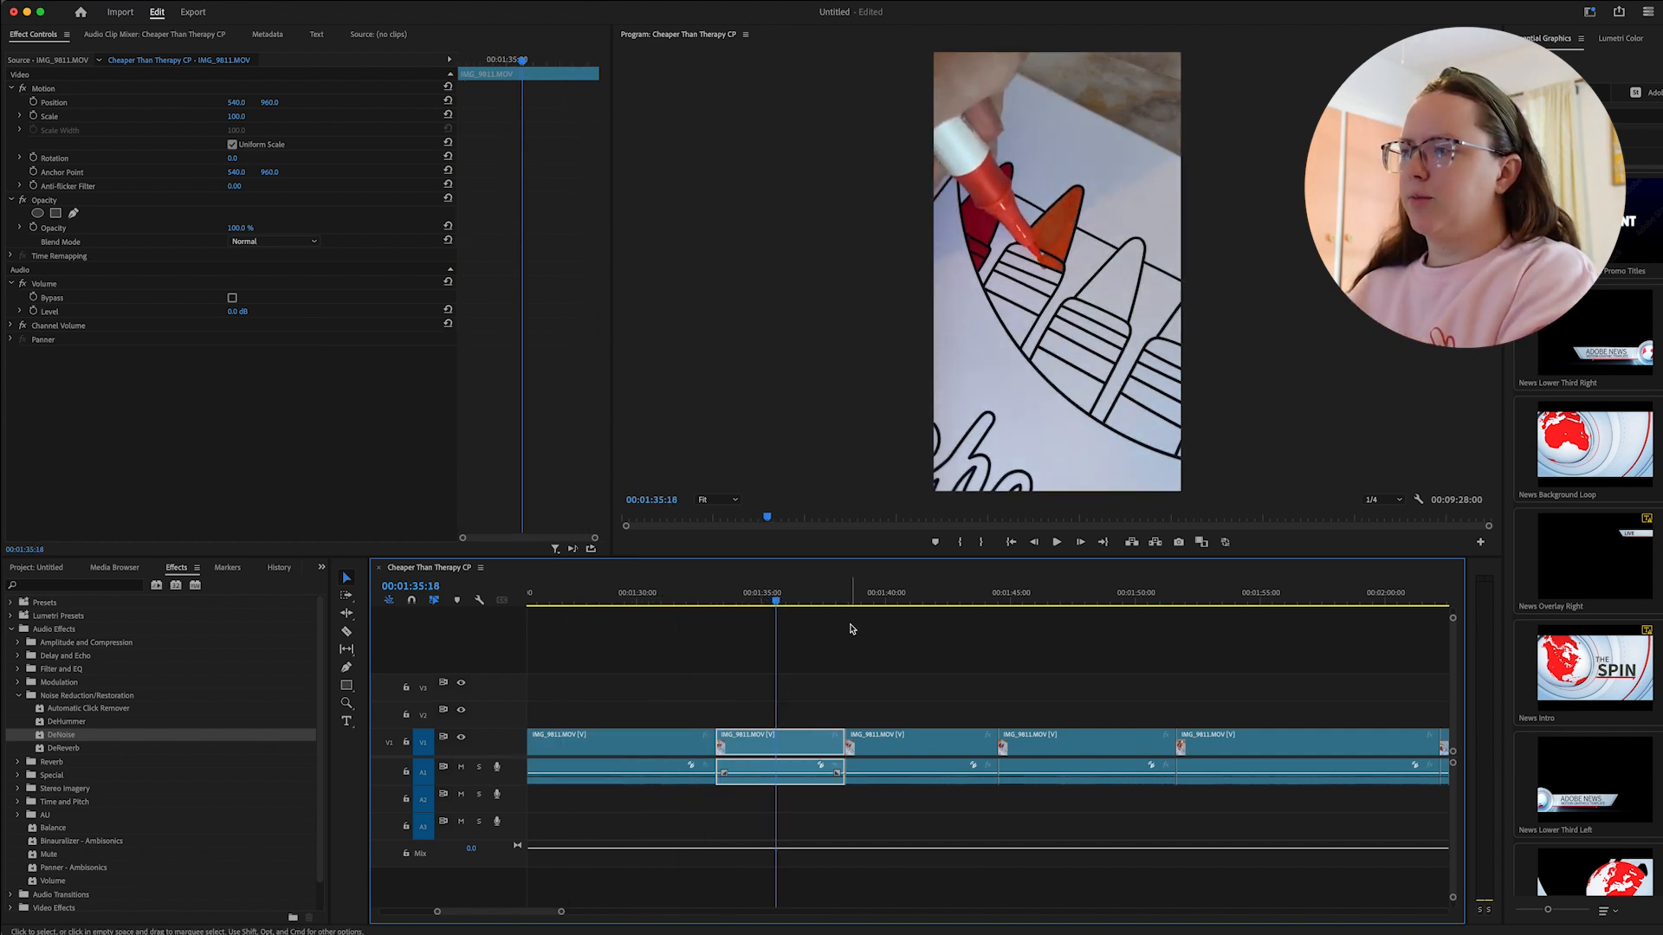
{"action": "key", "text": "Delete"}
{"action": "left_click_drag", "start_coordinate": [775, 602], "coordinate": [1088, 624]}
{"action": "left_click_drag", "start_coordinate": [980, 705], "coordinate": [1077, 779]}
{"action": "key", "text": "Delete"}
{"action": "left_click", "coordinate": [742, 745]}
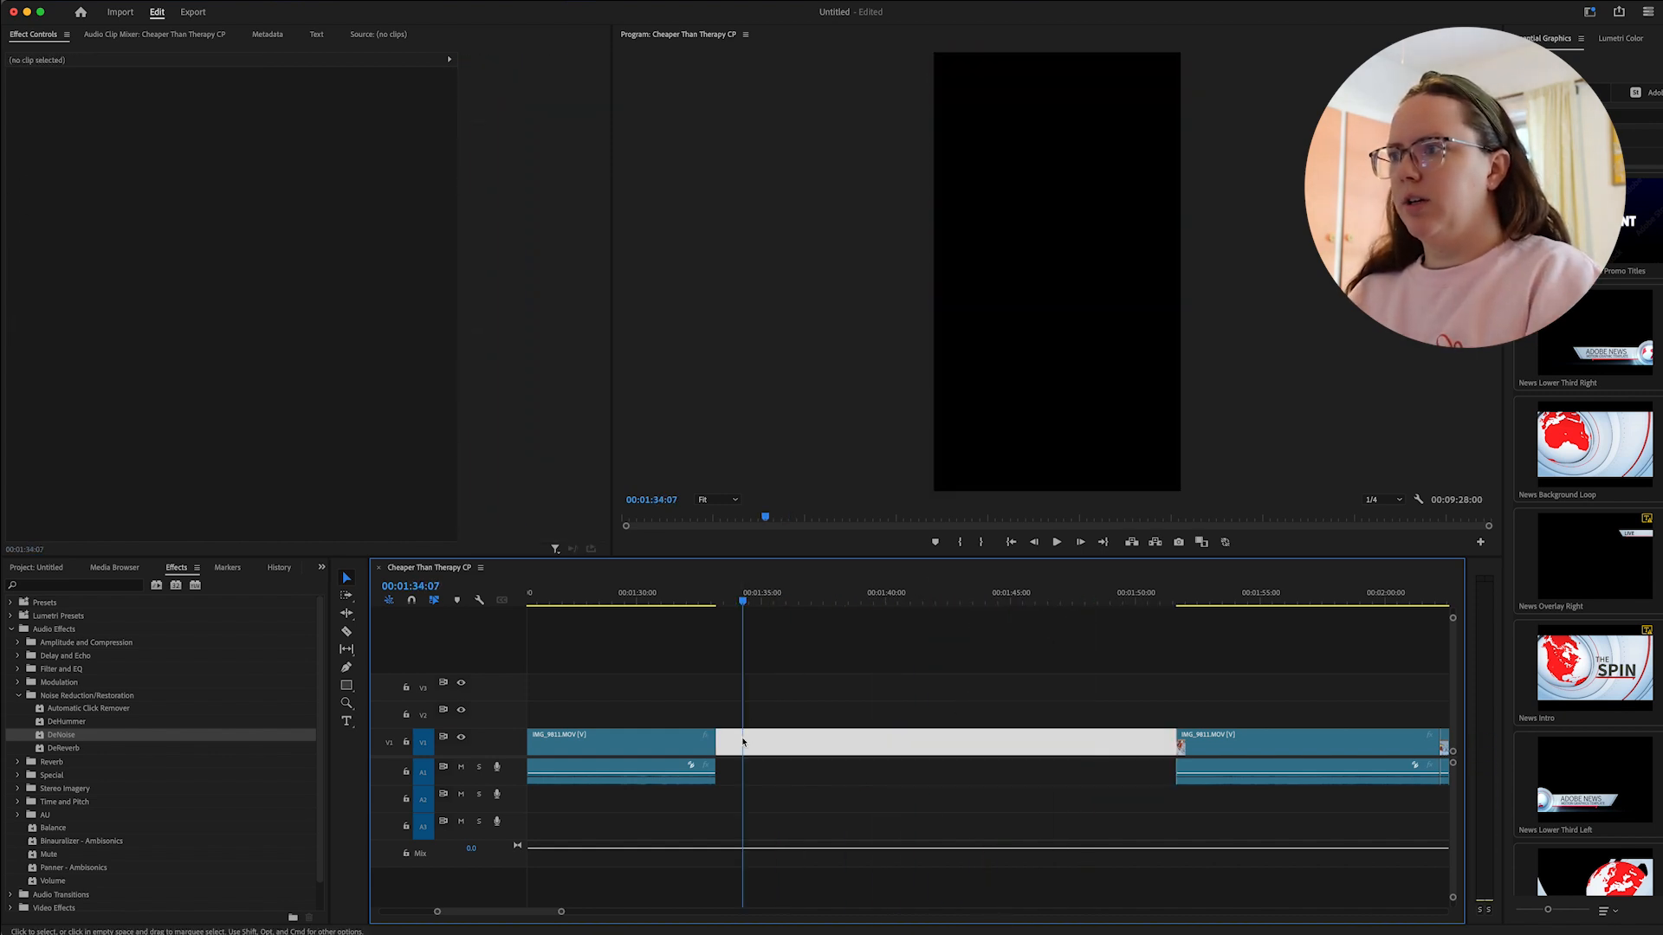
{"action": "key", "text": "Delete"}
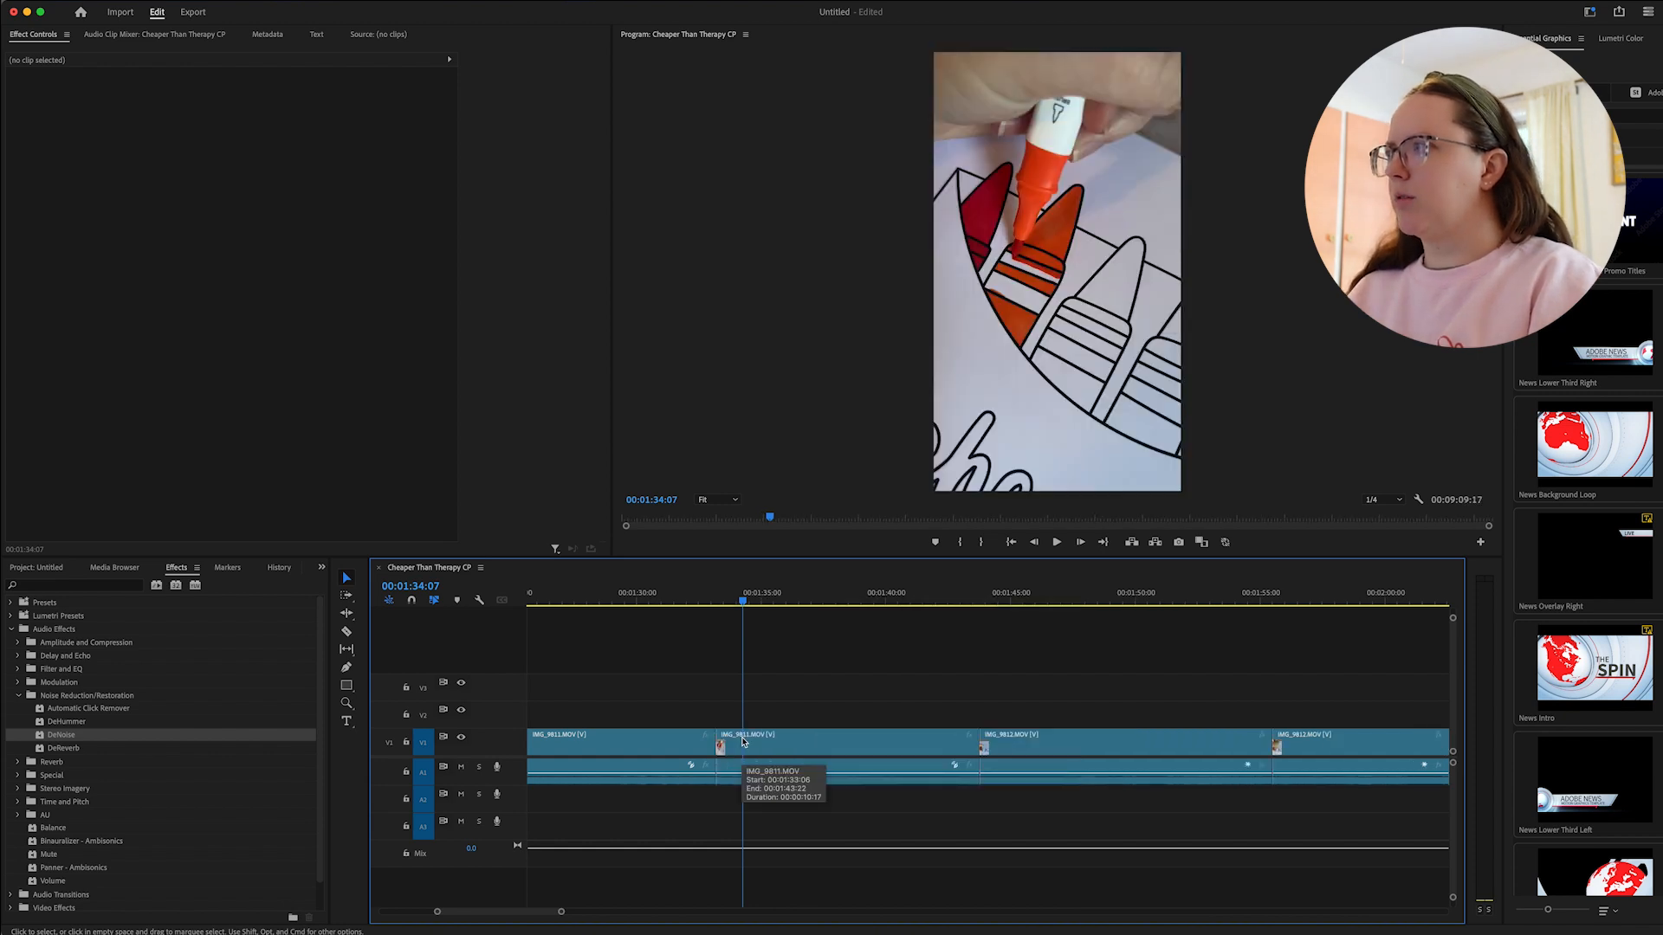
Ripple-trim the end of the IMG_9811.MOV piece to 00:01:37:07 and play back across the new cut.
{"action": "left_click_drag", "start_coordinate": [745, 606], "coordinate": [816, 611]}
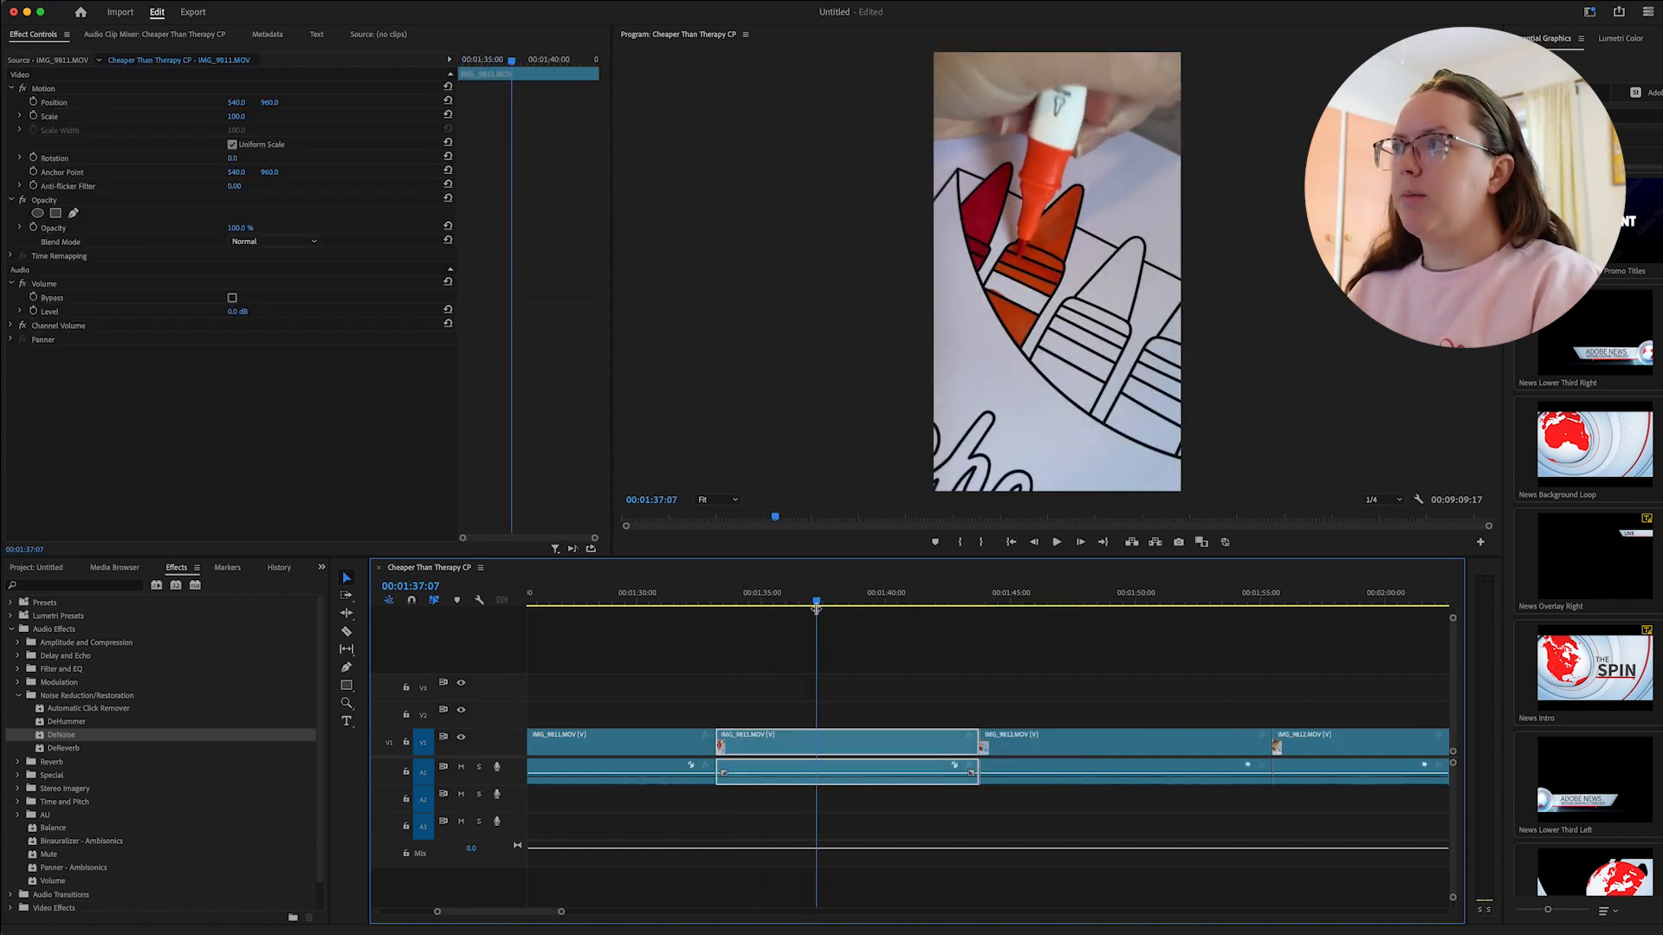
{"action": "key", "text": "w"}
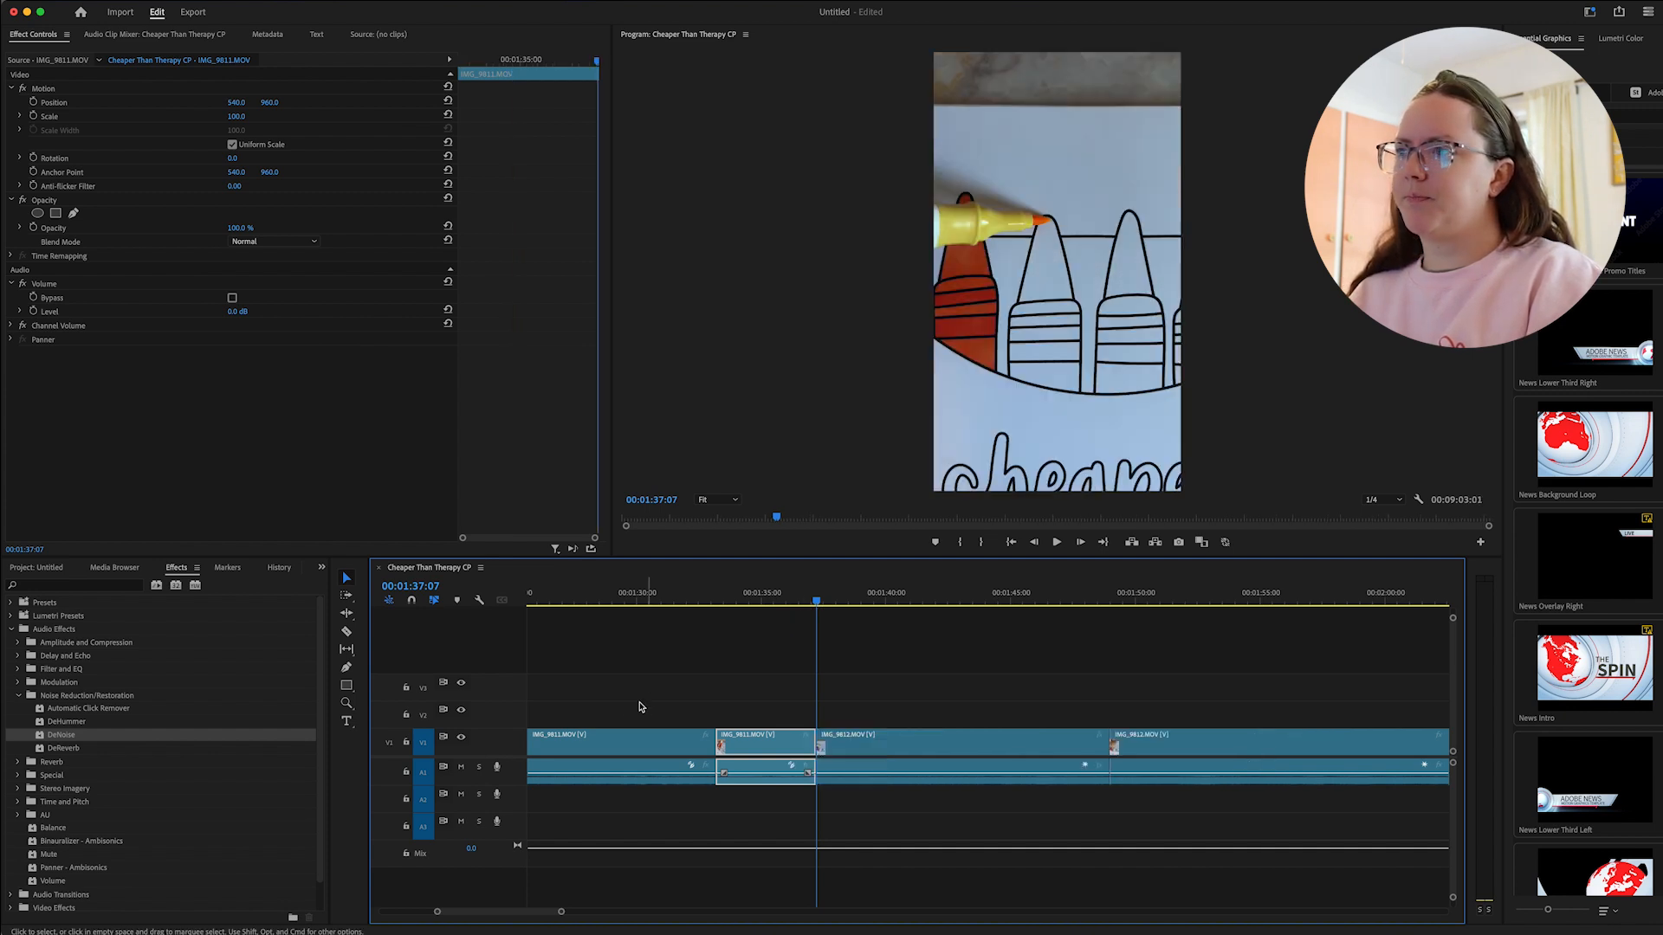
{"action": "left_click", "coordinate": [633, 599]}
{"action": "key", "text": "space"}
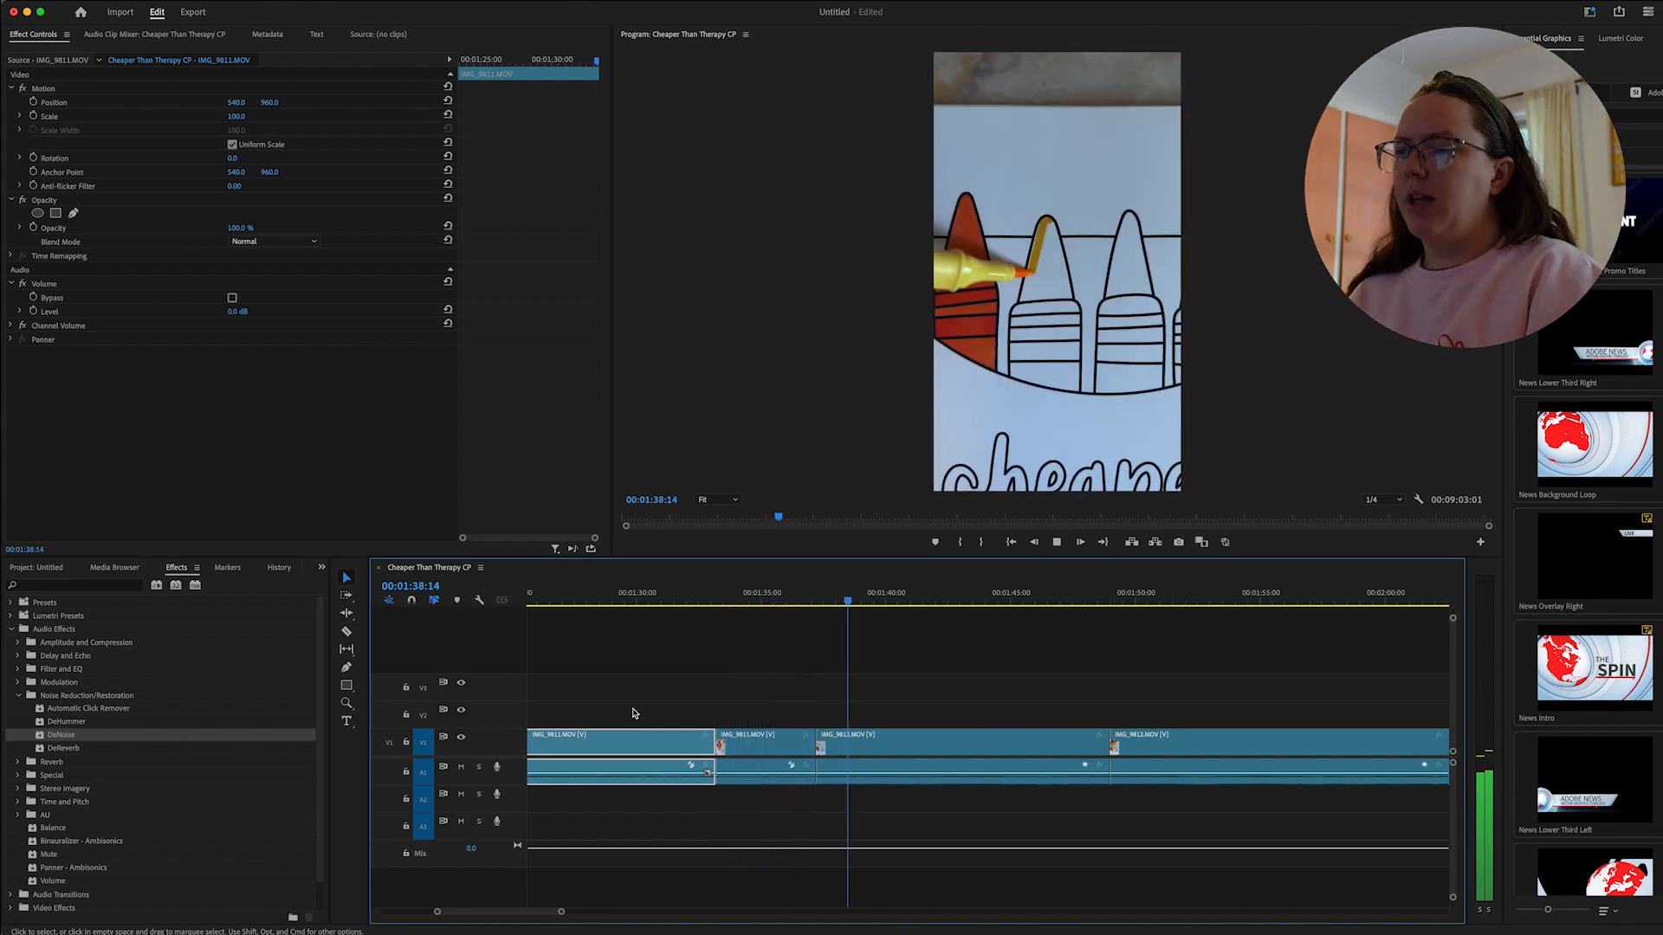
{"action": "key", "text": "space"}
Delete the IMG_9812.MOV piece at 00:01:52:16 and check the footage that follows it.
{"action": "left_click_drag", "start_coordinate": [850, 604], "coordinate": [1198, 616]}
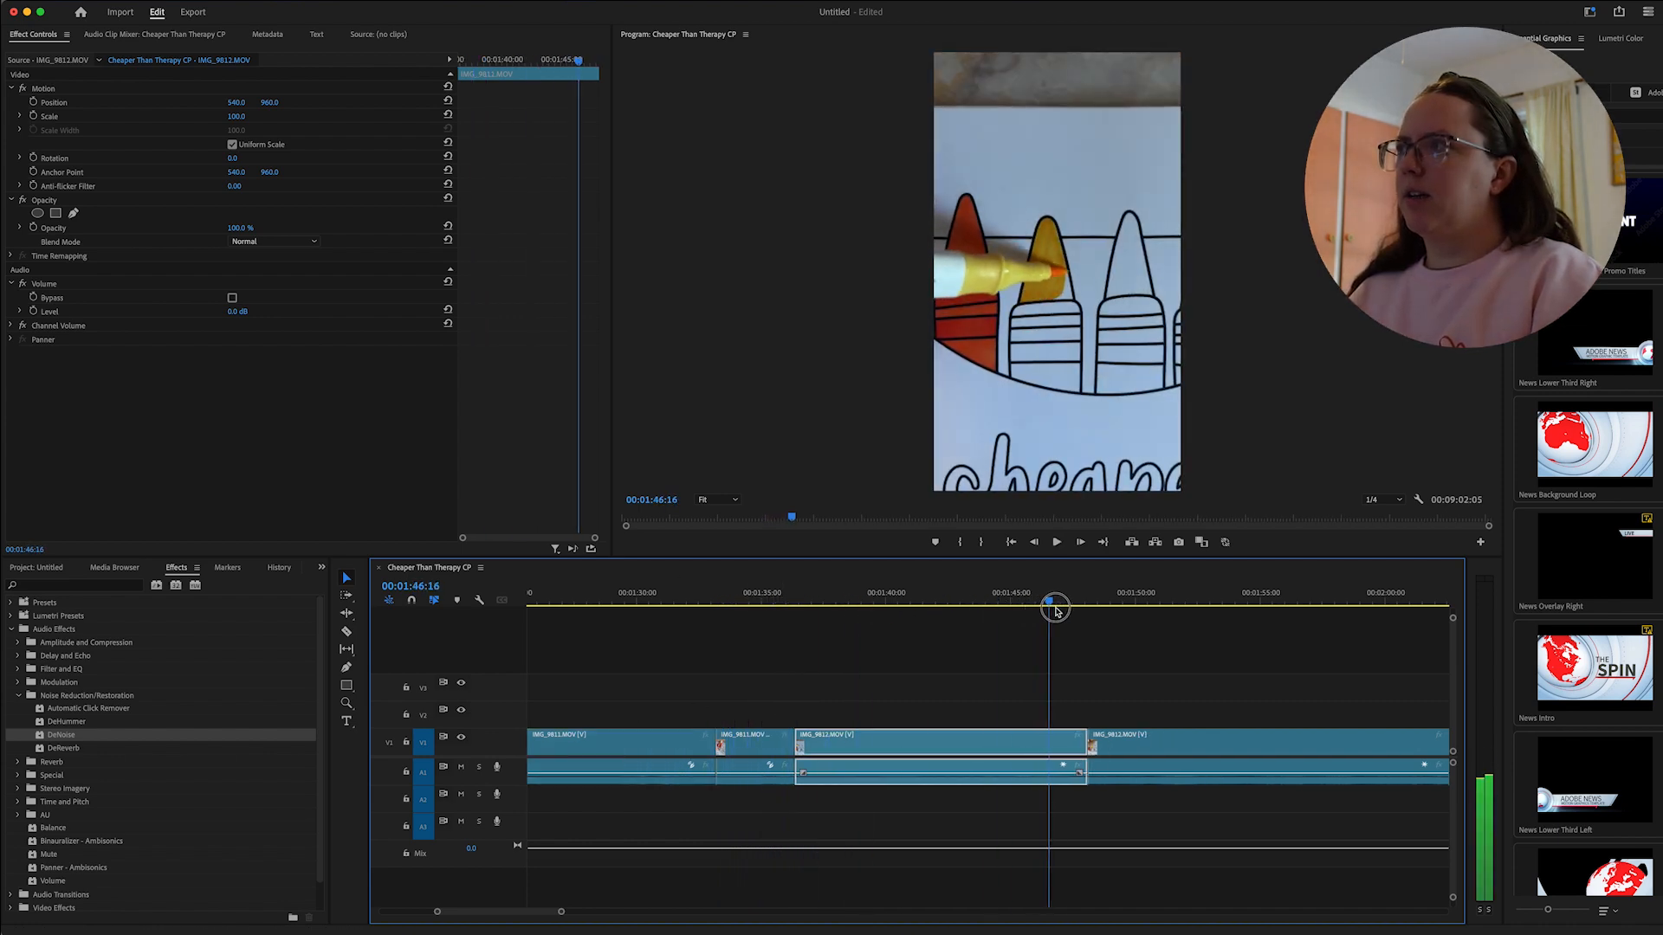
{"action": "key", "text": "minus"}
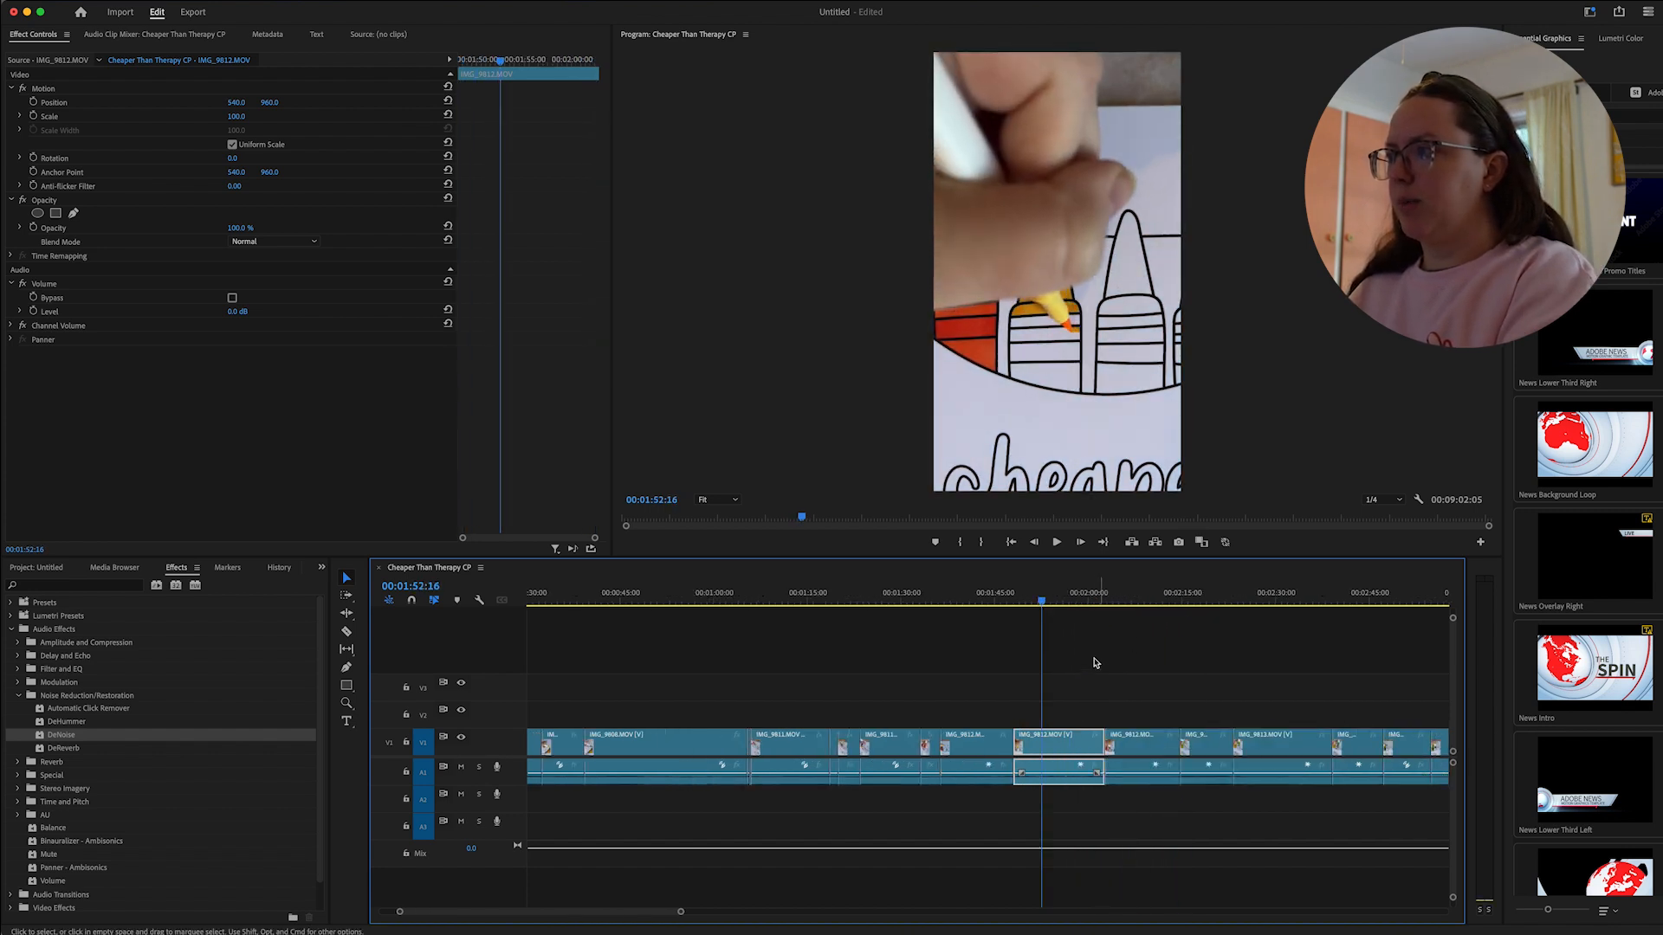
{"action": "key", "text": "Delete"}
{"action": "left_click_drag", "start_coordinate": [1041, 604], "coordinate": [1103, 615]}
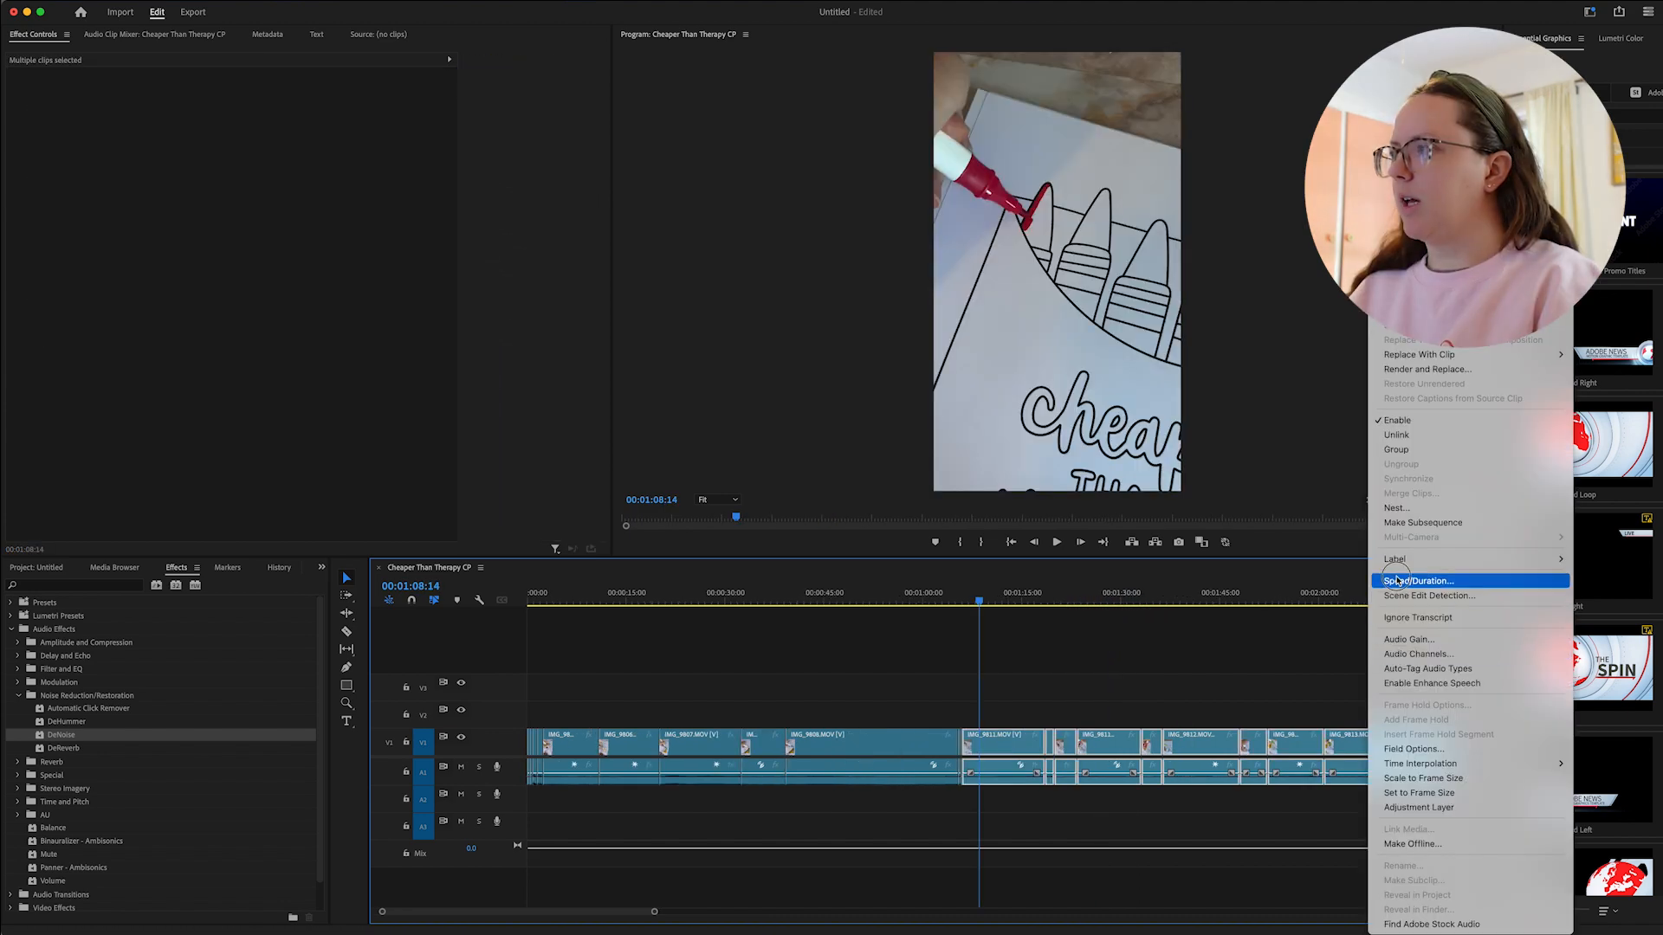
Set the speed of the selected coloring clips to 150% with the audio pitch maintained, and close the gaps between them.
{"action": "left_click", "coordinate": [1397, 581]}
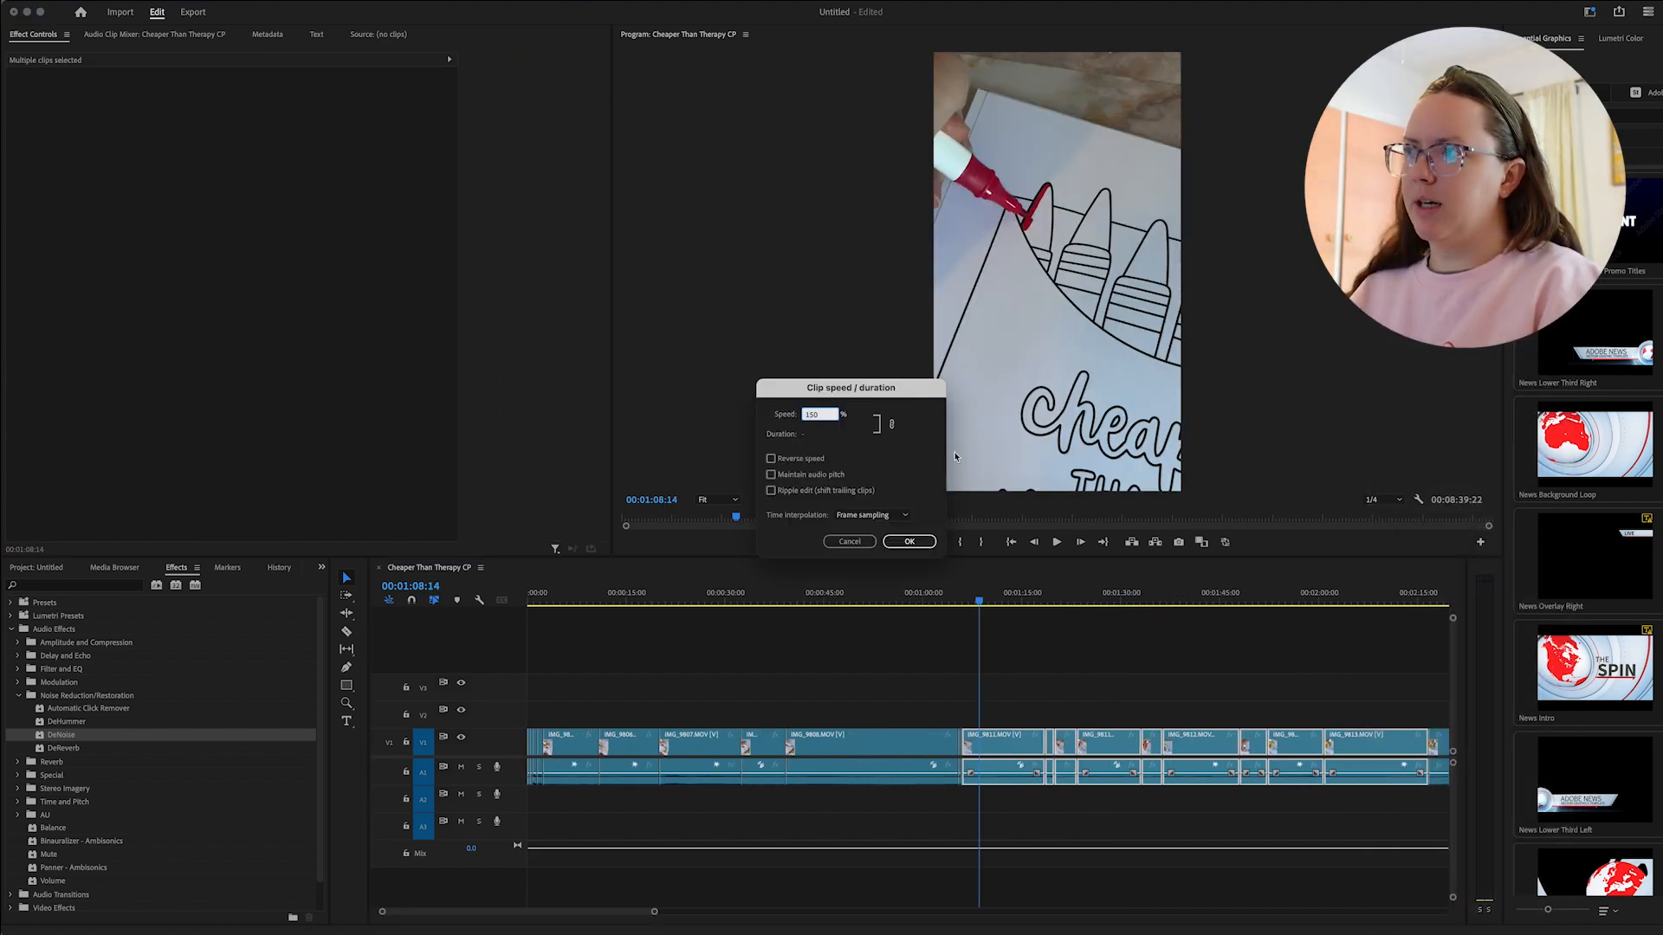
{"action": "left_click", "coordinate": [826, 472]}
{"action": "left_click", "coordinate": [908, 541]}
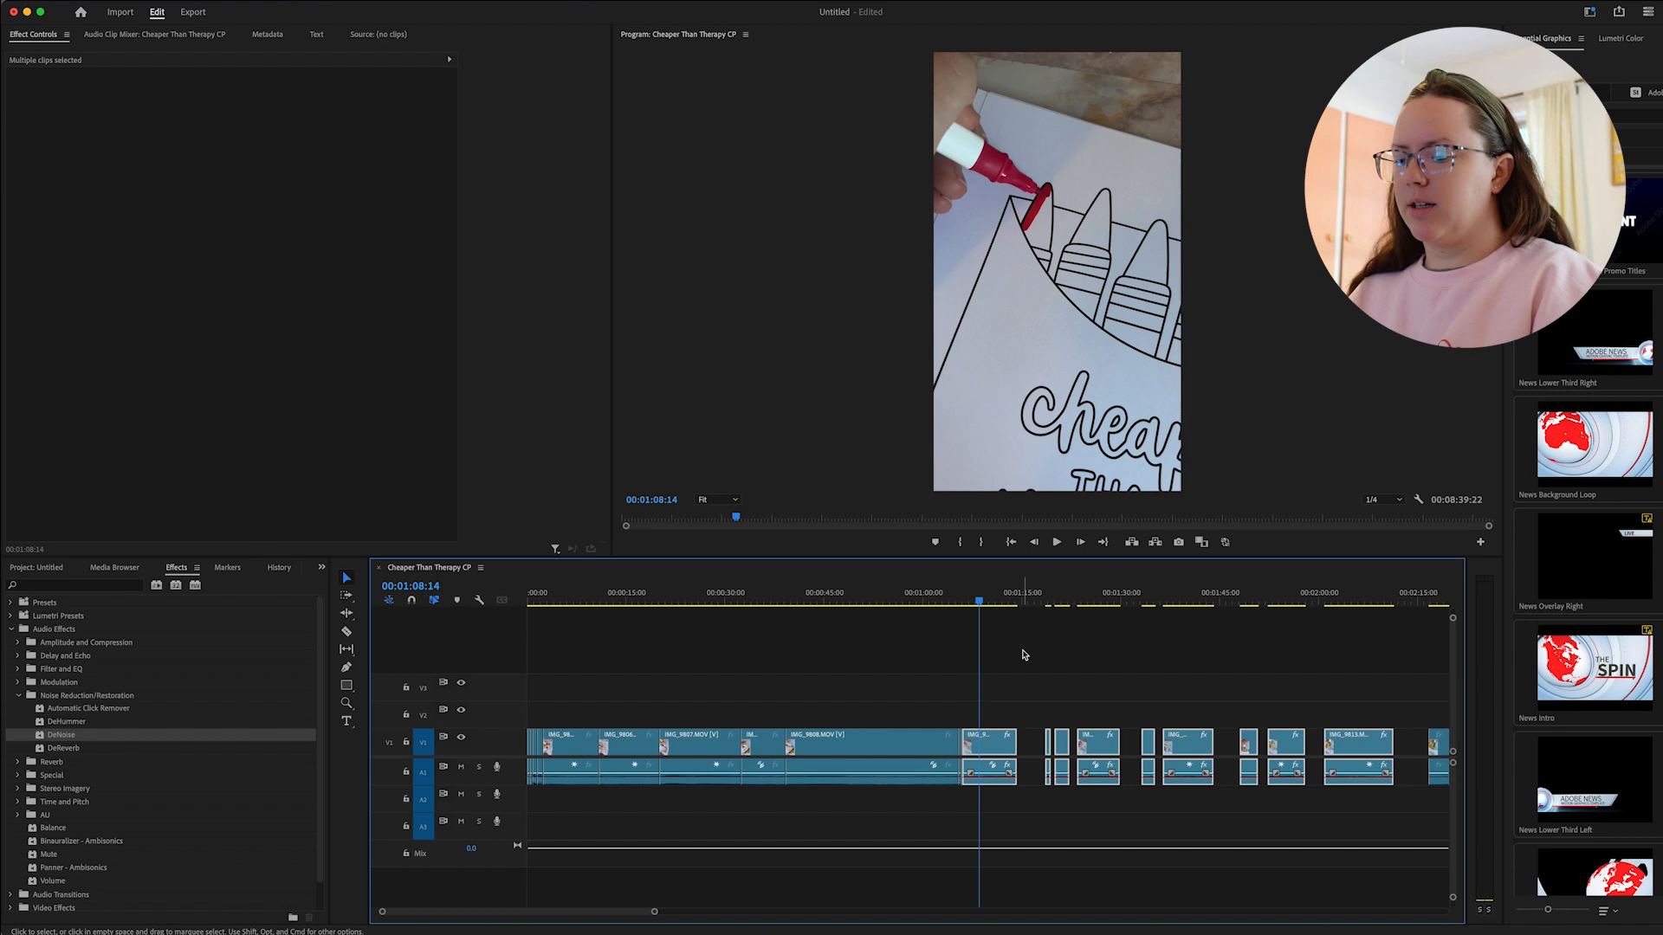
{"action": "key", "text": "shift+g"}
{"action": "left_click", "coordinate": [809, 724]}
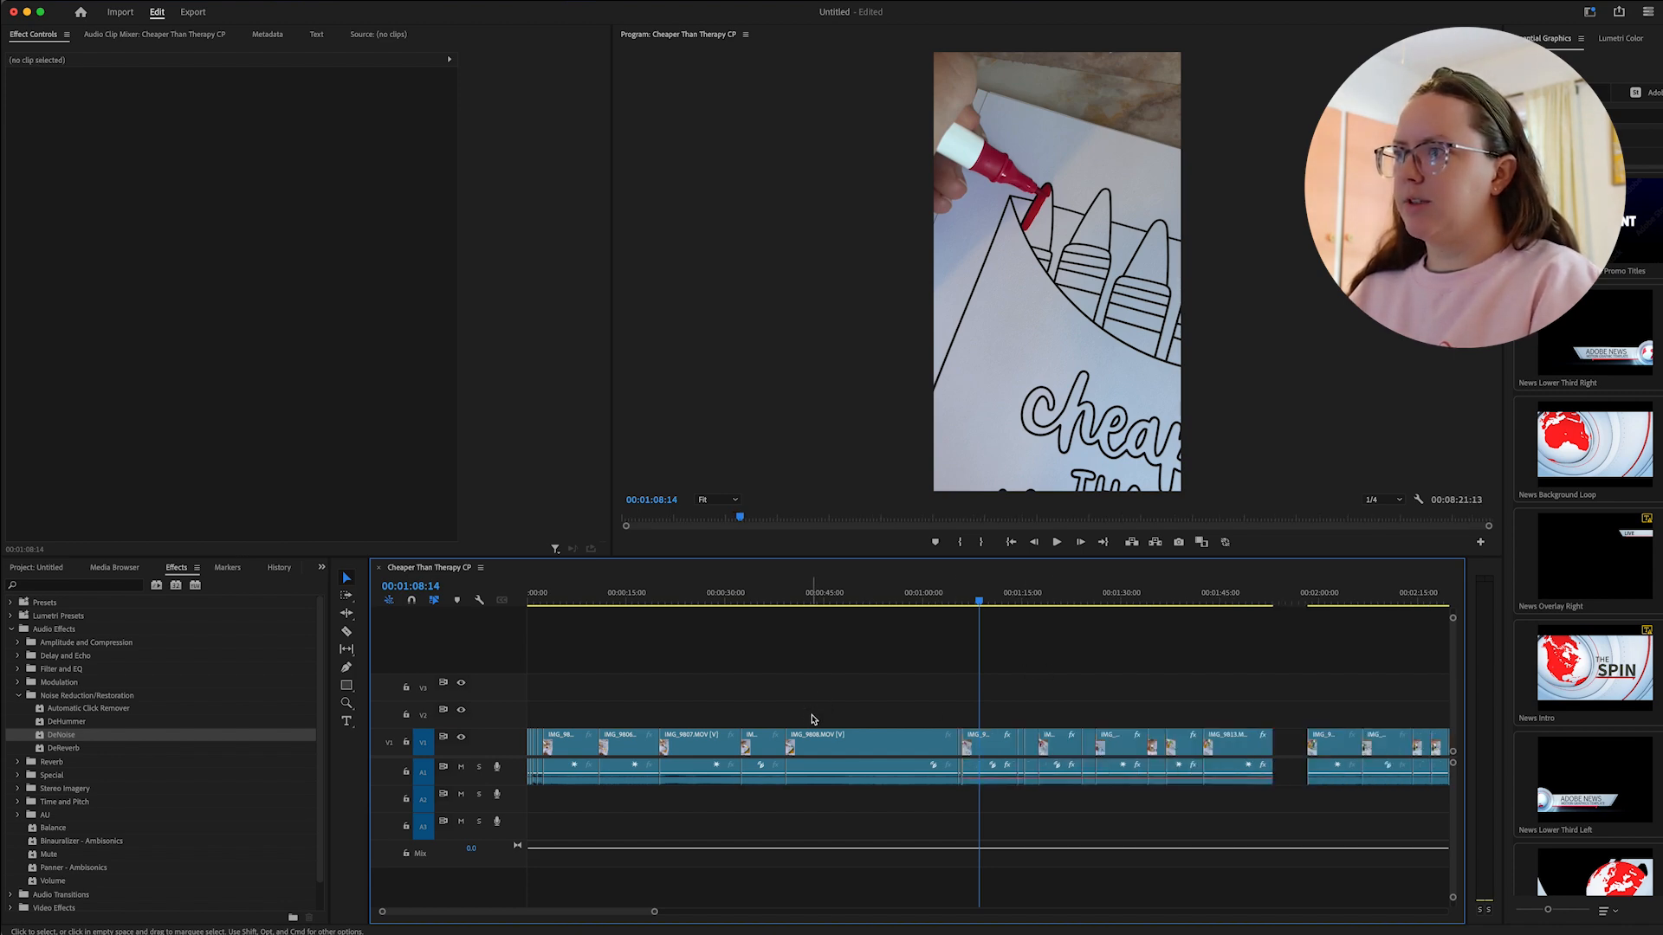
Set the speed of the five clips up to and including IMG_9808.MOV to 150% and close the gaps between them.
{"action": "left_click", "coordinate": [813, 738]}
{"action": "left_click", "coordinate": [750, 734]}
{"action": "left_click", "coordinate": [698, 737]}
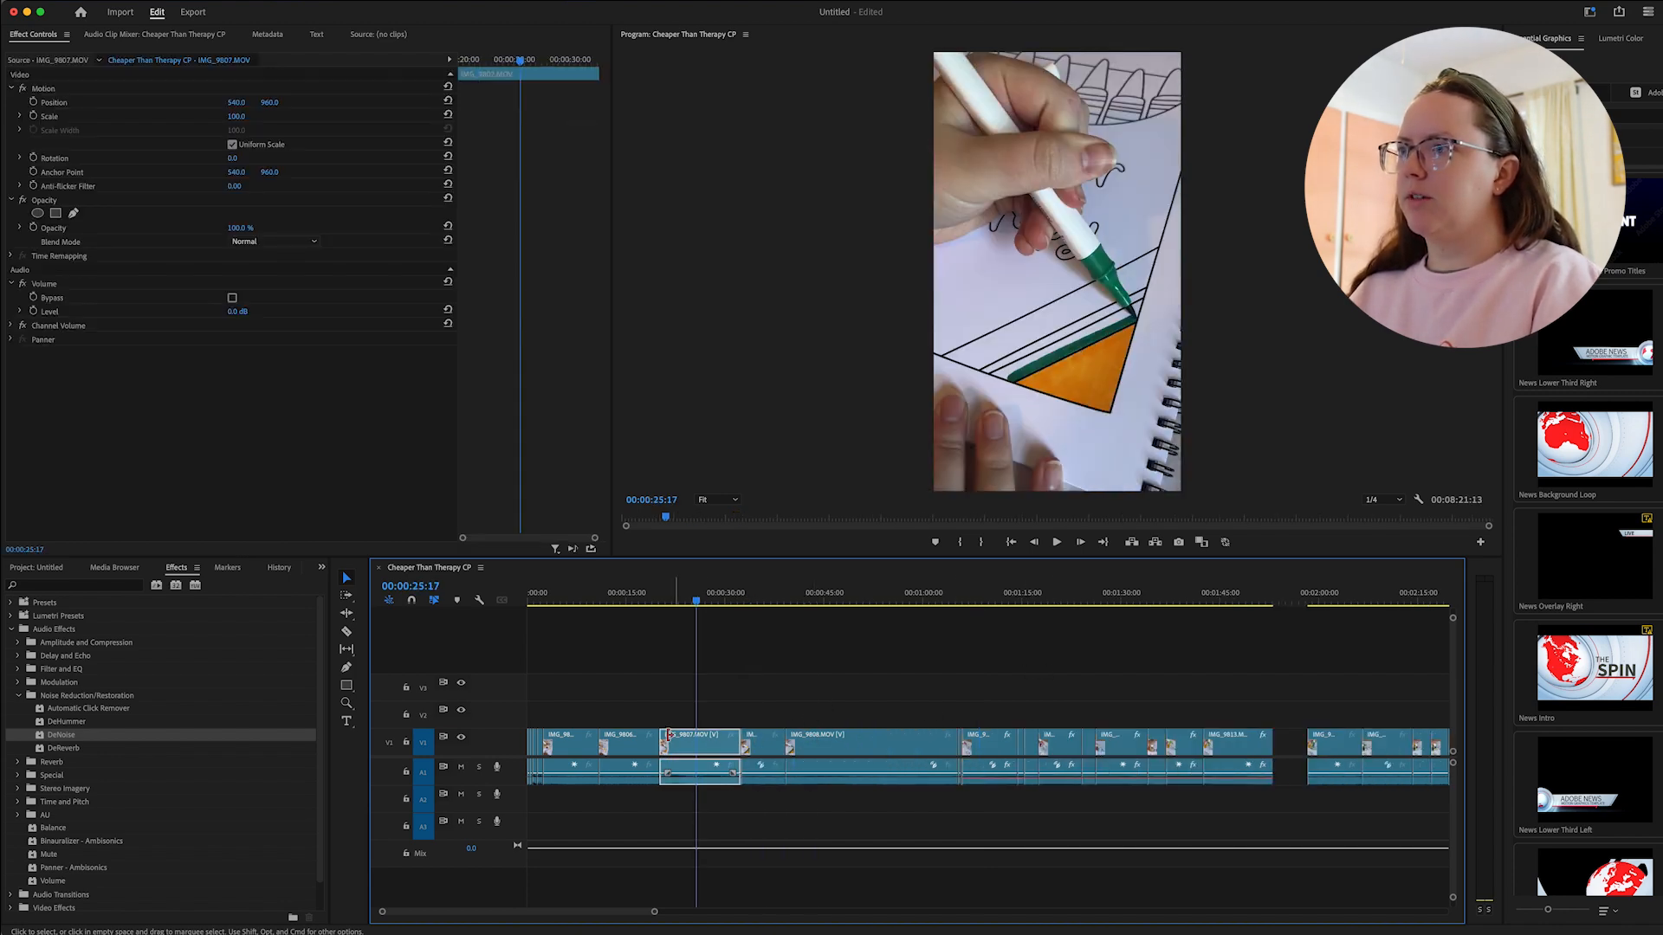
{"action": "left_click", "coordinate": [636, 742]}
{"action": "left_click", "coordinate": [593, 724]}
{"action": "left_click_drag", "start_coordinate": [559, 705], "coordinate": [827, 731]}
{"action": "right_click", "coordinate": [950, 720]}
{"action": "left_click", "coordinate": [905, 581]}
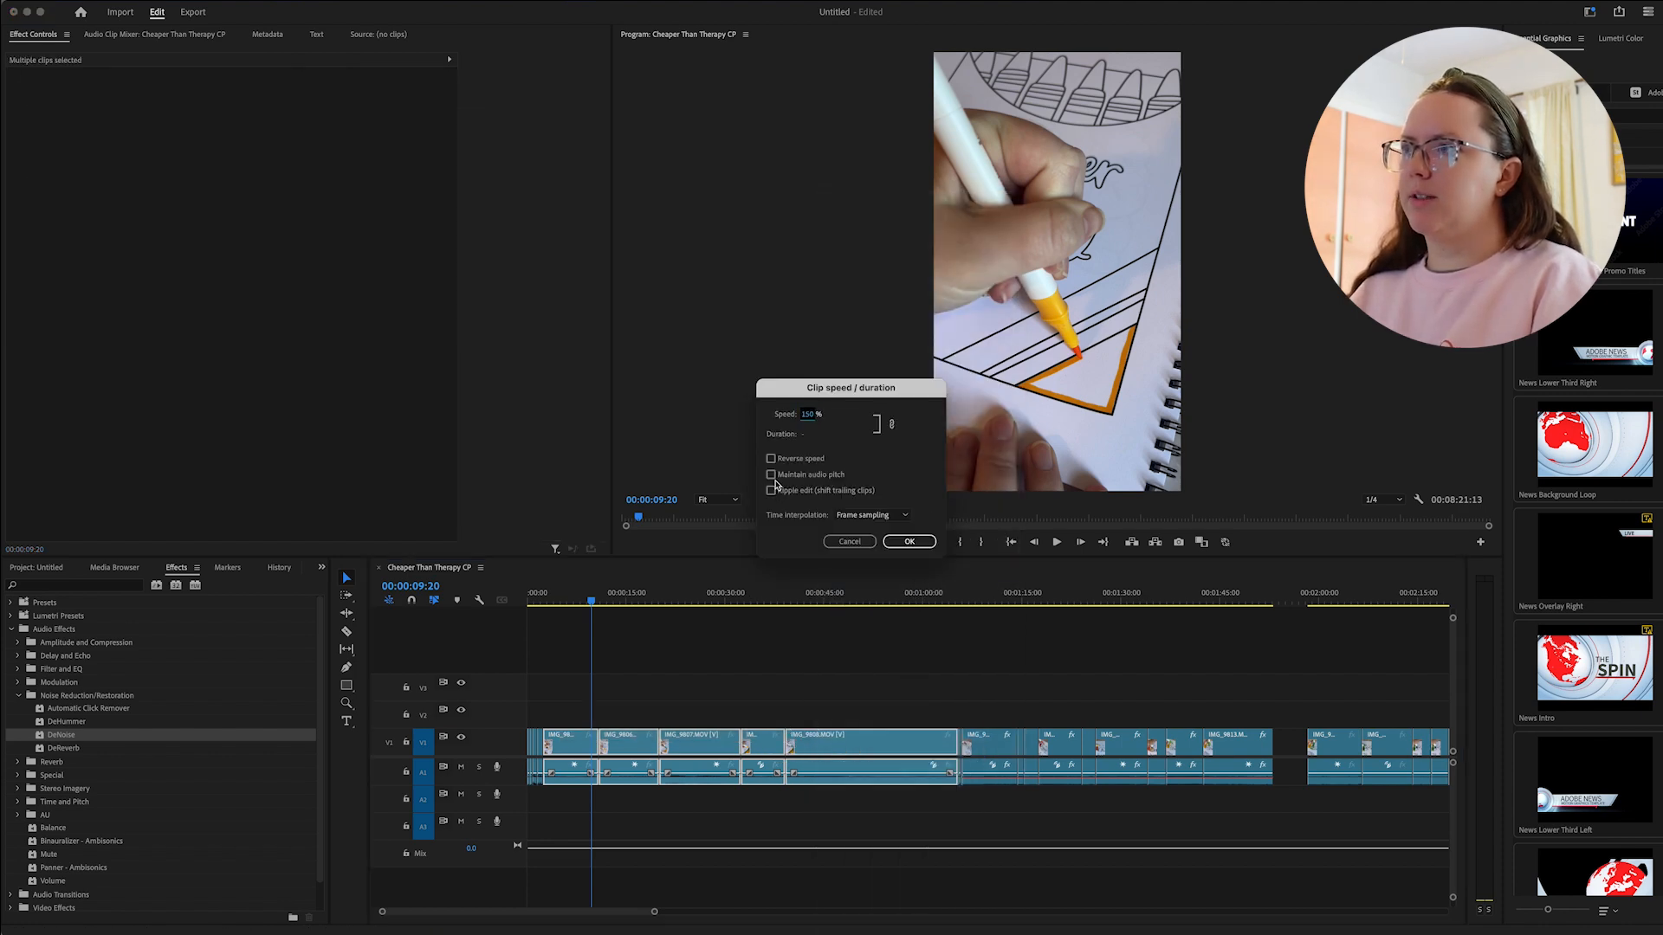
{"action": "left_click", "coordinate": [911, 542]}
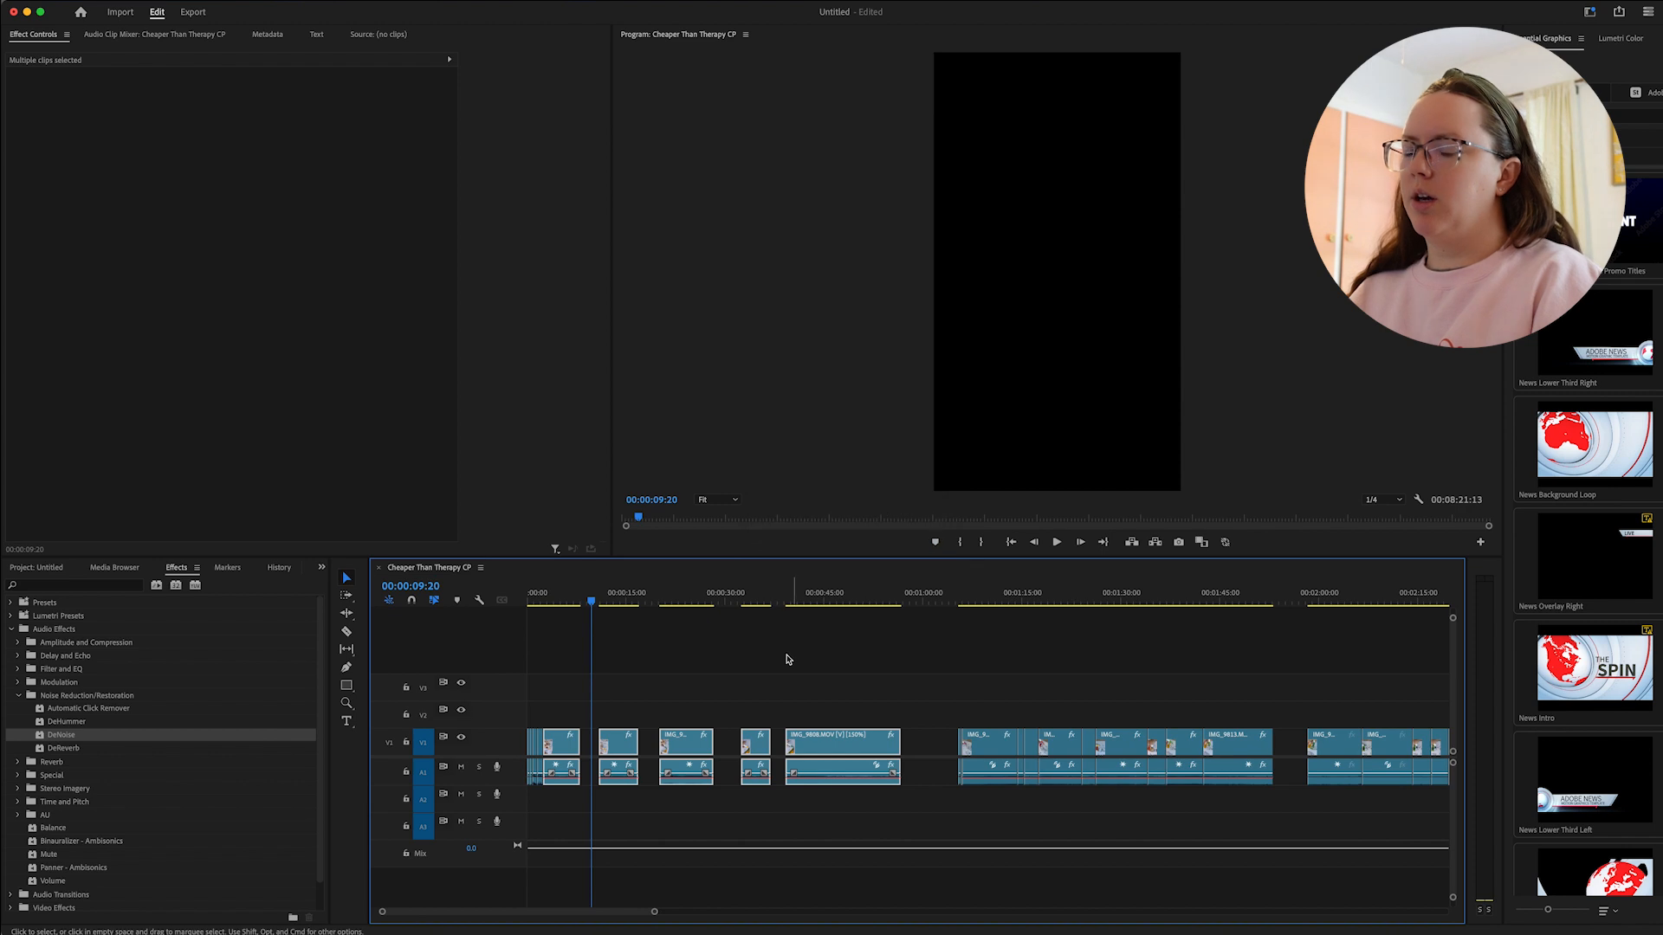
{"action": "key", "text": "shift+g"}
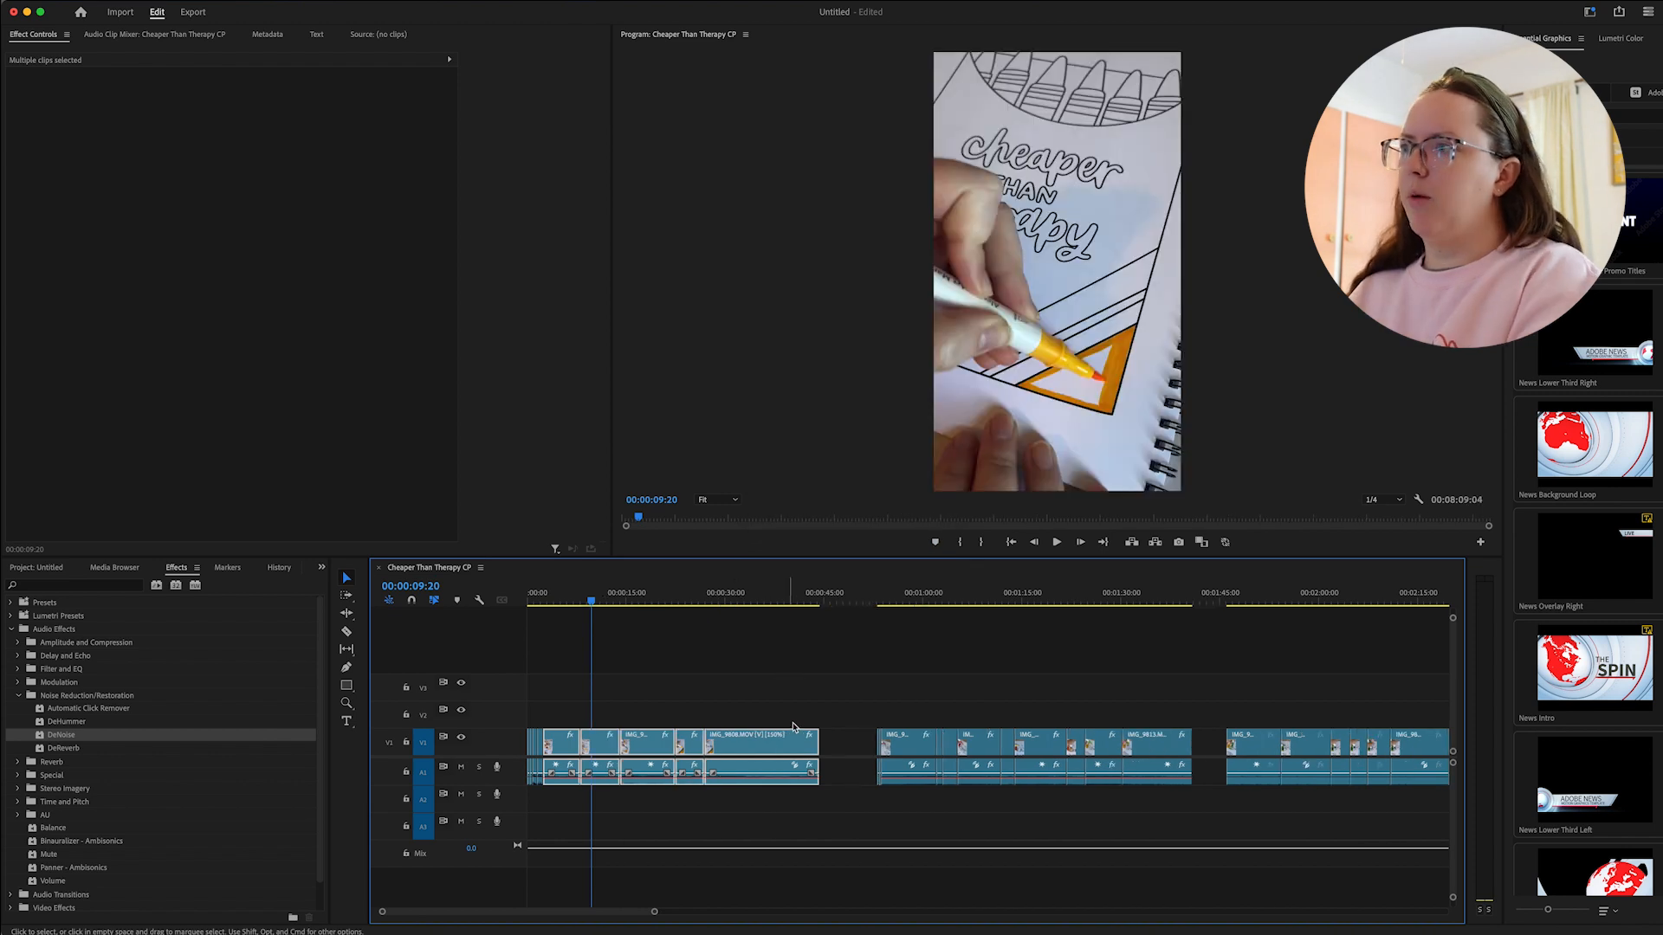
Delete the gap after the sped-up IMG_9808.MOV clip and render the sequence previews for playback.
{"action": "left_click", "coordinate": [839, 737]}
{"action": "key", "text": "Delete"}
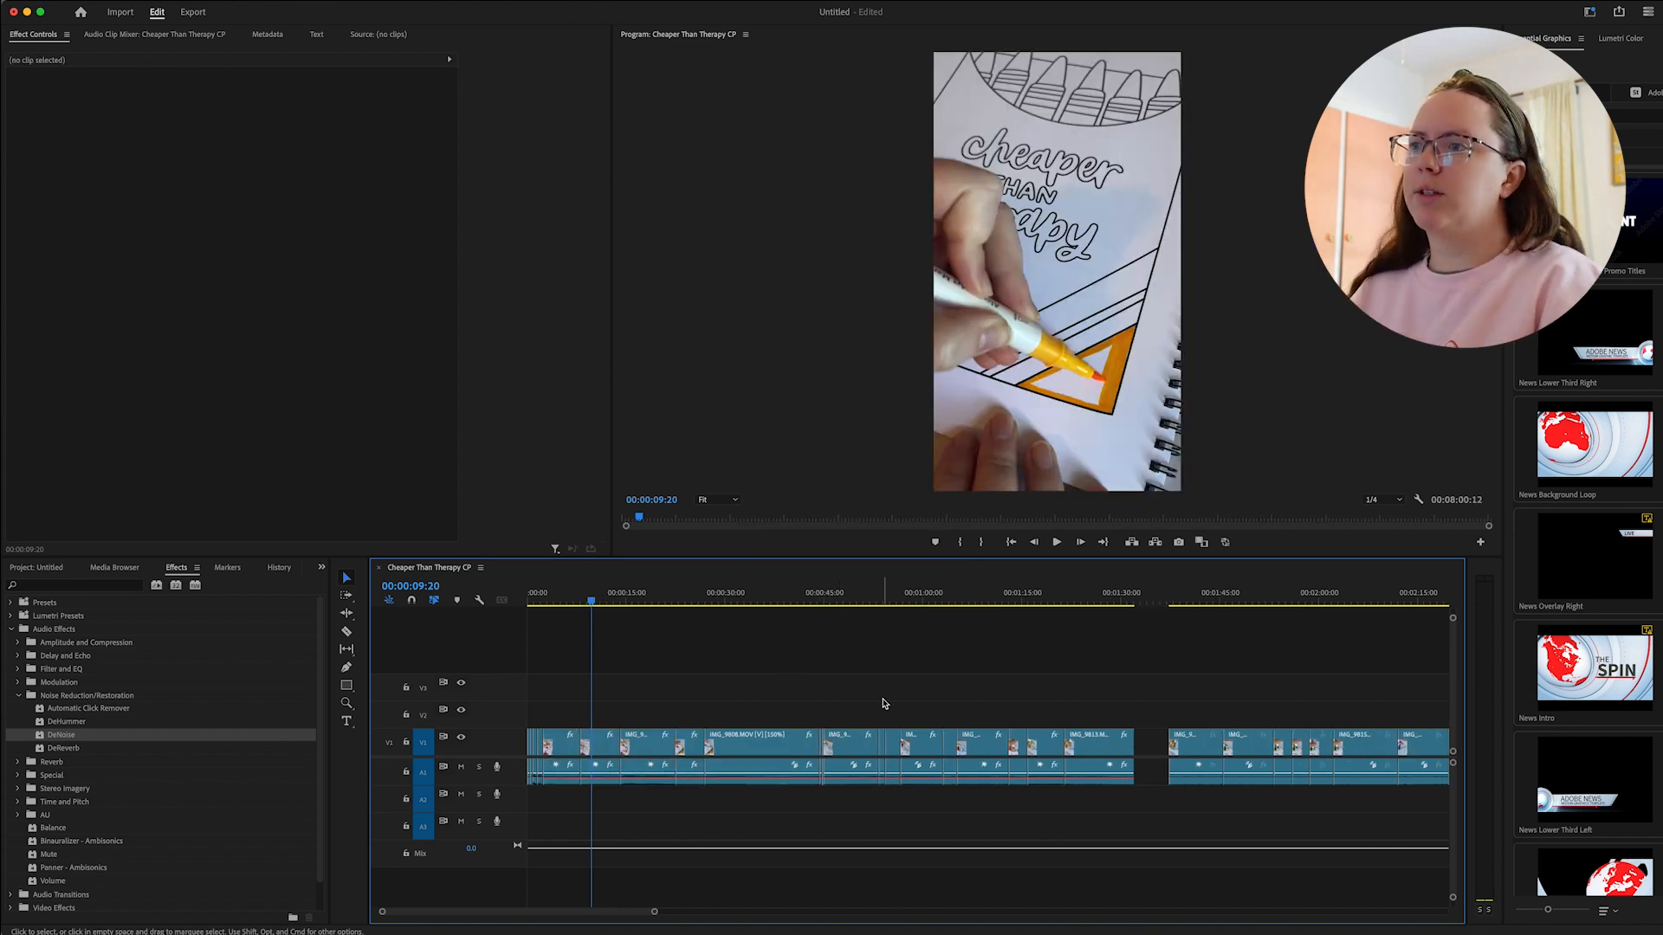
{"action": "key", "text": "Return"}
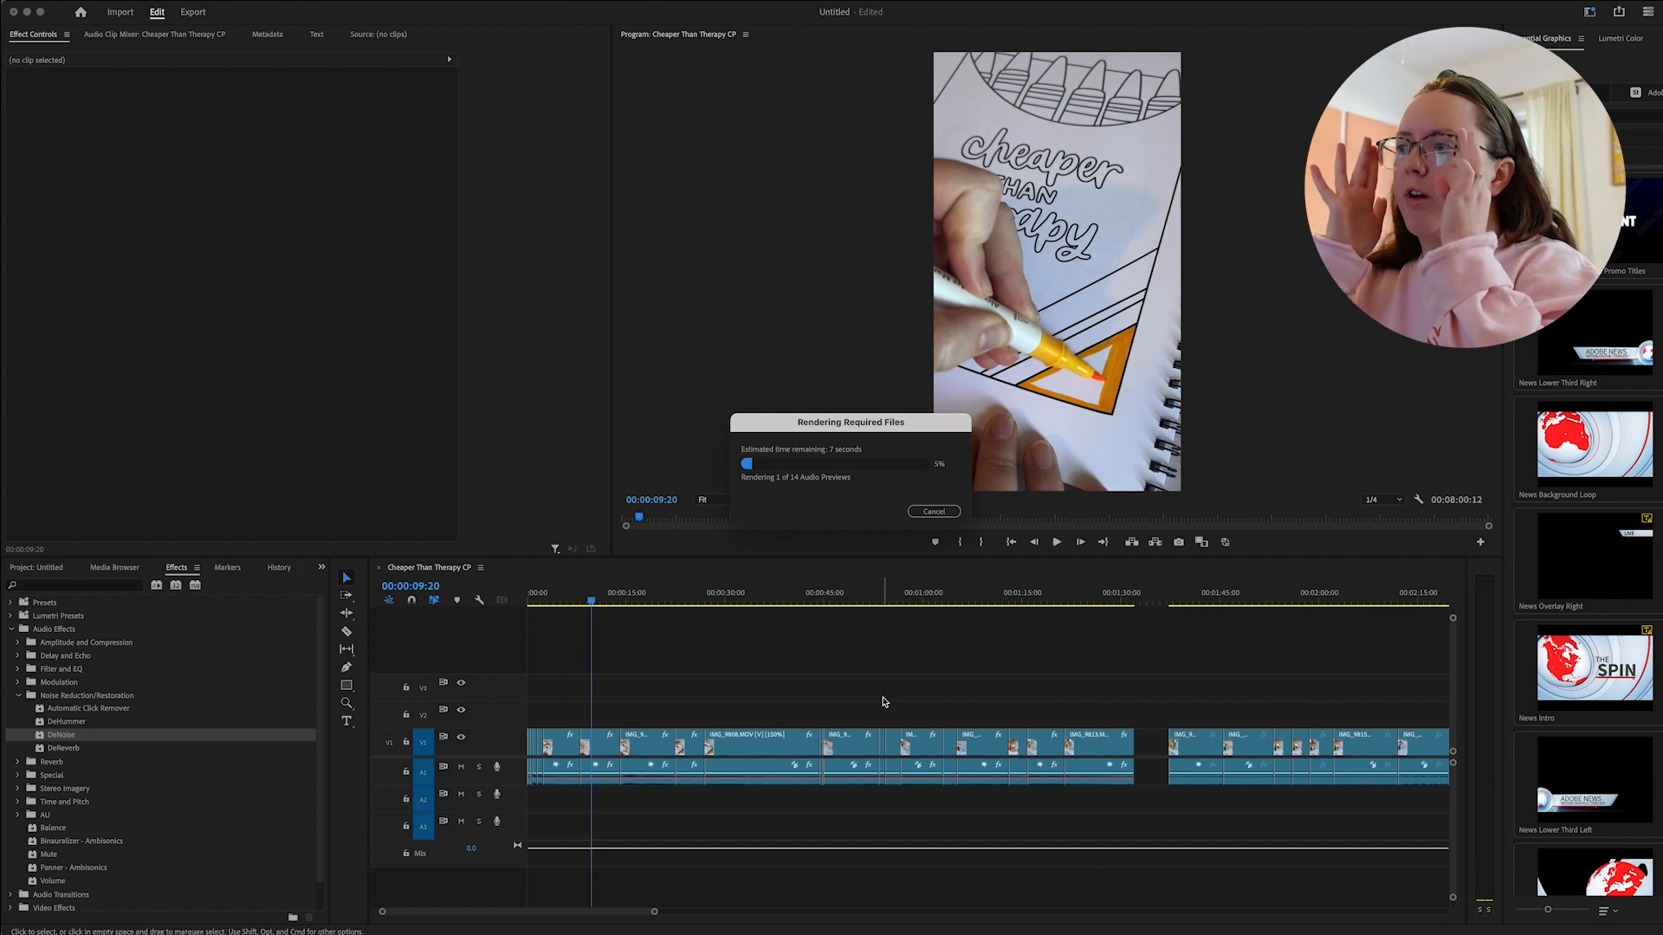
{"action": "key", "text": "space"}
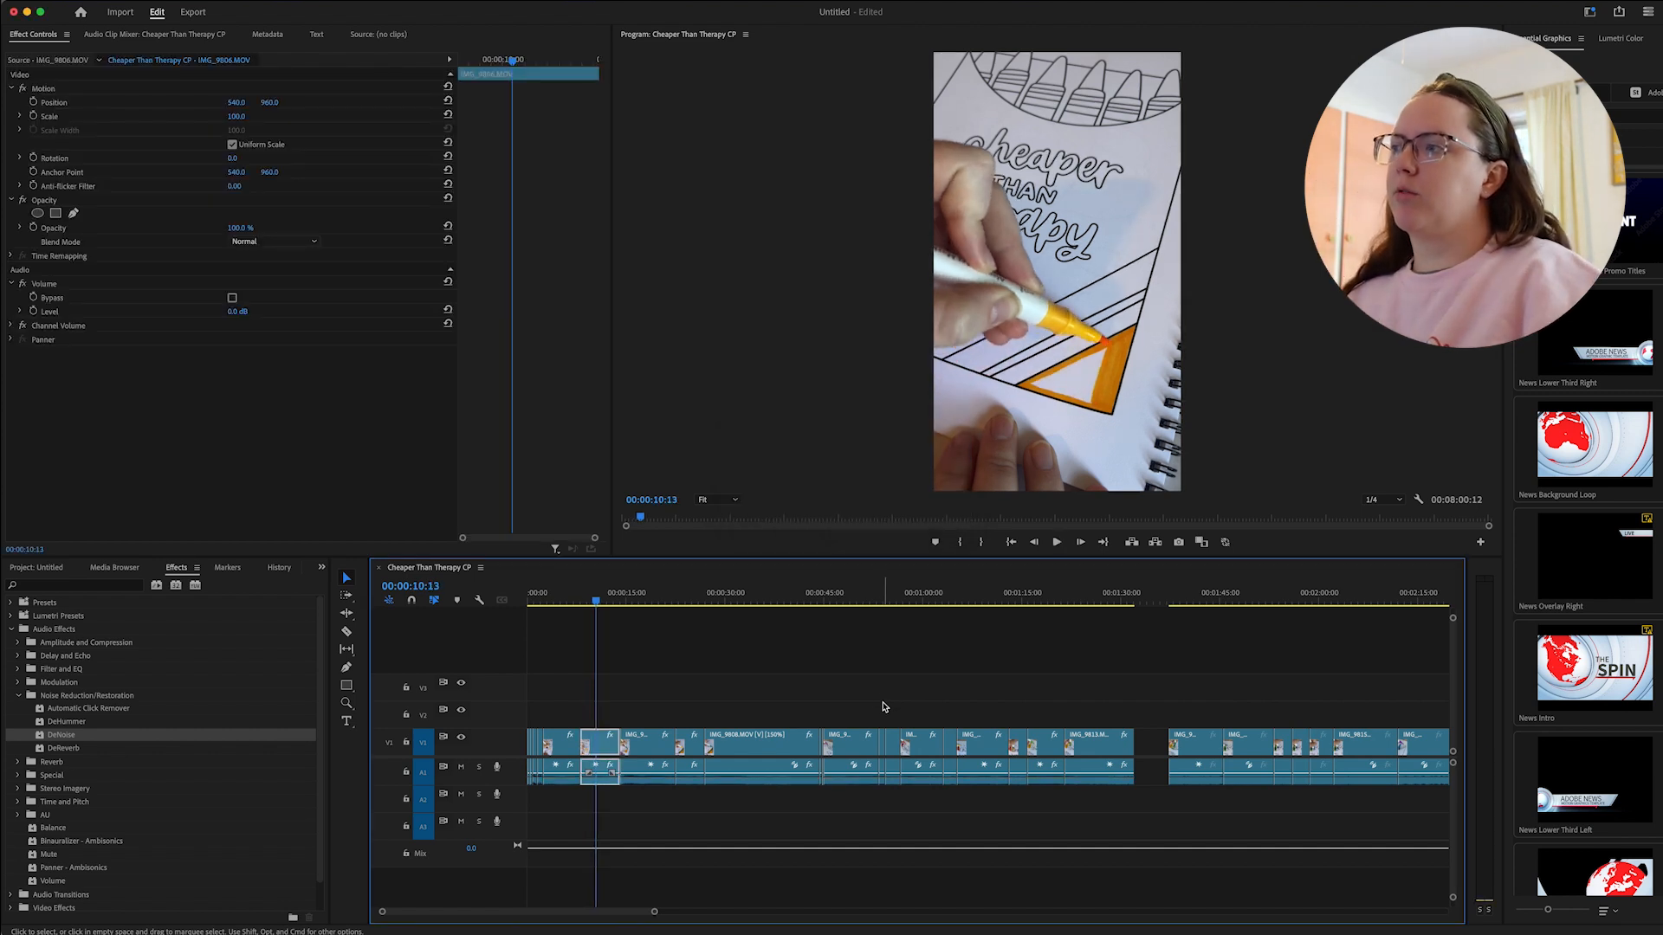
Examine the clips after the remaining gap, from about 00:01:40 to past 00:02:23, that still run at normal speed.
{"action": "scroll", "coordinate": [1003, 720], "scroll_direction": "right", "scroll_amount": 5}
{"action": "scroll", "coordinate": [953, 724], "scroll_direction": "right", "scroll_amount": 2}
{"action": "left_click", "coordinate": [834, 730]}
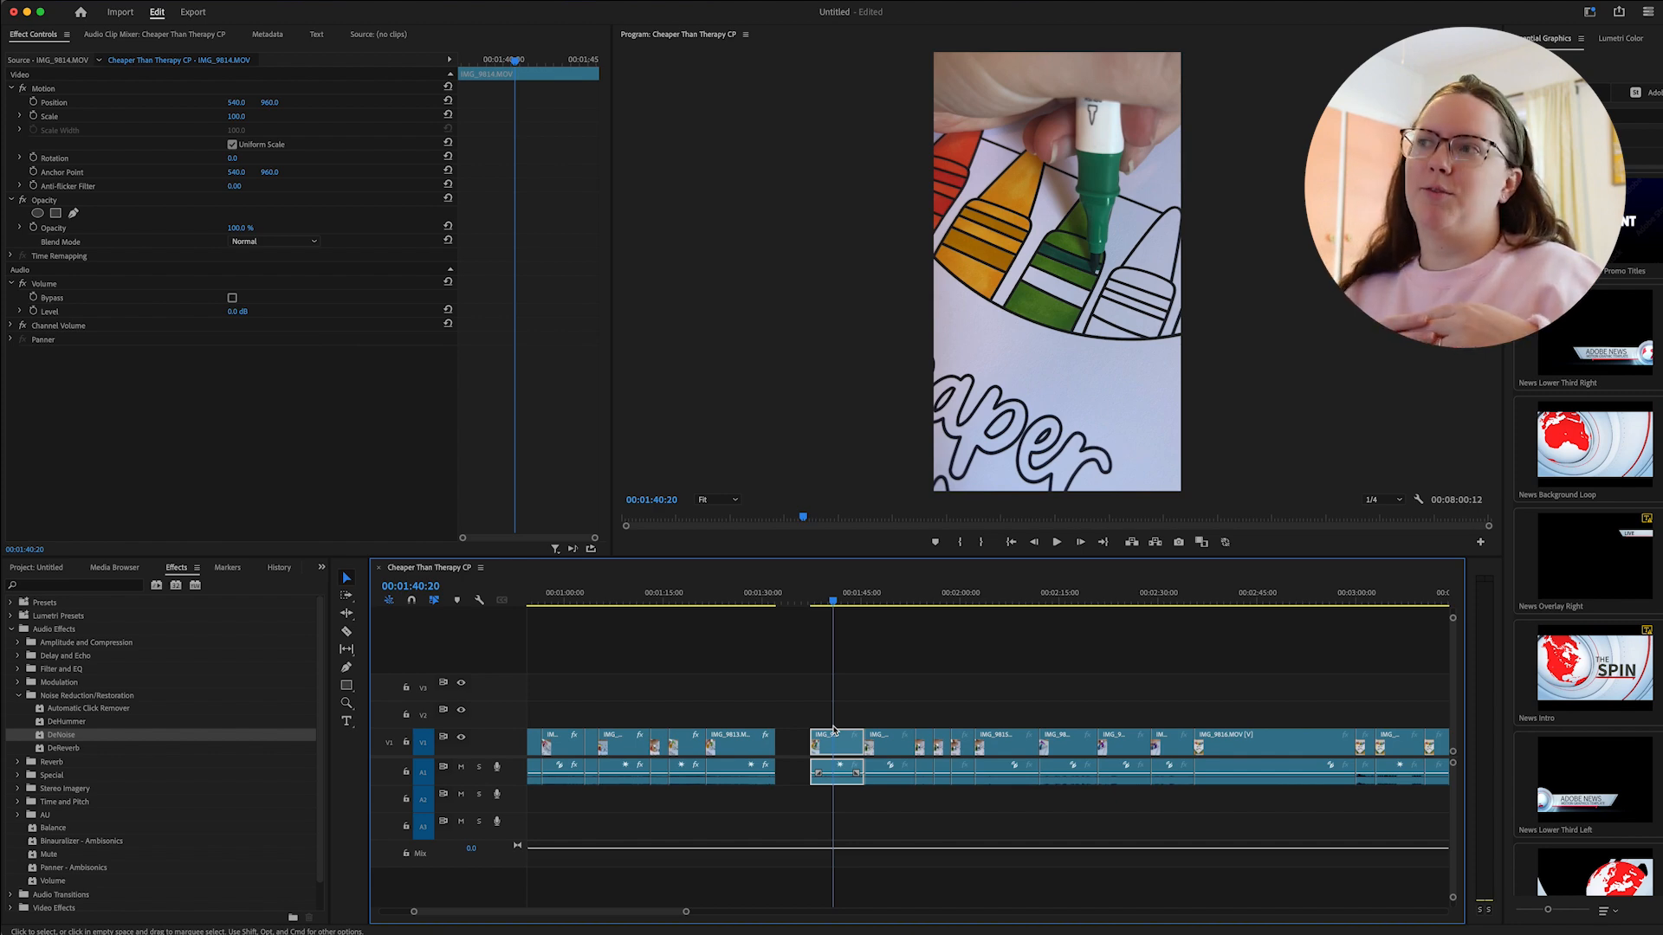
{"action": "scroll", "coordinate": [834, 730], "scroll_direction": "right", "scroll_amount": 2}
{"action": "left_click", "coordinate": [854, 740]}
{"action": "left_click", "coordinate": [910, 741]}
{"action": "left_click", "coordinate": [974, 741]}
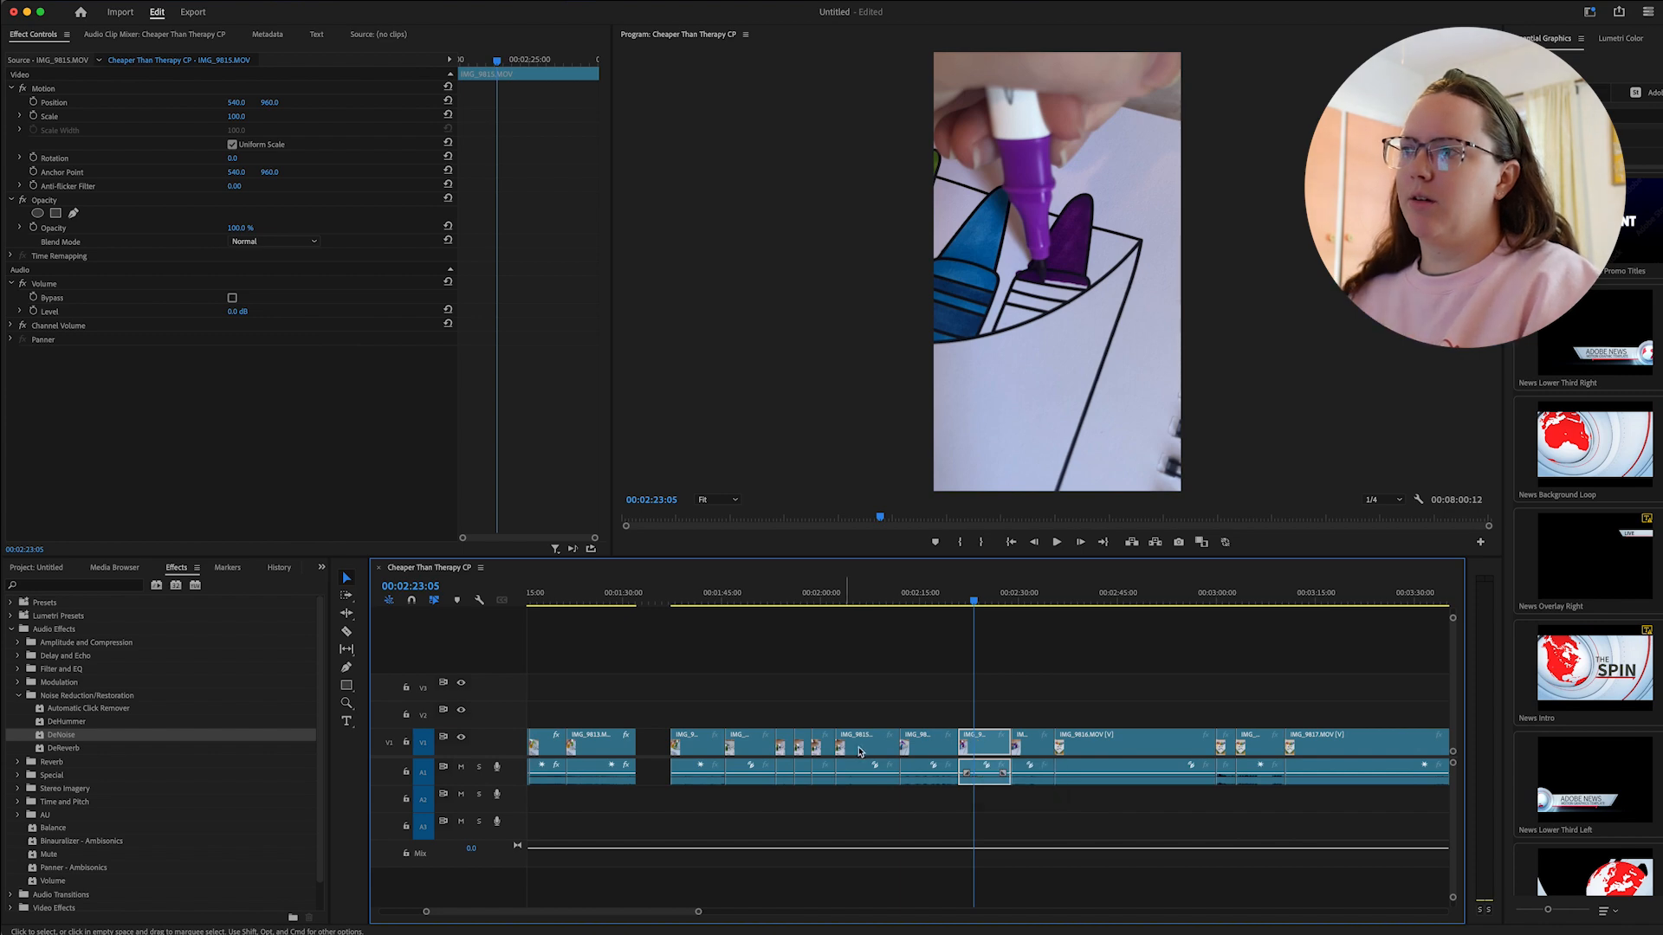
{"action": "left_click", "coordinate": [1037, 743]}
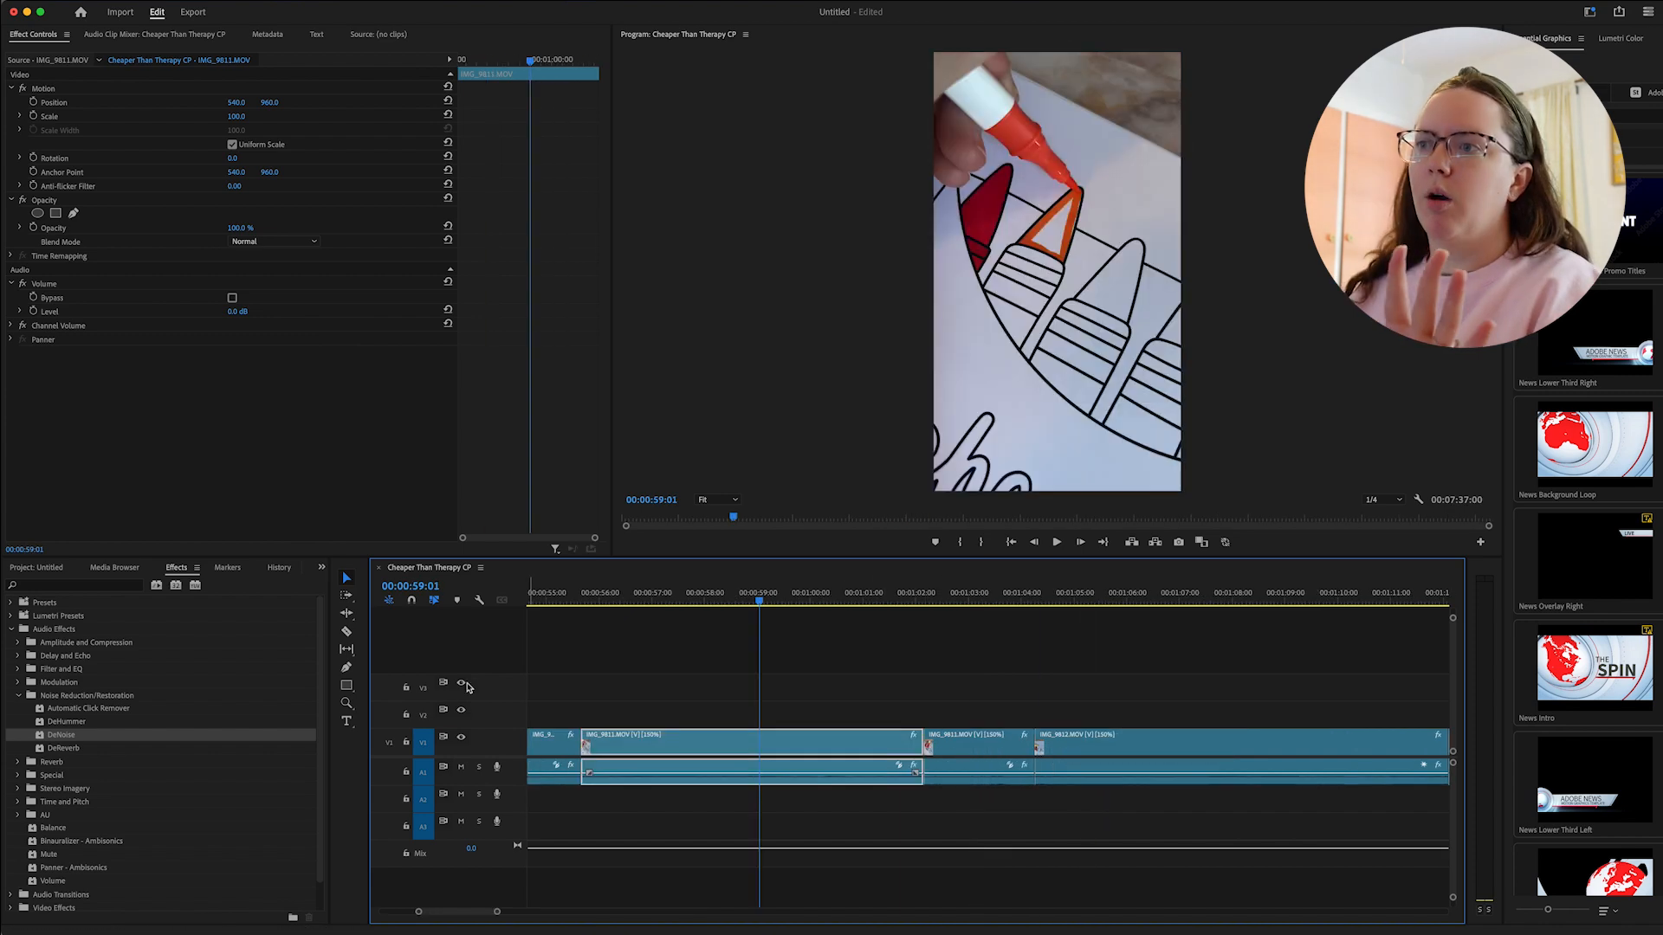
Mute audio tracks A1, A2 and A3, and unmute A2 and A3 again.
{"action": "left_click", "coordinate": [461, 794]}
{"action": "left_click", "coordinate": [461, 821]}
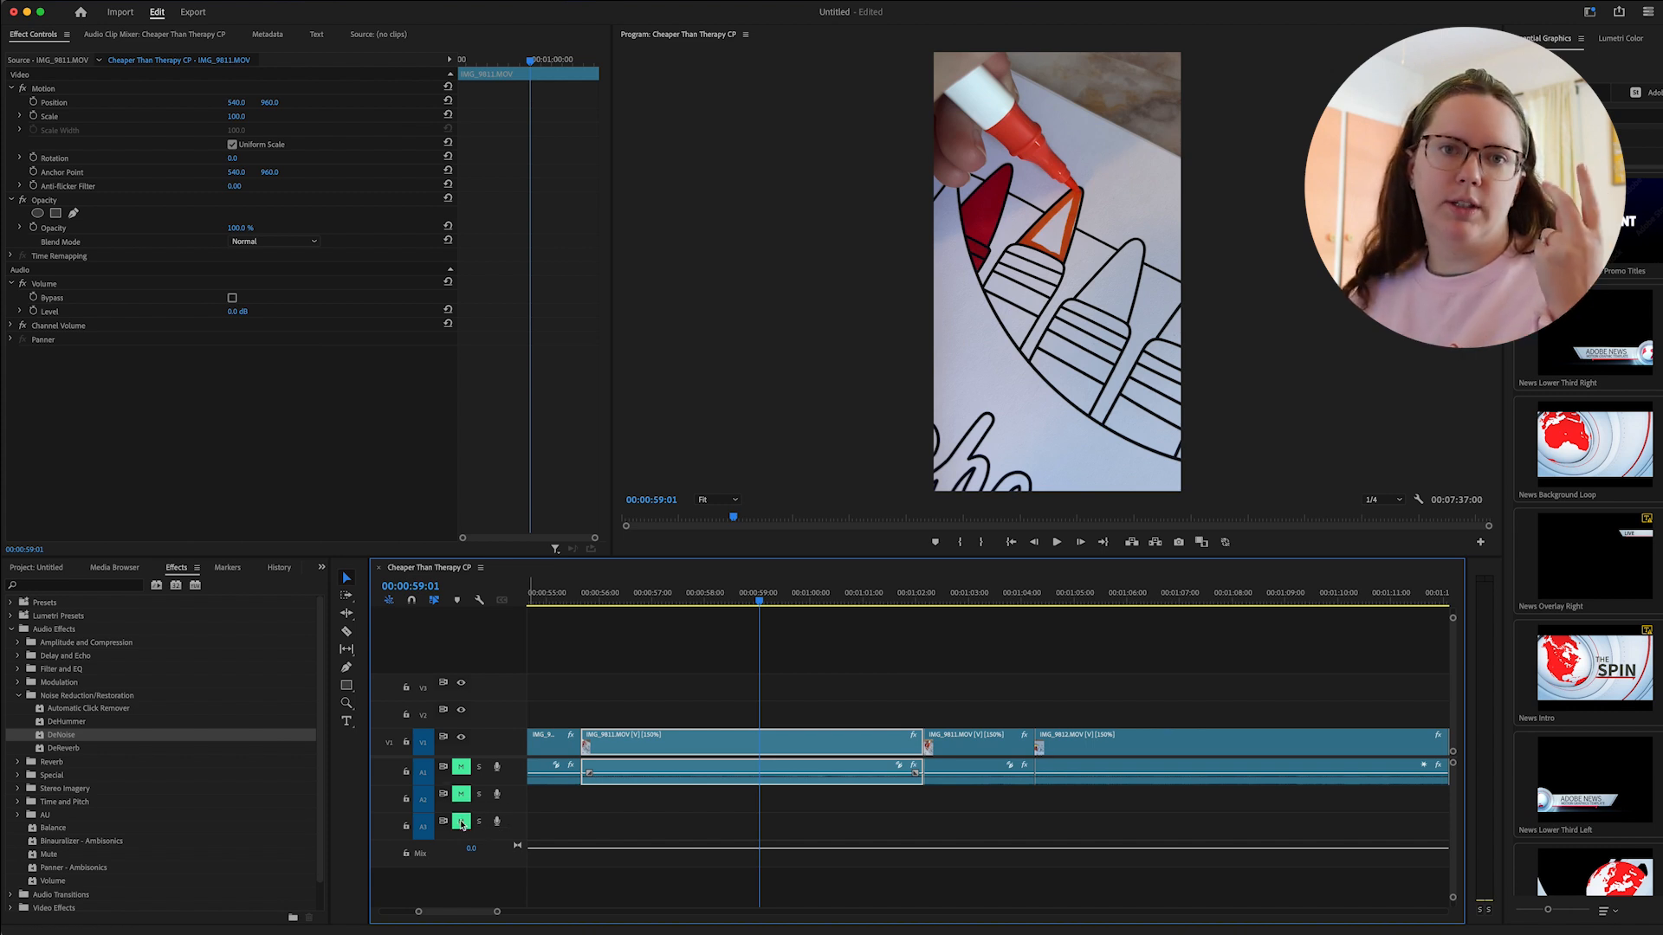
{"action": "left_click", "coordinate": [462, 766]}
{"action": "left_click", "coordinate": [462, 767]}
{"action": "left_click", "coordinate": [460, 793]}
{"action": "left_click", "coordinate": [461, 821]}
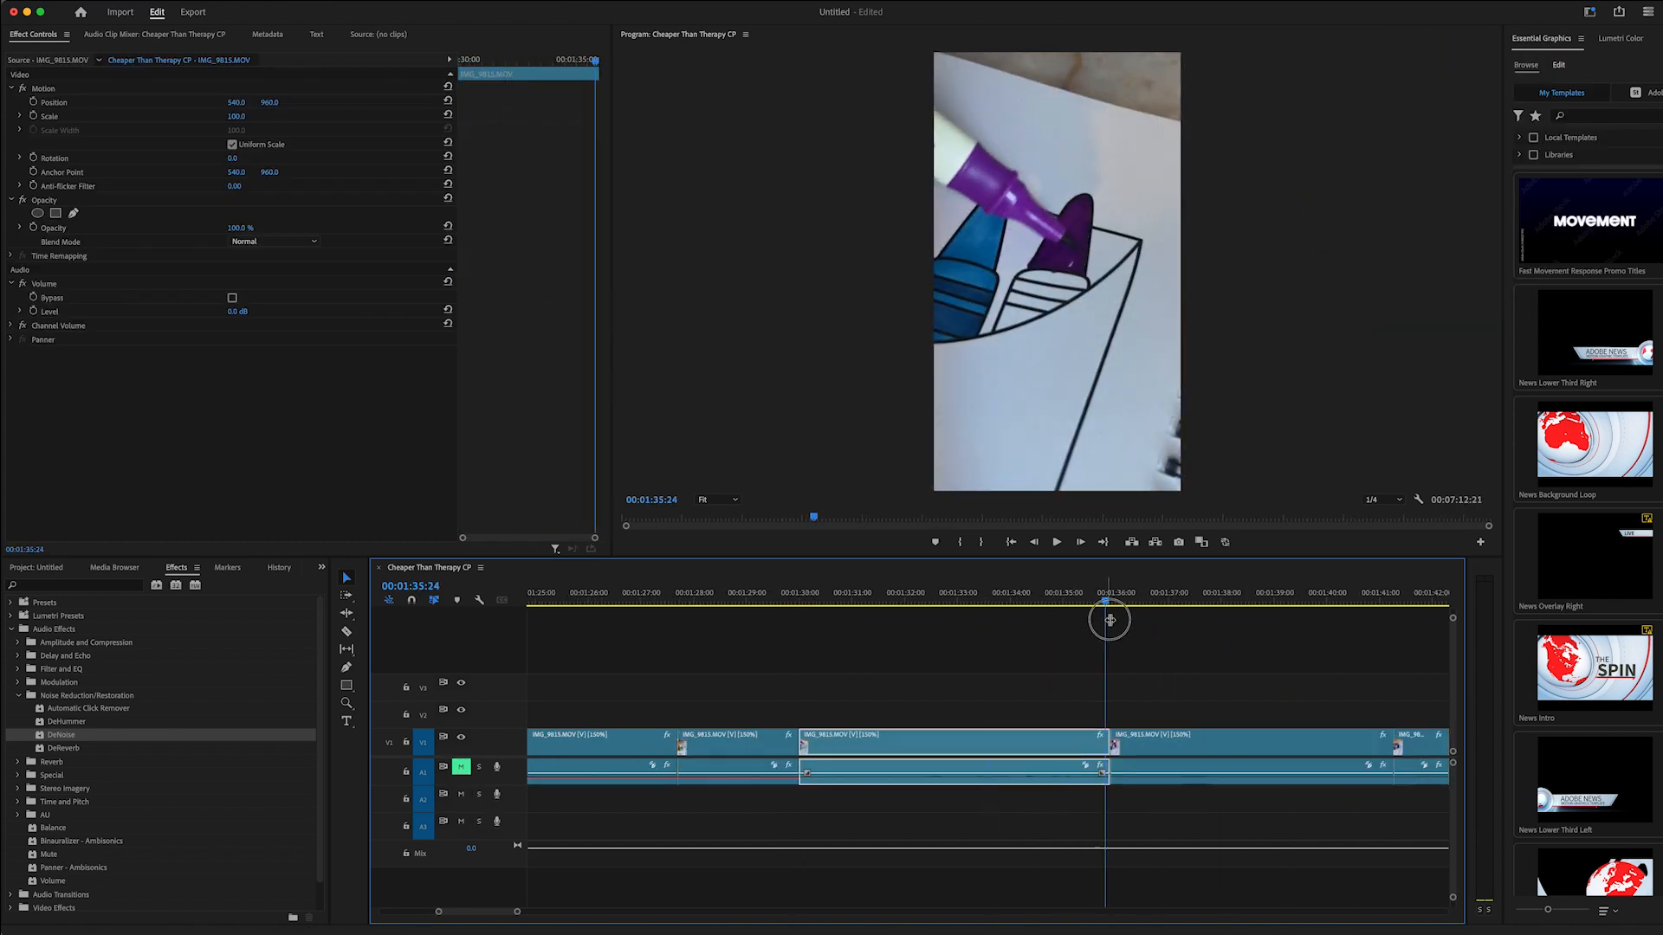
Set the speed of the long first IMG_9816.MOV piece to 1000%.
{"action": "right_click", "coordinate": [1061, 745]}
{"action": "left_click", "coordinate": [1114, 631]}
{"action": "type", "text": "1000"}
{"action": "key", "text": "Return"}
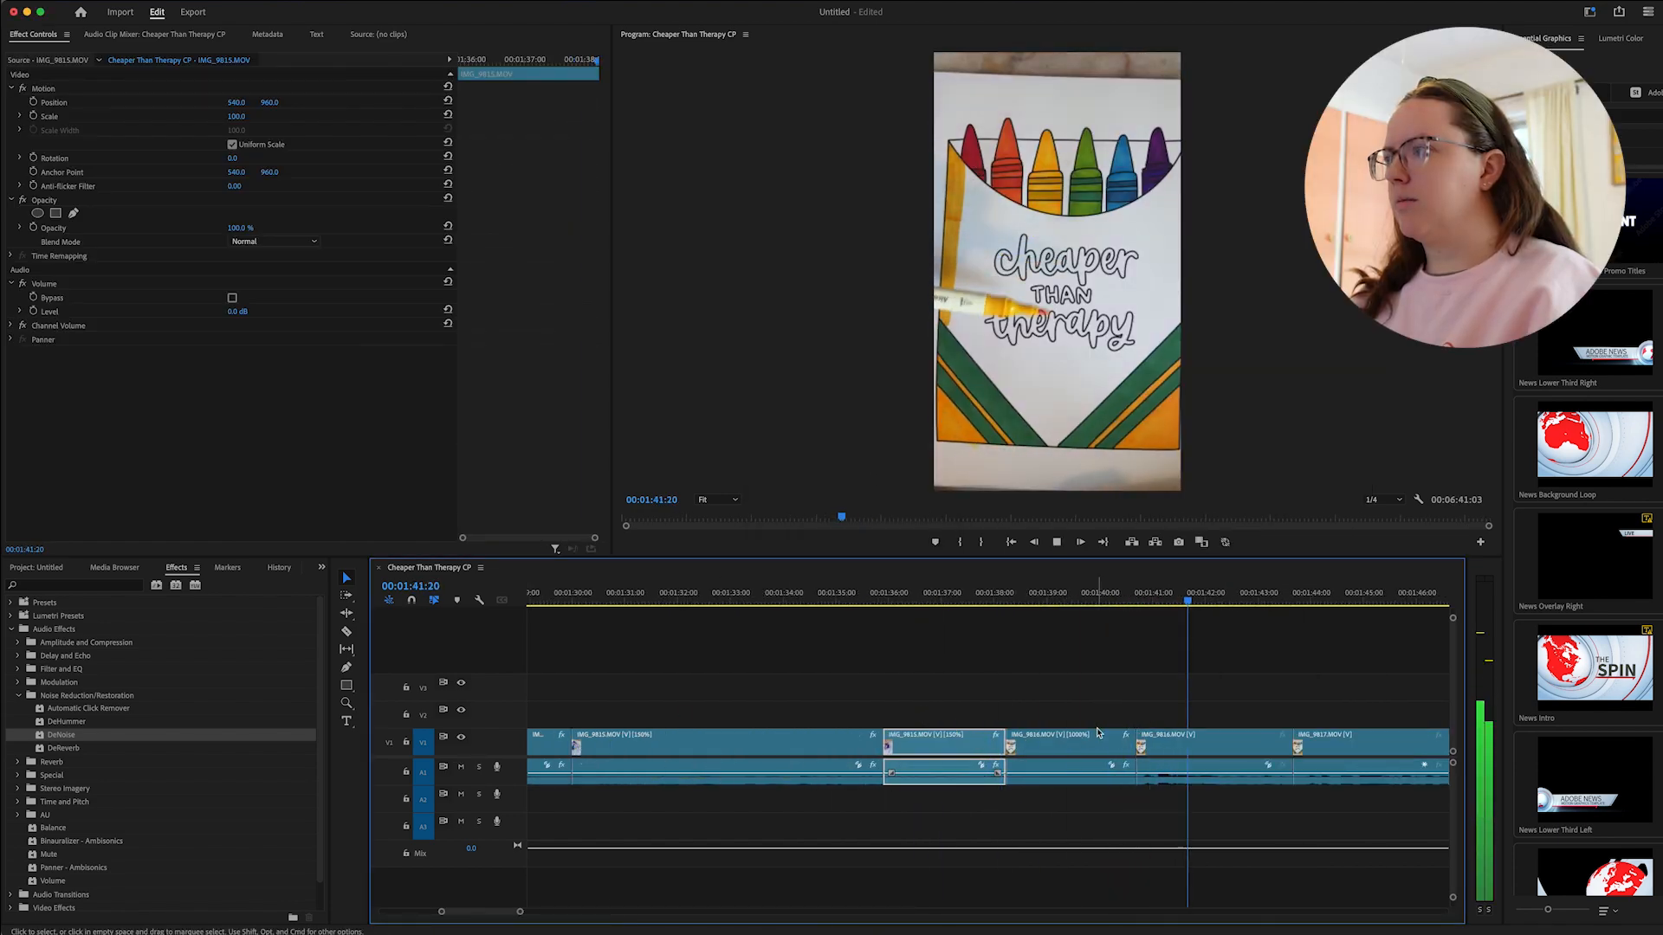
Ripple-trim about four frames off the start of the second IMG_9816.MOV piece and play it back.
{"action": "left_click", "coordinate": [1143, 738]}
{"action": "key", "text": "space"}
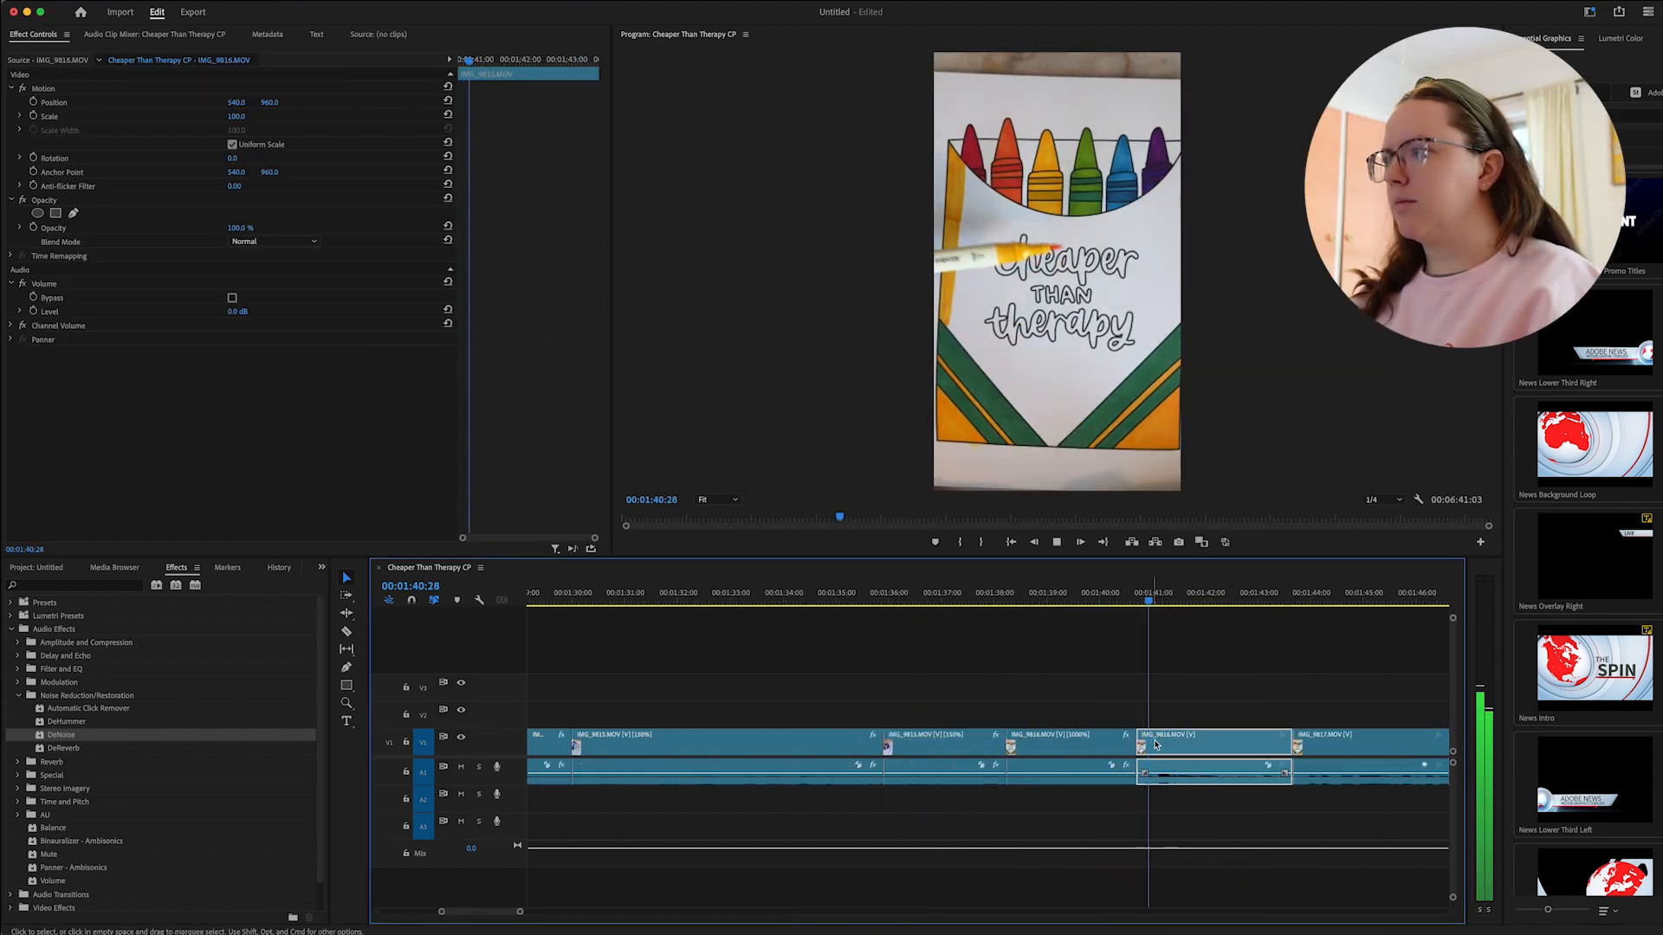
{"action": "left_click", "coordinate": [1148, 735]}
{"action": "key", "text": "equal"}
{"action": "key", "text": "equal"}
{"action": "key", "text": "equal"}
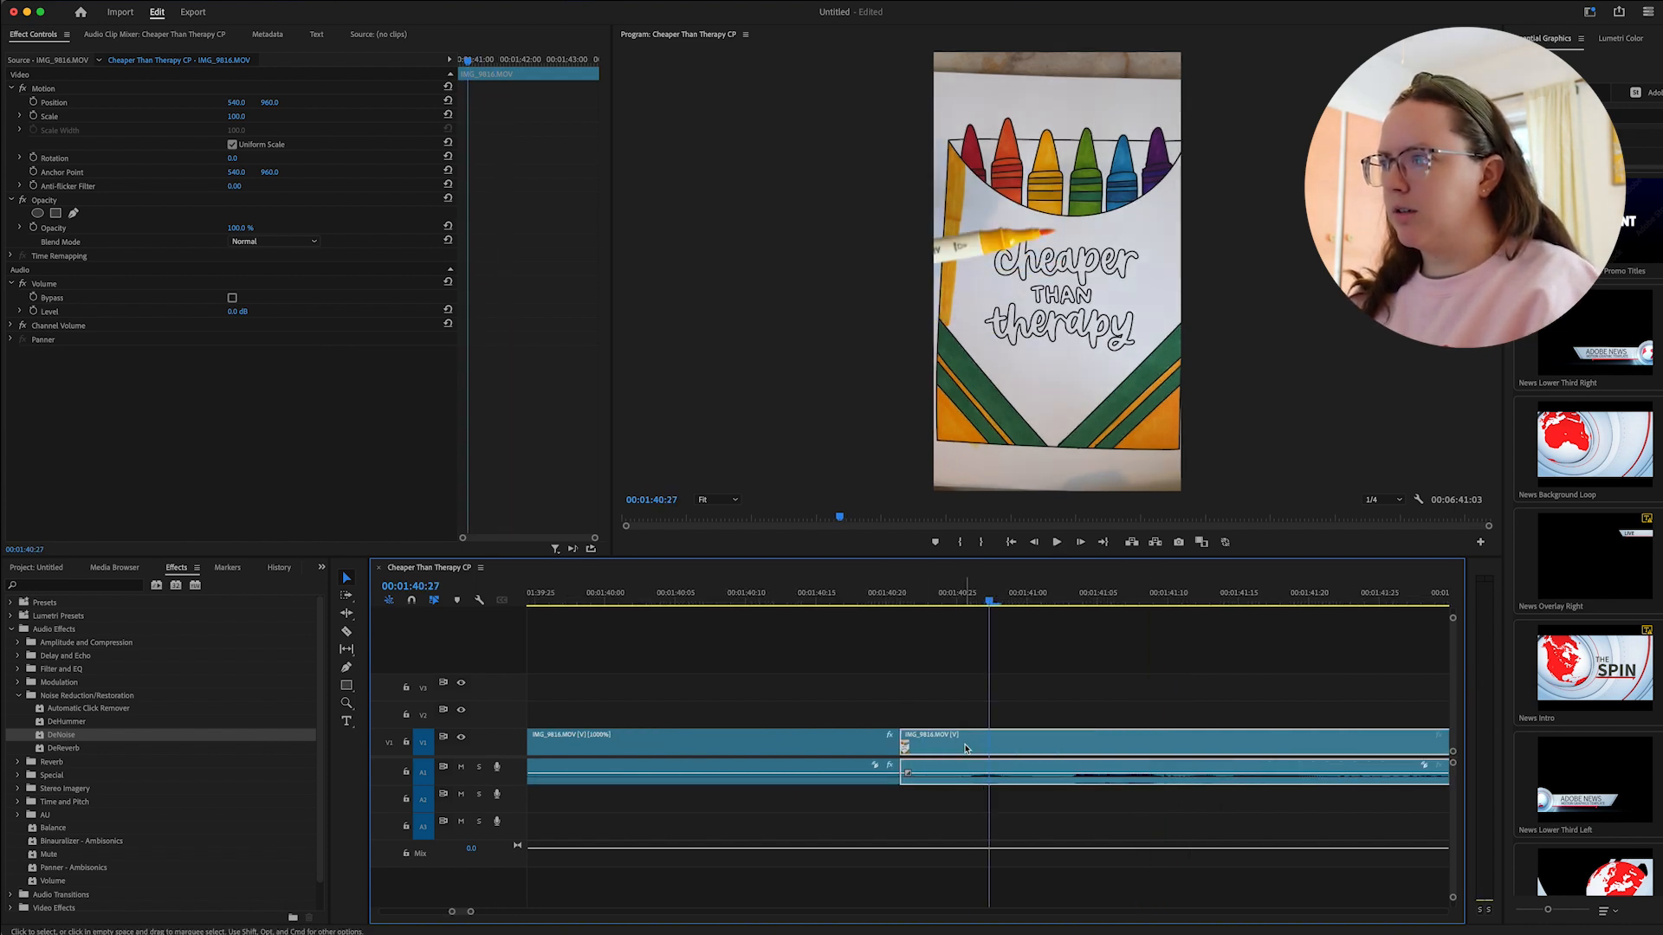
{"action": "key", "text": "Left"}
{"action": "key", "text": "Left"}
{"action": "key", "text": "q"}
{"action": "key", "text": "space"}
{"action": "key", "text": "space"}
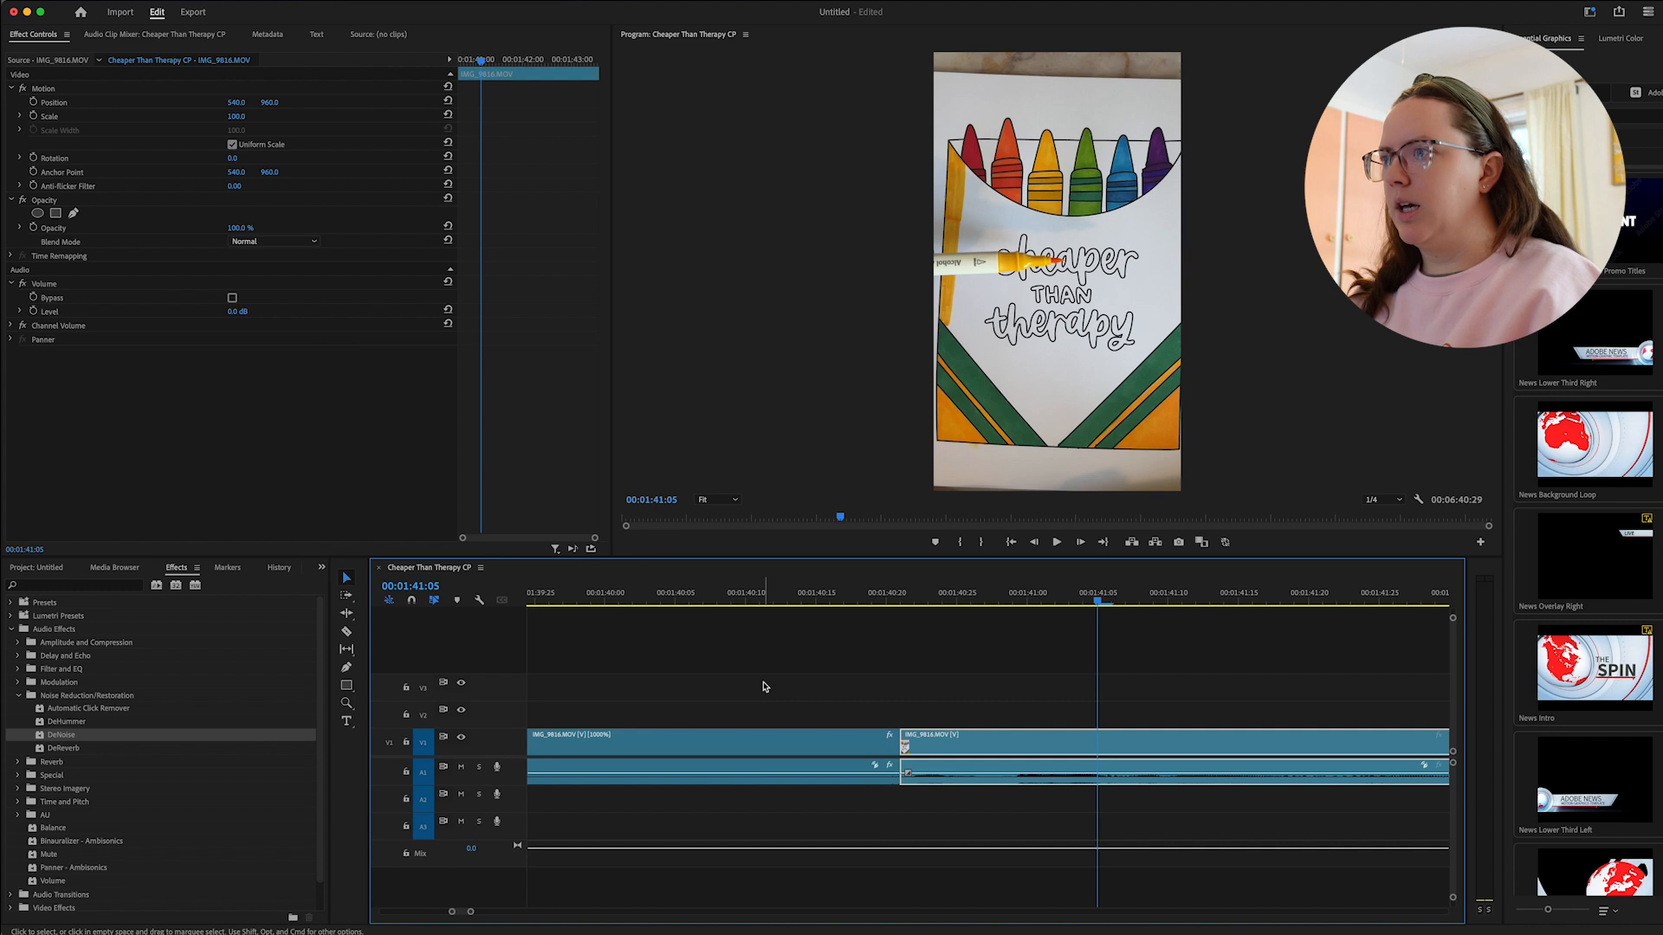
Try a faster speed of 2500% on the 1000% IMG_9816.MOV piece.
{"action": "scroll", "coordinate": [766, 687], "scroll_direction": "left", "scroll_amount": 5}
{"action": "left_click", "coordinate": [834, 743]}
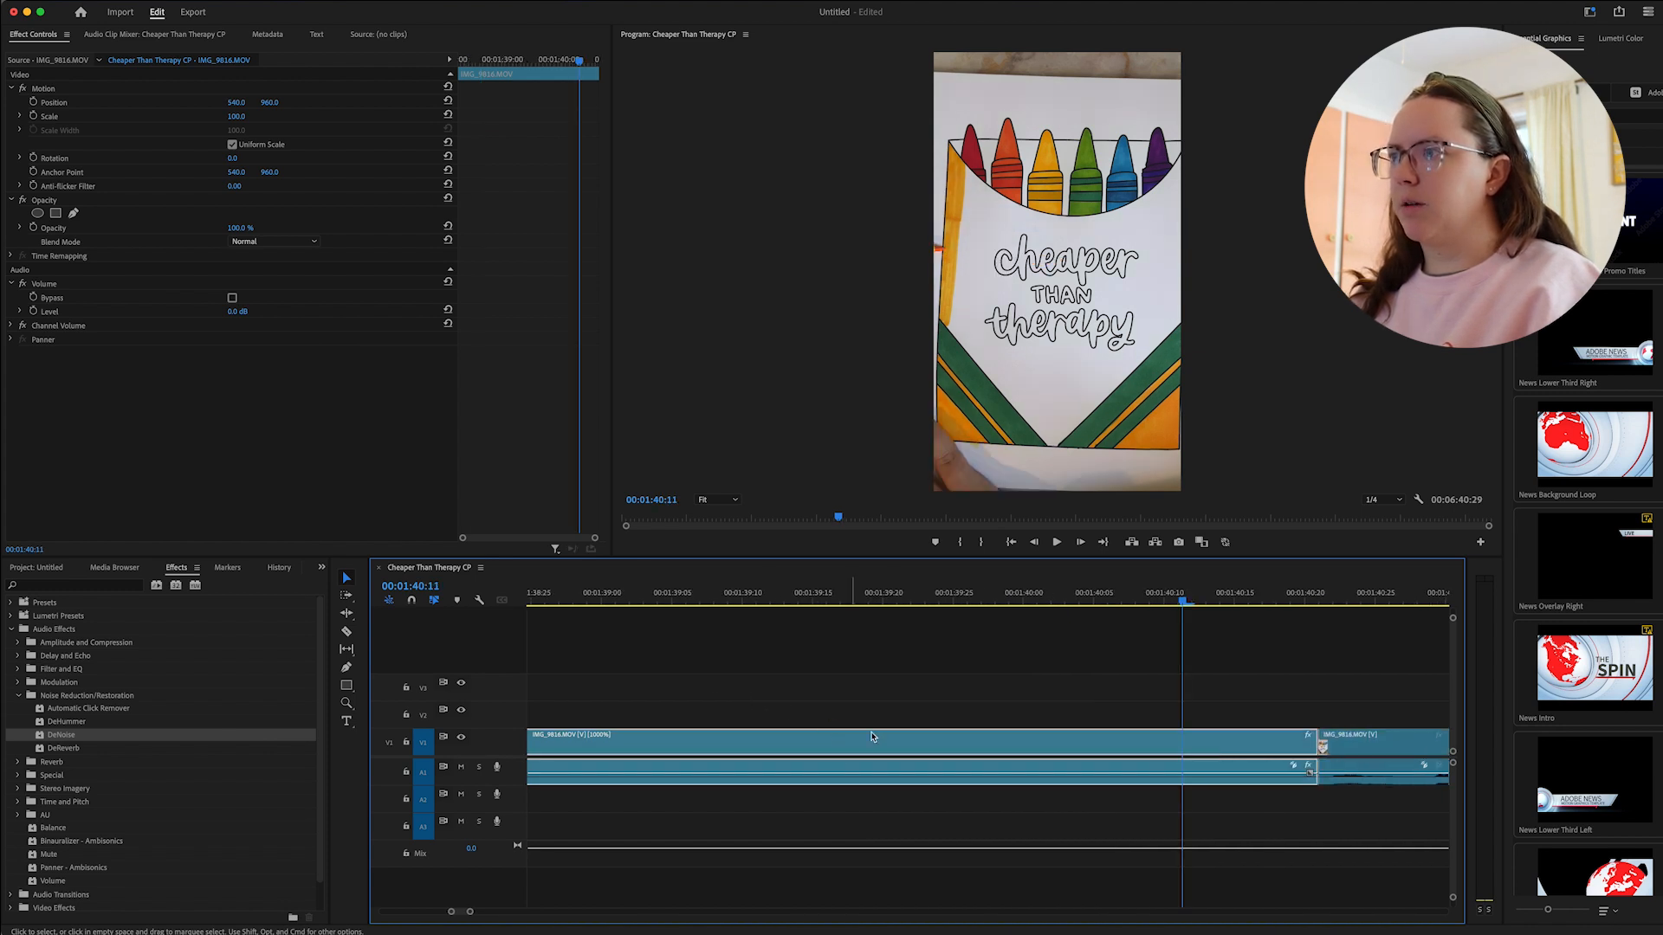
{"action": "right_click", "coordinate": [900, 753]}
{"action": "left_click", "coordinate": [806, 713]}
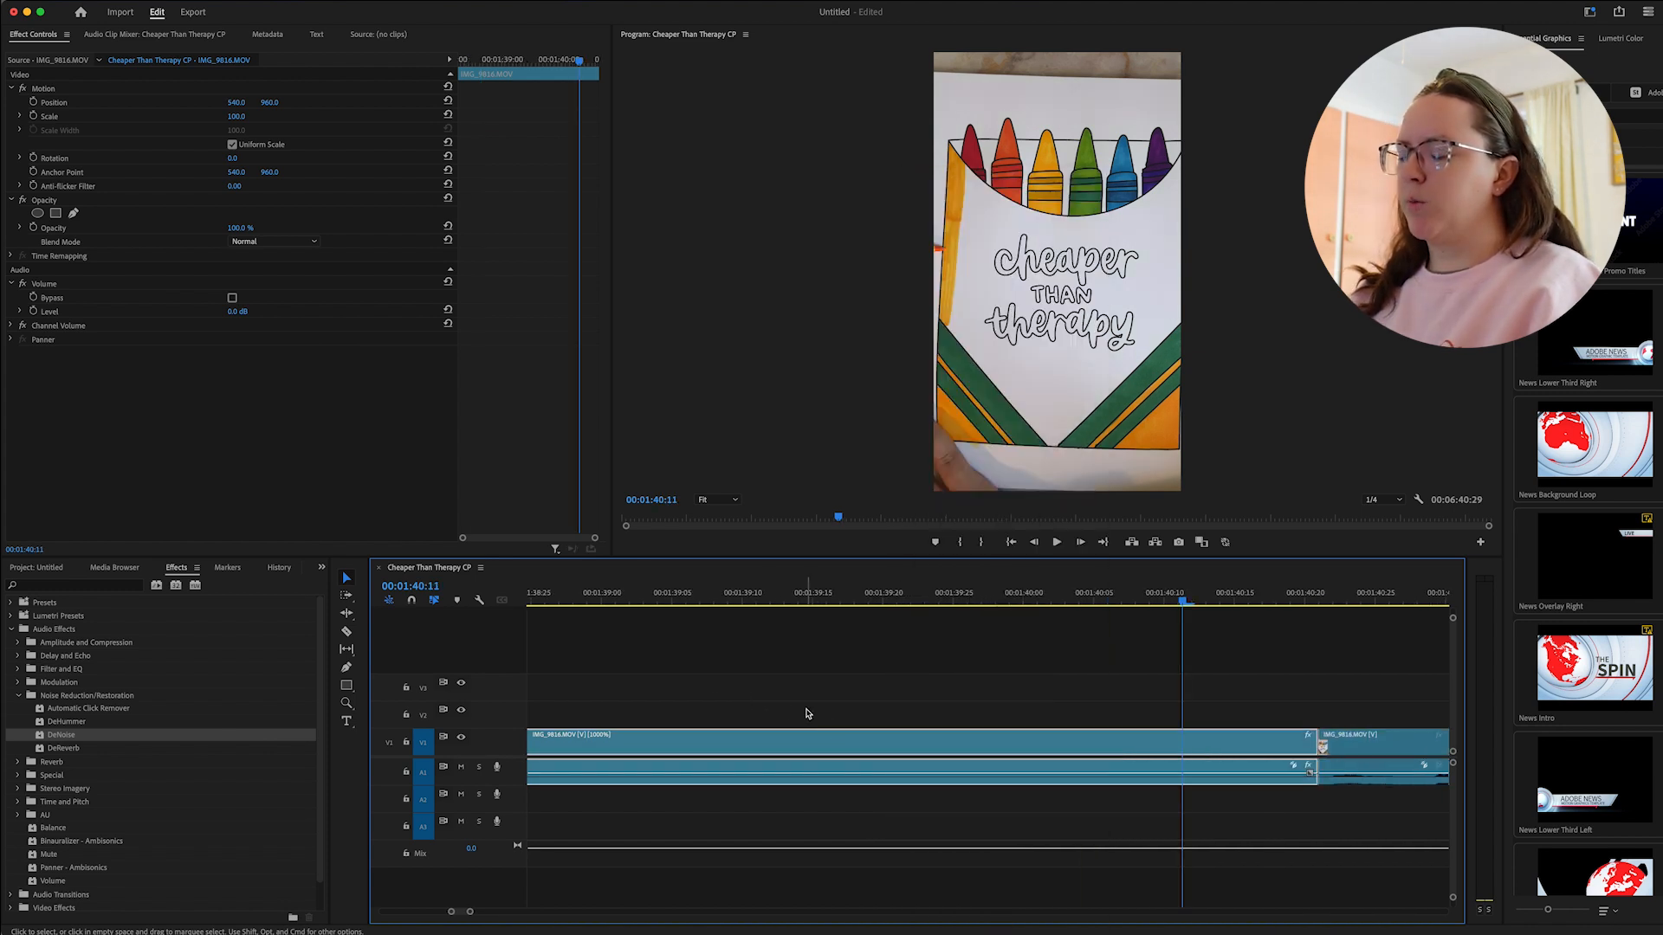
{"action": "key", "text": "minus"}
{"action": "key", "text": "minus"}
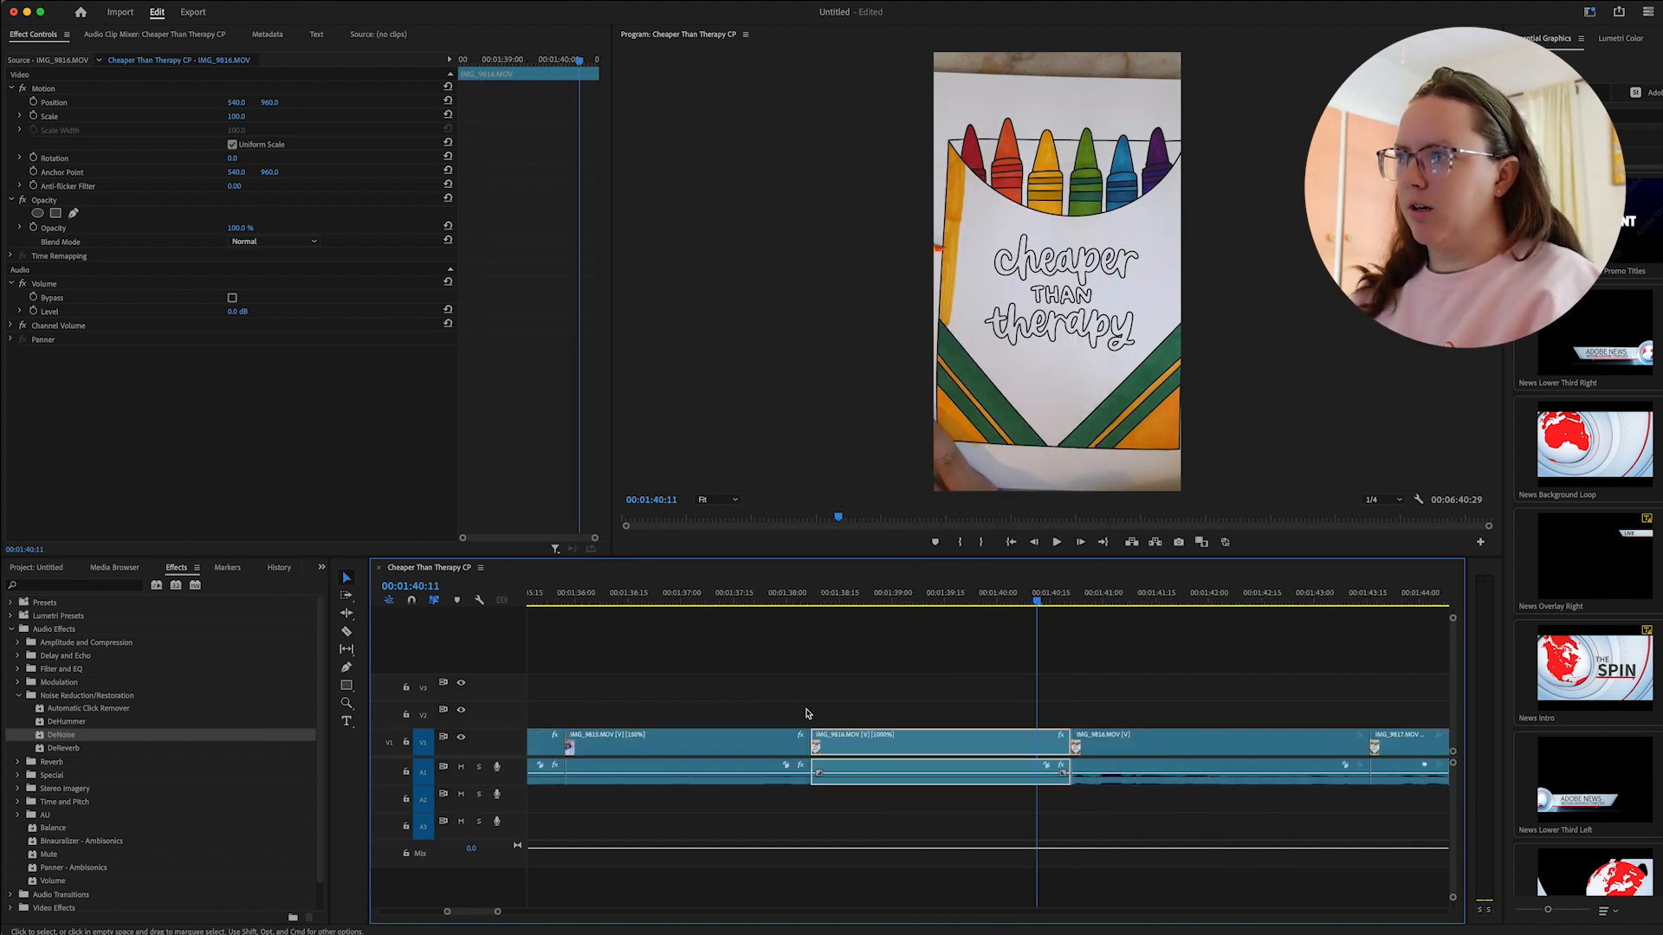
{"action": "right_click", "coordinate": [844, 734]}
{"action": "left_click", "coordinate": [853, 560]}
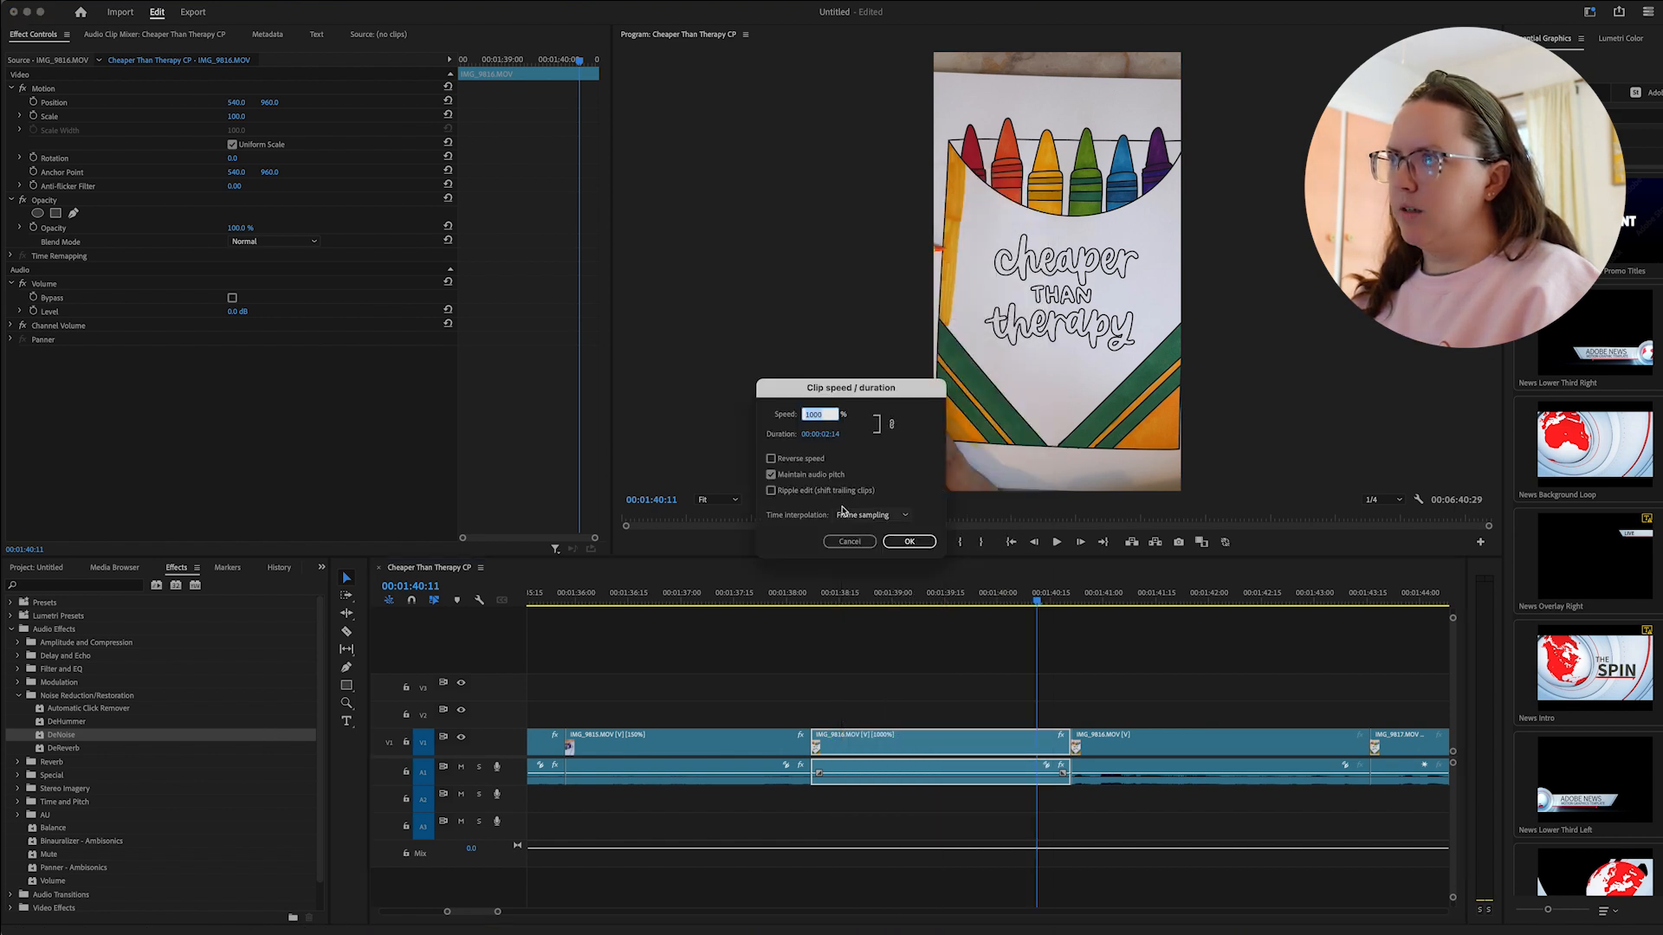
{"action": "left_click", "coordinate": [805, 412]}
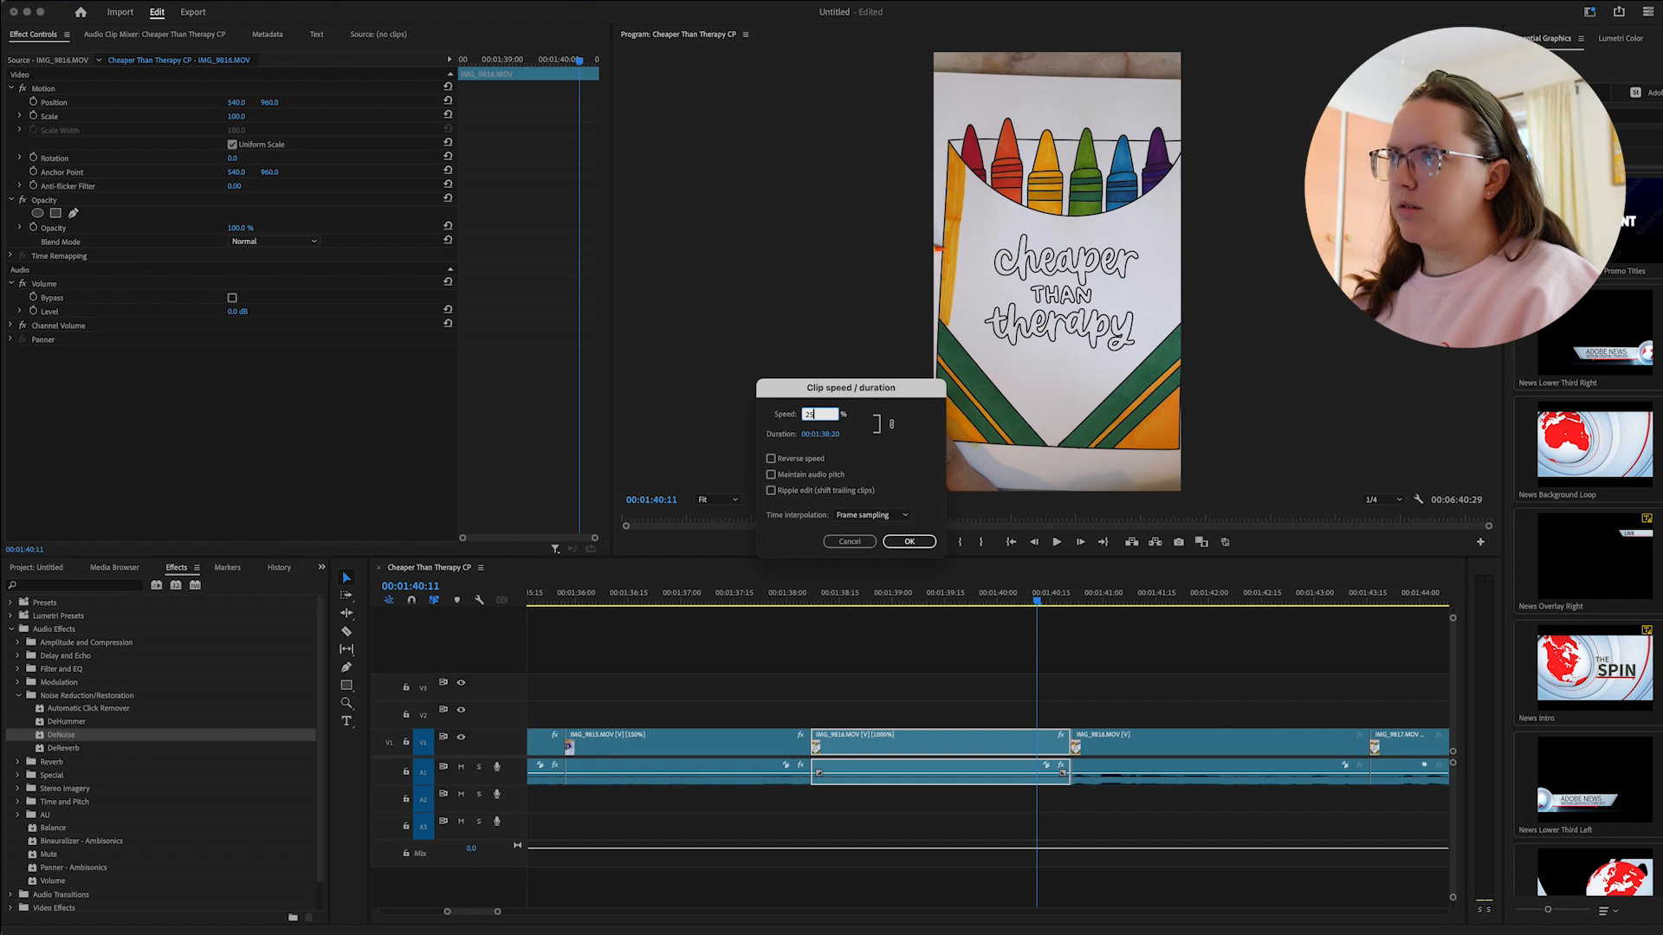
{"action": "key", "text": "Return"}
Close the gap after the 2500% IMG_9816.MOV piece and play the piece from its start.
{"action": "left_click", "coordinate": [992, 750]}
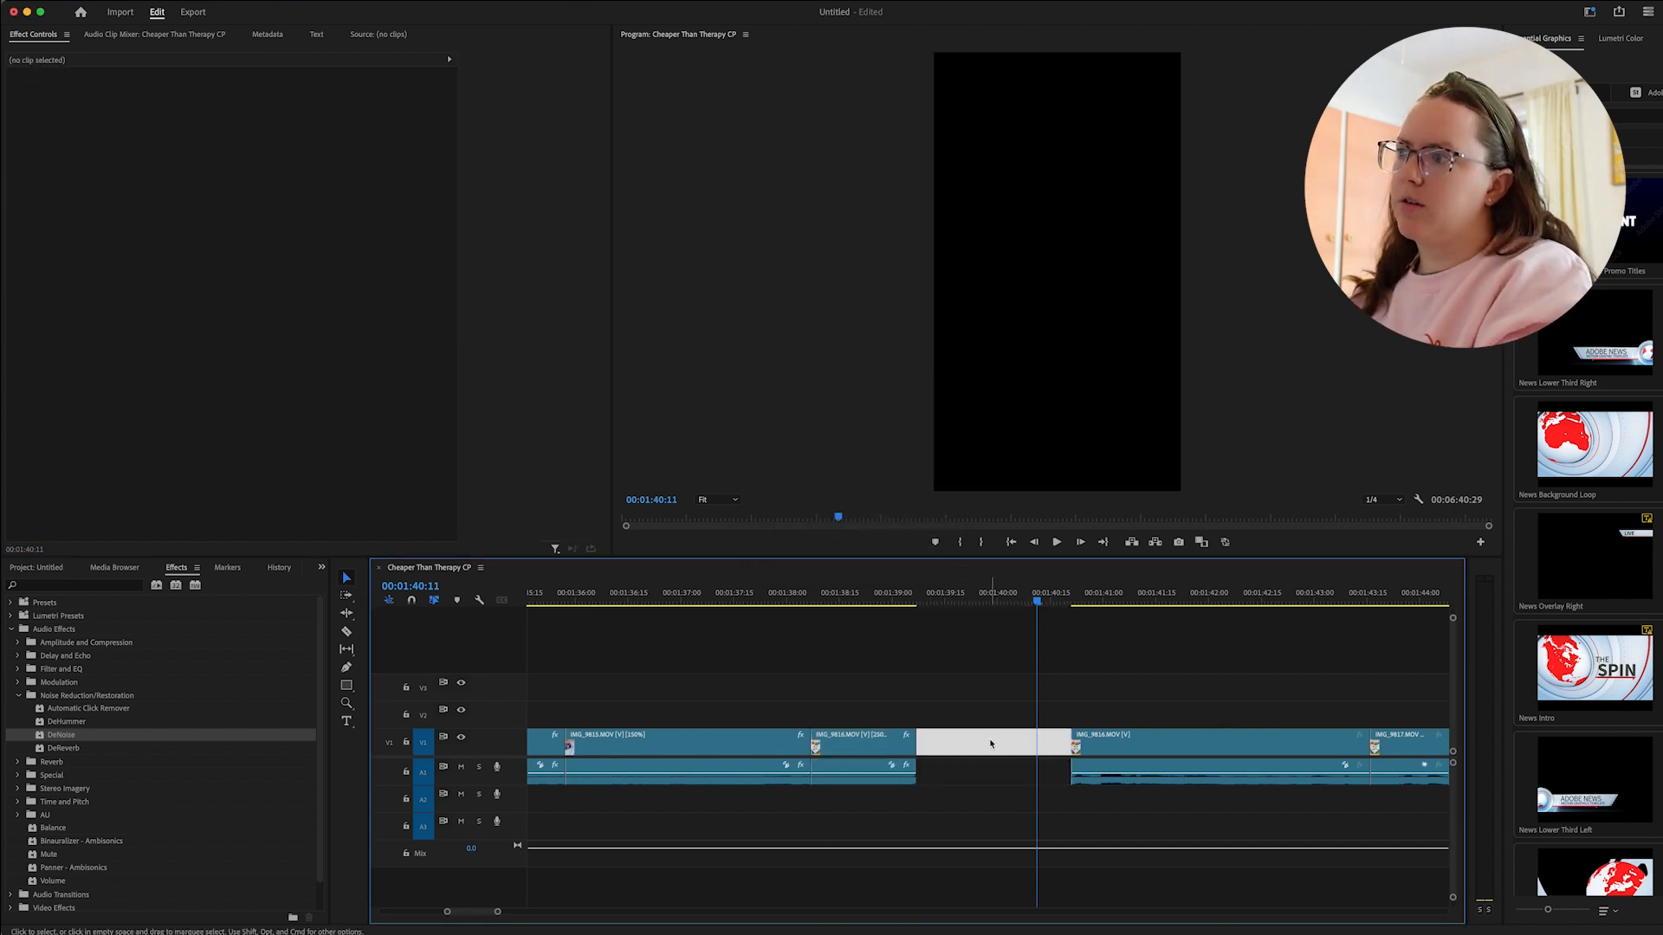
{"action": "key", "text": "BackSpace"}
{"action": "left_click", "coordinate": [818, 741]}
{"action": "key", "text": "space"}
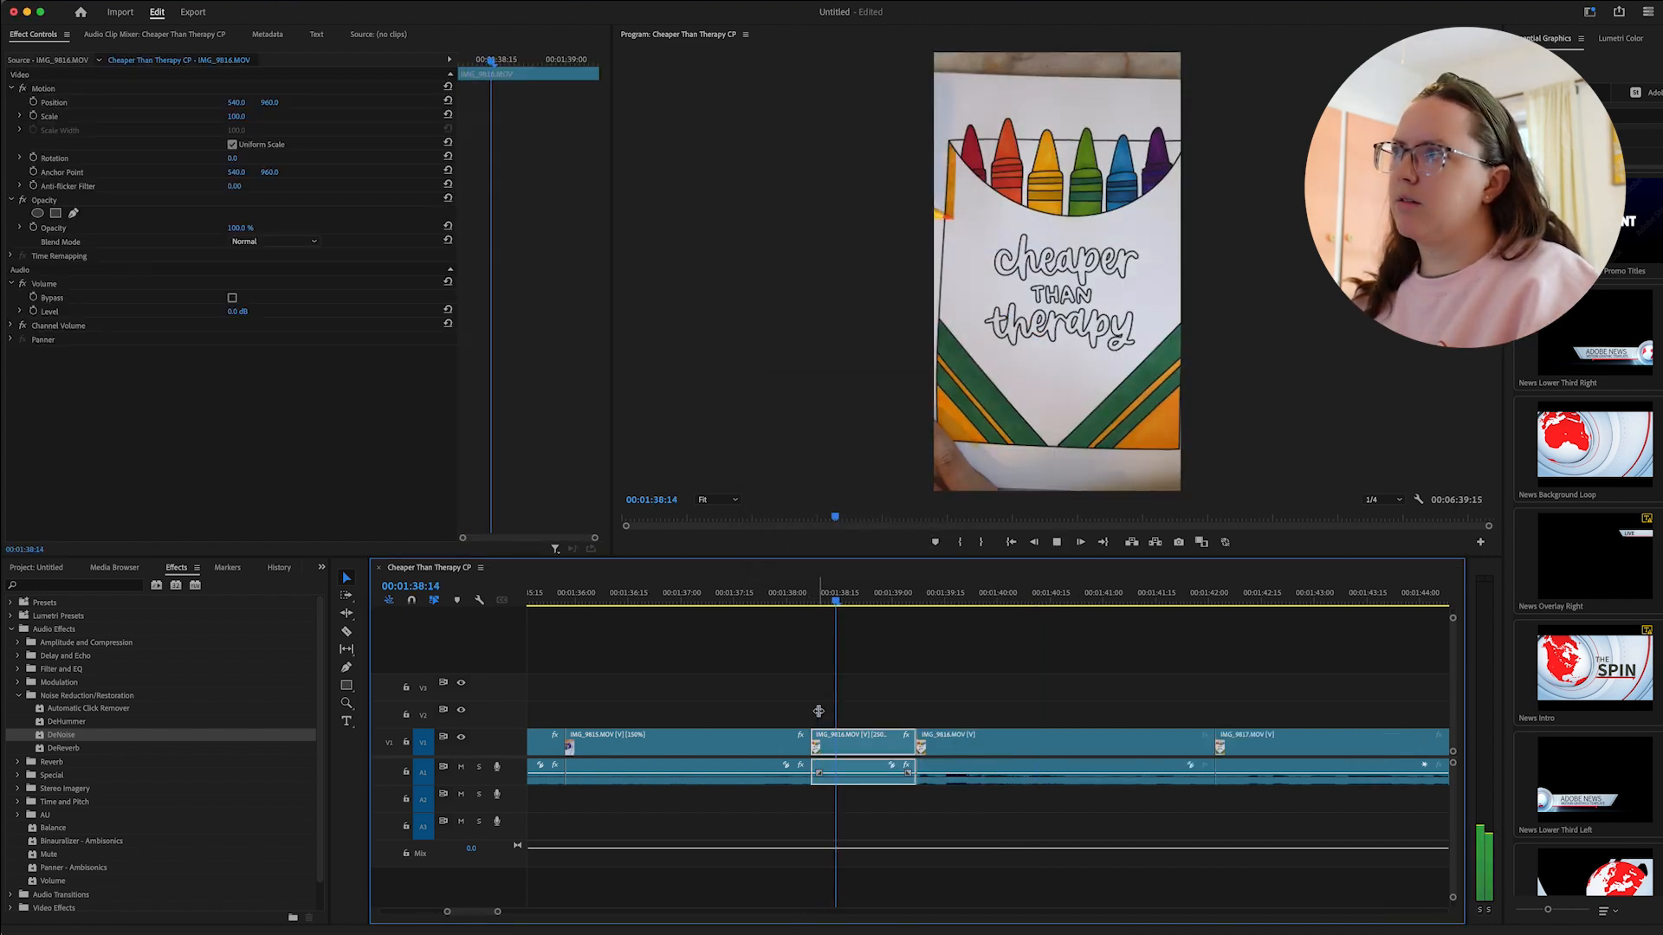
{"action": "key", "text": "space"}
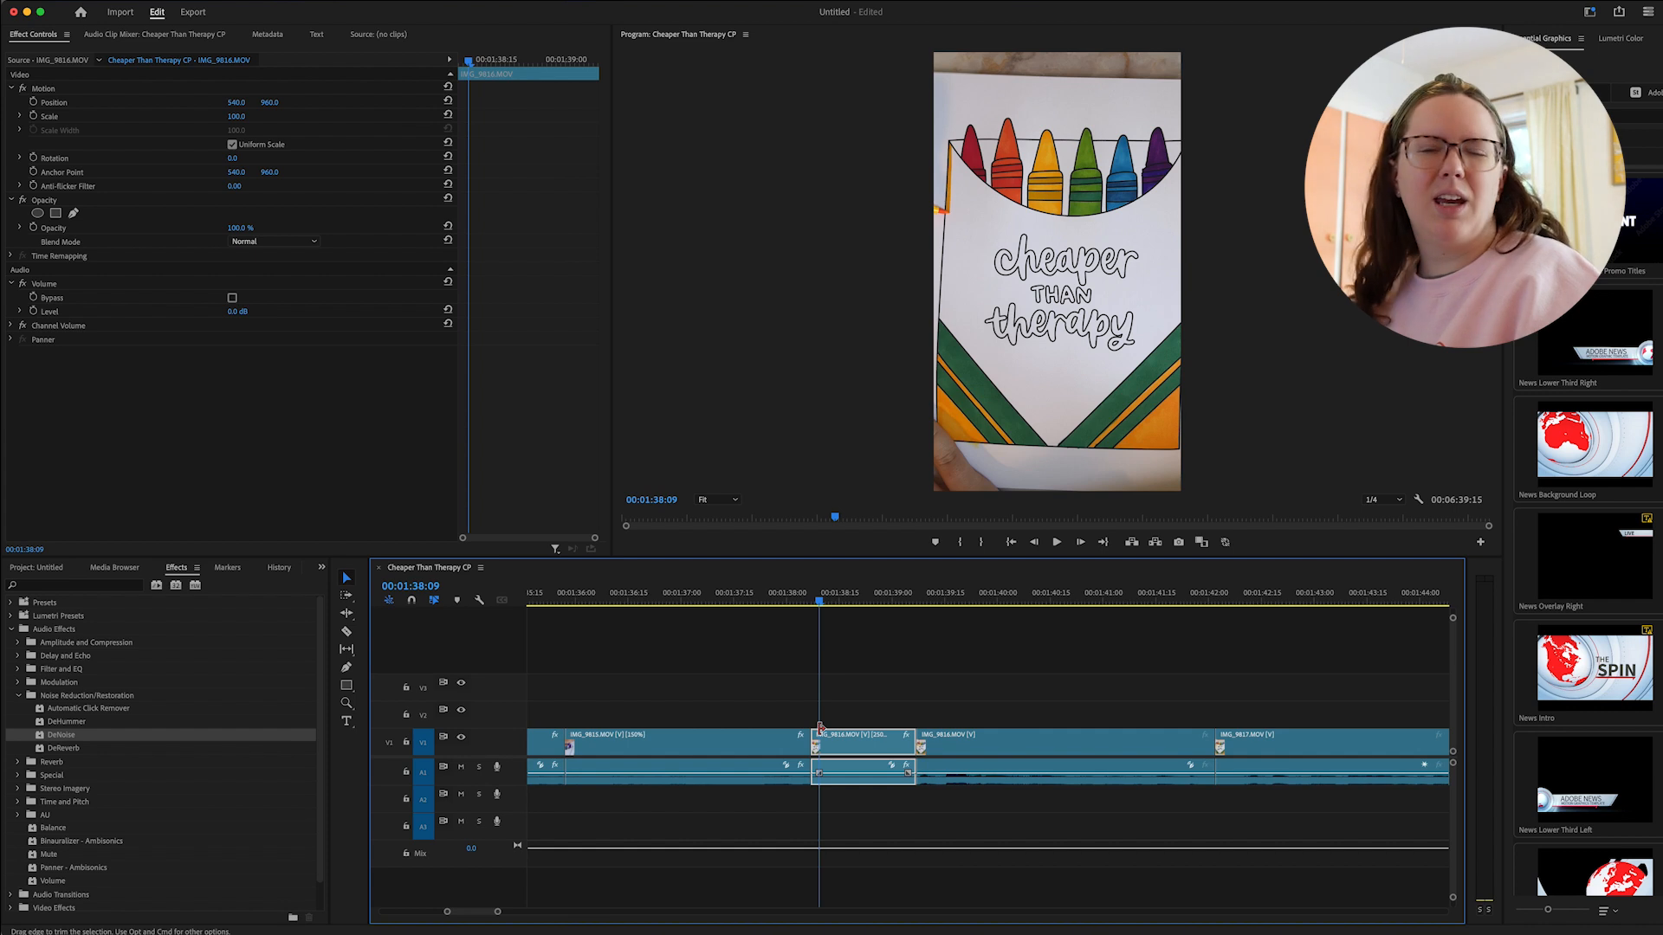
{"action": "key", "text": "space"}
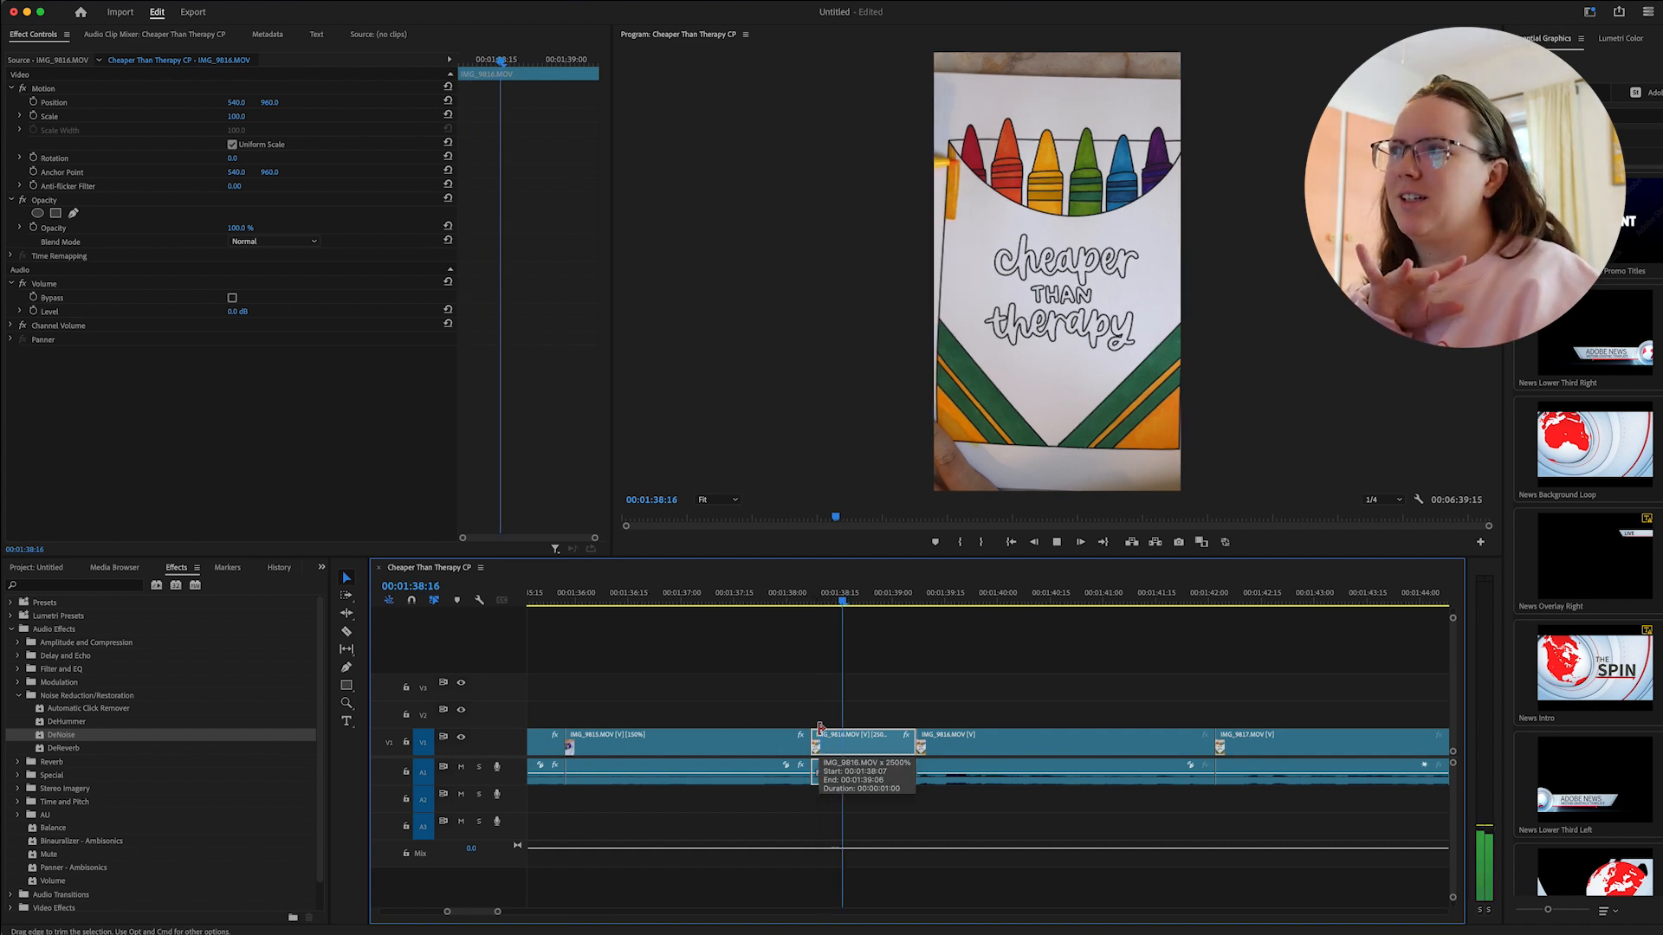
{"action": "key", "text": "space"}
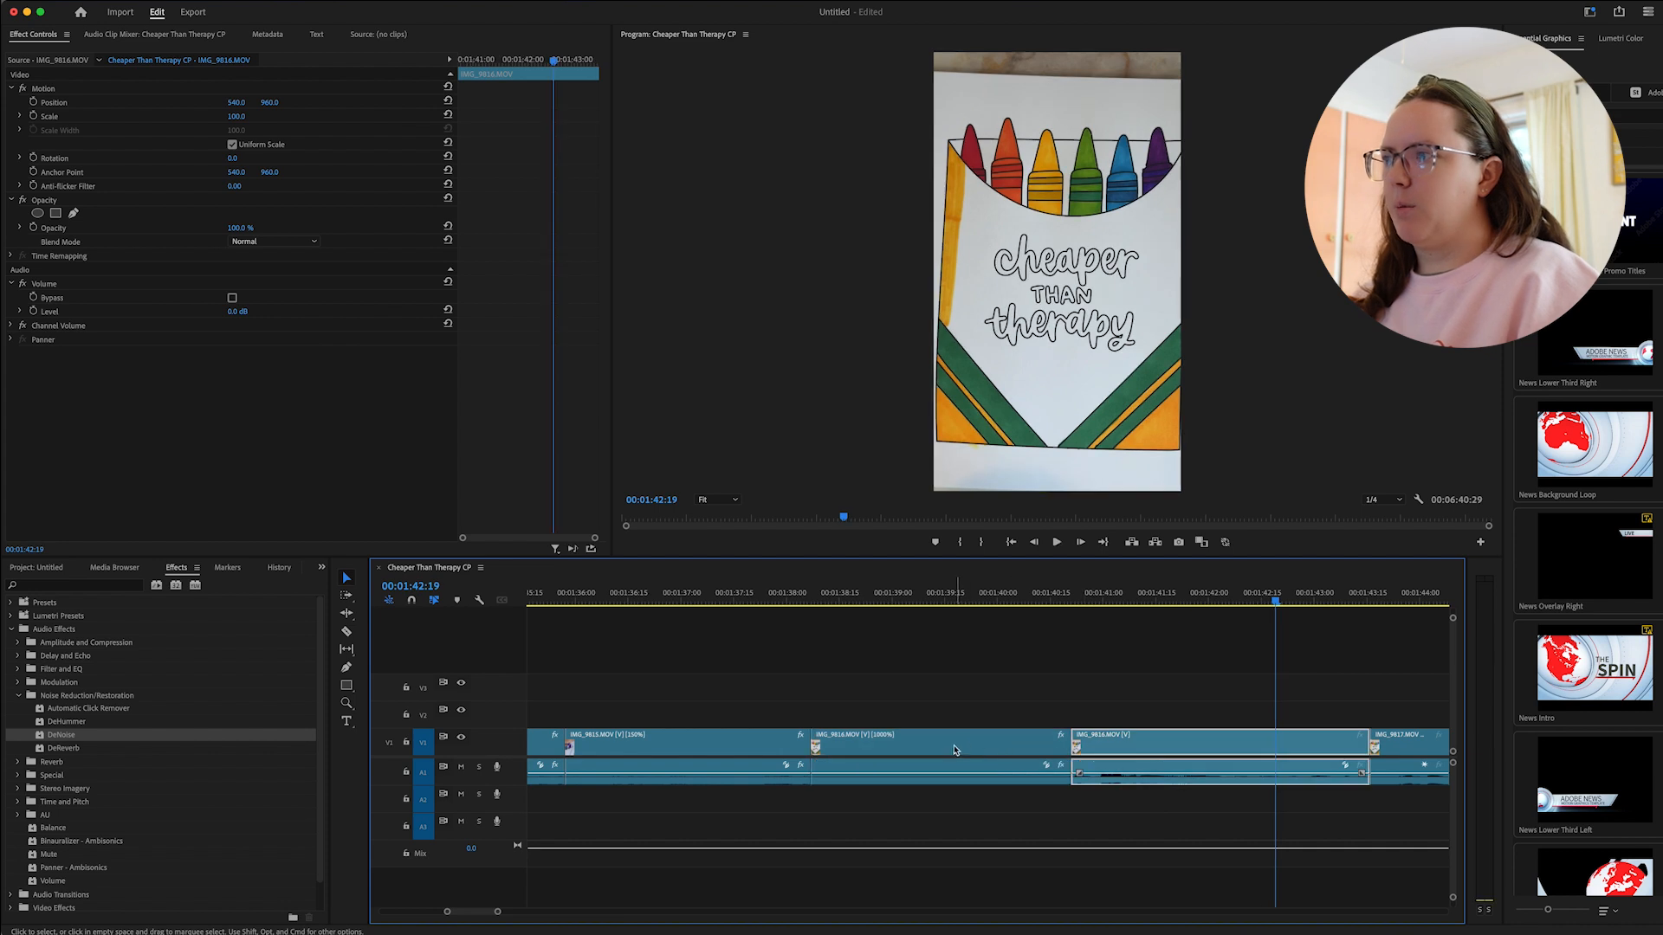
Ripple-trim the start of the 1000% IMG_9816.MOV piece up to about 00:01:39:18 and play on into IMG_9817.MOV.
{"action": "left_click", "coordinate": [952, 747]}
{"action": "left_click_drag", "start_coordinate": [934, 600], "coordinate": [955, 612]}
{"action": "key", "text": "q"}
{"action": "key", "text": "space"}
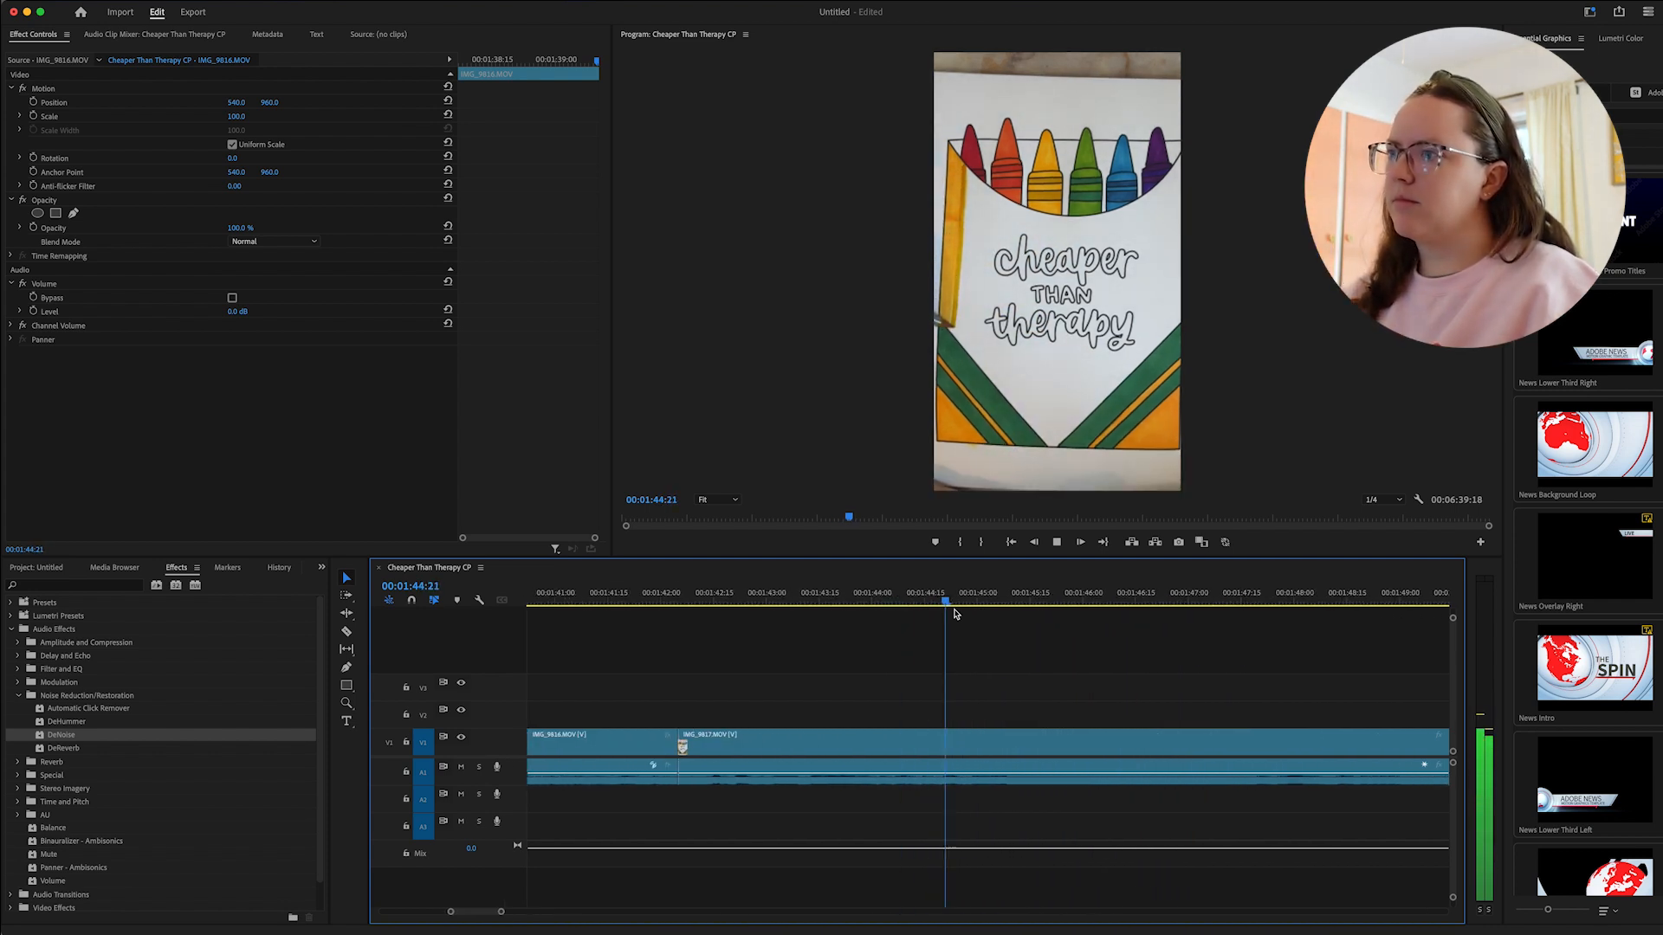
Split IMG_9817.MOV at about 00:01:45:12 and 00:01:47:18, and ripple-trim about six frames off the start of its first piece.
{"action": "key", "text": "c"}
{"action": "left_click", "coordinate": [1020, 745]}
{"action": "left_click", "coordinate": [1252, 745]}
{"action": "key", "text": "v"}
{"action": "left_click", "coordinate": [1102, 742]}
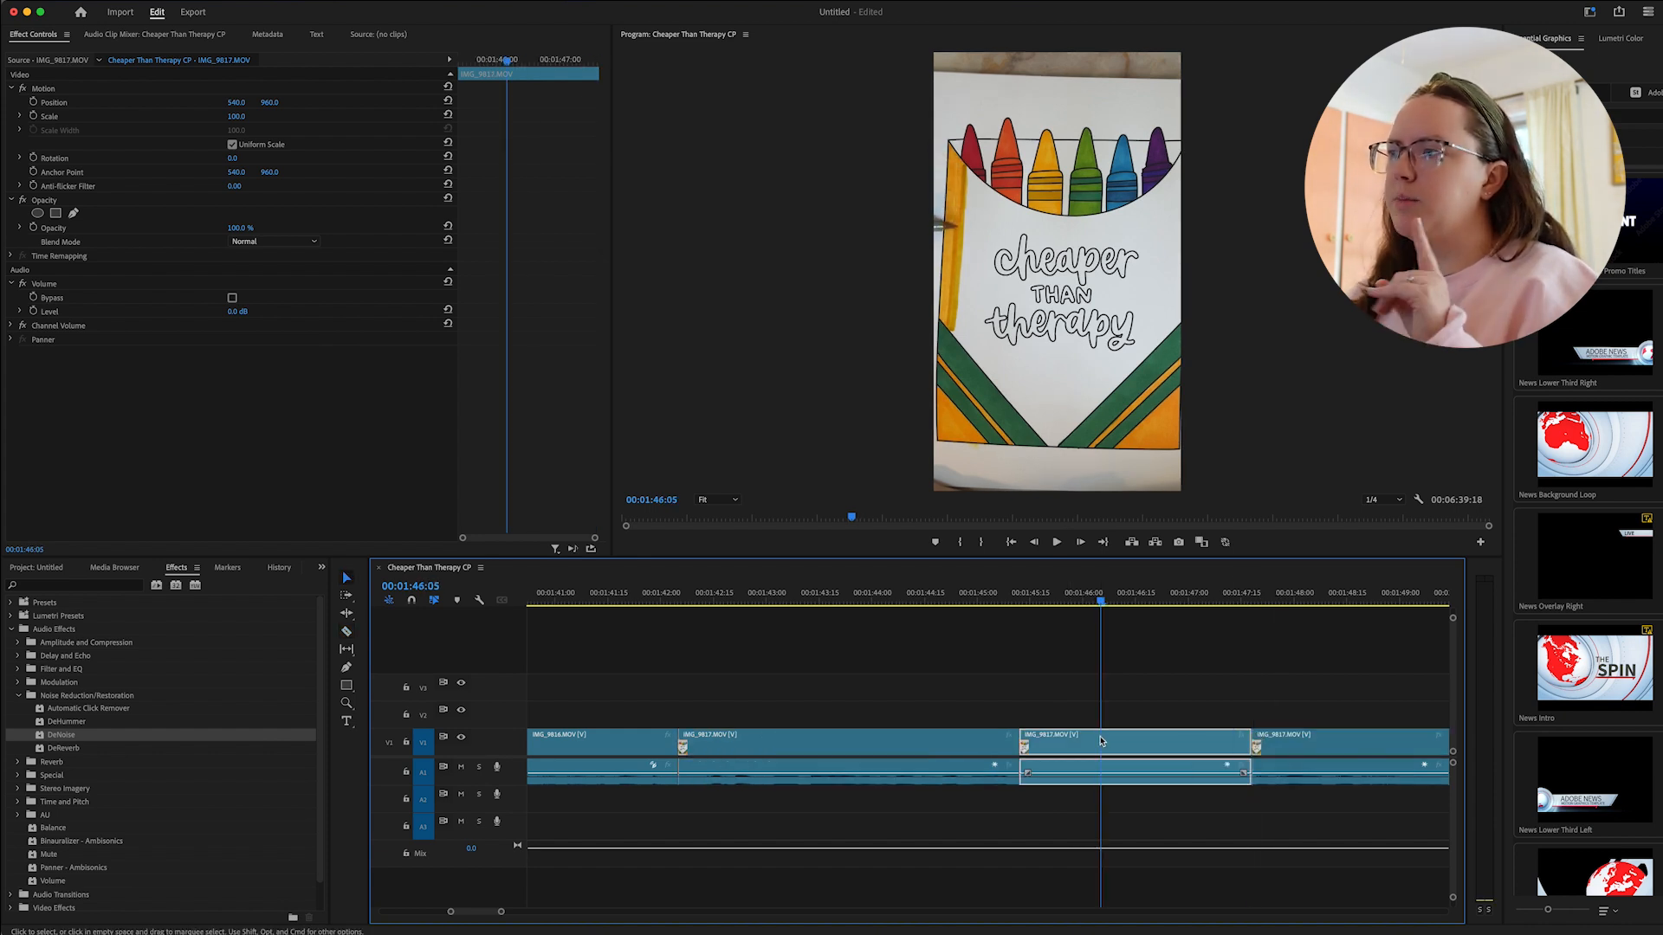
{"action": "left_click", "coordinate": [700, 740]}
{"action": "key", "text": "q"}
Set the speed of the middle IMG_9817.MOV piece to 150% and close the gap after it.
{"action": "left_click", "coordinate": [1084, 760]}
{"action": "right_click", "coordinate": [1084, 745]}
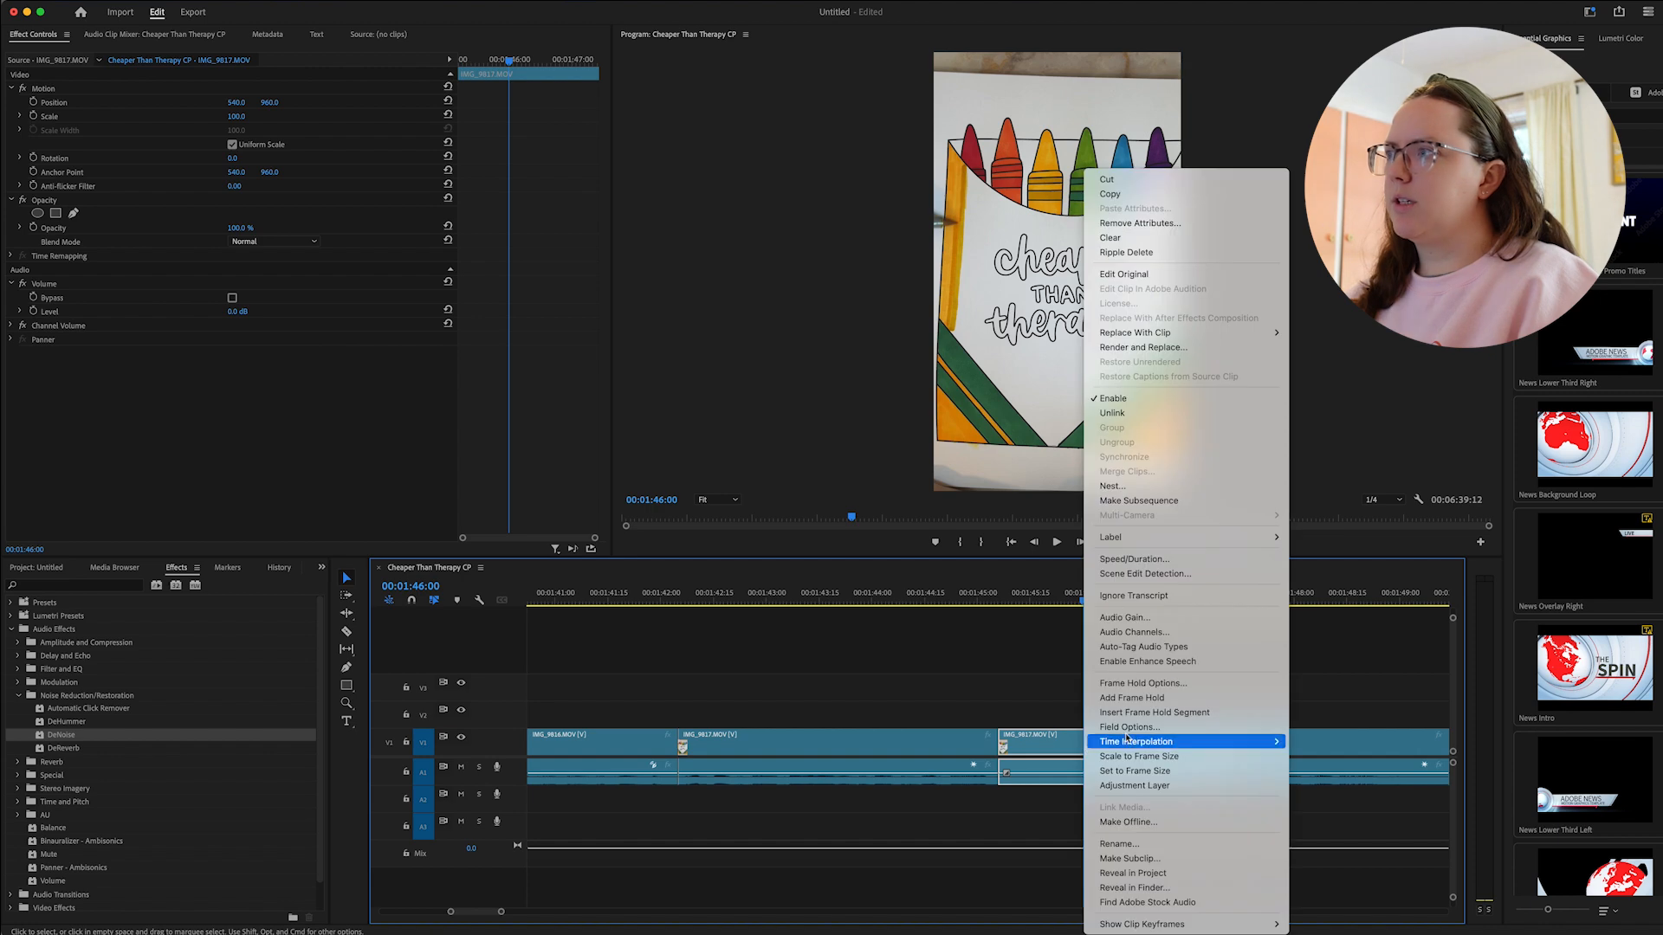
{"action": "left_click", "coordinate": [1244, 559]}
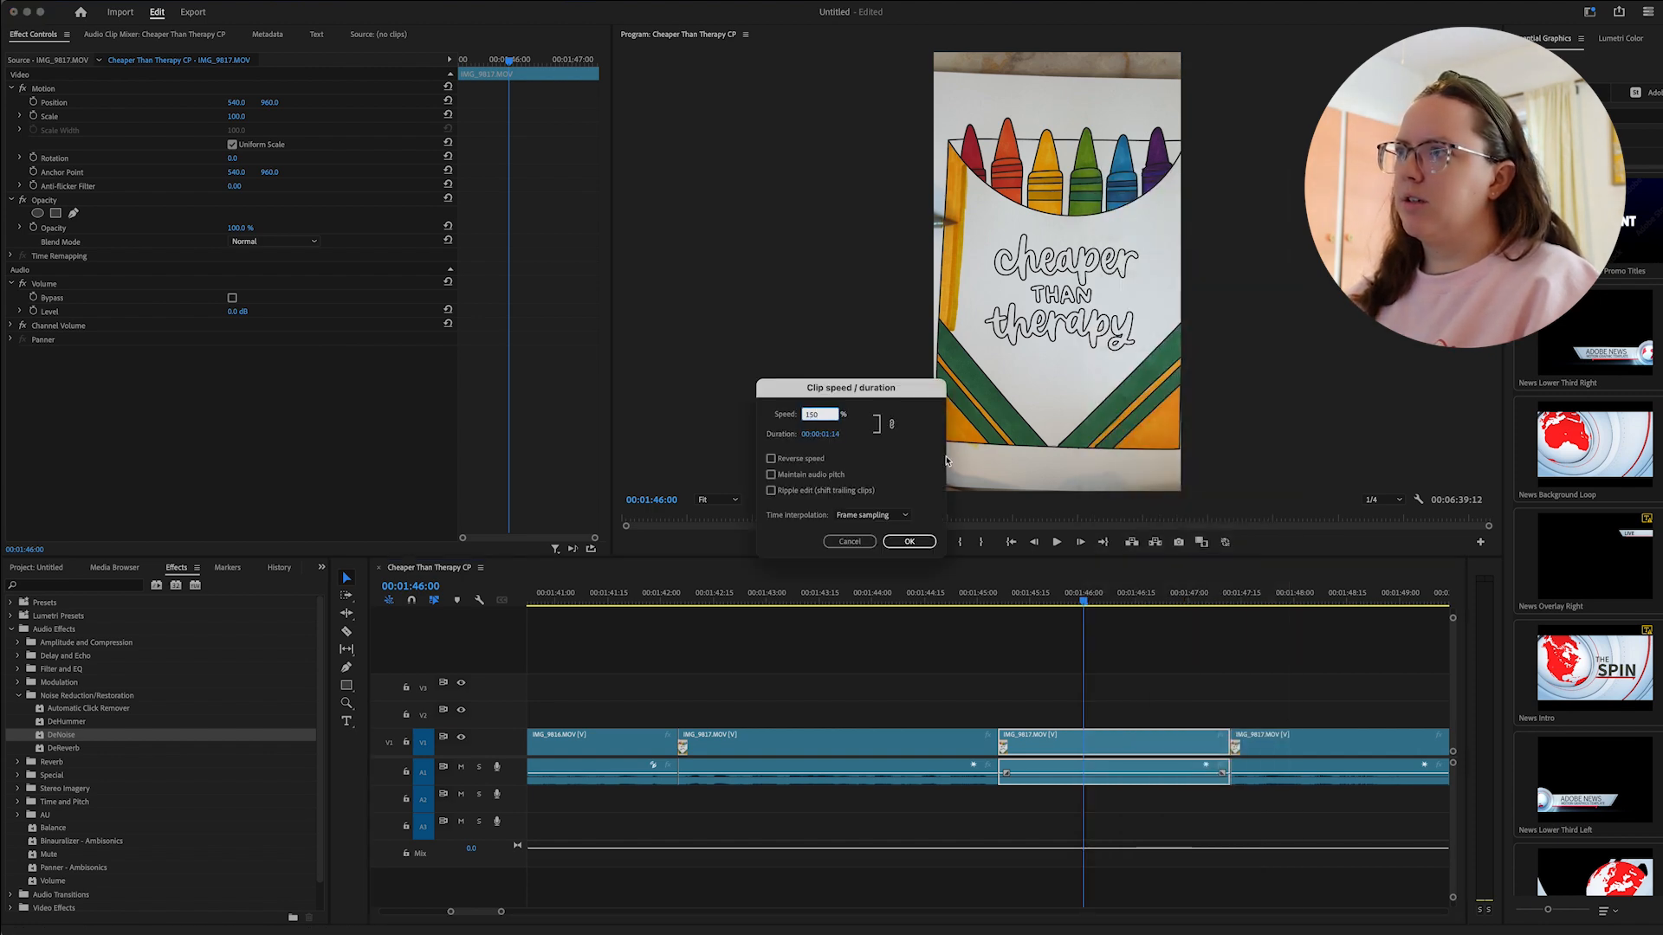
{"action": "left_click", "coordinate": [910, 541]}
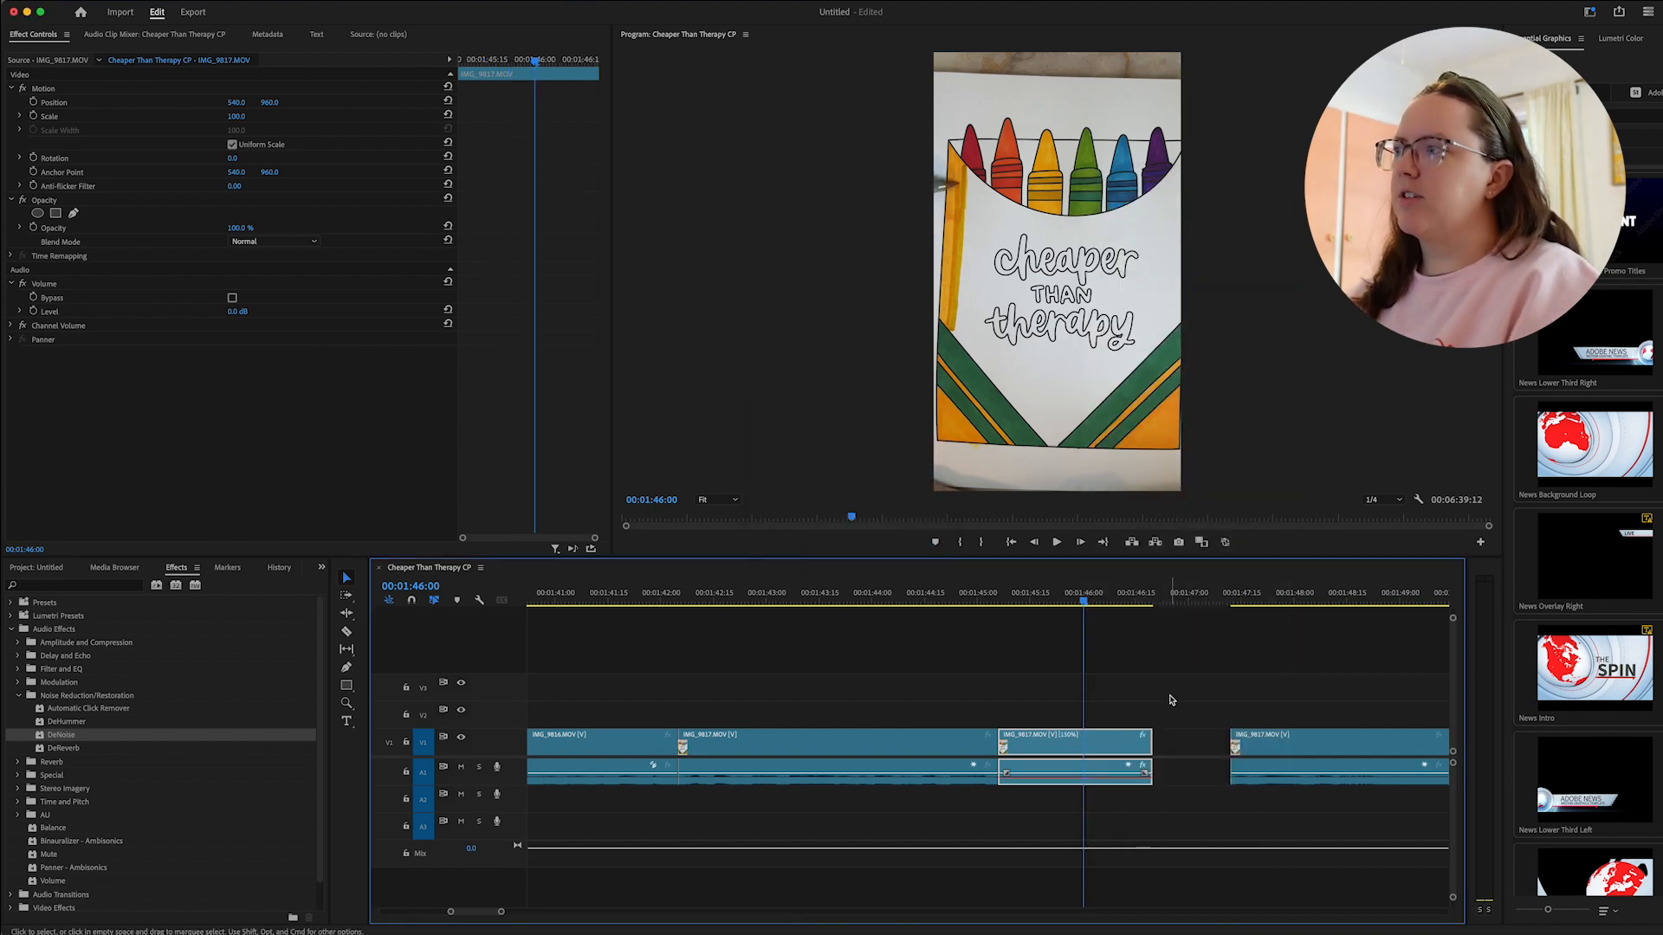
{"action": "left_click", "coordinate": [1160, 749]}
{"action": "key", "text": "Delete"}
Set the speed of the long last IMG_9817.MOV piece to 1000%.
{"action": "scroll", "coordinate": [1137, 726], "scroll_direction": "right", "scroll_amount": 5}
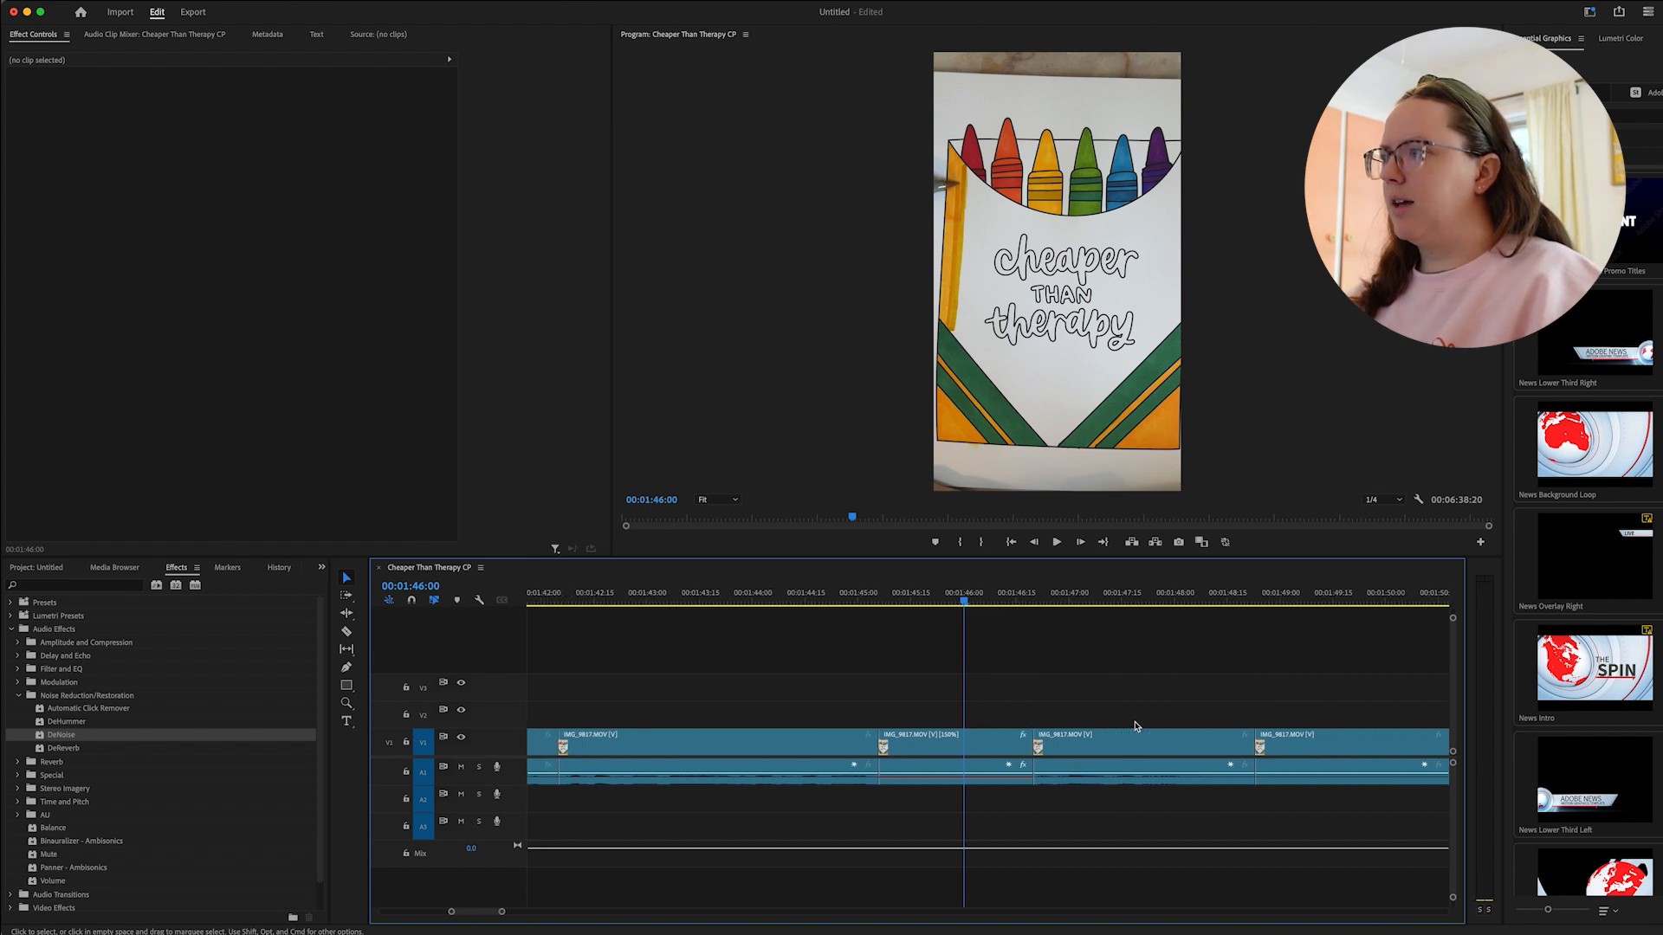
{"action": "key", "text": "x"}
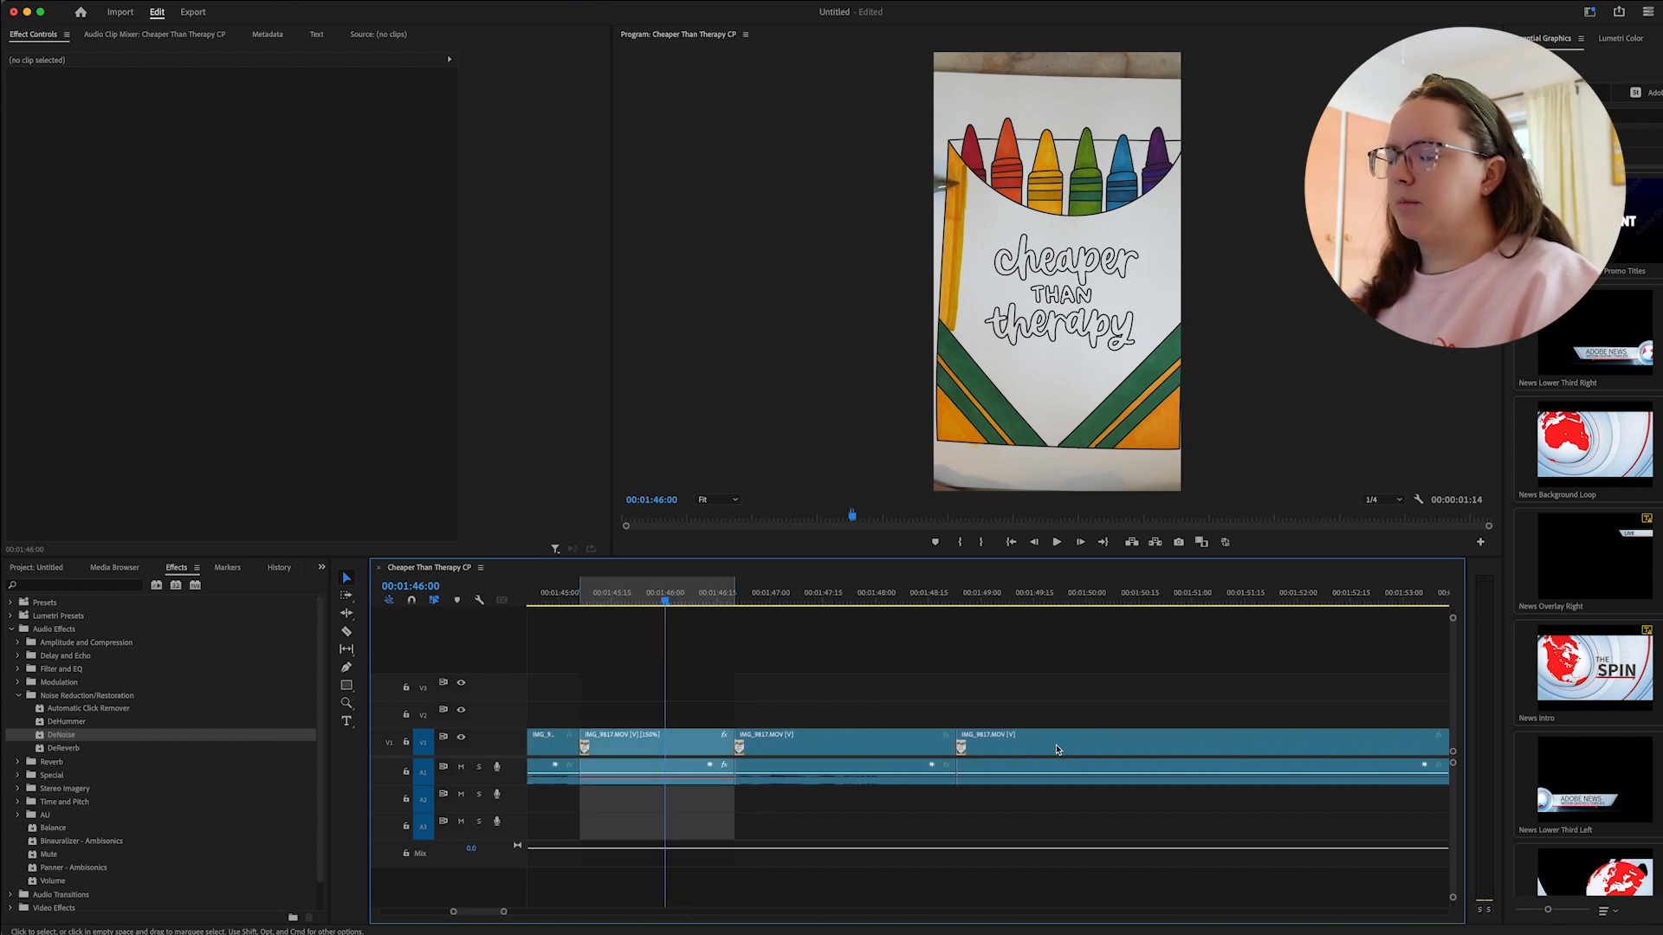
{"action": "key", "text": "super+z"}
{"action": "left_click", "coordinate": [1058, 750]}
{"action": "key", "text": "s"}
{"action": "right_click", "coordinate": [1078, 750]}
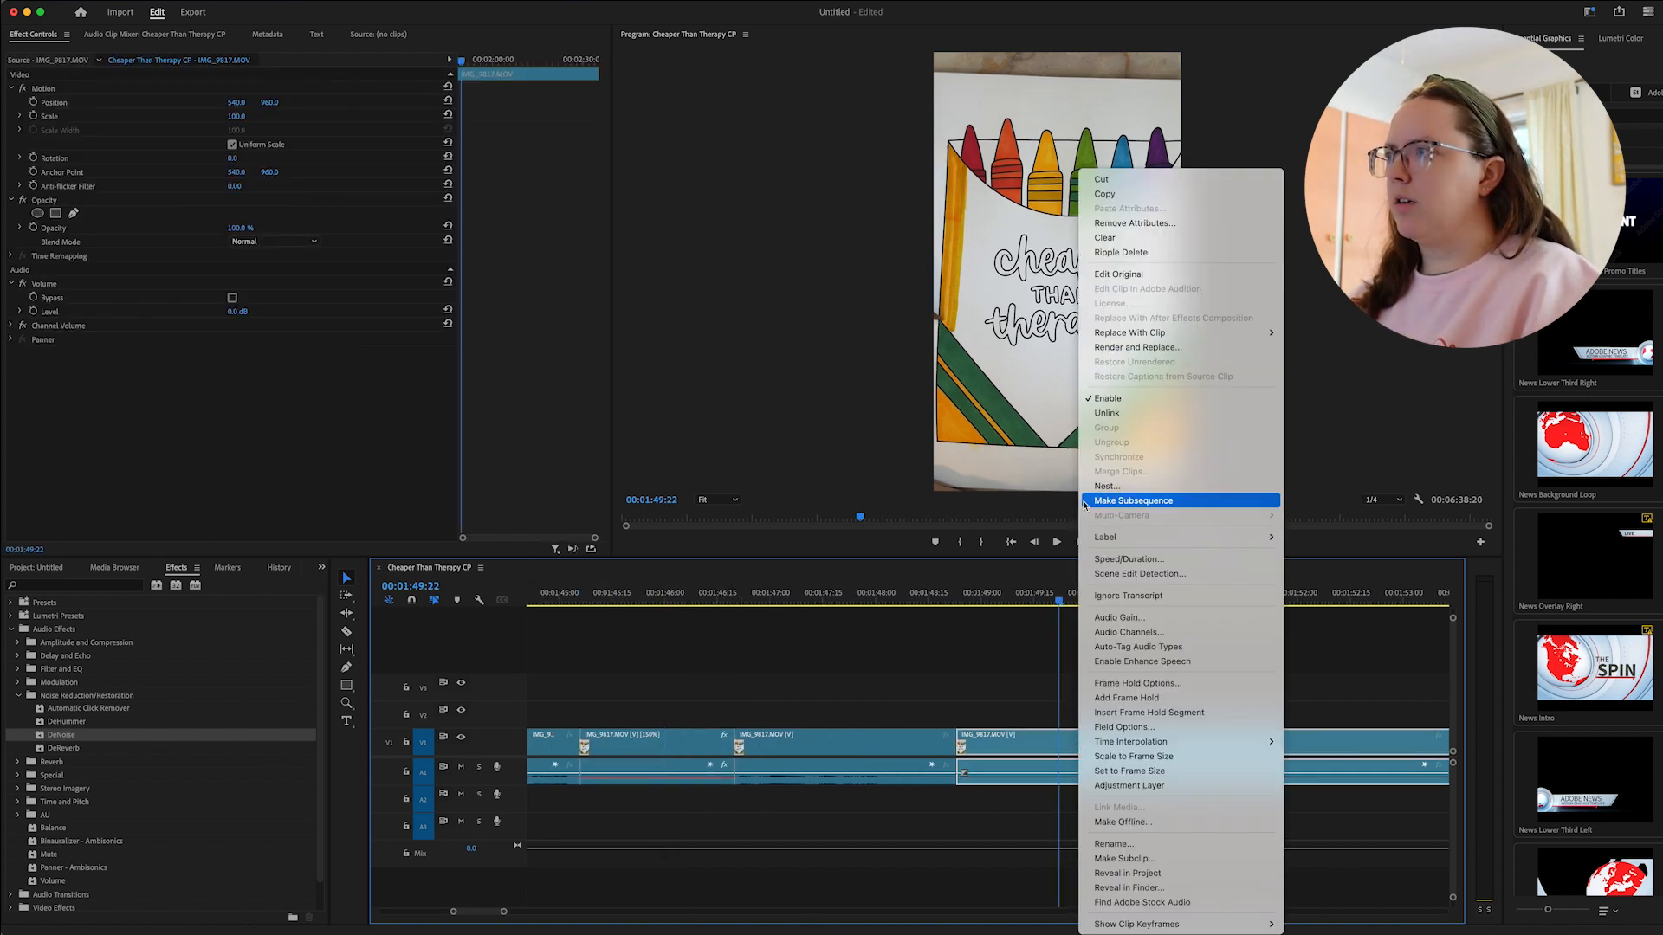
{"action": "left_click", "coordinate": [1088, 559]}
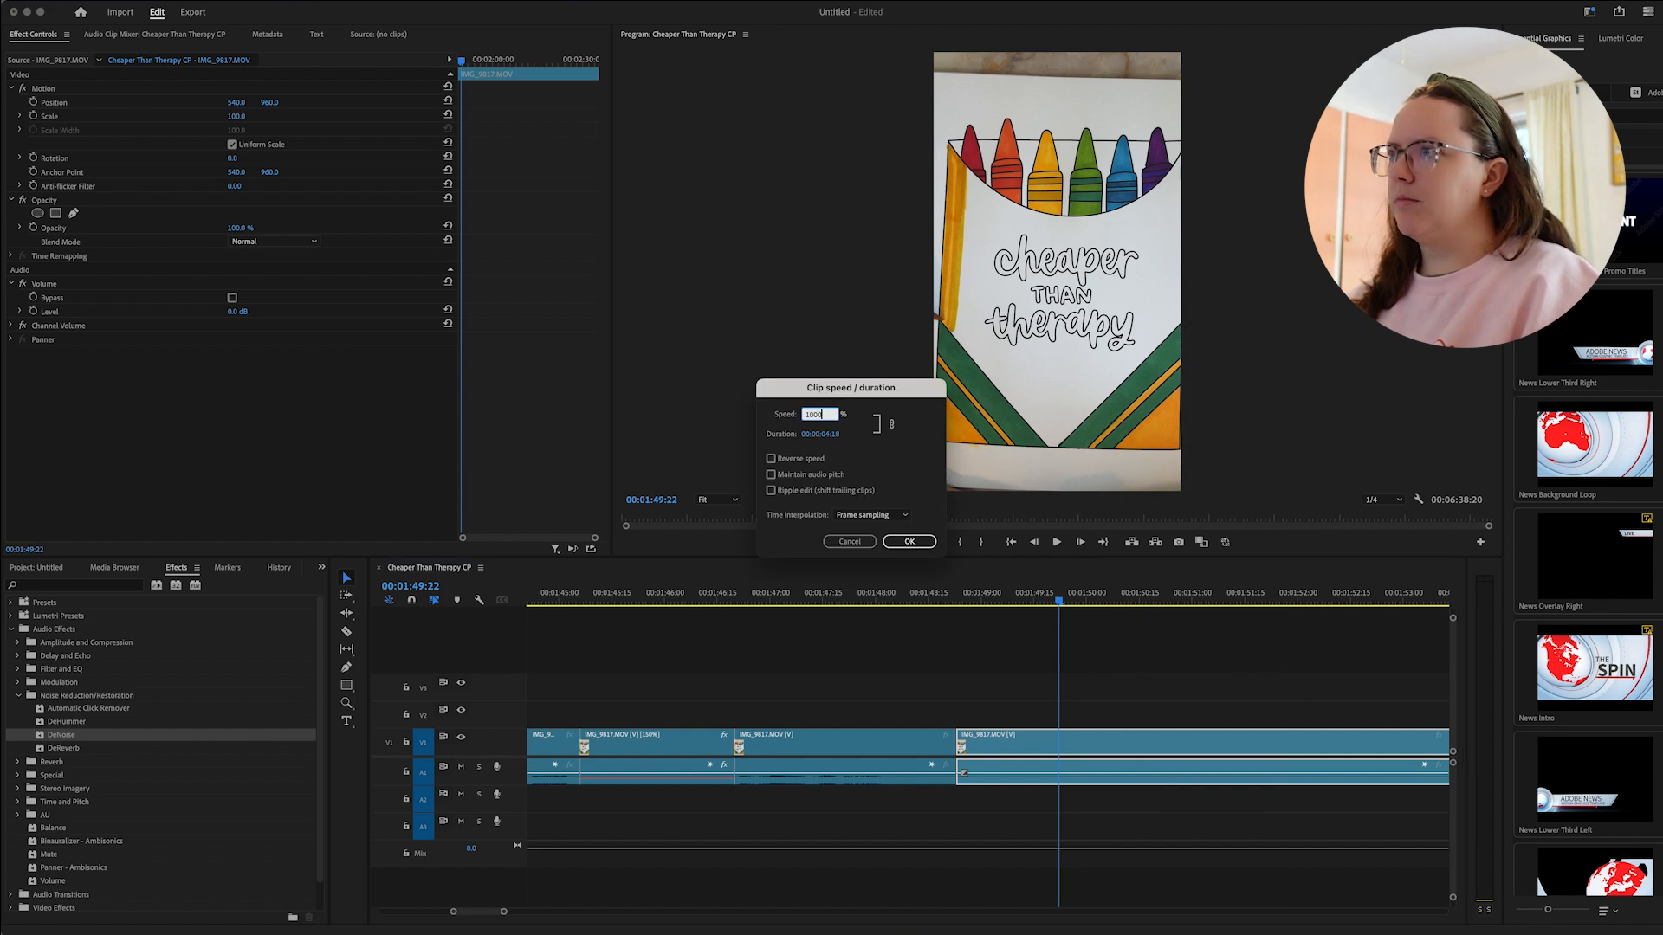
{"action": "left_click", "coordinate": [904, 542]}
Close the gap between the 1000% IMG_9817.MOV piece and IMG_9818.MOV, and play the sped-up piece back.
{"action": "key", "text": "space"}
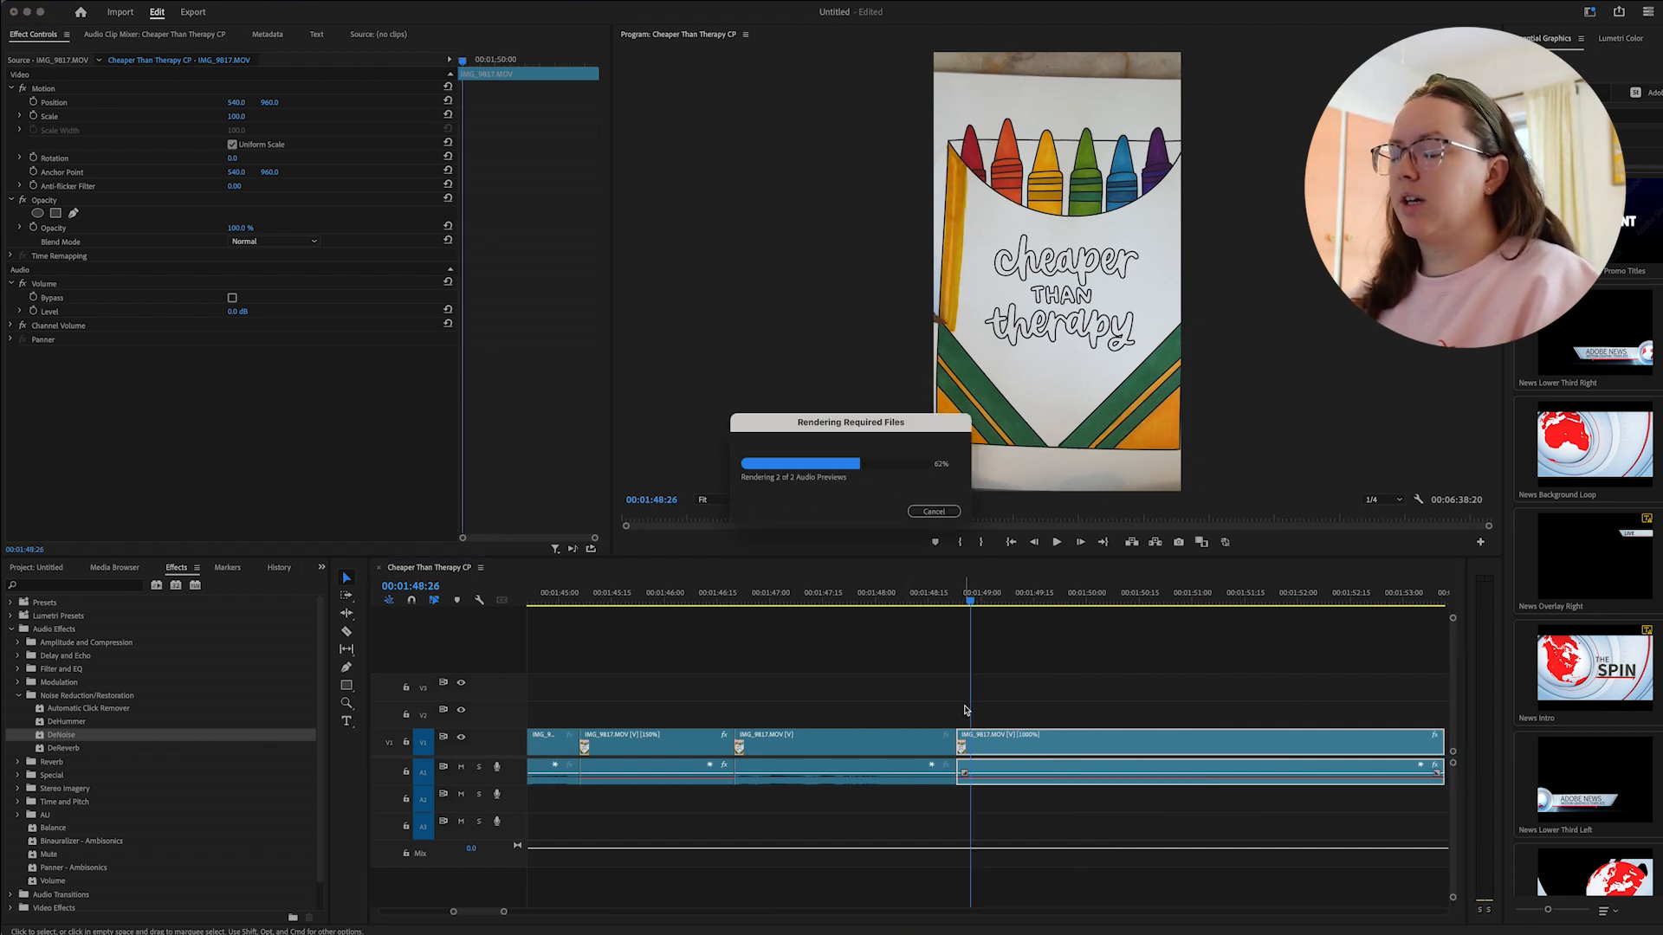
{"action": "key", "text": "minus"}
{"action": "key", "text": "minus"}
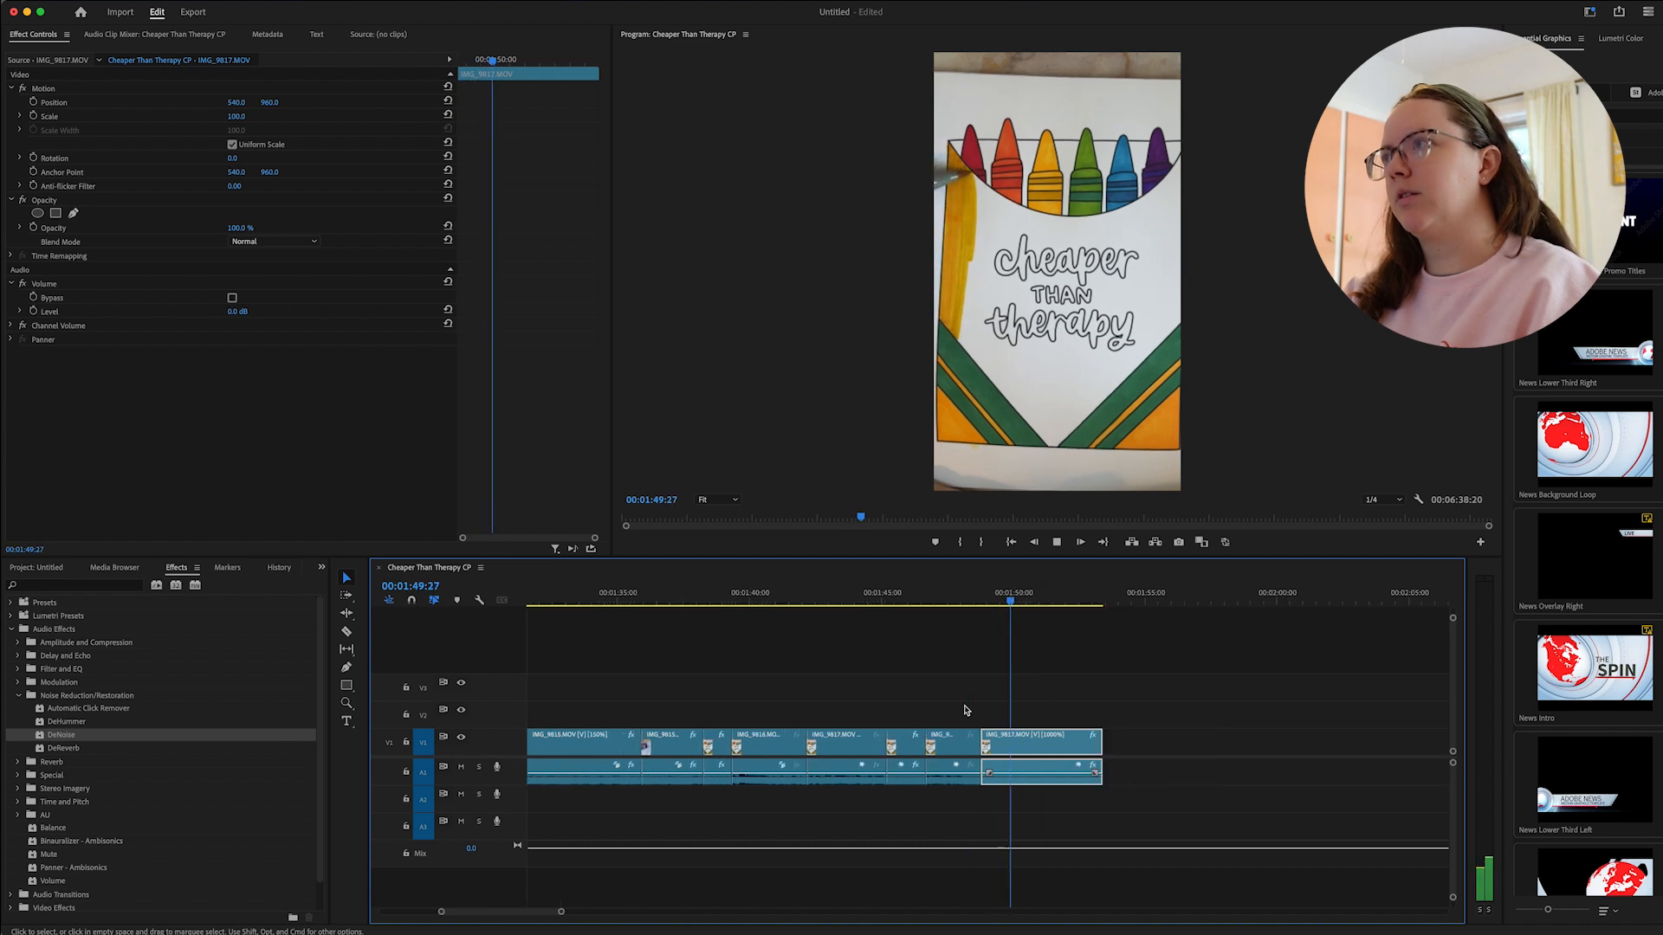
{"action": "key", "text": "minus"}
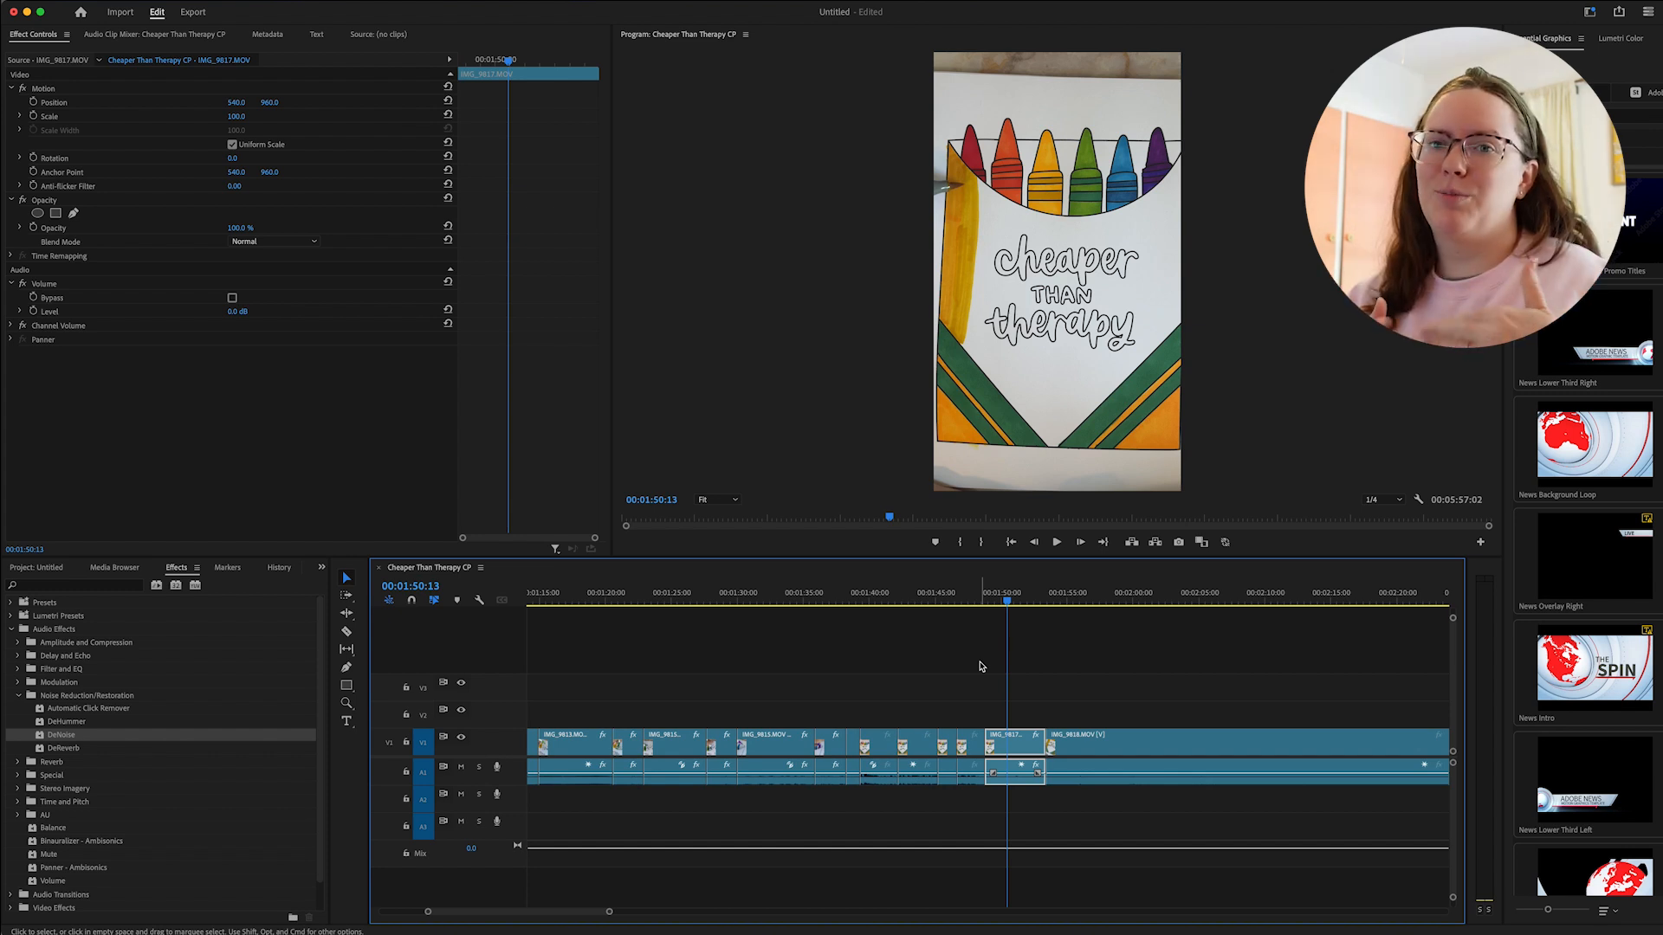
{"action": "key", "text": "equal"}
{"action": "key", "text": "equal"}
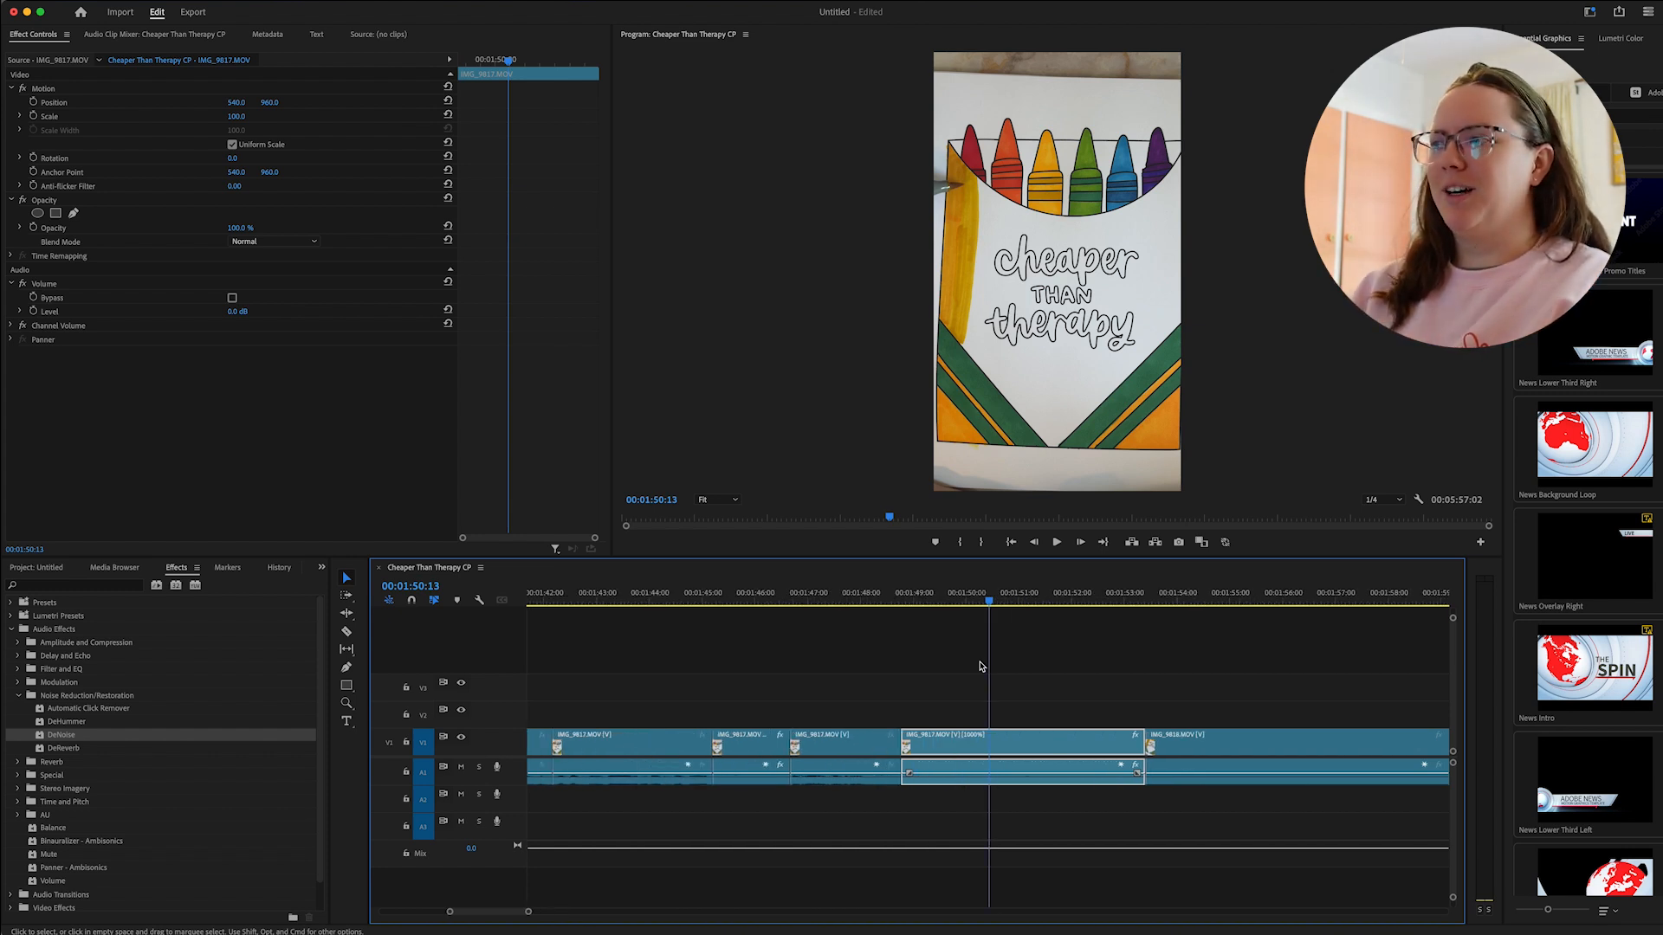
{"action": "key", "text": "Up"}
{"action": "key", "text": "space"}
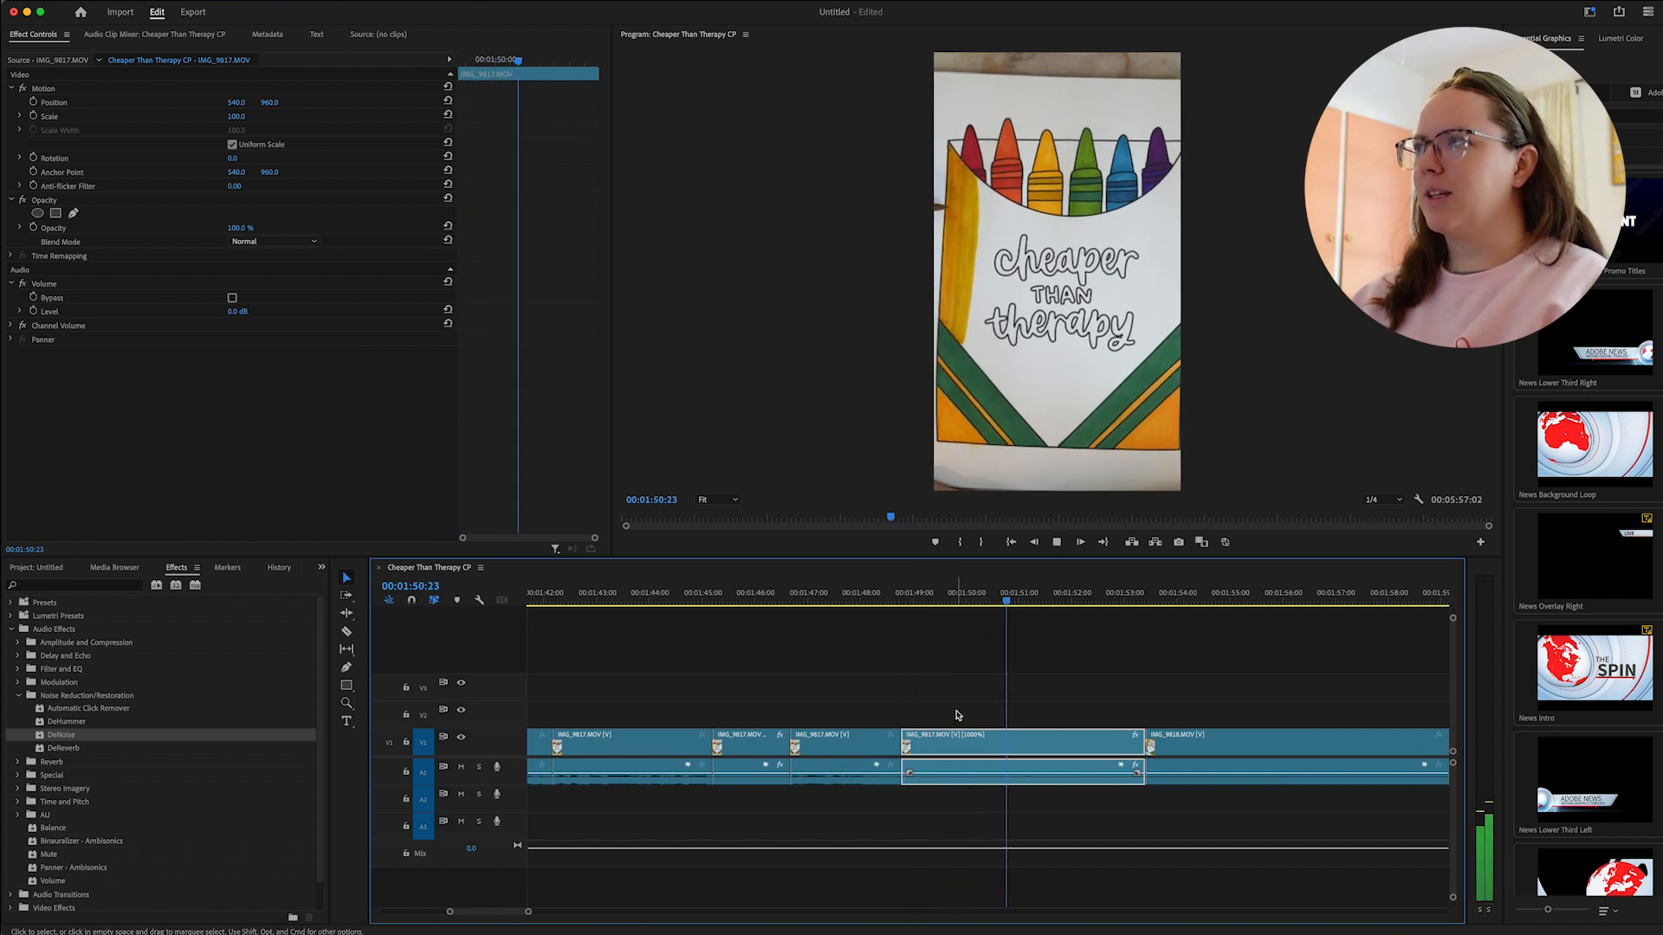
{"action": "key", "text": "space"}
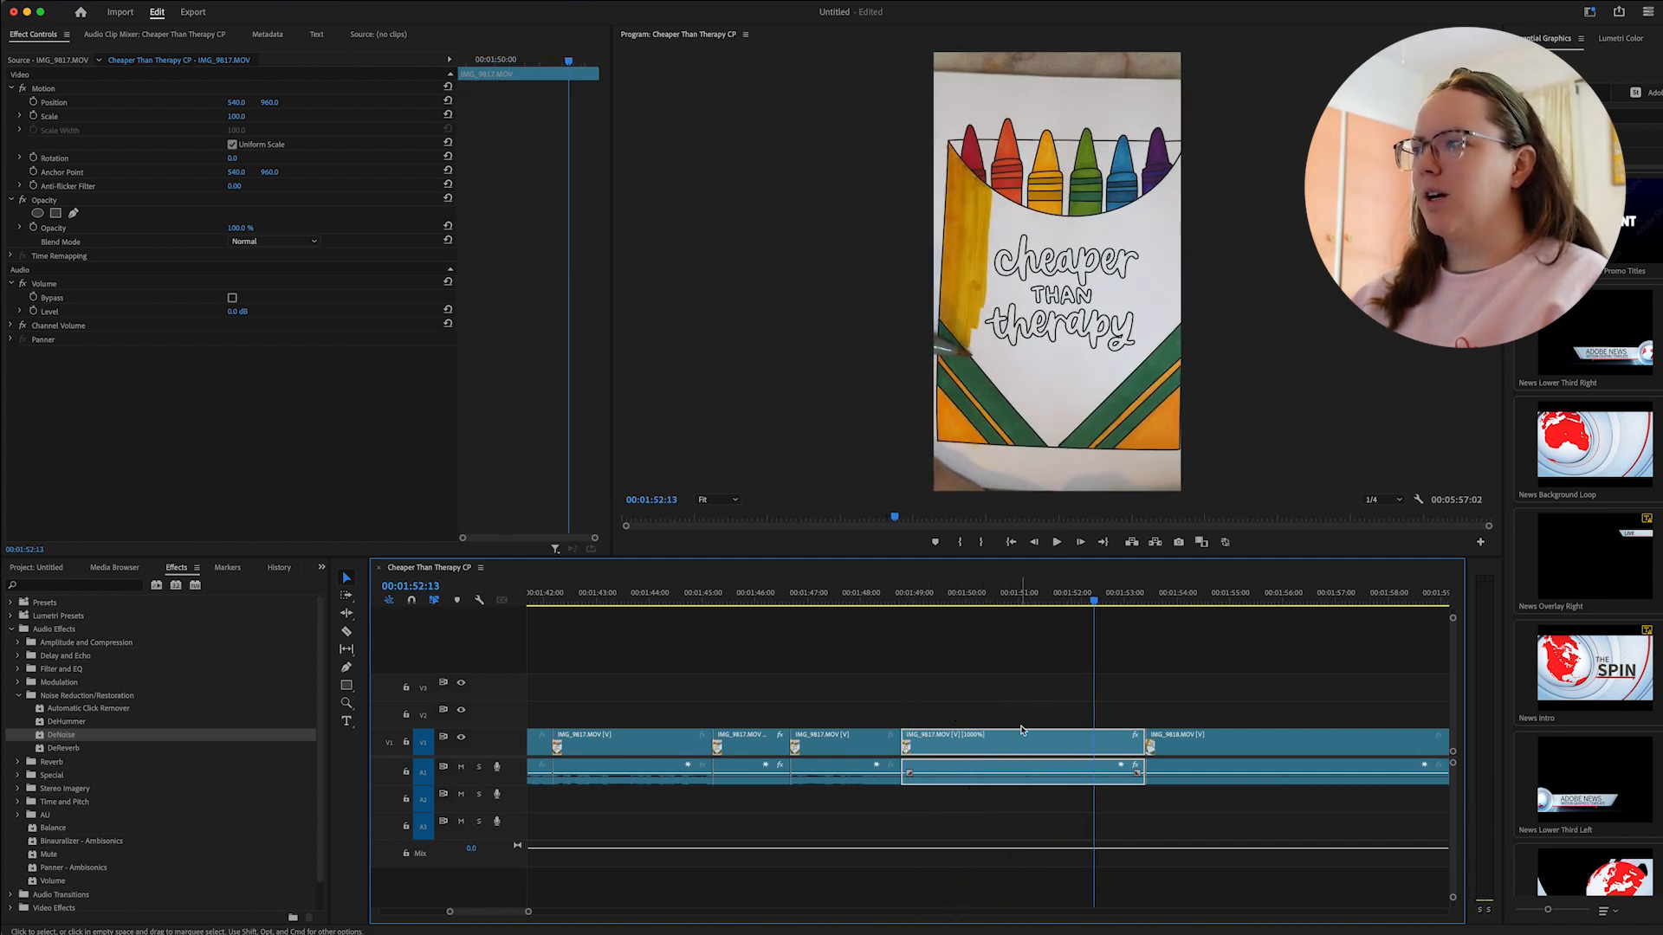
Ripple-trim the end of the 1000% IMG_9817.MOV piece back to 00:01:51:00 and play on into IMG_9818.MOV.
{"action": "left_click", "coordinate": [1023, 596]}
{"action": "key", "text": "space"}
{"action": "left_click_drag", "start_coordinate": [1025, 736], "coordinate": [990, 721]}
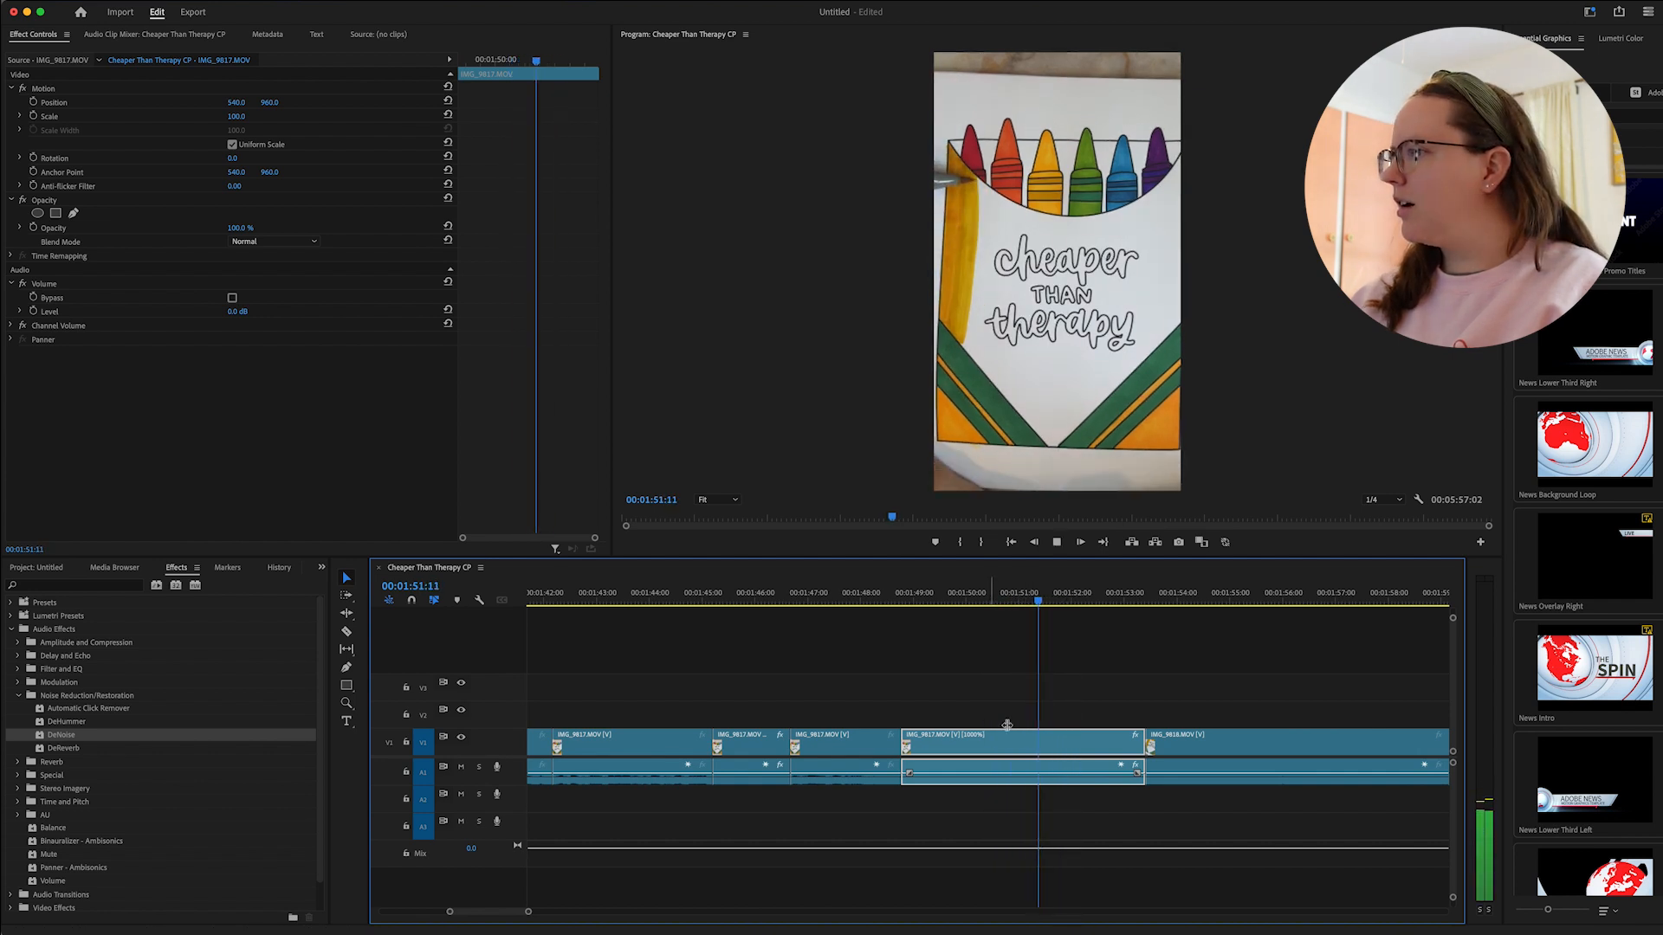
{"action": "left_click", "coordinate": [1019, 746]}
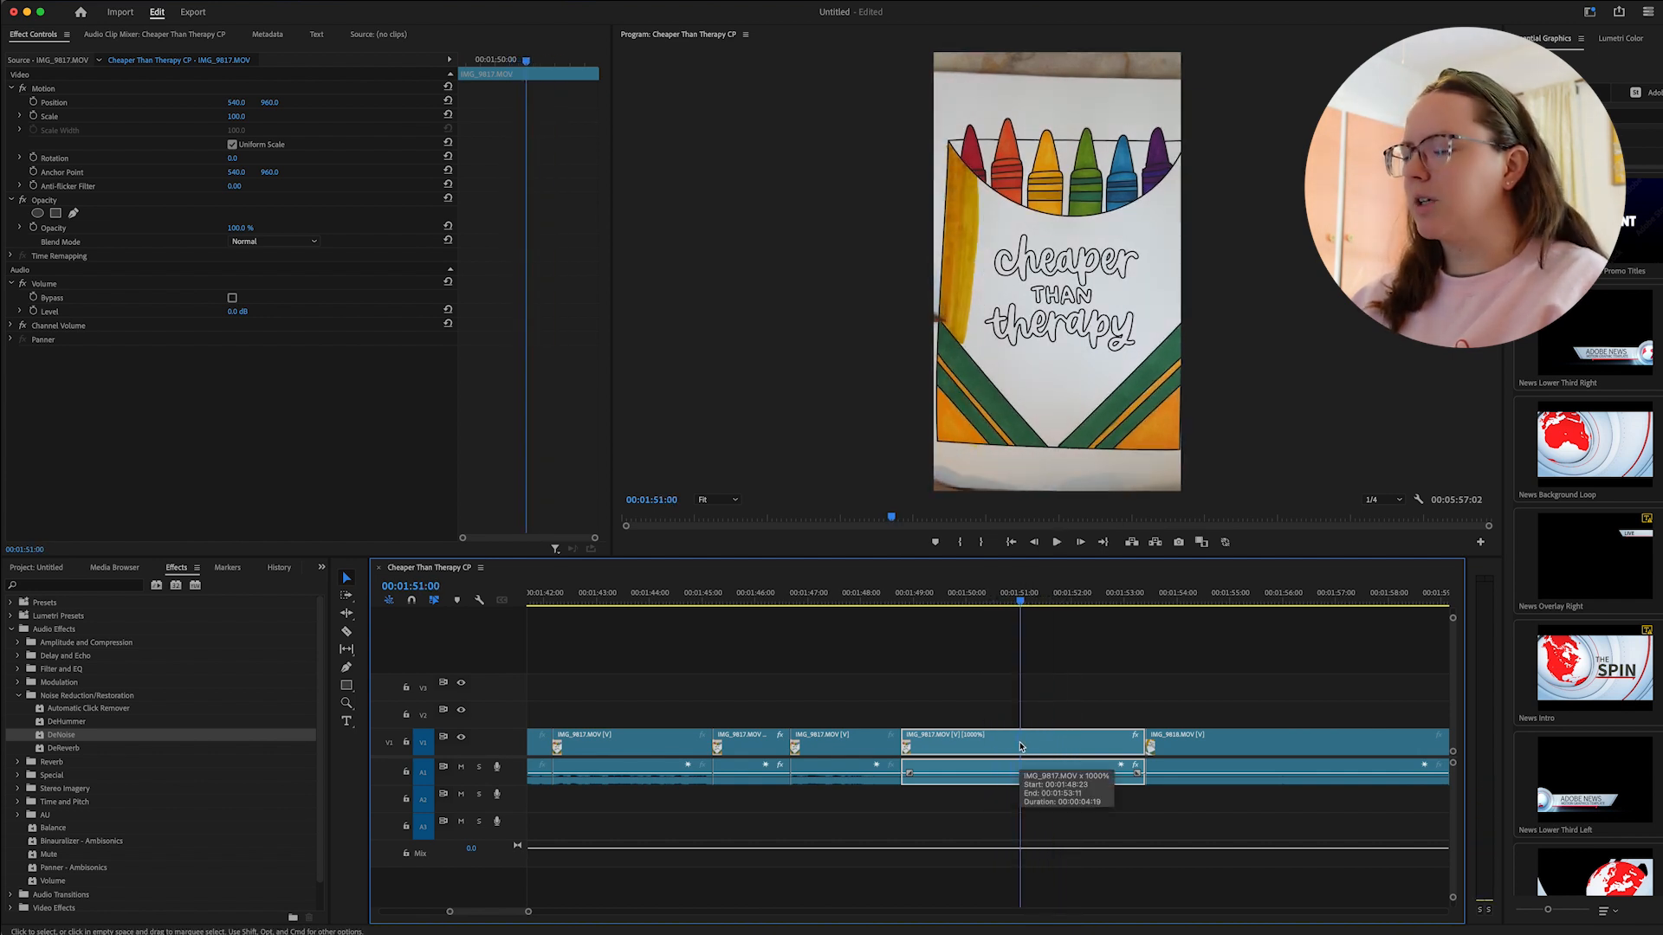
{"action": "key", "text": "w"}
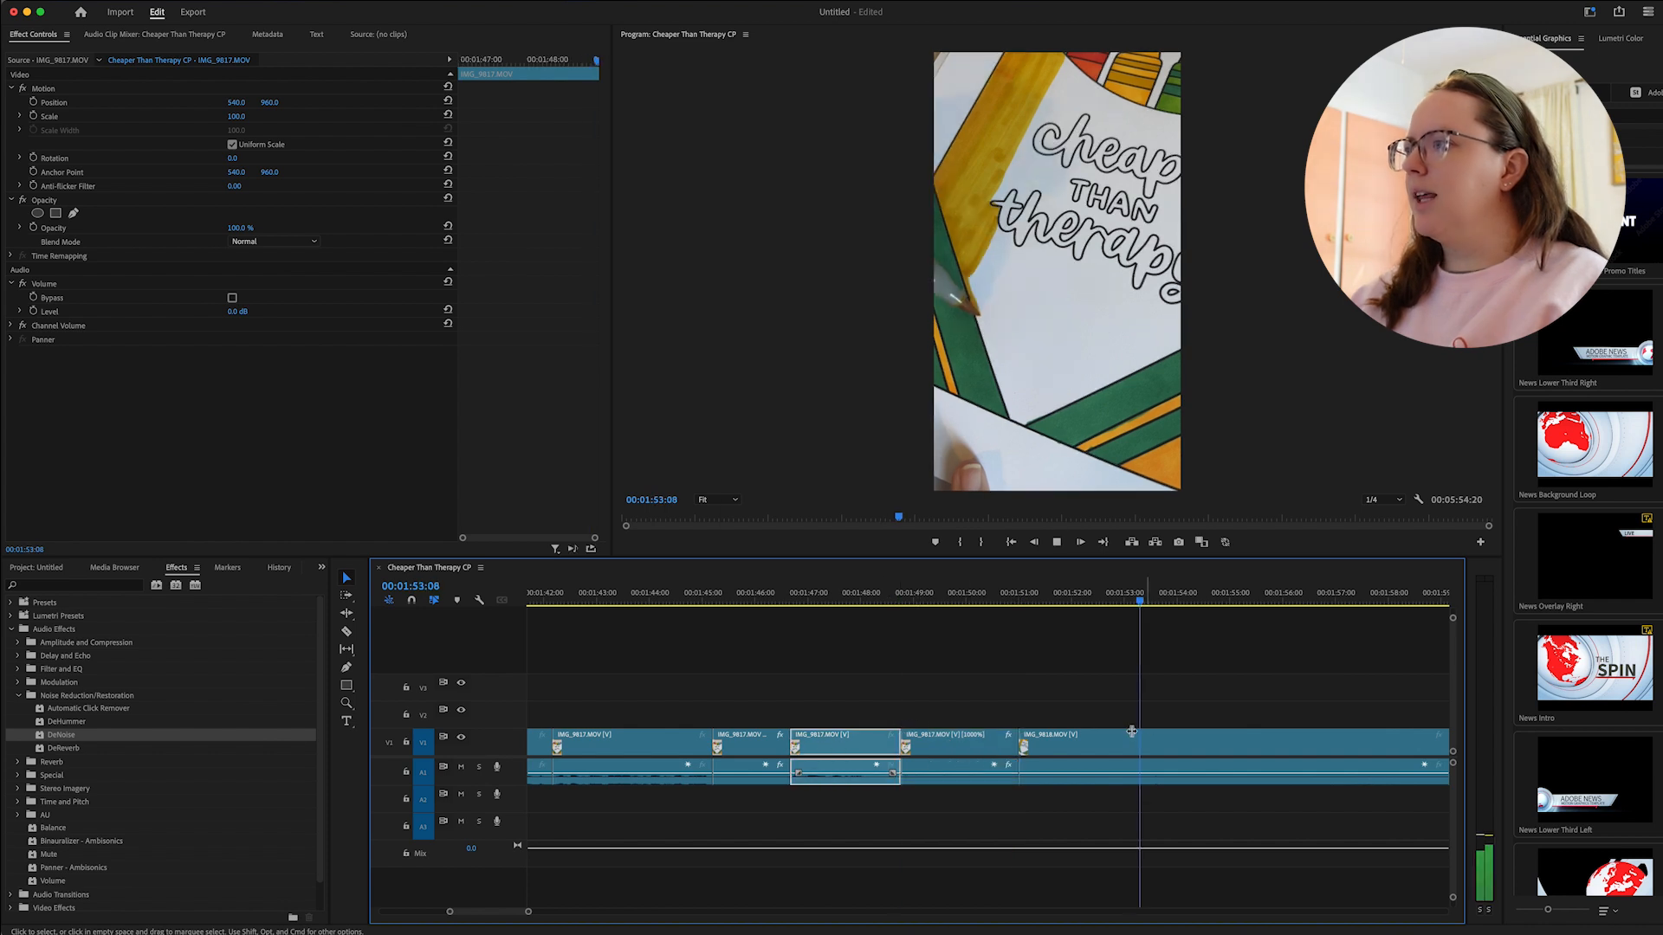
{"action": "key", "text": "space"}
Split IMG_9818.MOV at about 00:01:57:04 and at a second point further along.
{"action": "left_click", "coordinate": [1104, 741]}
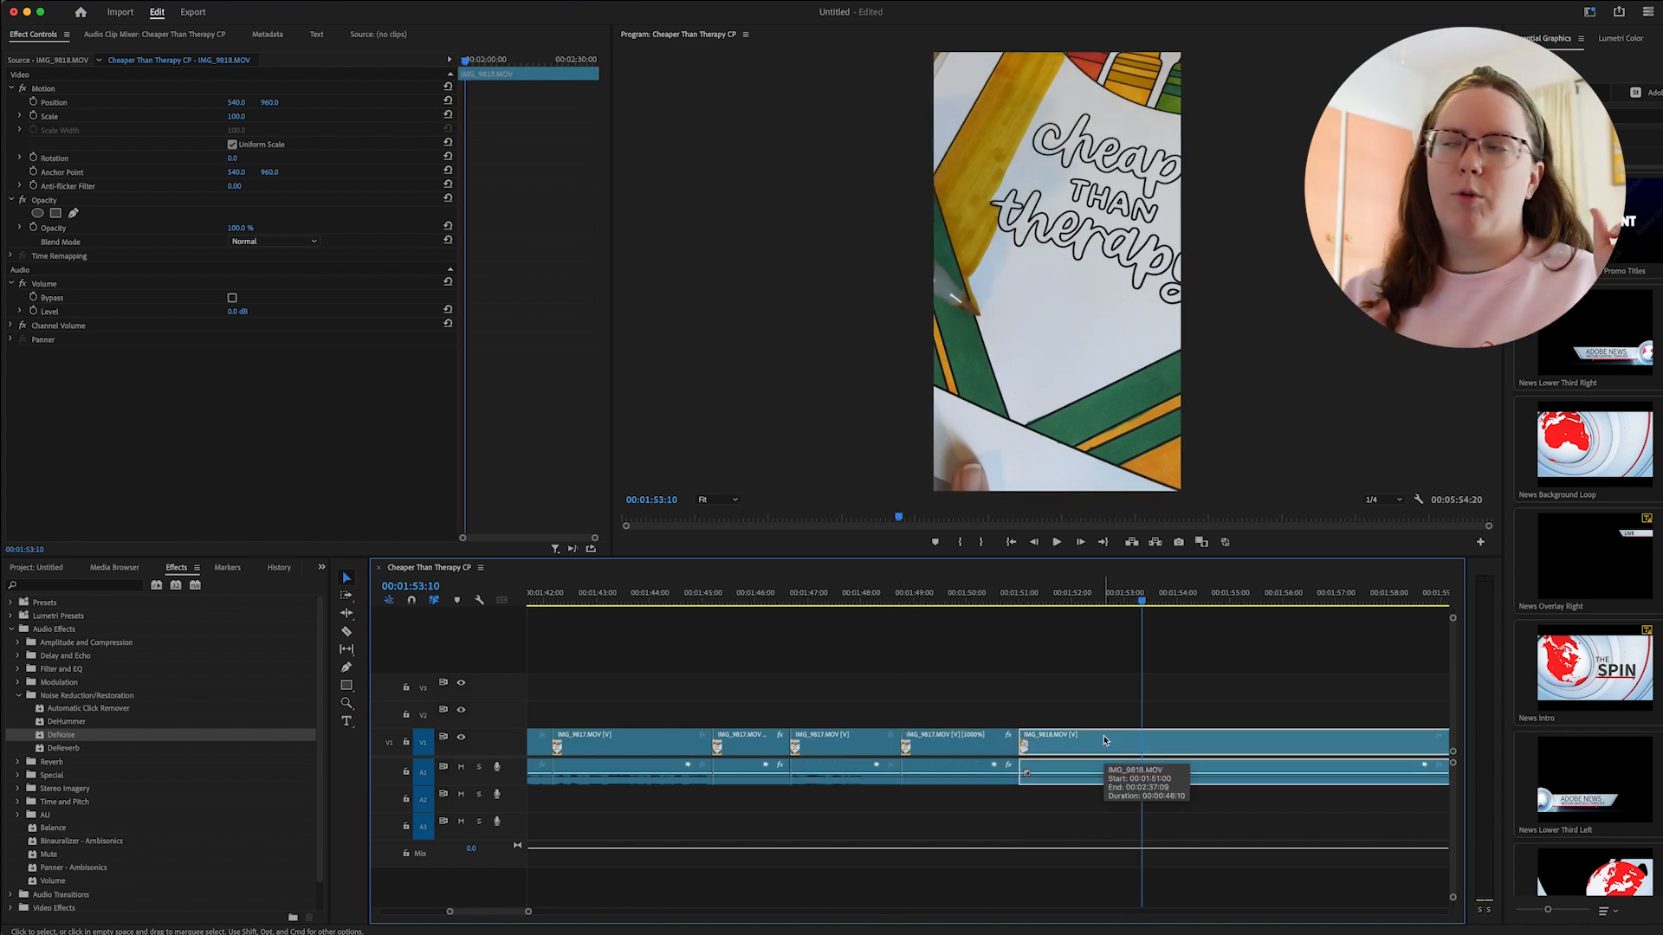
{"action": "left_click_drag", "start_coordinate": [1107, 602], "coordinate": [1343, 683]}
{"action": "key", "text": "c"}
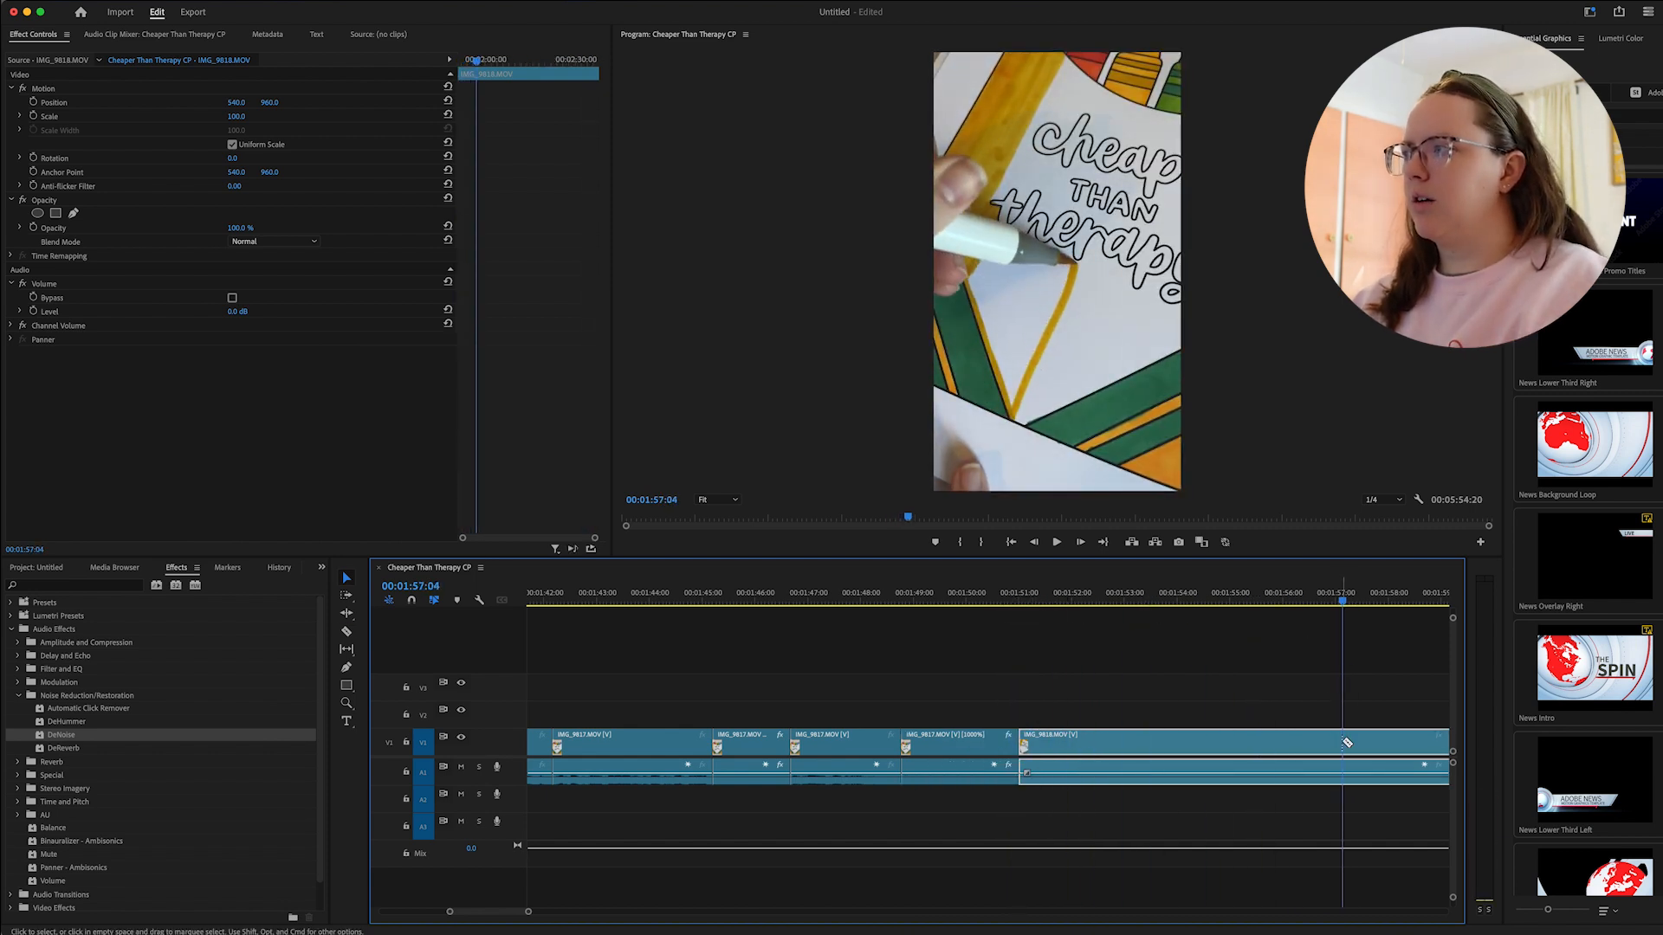
{"action": "left_click", "coordinate": [1344, 744]}
{"action": "scroll", "coordinate": [1299, 709], "scroll_direction": "right", "scroll_amount": 5}
{"action": "left_click_drag", "start_coordinate": [1032, 610], "coordinate": [1086, 609]}
{"action": "left_click", "coordinate": [1083, 743]}
{"action": "key", "text": "v"}
Set the speed of the IMG_9818.MOV piece between the cuts to 1000% and close the gap after it.
{"action": "right_click", "coordinate": [854, 743]}
{"action": "left_click", "coordinate": [910, 561]}
{"action": "type", "text": "1000"}
{"action": "key", "text": "Return"}
{"action": "key", "text": "Delete"}
{"action": "right_click", "coordinate": [980, 741]}
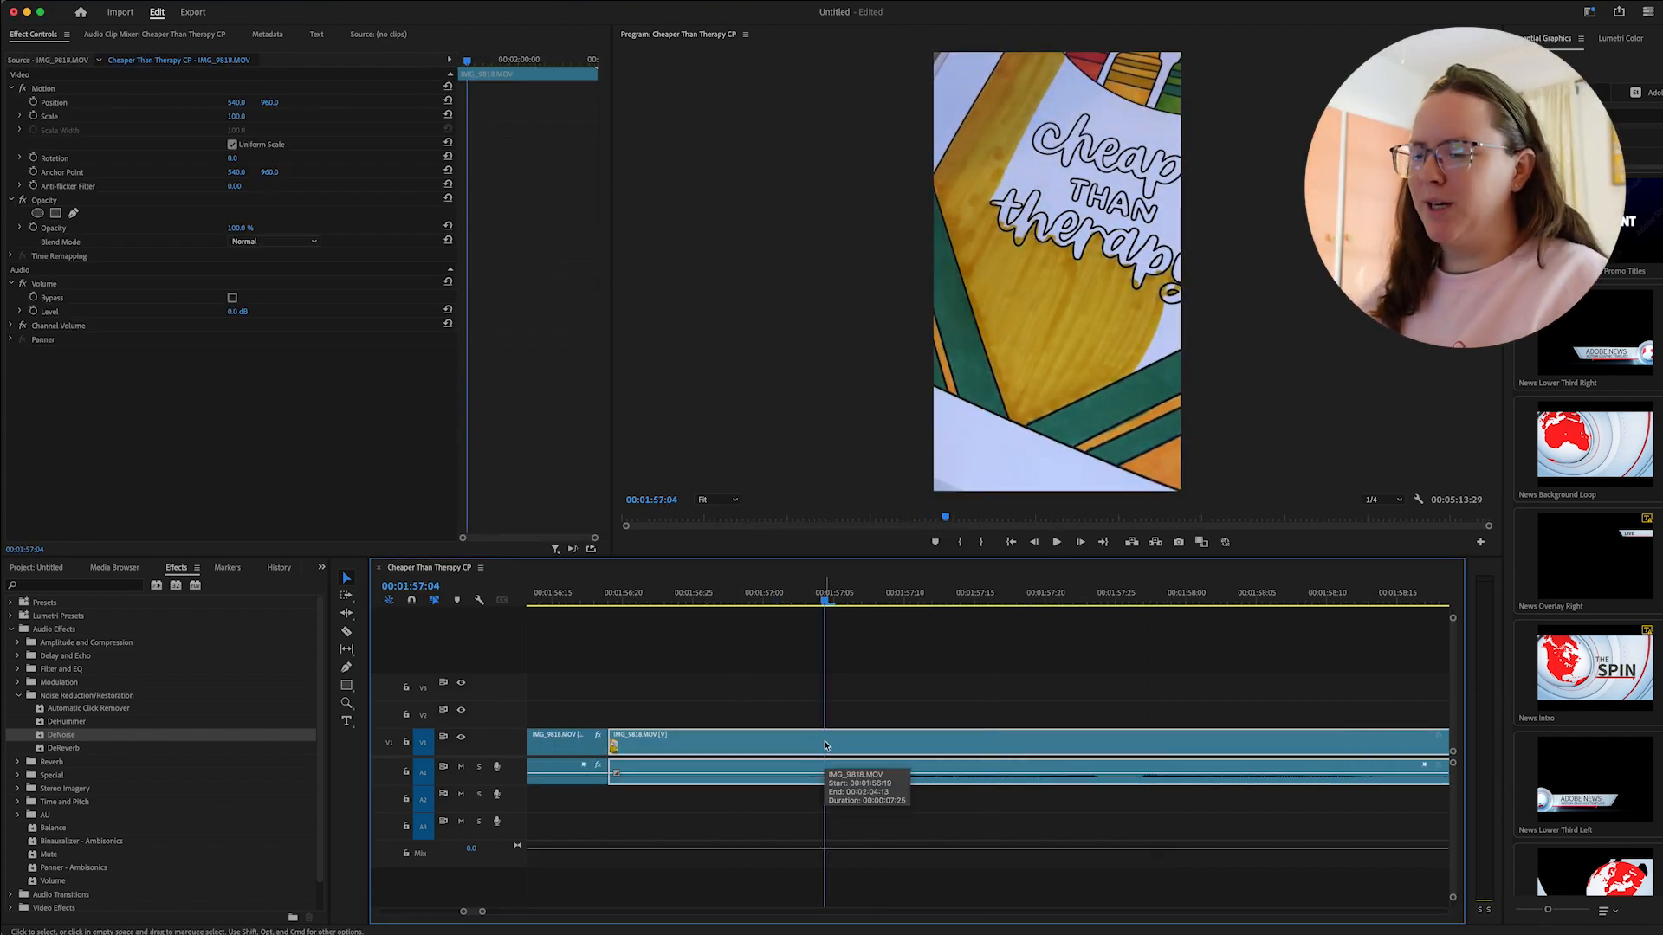
Set the speed of the IMG_9819.MOV clip to 300%.
{"action": "key", "text": "Up"}
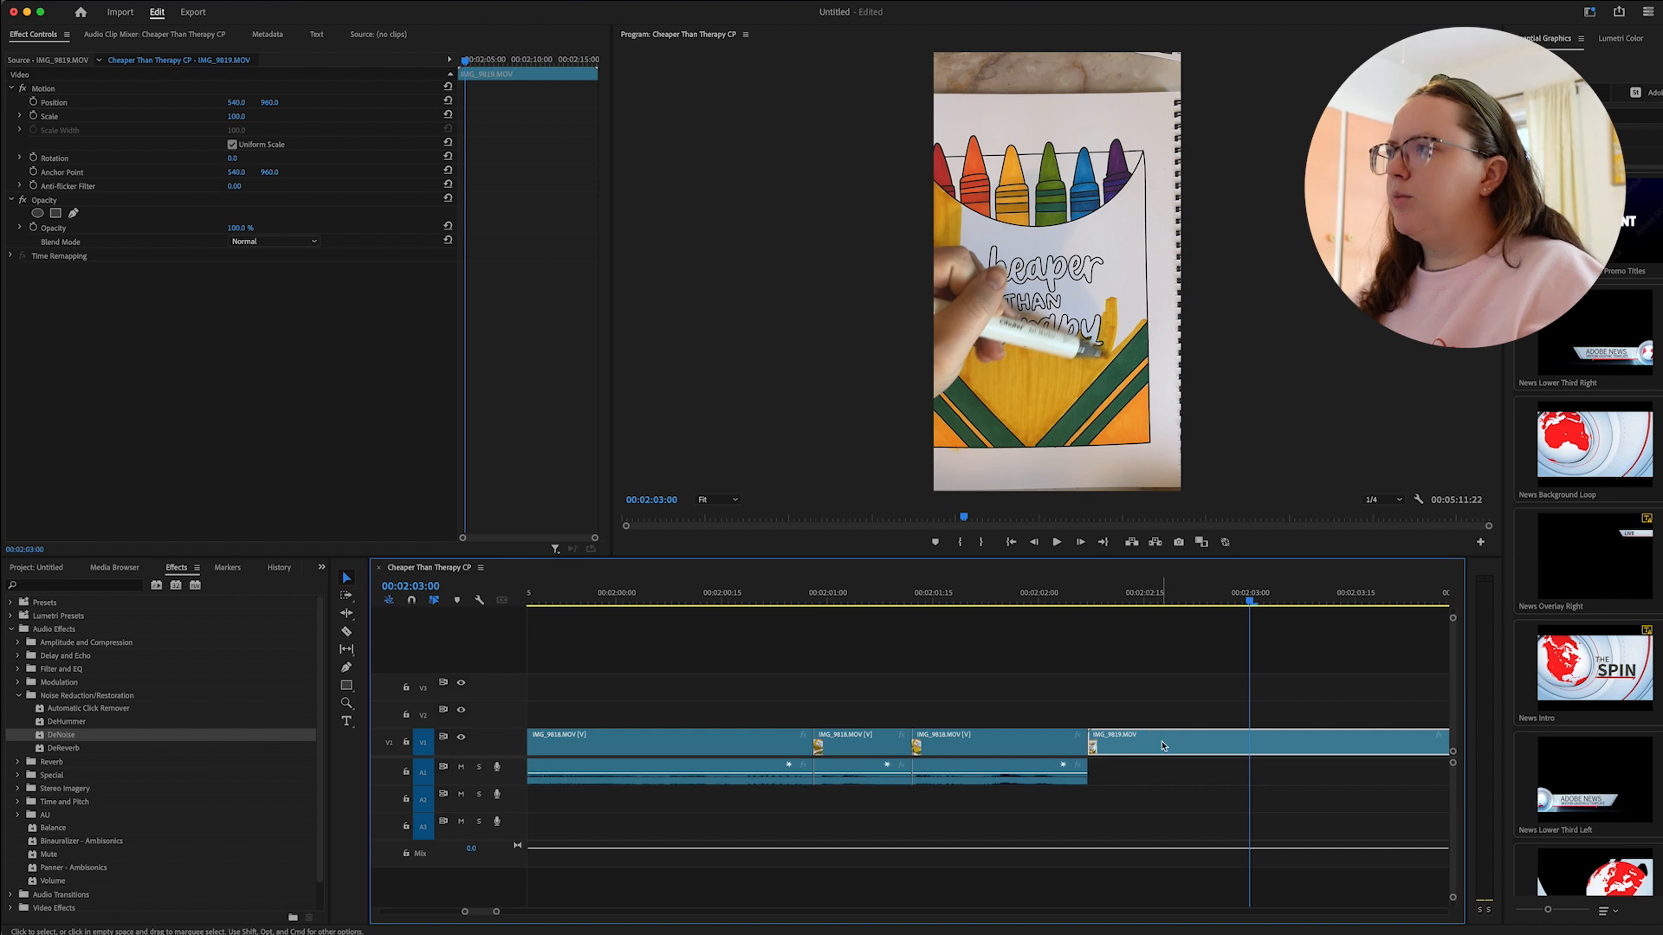
{"action": "scroll", "coordinate": [1162, 746], "scroll_direction": "right", "scroll_amount": 5}
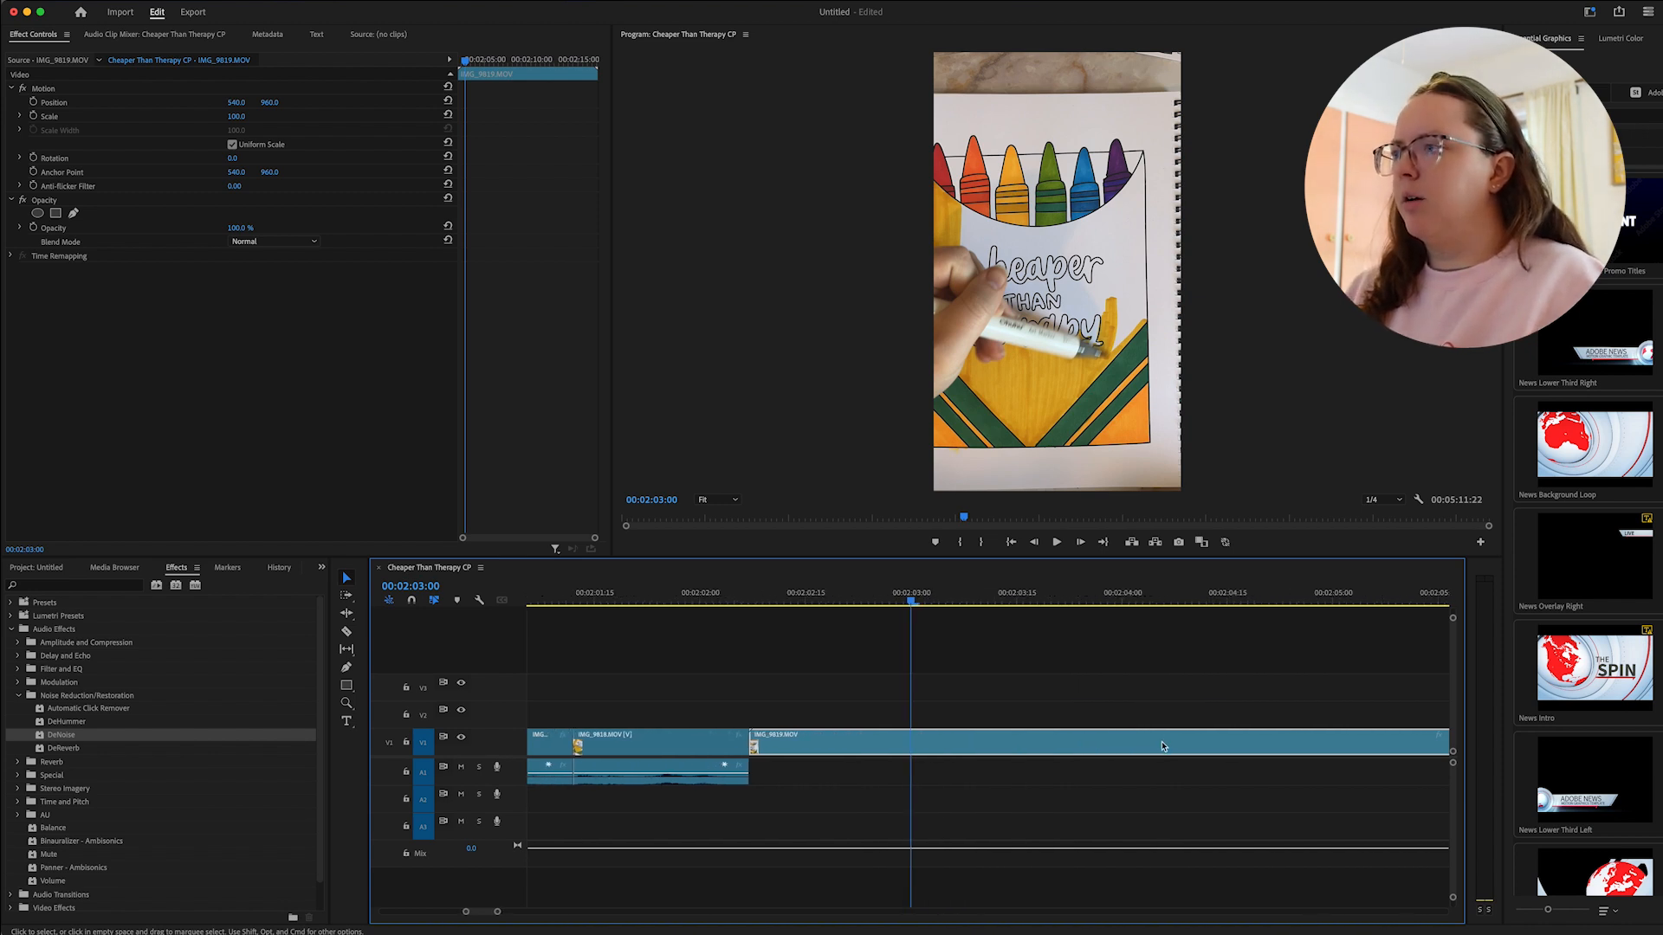
{"action": "key", "text": "minus"}
{"action": "key", "text": "minus"}
{"action": "key", "text": "minus"}
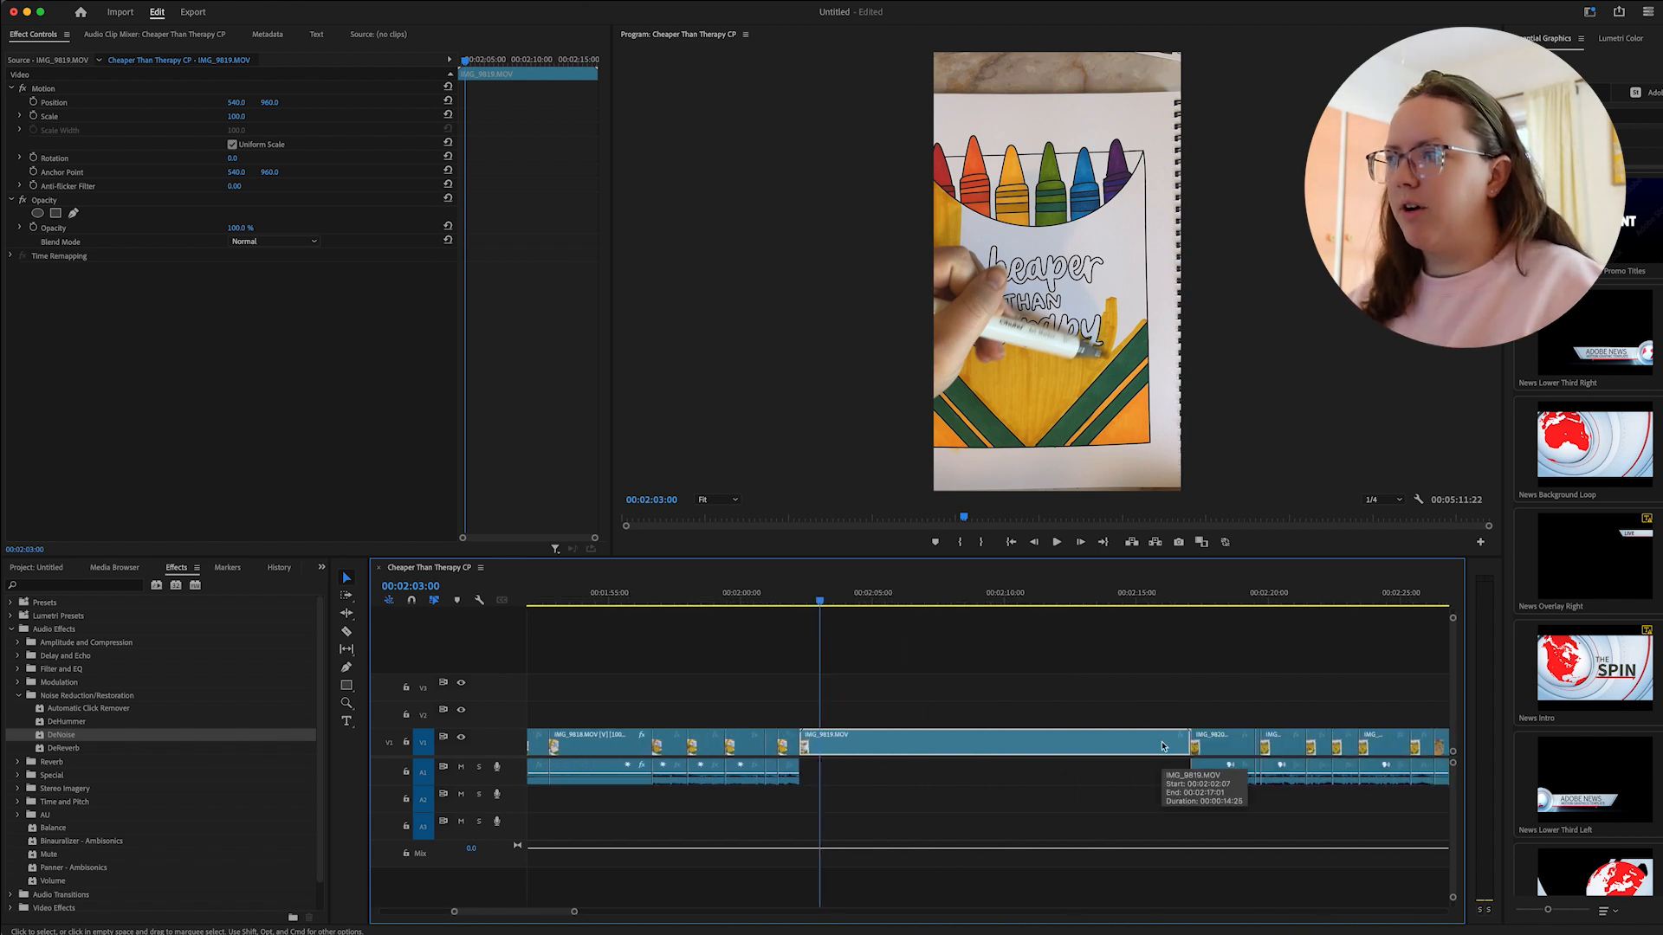
{"action": "right_click", "coordinate": [1025, 742]}
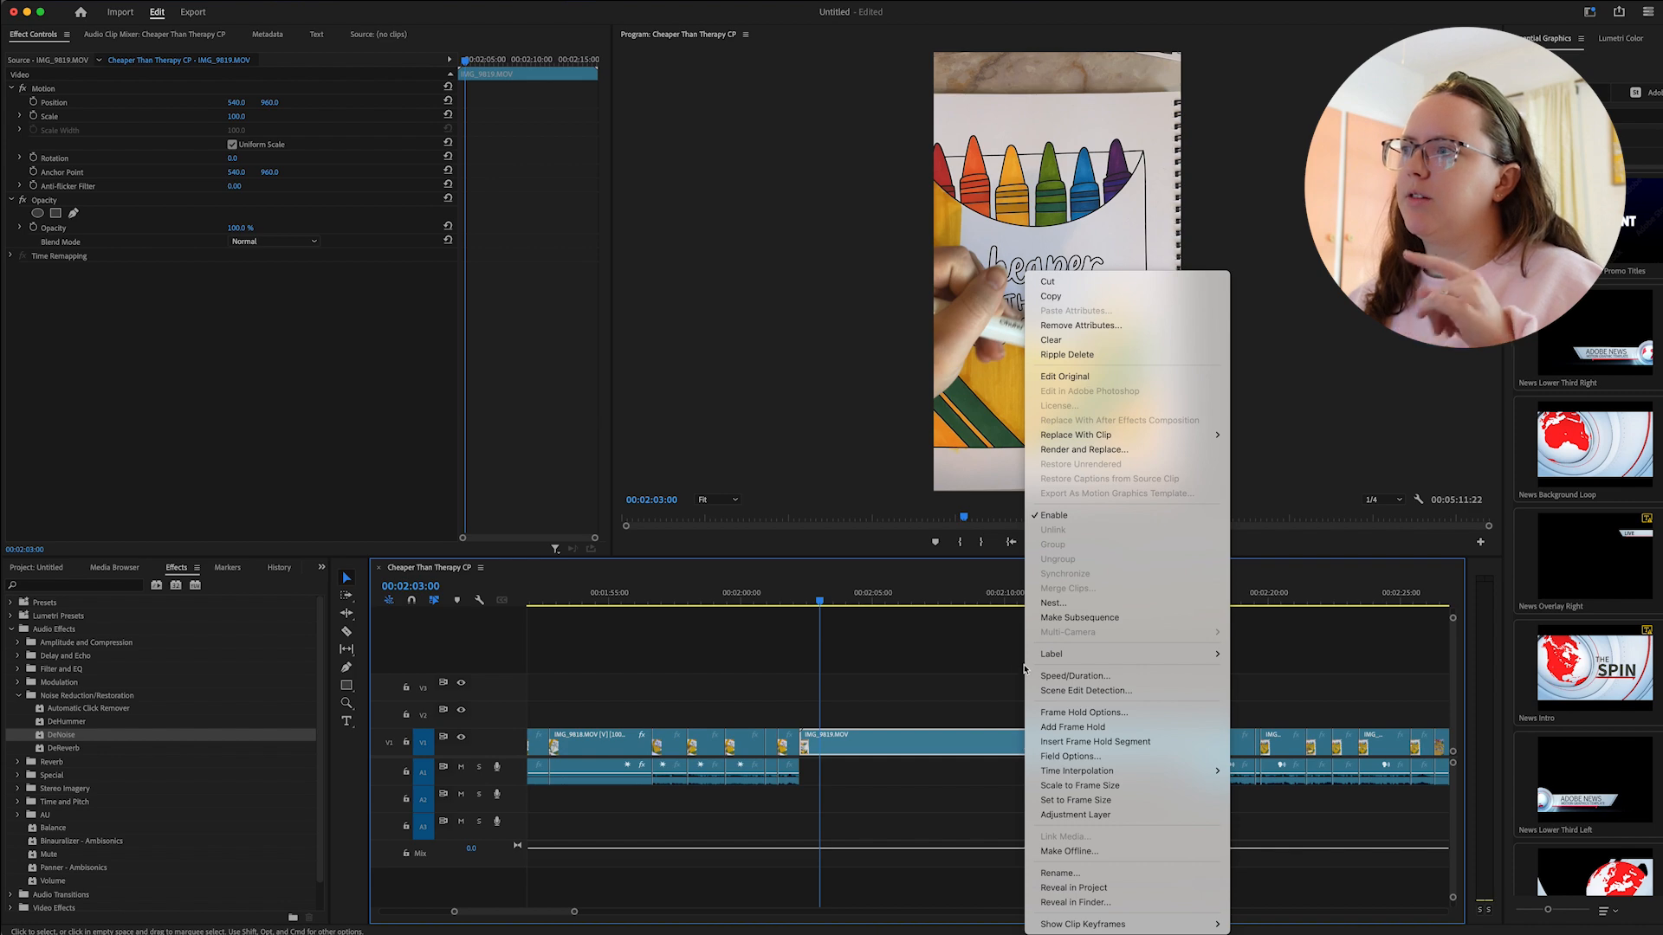
{"action": "left_click", "coordinate": [1081, 675]}
{"action": "type", "text": "200"}
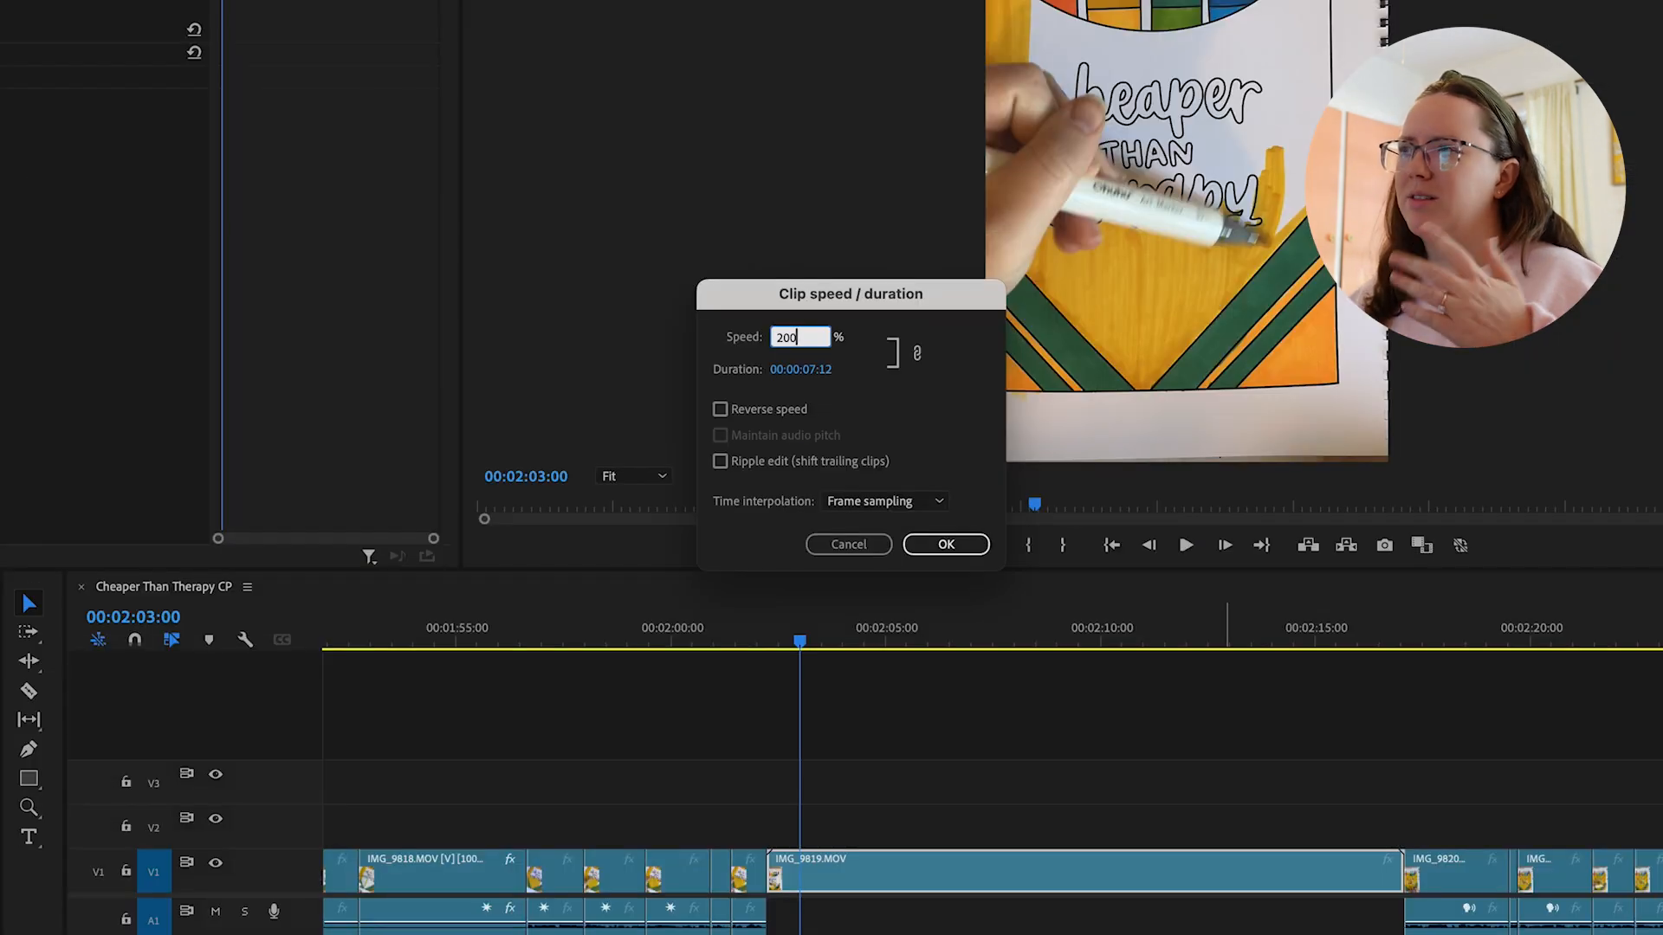
{"action": "key", "text": "super+a"}
{"action": "type", "text": "3000"}
{"action": "key", "text": "super+a"}
{"action": "type", "text": "300"}
{"action": "key", "text": "Return"}
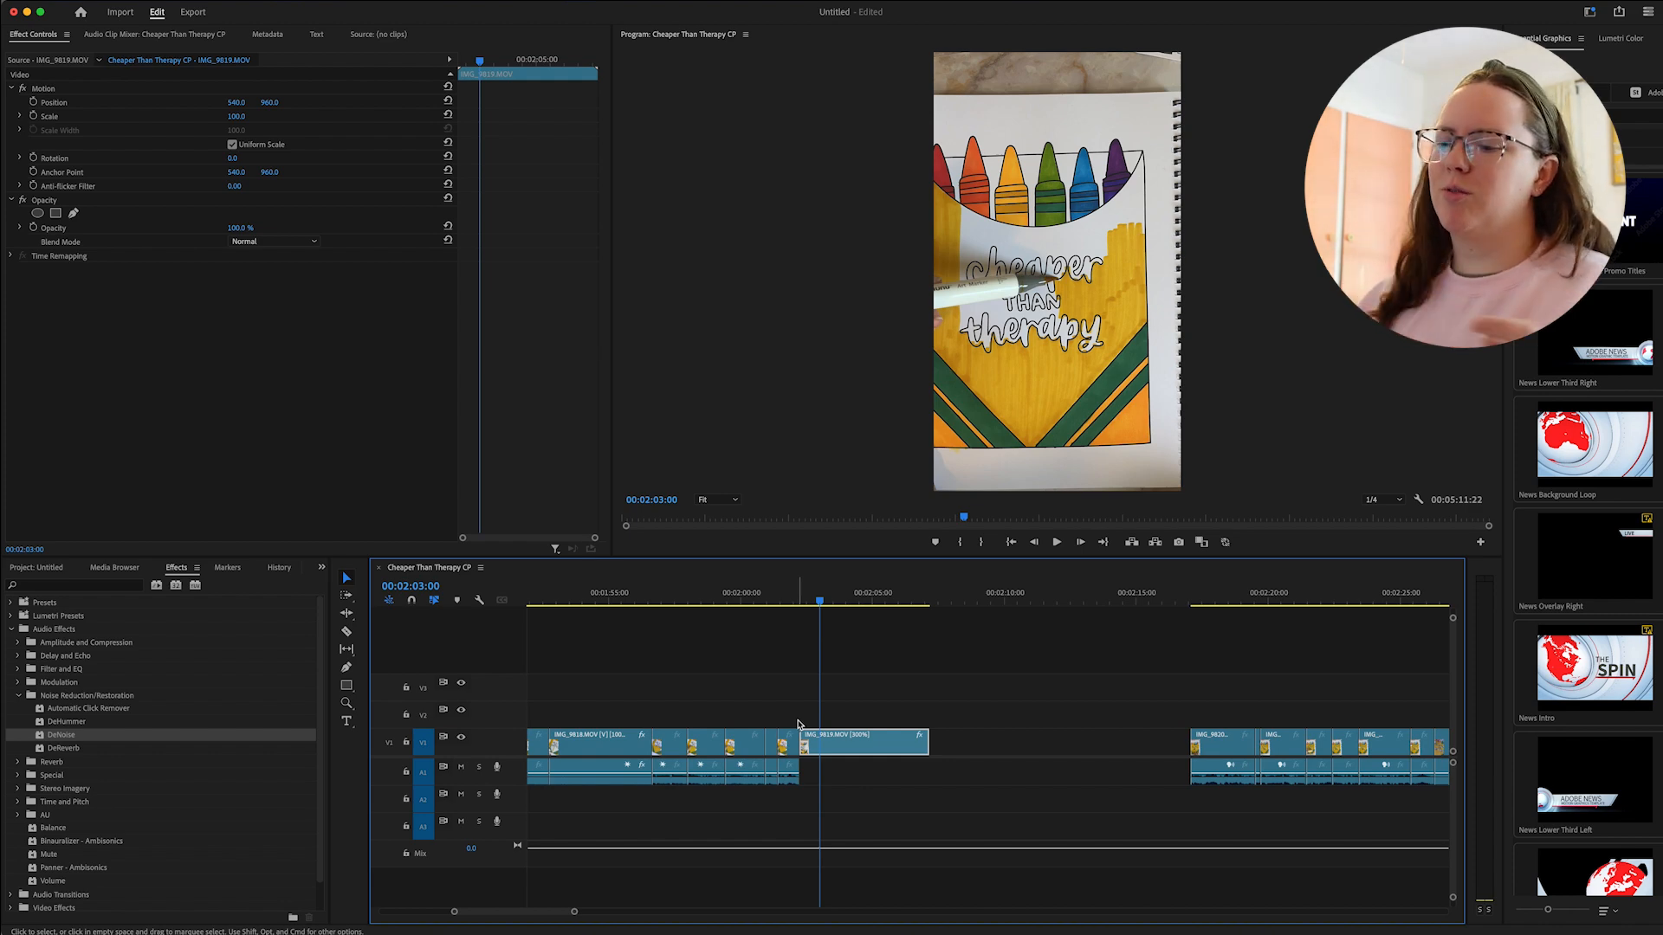
Play back the sped-up IMG_9819.MOV clip from its start and open its speed and duration settings.
{"action": "left_click", "coordinate": [798, 724]}
{"action": "key", "text": "space"}
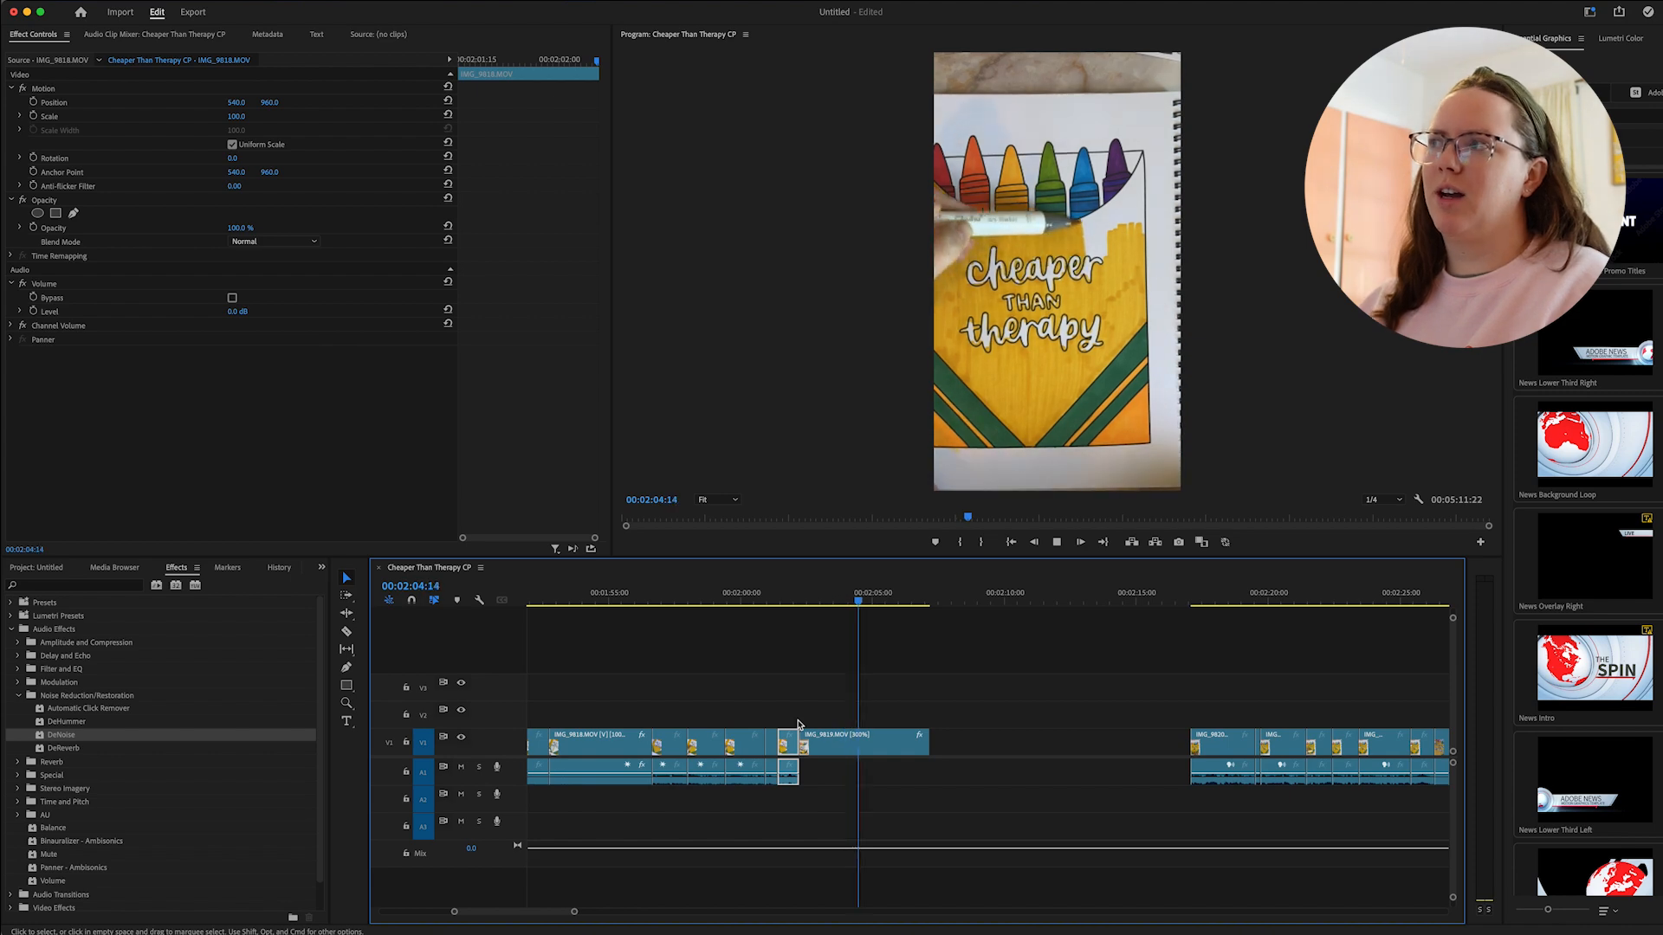
{"action": "right_click", "coordinate": [840, 743]}
{"action": "left_click", "coordinate": [866, 679]}
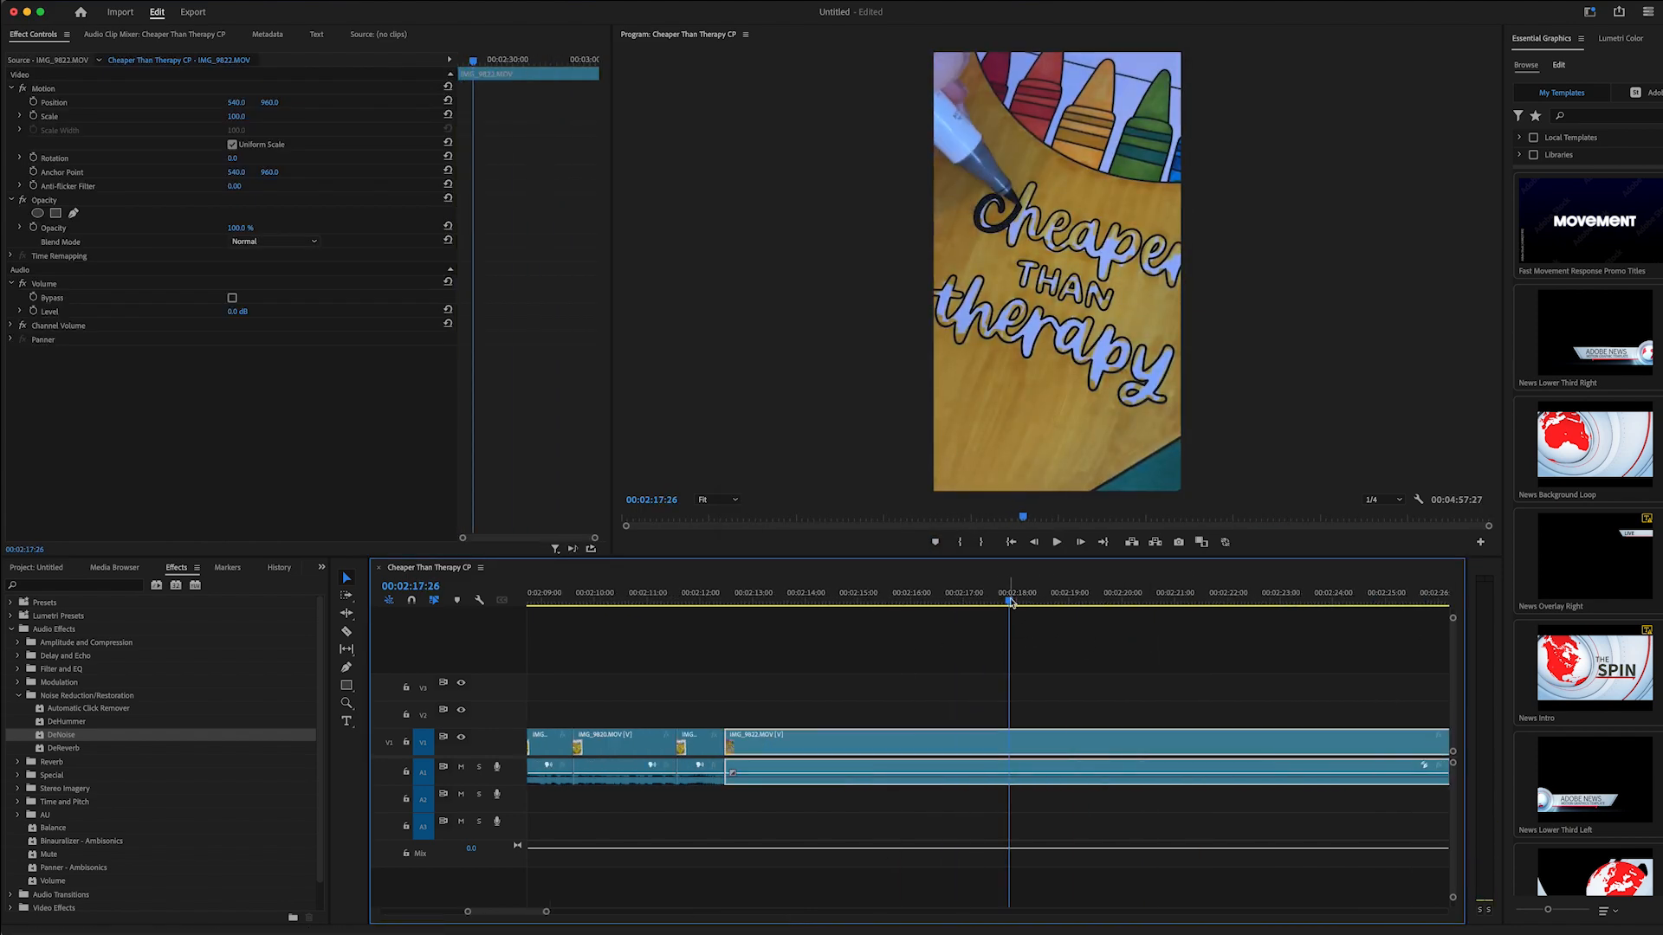
Work along the lettering footage from about 00:02:17:26 in IMG_9822.MOV and split it into separate pieces.
{"action": "left_click", "coordinate": [899, 606]}
{"action": "left_click", "coordinate": [990, 737]}
{"action": "left_click", "coordinate": [1074, 736]}
{"action": "left_click", "coordinate": [1214, 737]}
{"action": "left_click_drag", "start_coordinate": [1215, 603], "coordinate": [1288, 602]}
{"action": "scroll", "coordinate": [1288, 624], "scroll_direction": "right", "scroll_amount": 5}
{"action": "left_click", "coordinate": [965, 738]}
Delete the IMG_9823.MOV piece between 00:02:29:06 and 00:02:48:00 and close the gap it leaves.
{"action": "left_click_drag", "start_coordinate": [966, 603], "coordinate": [1248, 603]}
{"action": "left_click", "coordinate": [1100, 738]}
{"action": "key", "text": "super+r"}
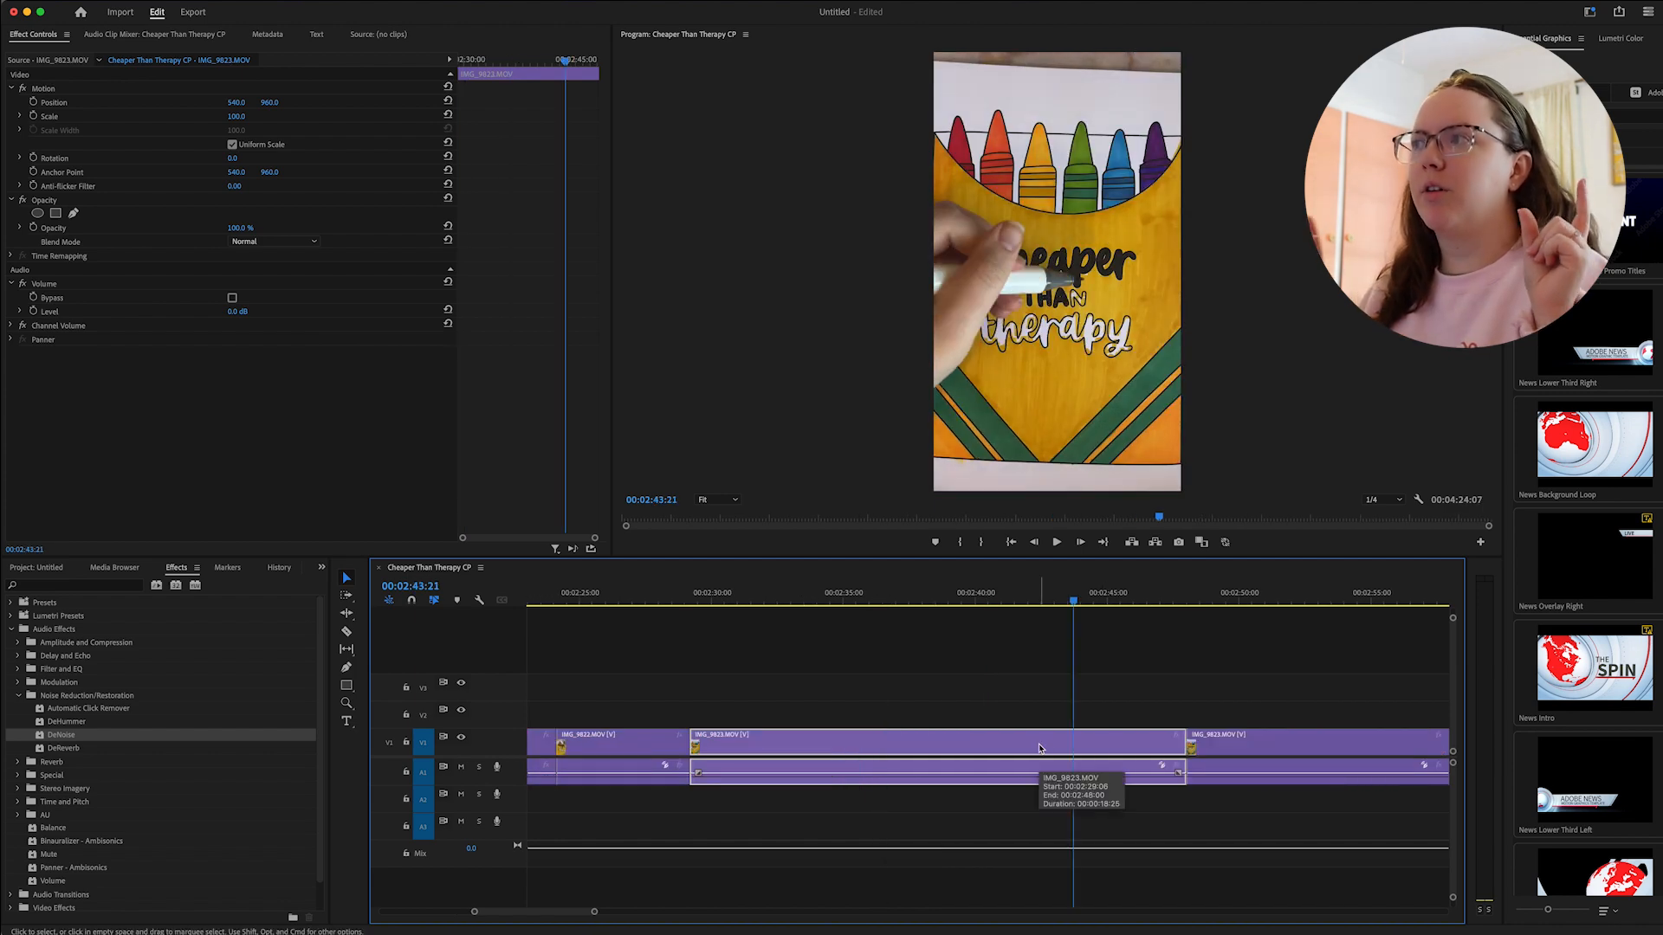
{"action": "key", "text": "Delete"}
{"action": "left_click", "coordinate": [899, 736]}
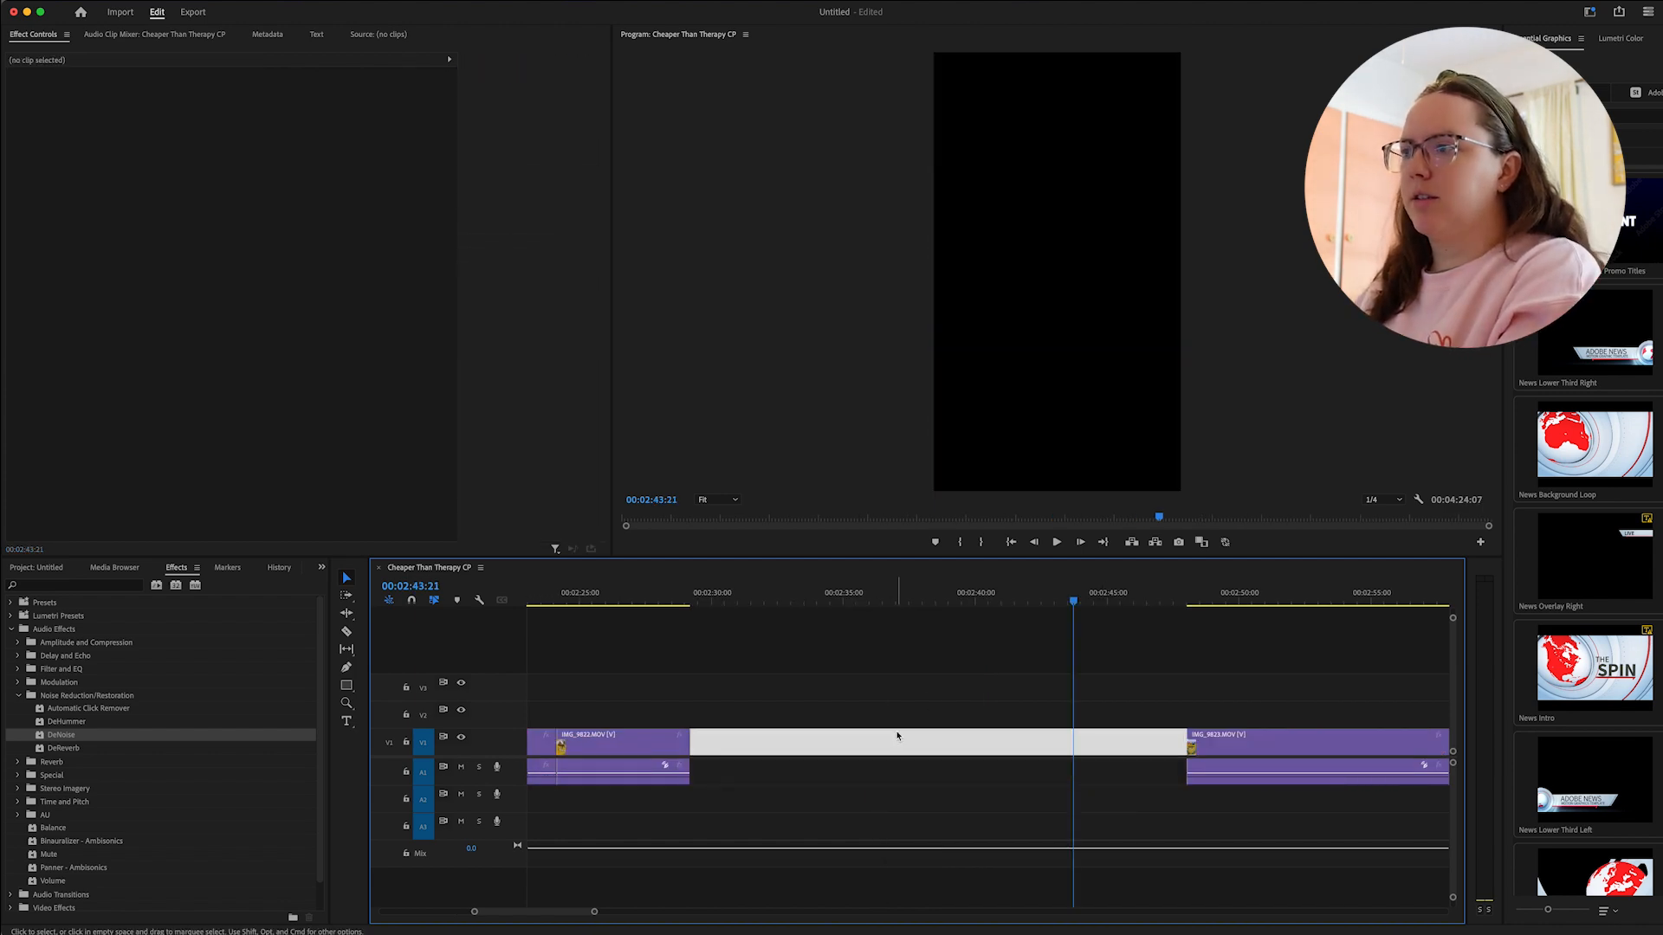
{"action": "key", "text": "Delete"}
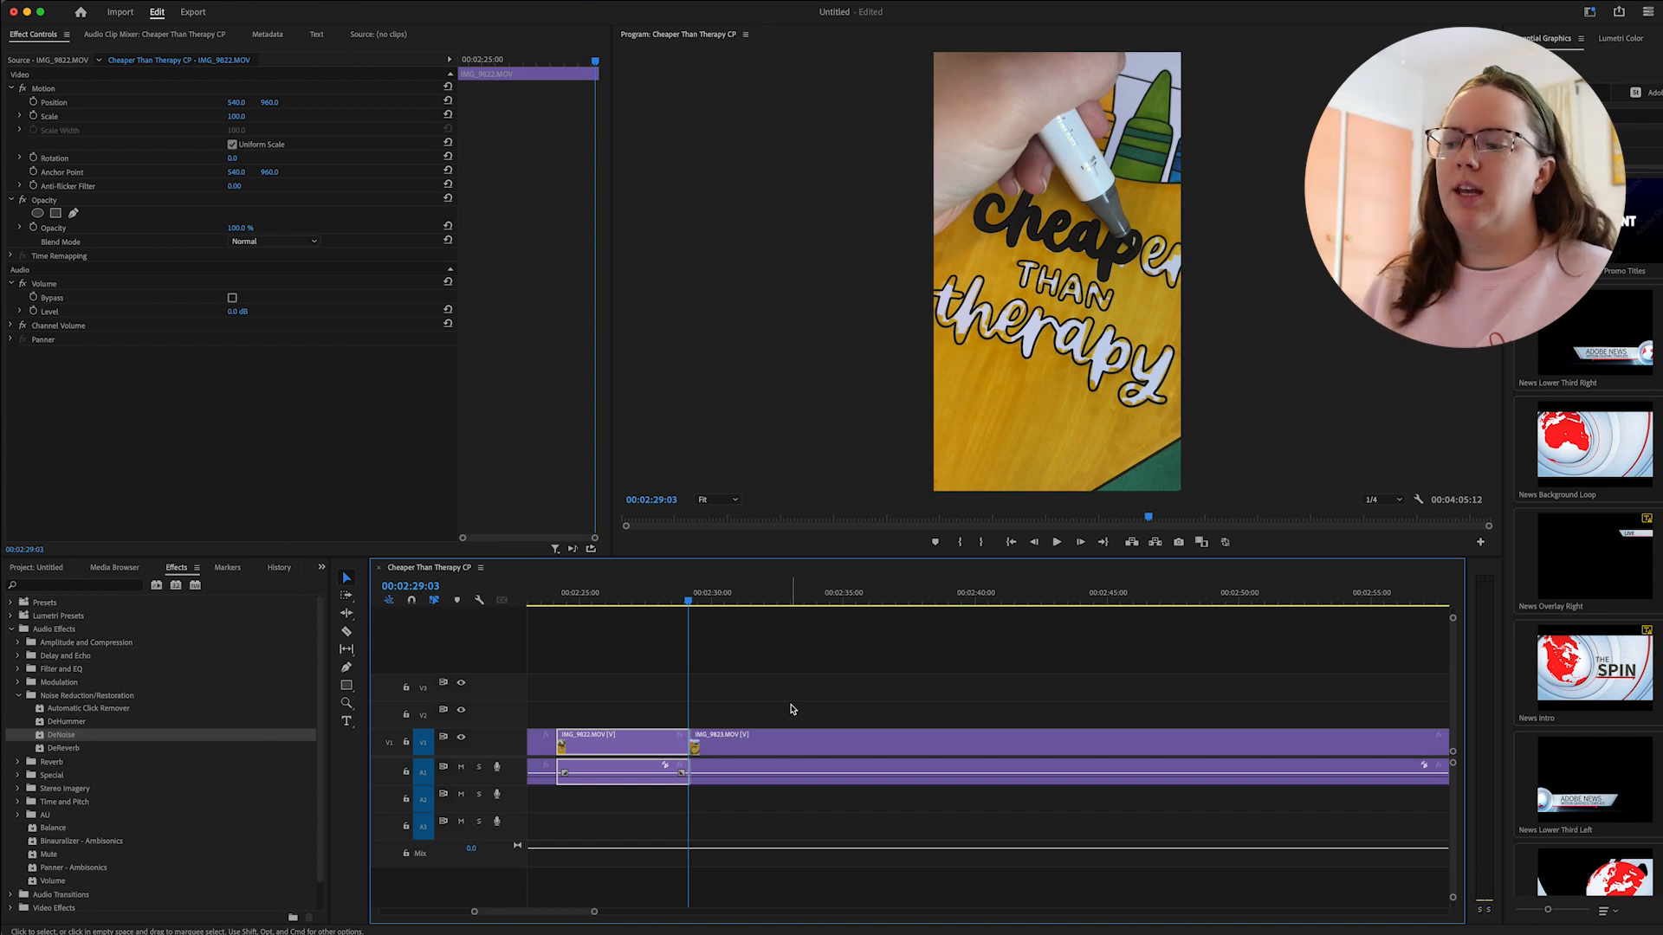
{"action": "key", "text": "minus"}
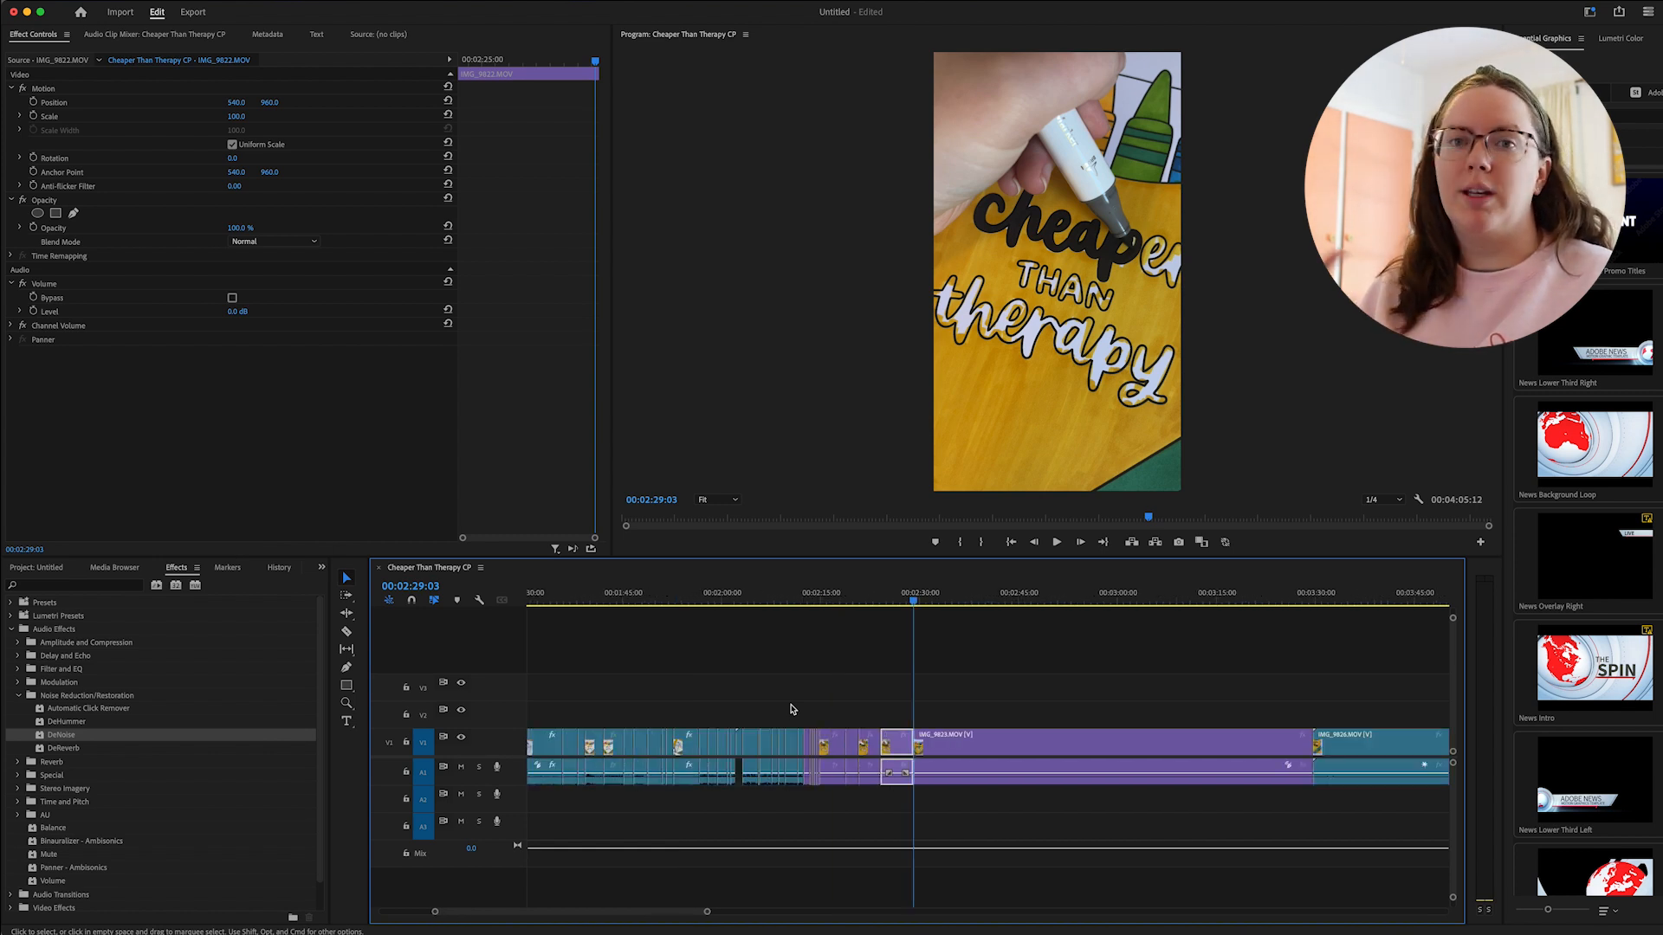
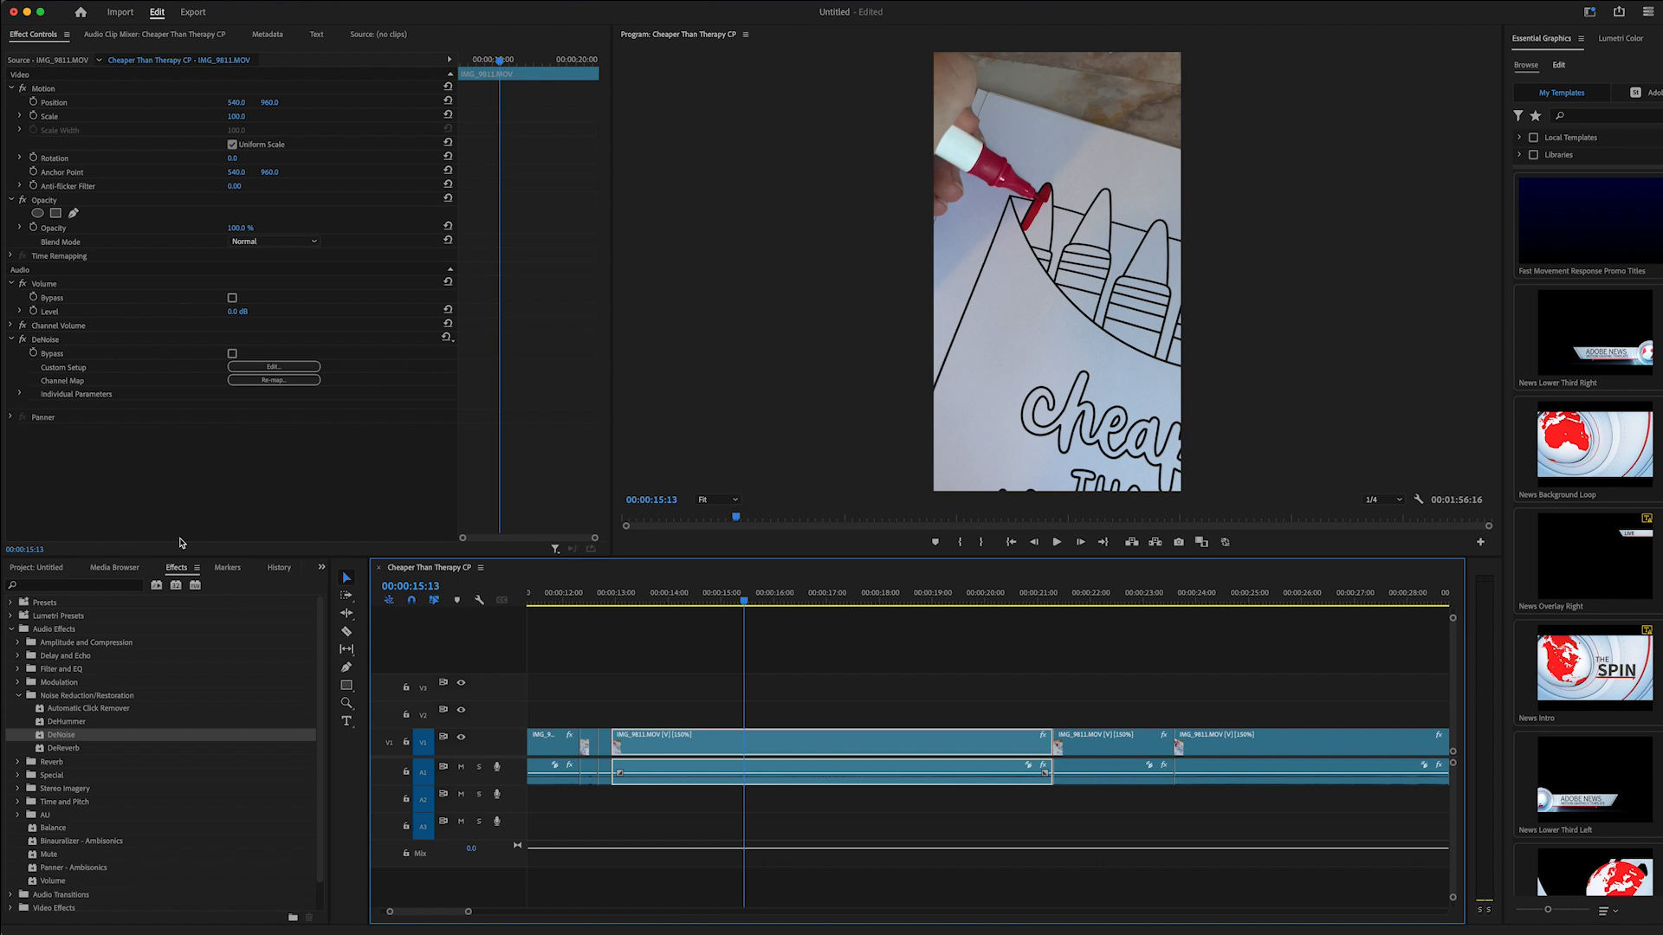
Select the neighbouring IMG_9811.MOV pieces around 00:00:30:00 and paste the copied clip attributes onto them.
{"action": "right_click", "coordinate": [803, 743]}
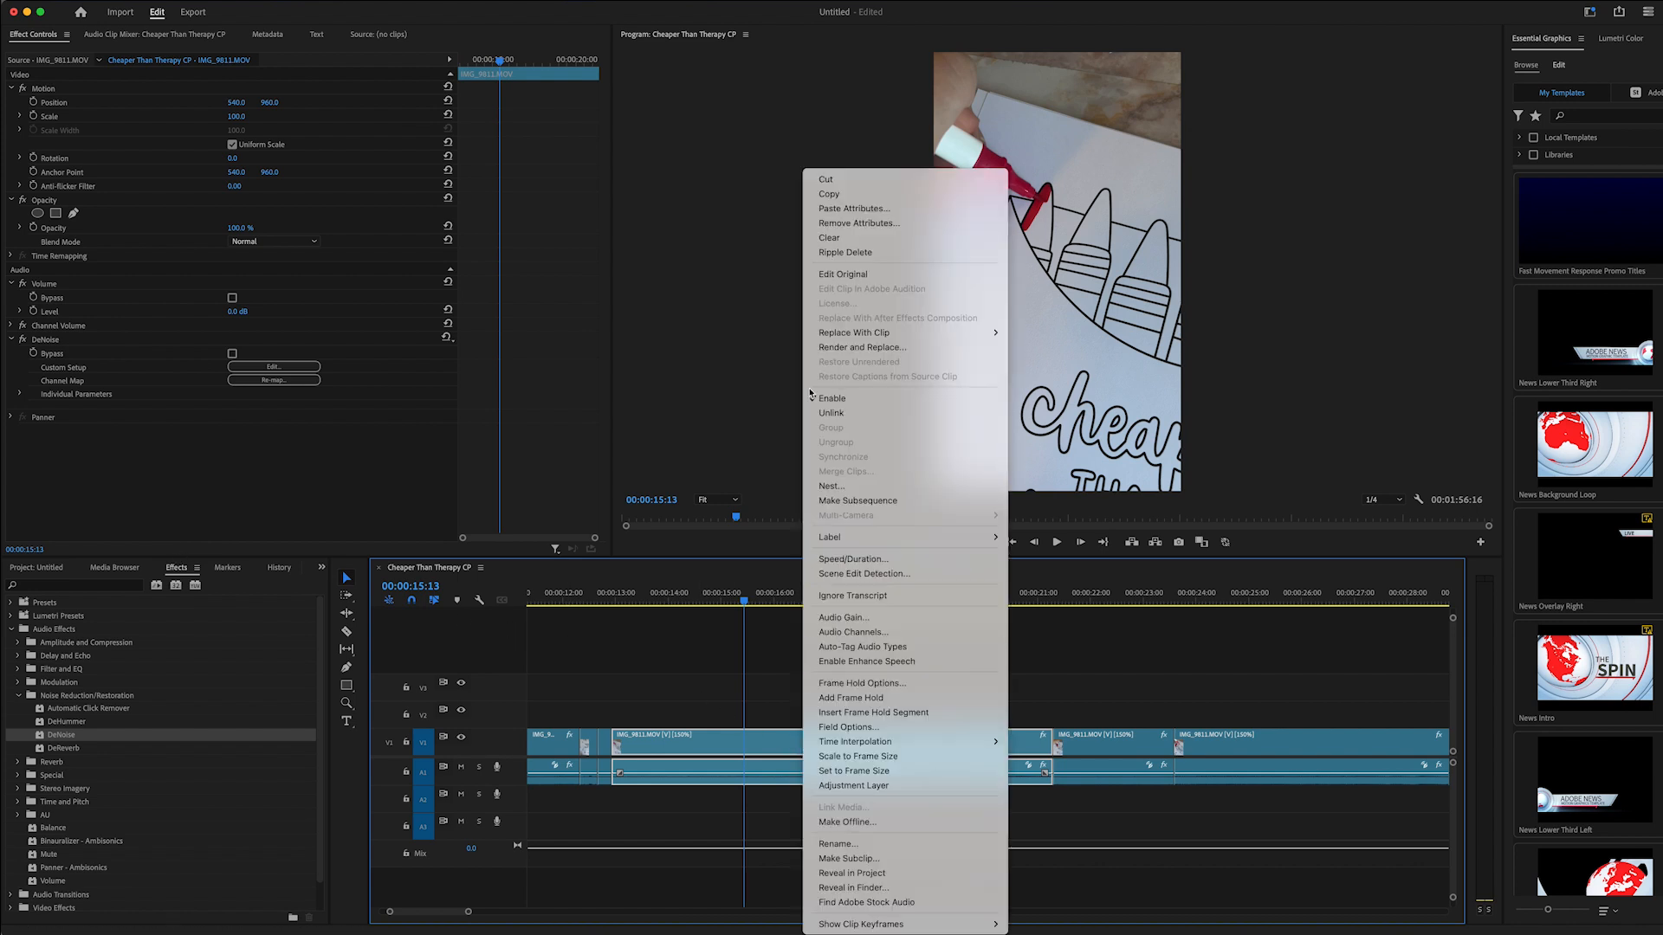
{"action": "left_click", "coordinate": [1071, 674]}
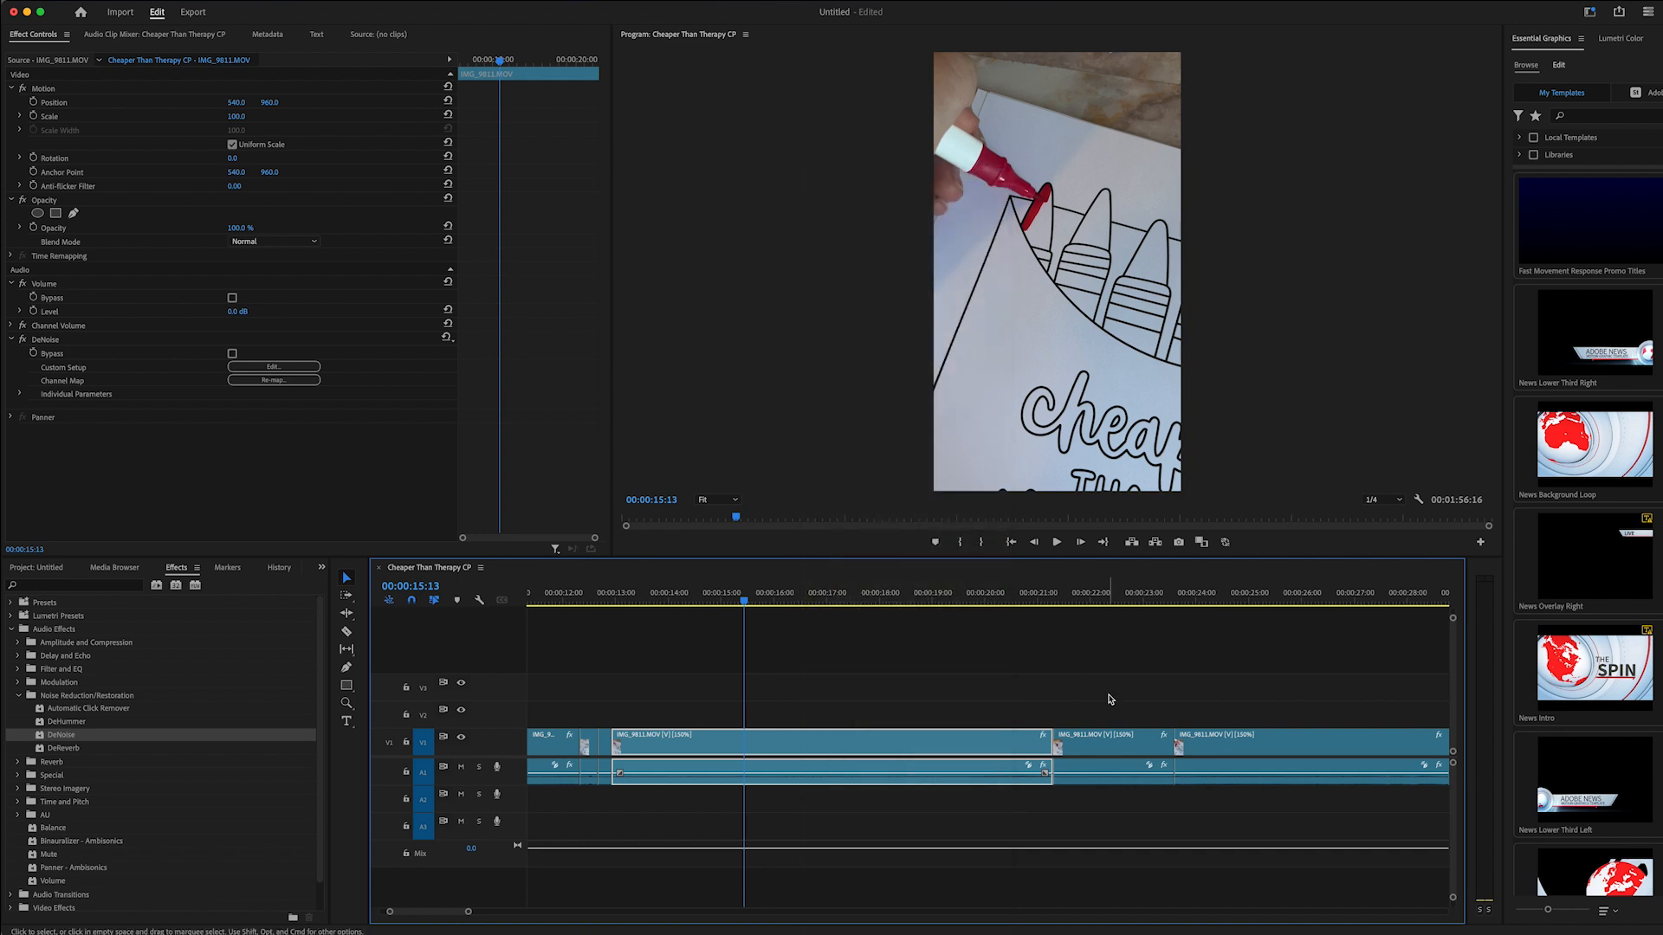
{"action": "scroll", "coordinate": [1110, 702], "scroll_direction": "down", "scroll_amount": 5}
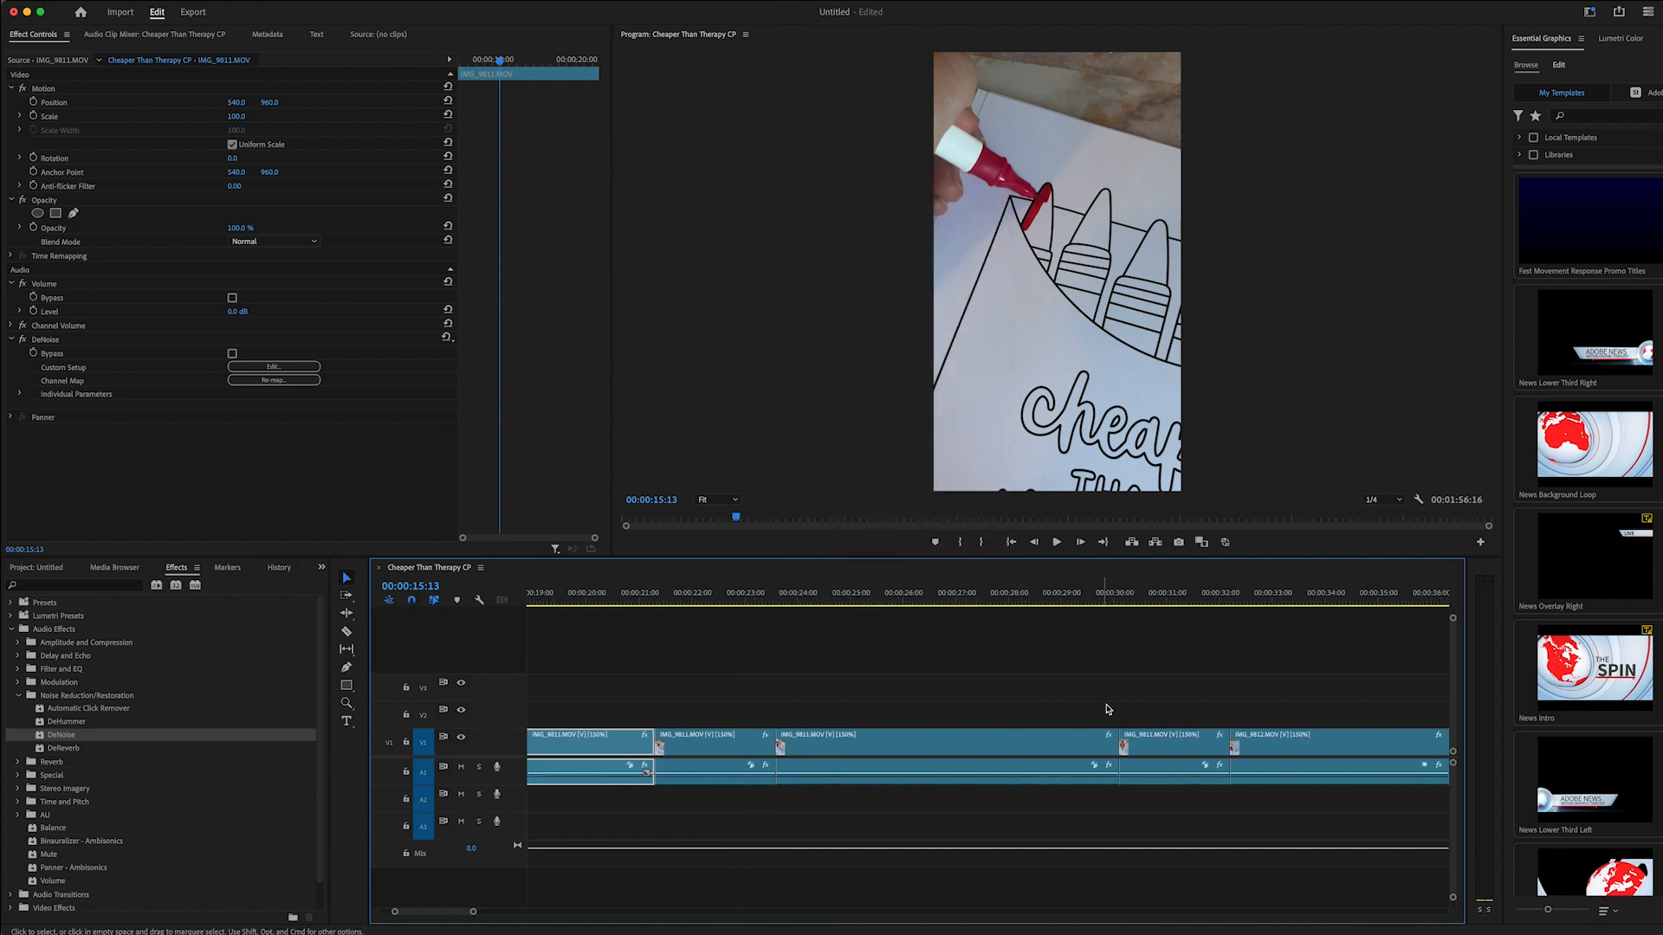
{"action": "left_click_drag", "start_coordinate": [1100, 710], "coordinate": [1291, 753]}
{"action": "right_click", "coordinate": [1270, 745]}
{"action": "left_click", "coordinate": [1303, 230]}
{"action": "key", "text": "Return"}
{"action": "left_click", "coordinate": [1126, 672]}
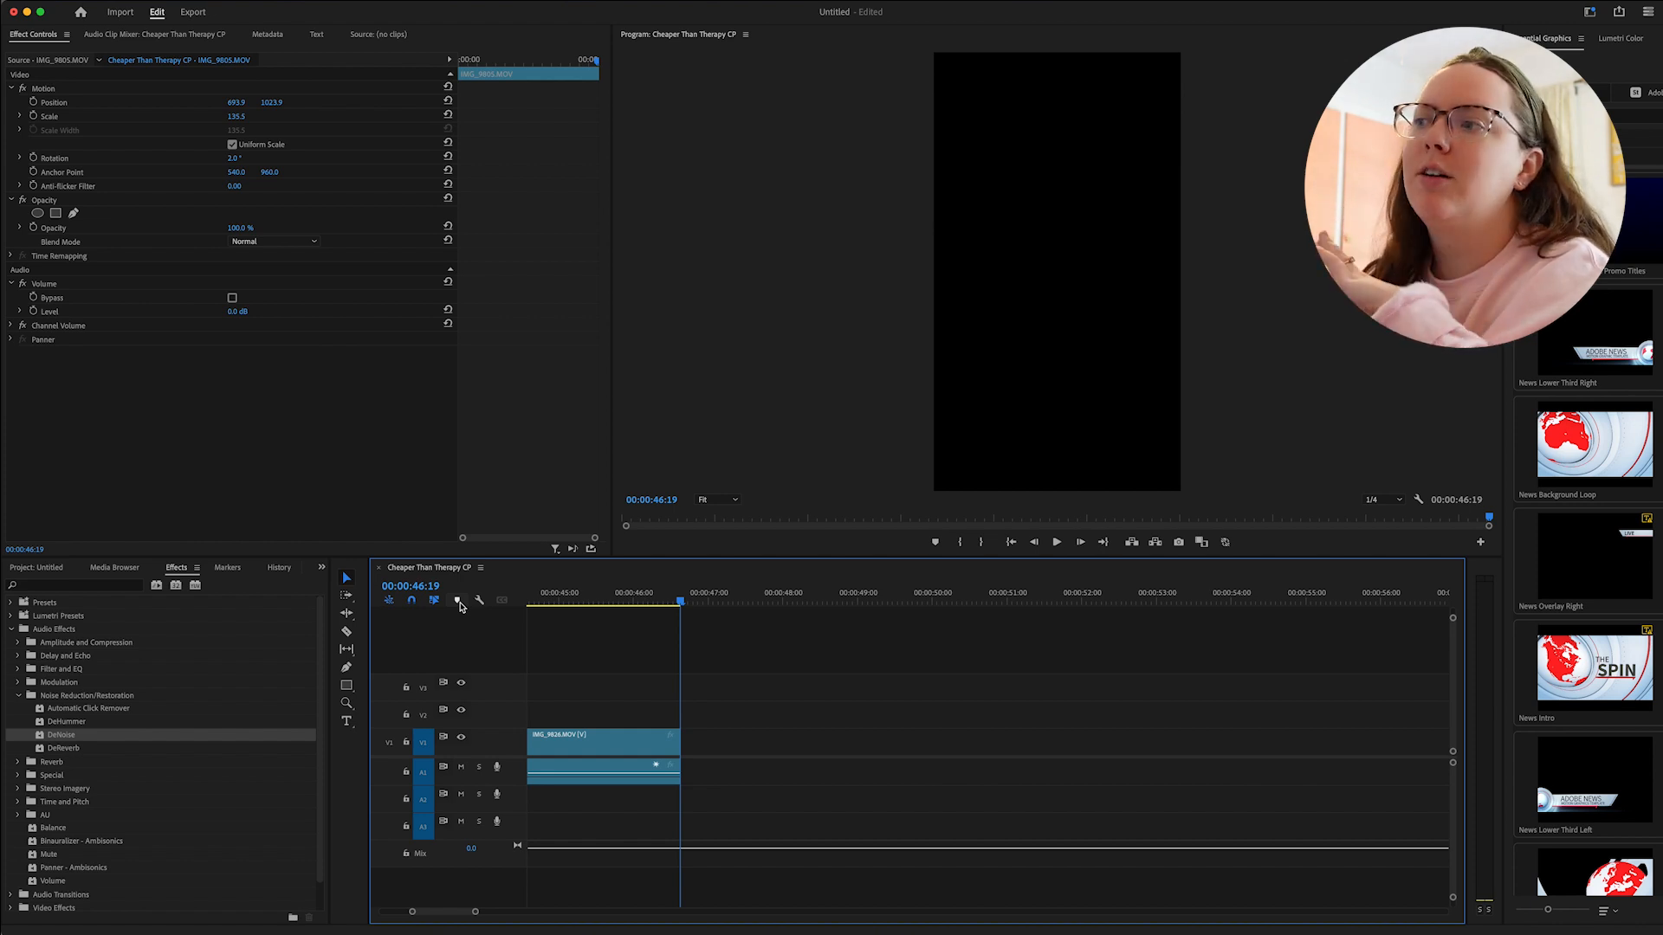
Play the opening coloring clips back to 00:00:07:04 with audio track A1 muted.
{"action": "key", "text": "space"}
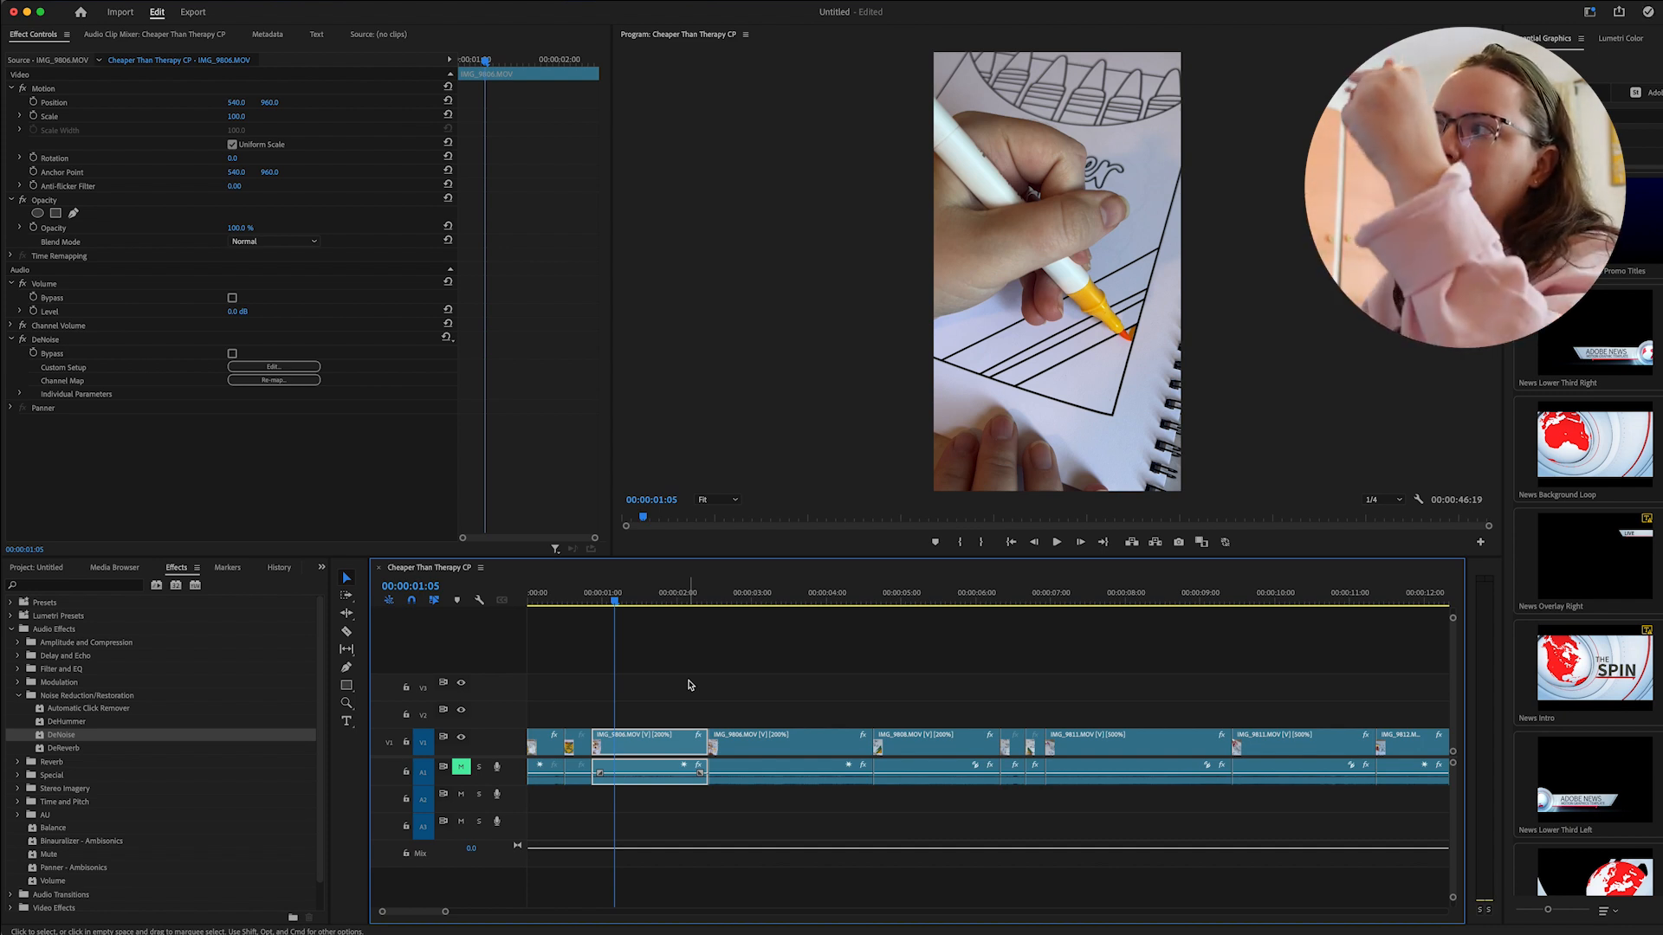
{"action": "key", "text": "space"}
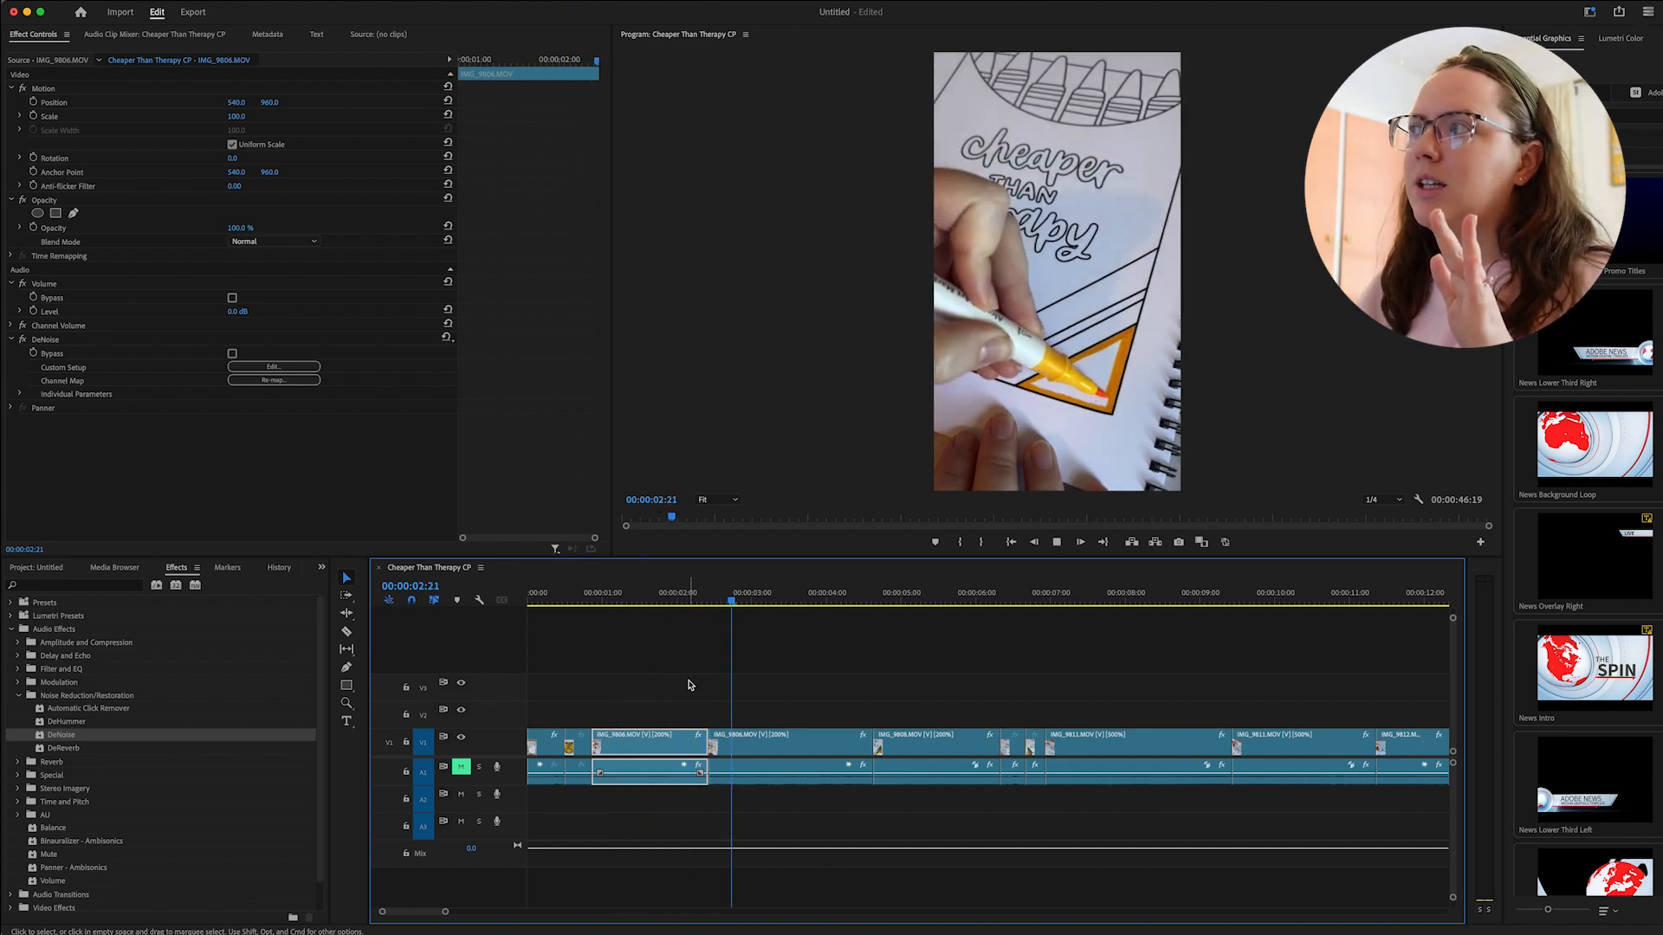
{"action": "key", "text": "space"}
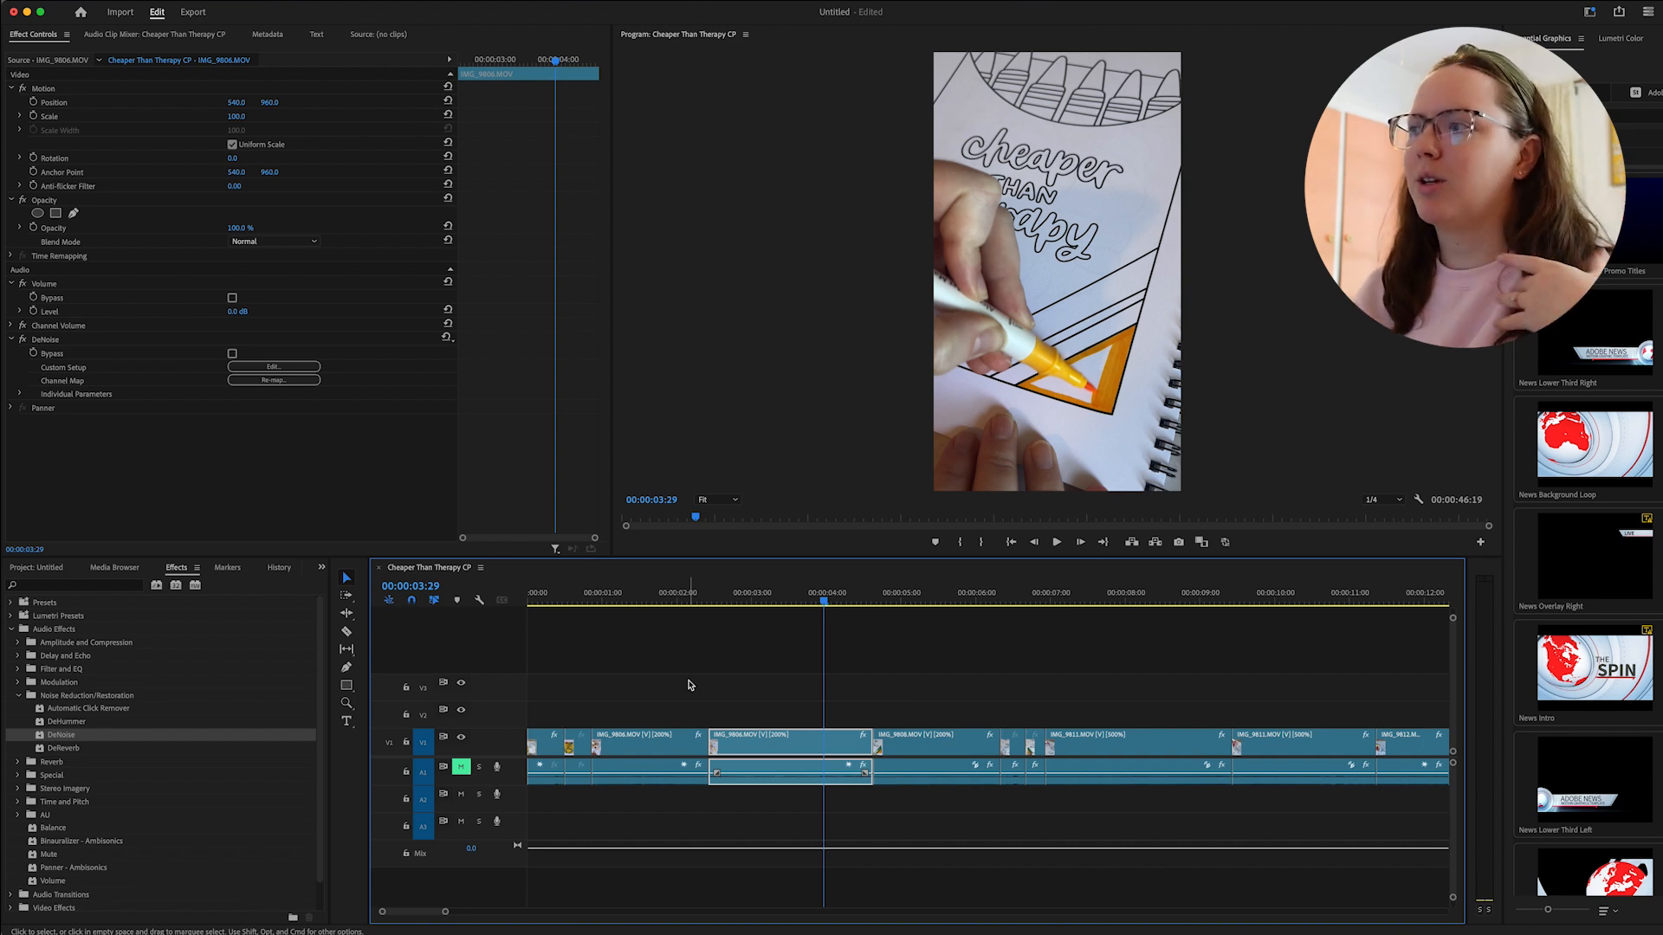
{"action": "key", "text": "space"}
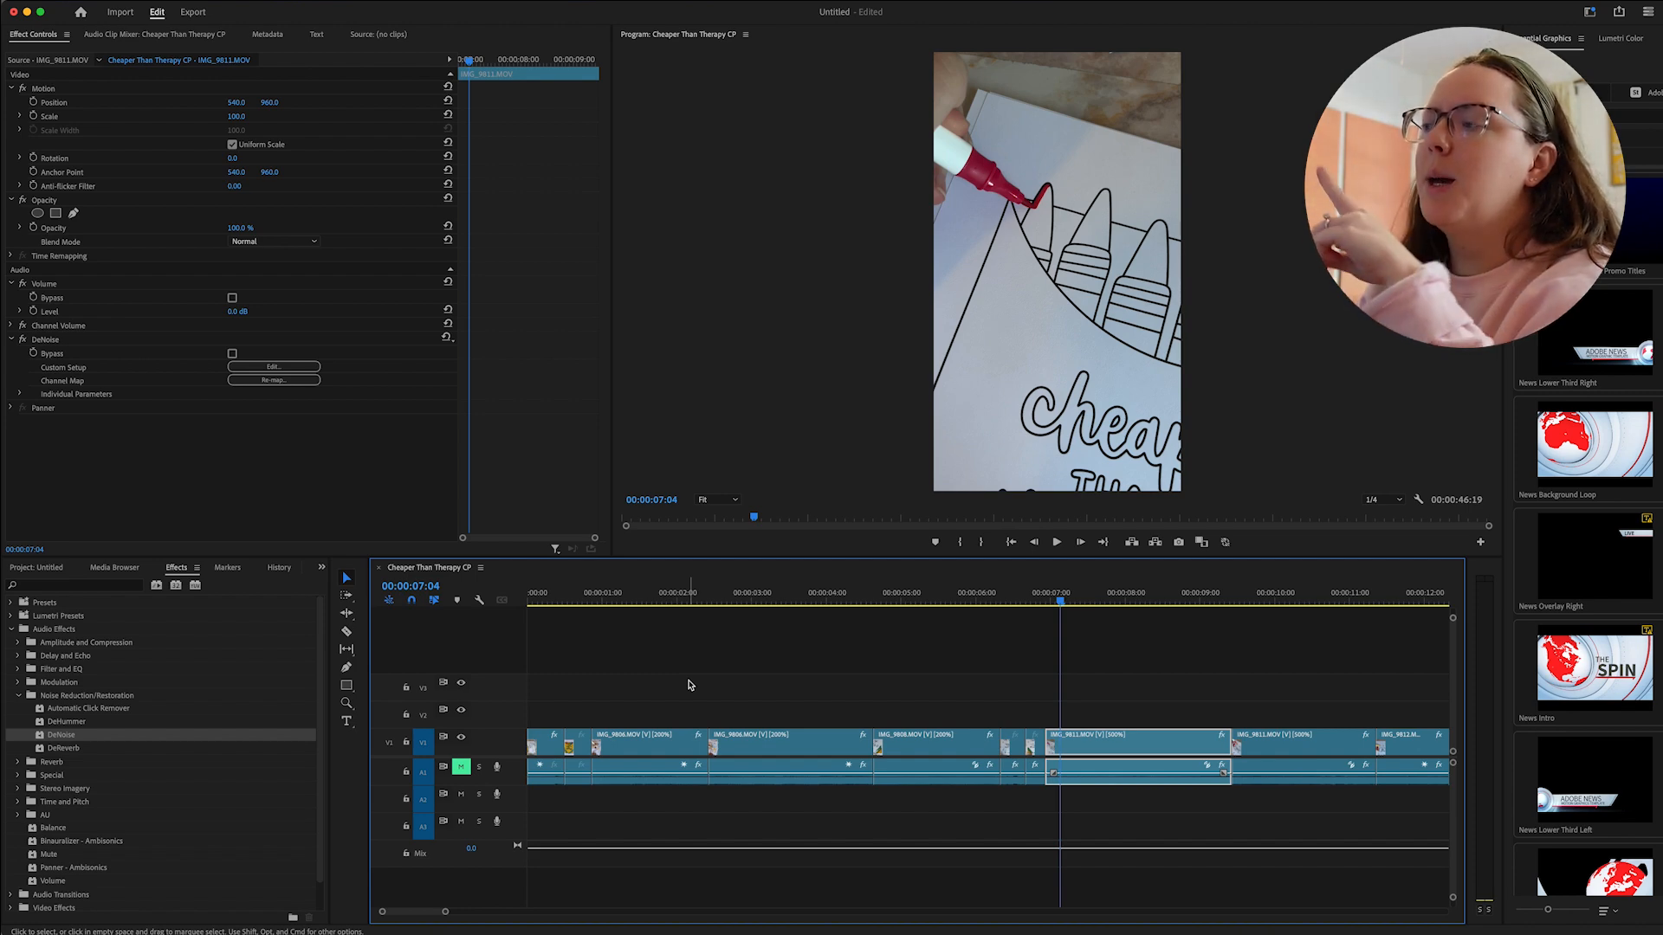
Examine the starts of the crayon-tip coloring pieces, including those at about 00:00:09:21 and 00:00:13:28.
{"action": "scroll", "coordinate": [689, 685], "scroll_direction": "right", "scroll_amount": 5}
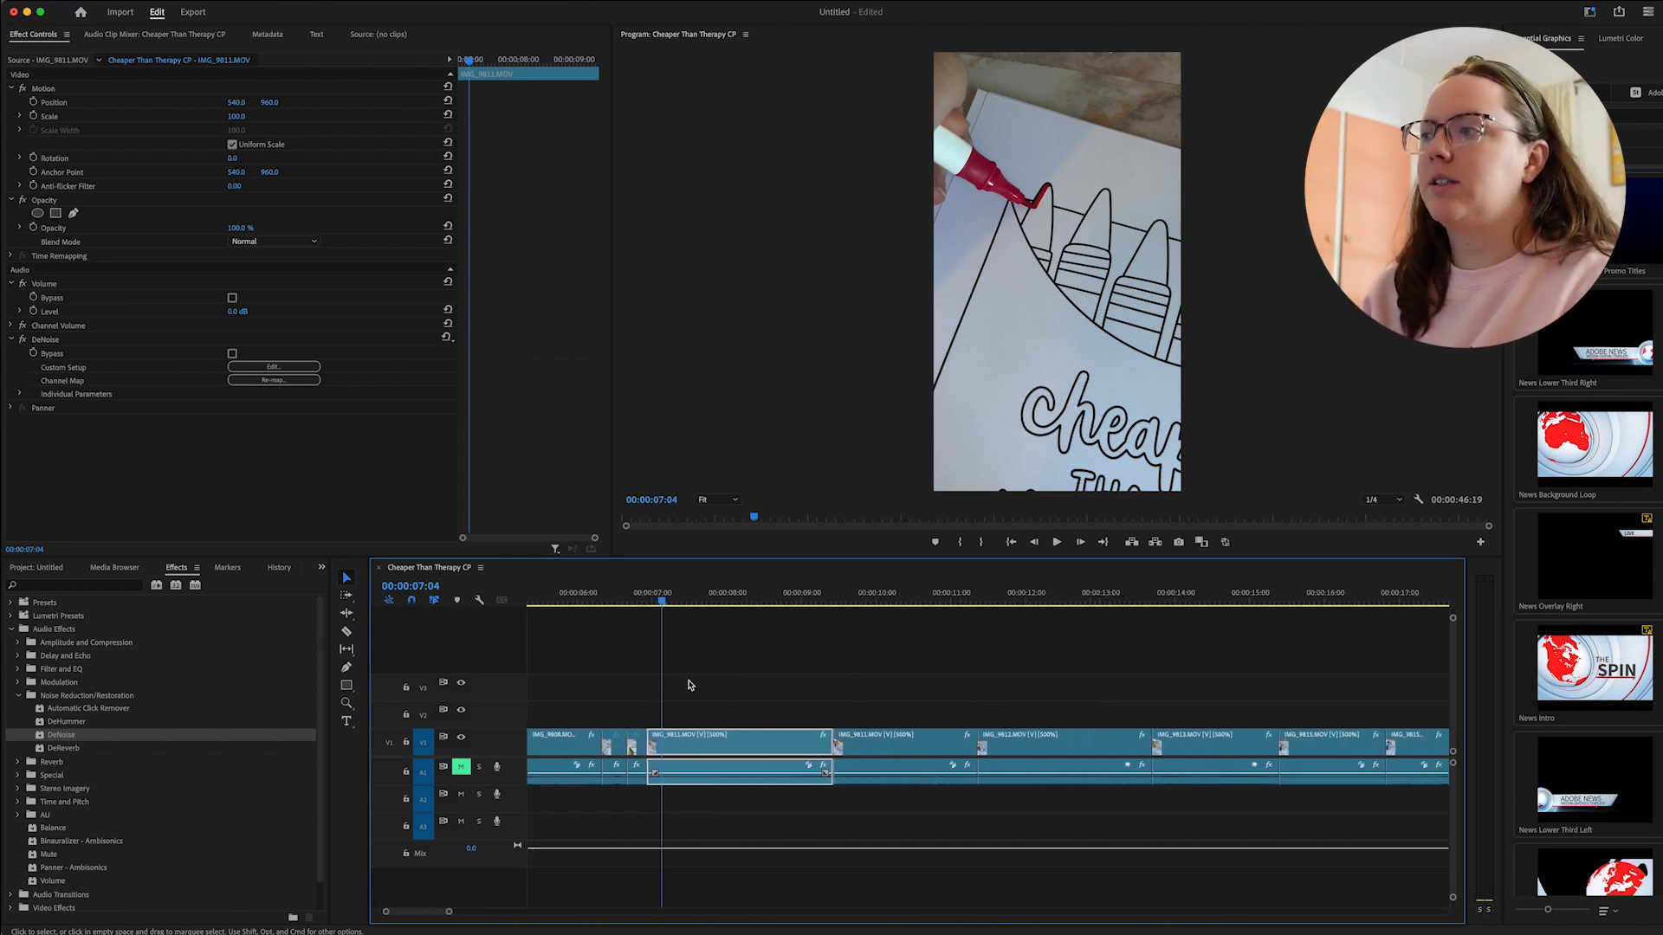
{"action": "scroll", "coordinate": [689, 685], "scroll_direction": "right", "scroll_amount": 2}
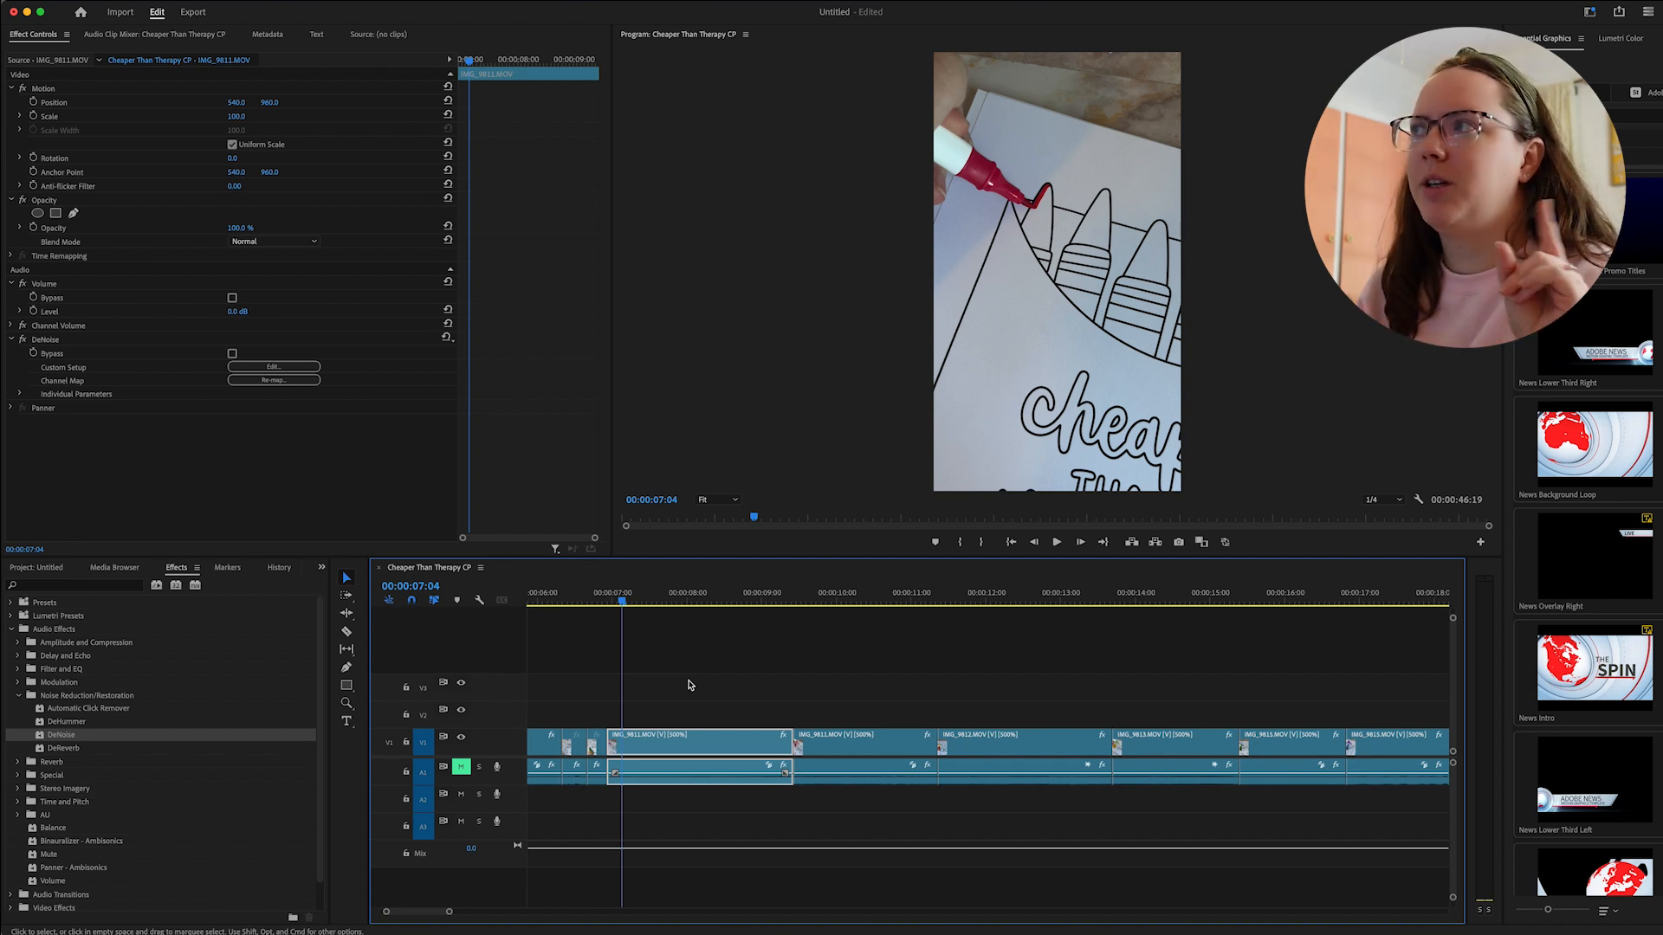
{"action": "left_click", "coordinate": [817, 717]}
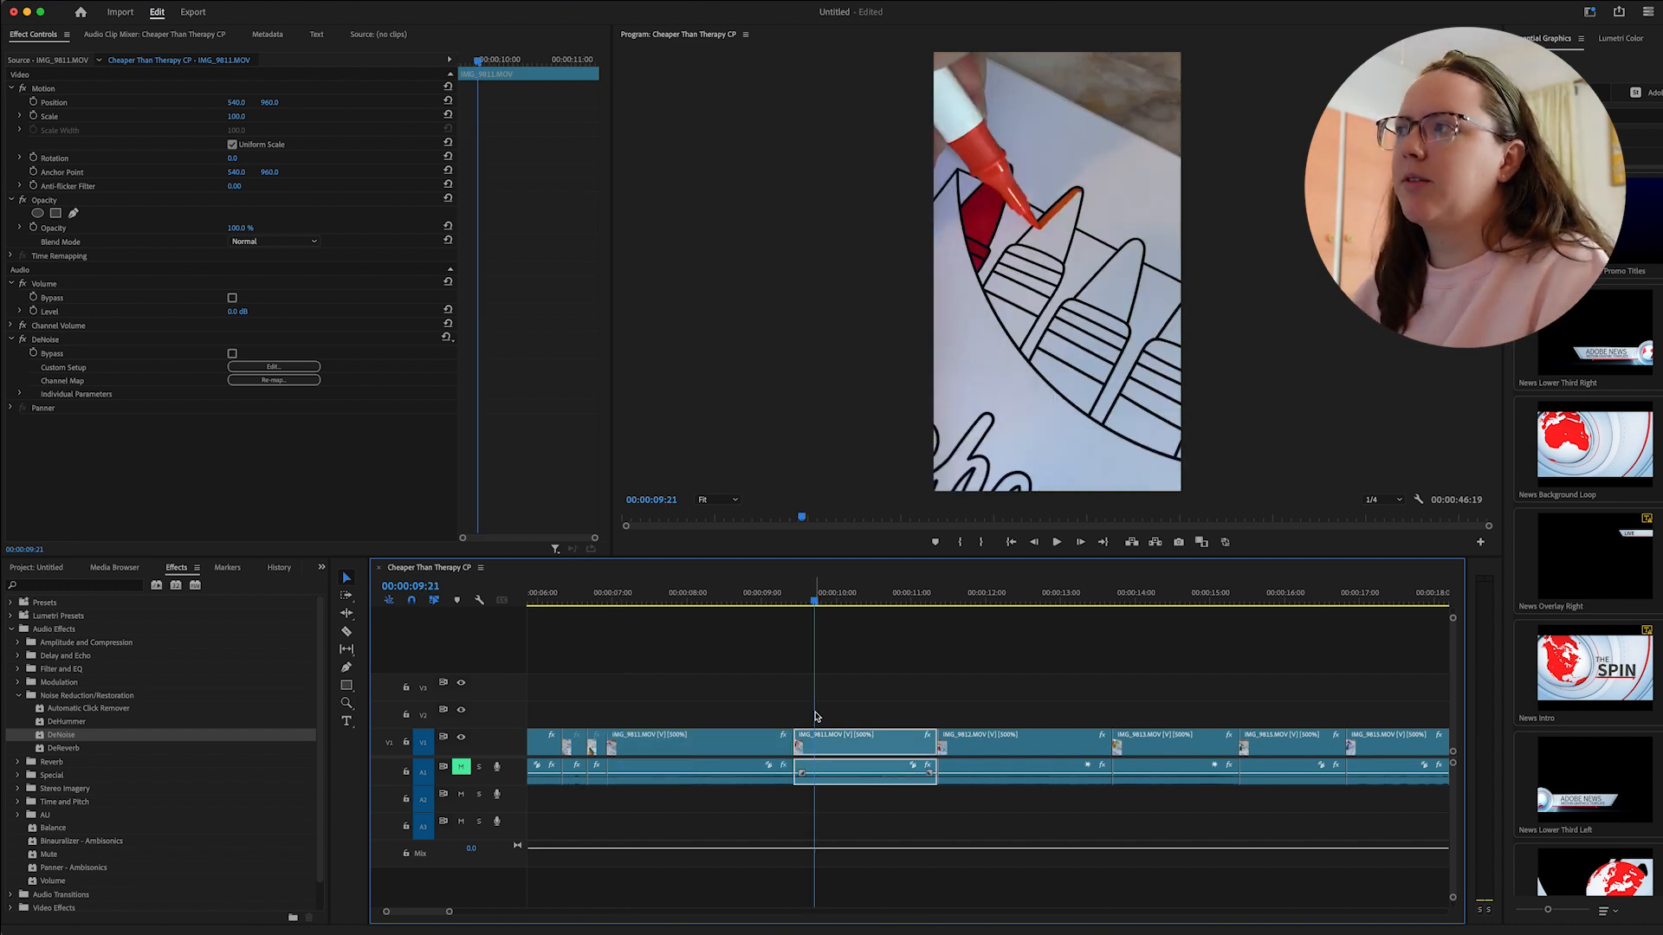
{"action": "left_click", "coordinate": [964, 717]}
{"action": "left_click", "coordinate": [1132, 721]}
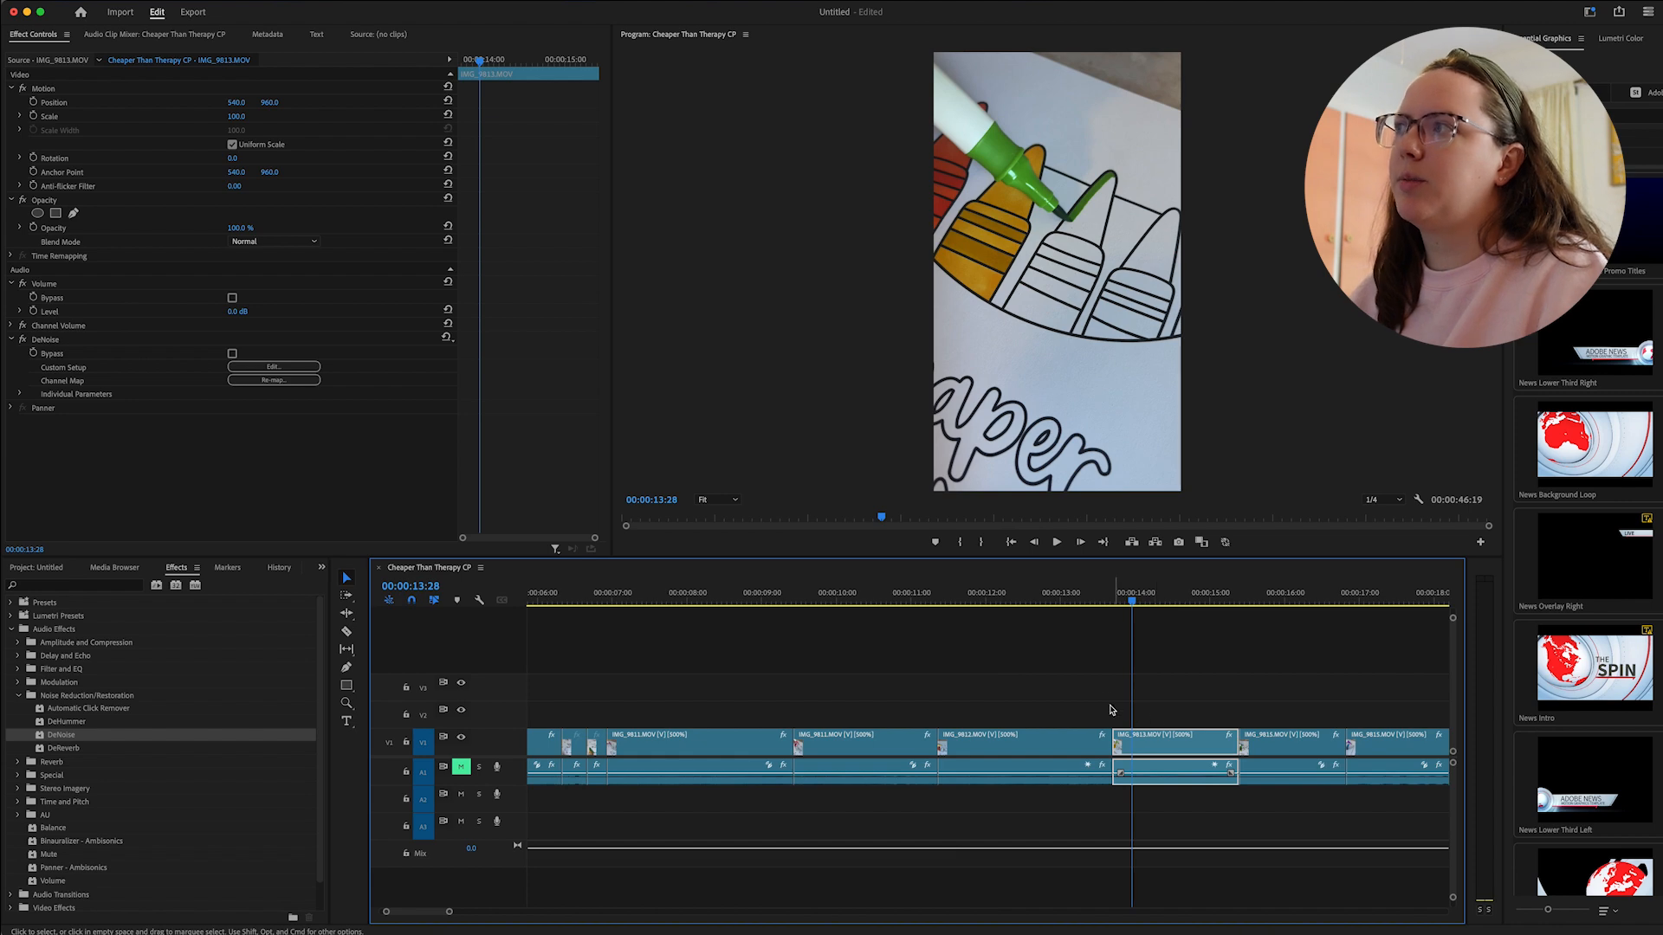
{"action": "scroll", "coordinate": [1108, 693], "scroll_direction": "right", "scroll_amount": 15}
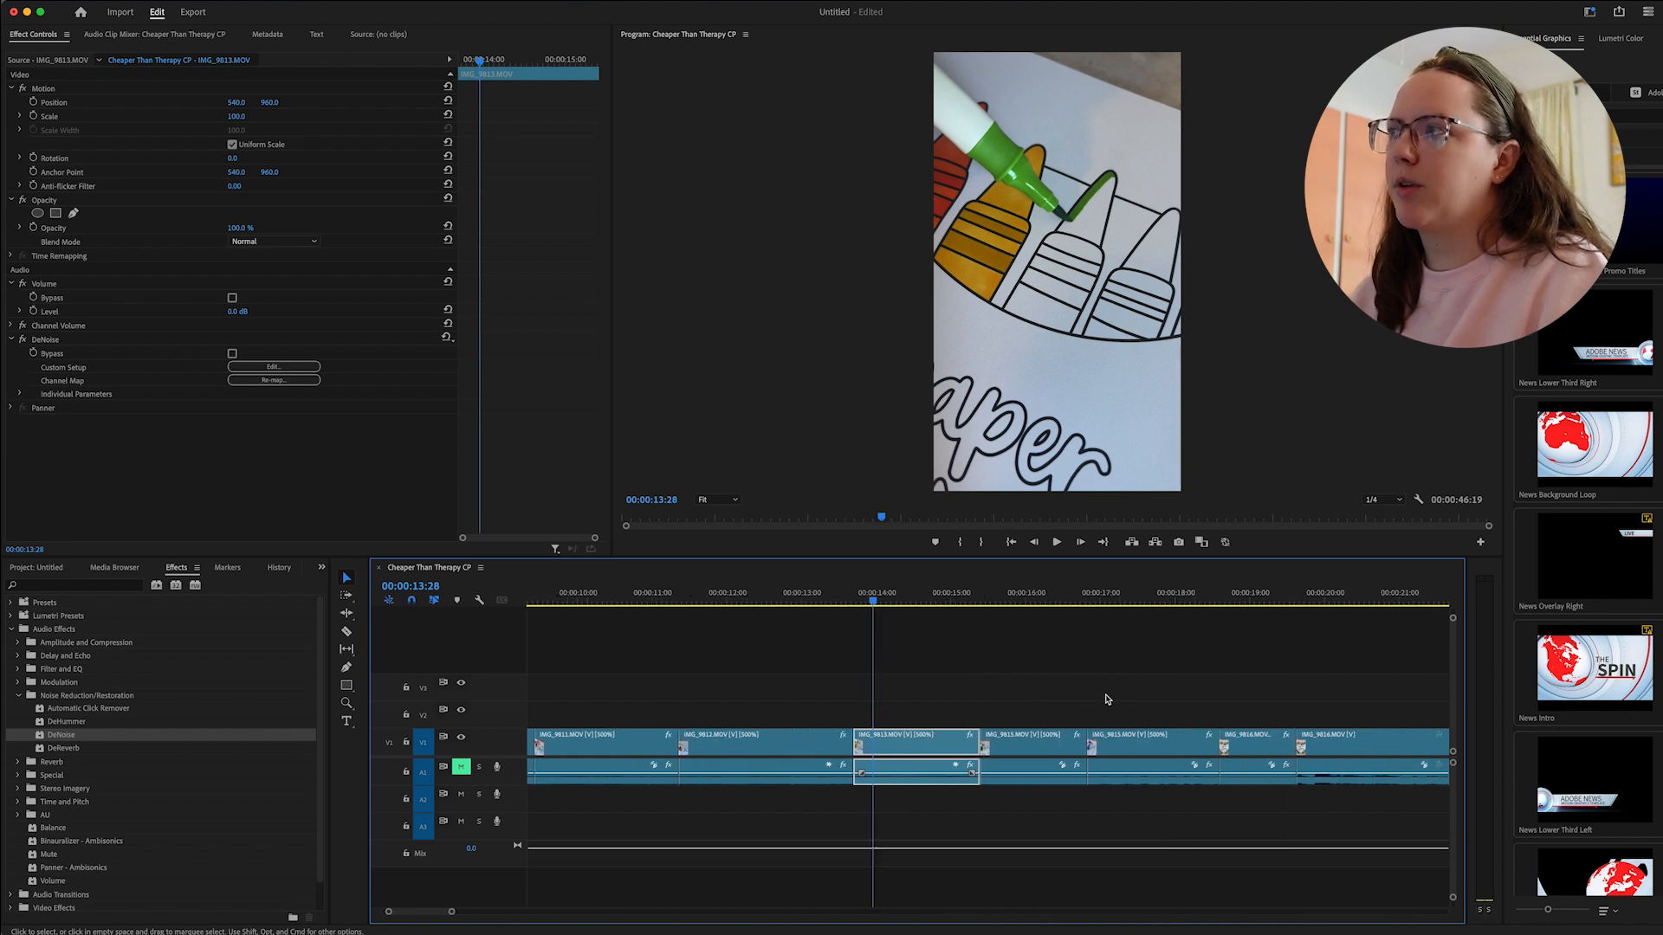
{"action": "left_click", "coordinate": [924, 708]}
Scrub through the IMG_9818.MOV pieces from 00:00:29:28 to 00:00:35:09 to review the yellow coloring passages.
{"action": "left_click_drag", "start_coordinate": [735, 601], "coordinate": [891, 616]}
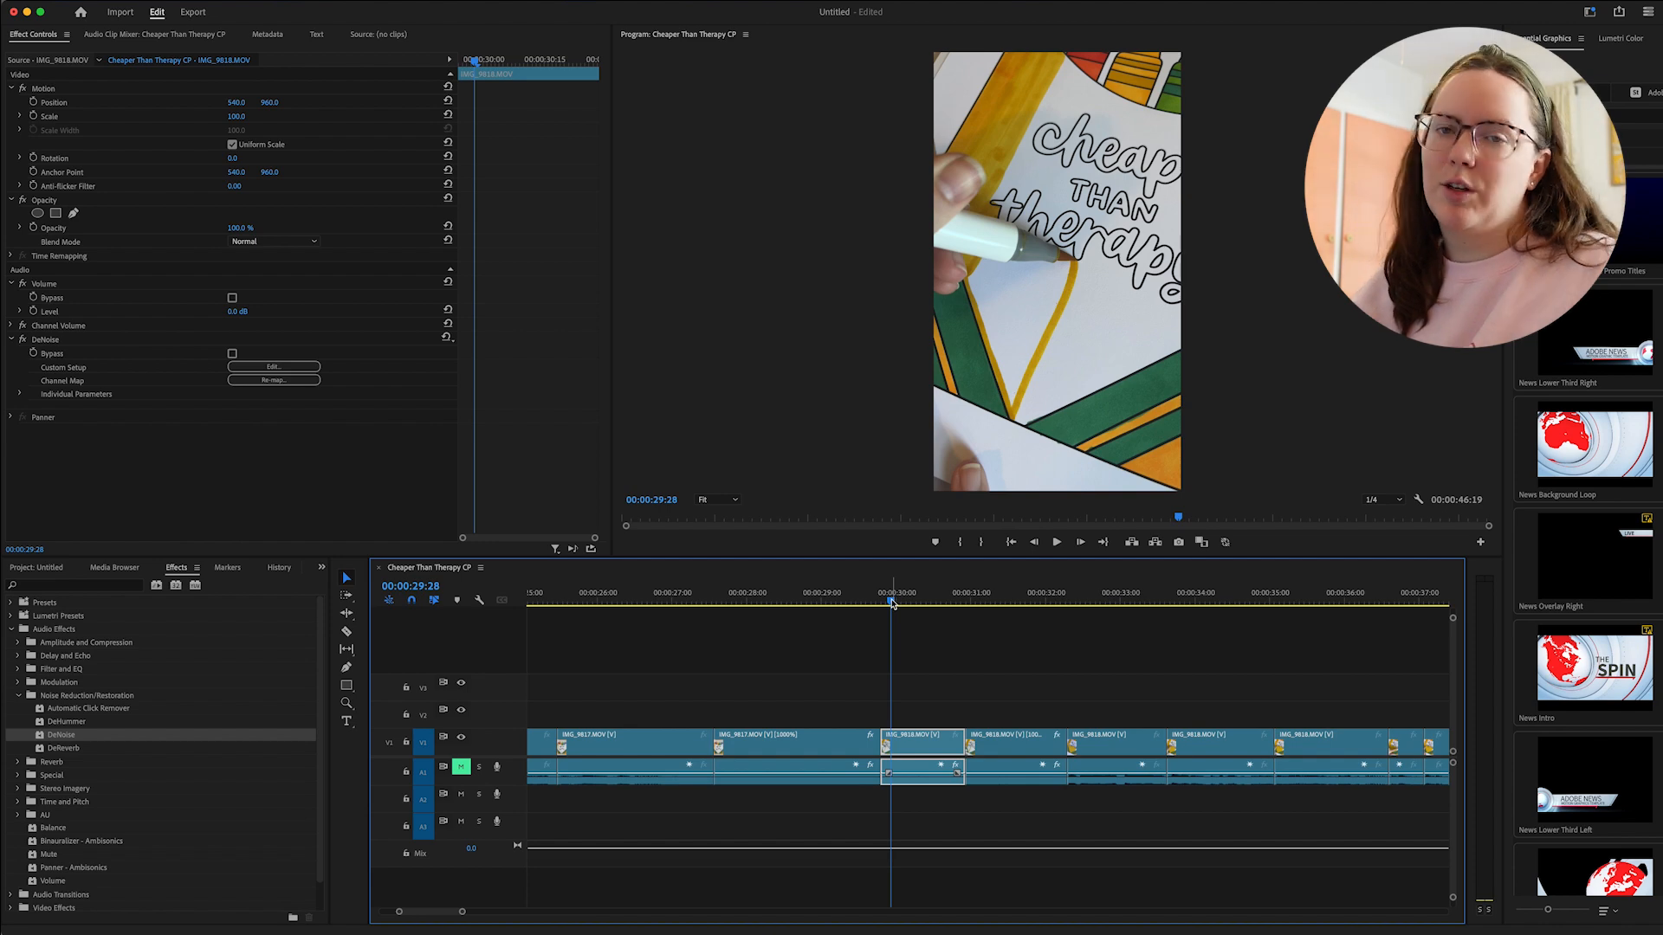
{"action": "left_click_drag", "start_coordinate": [892, 604], "coordinate": [1043, 604]}
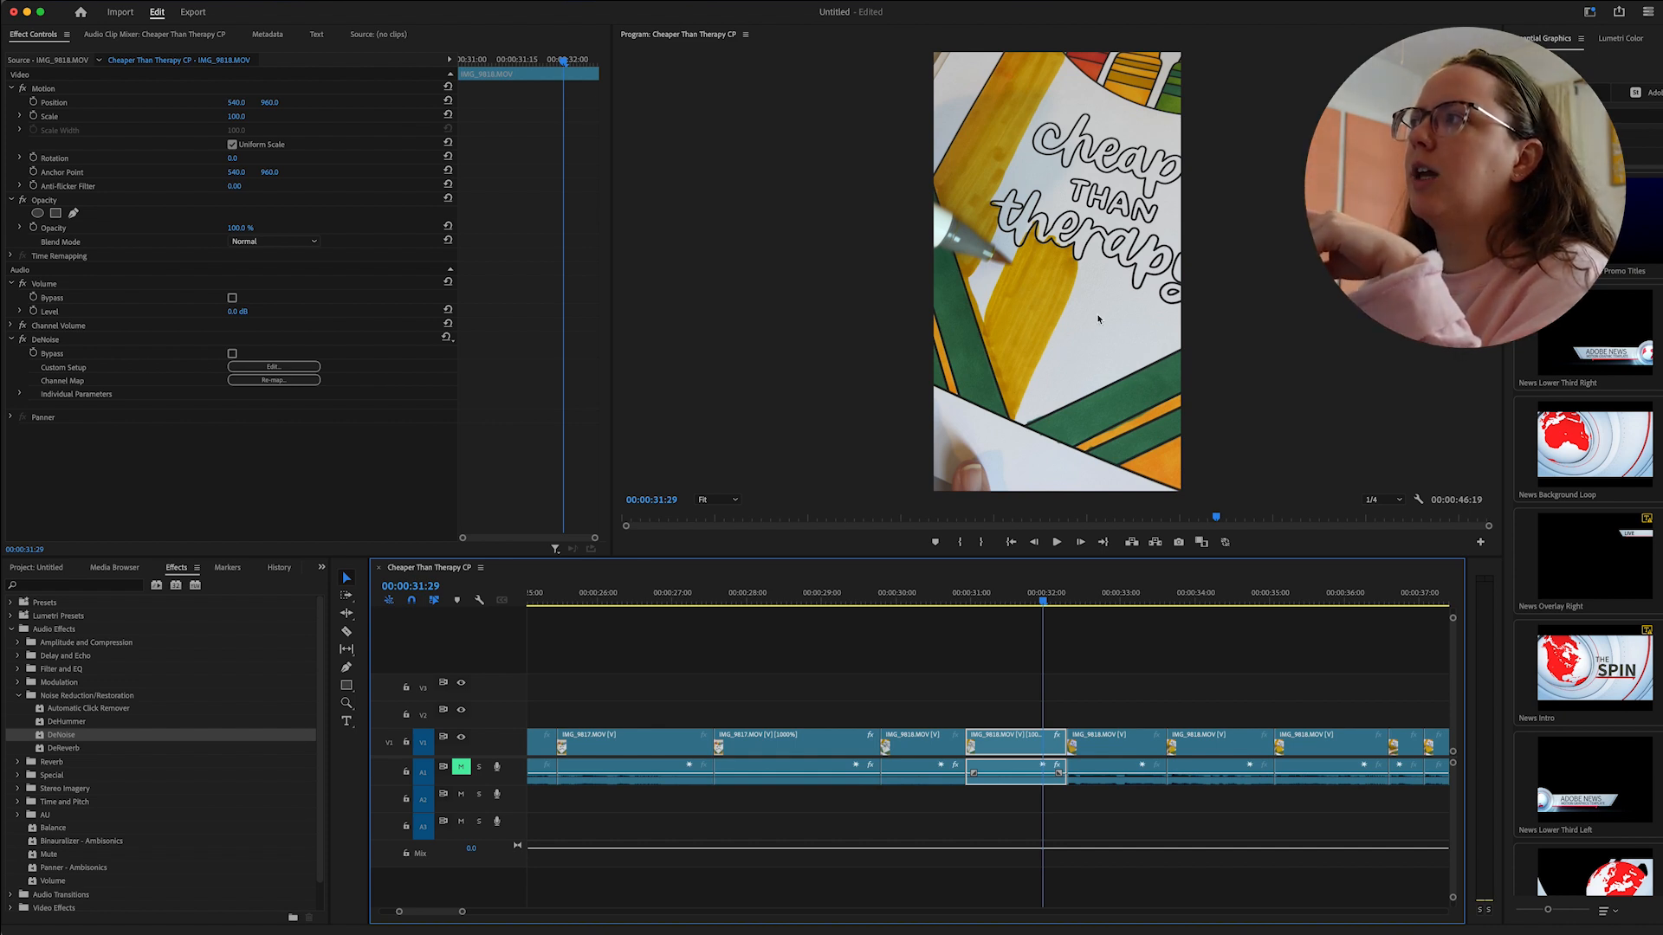
{"action": "left_click_drag", "start_coordinate": [1046, 600], "coordinate": [1074, 600]}
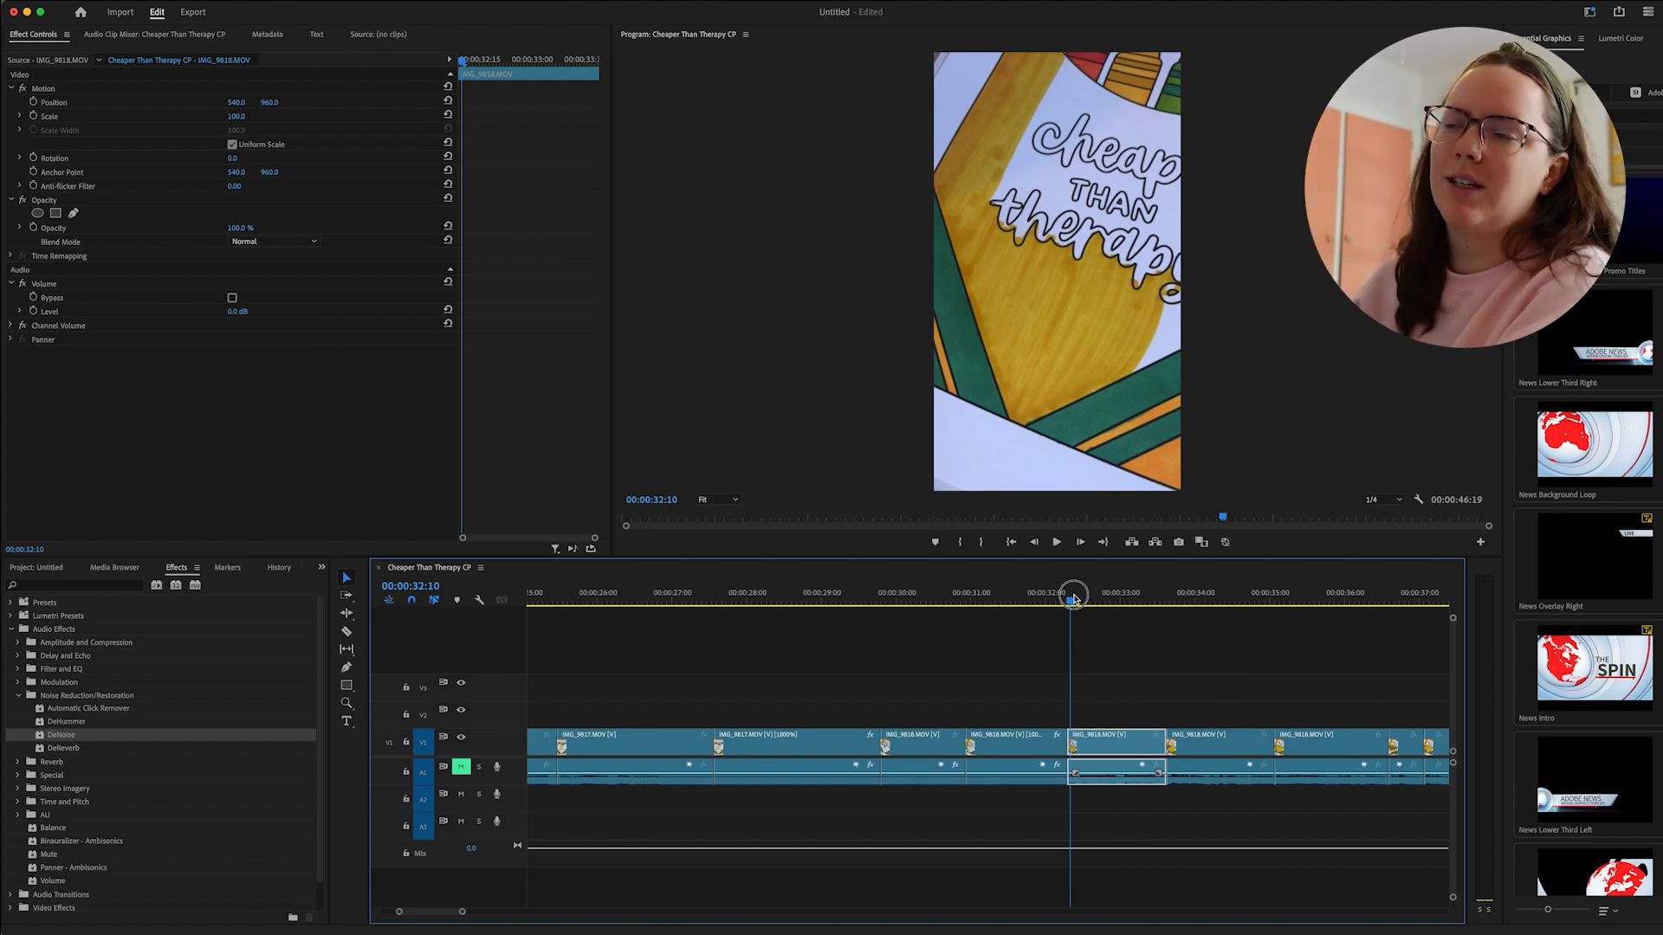
{"action": "left_click_drag", "start_coordinate": [1074, 599], "coordinate": [1295, 613]}
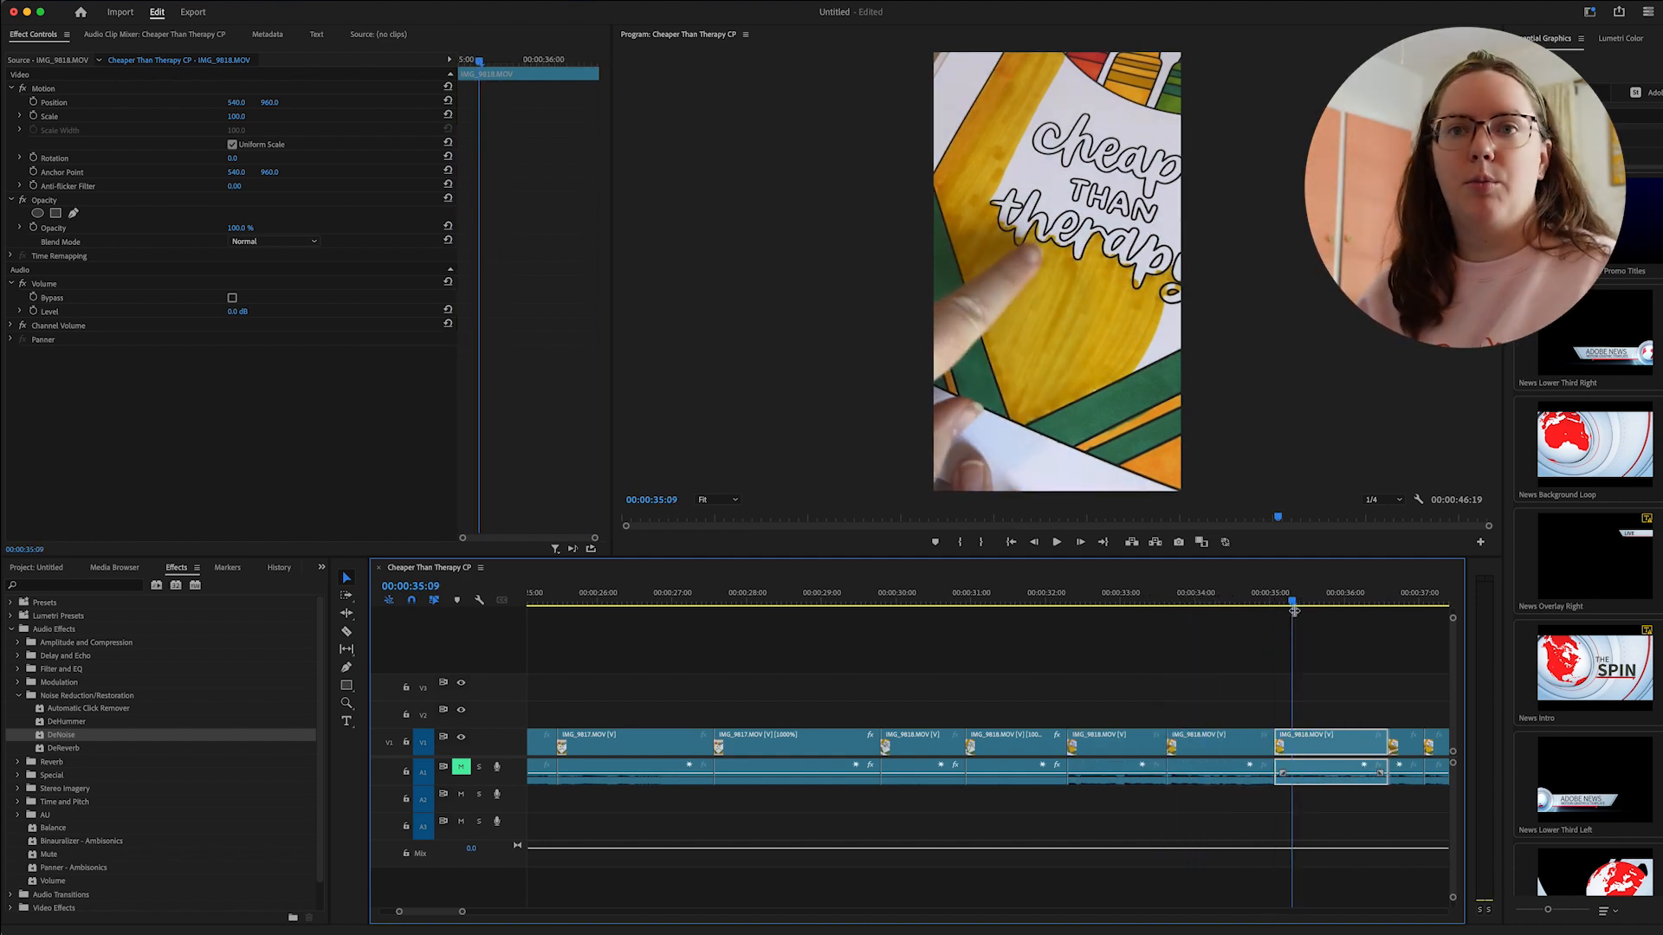
Scrub on through the purple-labelled IMG_9823.MOV lettering pieces from about 00:00:38:12 to the clips that follow.
{"action": "scroll", "coordinate": [1294, 611], "scroll_direction": "right", "scroll_amount": 6}
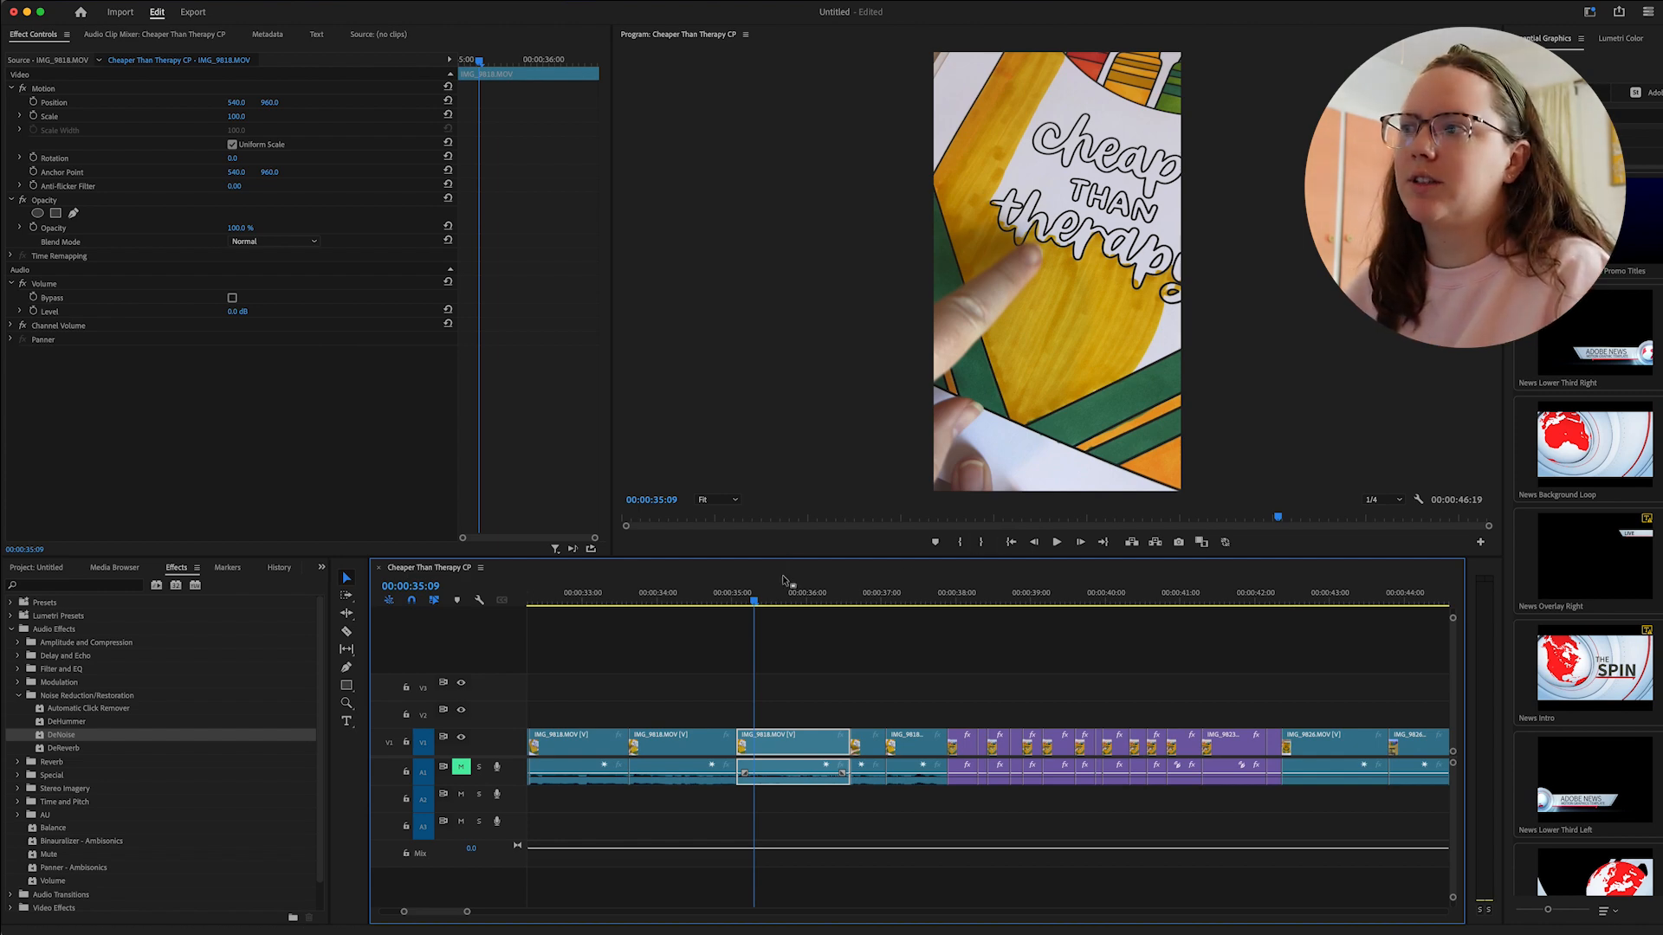
{"action": "left_click_drag", "start_coordinate": [757, 601], "coordinate": [987, 596]}
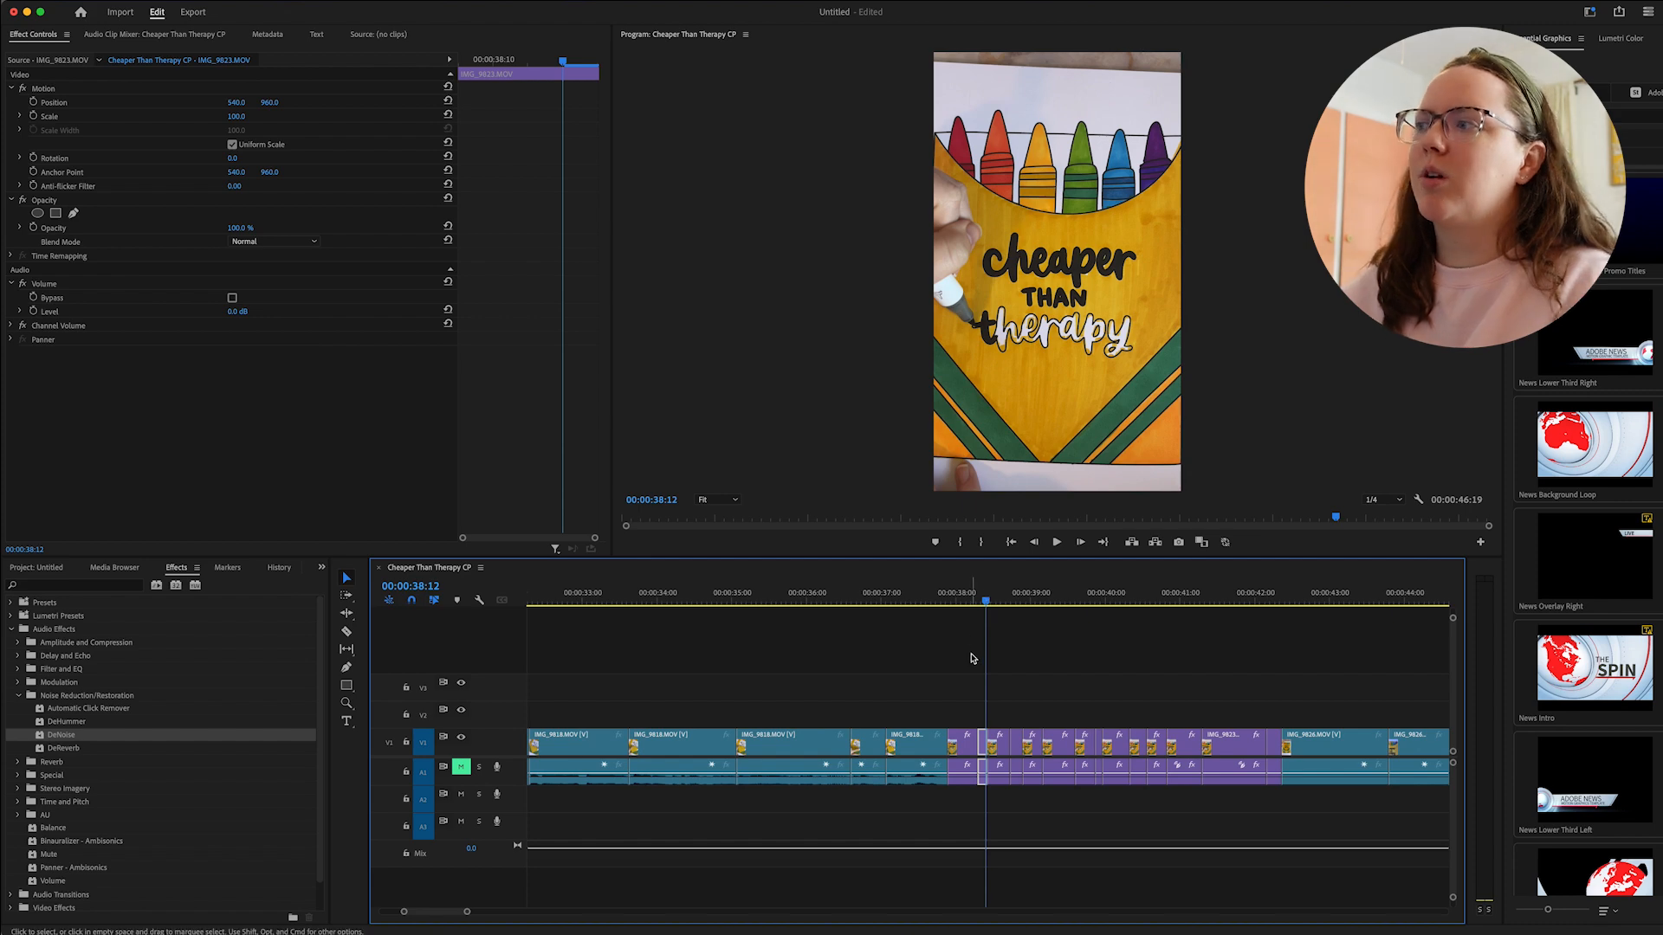
{"action": "left_click", "coordinate": [1278, 607]}
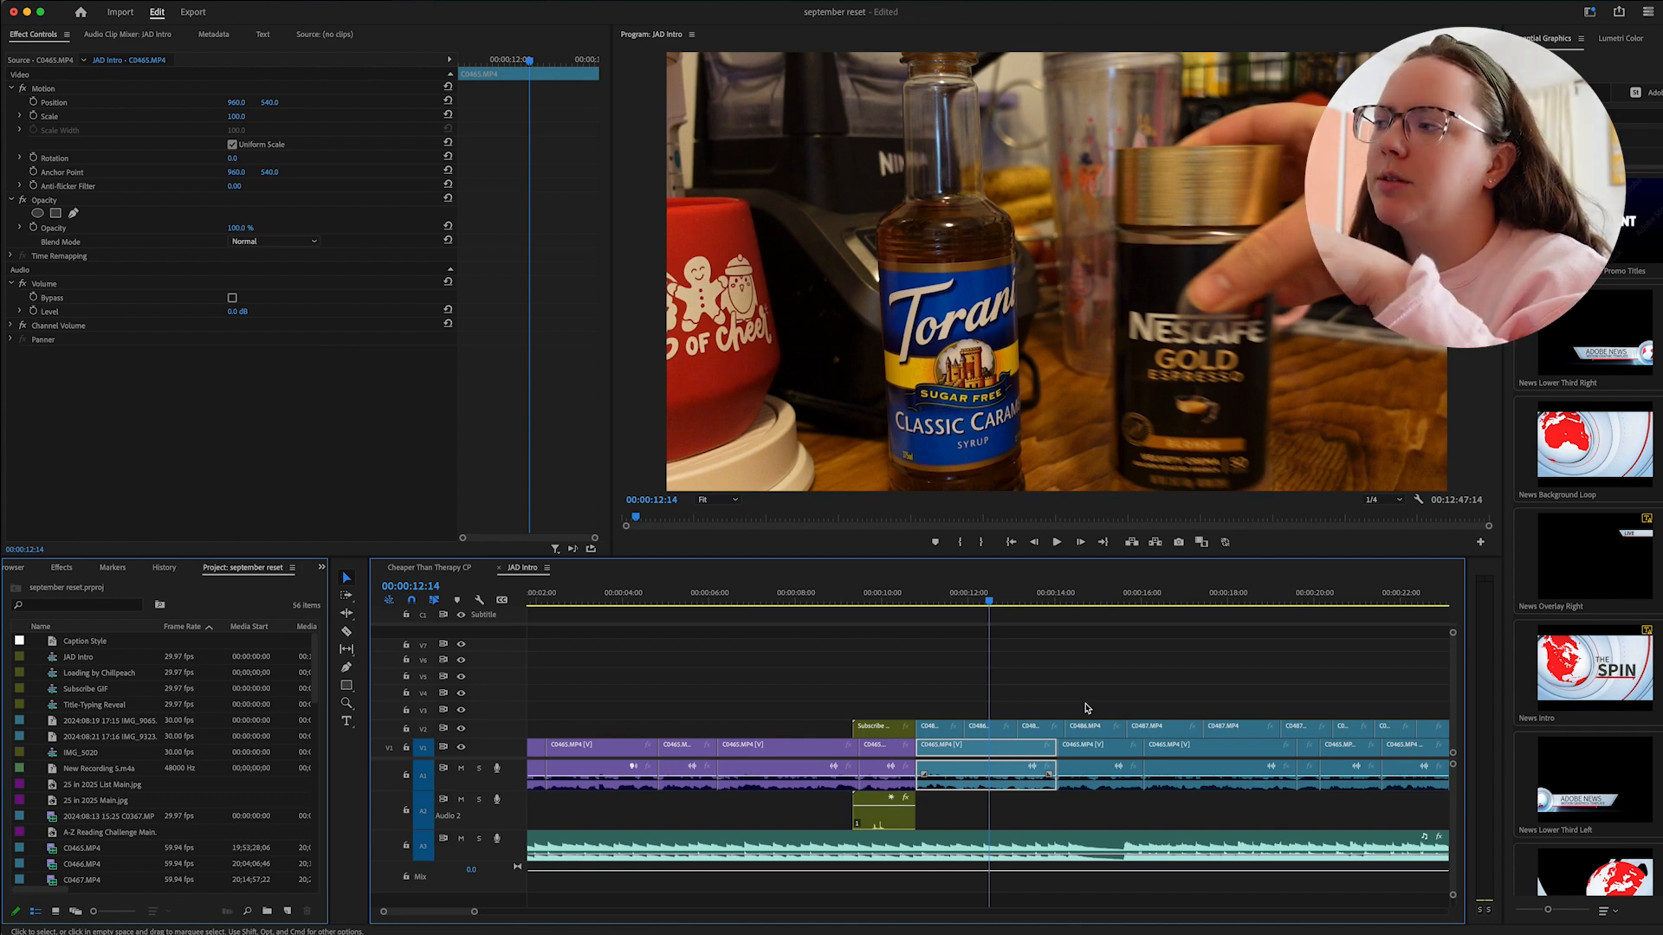
Look over the layered clips in the JAD Intro sequence and select the C0465.MP4 clip at about 00:00:12:14.
{"action": "left_click", "coordinate": [1087, 708]}
{"action": "scroll", "coordinate": [647, 700], "scroll_direction": "right", "scroll_amount": 4}
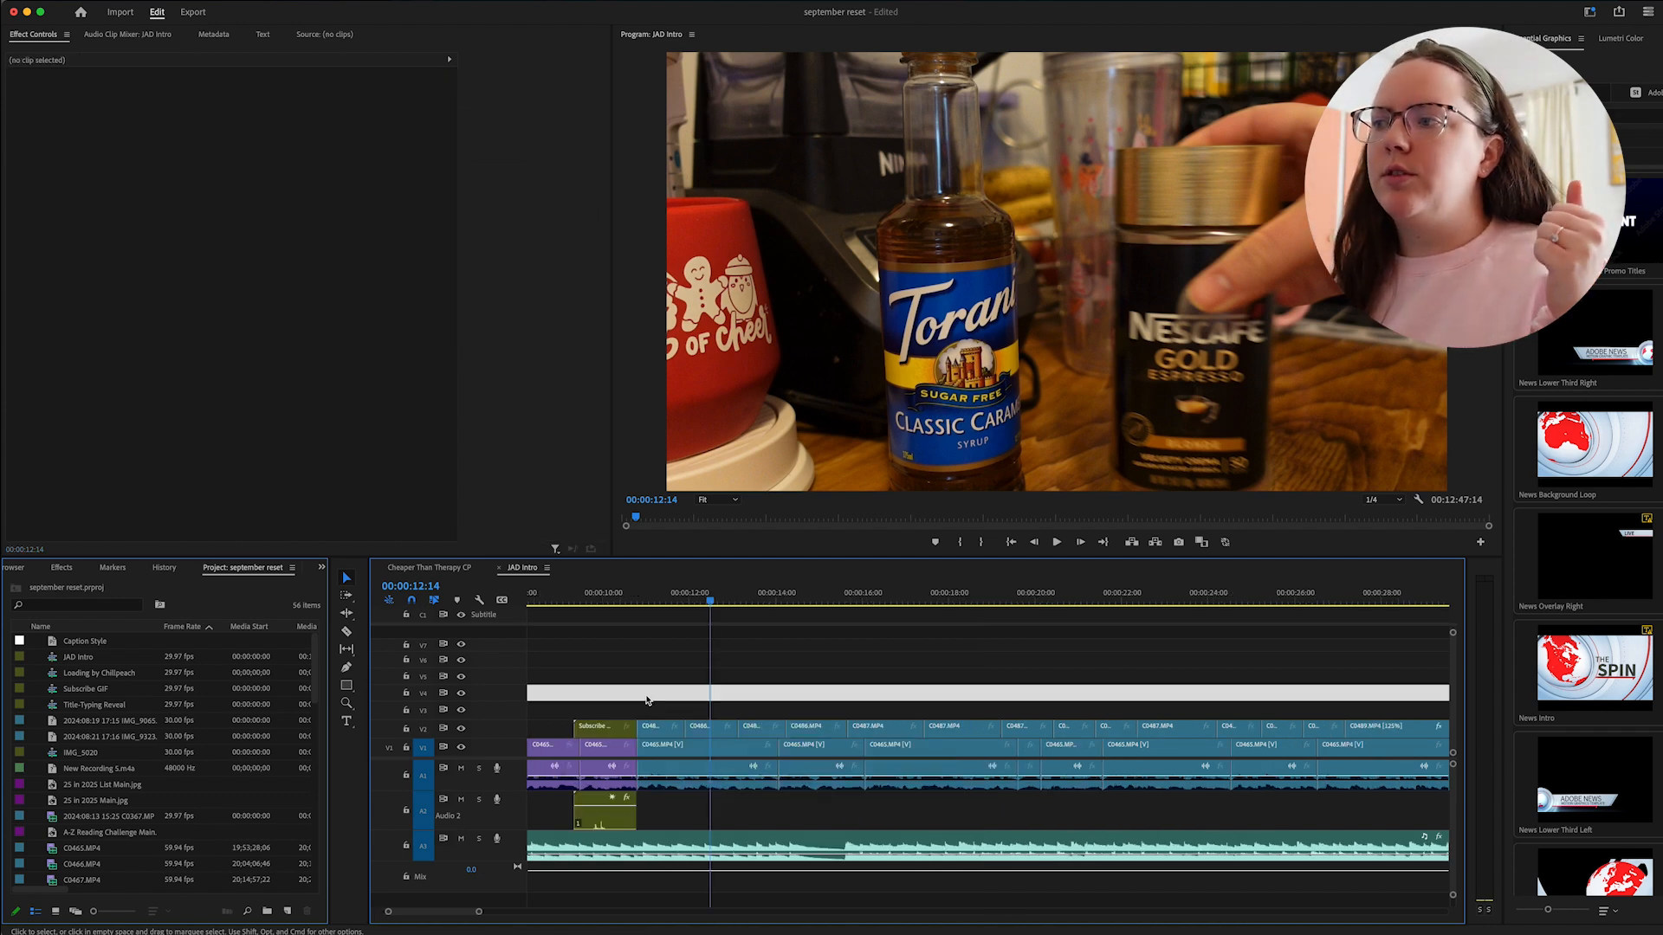
{"action": "scroll", "coordinate": [652, 733], "scroll_direction": "left", "scroll_amount": 4}
{"action": "left_click", "coordinate": [946, 750]}
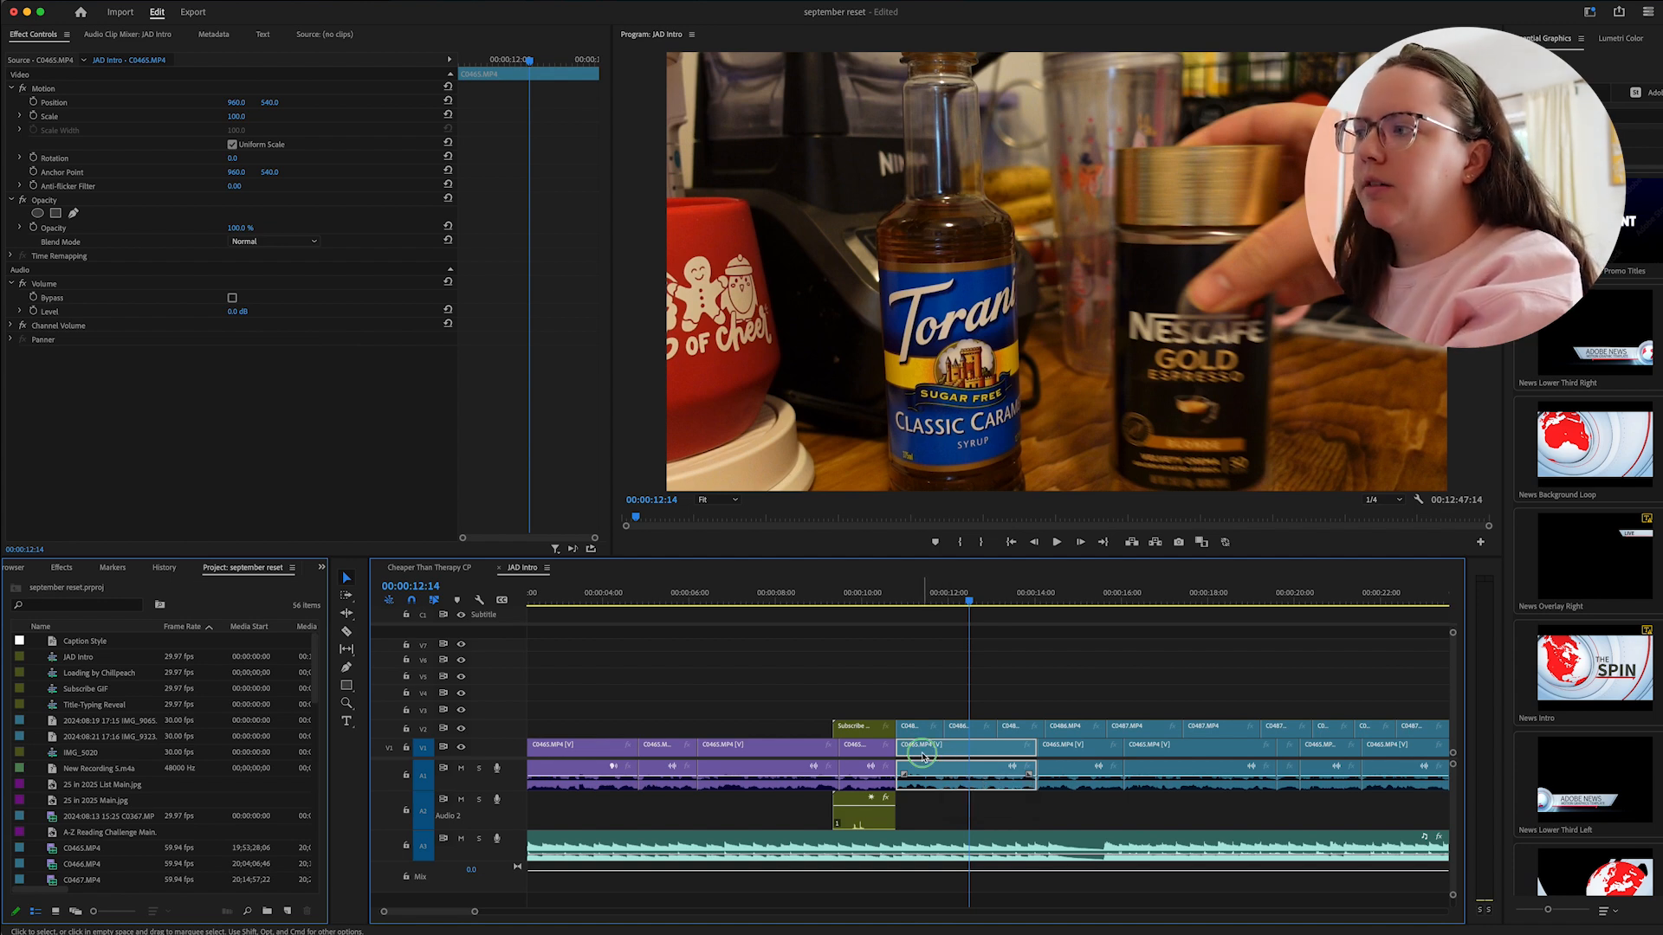
Try unlinking the C0465.MP4 clip at about 00:00:12:14 and deleting only its audio part.
{"action": "right_click", "coordinate": [923, 750]}
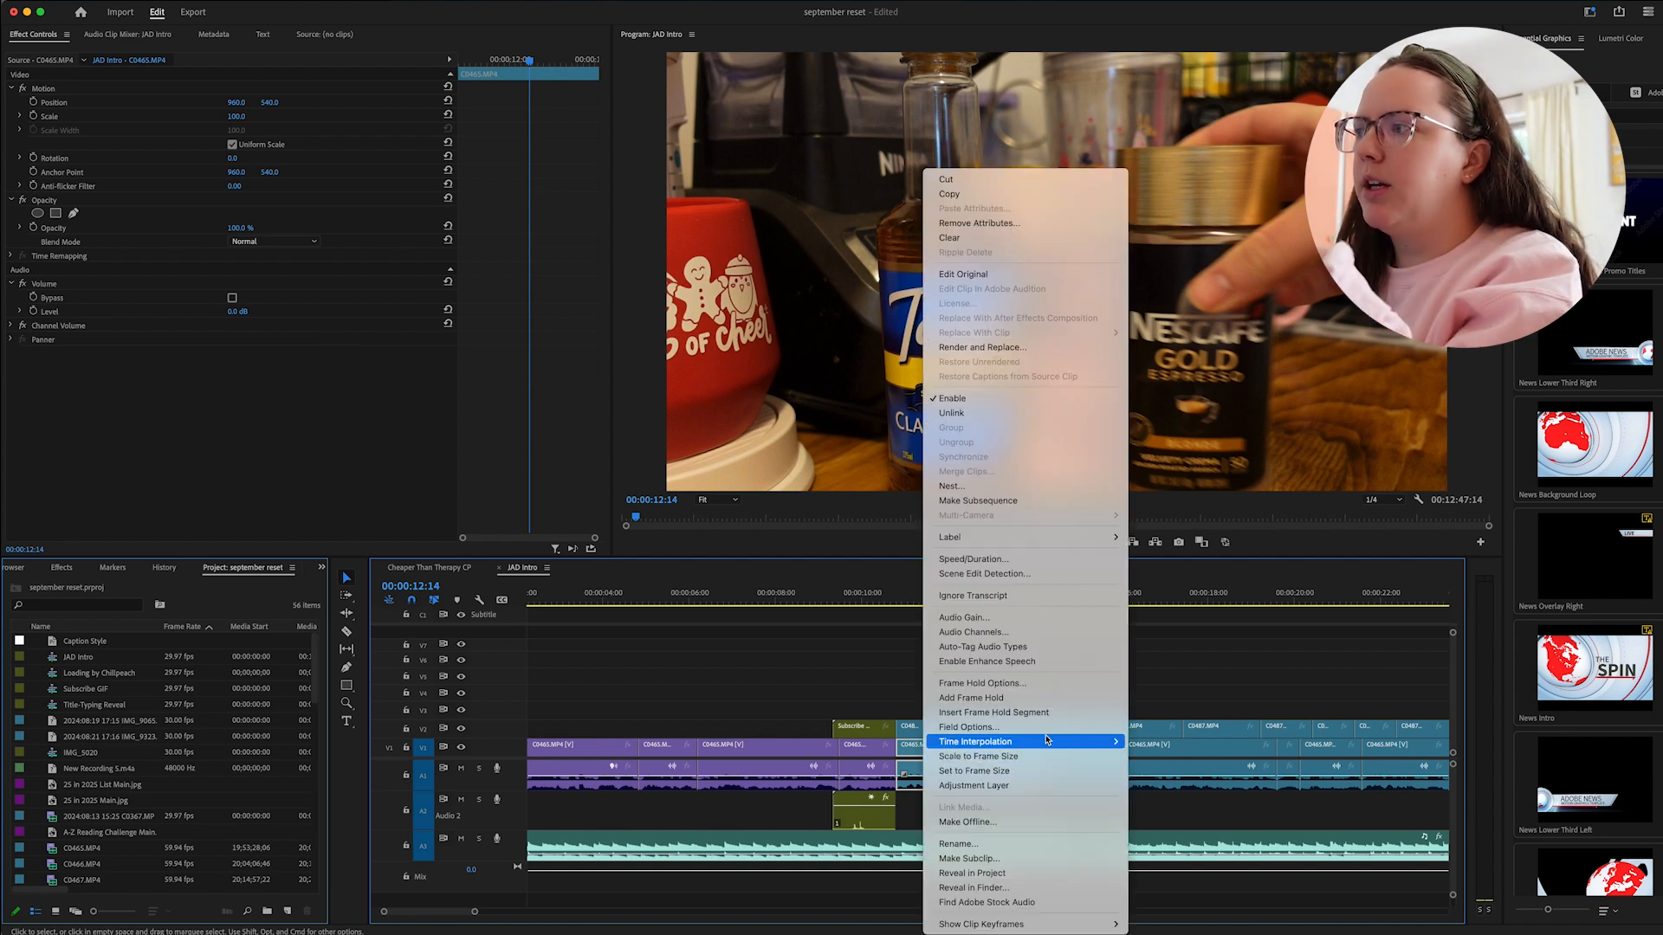
{"action": "left_click", "coordinate": [996, 413]}
{"action": "left_click", "coordinate": [943, 774]}
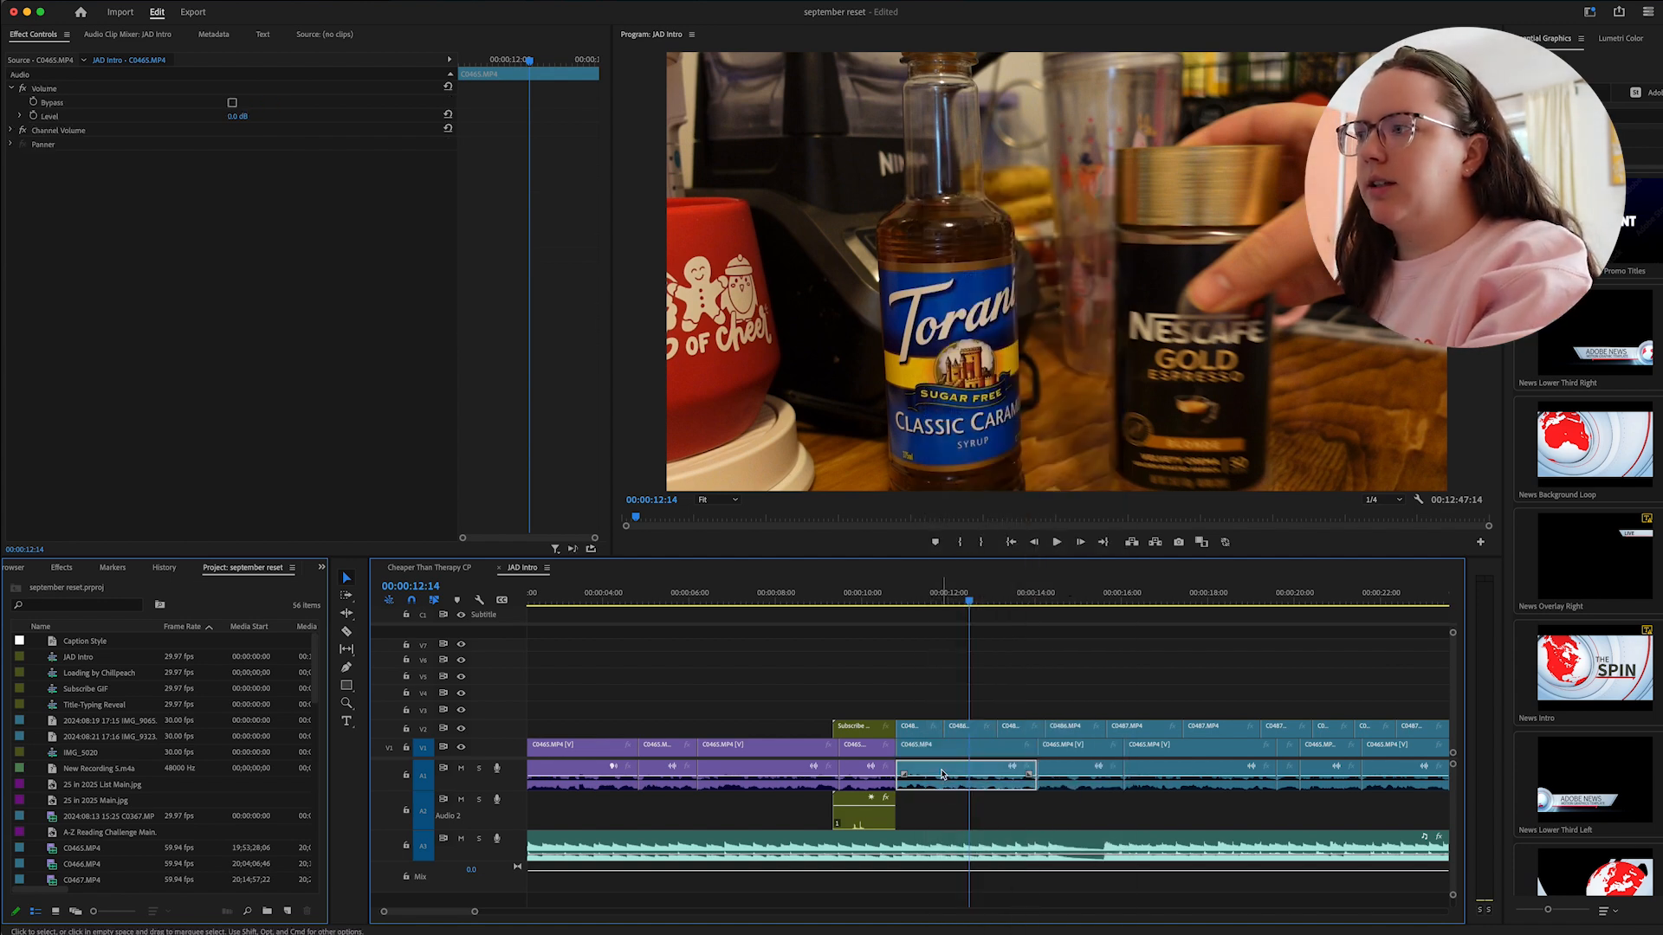
{"action": "key", "text": "Delete"}
{"action": "key", "text": "super+z"}
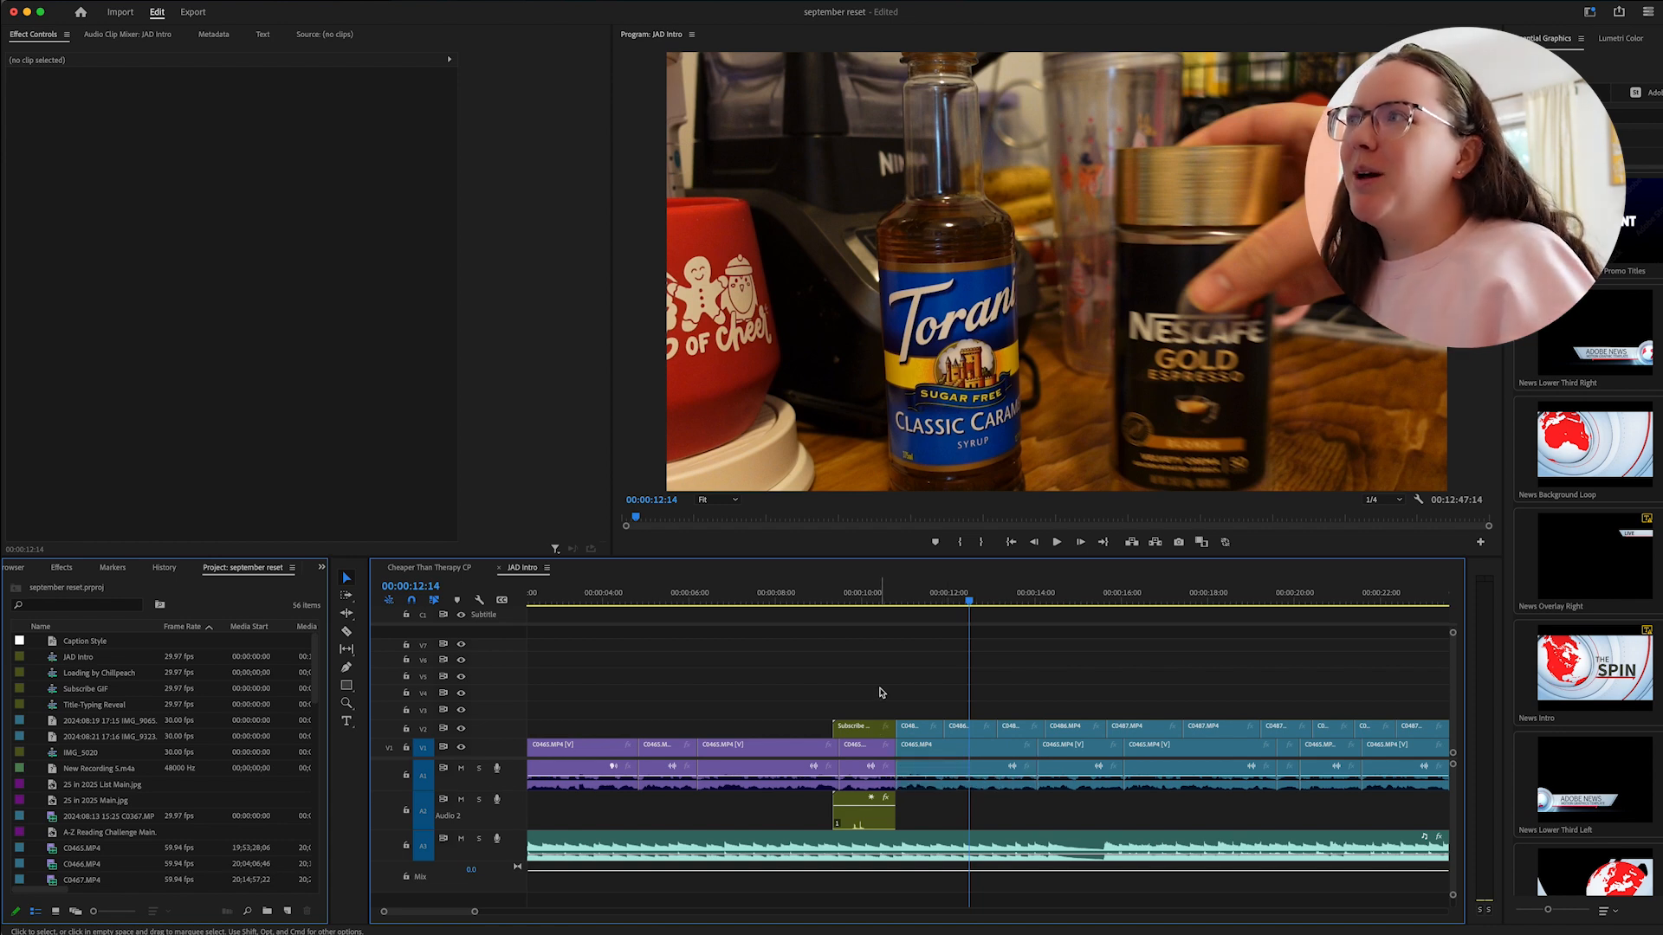
Try moving the first C0486.MP4 overlay clip to V4 above the Subscribe clip, and return it to its original spot on V2.
{"action": "left_click", "coordinate": [907, 728]}
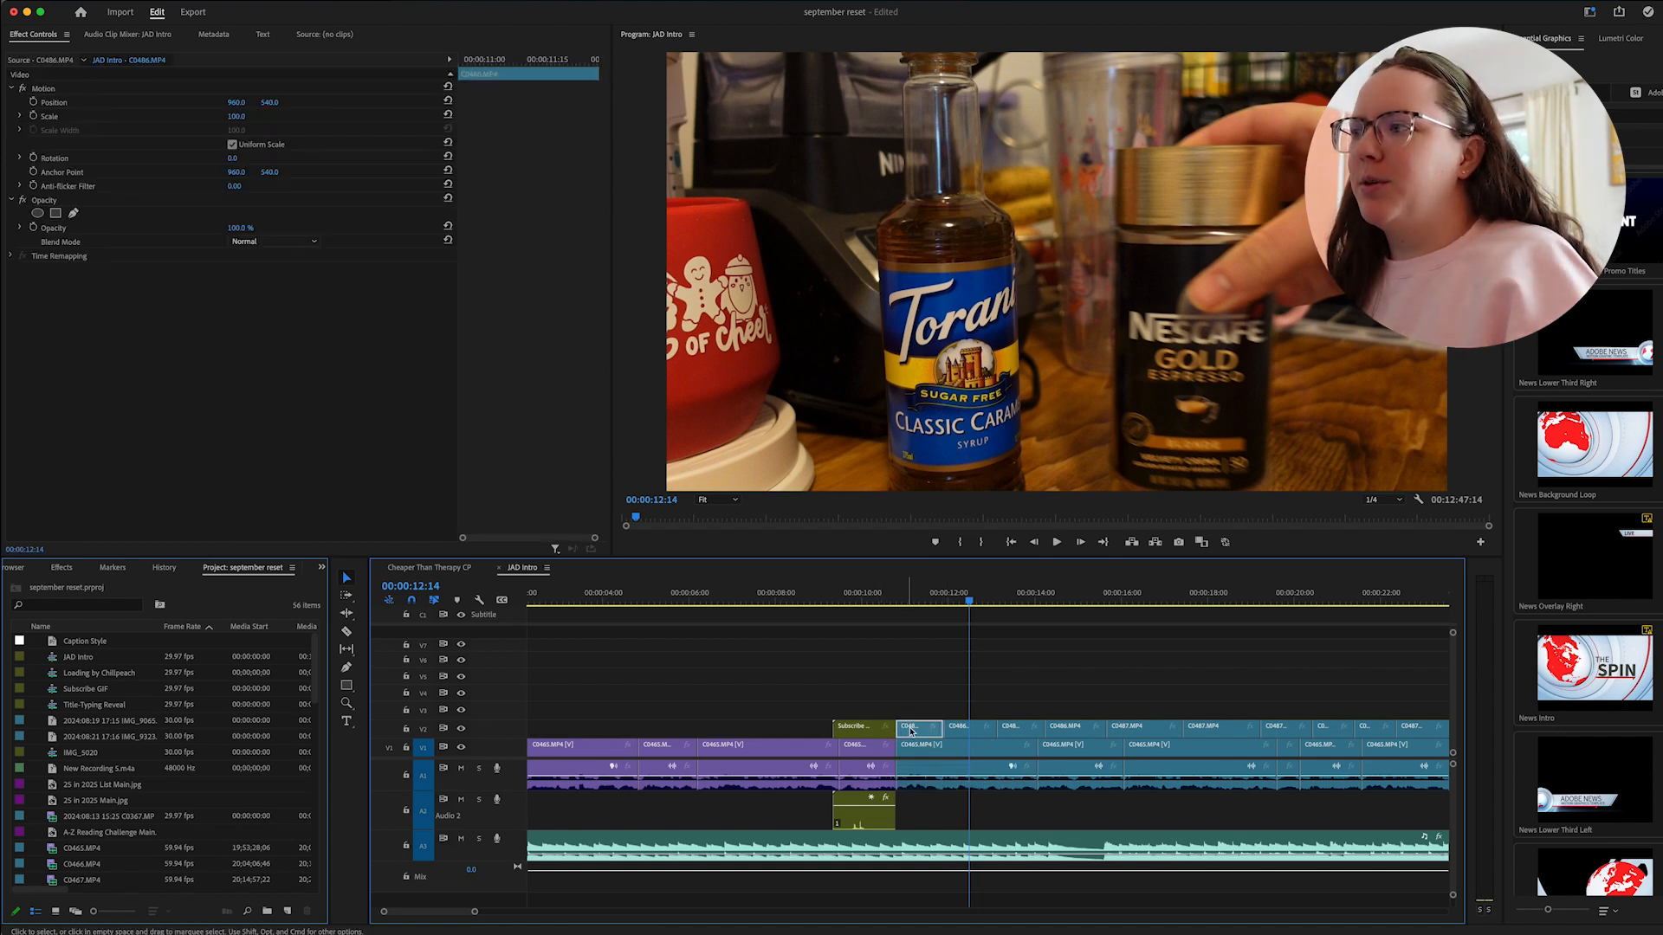
{"action": "left_click_drag", "start_coordinate": [915, 731], "coordinate": [844, 696]}
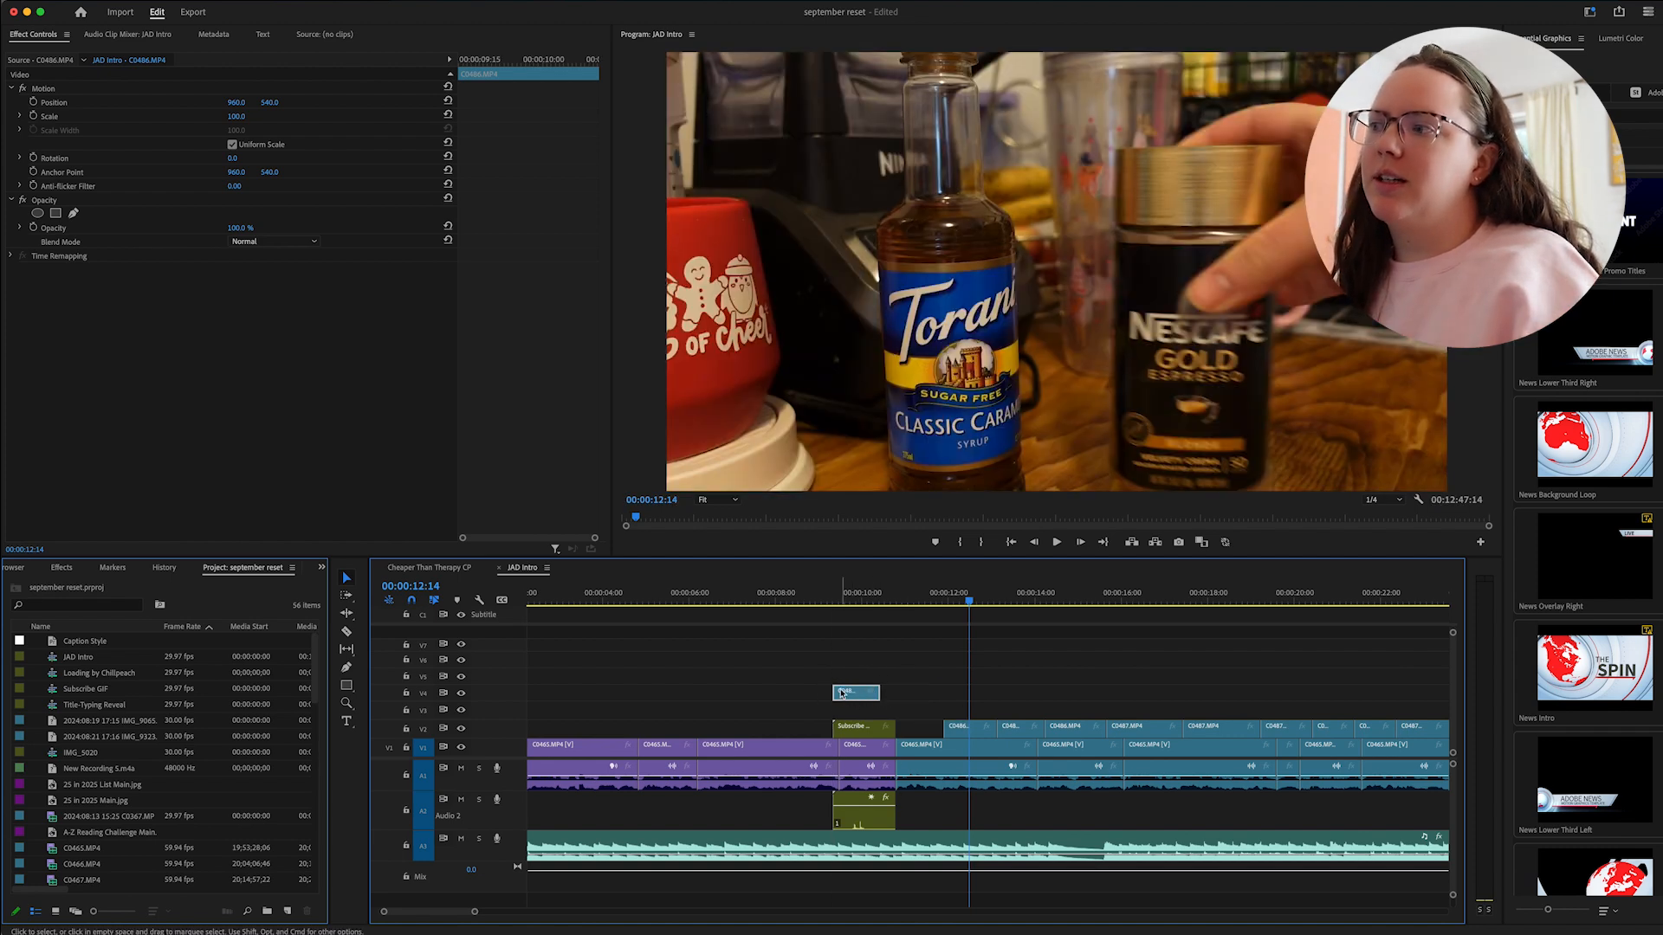
{"action": "left_click", "coordinate": [902, 698]}
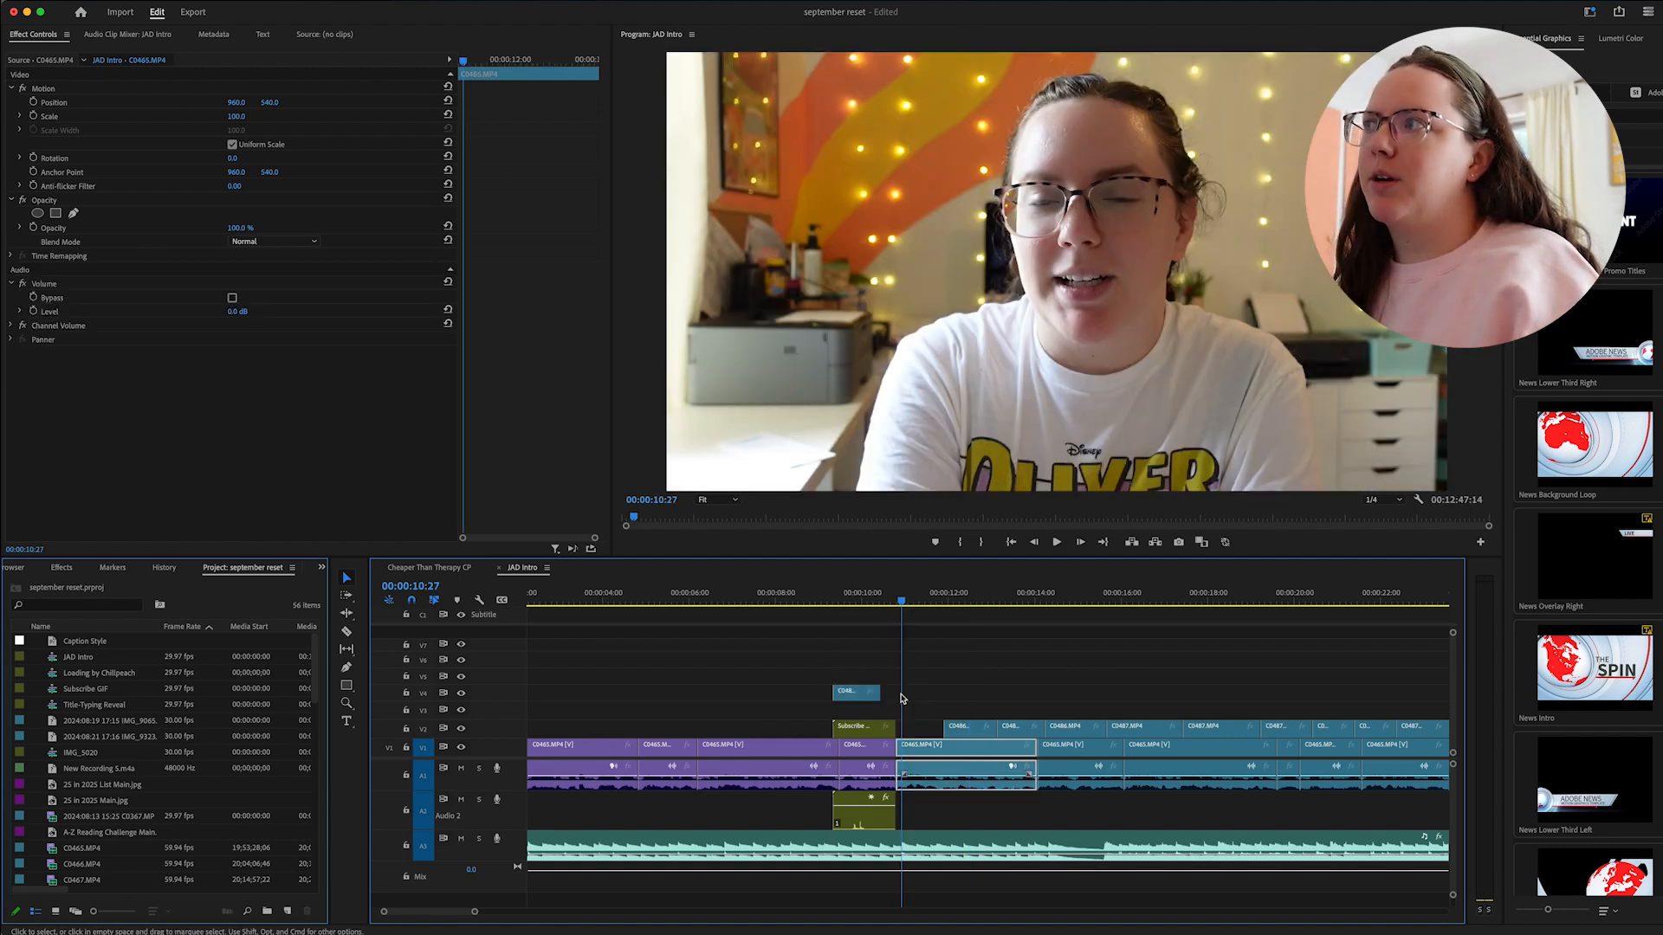
{"action": "left_click_drag", "start_coordinate": [866, 703], "coordinate": [915, 726]}
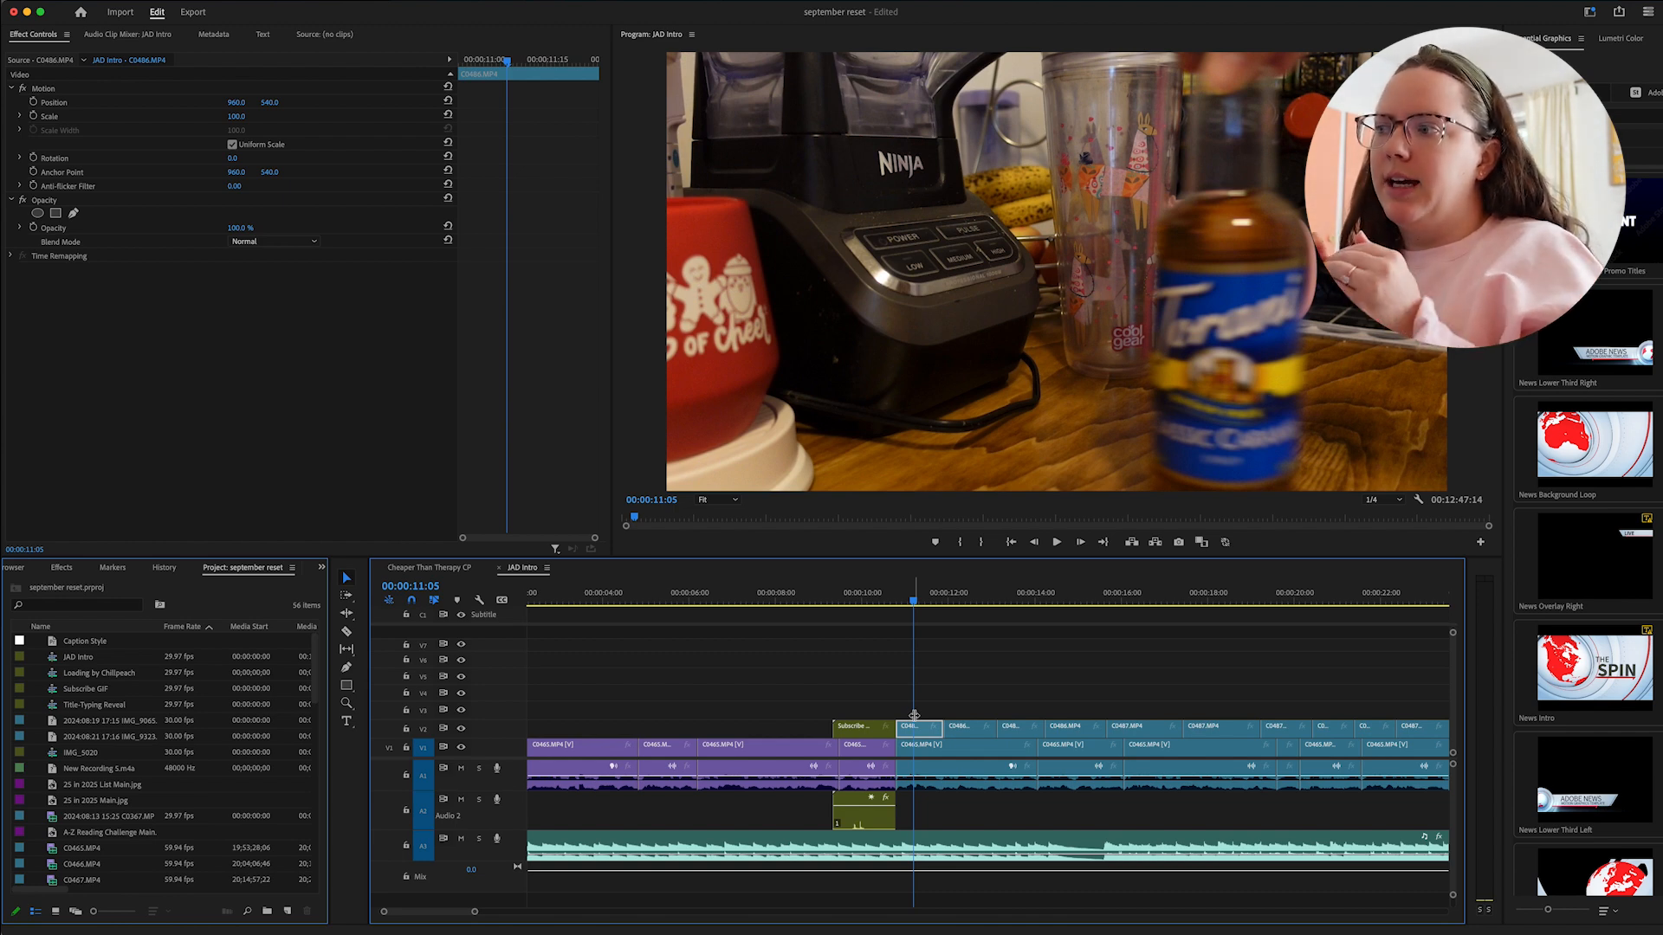
Lock the V1 track and scale down the C0465.MP4 clip framed by the white graphic at about 00:00:43:19.
{"action": "scroll", "coordinate": [915, 717], "scroll_direction": "right", "scroll_amount": 4}
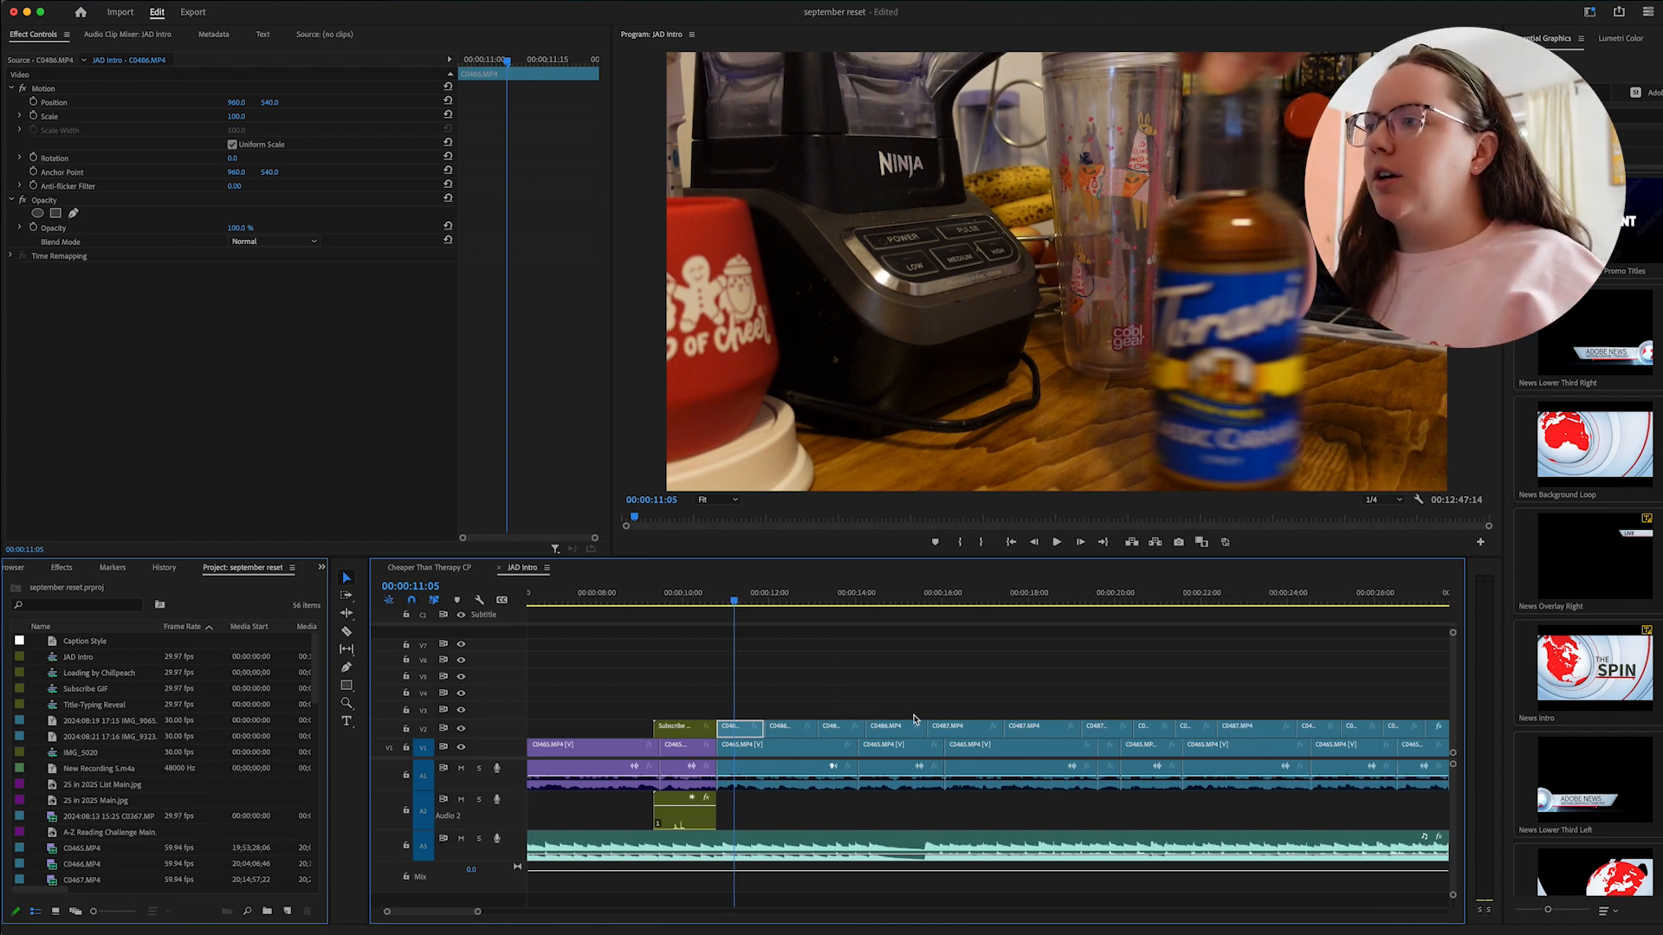
{"action": "left_click", "coordinate": [887, 680]}
{"action": "scroll", "coordinate": [887, 680], "scroll_direction": "left", "scroll_amount": 1}
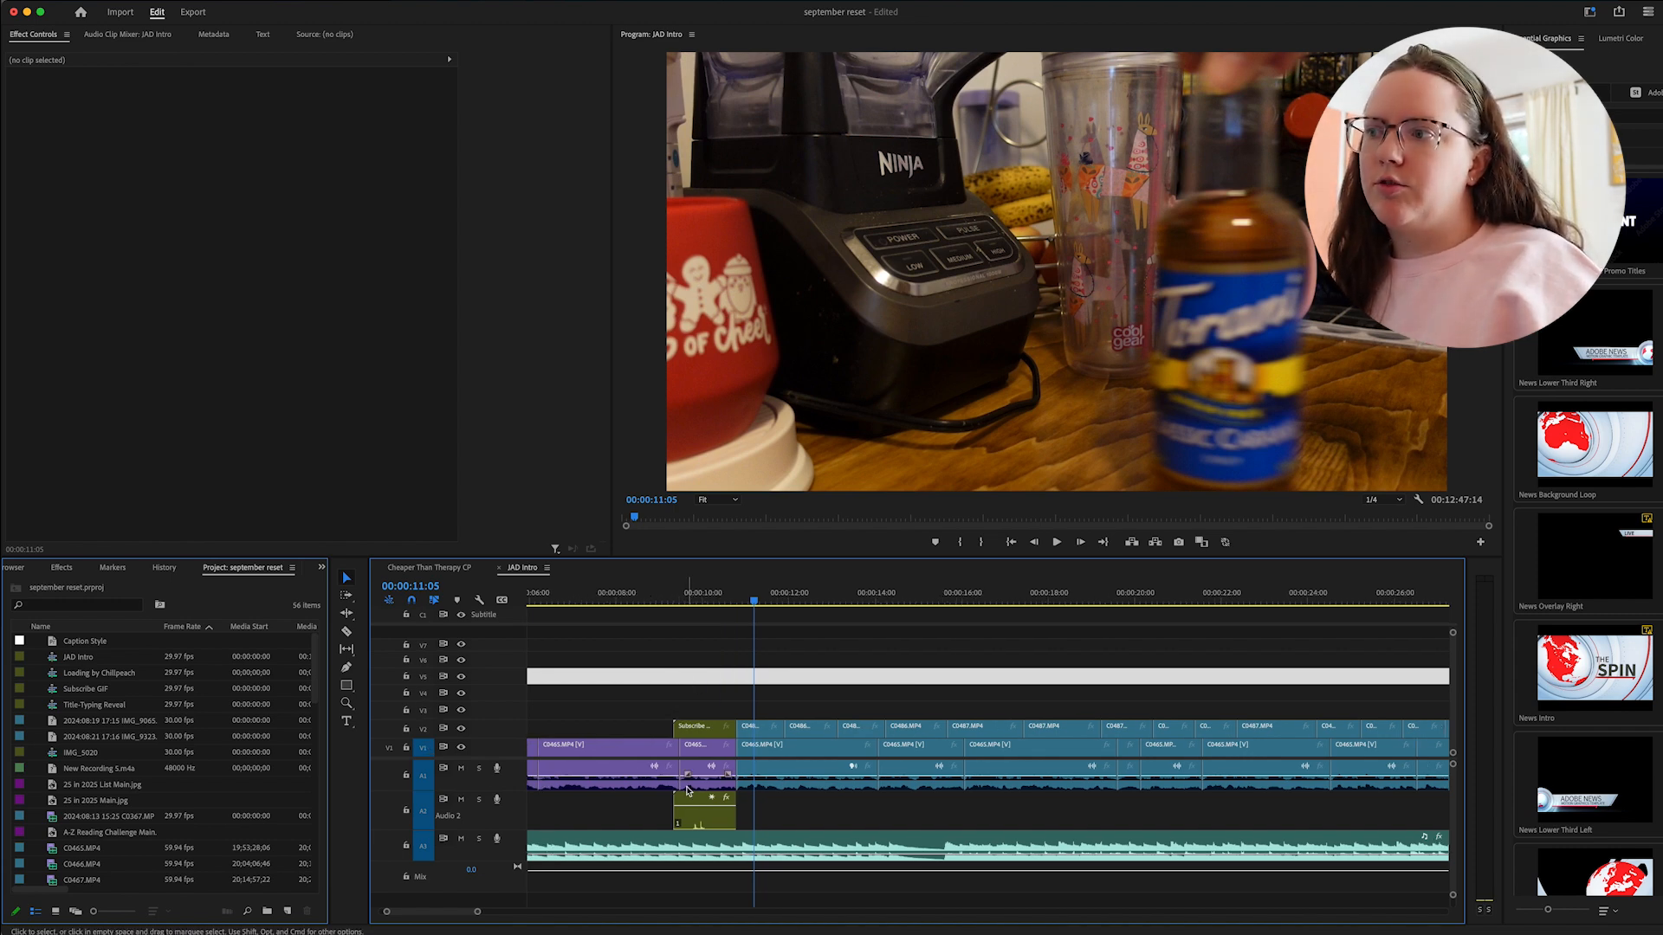
{"action": "mouse_move", "coordinate": [774, 727]}
{"action": "left_mouse_down"}
{"action": "mouse_move", "coordinate": [773, 648]}
{"action": "mouse_move", "coordinate": [767, 724]}
{"action": "left_mouse_up"}
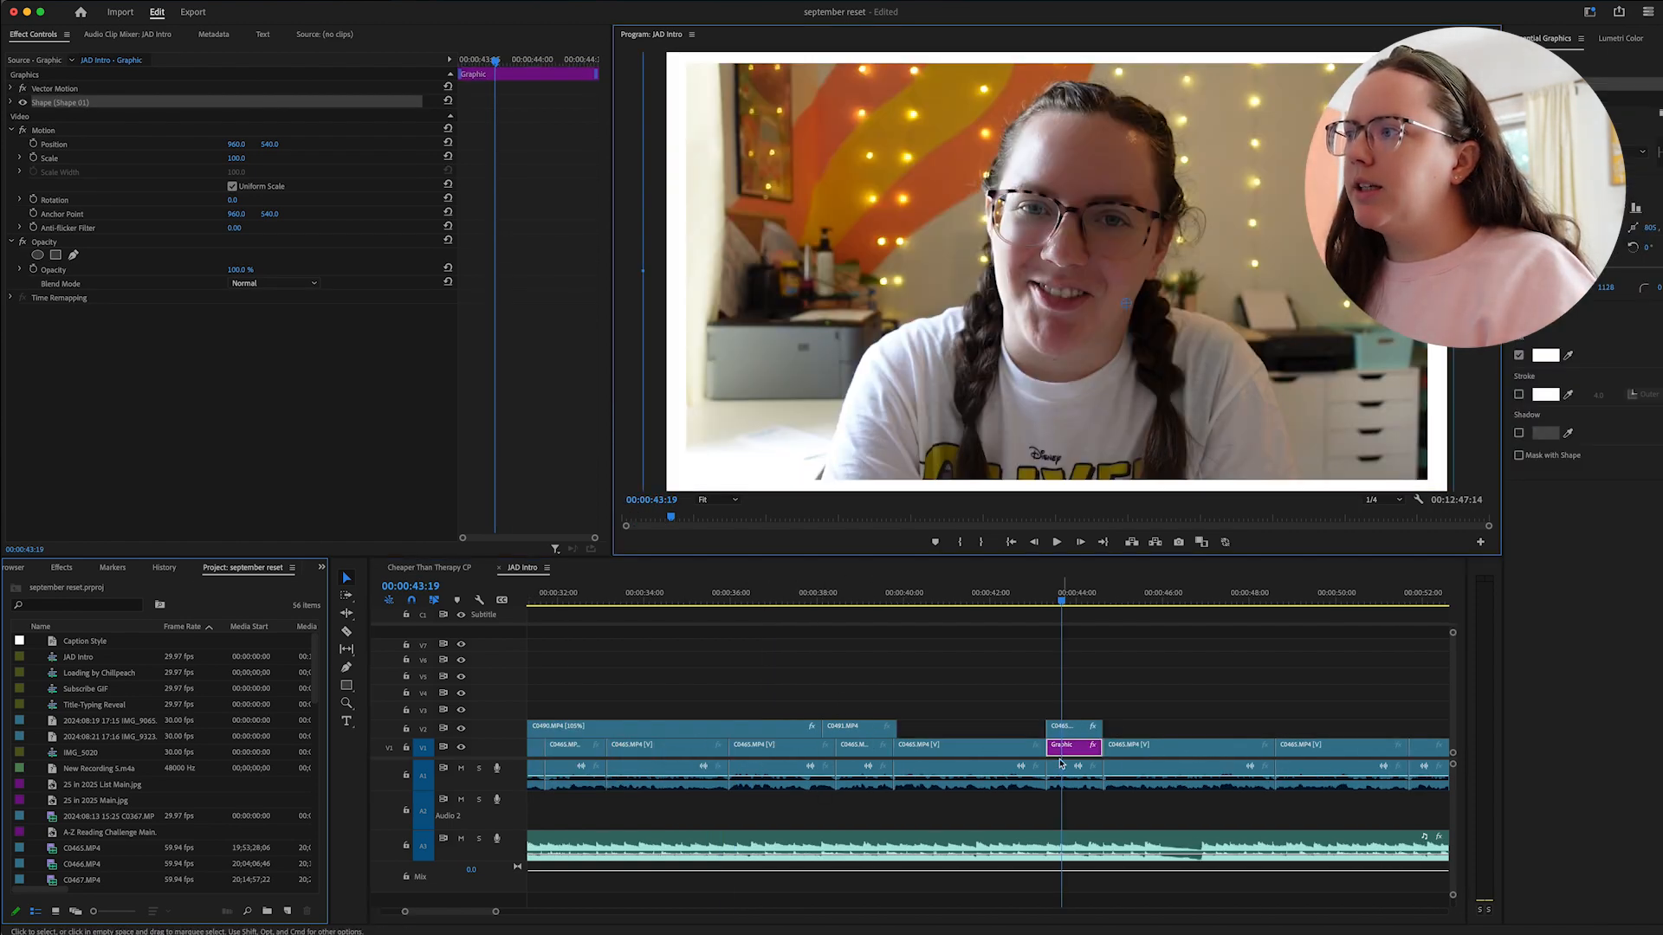
{"action": "left_click", "coordinate": [405, 750]}
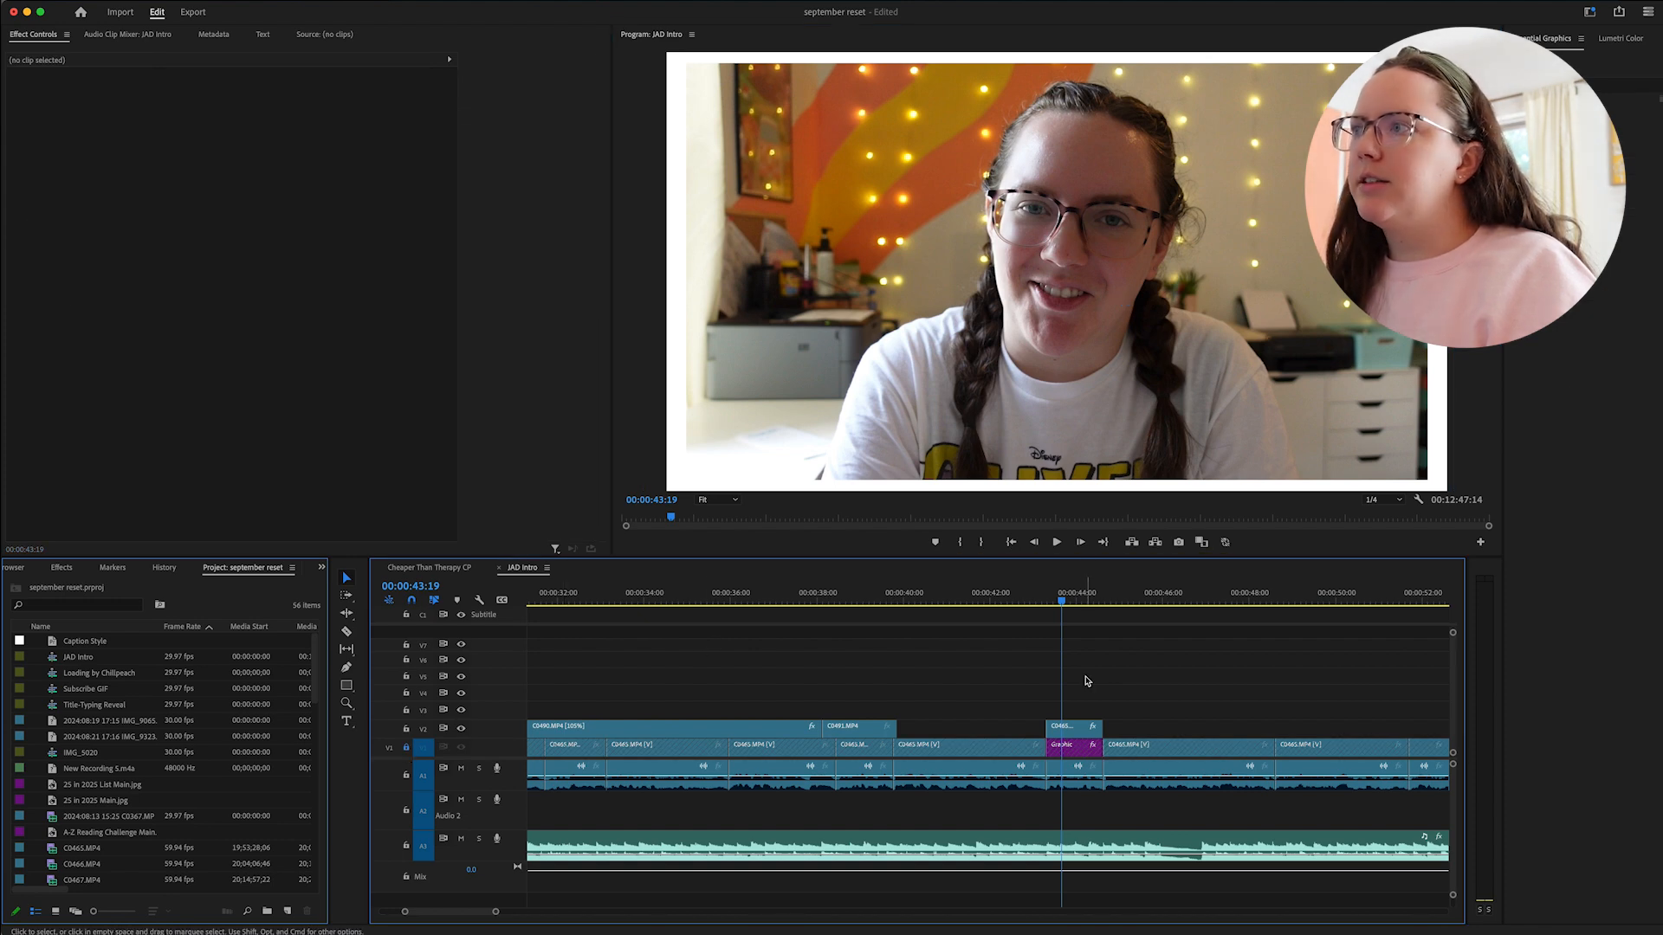
{"action": "left_click", "coordinate": [1329, 308]}
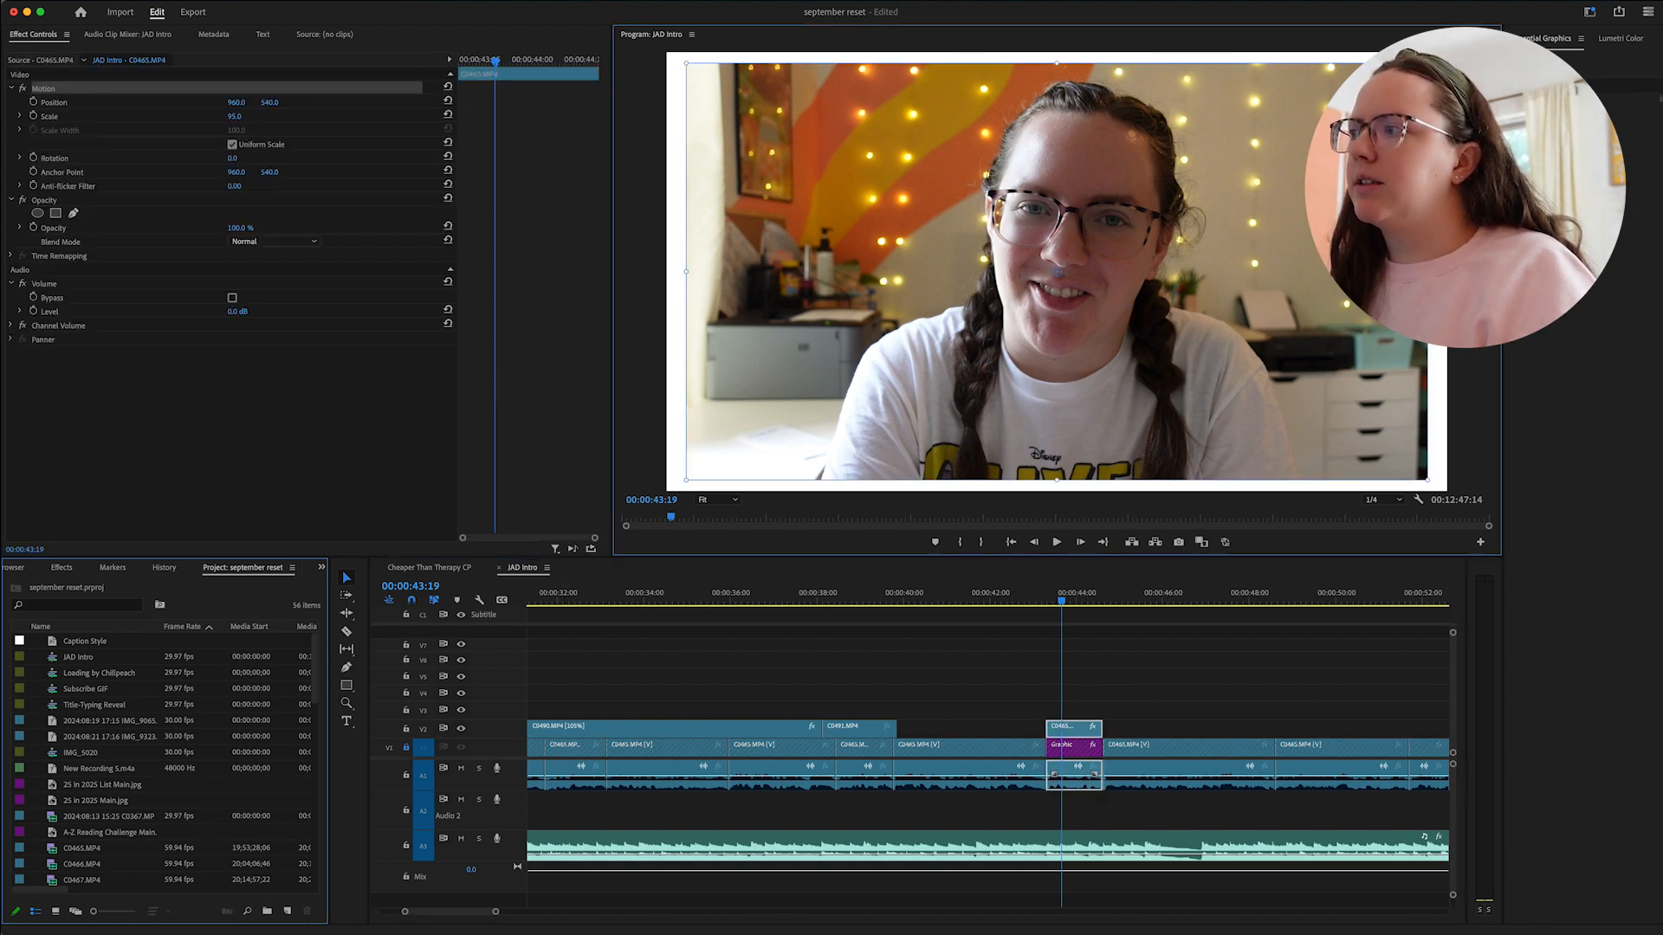
{"action": "left_click_drag", "start_coordinate": [1426, 479], "coordinate": [1375, 450]}
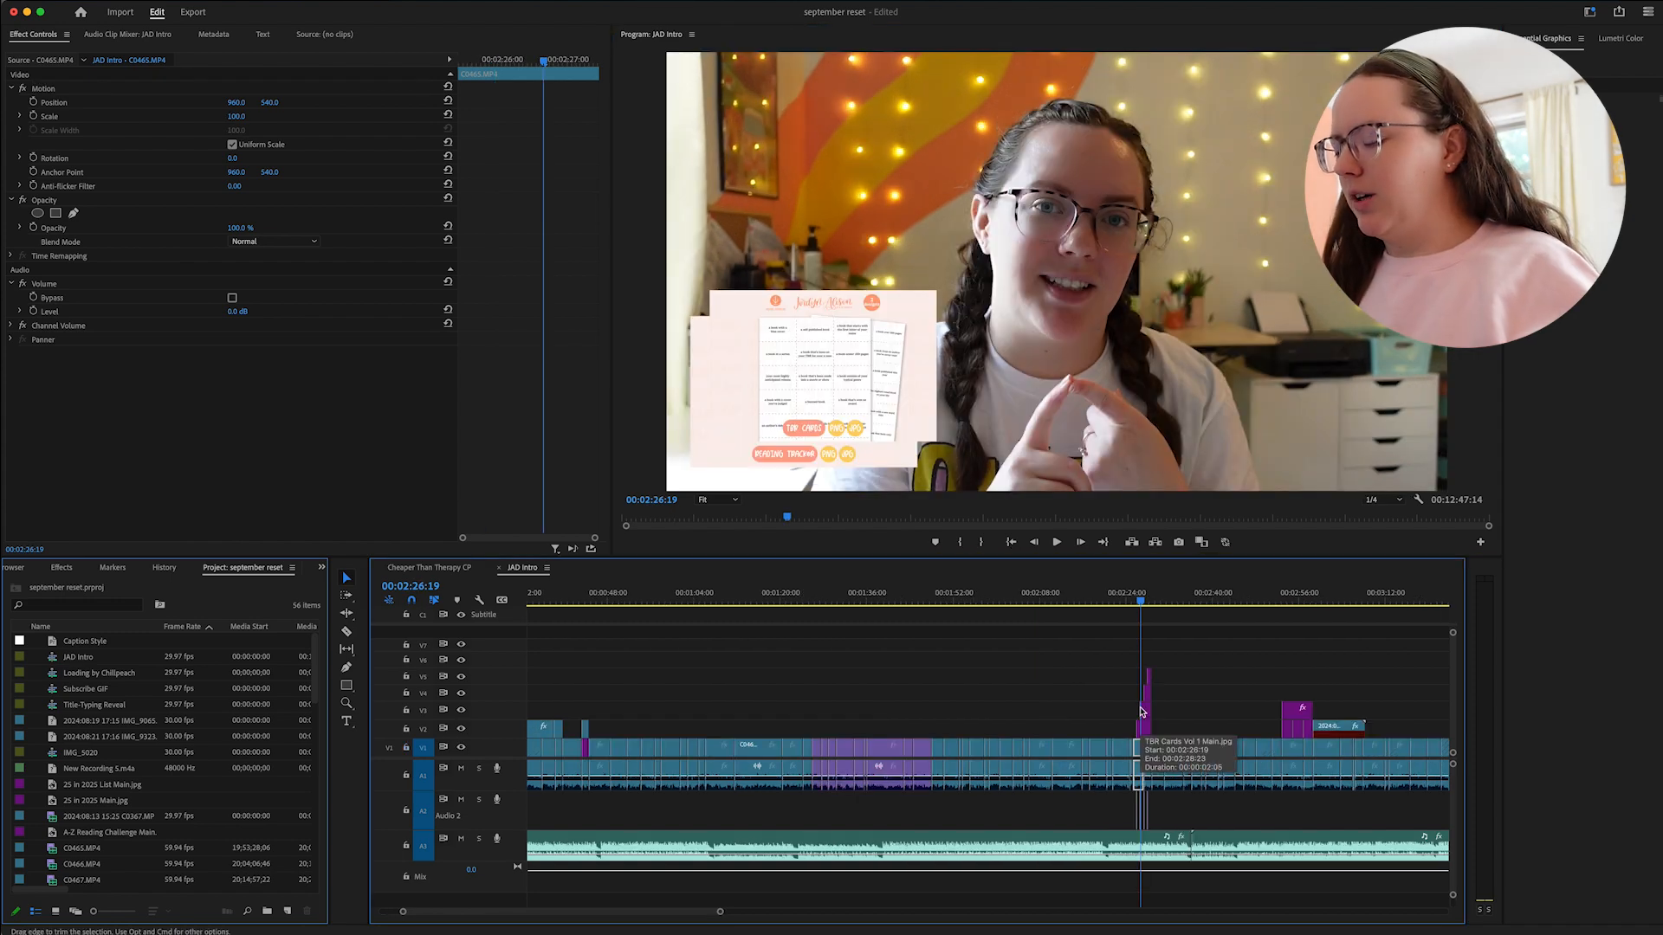
Check the speed and duration settings of the TBR Shelf Main.jpg clip at about 00:02:26:00, leaving them as they are.
{"action": "key", "text": "="}
{"action": "key", "text": "="}
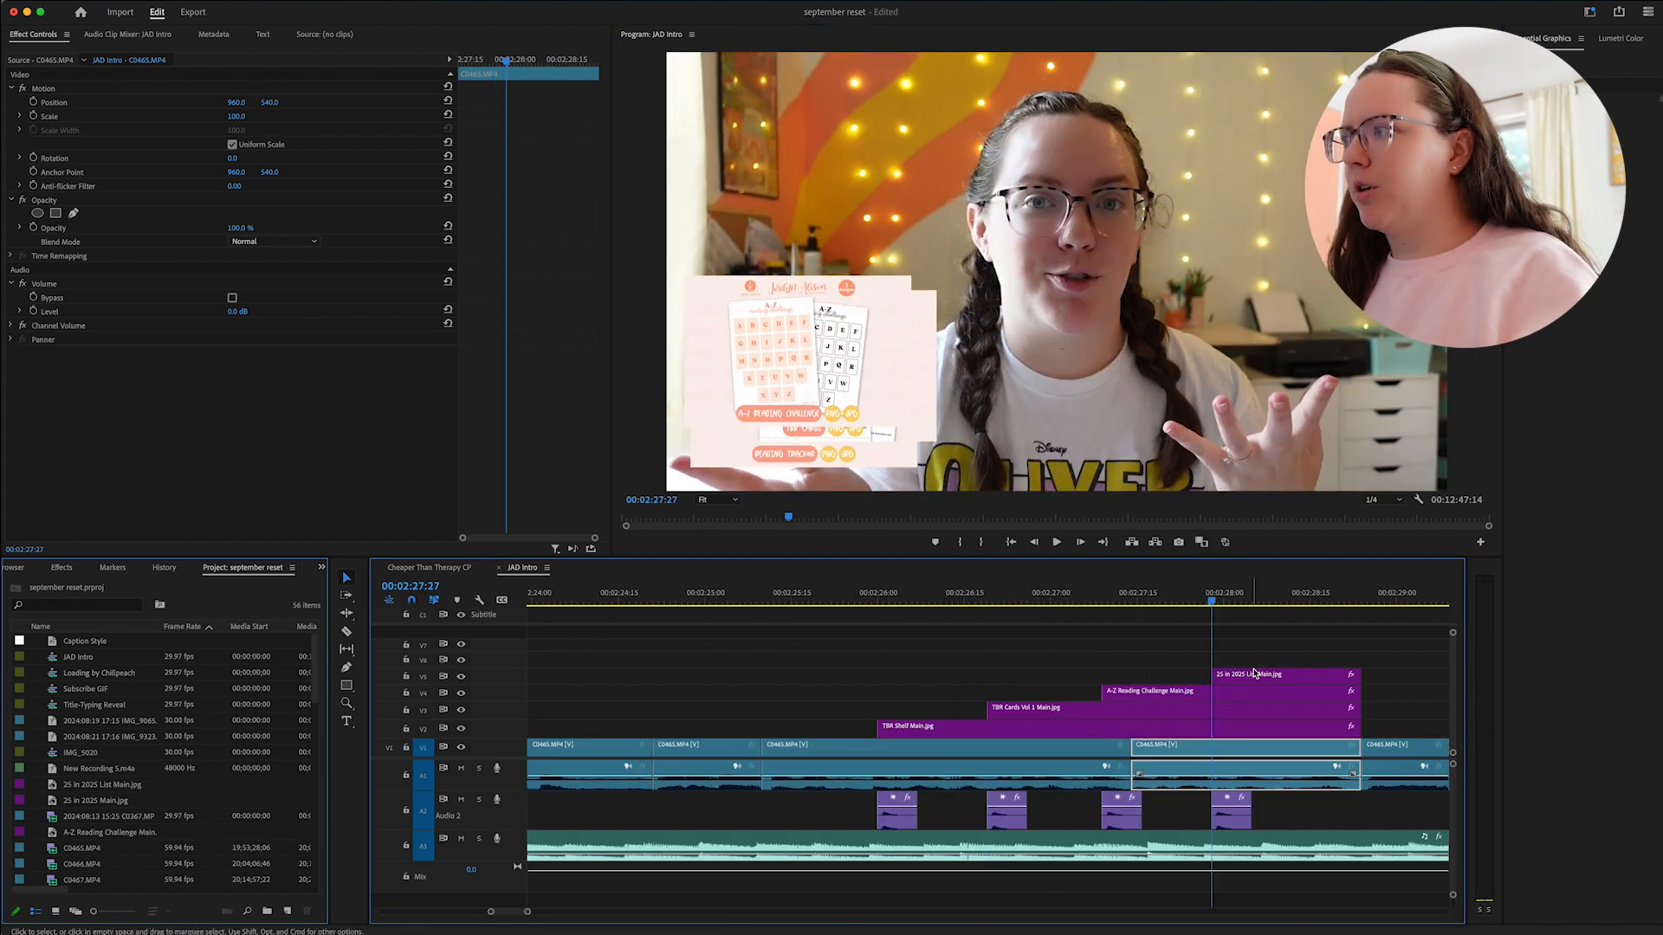
{"action": "key", "text": "Down"}
{"action": "key", "text": "grave"}
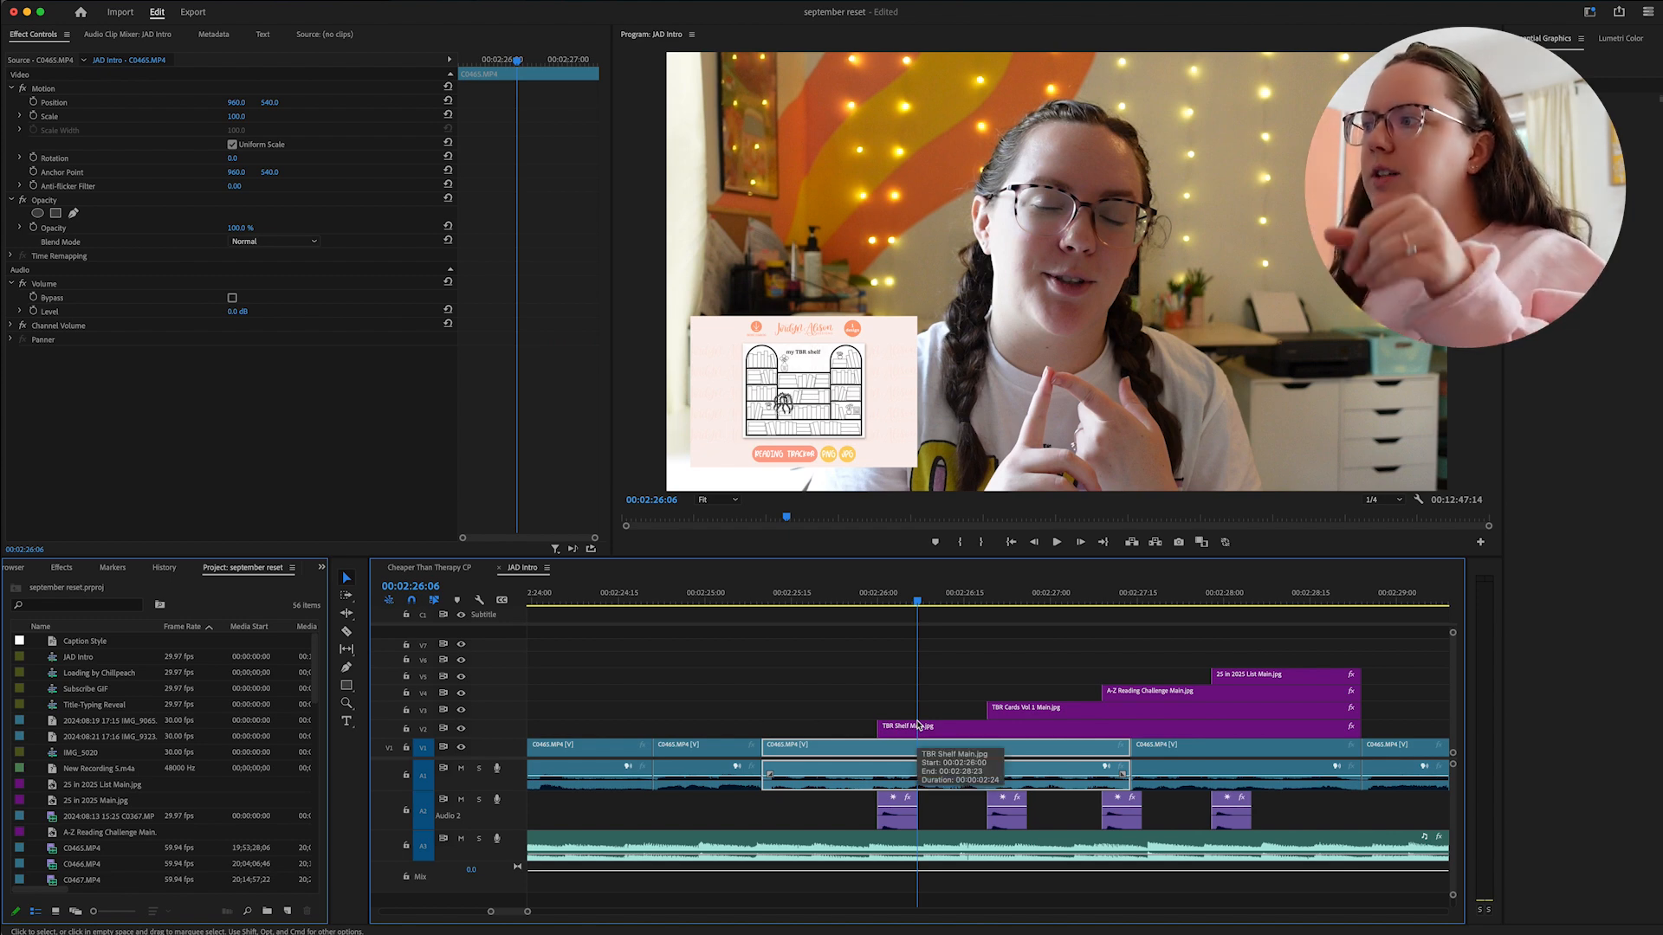
{"action": "left_click", "coordinate": [957, 735]}
{"action": "right_click", "coordinate": [956, 732]}
{"action": "left_click", "coordinate": [936, 682]}
{"action": "left_click", "coordinate": [984, 726]}
{"action": "right_click", "coordinate": [984, 726]}
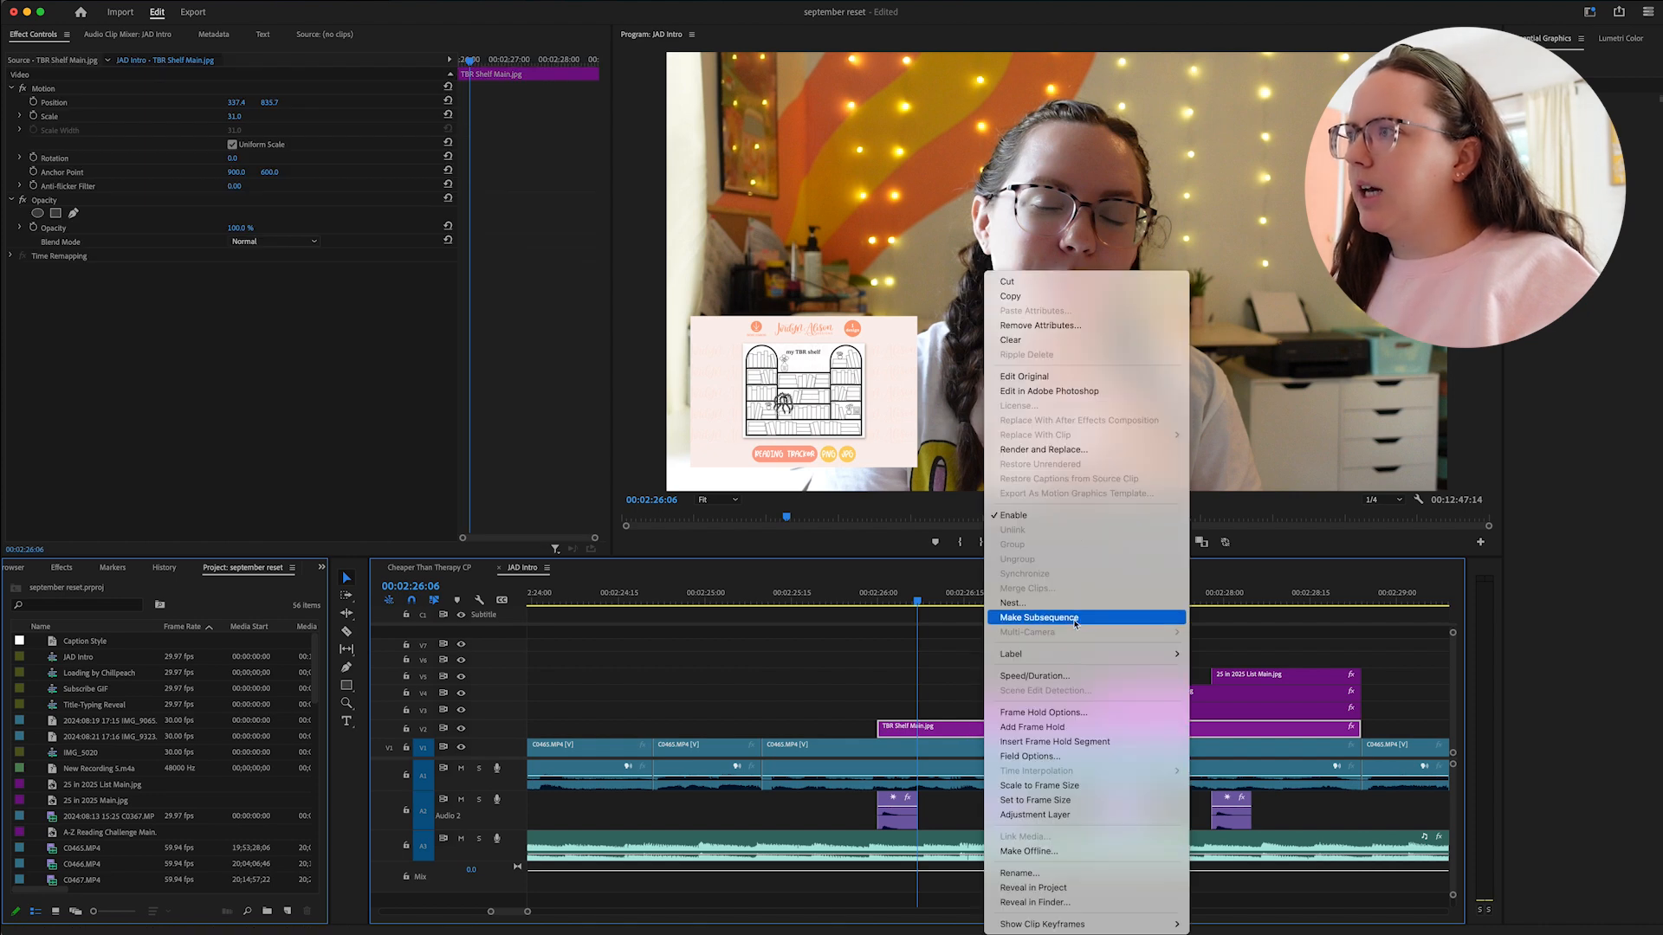
{"action": "left_click", "coordinate": [1022, 672]}
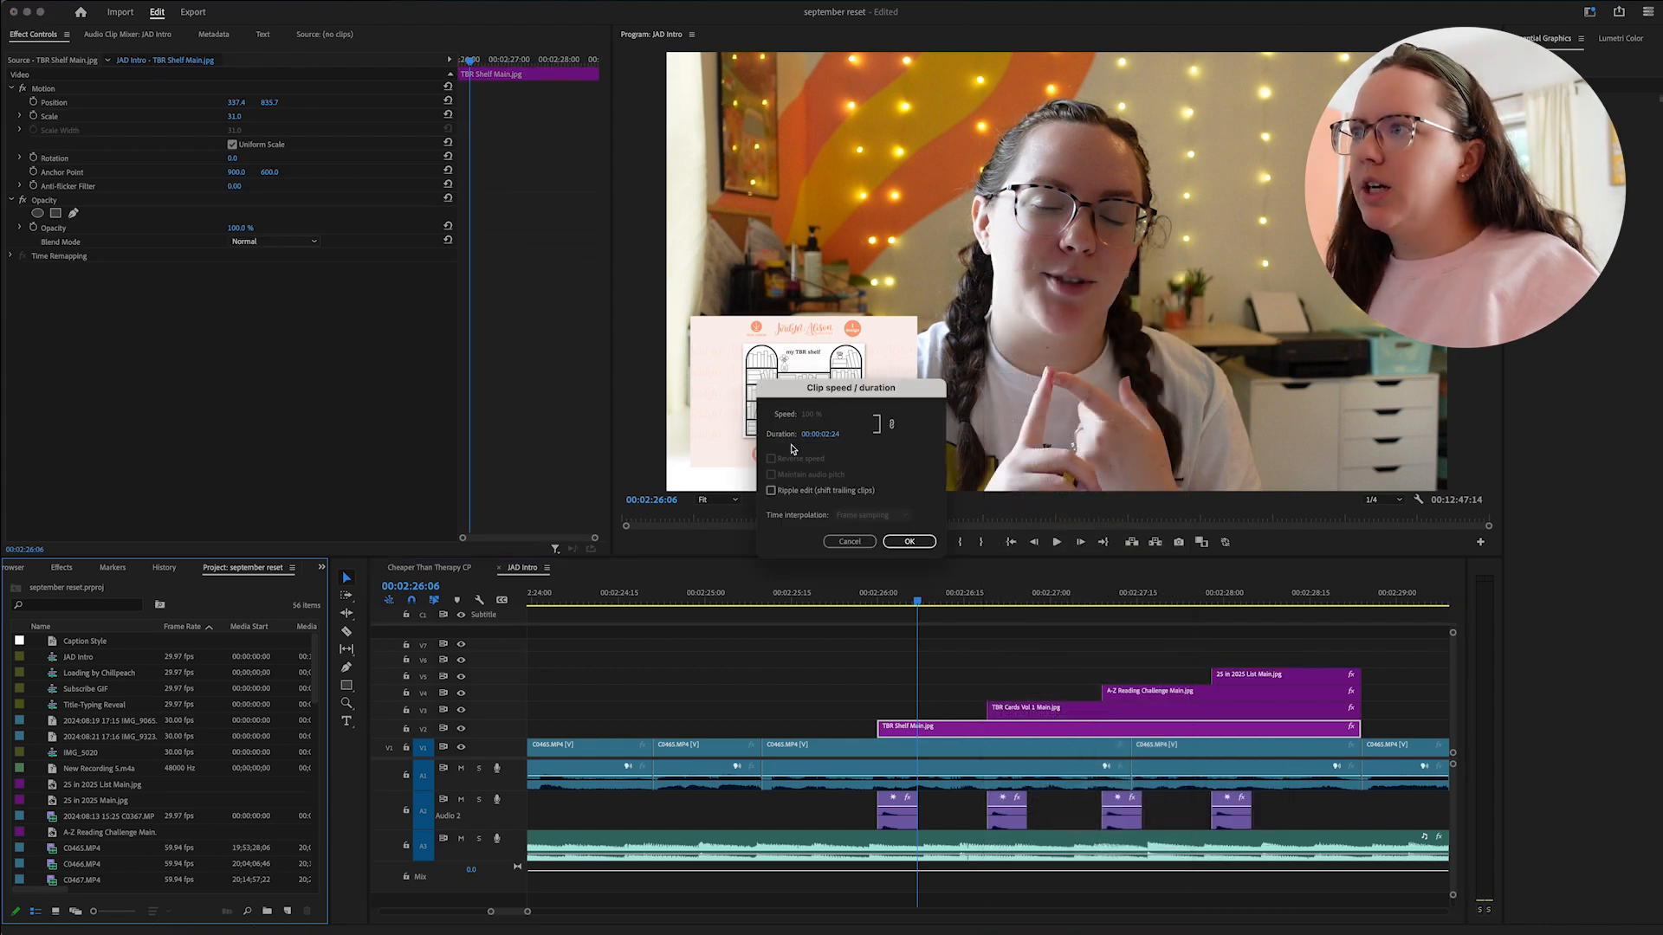
{"action": "left_click", "coordinate": [840, 545]}
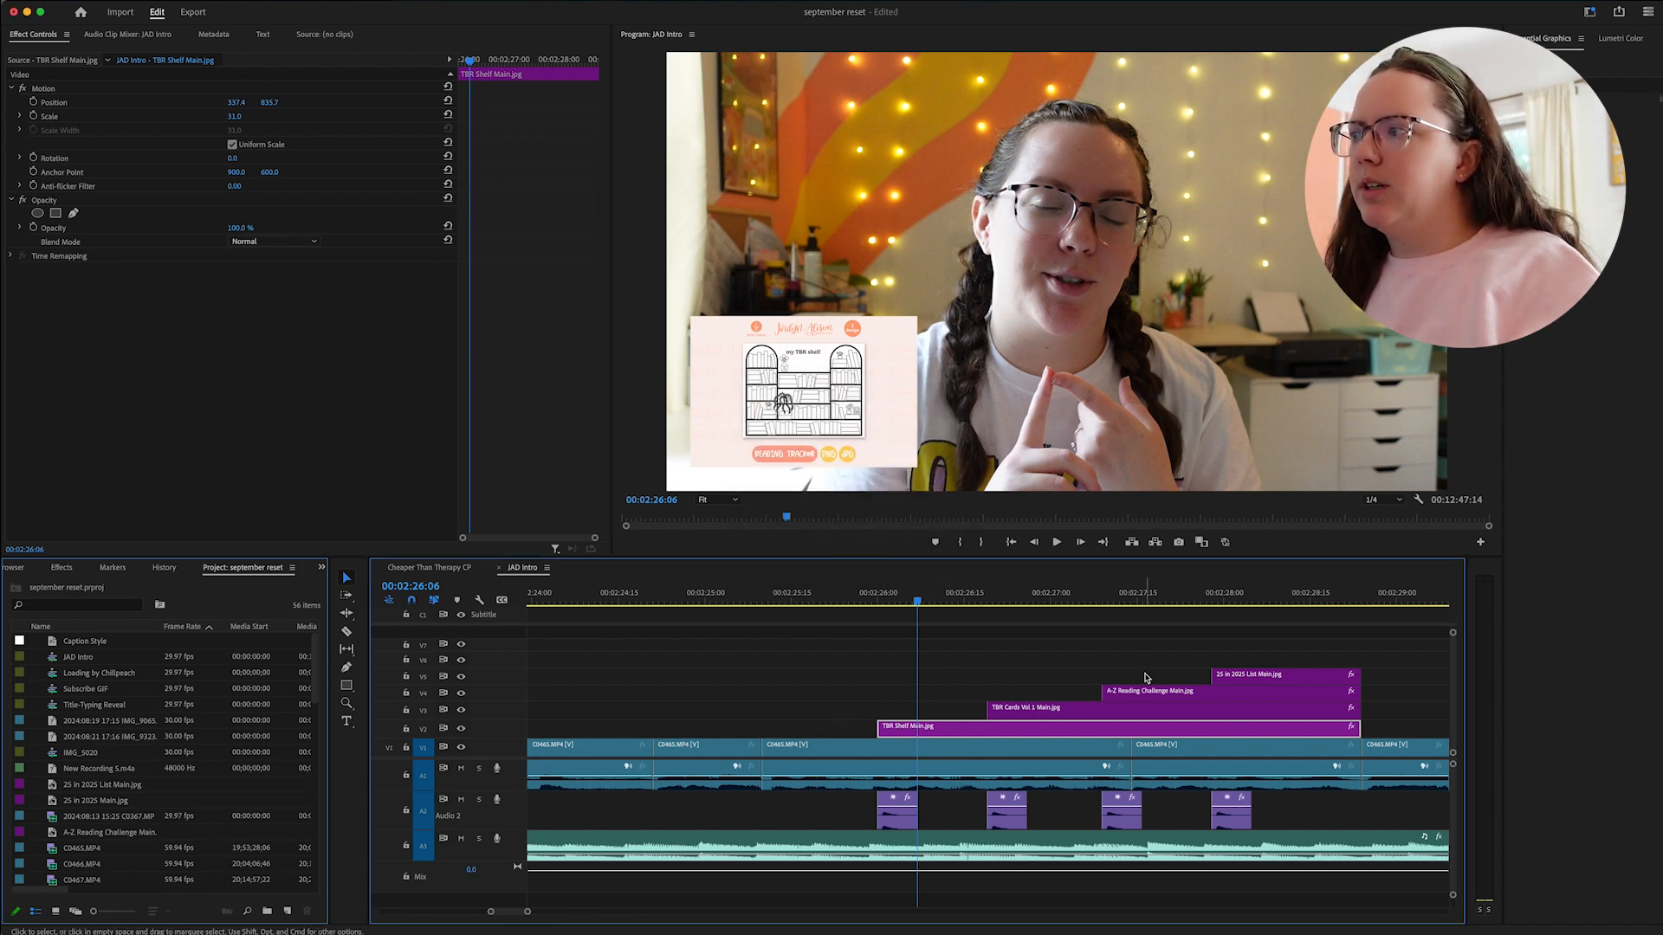
Play the staggered product images and their sound effects from about 00:02:25:29, and return to 00:02:25:25.
{"action": "key", "text": "Up"}
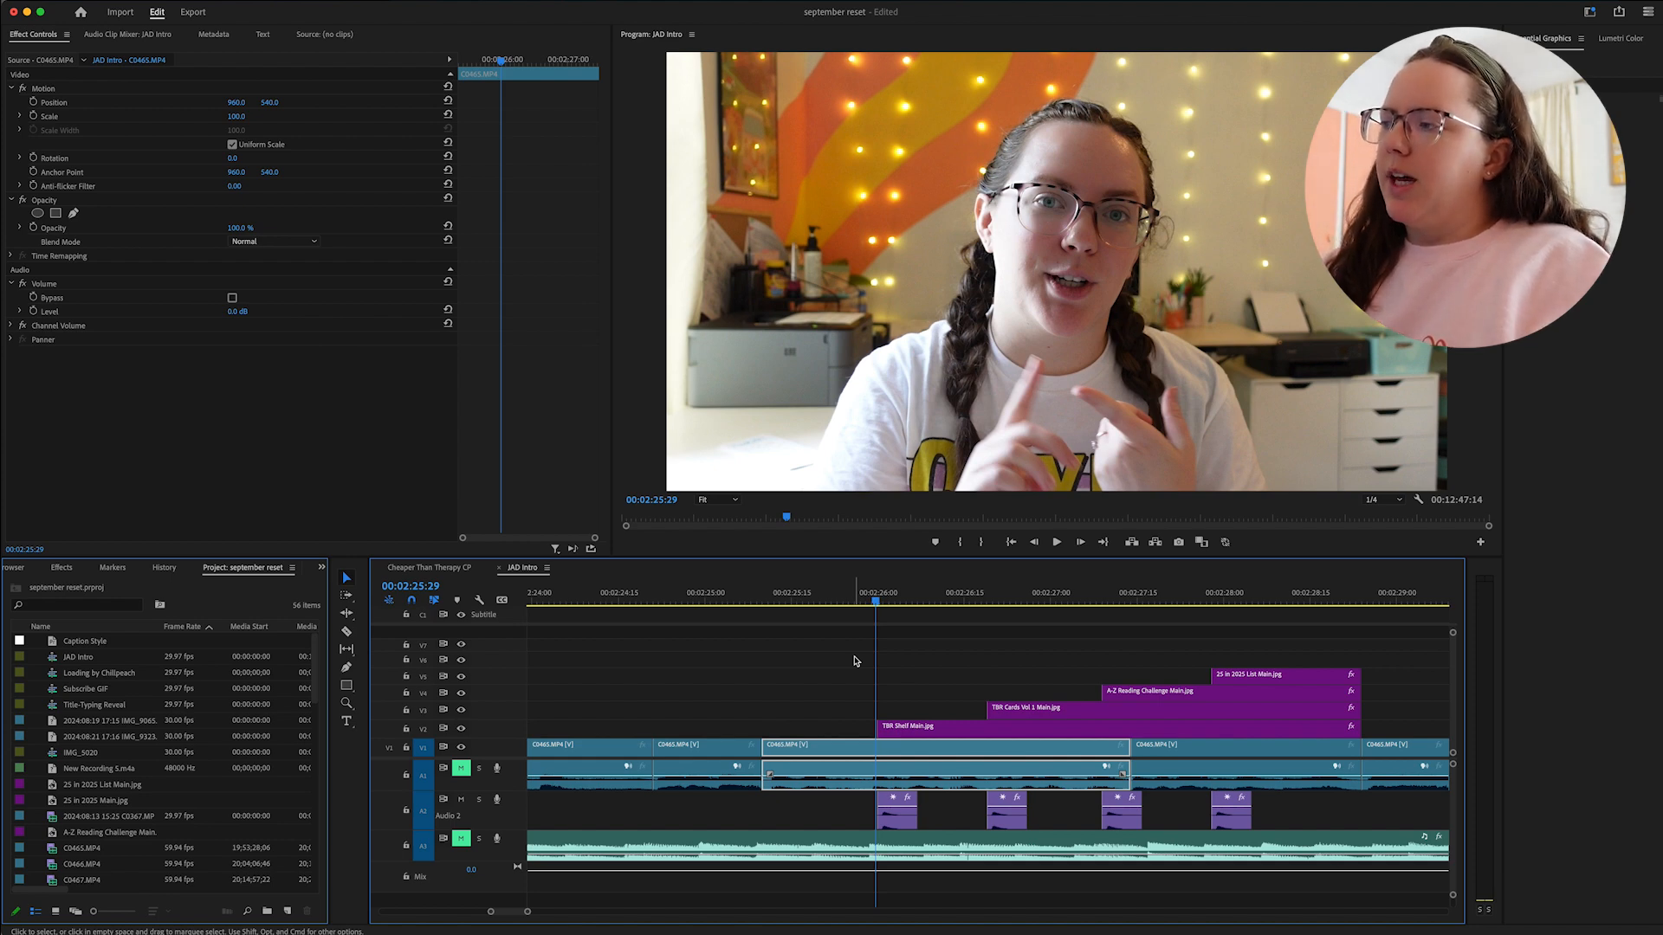
{"action": "key", "text": "space"}
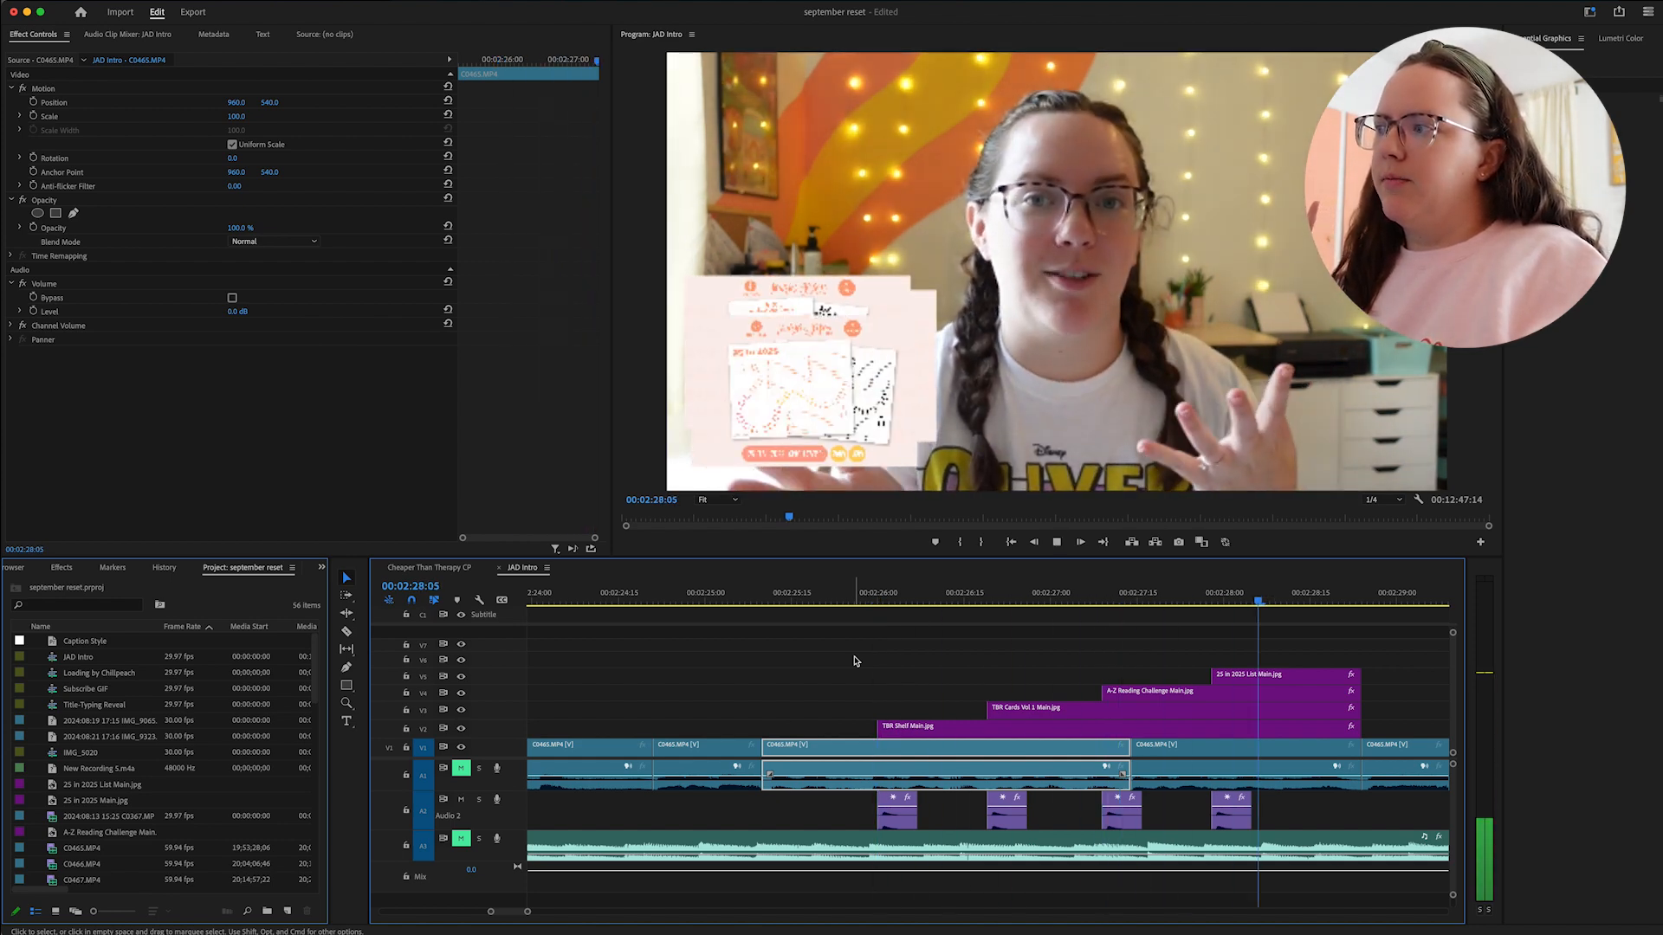
{"action": "left_click", "coordinate": [854, 661]}
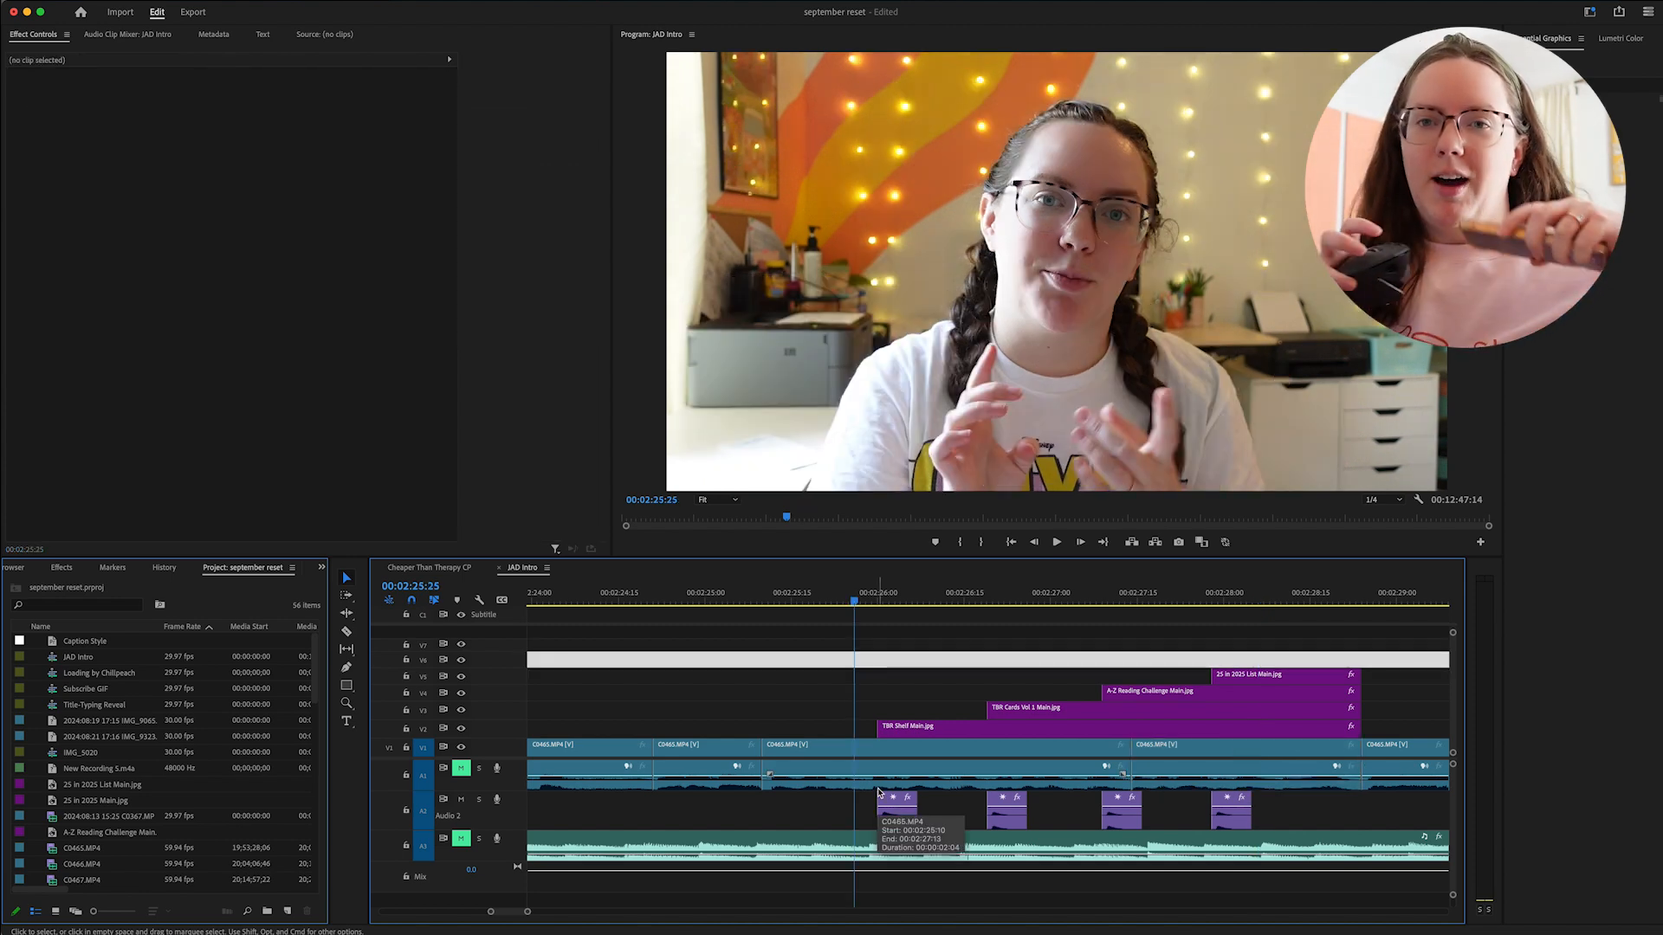
{"action": "left_click", "coordinate": [878, 790]}
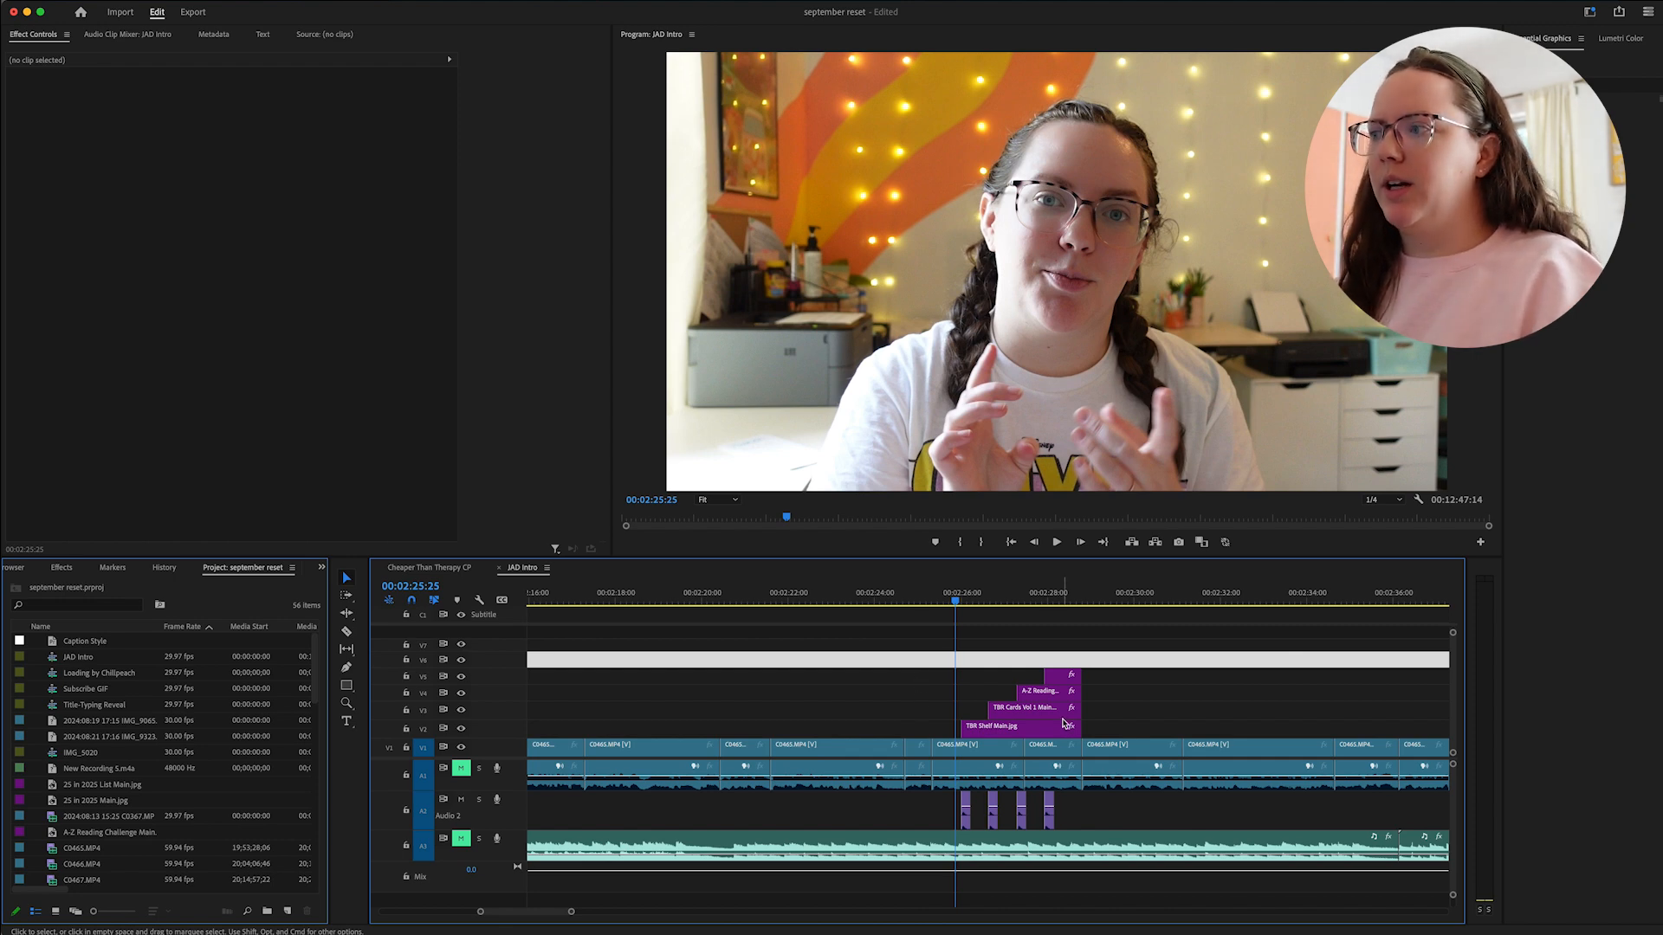
Look through the stacked book cover, rating and summary graphics up to the end card of the JAD Intro sequence.
{"action": "scroll", "coordinate": [1065, 723], "scroll_direction": "right", "scroll_amount": 4}
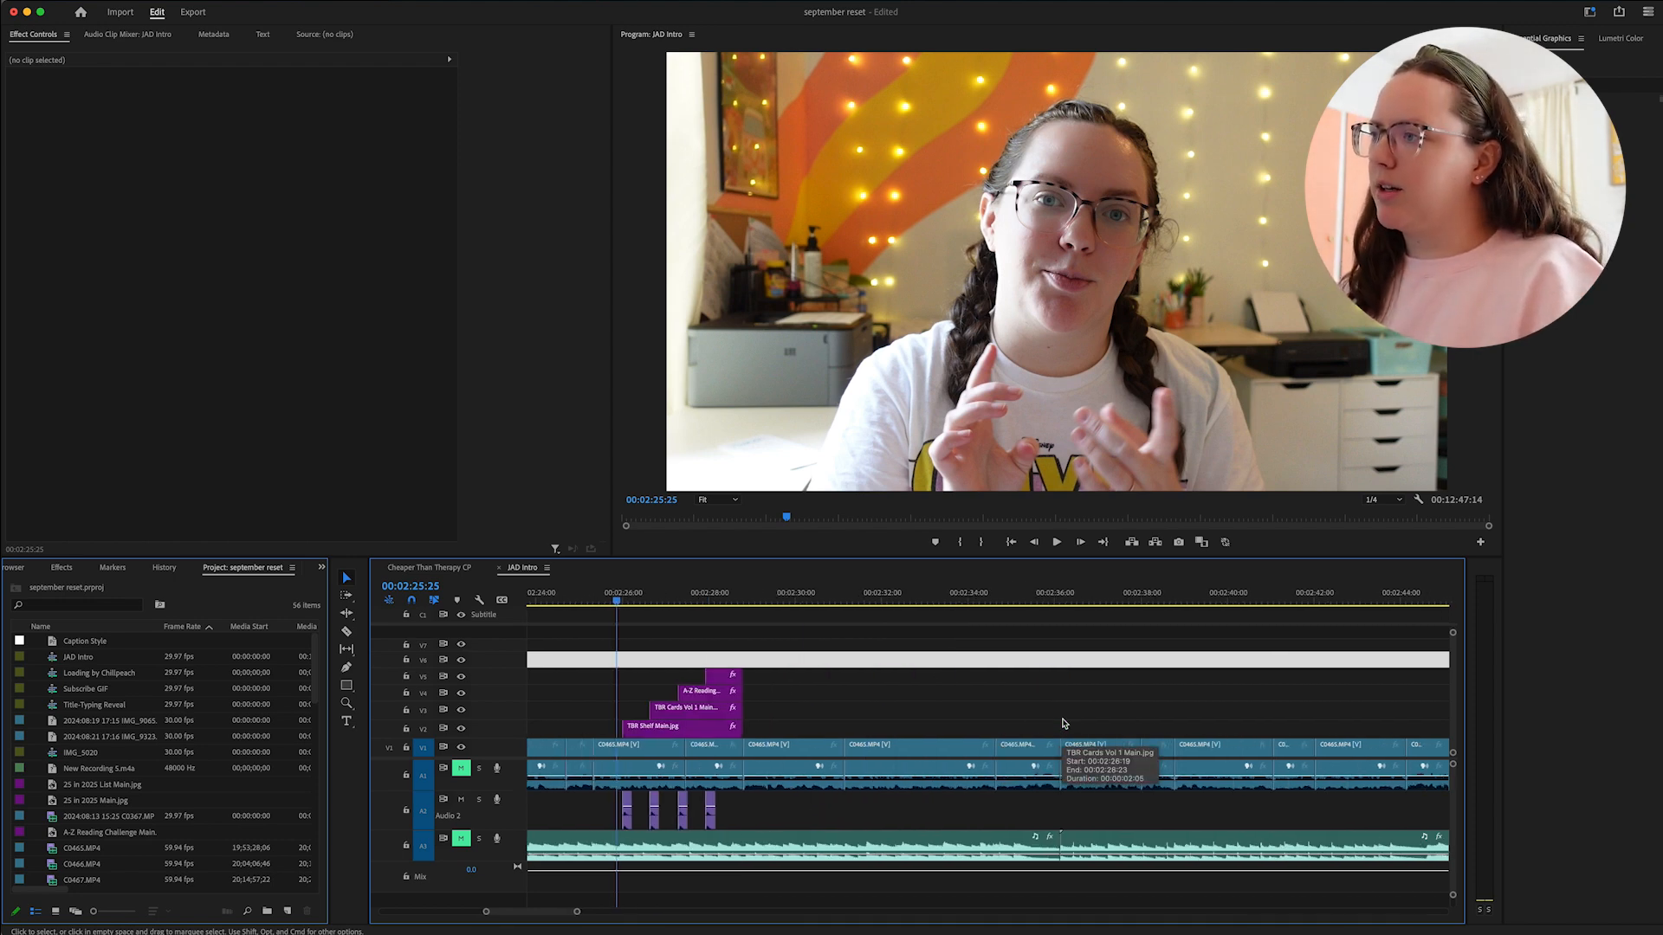
{"action": "scroll", "coordinate": [1065, 723], "scroll_direction": "right", "scroll_amount": 4}
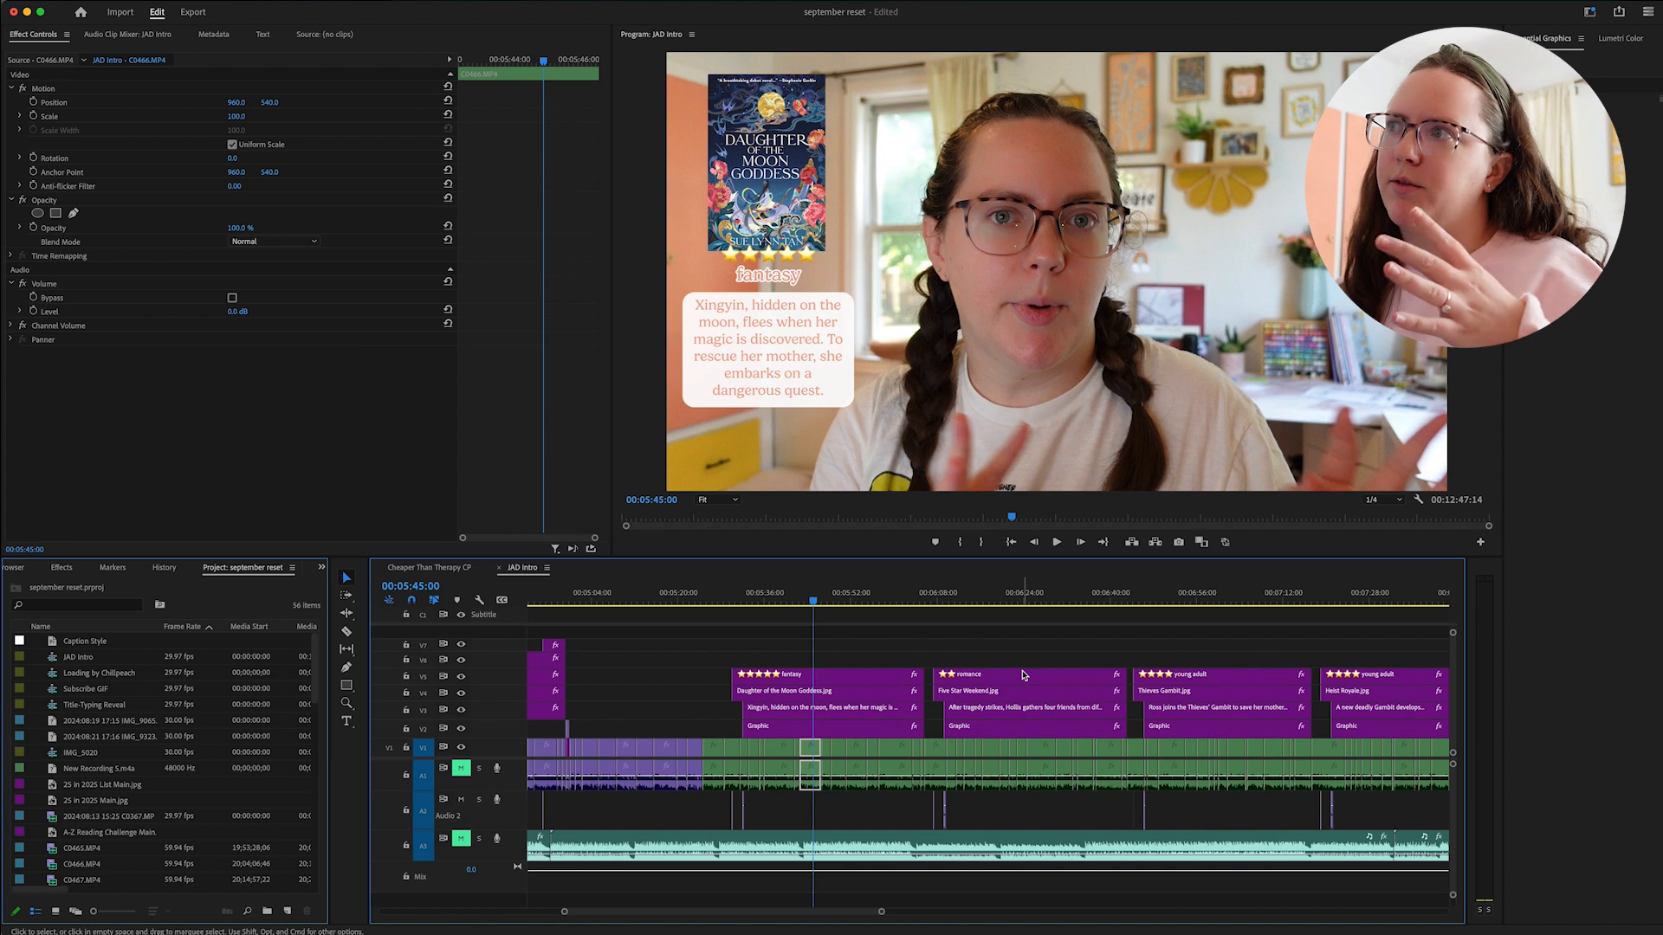
{"action": "scroll", "coordinate": [1039, 674], "scroll_direction": "right", "scroll_amount": 10}
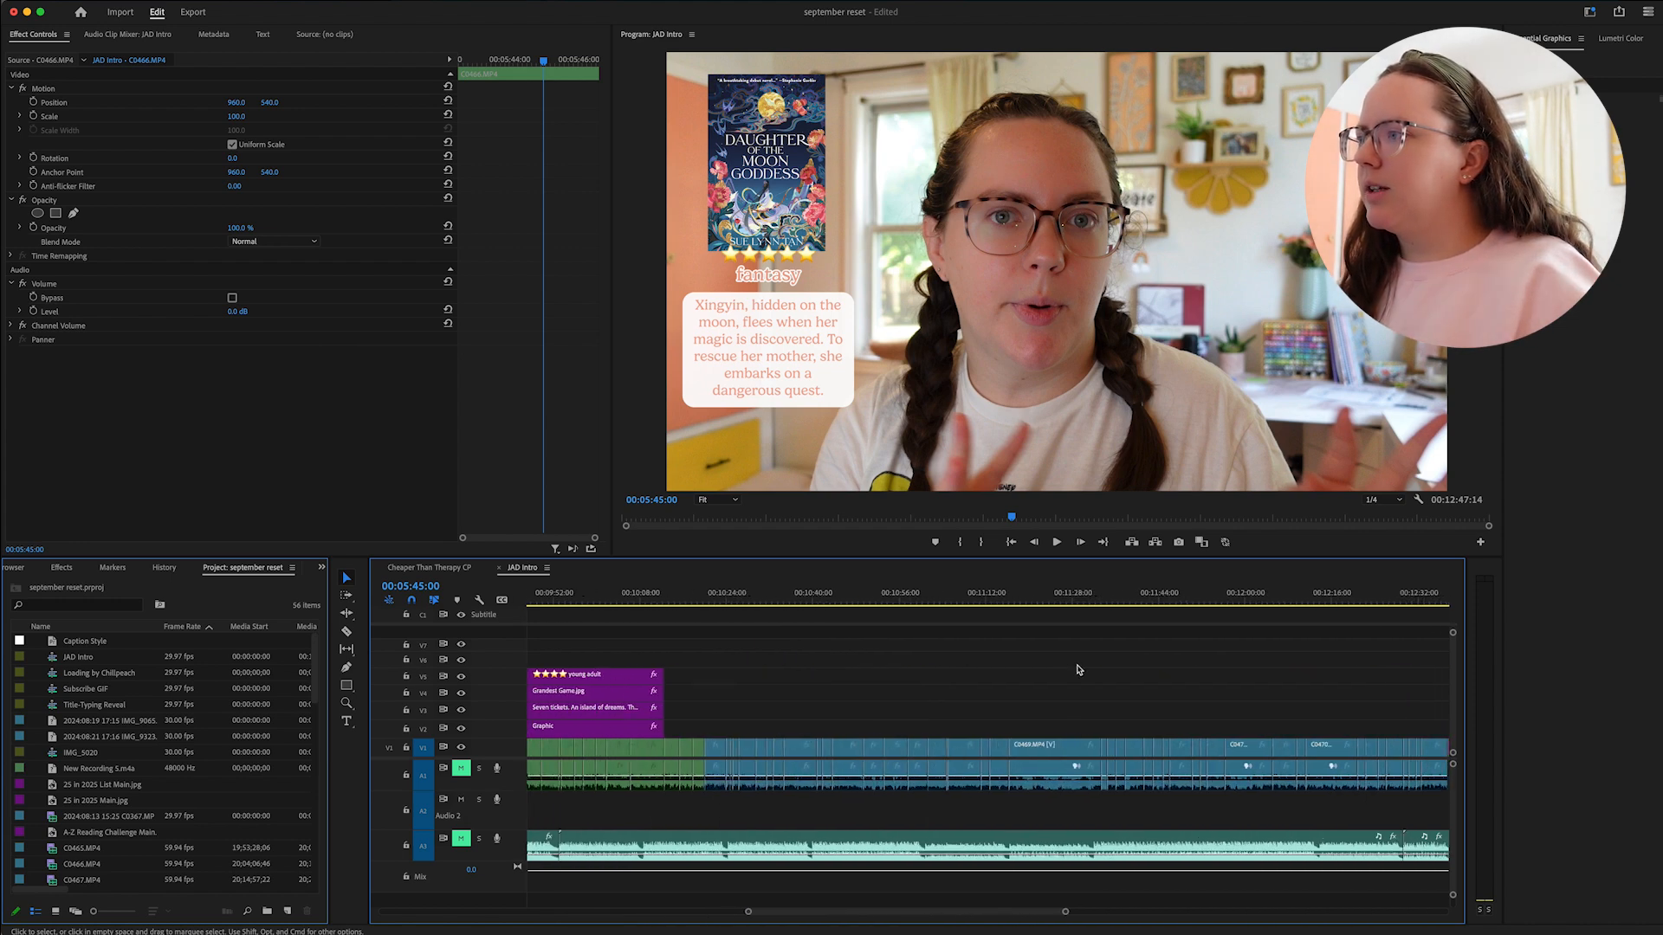
{"action": "scroll", "coordinate": [1074, 671], "scroll_direction": "left", "scroll_amount": 2}
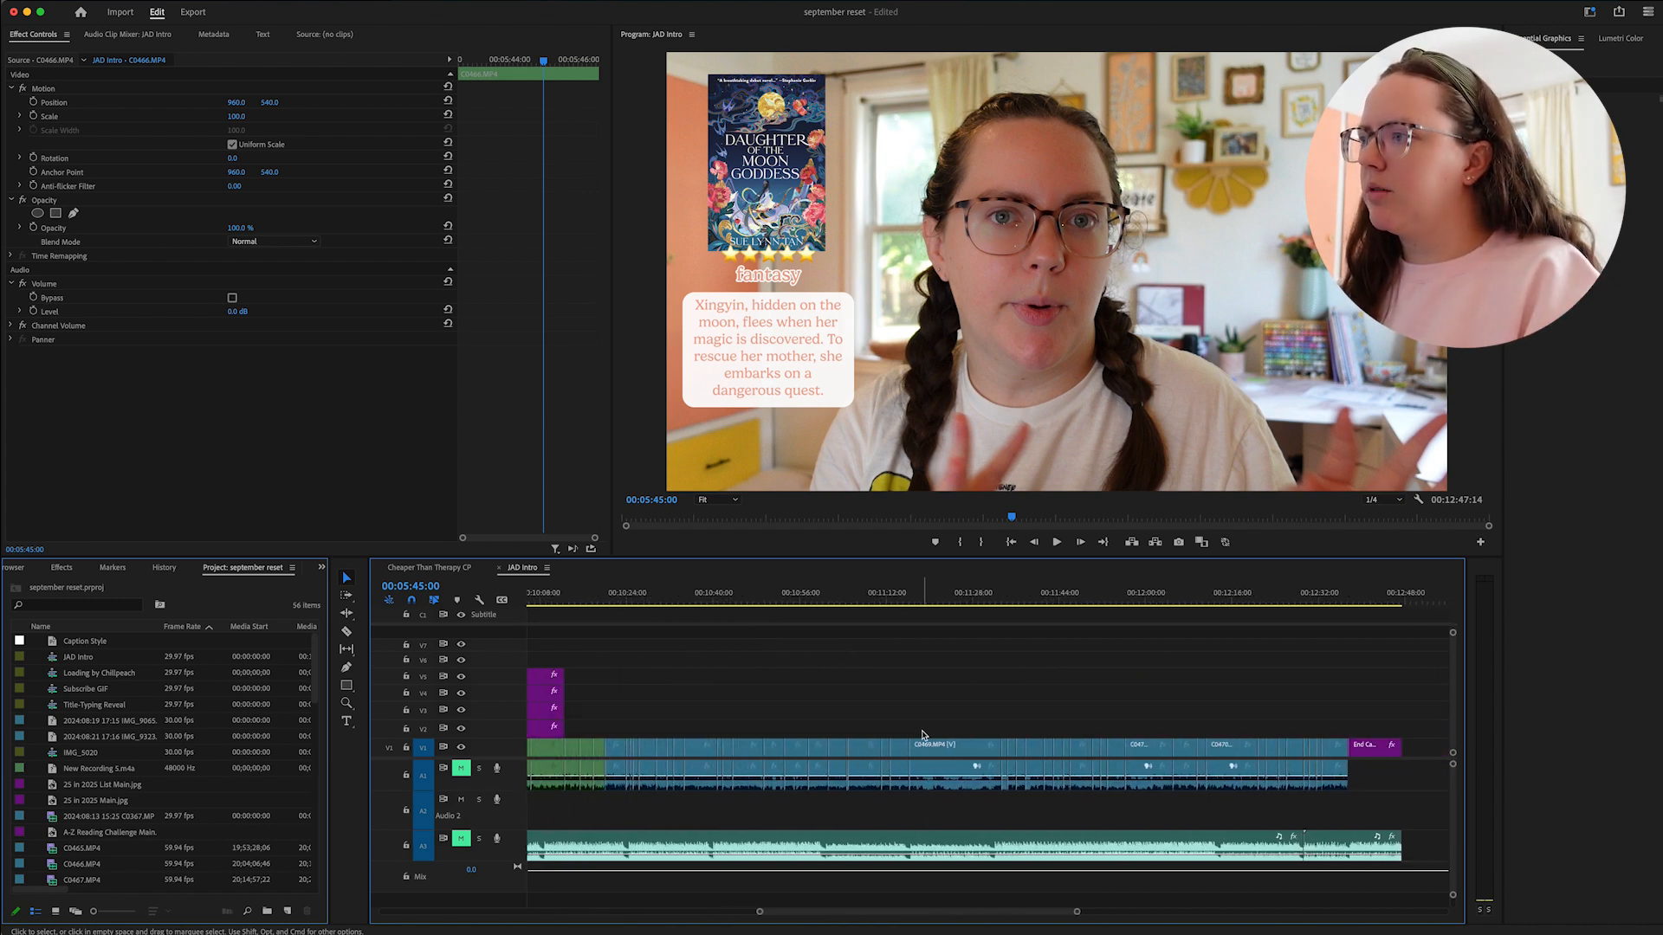
Move the Grandest Game.jpg clip along V4 so that it starts at about 00:11:18:15, over the C0469.MP4 footage.
{"action": "left_click", "coordinate": [924, 745]}
{"action": "scroll", "coordinate": [821, 693], "scroll_direction": "left", "scroll_amount": 4}
{"action": "scroll", "coordinate": [821, 693], "scroll_direction": "left", "scroll_amount": 1}
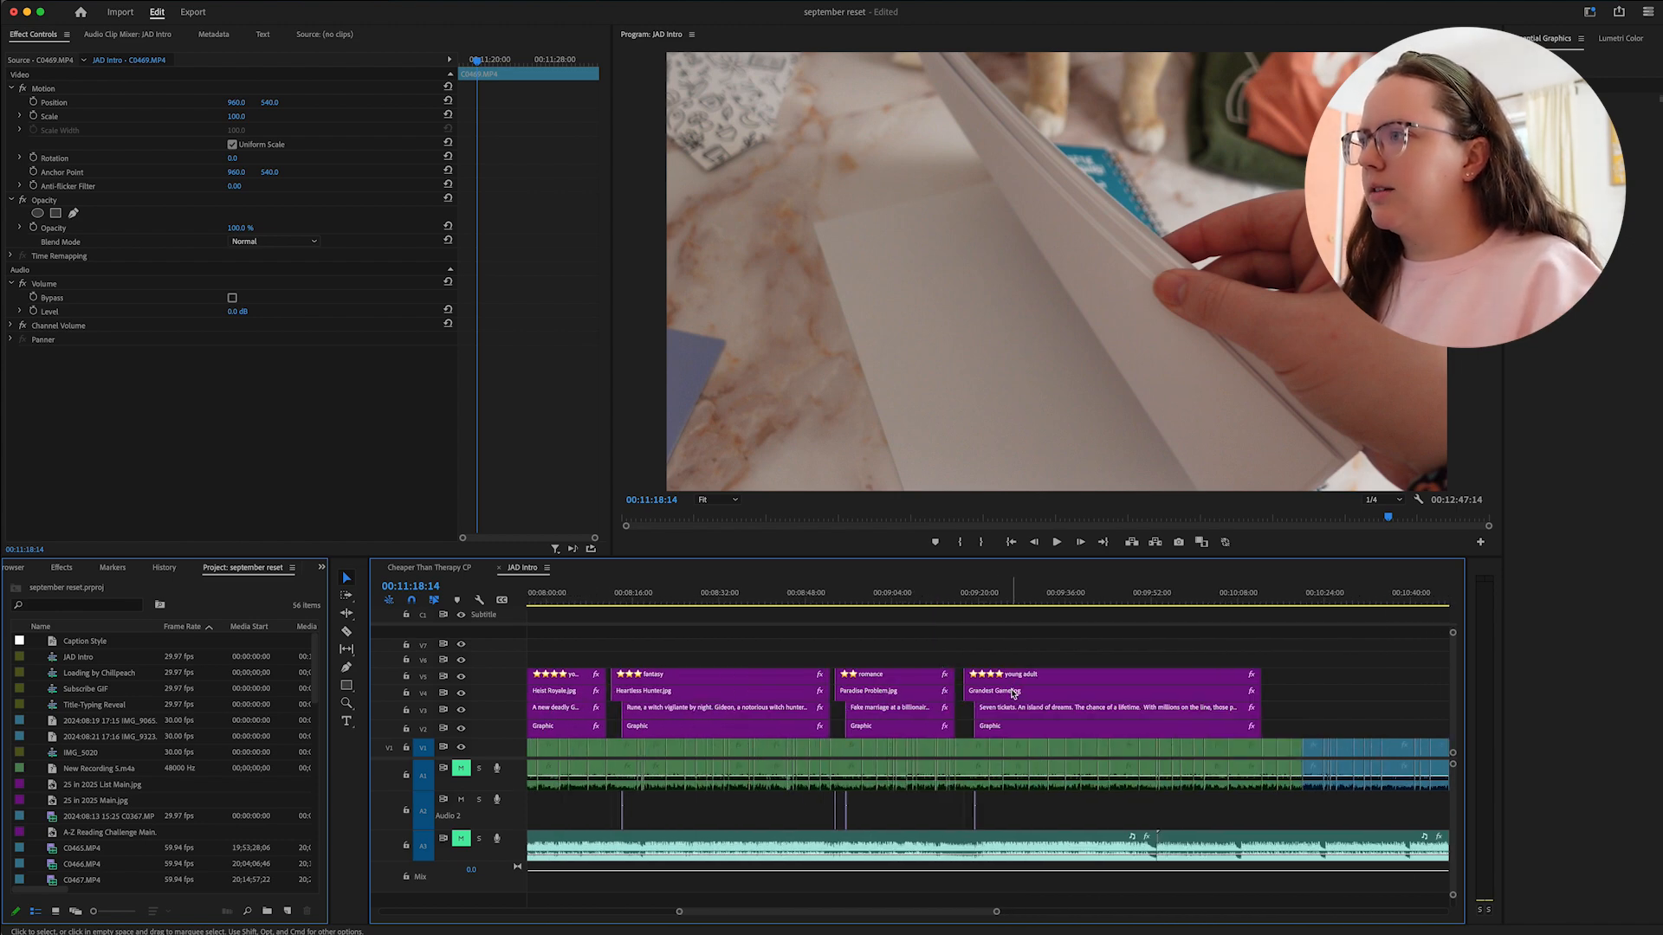
{"action": "left_click_drag", "start_coordinate": [1014, 693], "coordinate": [1132, 690]}
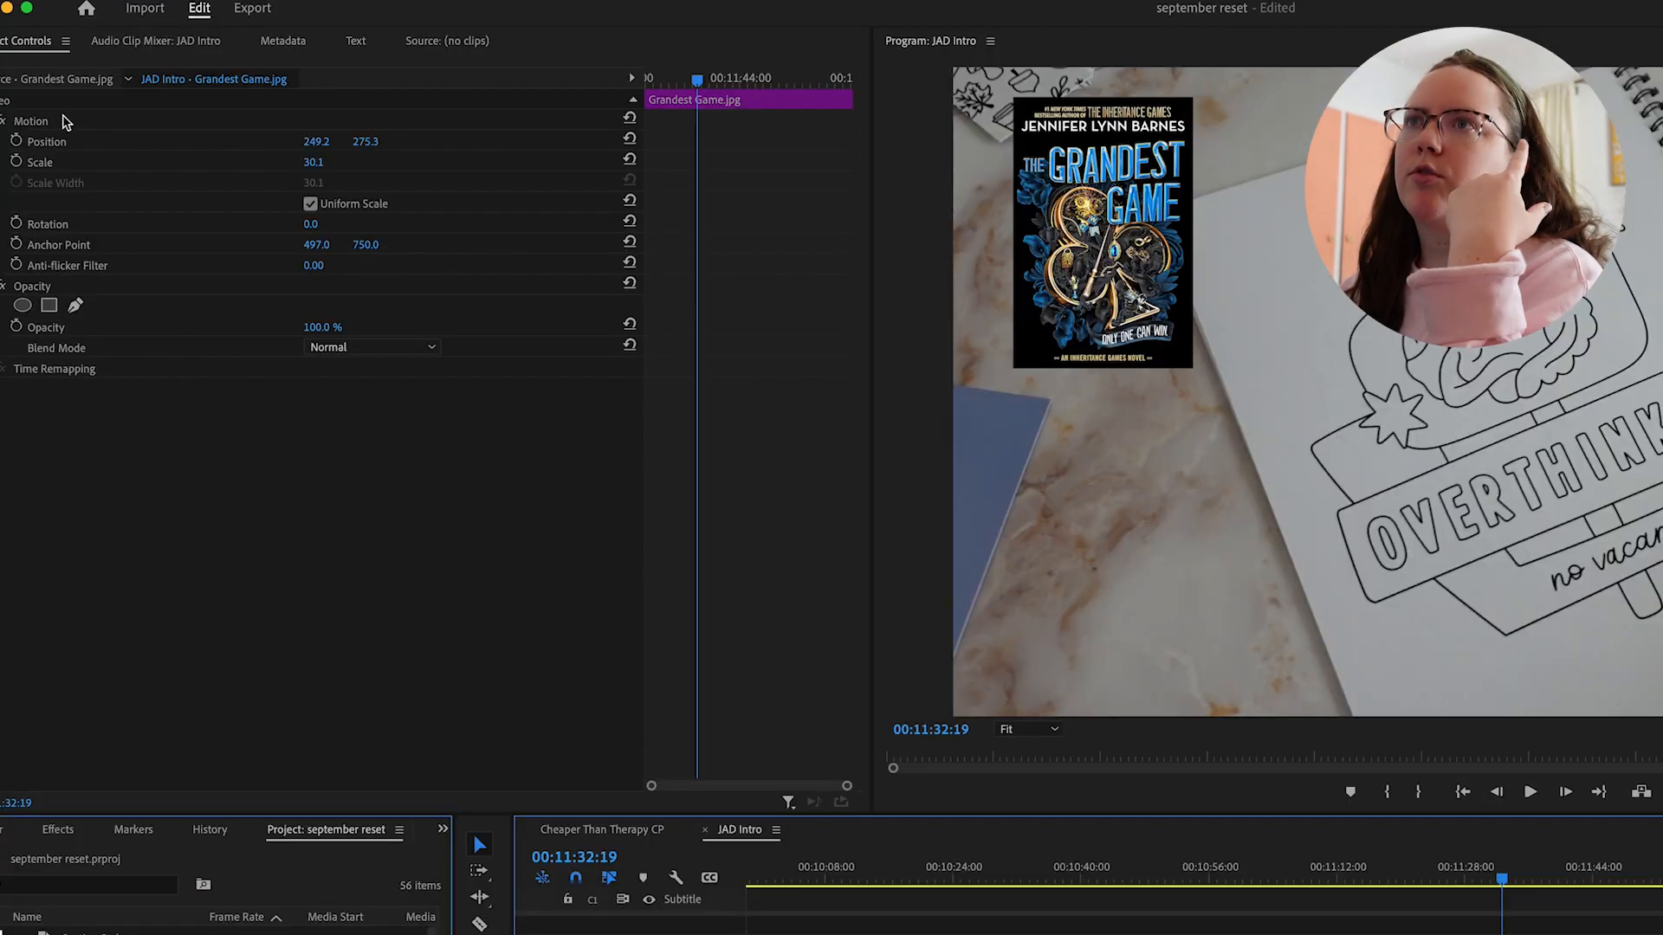
Keyframe the Position and Scale of Grandest Game.jpg at 00:11:32:19, and set its Position to 249.2, -234.5 at 00:11:18:15, above the frame.
{"action": "left_click", "coordinate": [16, 142]}
{"action": "left_click", "coordinate": [16, 162]}
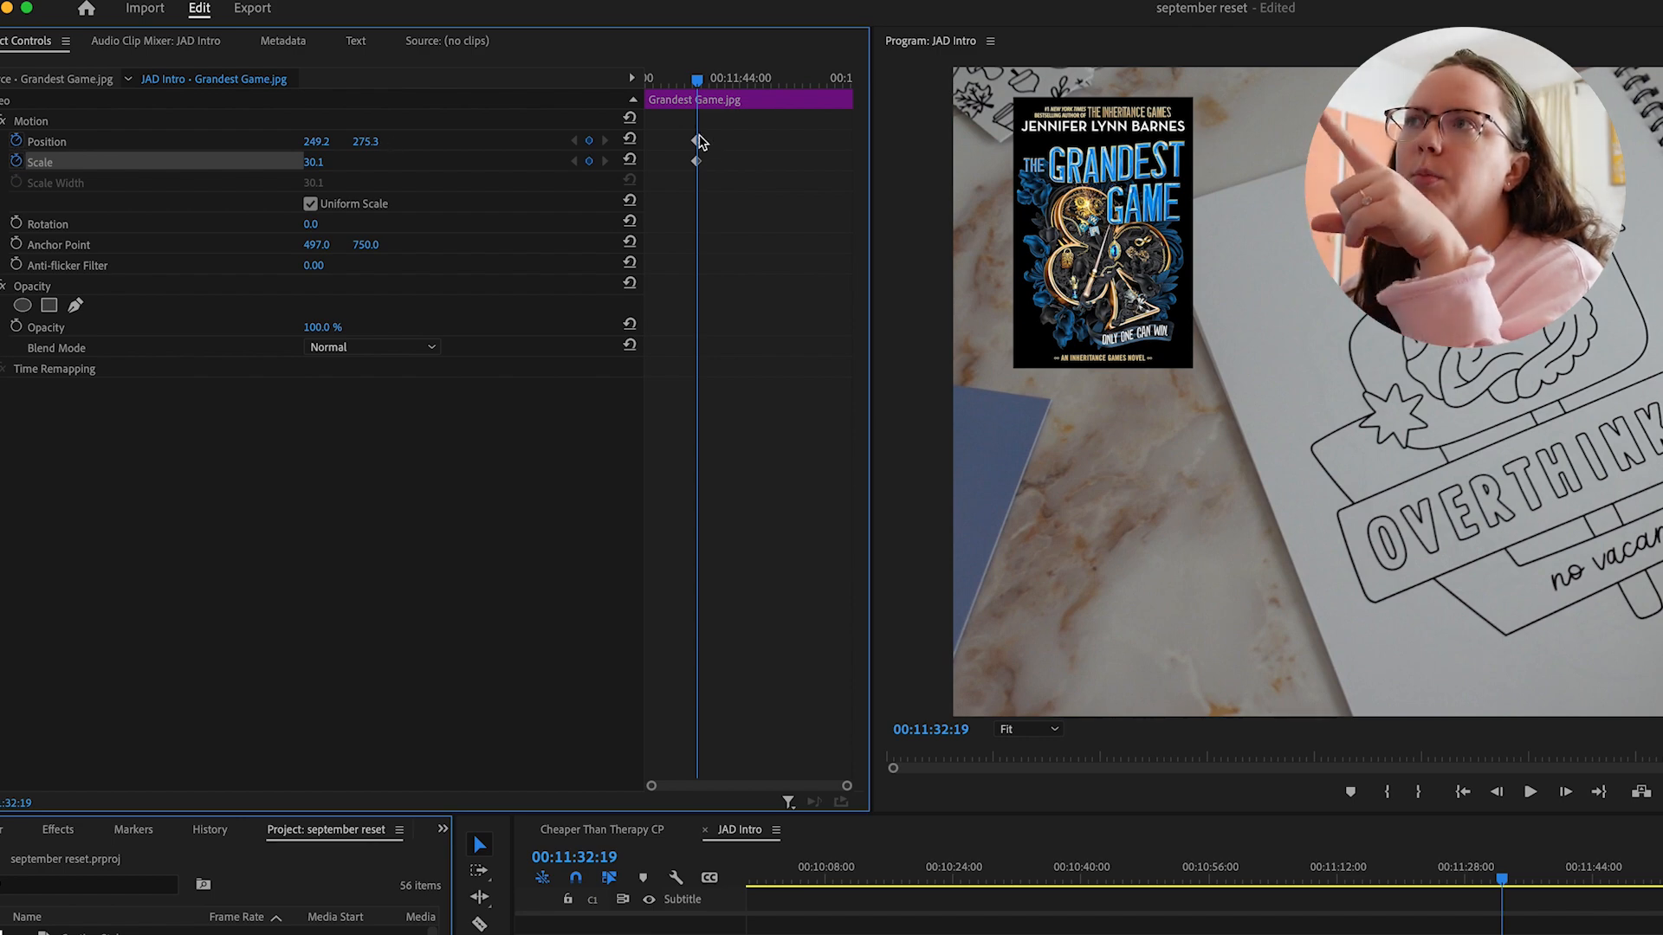
{"action": "left_click_drag", "start_coordinate": [699, 82], "coordinate": [578, 82]}
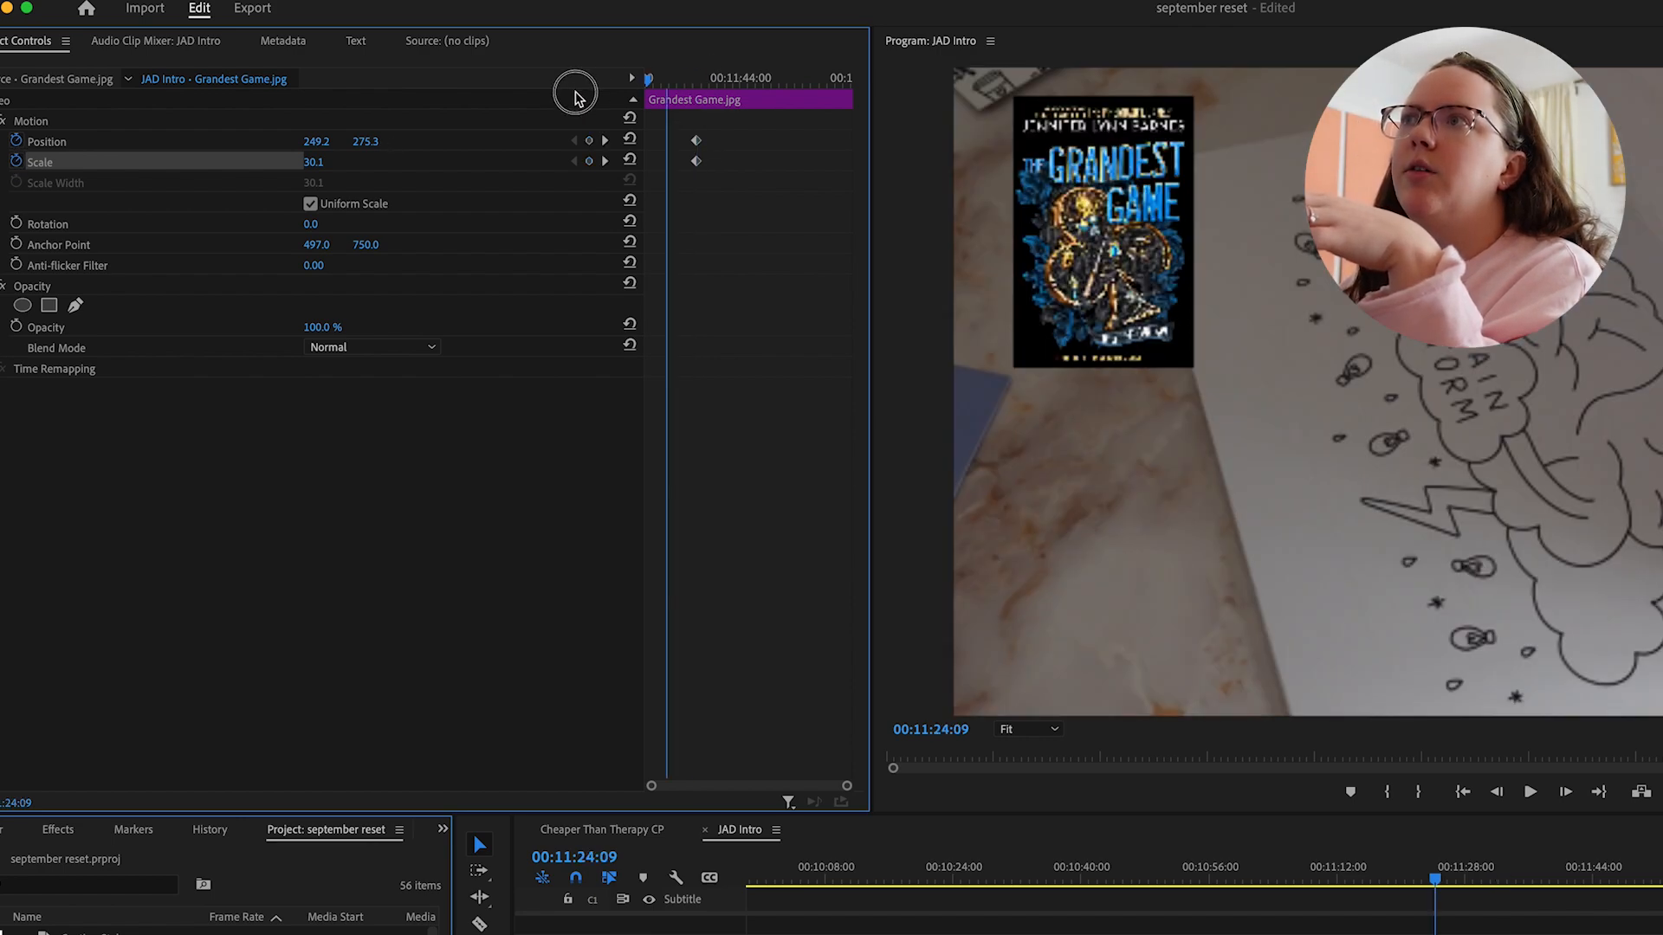
{"action": "left_click", "coordinate": [1063, 219]}
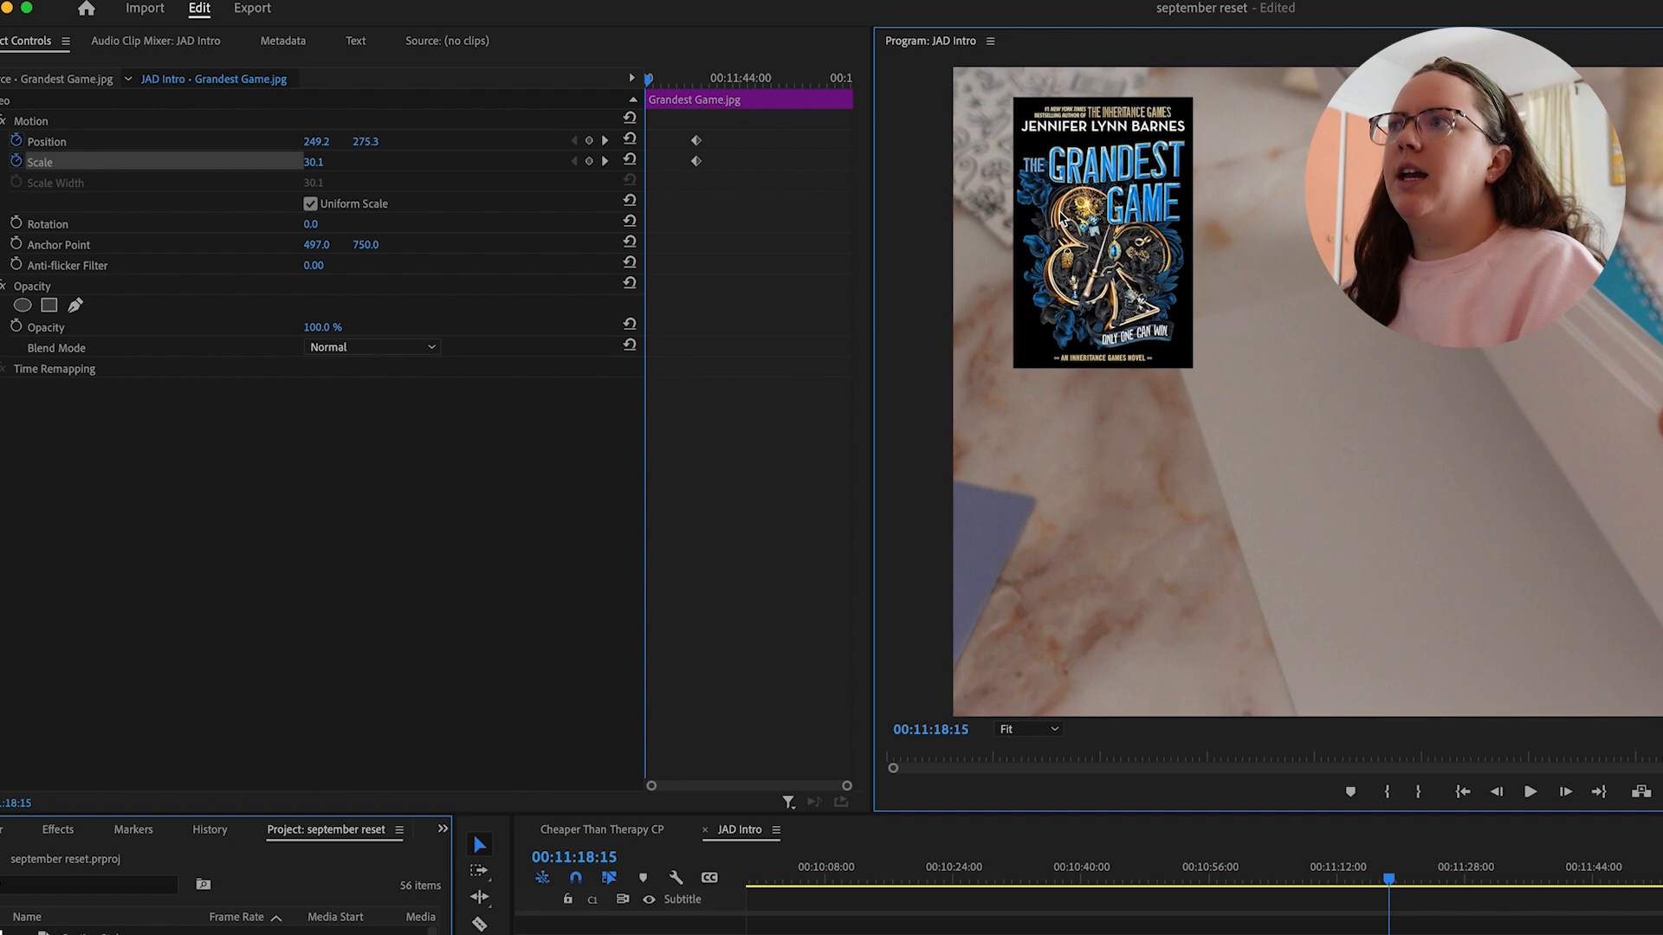
{"action": "left_click_drag", "start_coordinate": [1064, 285], "coordinate": [1065, 0]}
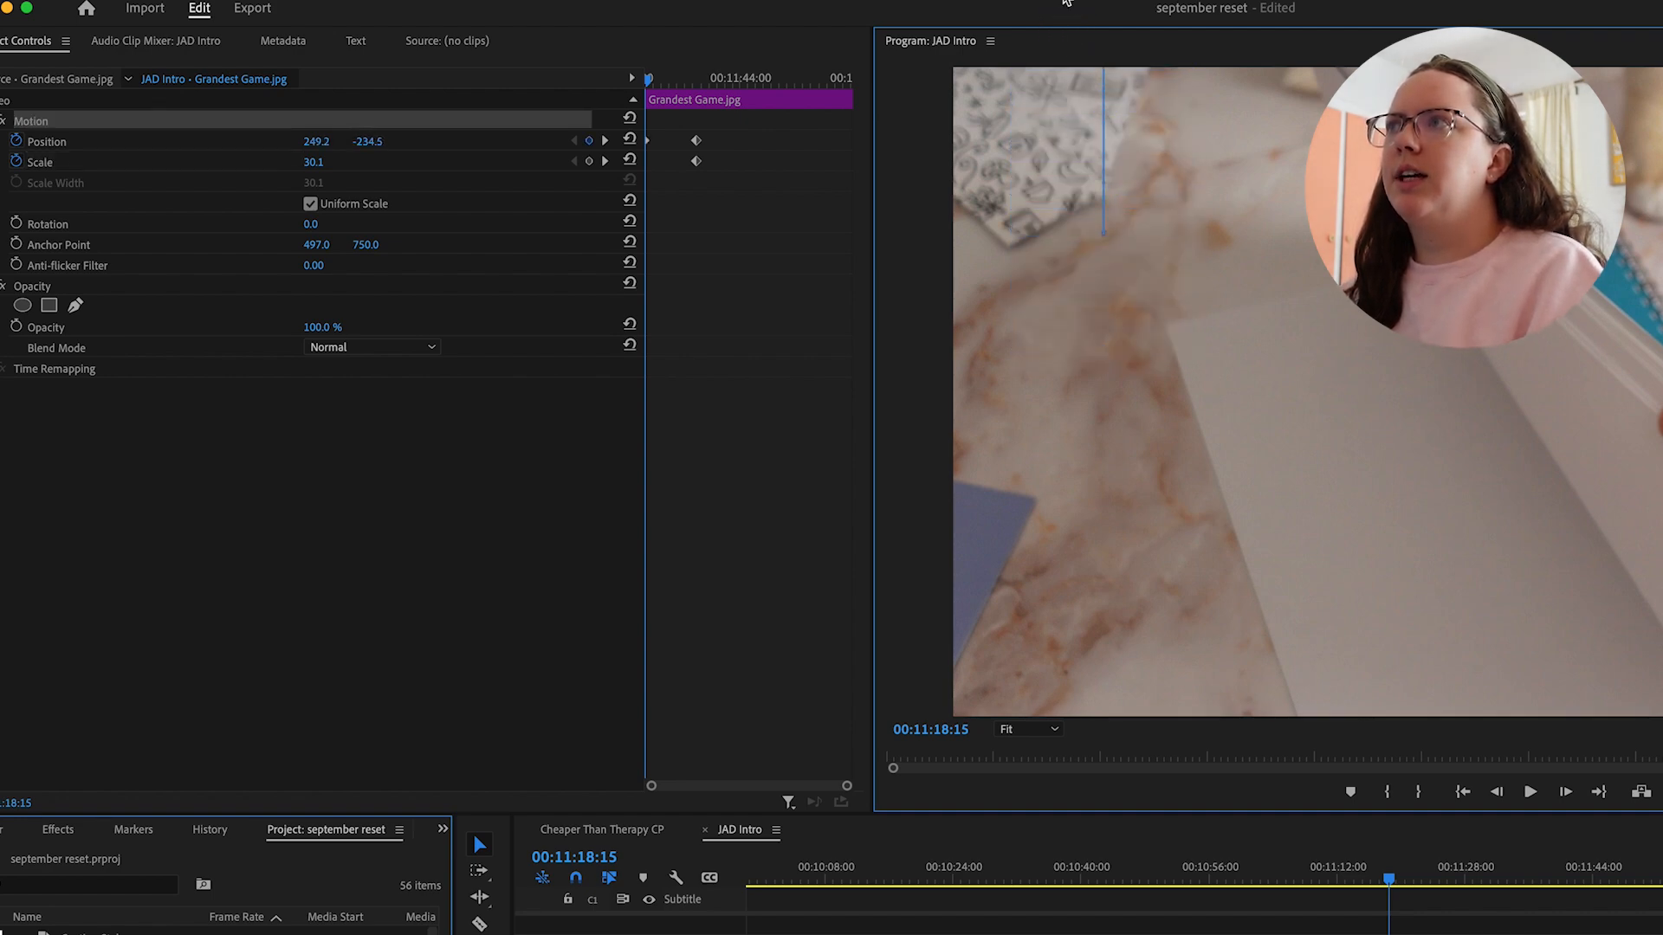
Play the Grandest Game.jpg slide-in from 00:11:18:15 and return to its keyframes at about 00:11:32:19.
{"action": "left_click", "coordinate": [1367, 934]}
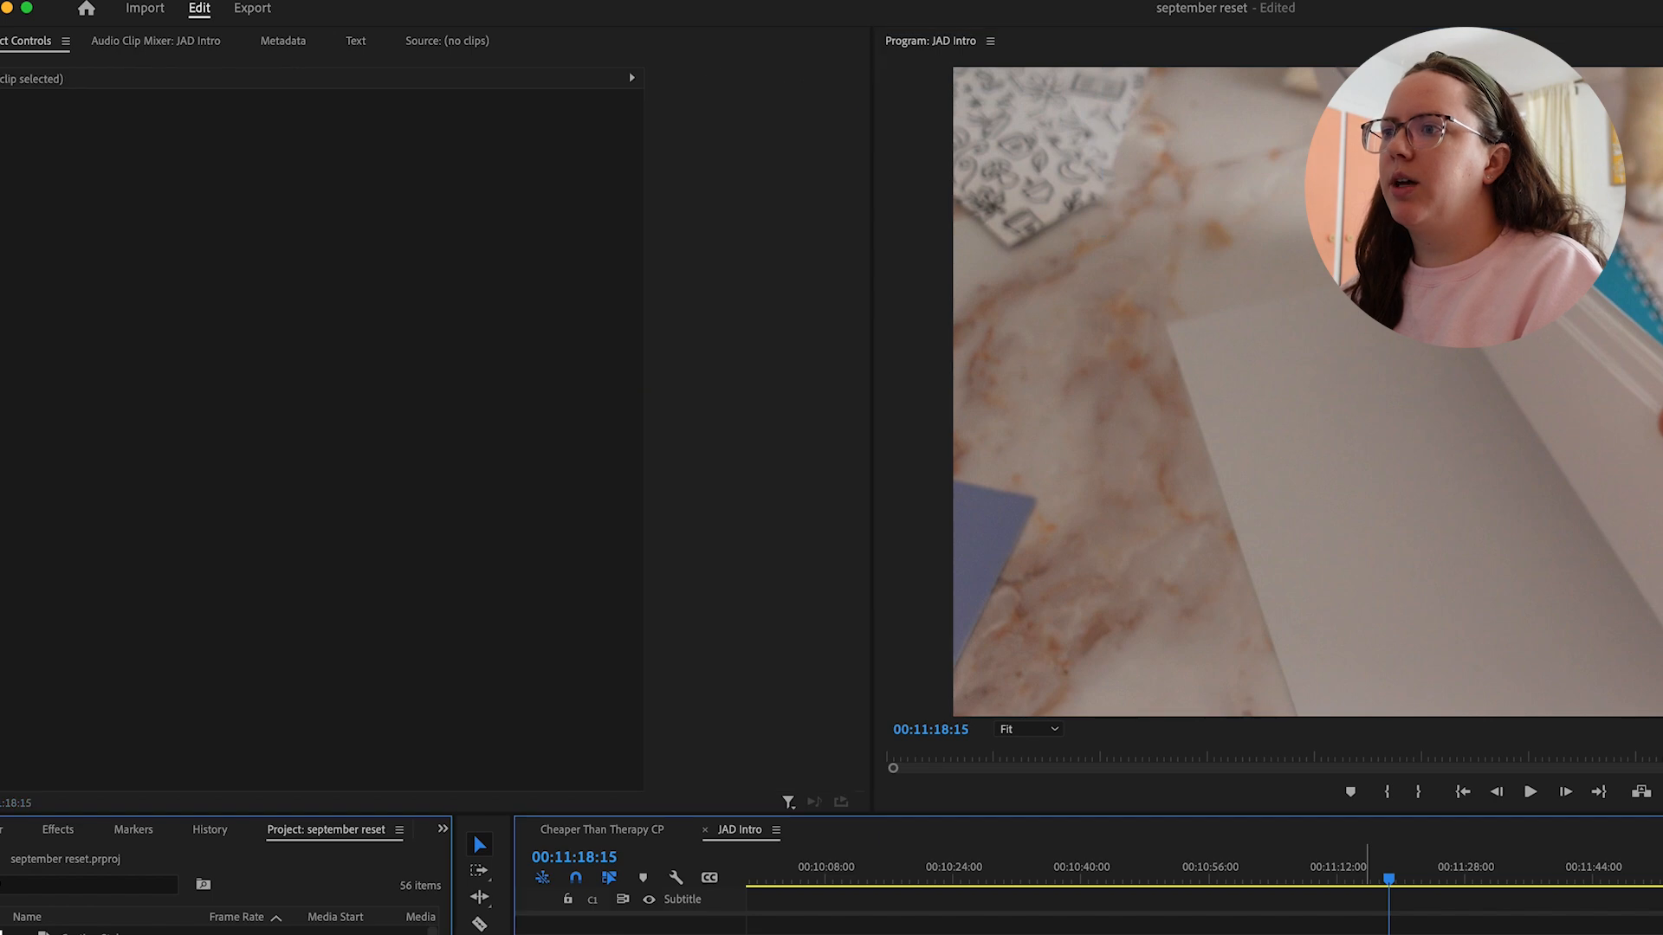
{"action": "key", "text": "space"}
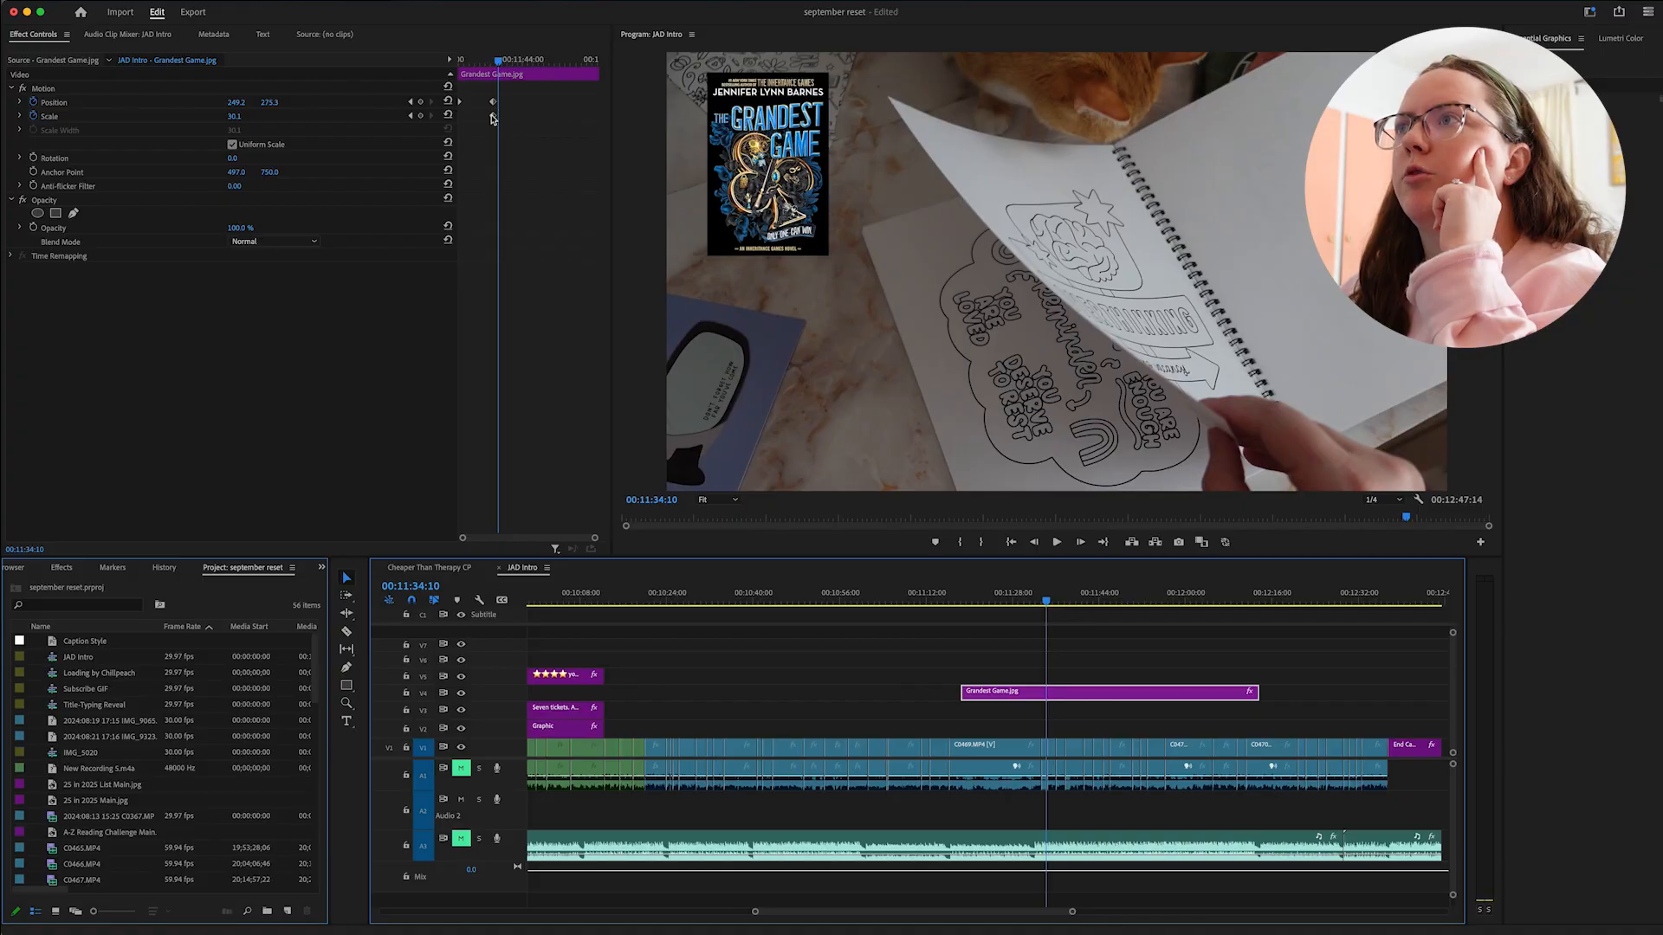
{"action": "left_click", "coordinate": [492, 116]}
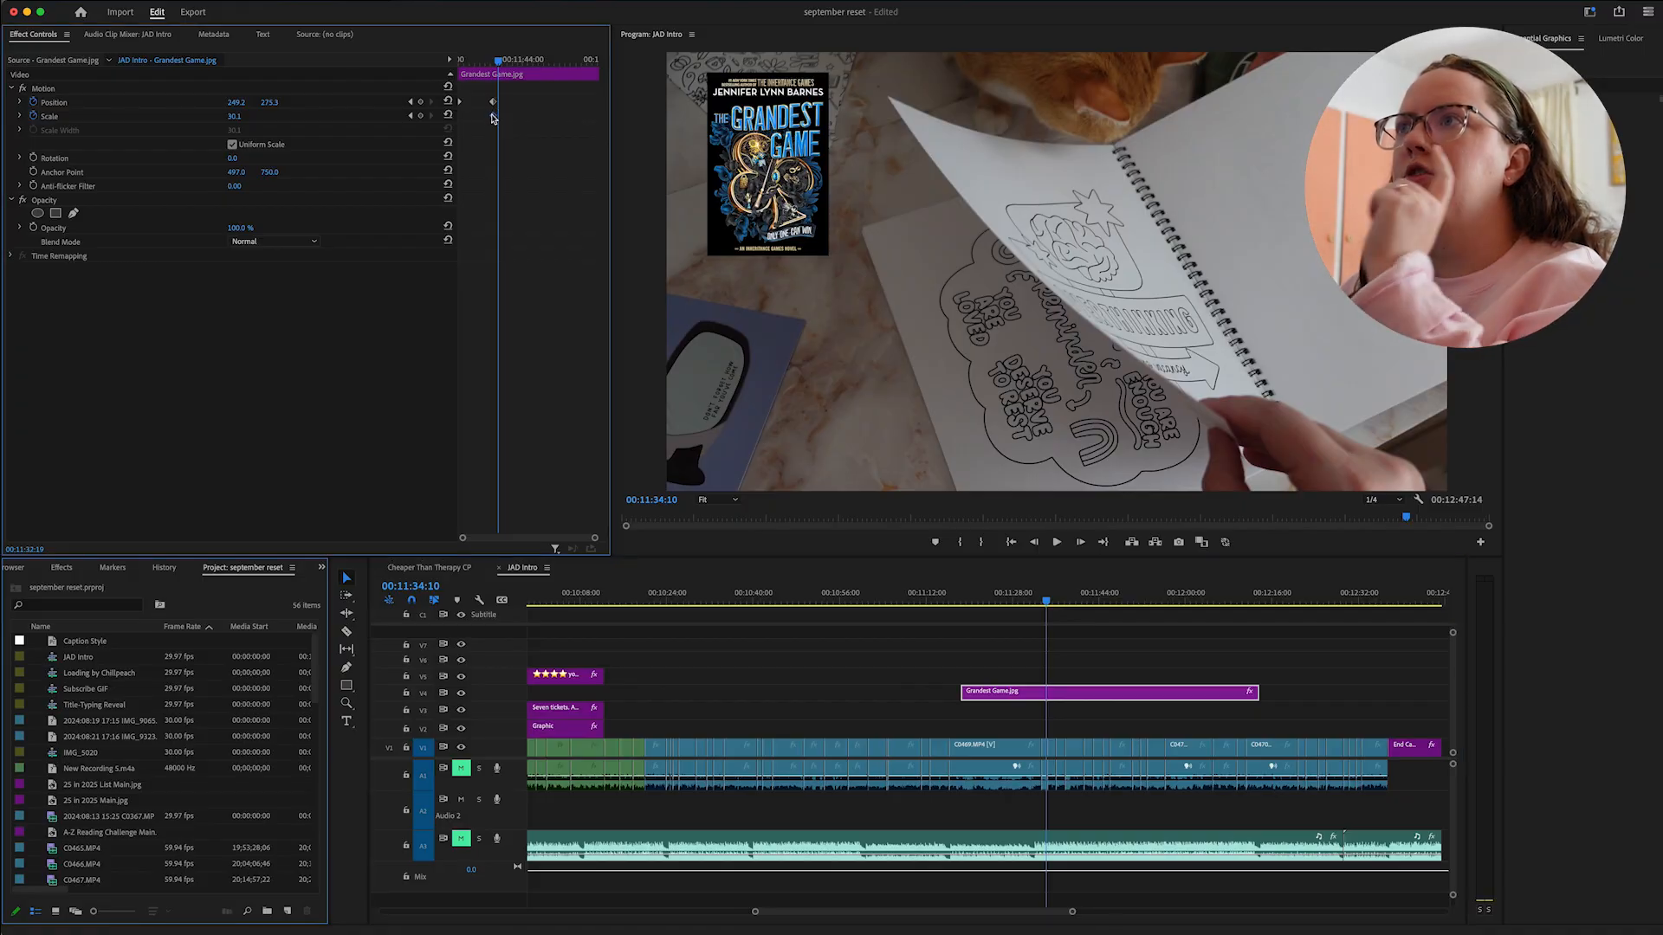
Delete the Scale keyframe of Grandest Game.jpg, move its second Position keyframe to about 00:11:26:12, and preview the slide-in.
{"action": "key", "text": "Delete"}
{"action": "left_click_drag", "start_coordinate": [493, 103], "coordinate": [478, 105]}
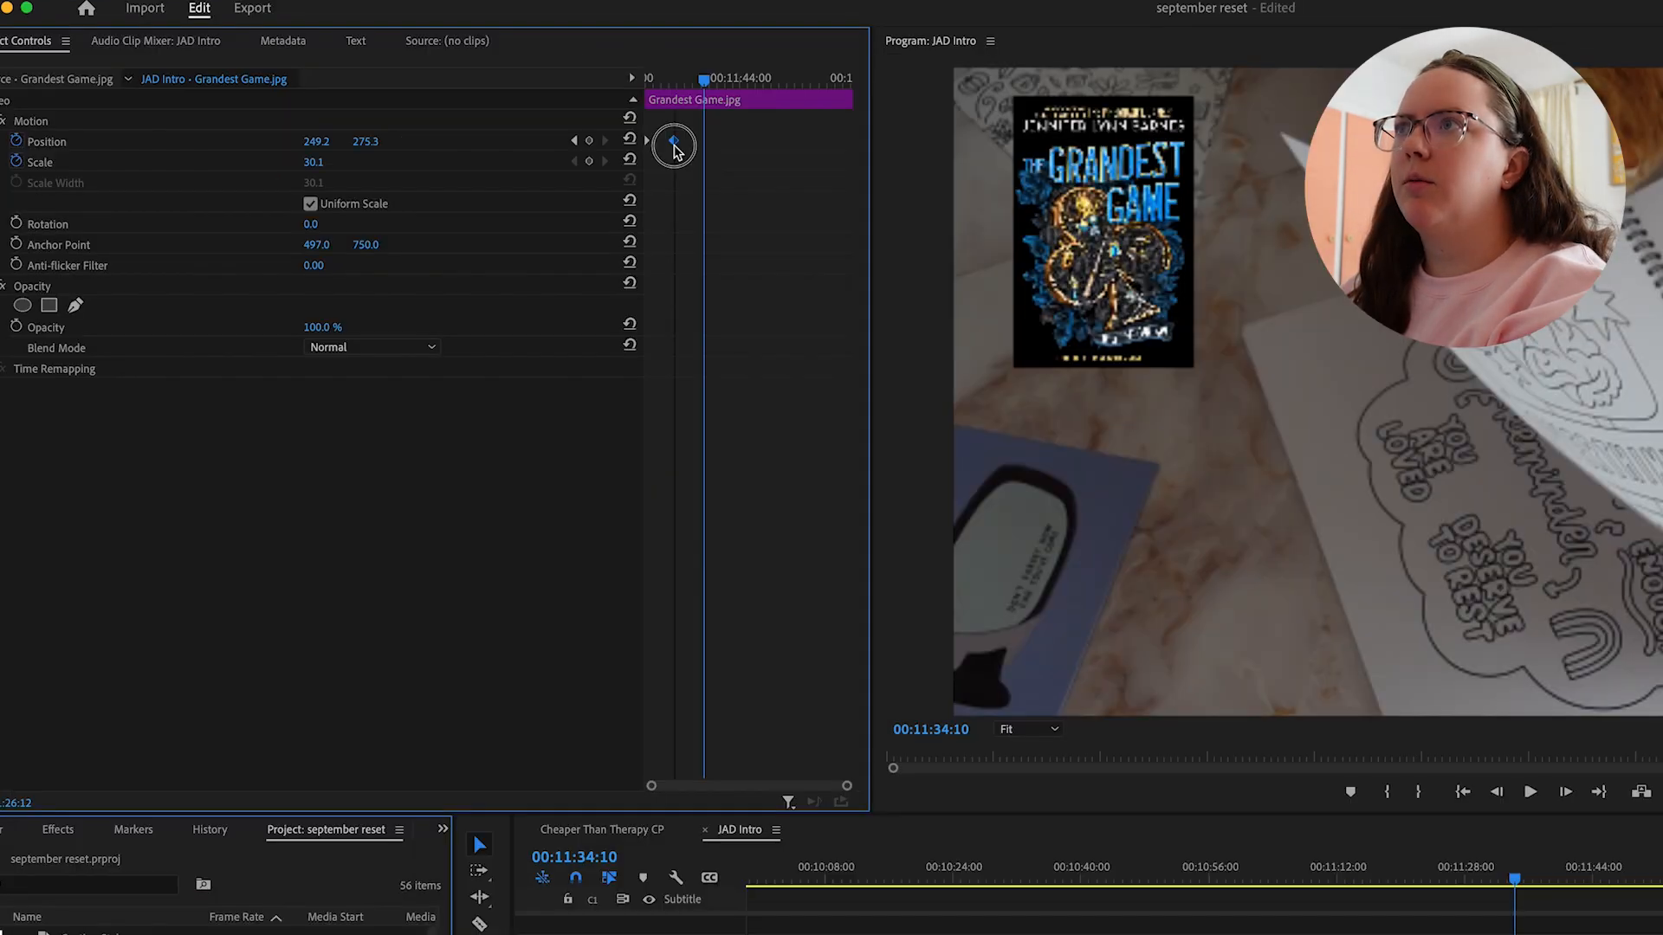
{"action": "left_click_drag", "start_coordinate": [701, 78], "coordinate": [643, 89]}
{"action": "key", "text": "space"}
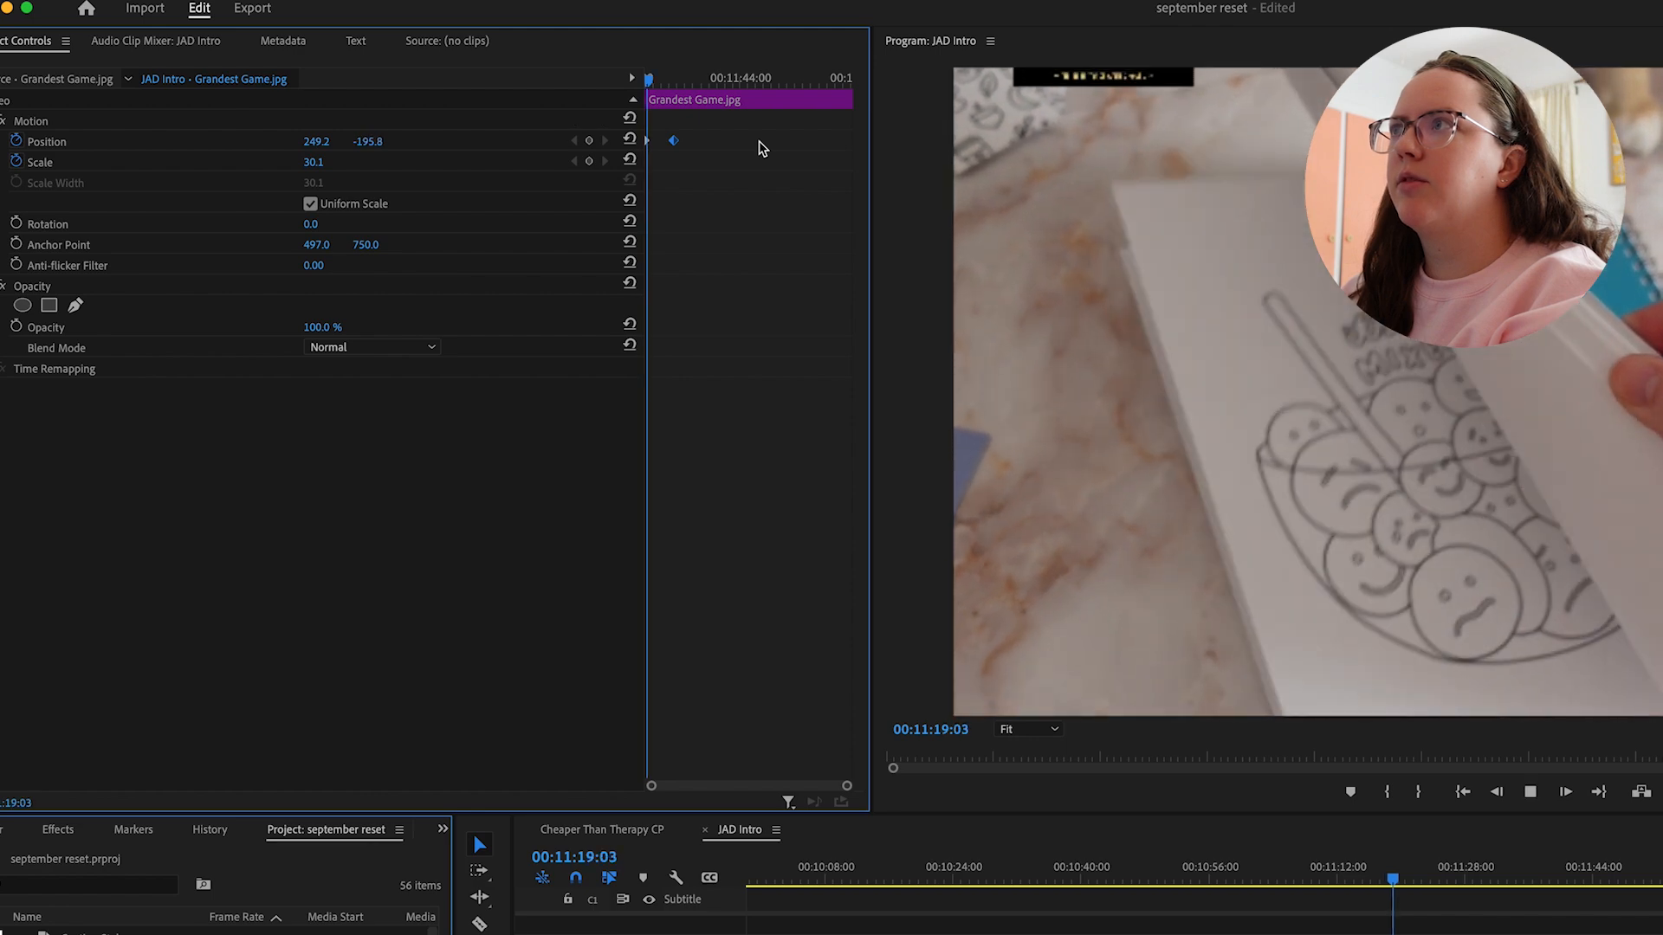
{"action": "key", "text": "space"}
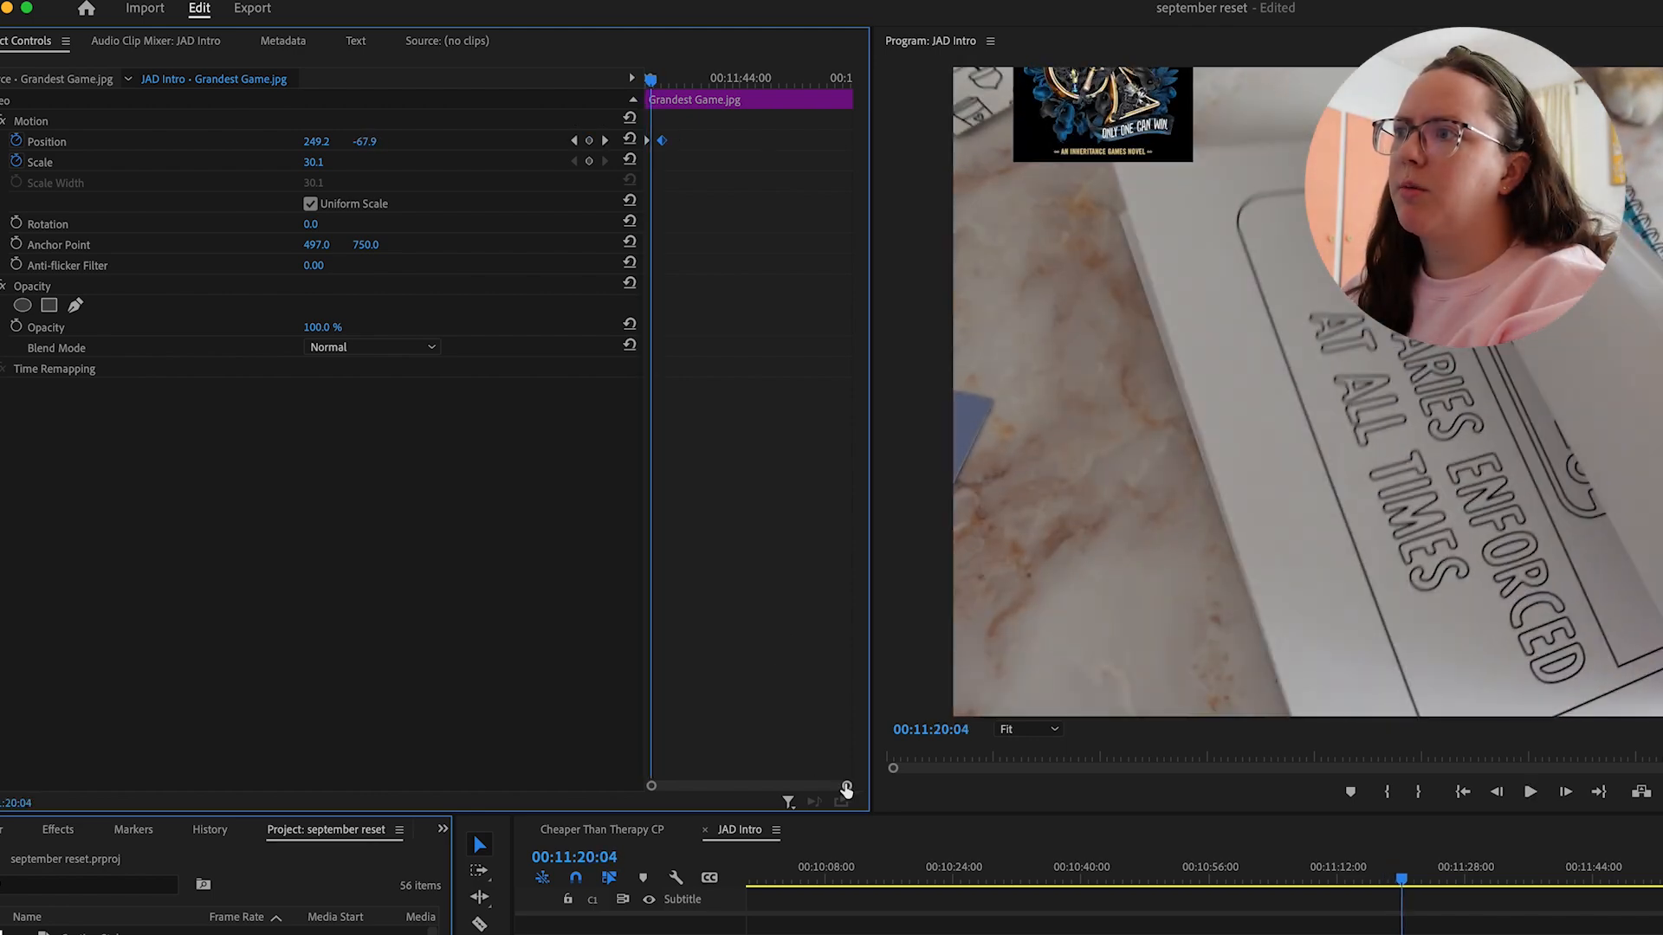
Move the second Position keyframe of Grandest Game.jpg to about 00:11:20:04 and play the slide-in from the clip's start.
{"action": "left_click_drag", "start_coordinate": [847, 785], "coordinate": [790, 790]}
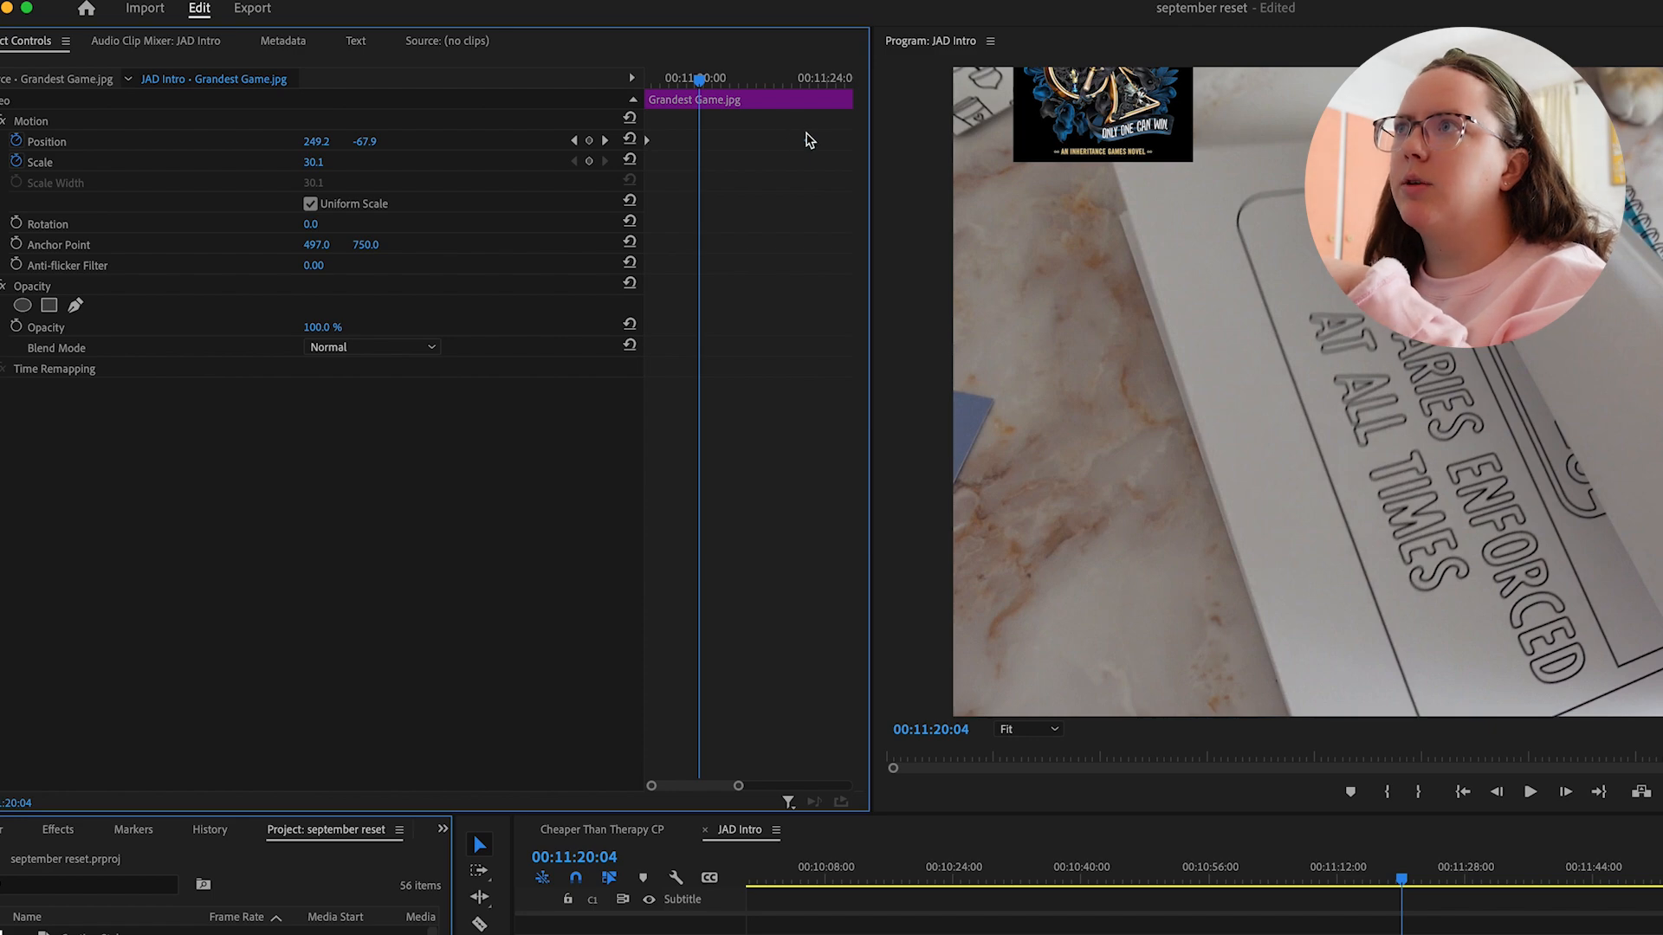
{"action": "left_click_drag", "start_coordinate": [808, 145], "coordinate": [699, 142]}
{"action": "left_click_drag", "start_coordinate": [700, 78], "coordinate": [594, 82]}
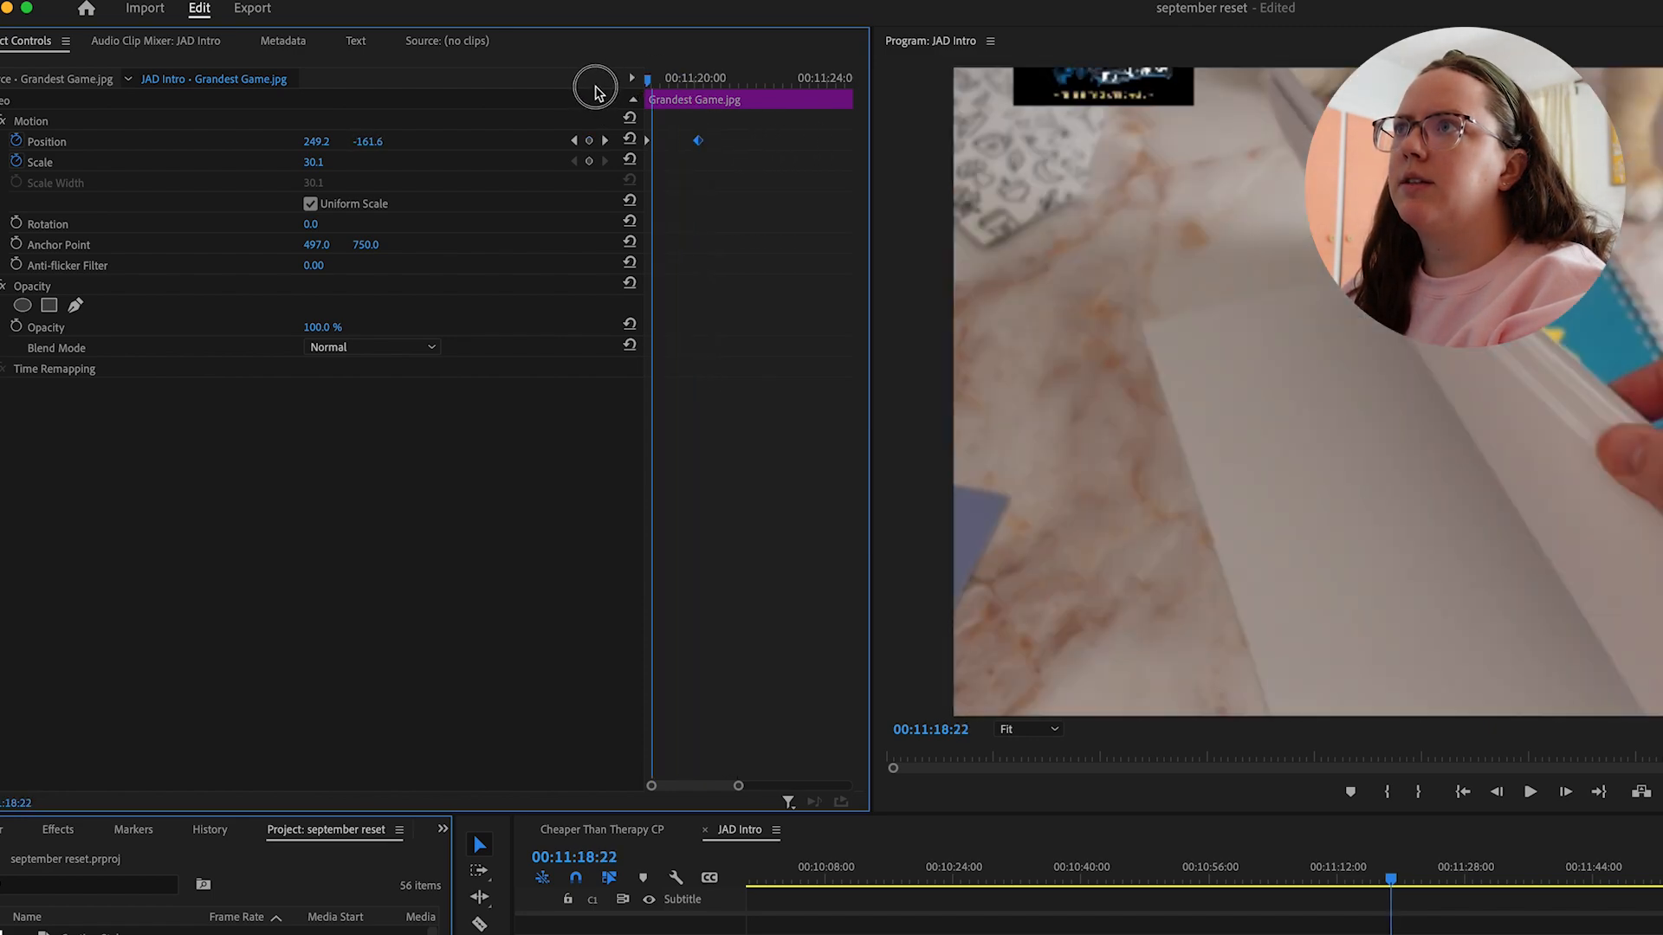
{"action": "key", "text": "space"}
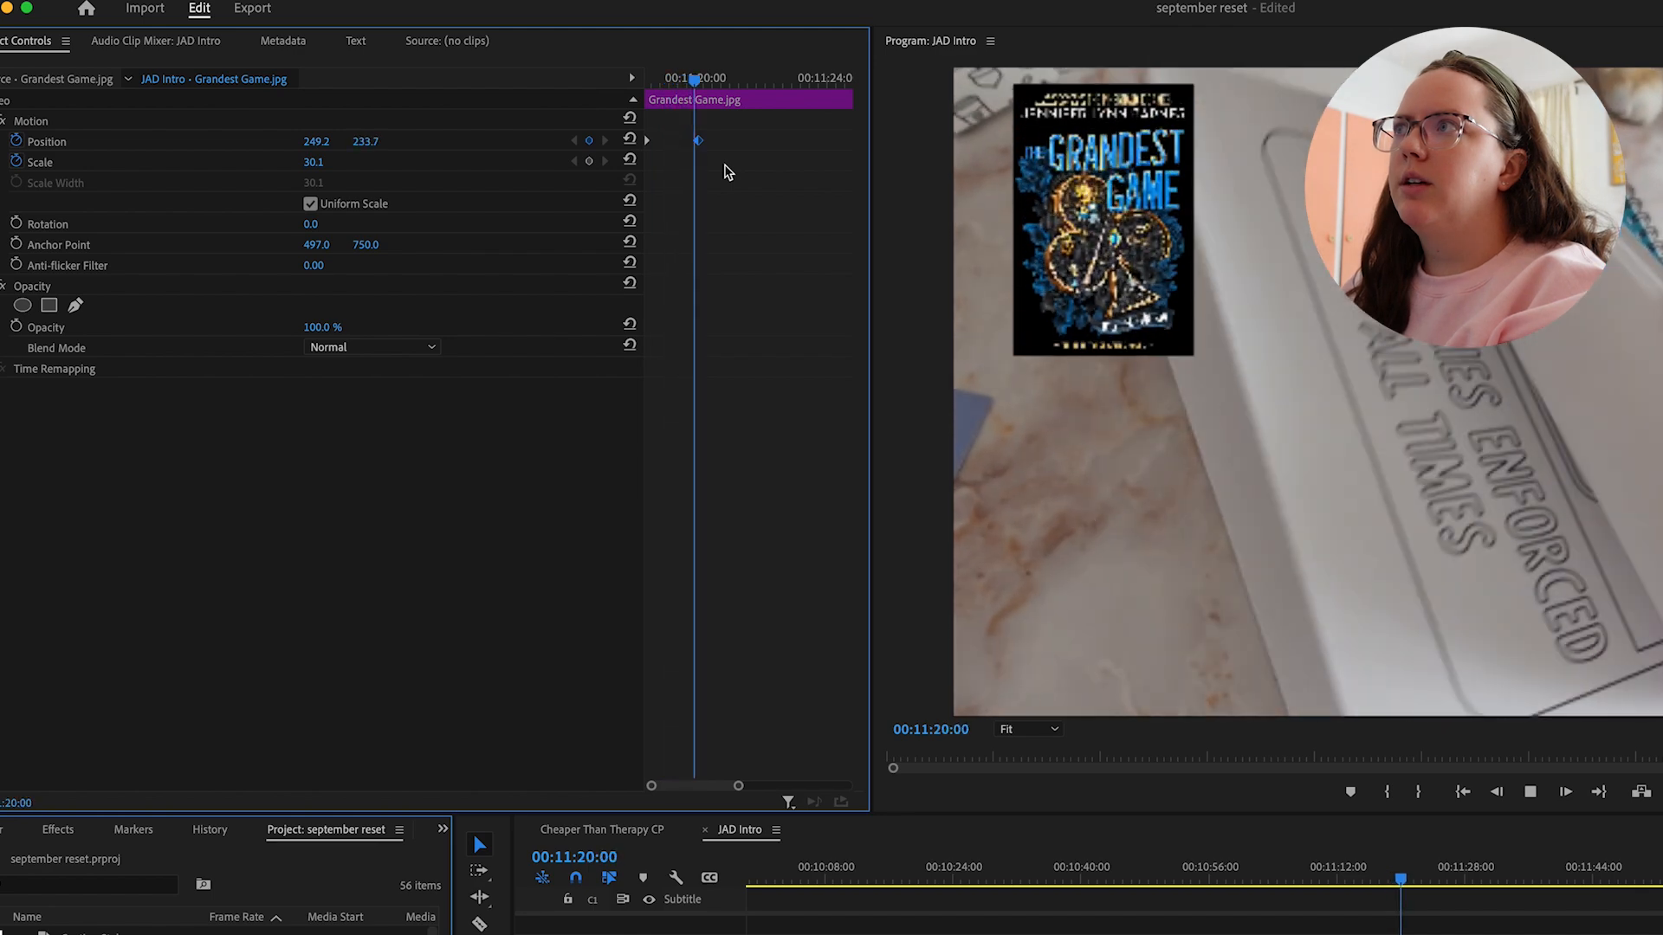
{"action": "key", "text": "space"}
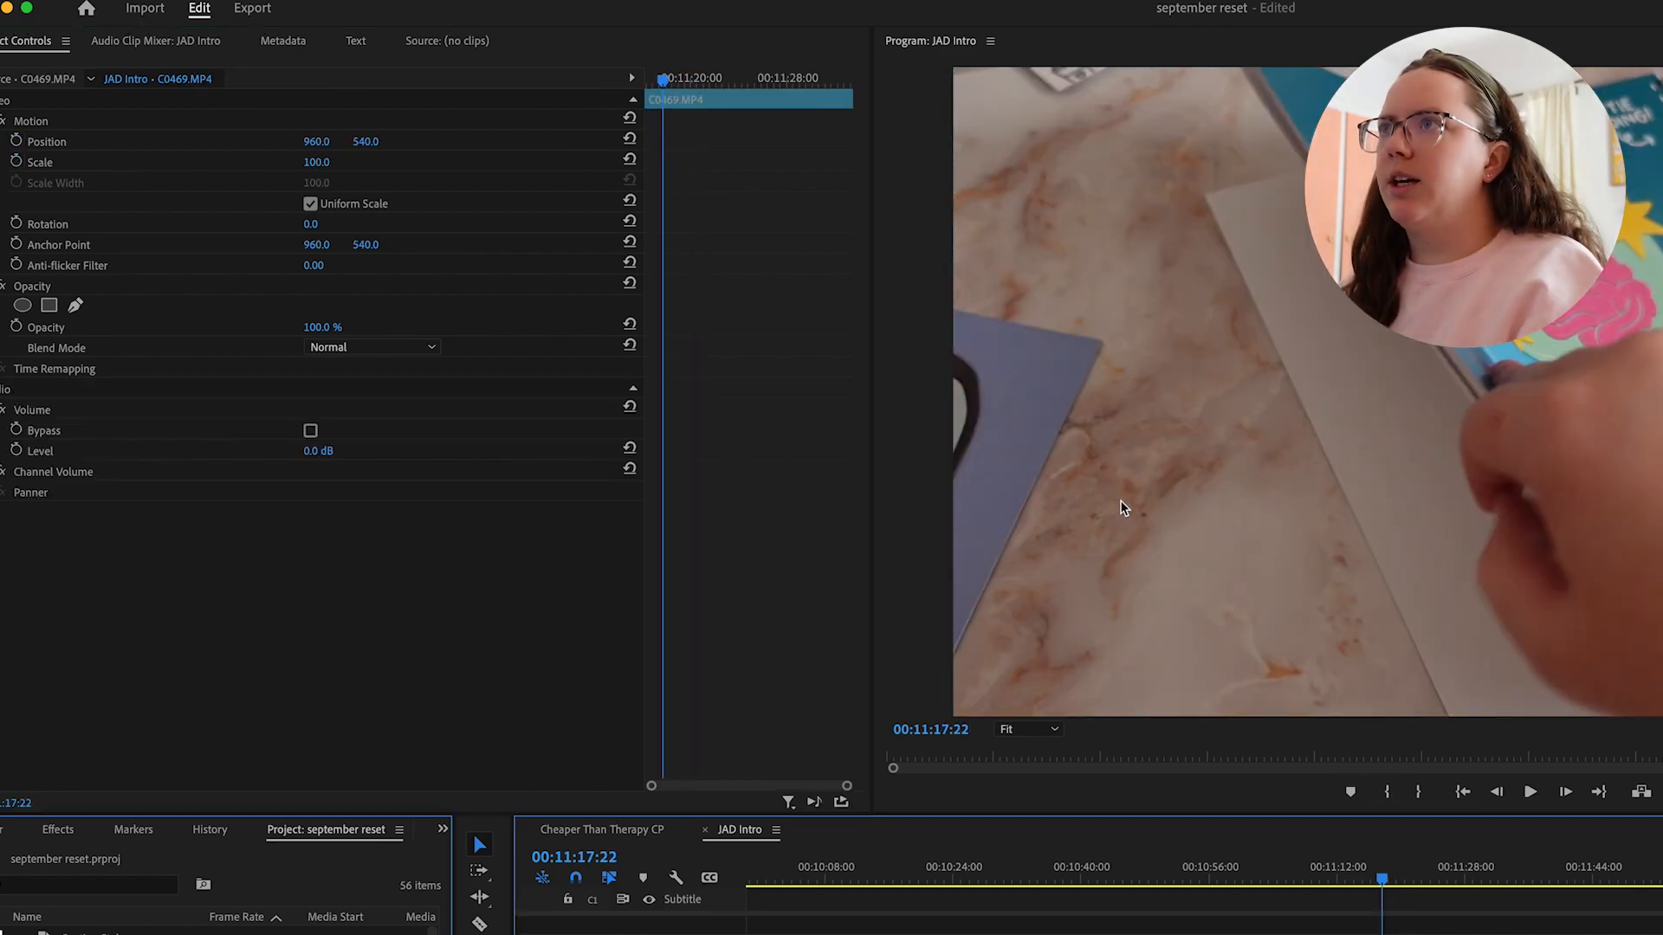
Add Position and Scale keyframes at the start of the C0469.MP4 clip, at 00:11:16:06.
{"action": "left_click_drag", "start_coordinate": [660, 84], "coordinate": [583, 96]}
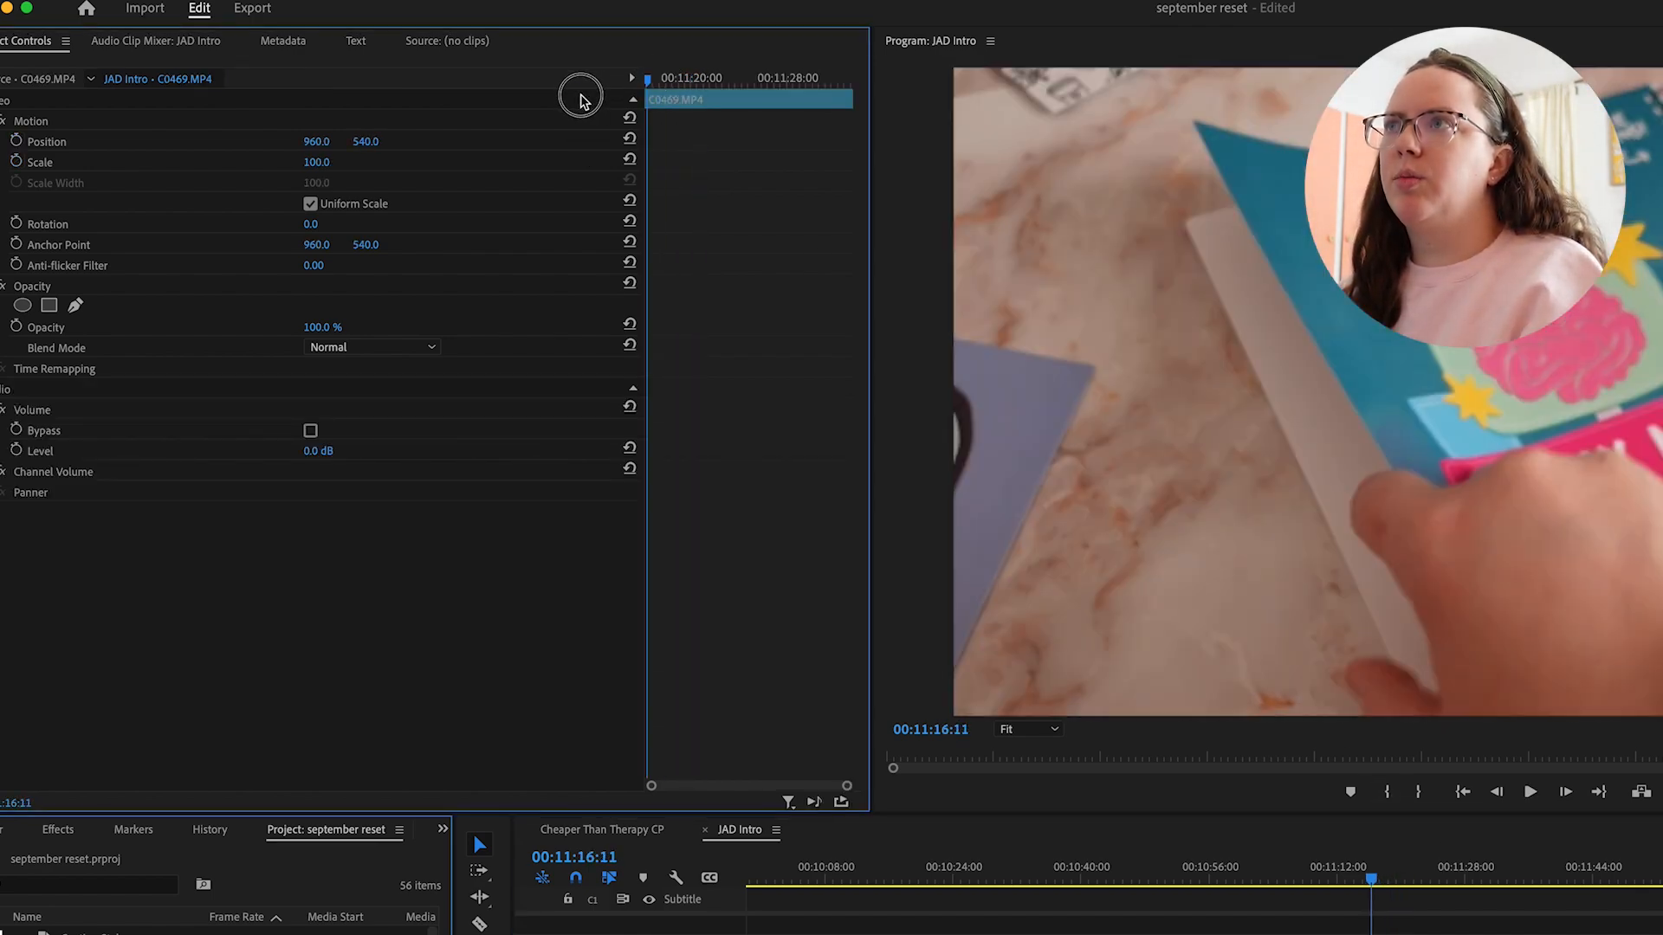
{"action": "left_click", "coordinate": [16, 161]}
{"action": "left_click", "coordinate": [17, 140]}
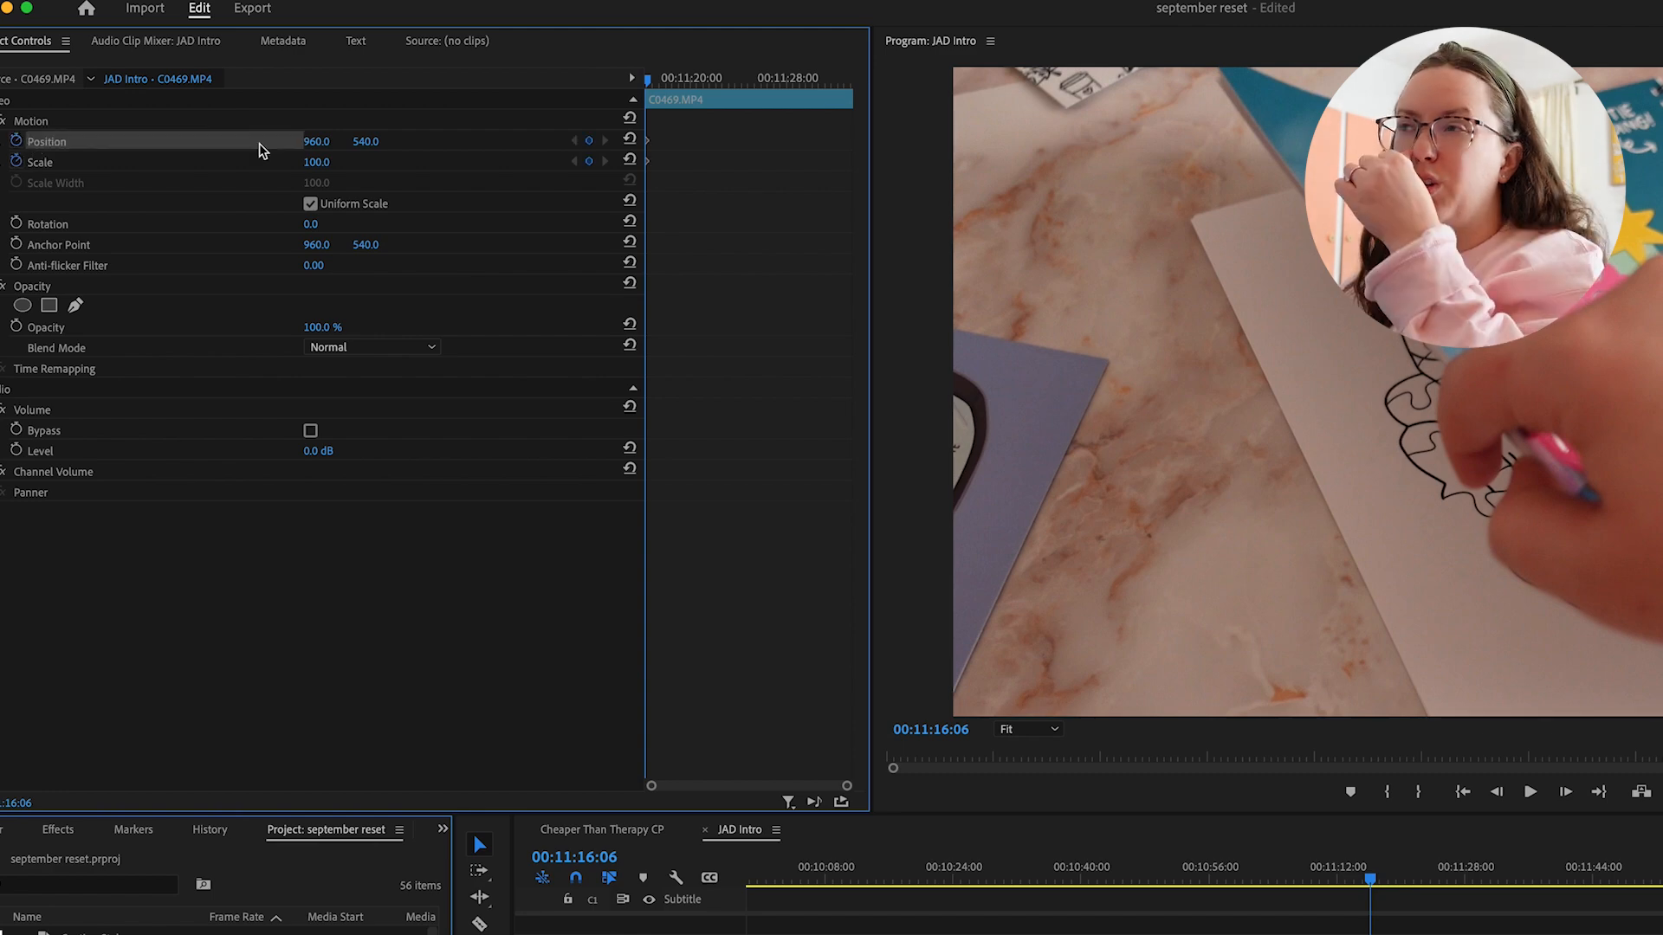
At 00:11:16:13, scale C0469.MP4 down to 85.7 and shift its Position to 865.2, 507.3 to create the second pair of keyframes.
{"action": "key", "text": "Right"}
{"action": "key", "text": "Right"}
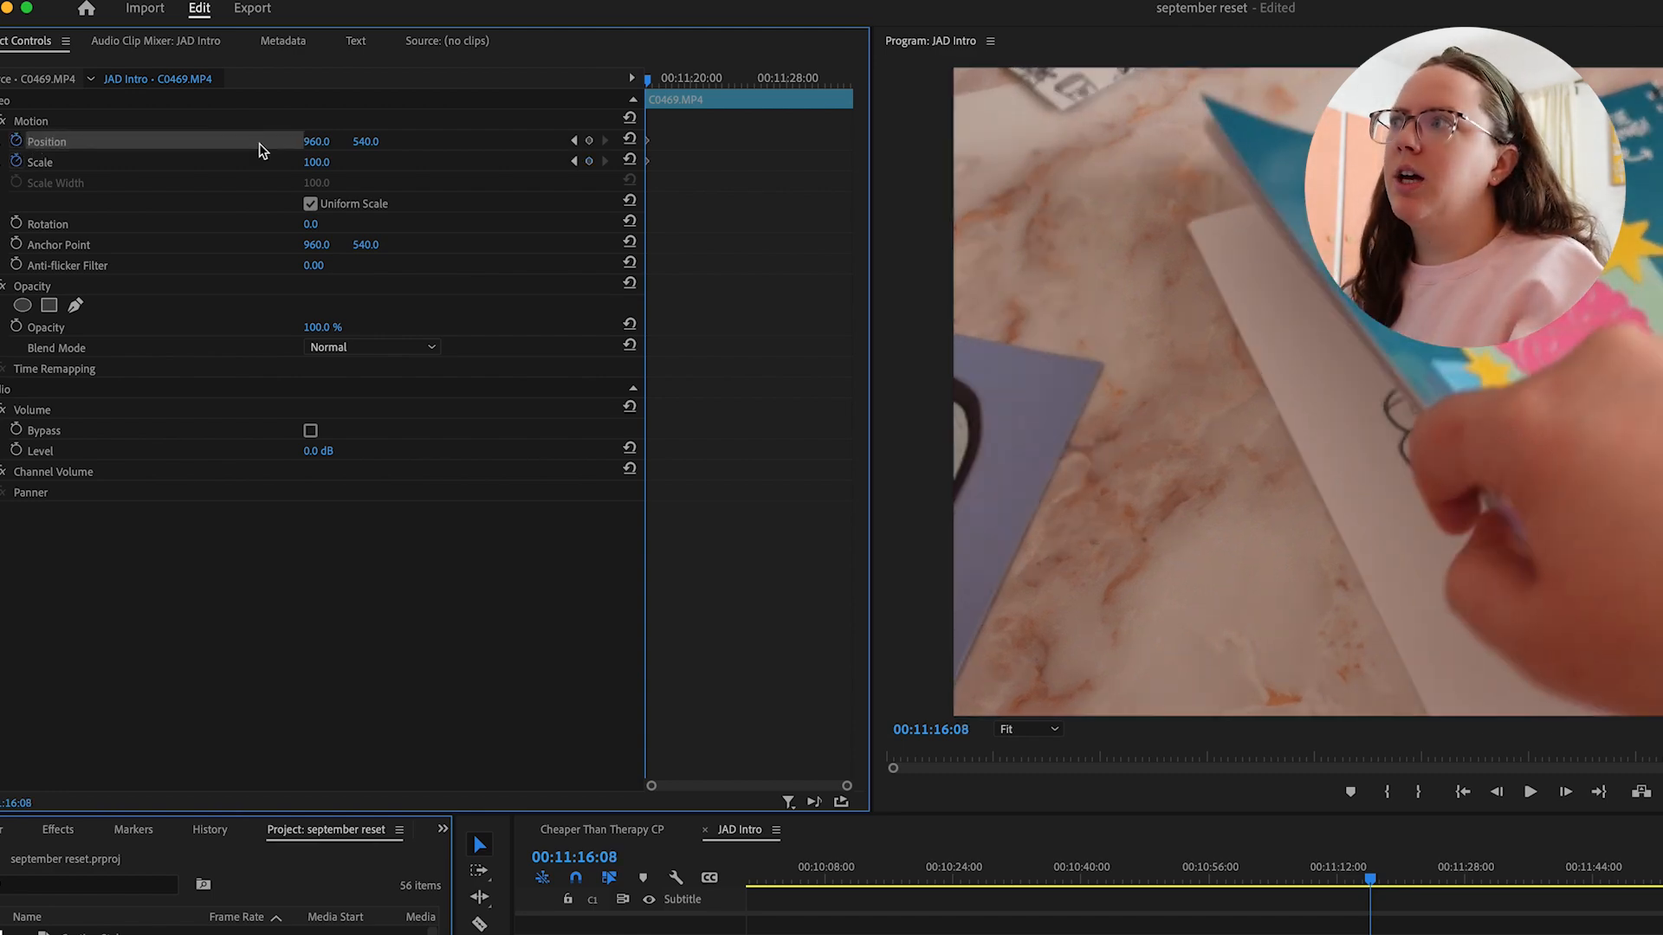
{"action": "key", "text": "Right"}
{"action": "key", "text": "Right"}
{"action": "key", "text": "Right"}
{"action": "key", "text": "Right"}
{"action": "key", "text": "Right"}
{"action": "left_click", "coordinate": [1033, 321]}
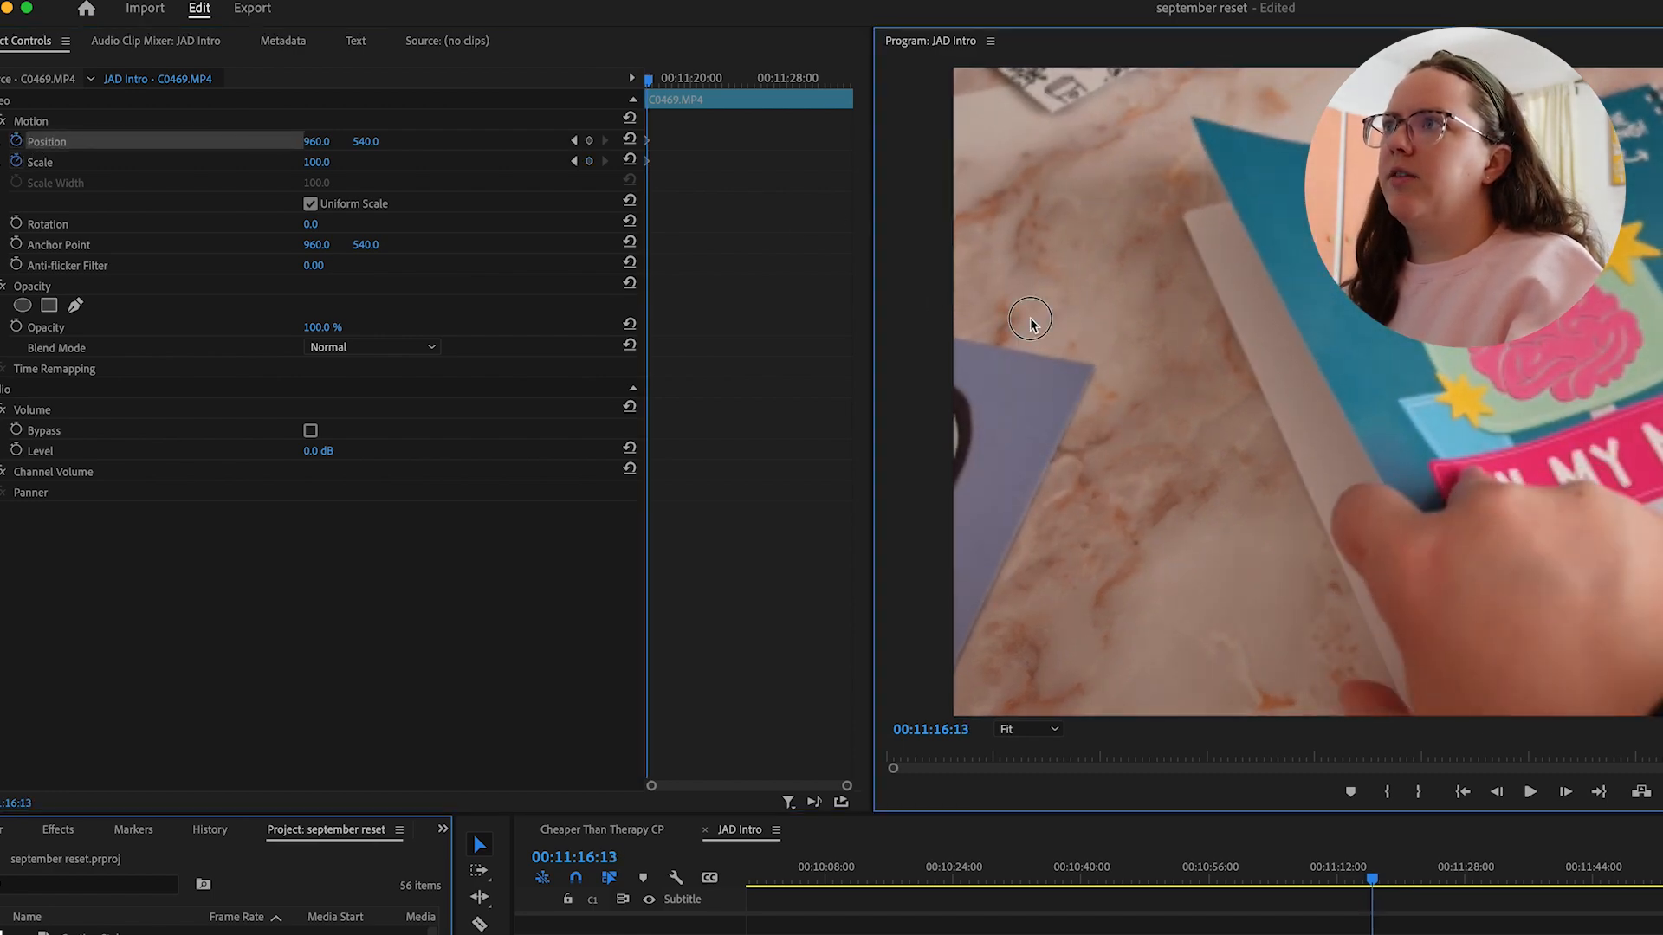
{"action": "left_click_drag", "start_coordinate": [956, 397], "coordinate": [1036, 397]}
{"action": "left_click_drag", "start_coordinate": [1267, 408], "coordinate": [1210, 388]}
{"action": "left_click", "coordinate": [757, 192]}
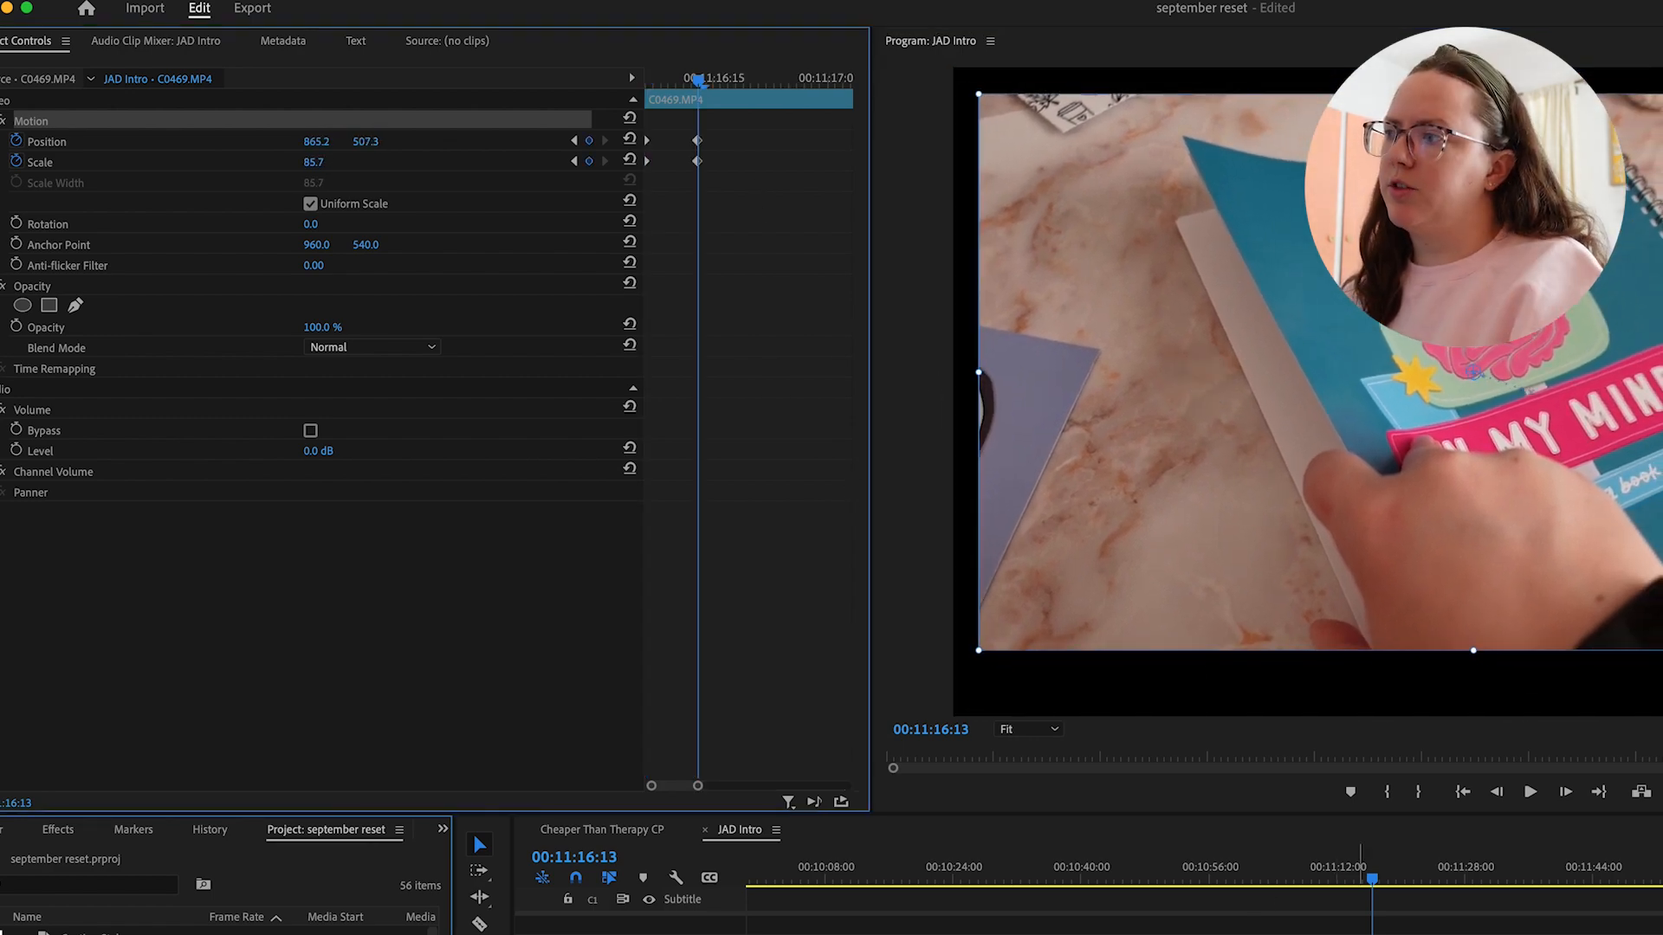
Play the C0469.MP4 shrink animation from just before the clip, and bring its two closely spaced keyframe pairs into view.
{"action": "left_click", "coordinate": [1366, 930]}
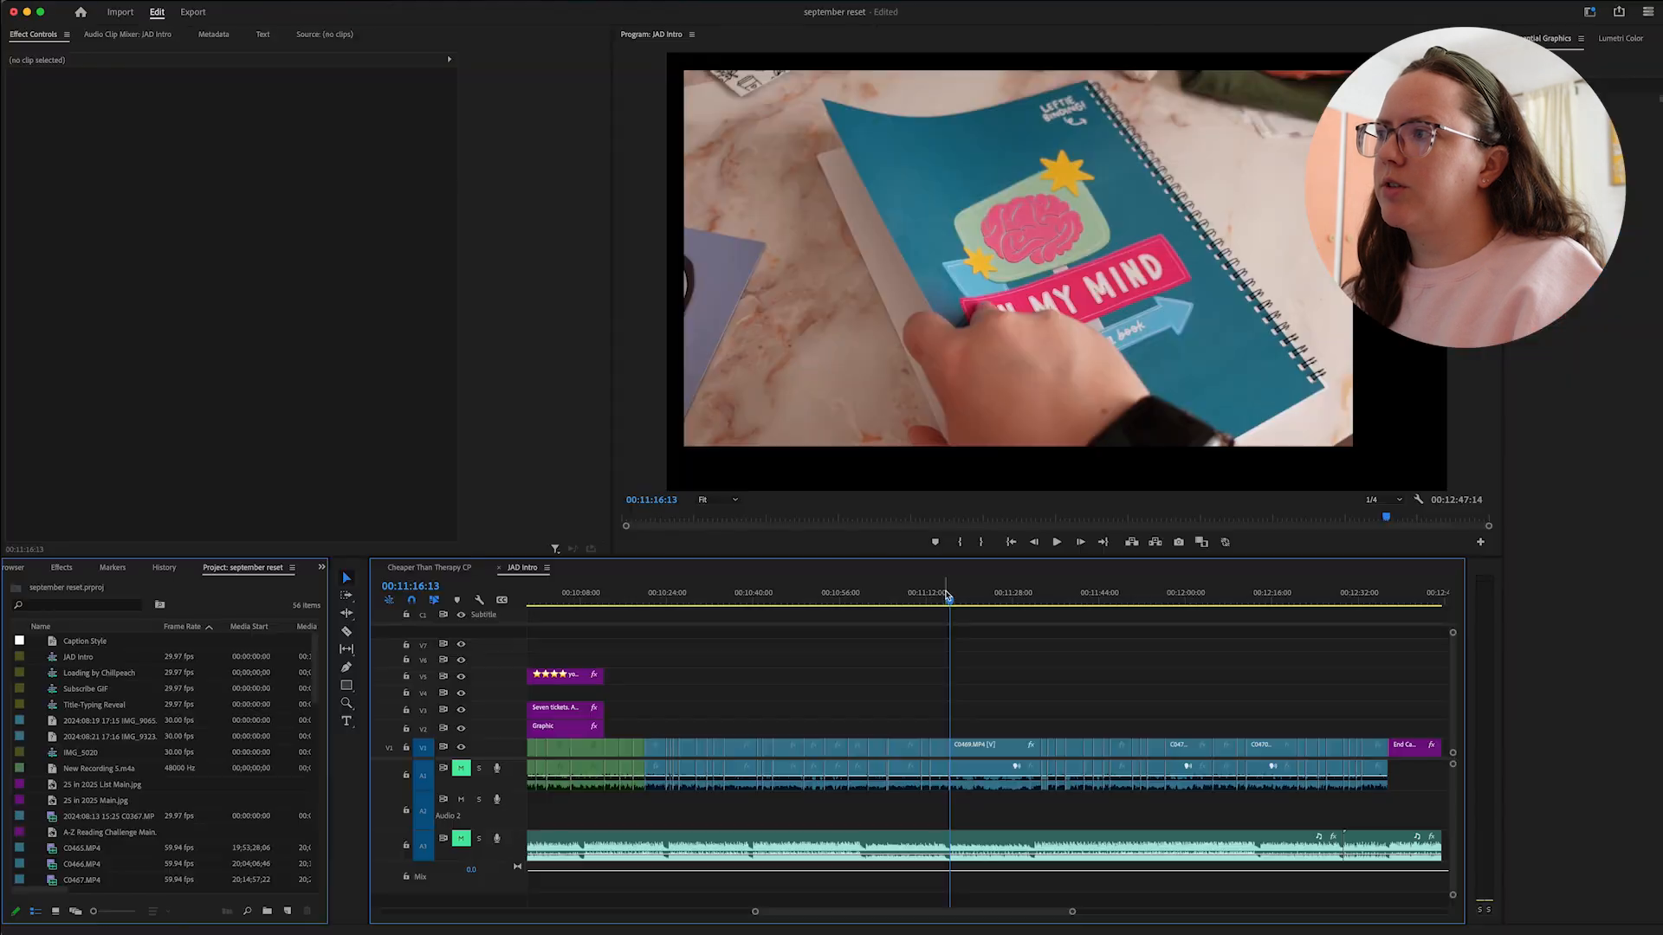
{"action": "left_click", "coordinate": [1363, 877]}
{"action": "key", "text": "space"}
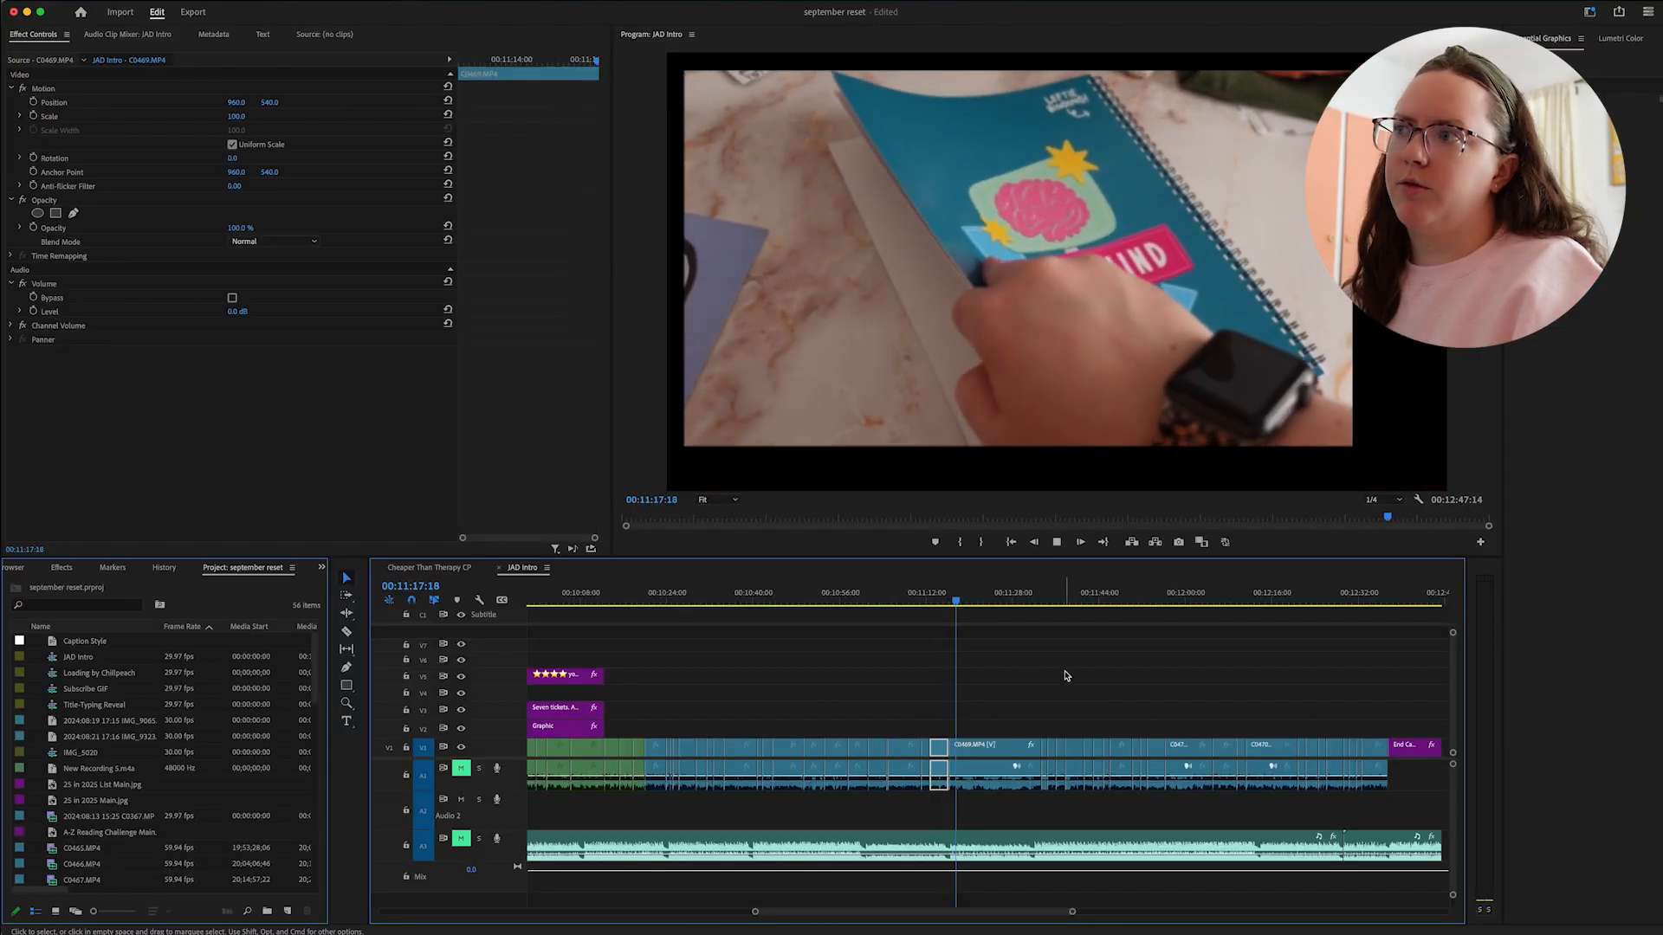
{"action": "key", "text": "space"}
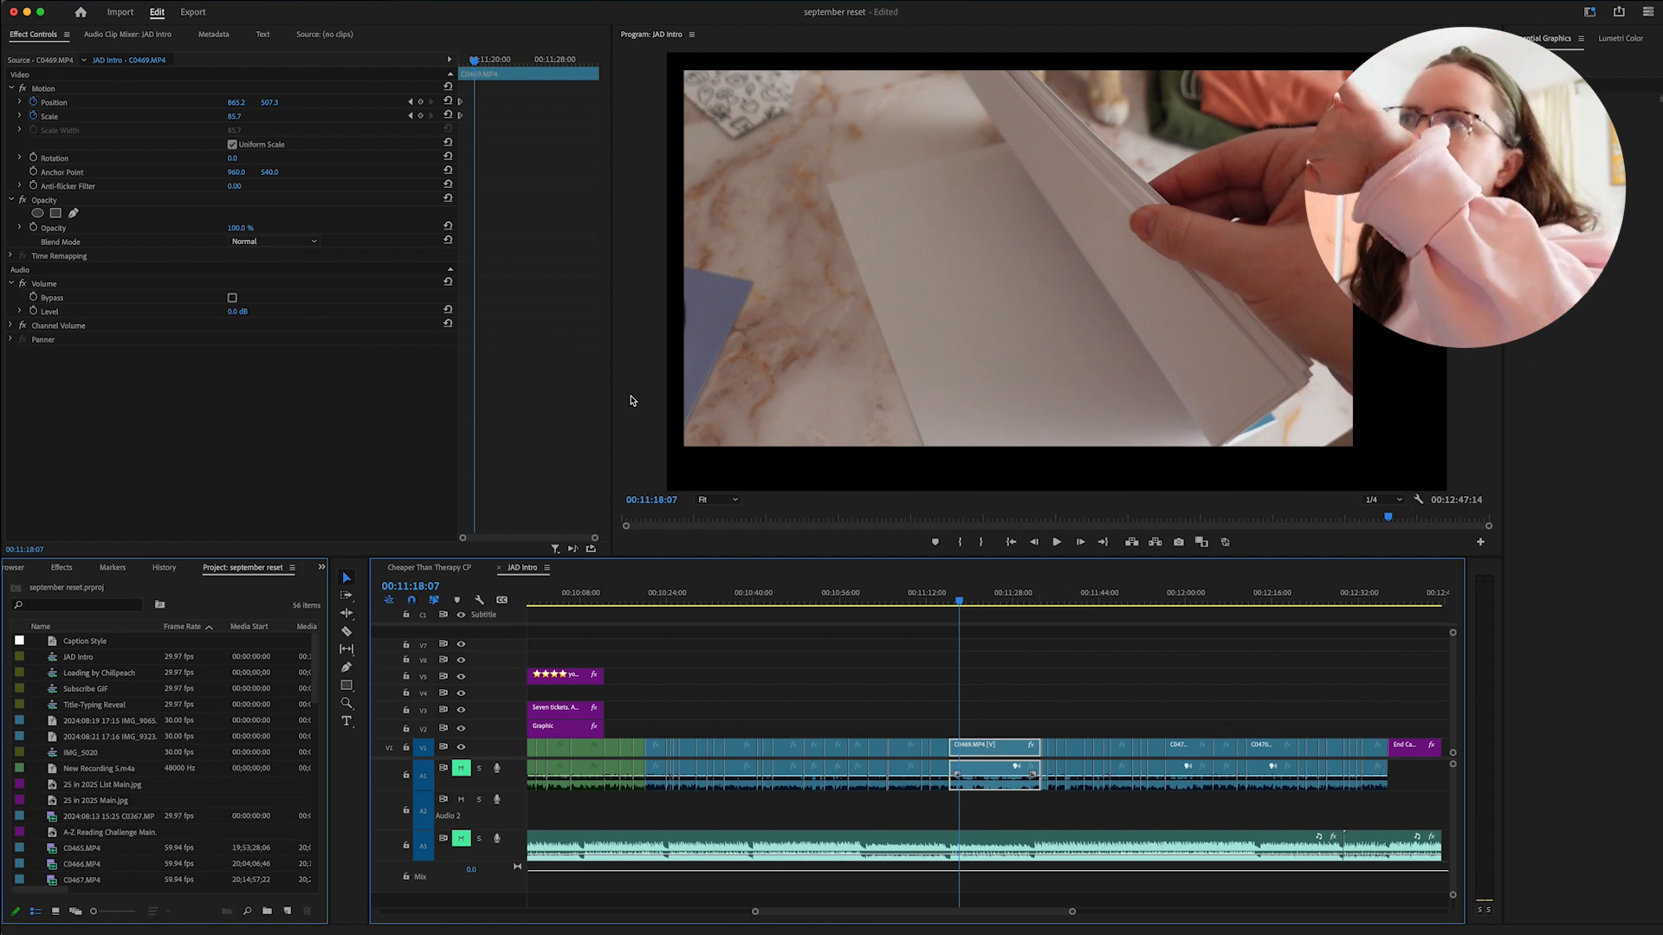
{"action": "left_click_drag", "start_coordinate": [597, 542], "coordinate": [552, 537]}
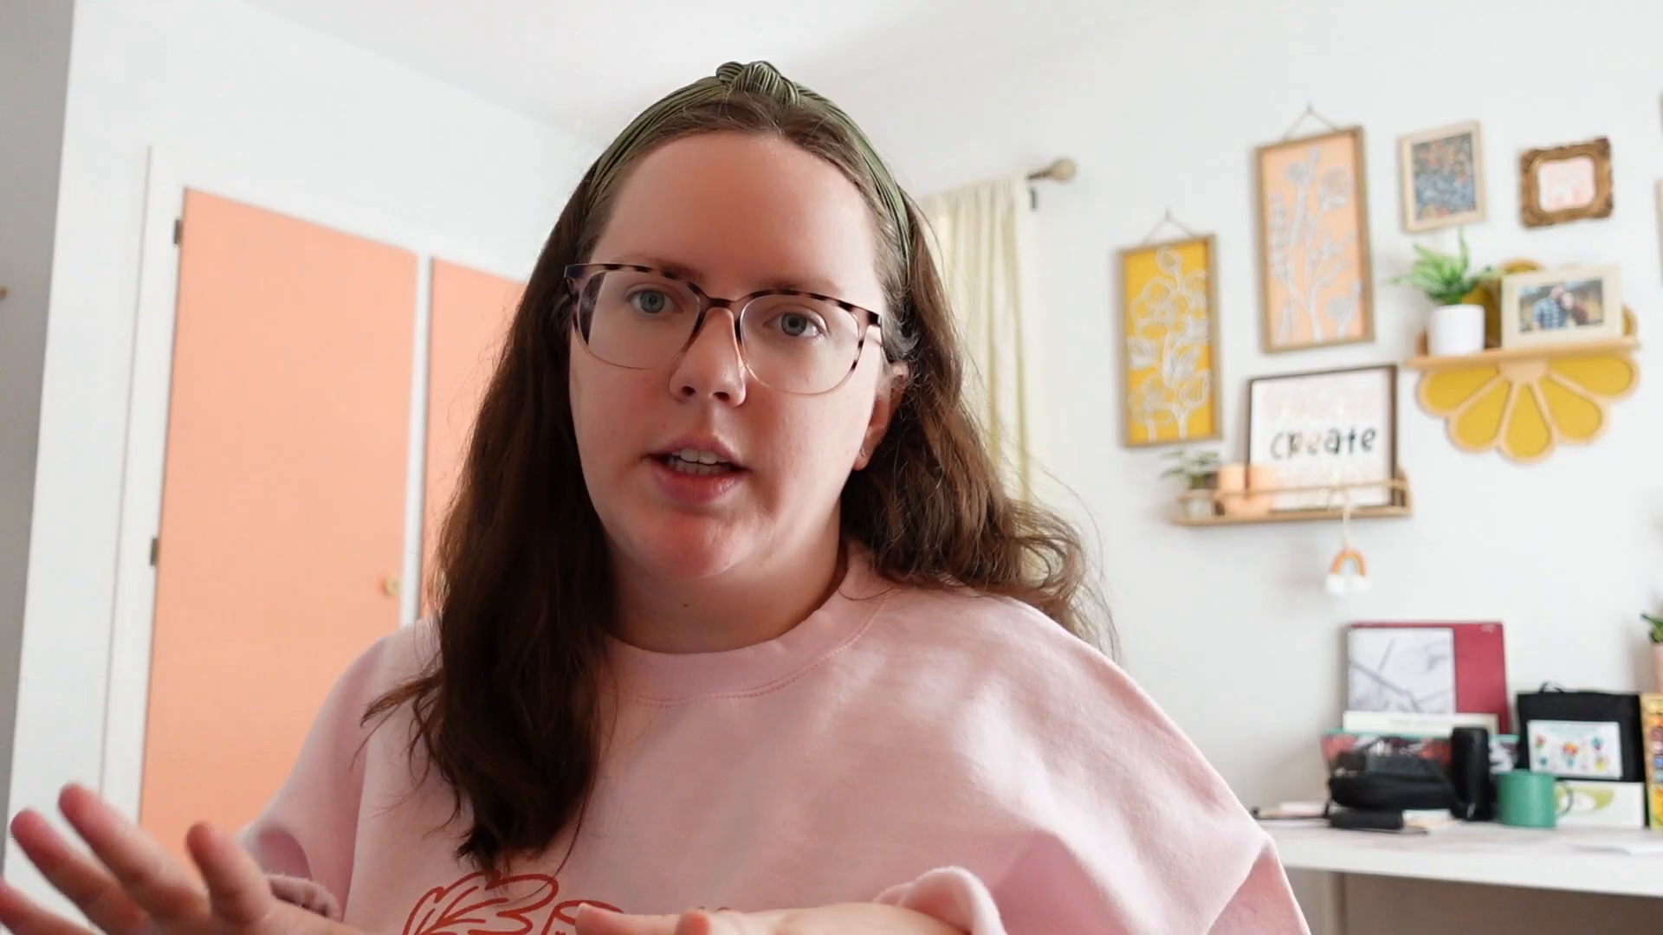